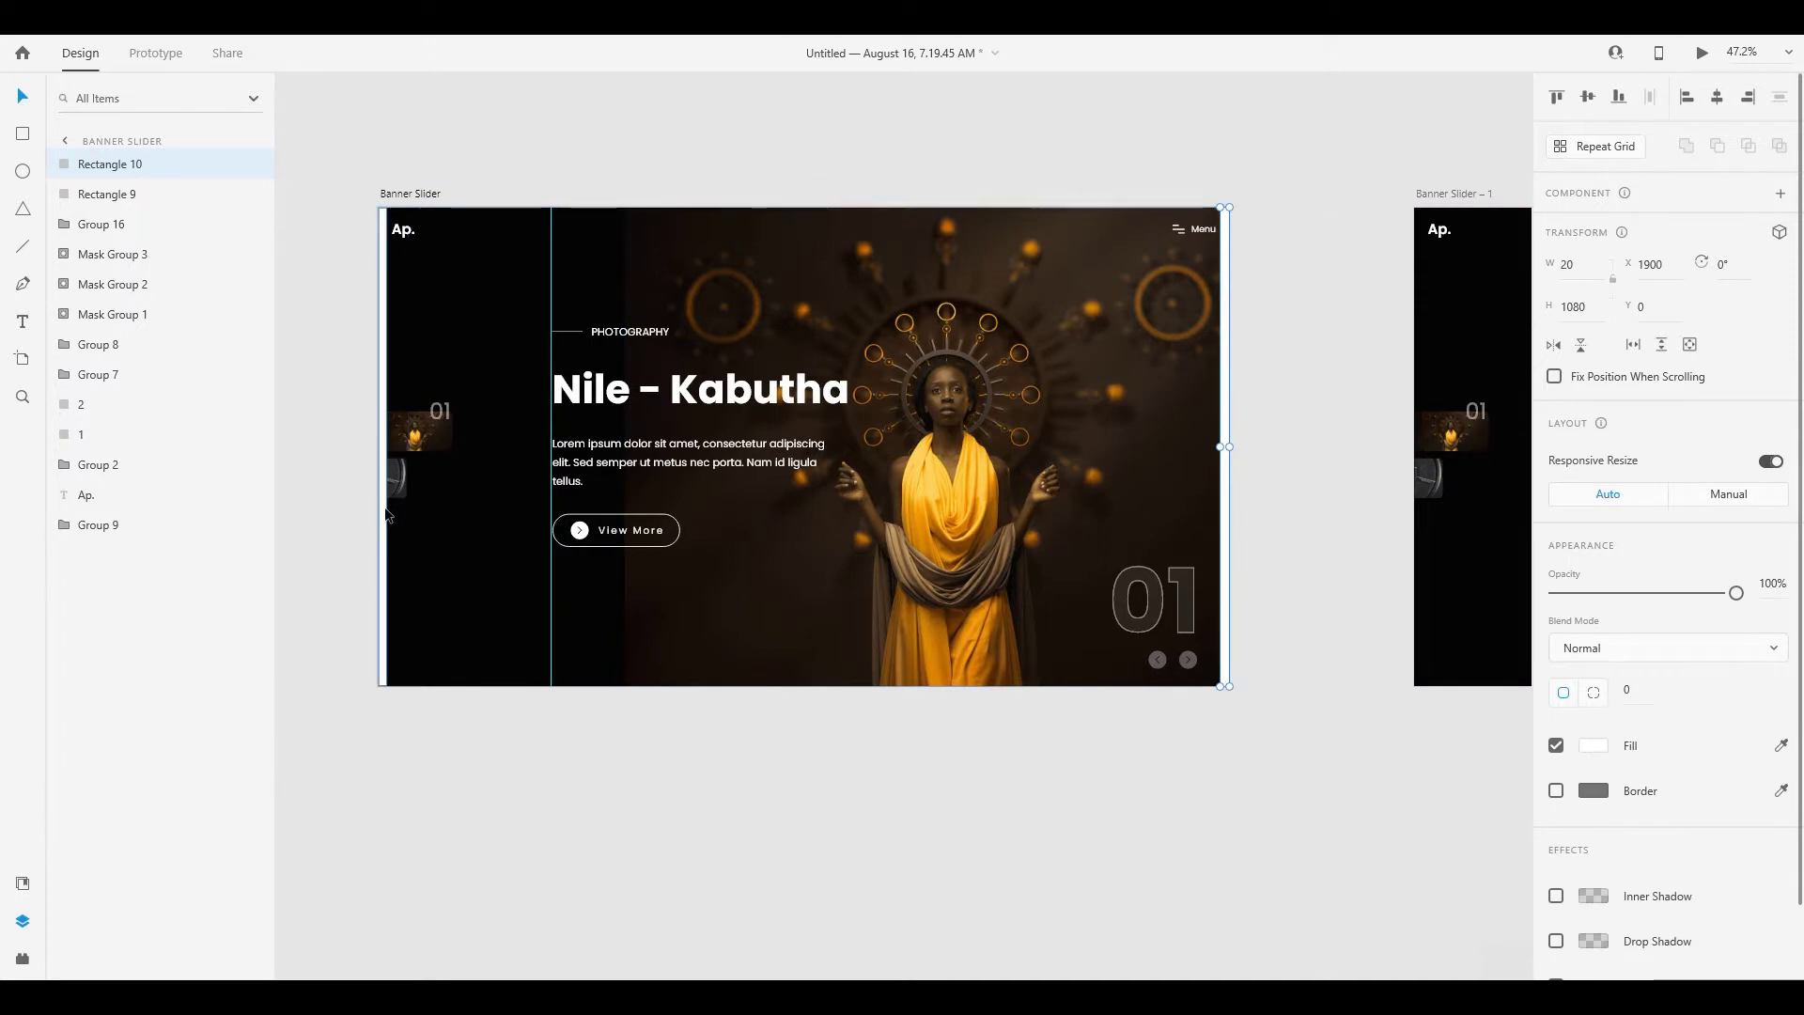
Fill both narrow vertical strips at the side edges of the Banner Slider artboard with black #000000
left_click(395, 508)
scroll(1597, 601, "down", 3)
left_click(1556, 571)
left_click(1555, 572)
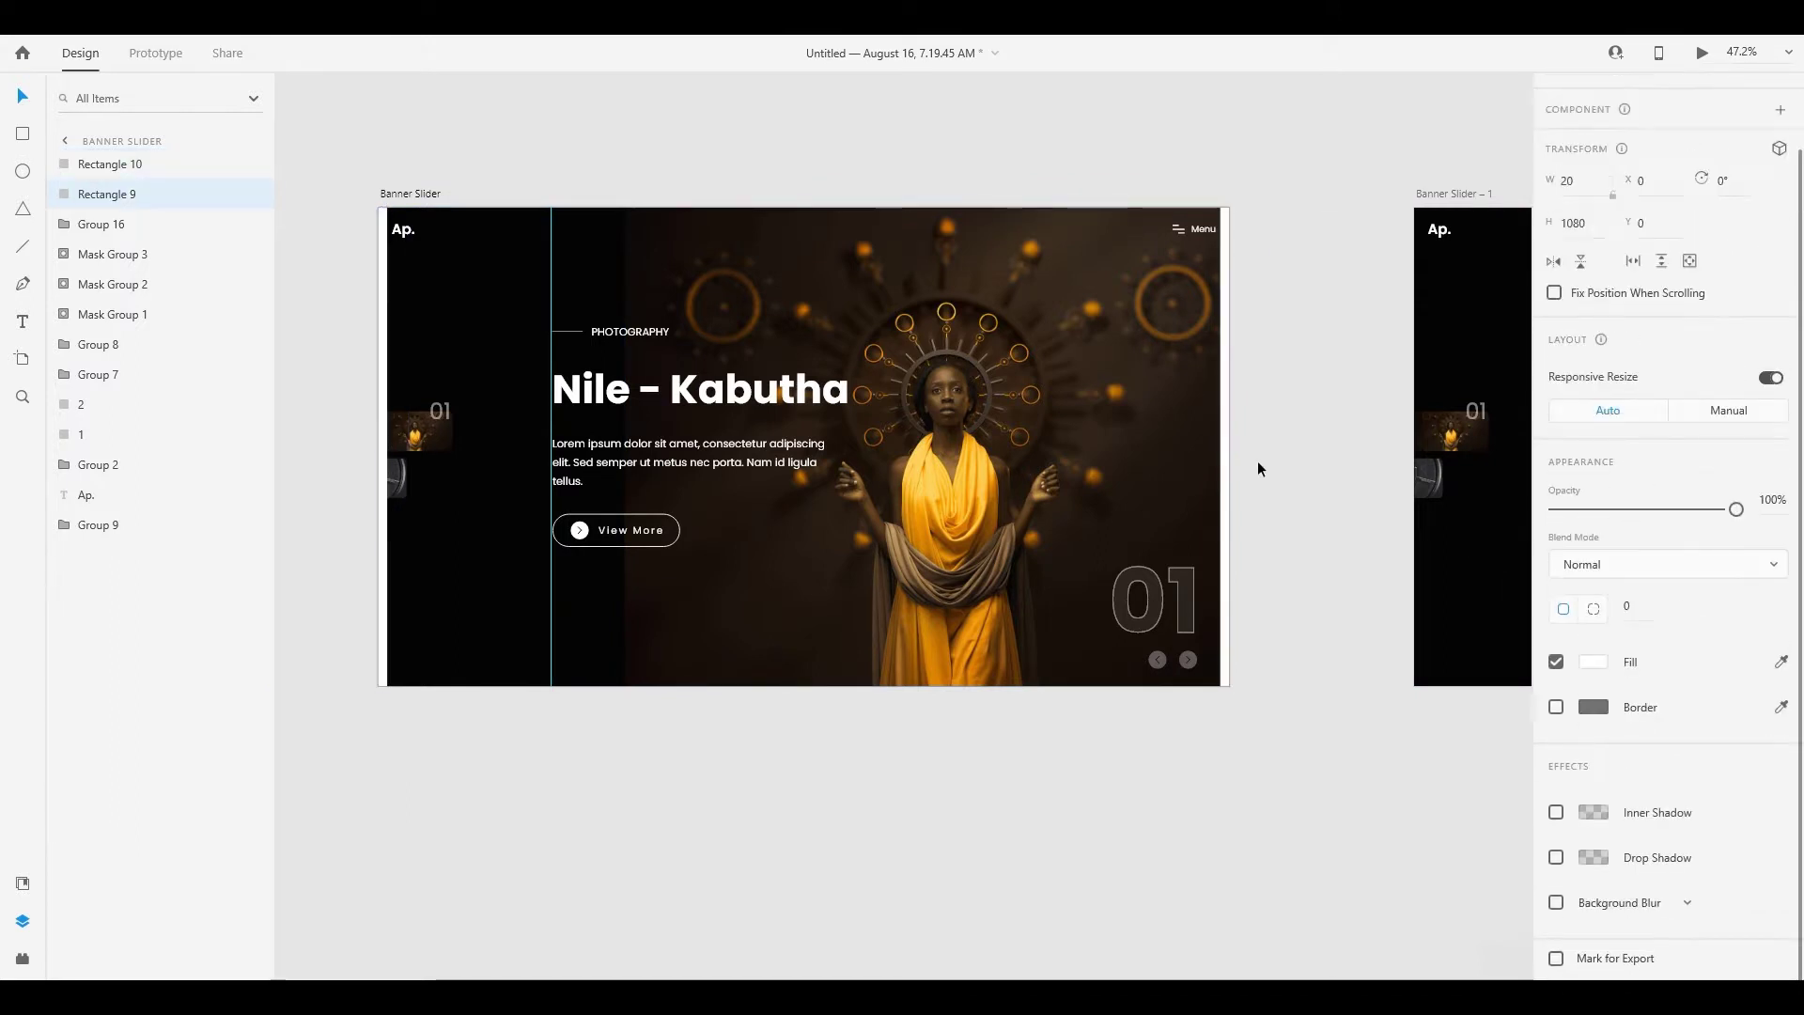
left_click(1221, 453, "shift")
left_click(1594, 663)
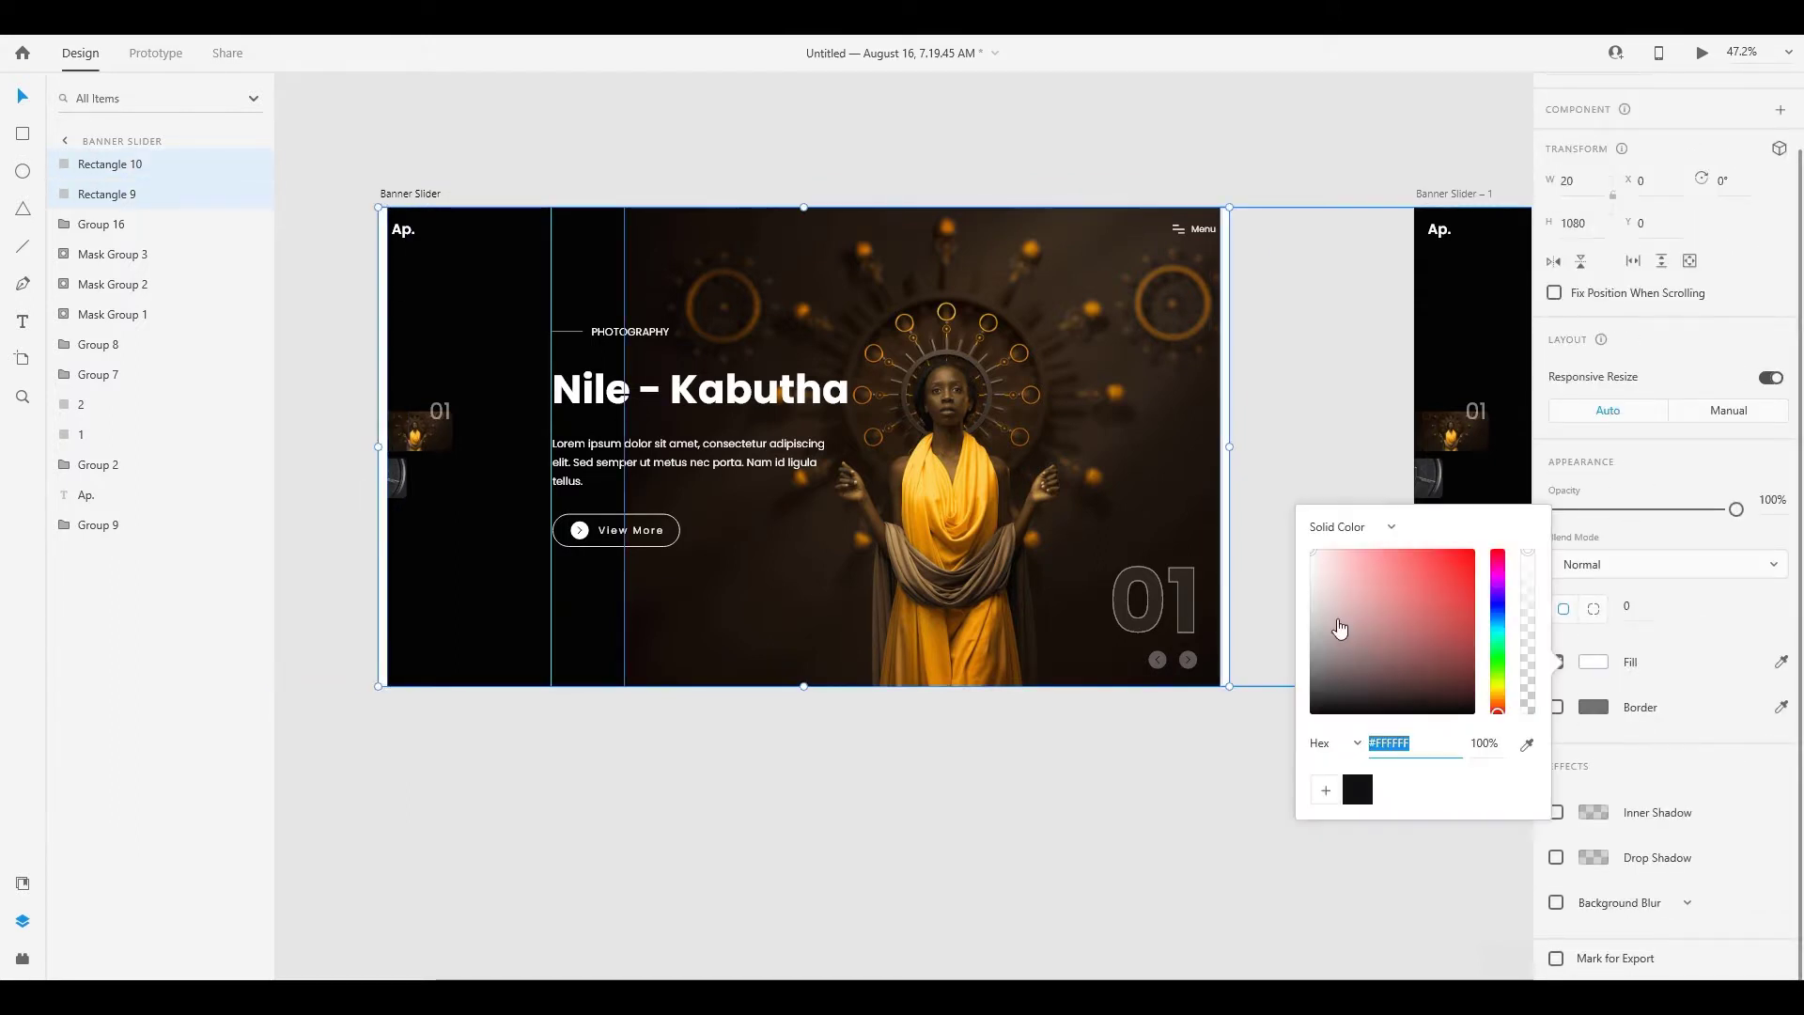
type("000000")
key("Return")
key("Escape")
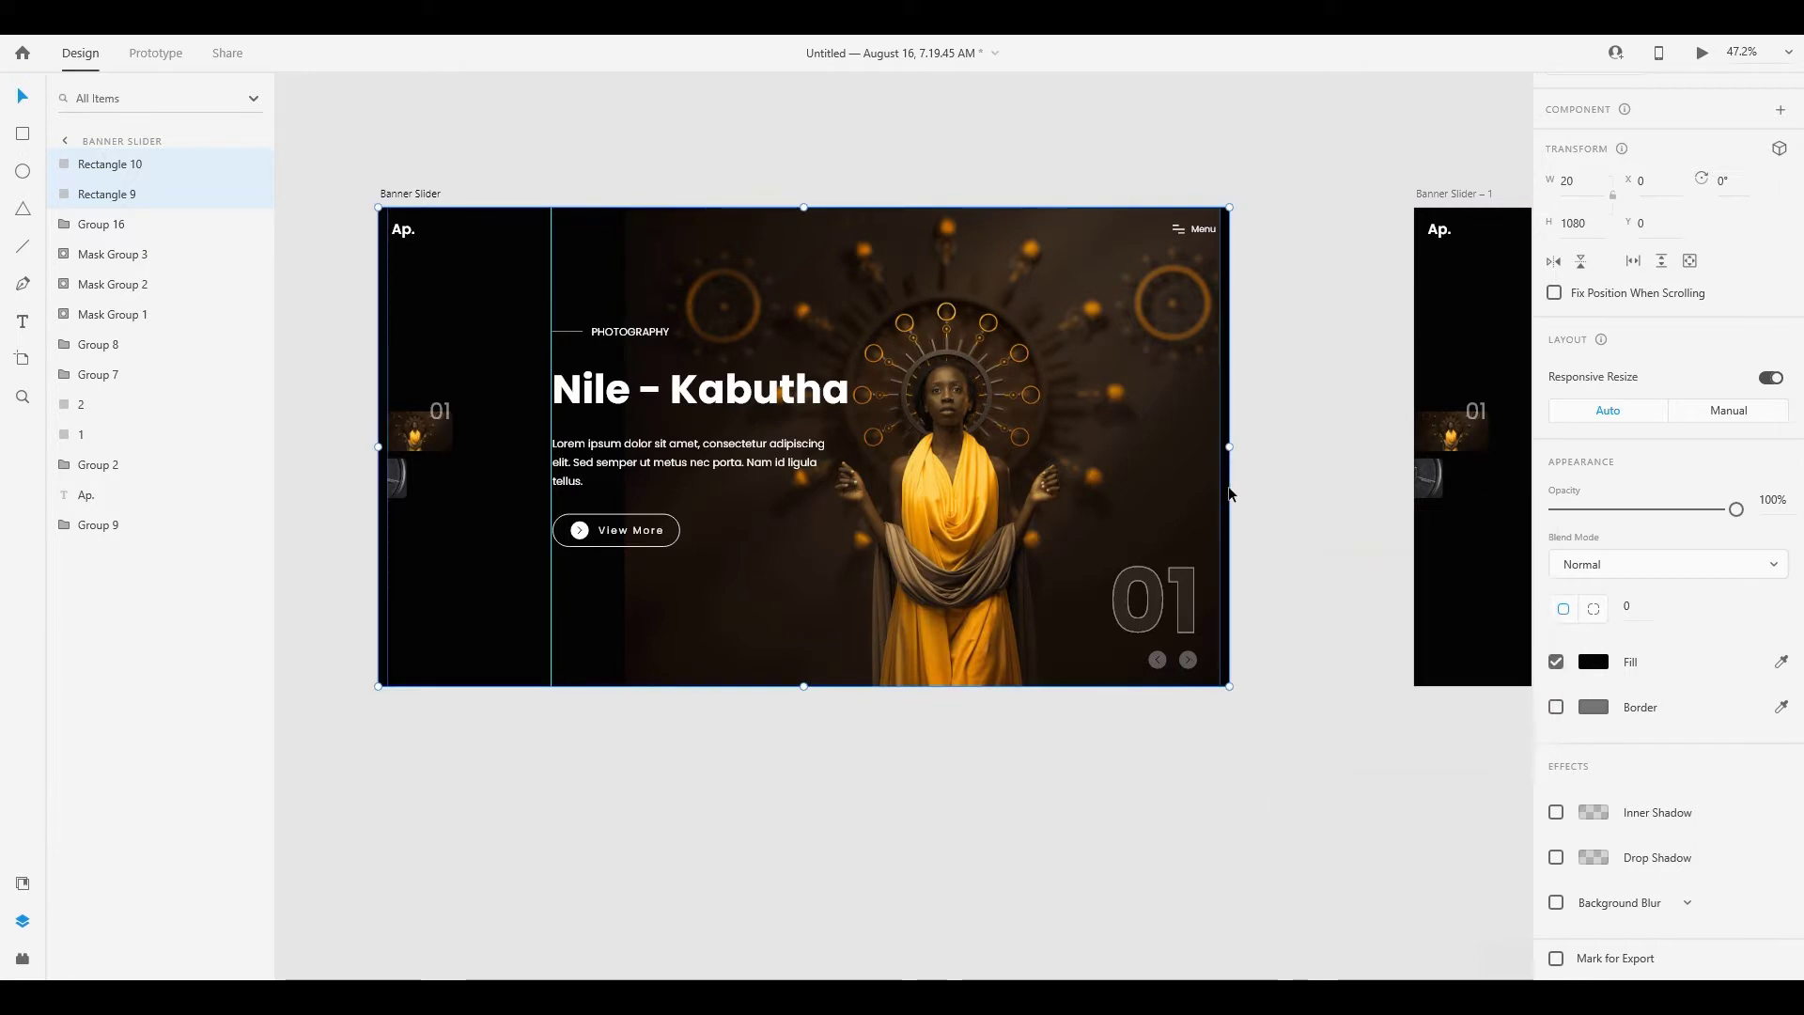
Group the two black edge strips and duplicate the group in place
key("ctrl+d")
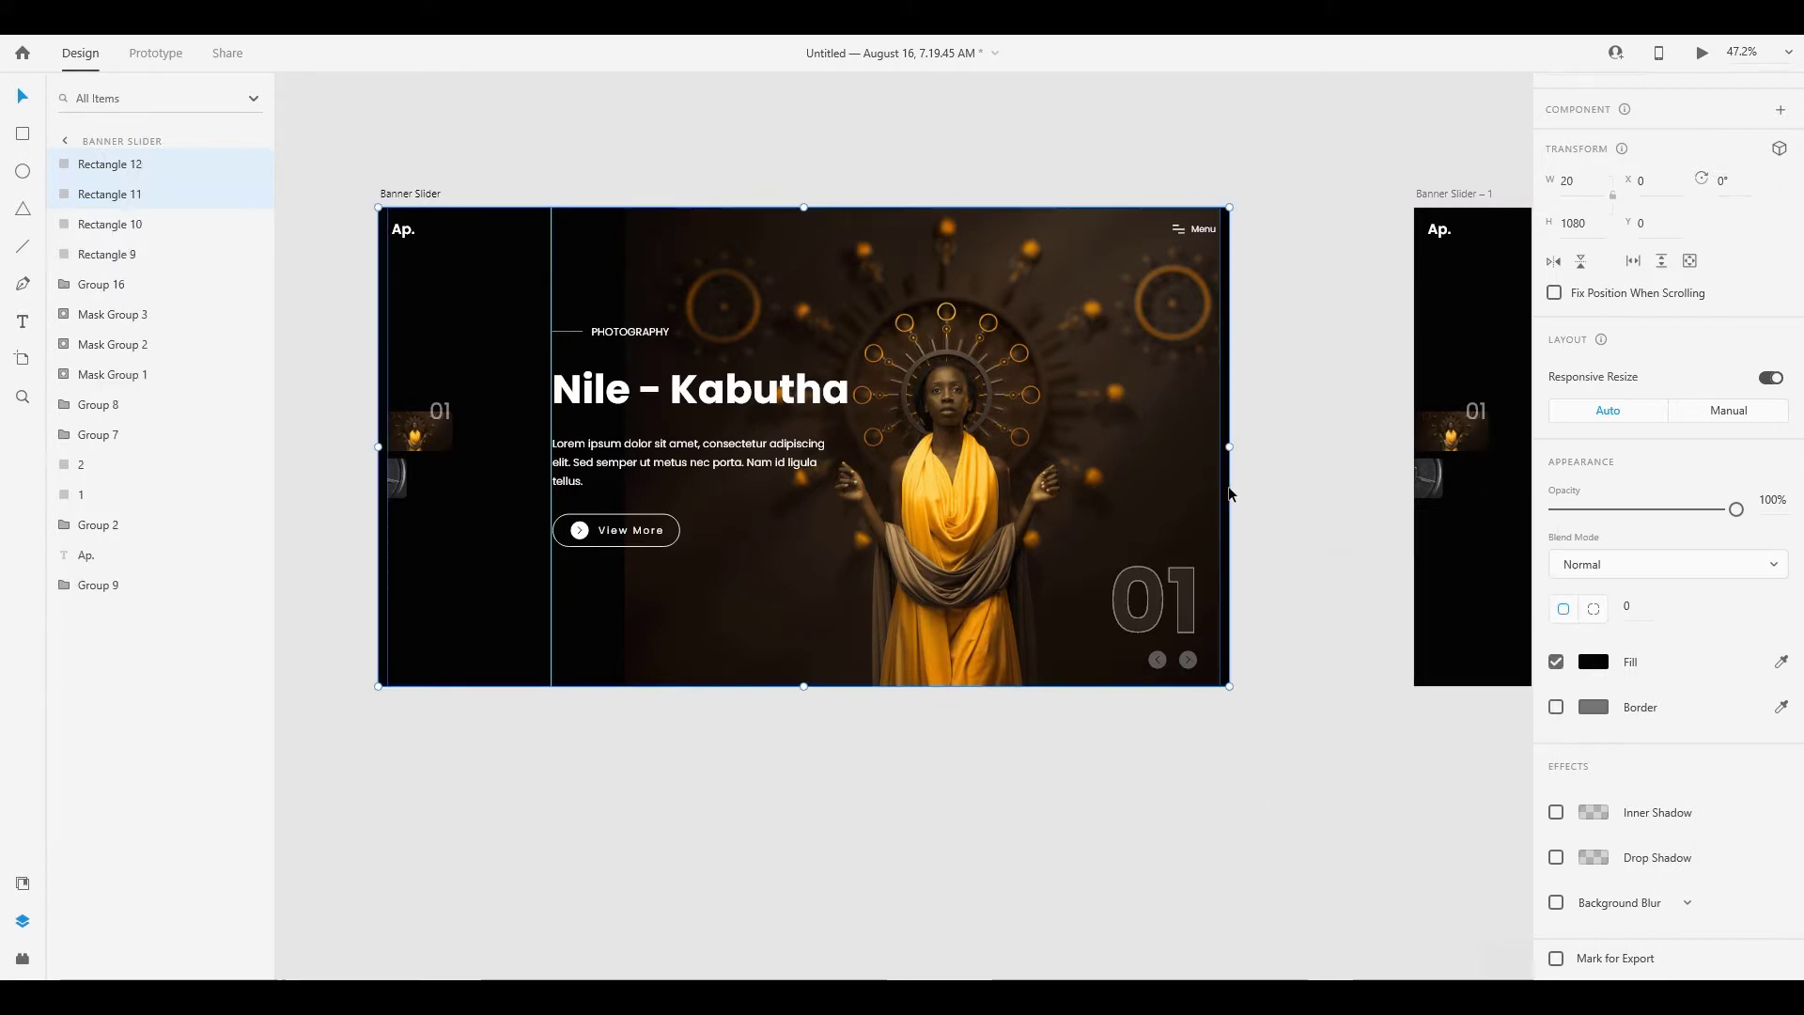
key("ctrl+z")
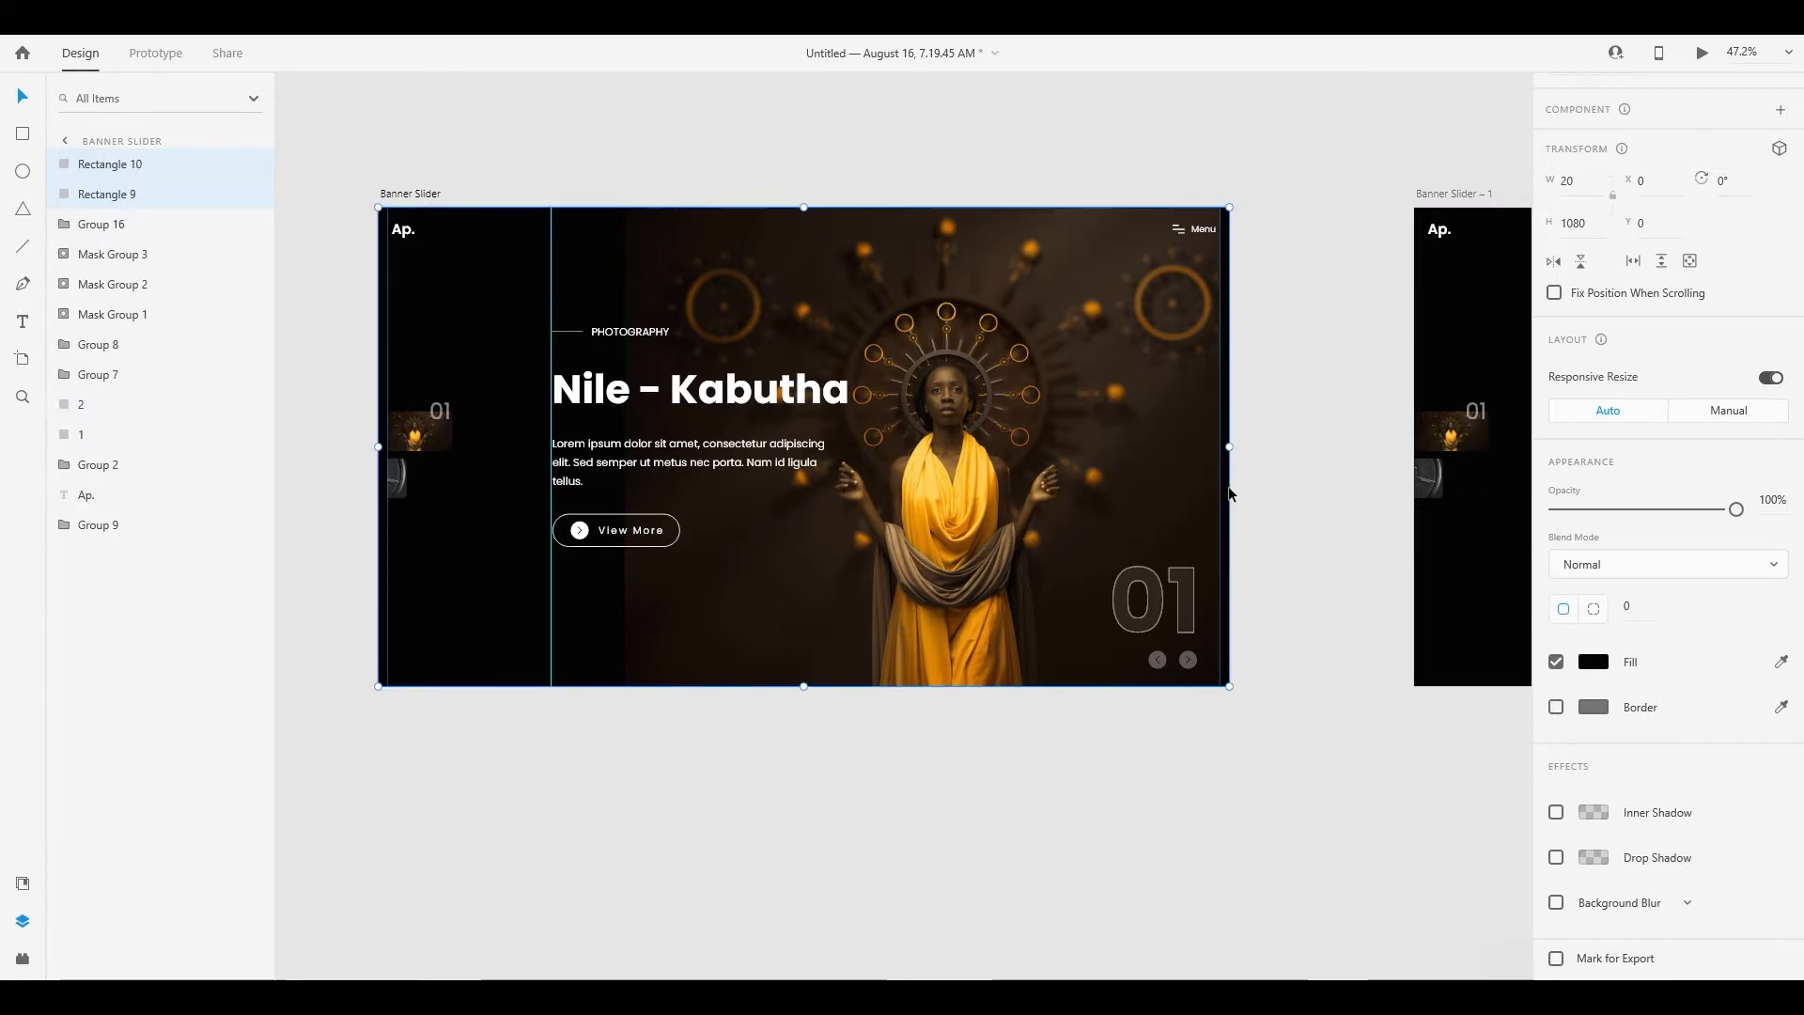
key("ctrl+g")
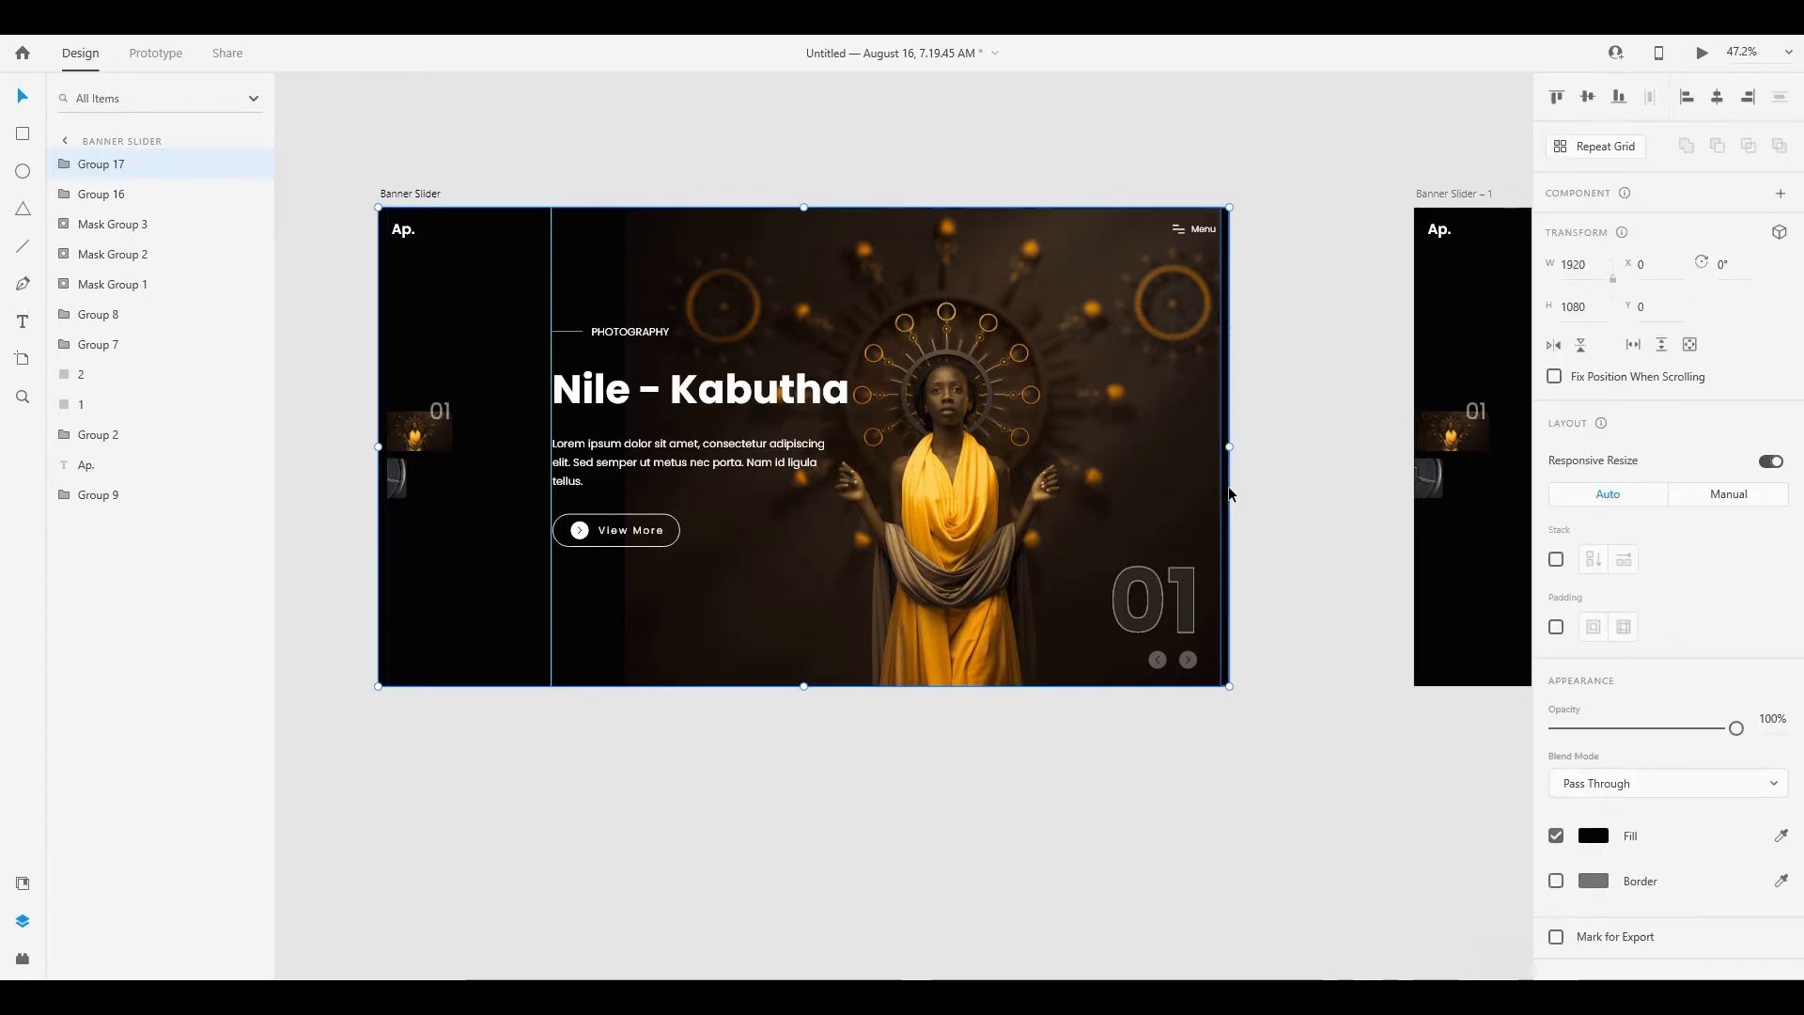
key("ctrl+d")
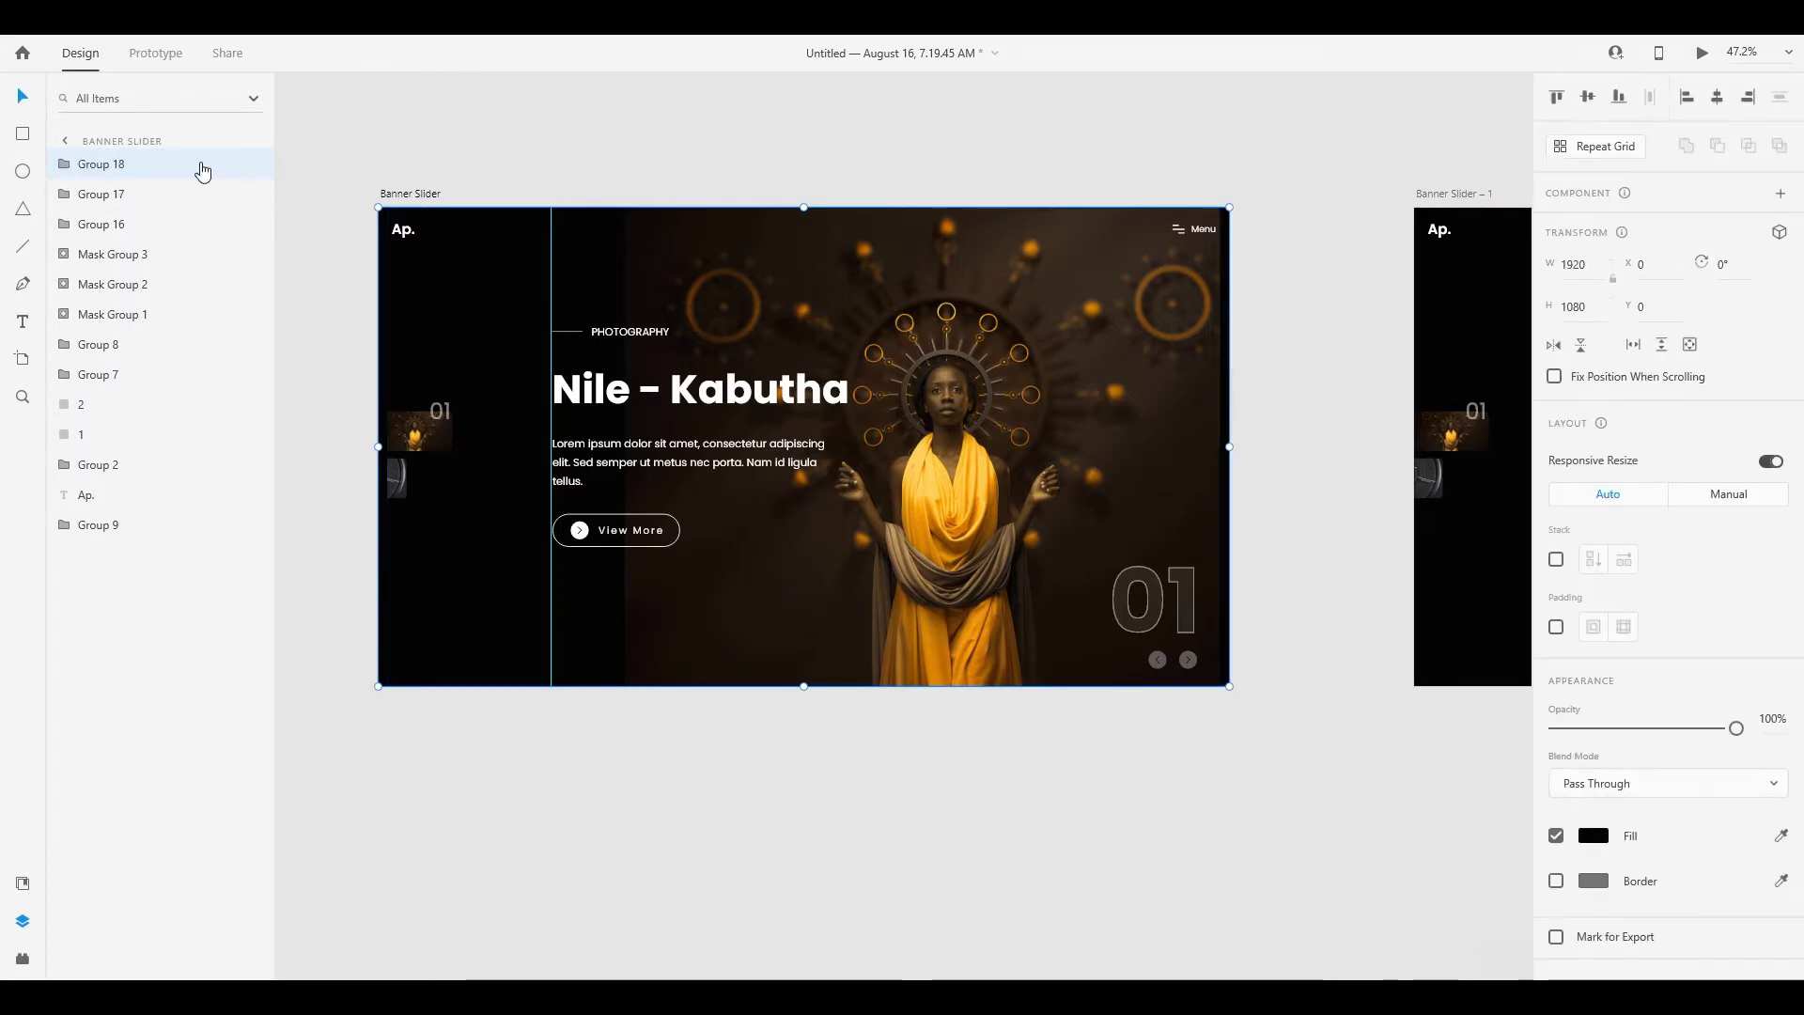
Rename the original group of edge strips to "Layer"
left_click(117, 201)
left_click(99, 202)
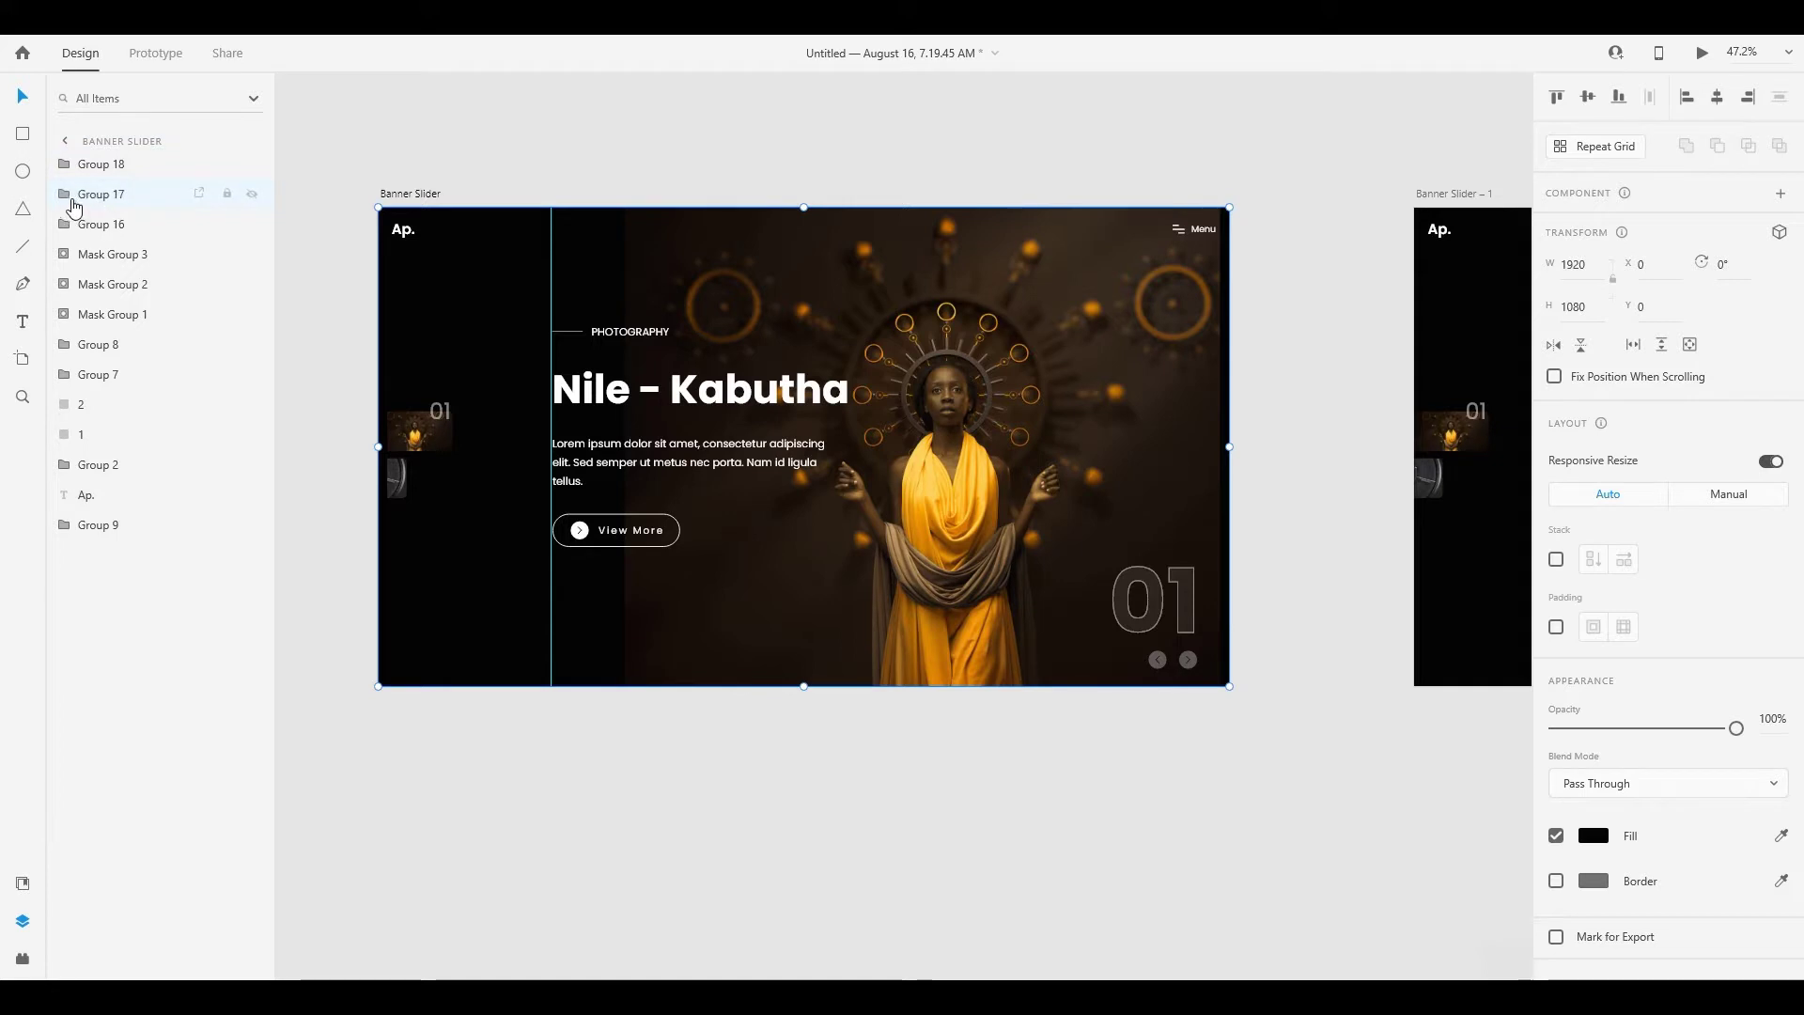
double_click(122, 196)
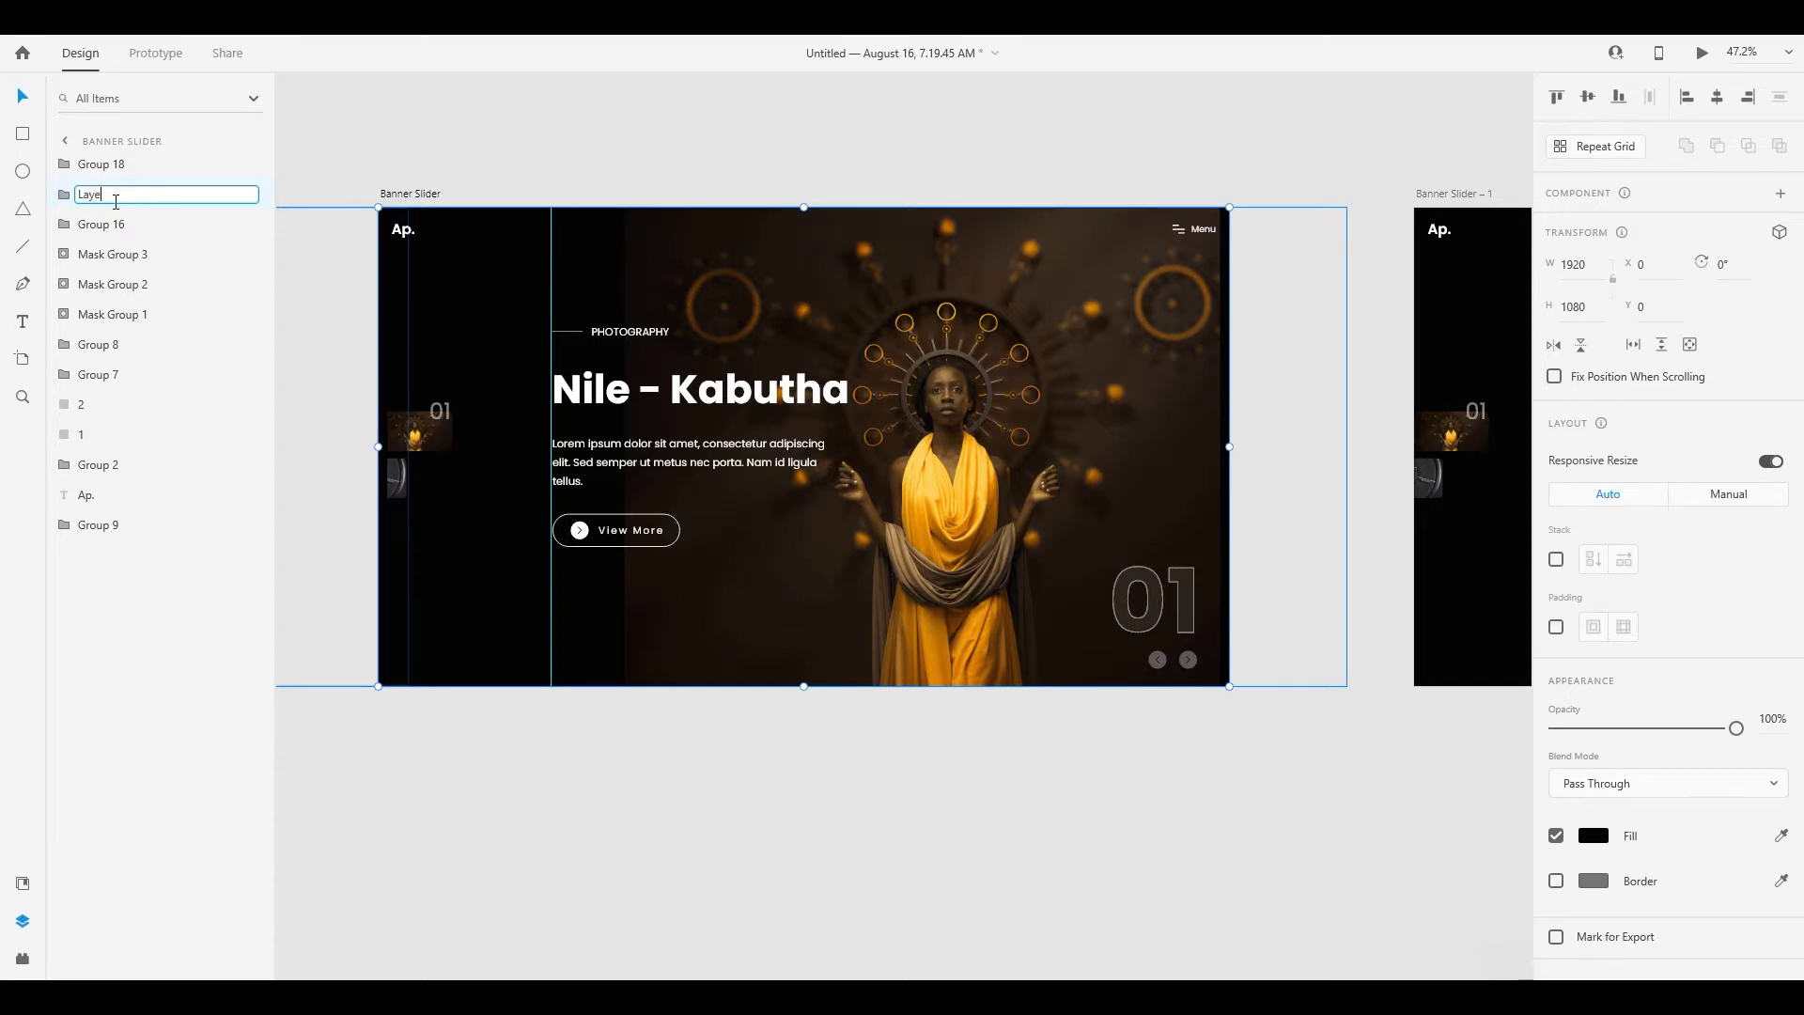
double_click(105, 166)
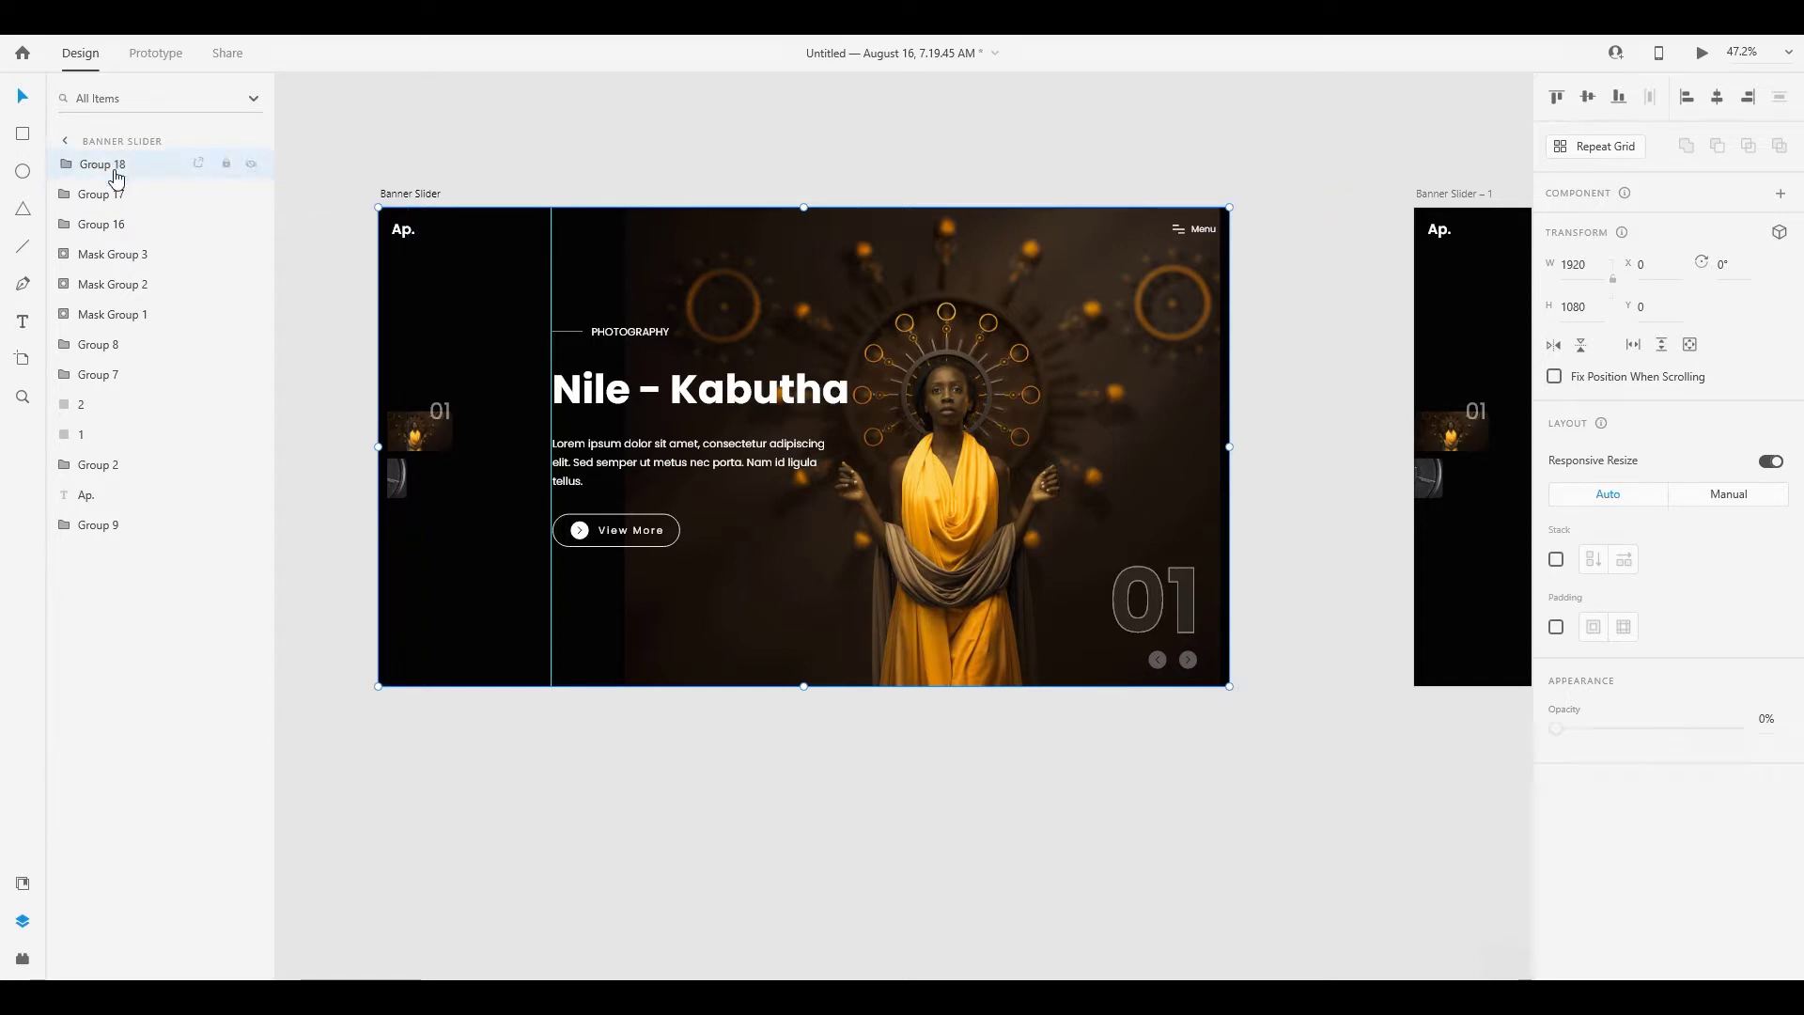
type("Layer")
left_click(414, 145)
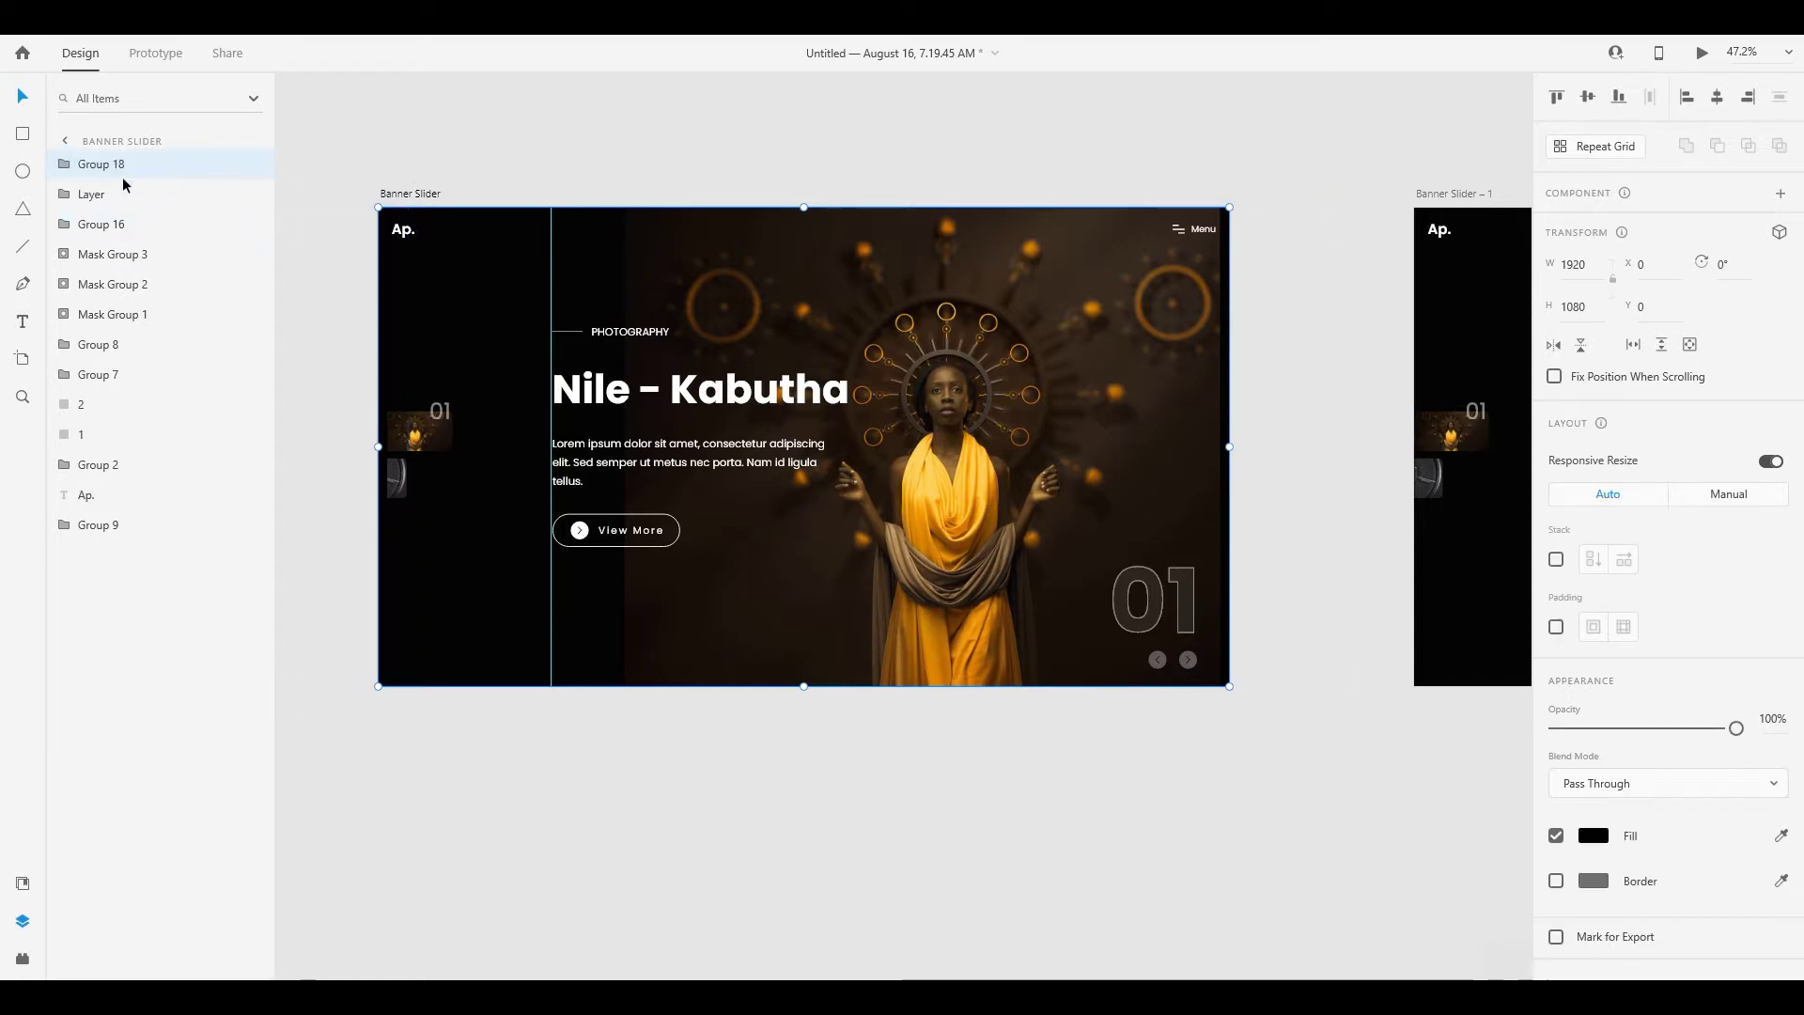
Rename the duplicated group of edge strips to "Layer 2"
left_click(111, 170)
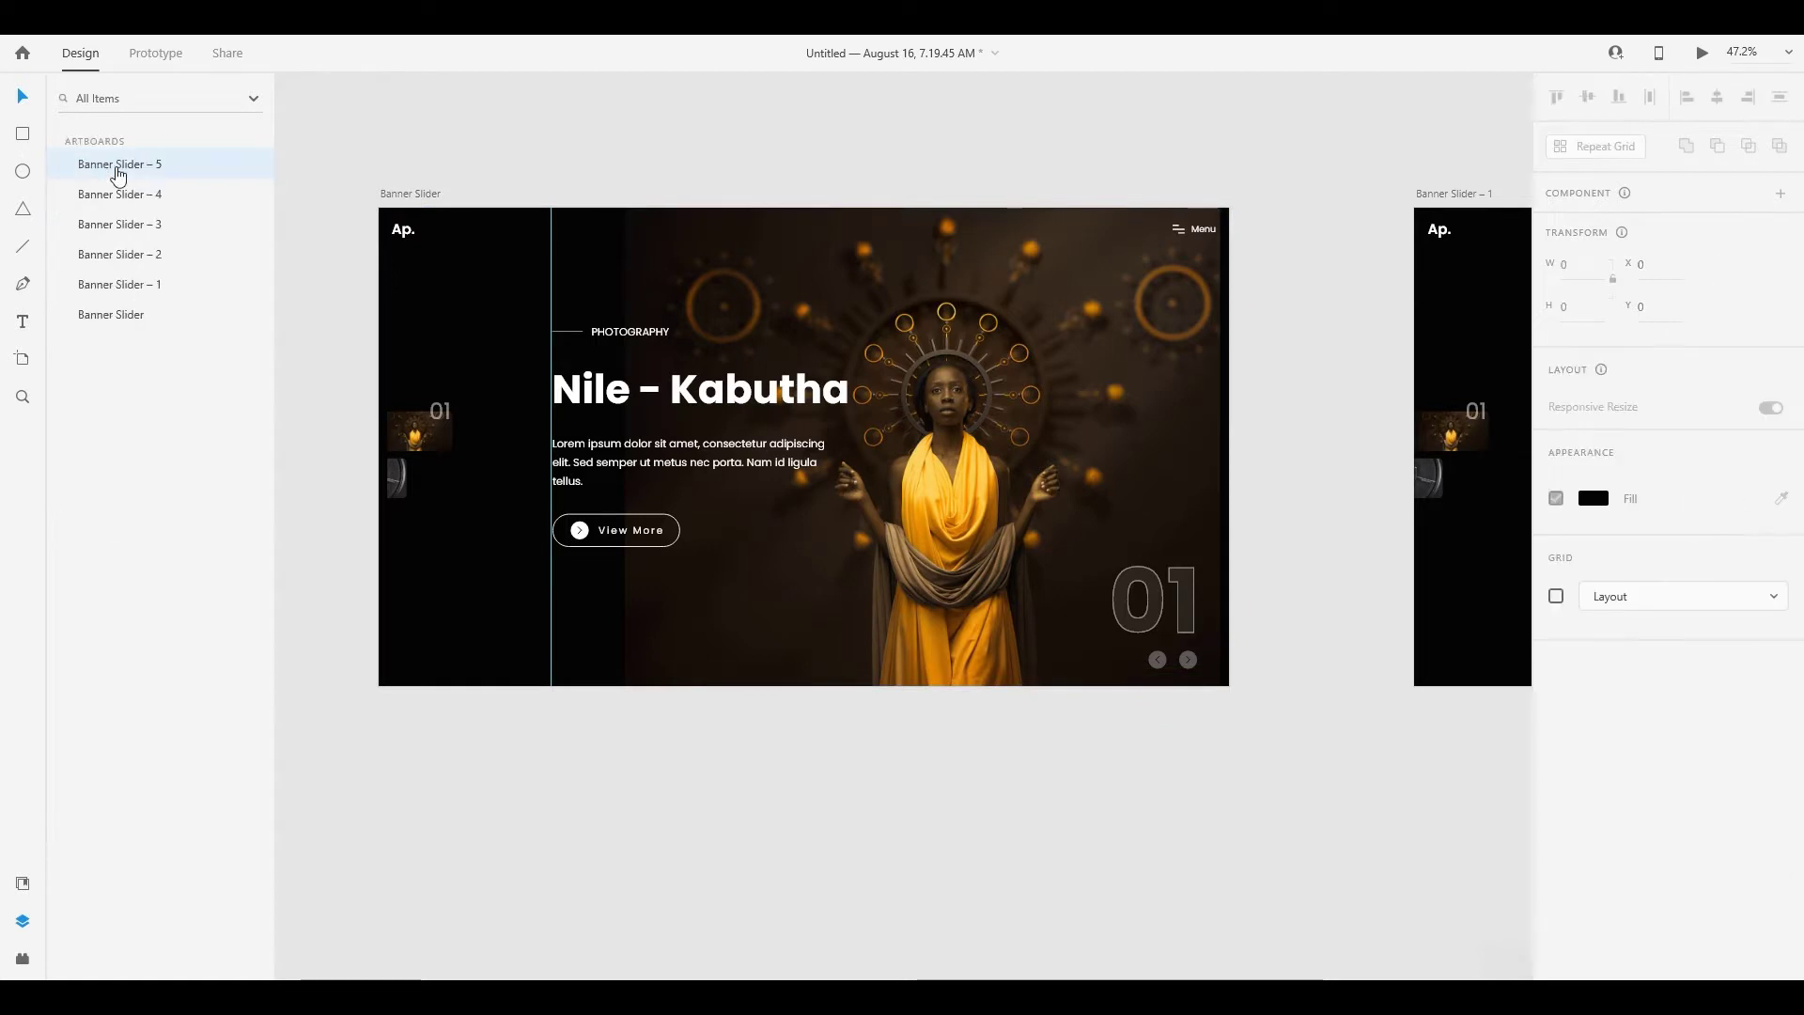
left_click(383, 299)
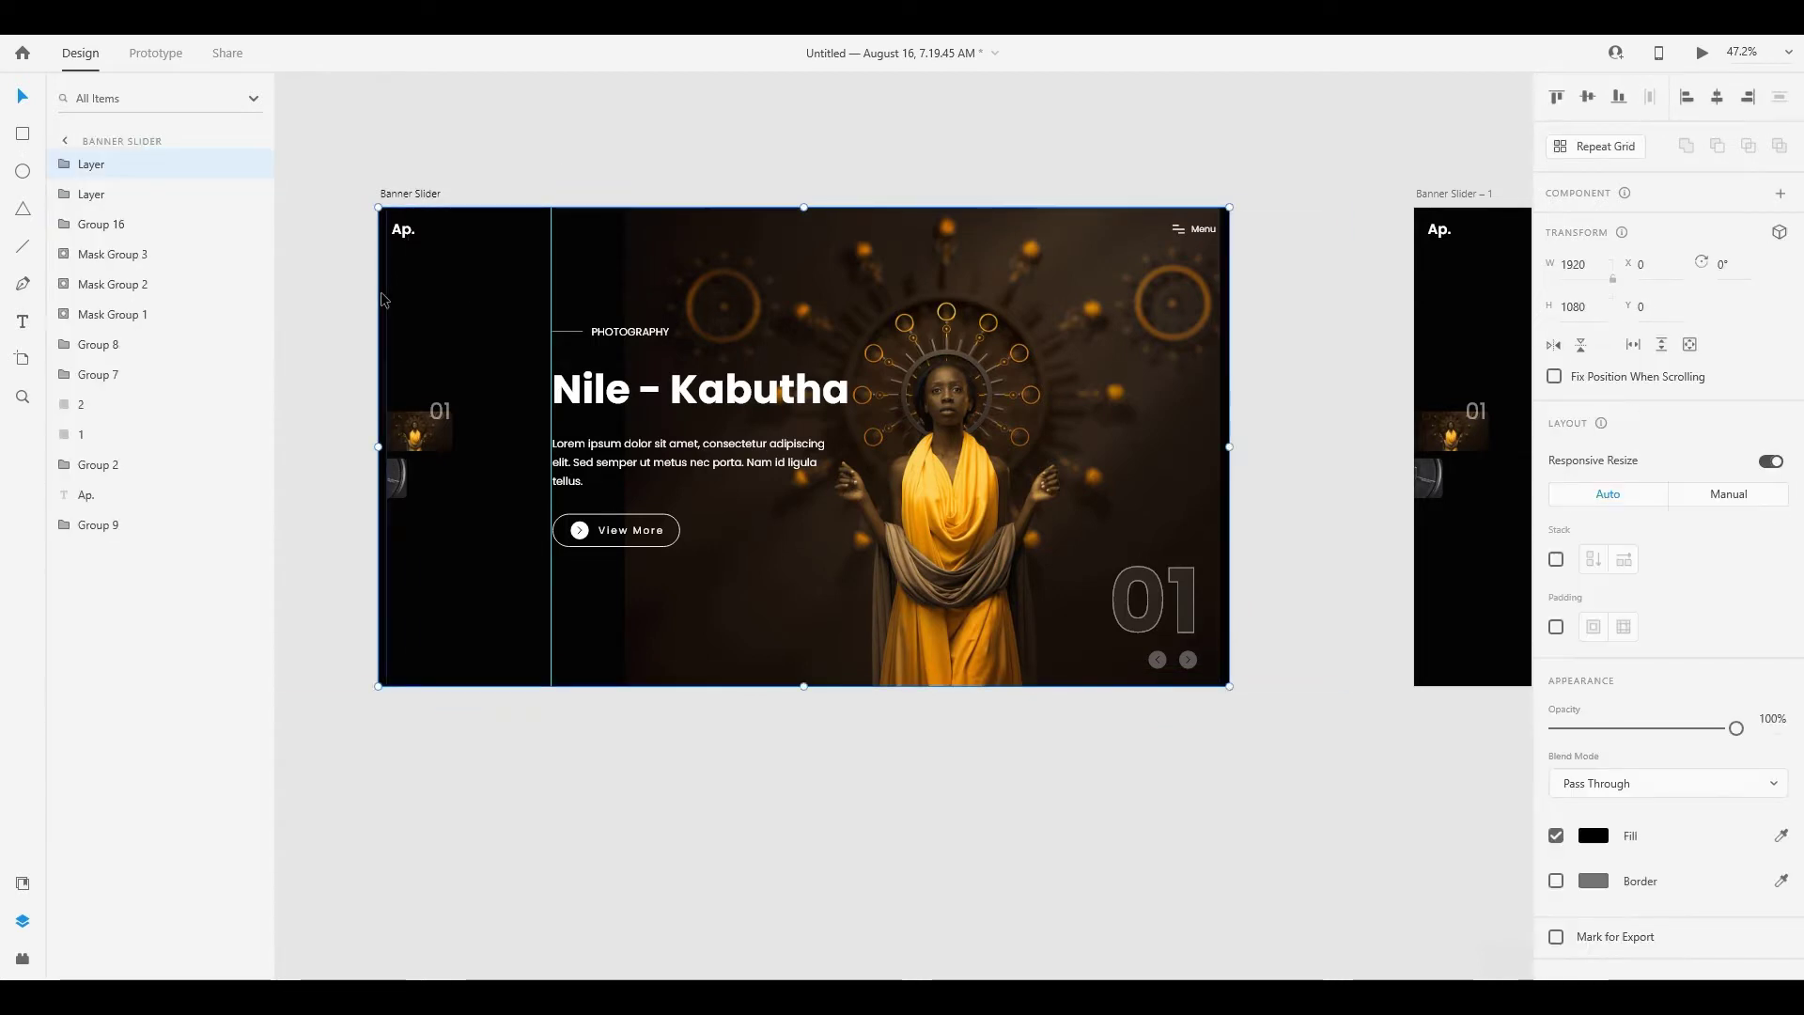
double_click(92, 167)
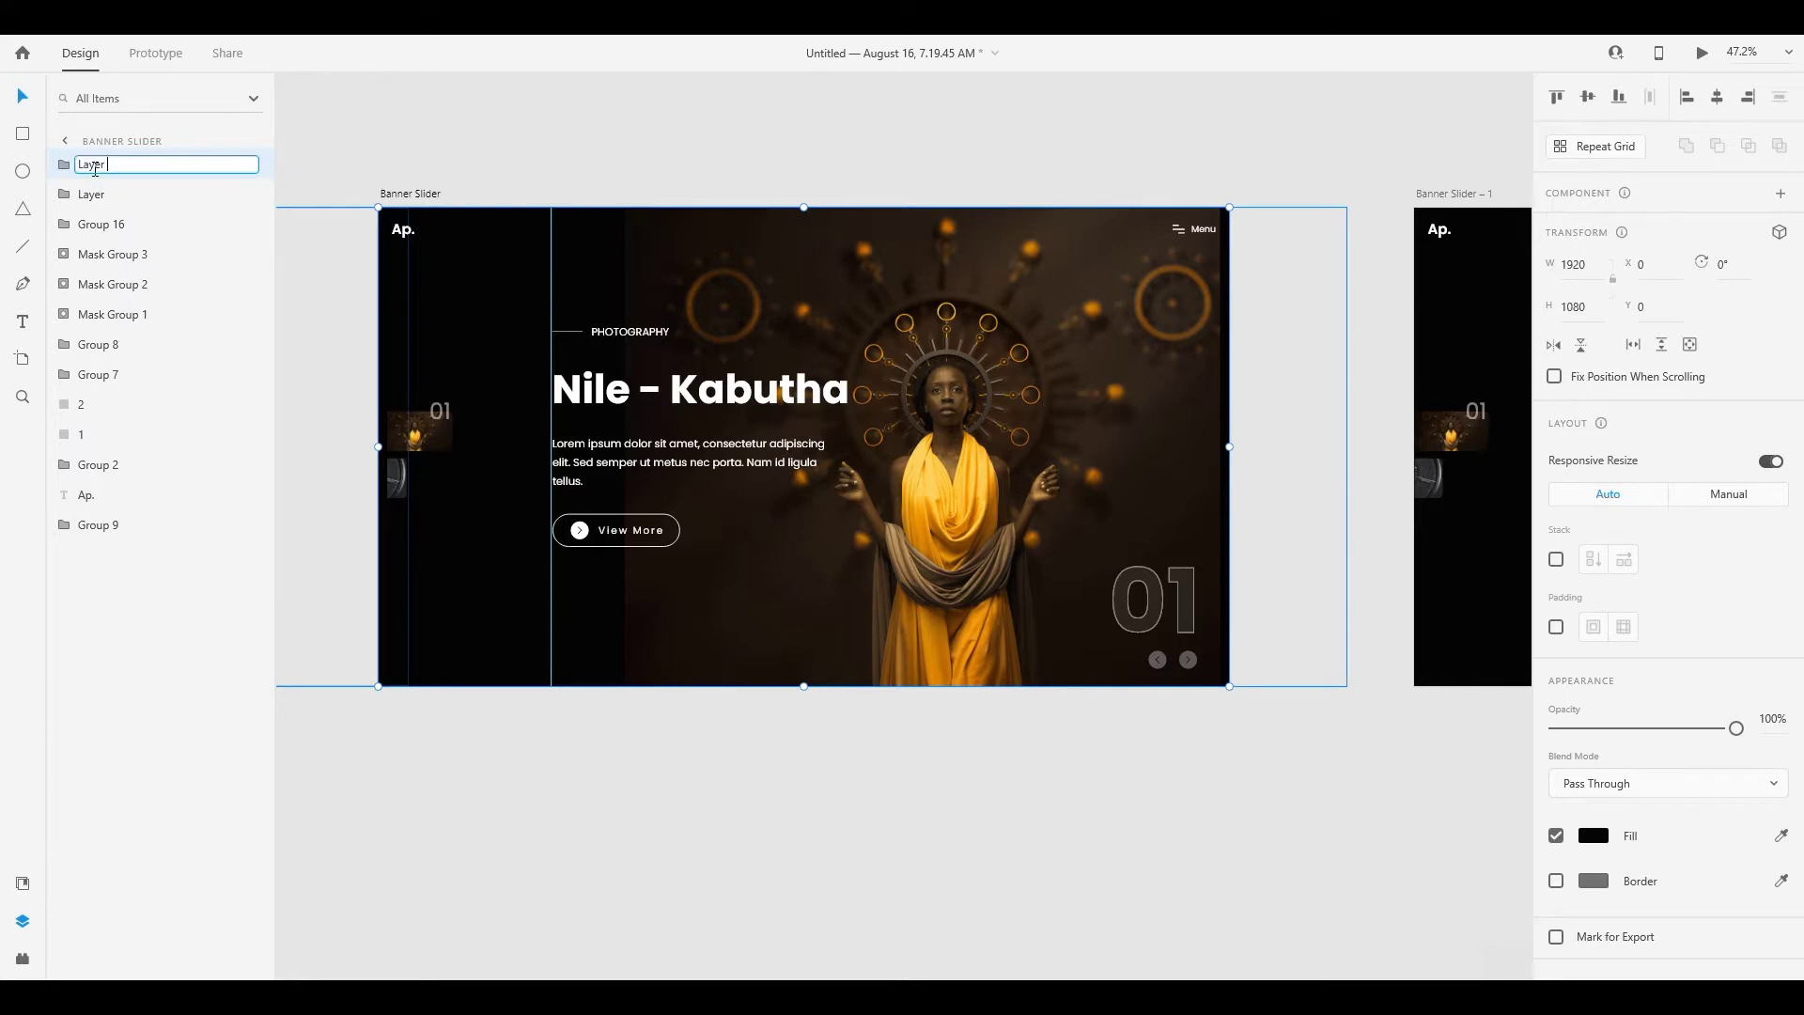
key("Return")
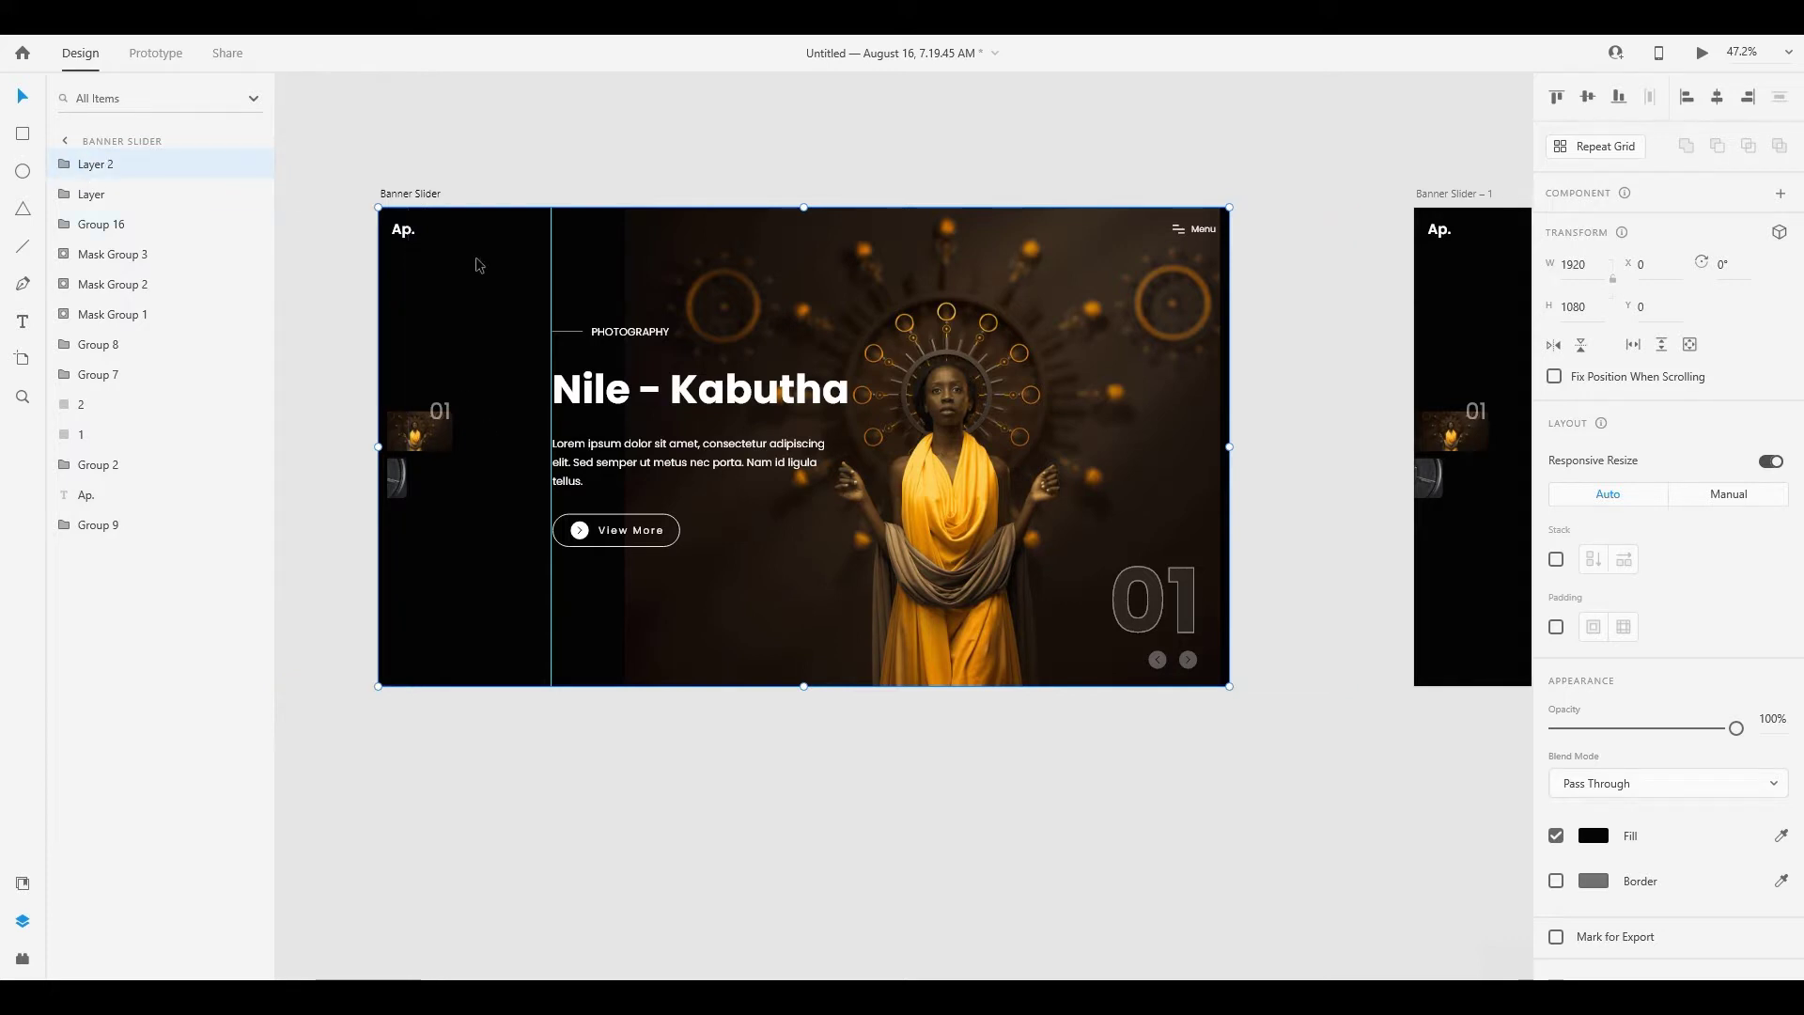
left_click(426, 198)
scroll(420, 169, "down", 1)
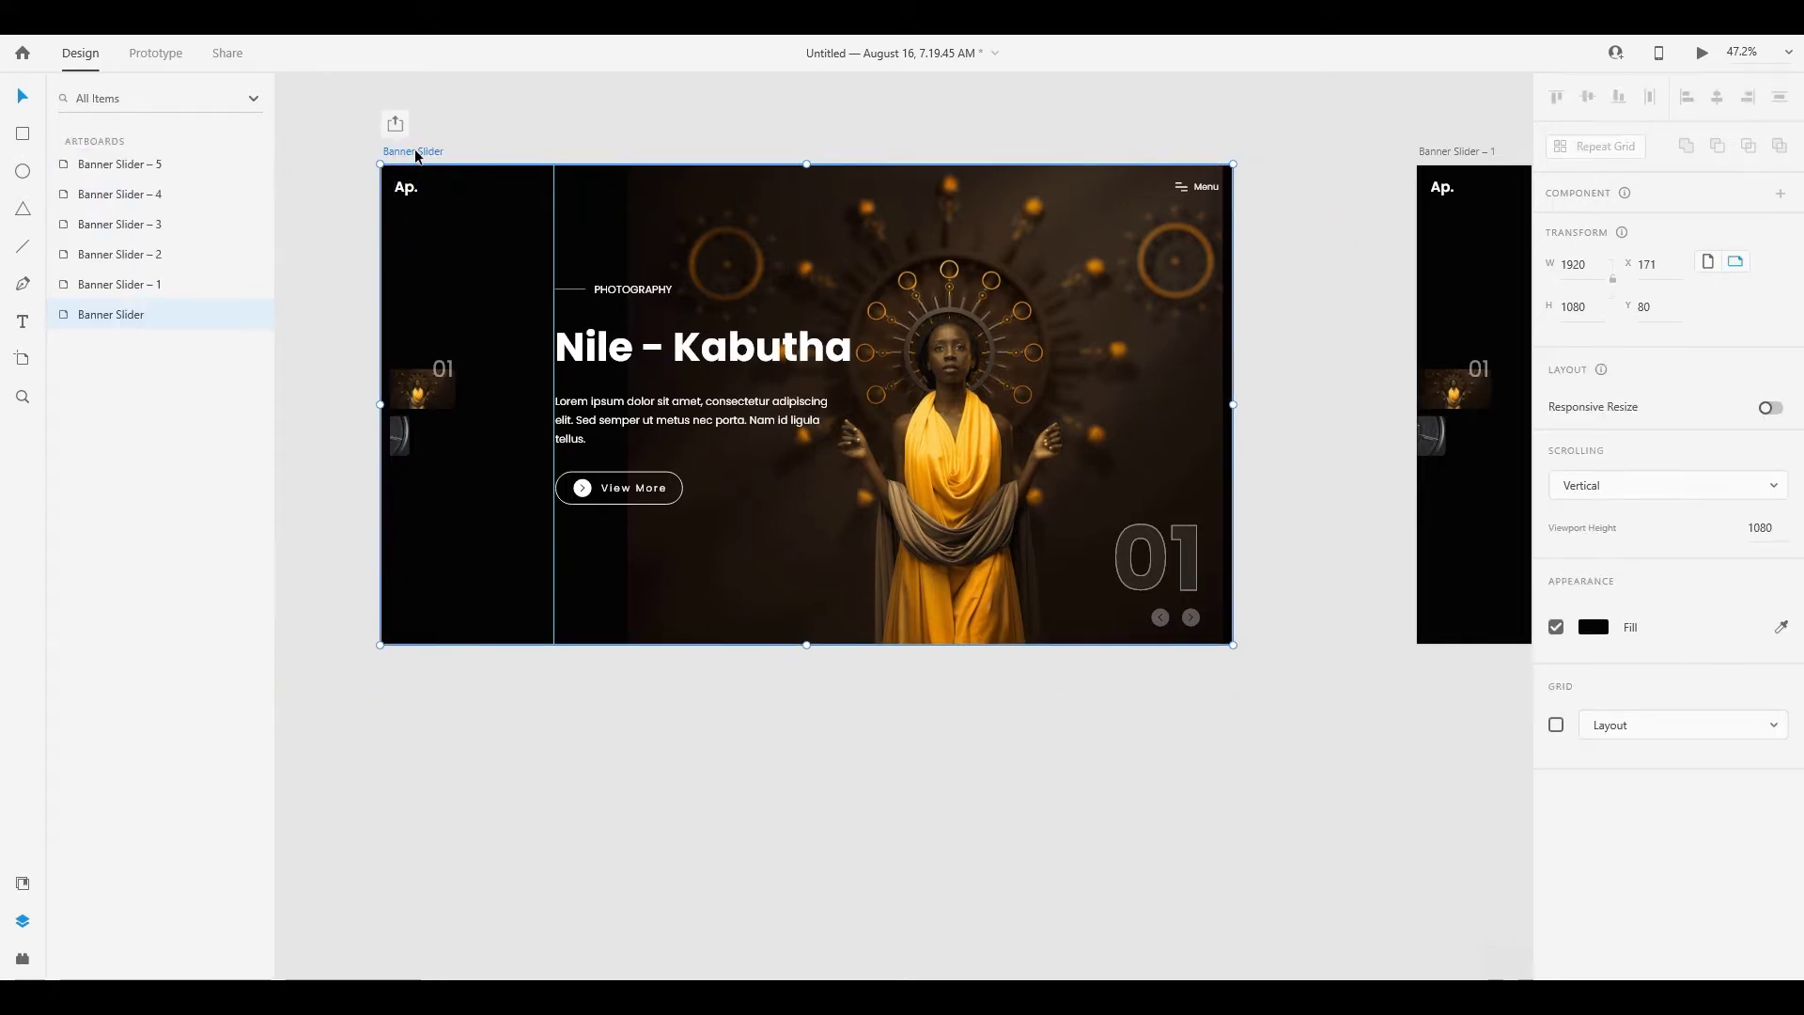
left_click_drag(420, 155, 409, 789)
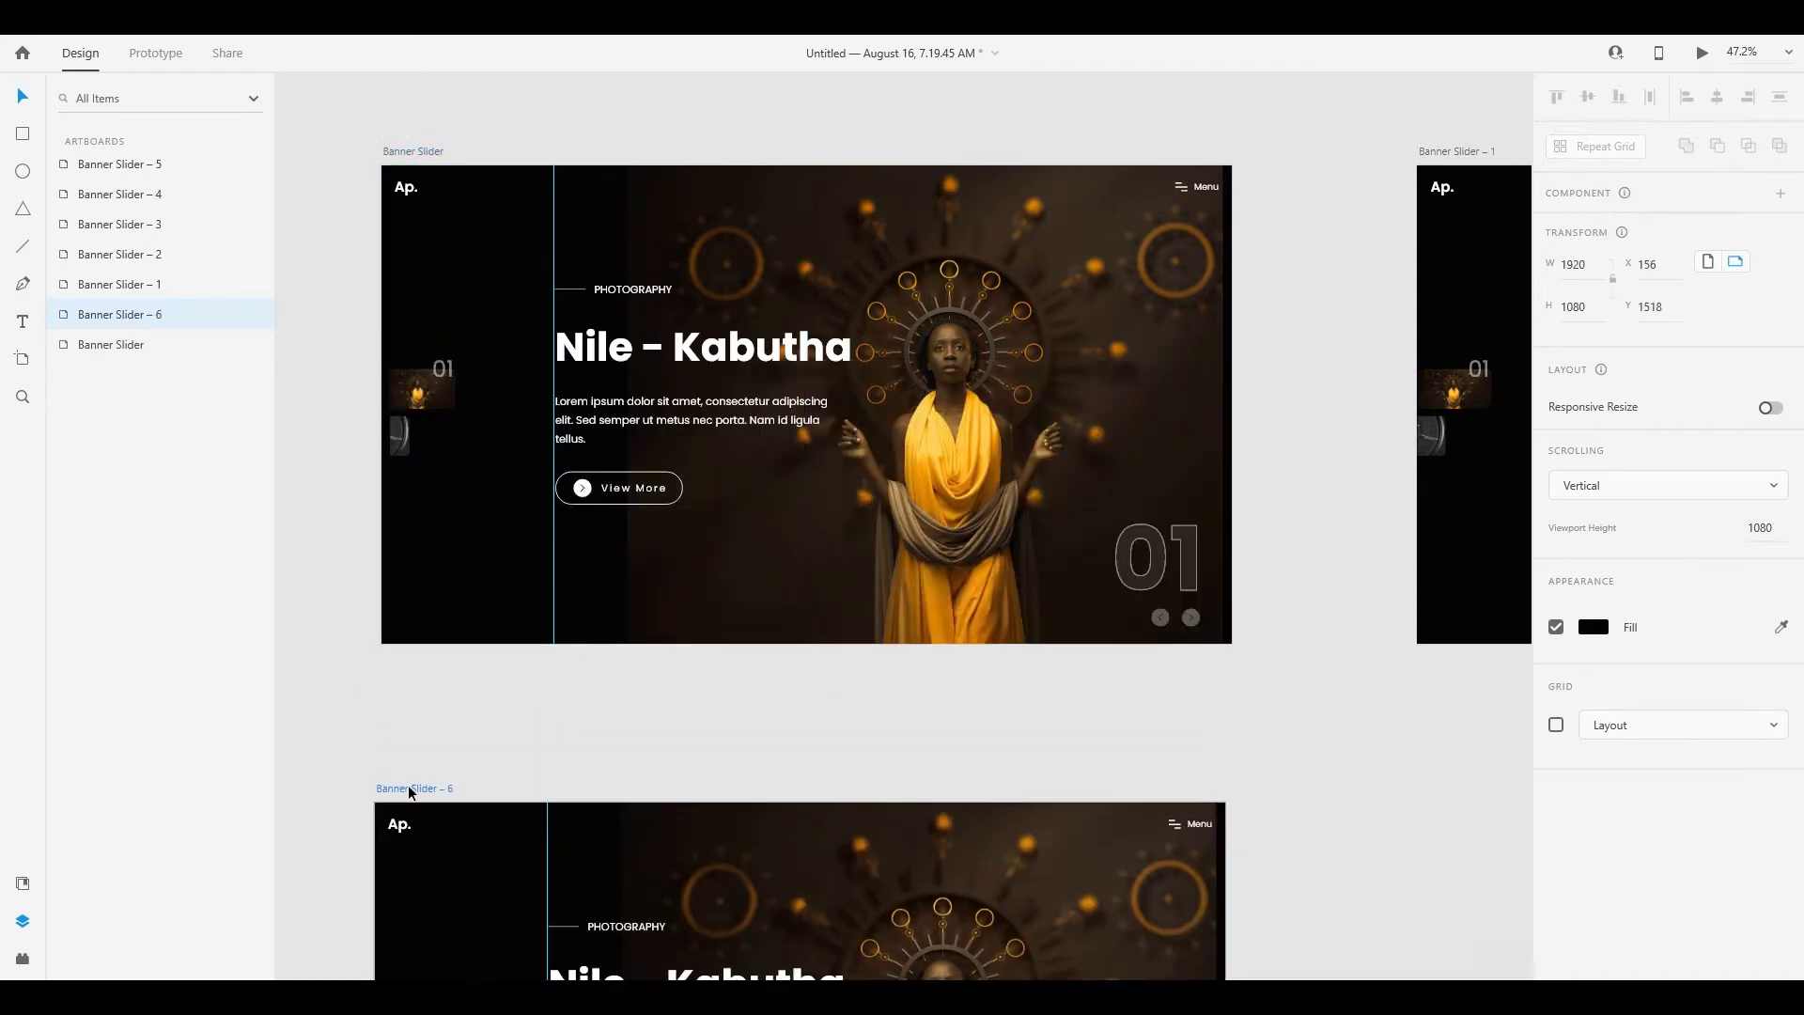
Set the opacity of both the Layer and Layer 2 groups in the Banner Slider artboard to 0%
left_click(385, 270)
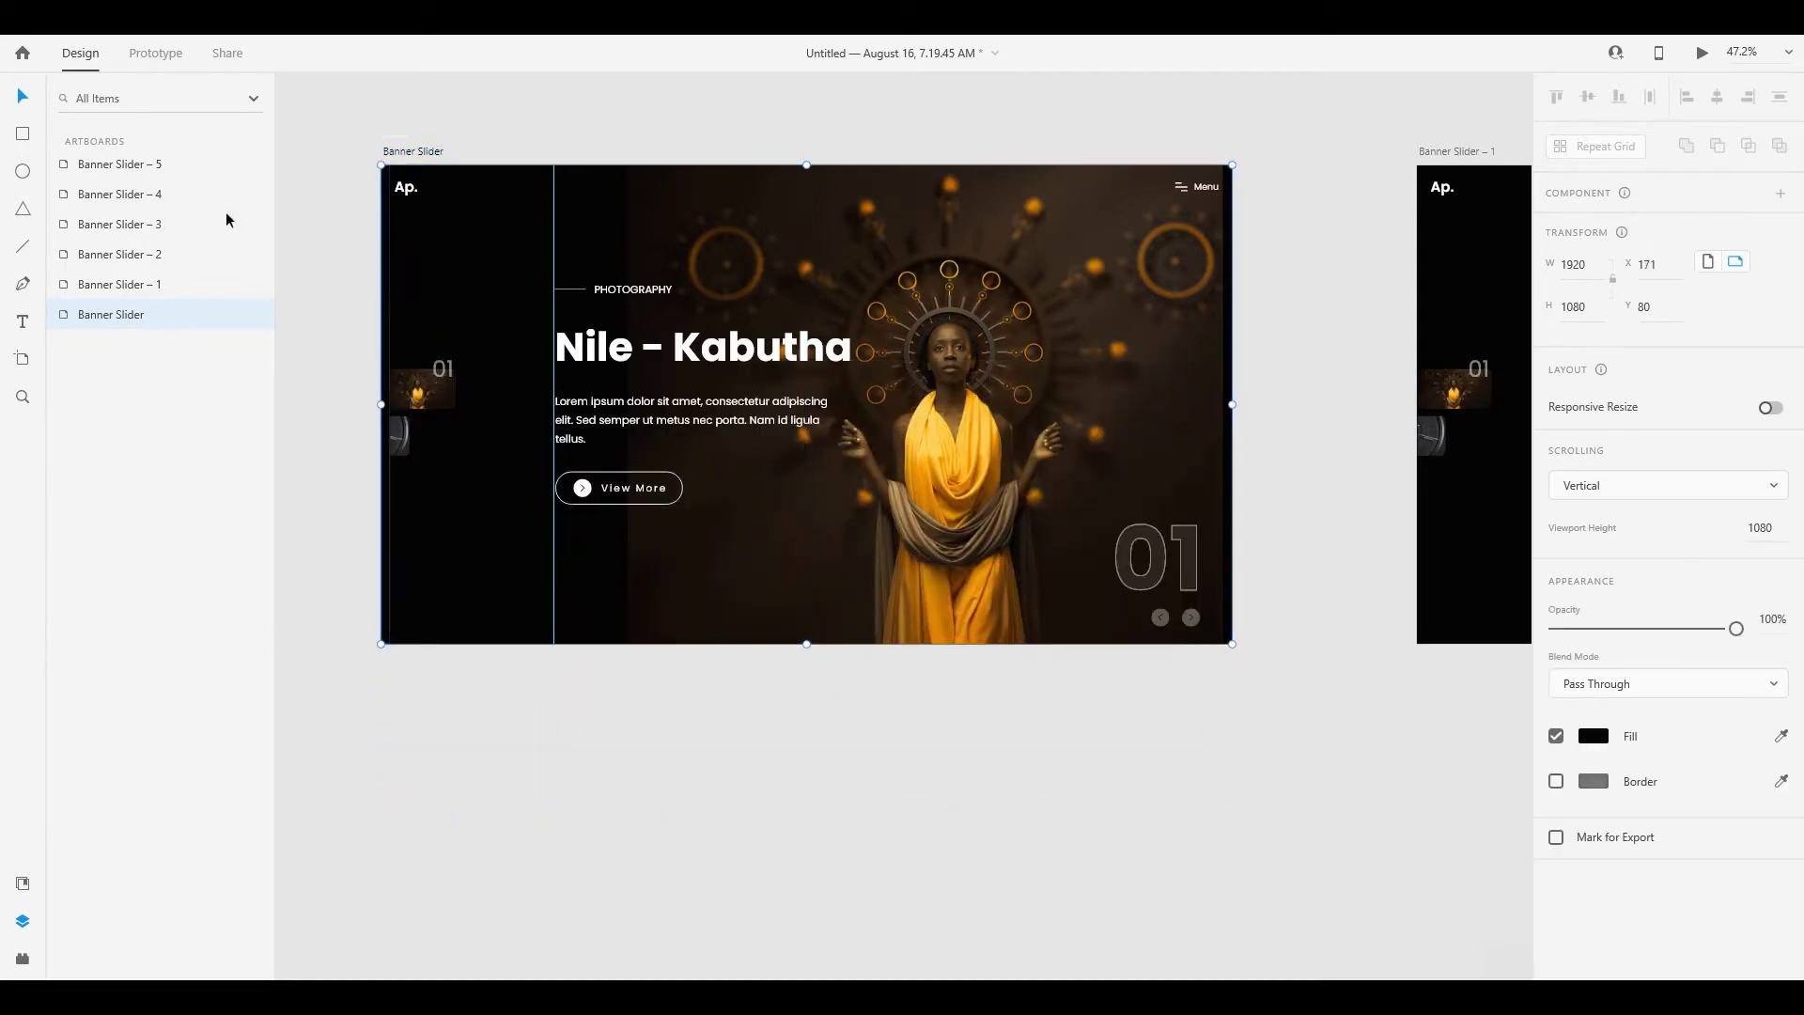
left_click(98, 165)
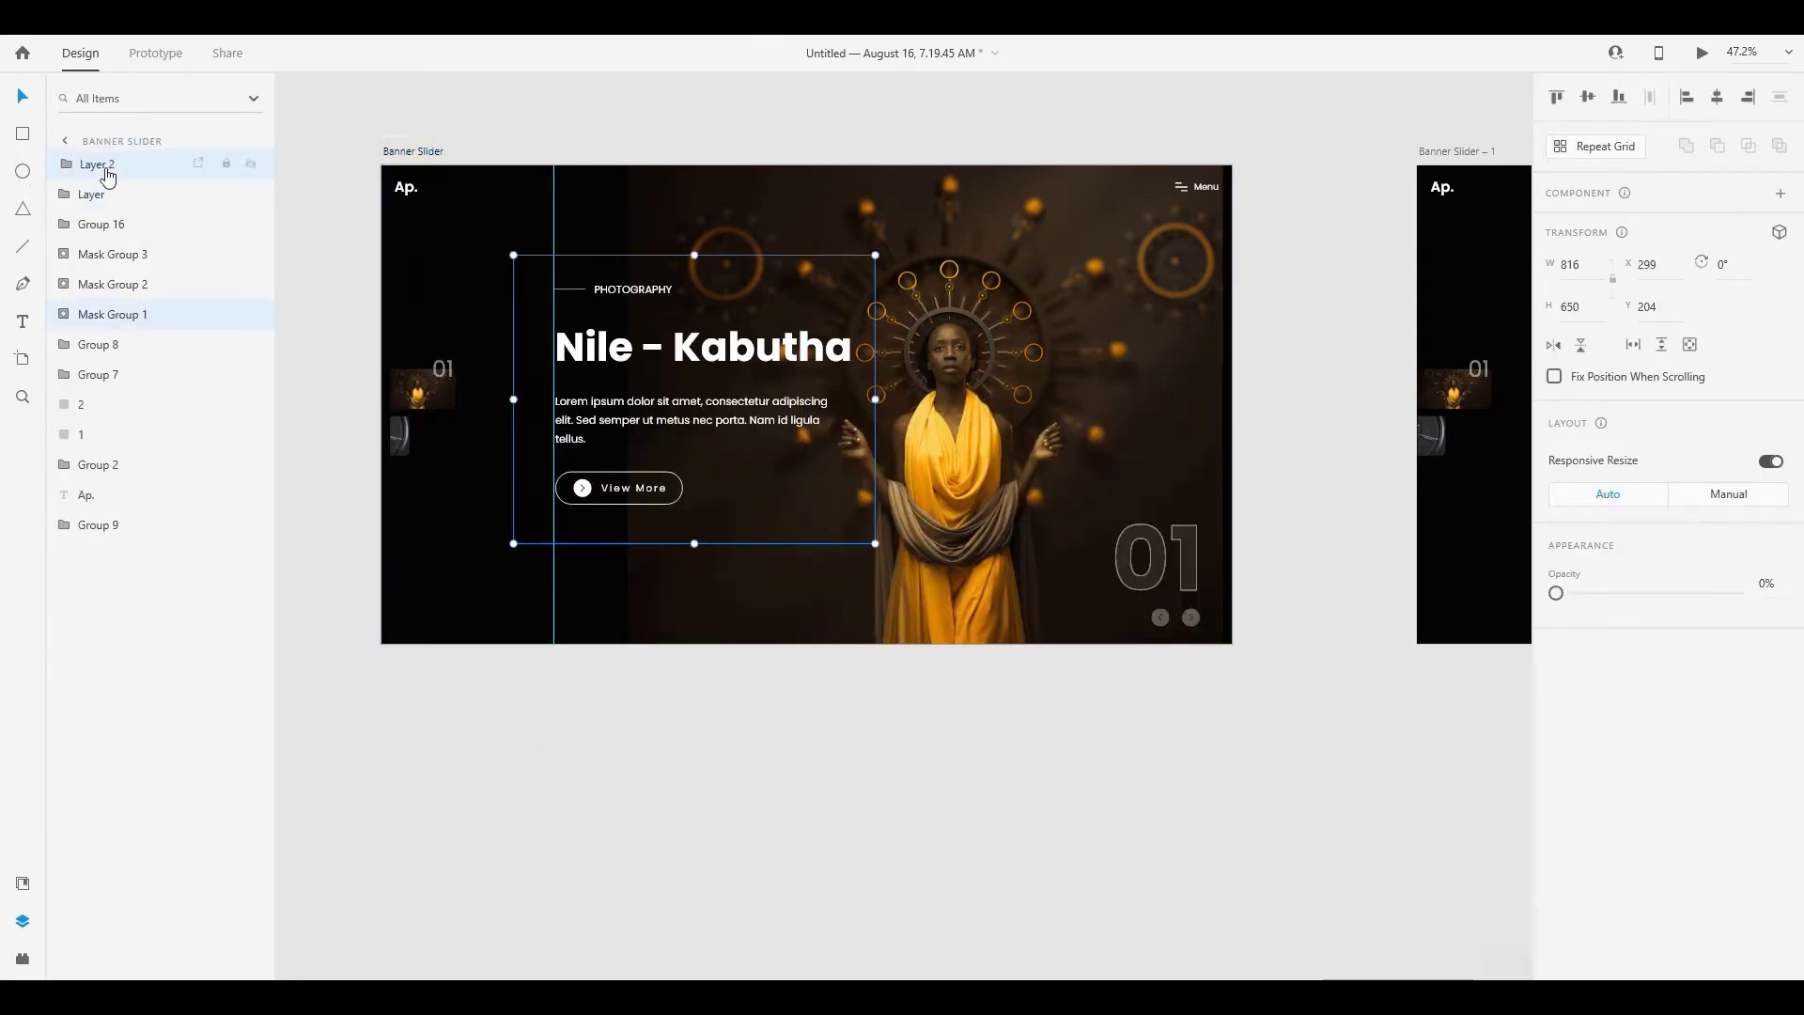
left_click(66, 194)
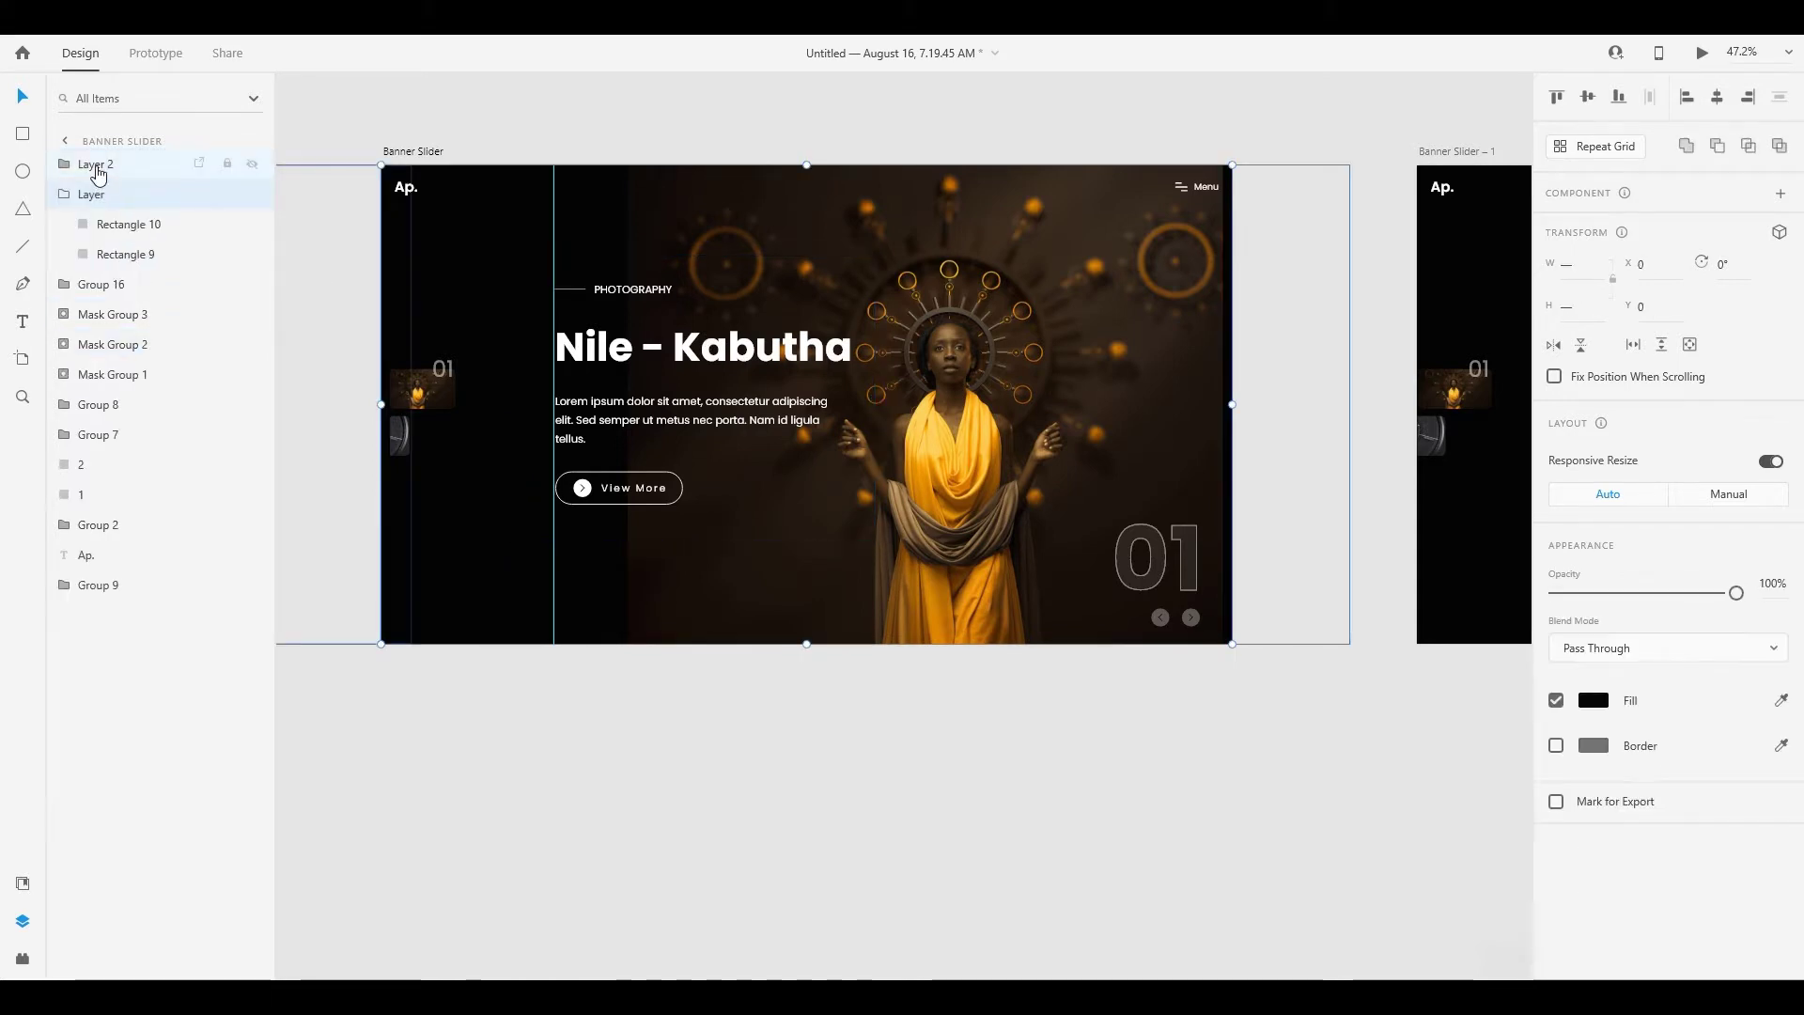
left_click(102, 169)
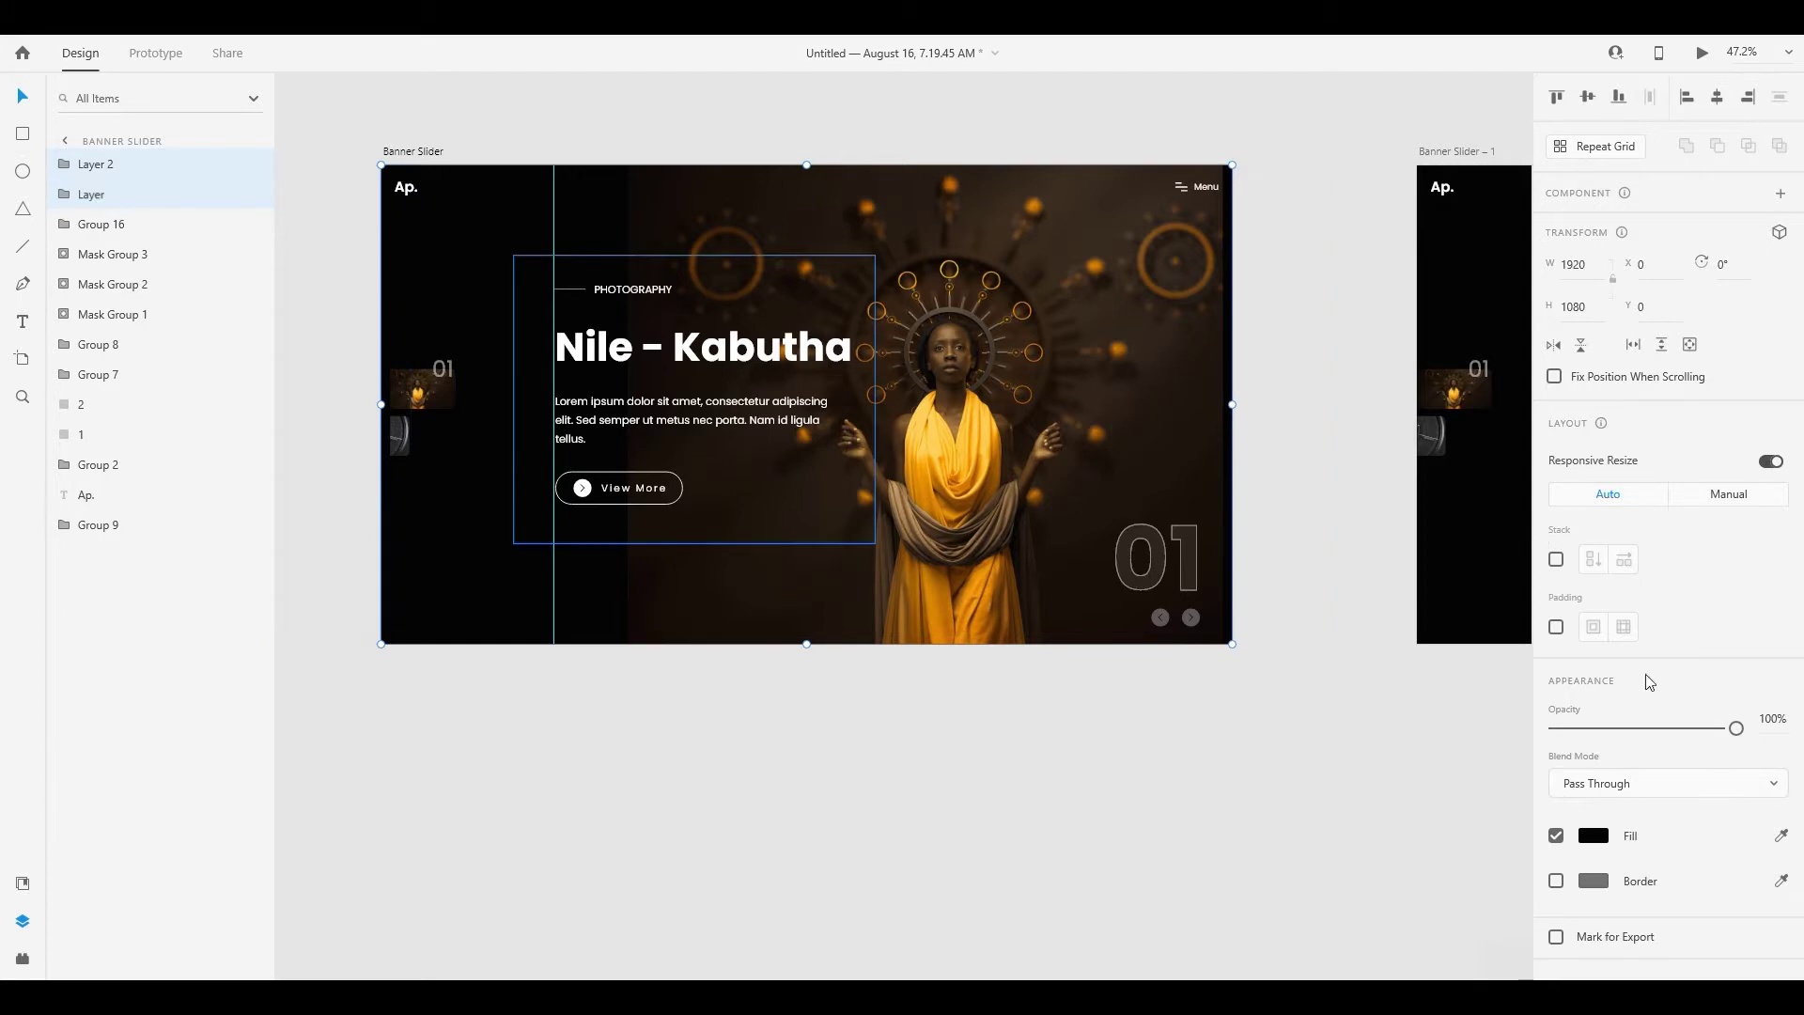
left_click_drag(1737, 728, 1356, 735)
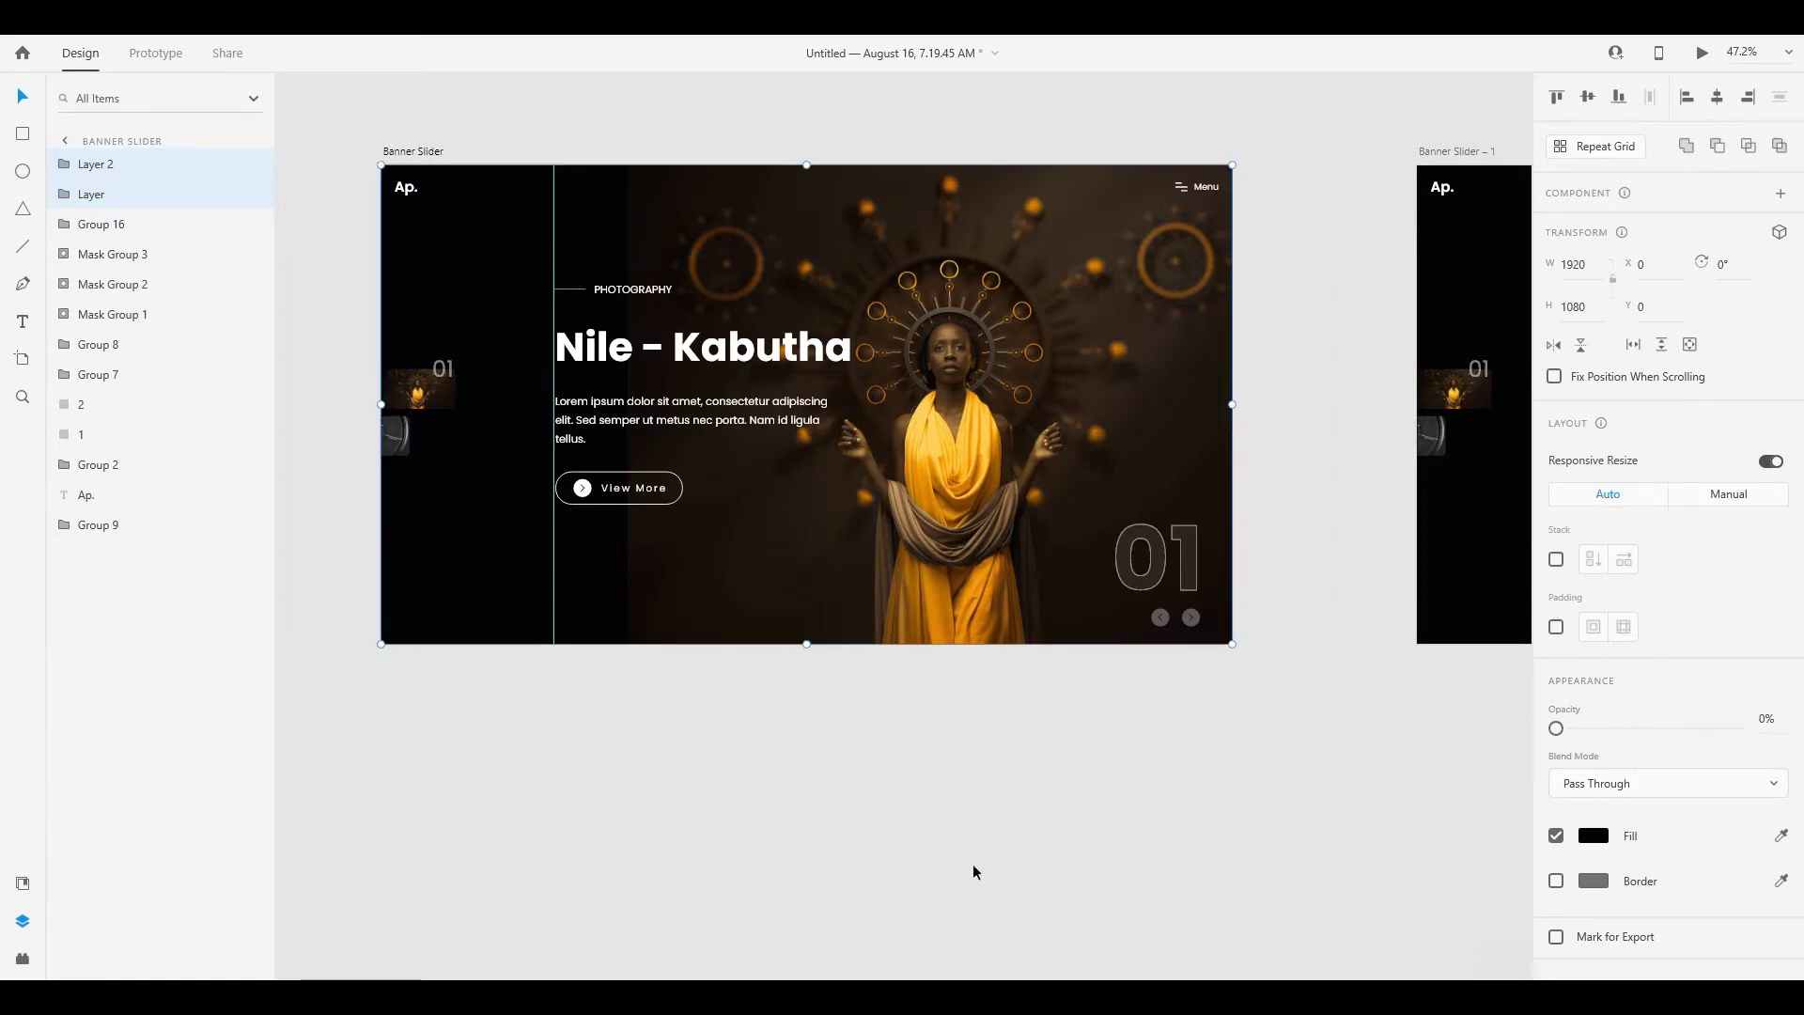
Duplicate the Banner Slider artboard directly below the original, aligned at X 171 and Y 1356
left_click(973, 865)
left_click_drag(850, 717, 851, 707)
double_click(441, 210)
left_click_drag(421, 410, 407, 711, "alt")
left_click_drag(608, 722, 629, 347)
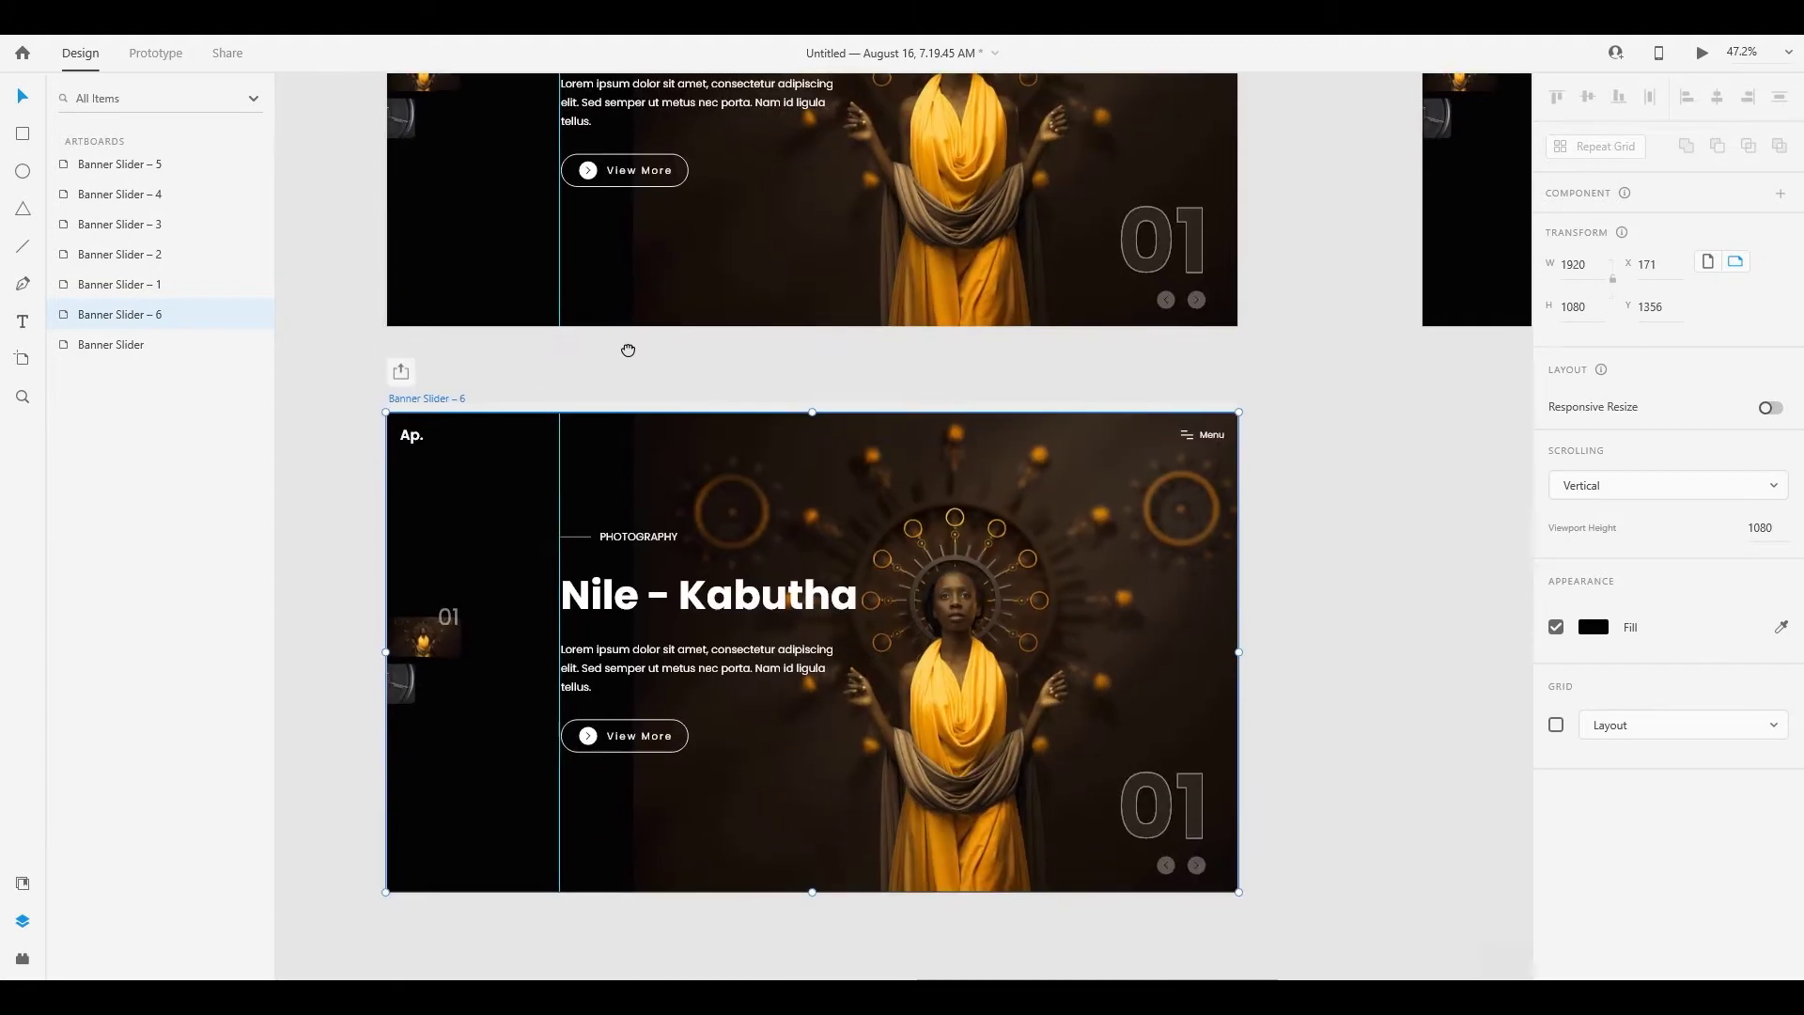
key("Escape")
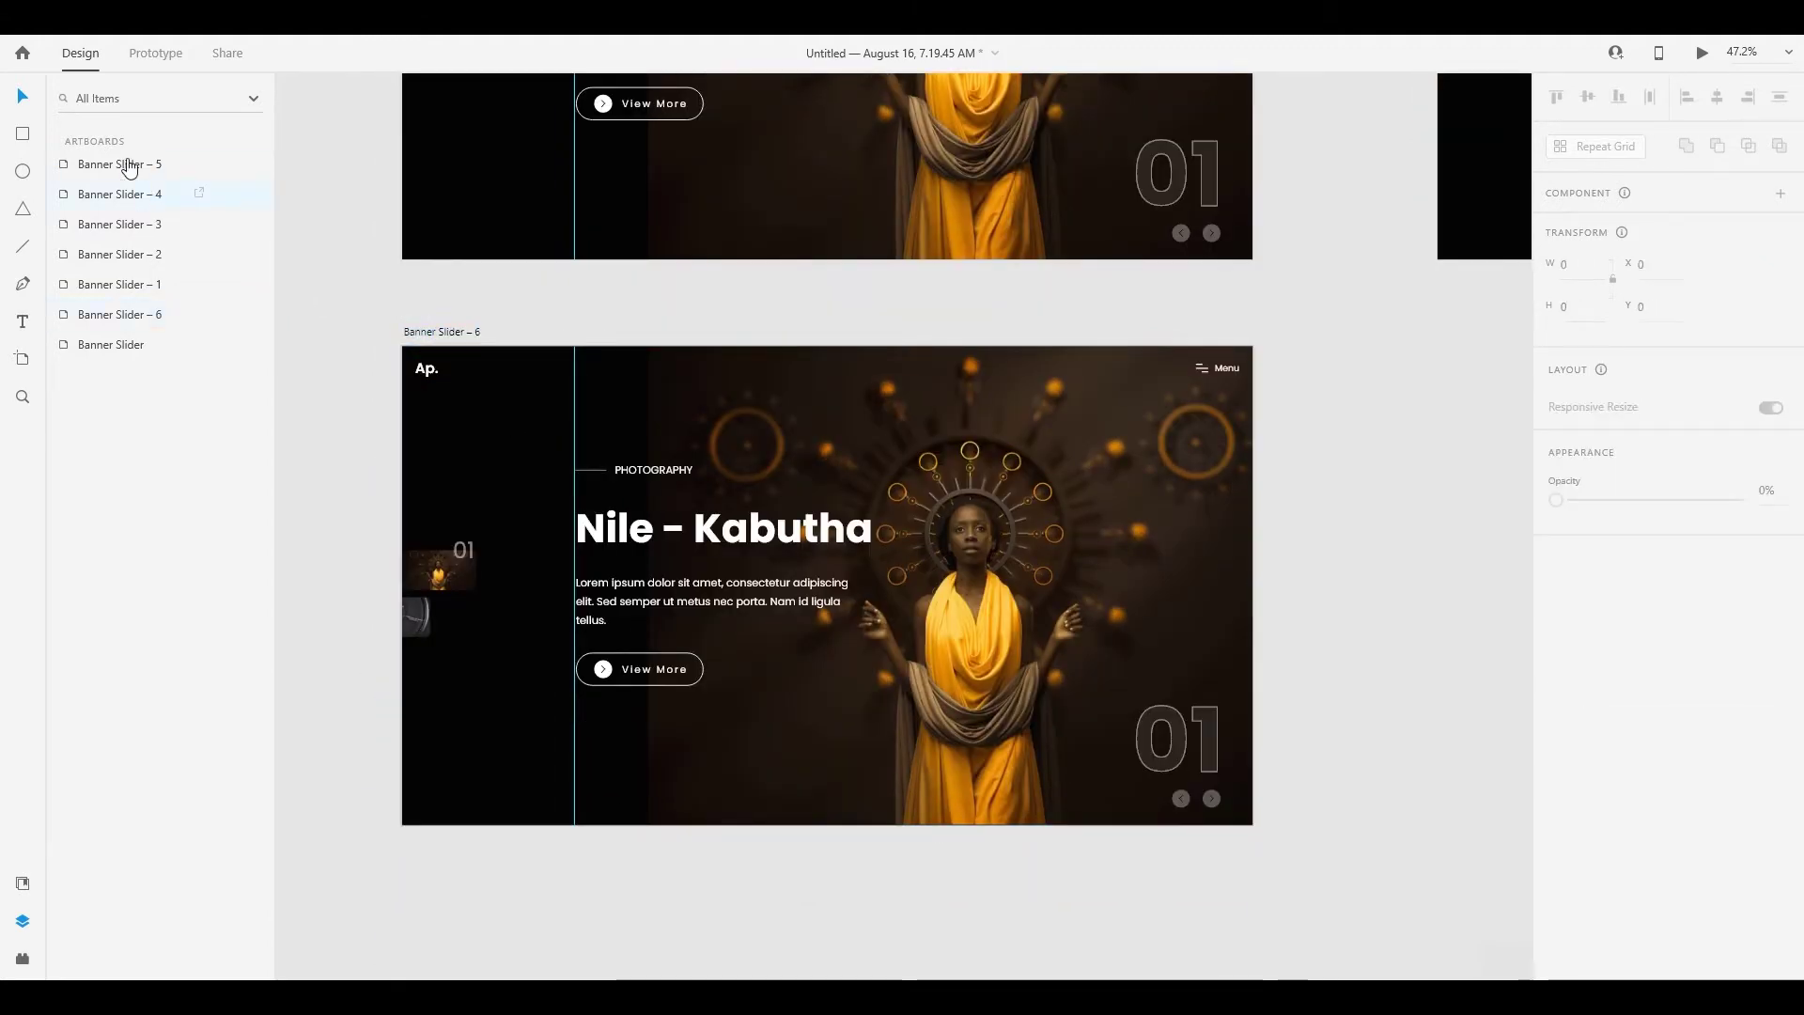
Hide the Layer 2 group in the copied artboard and set the Layer group's opacity to 100%
left_click(679, 515)
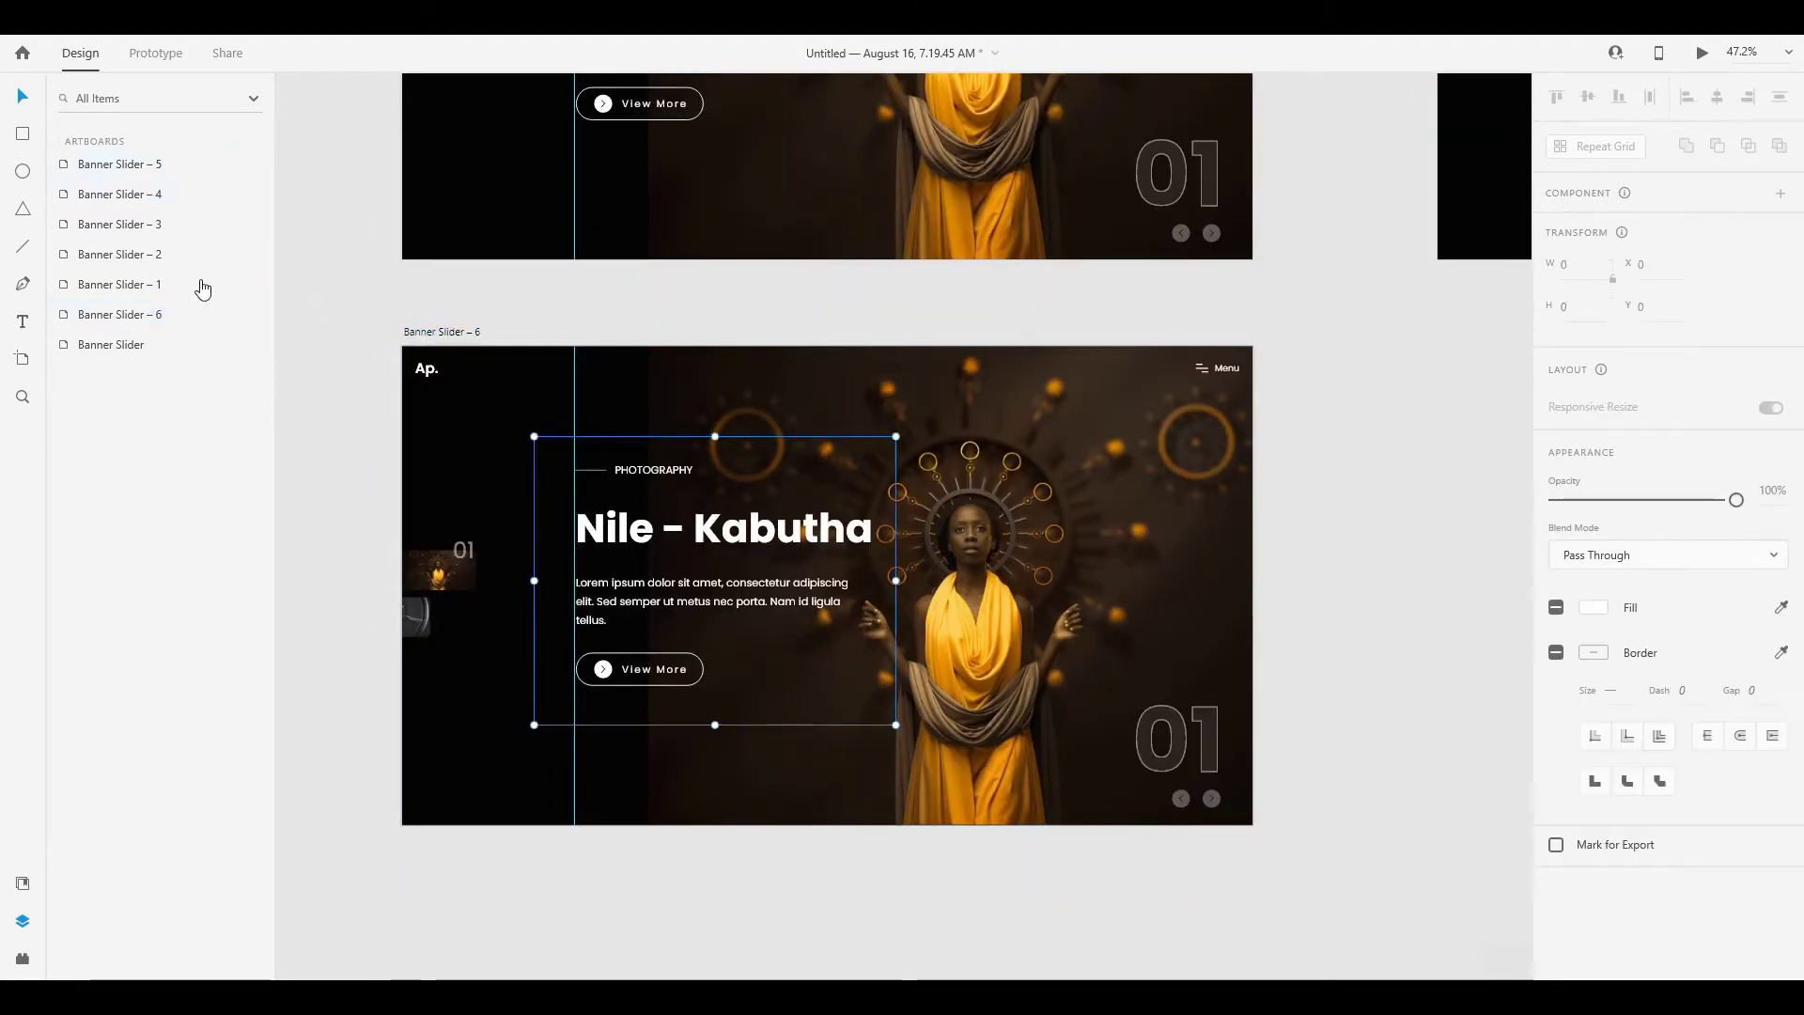
left_click(76, 200)
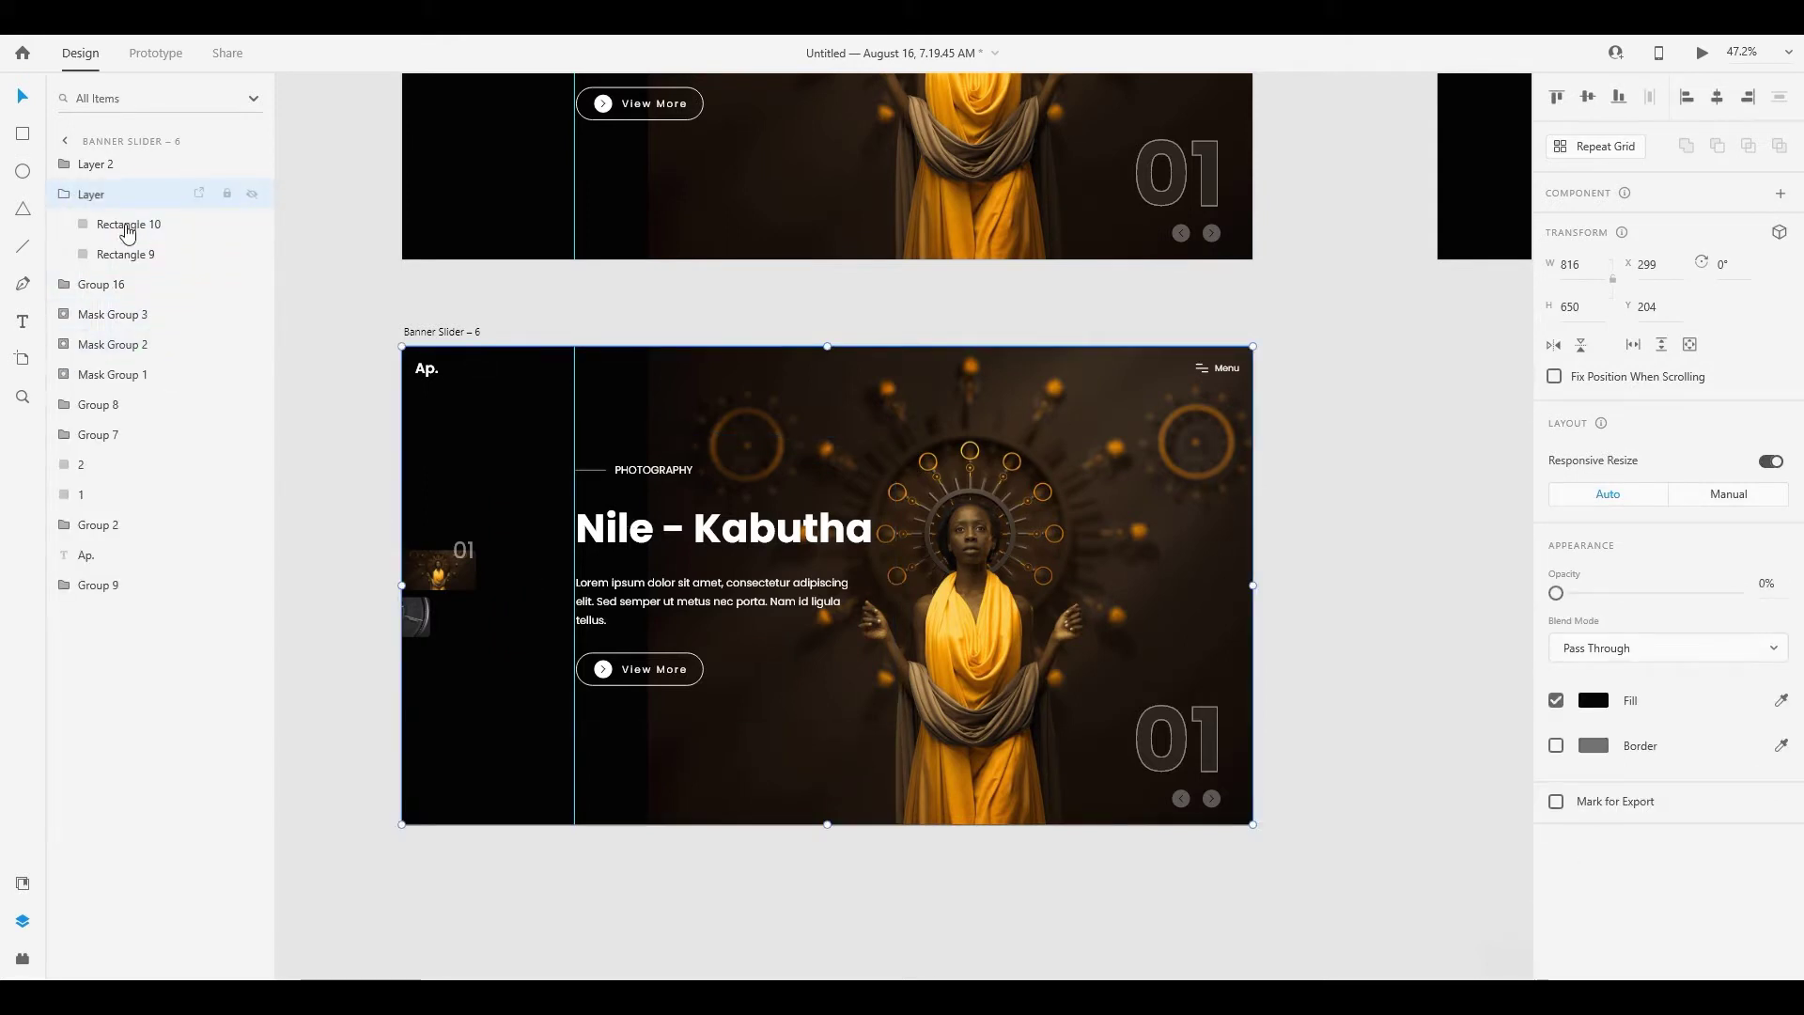
left_click(68, 196)
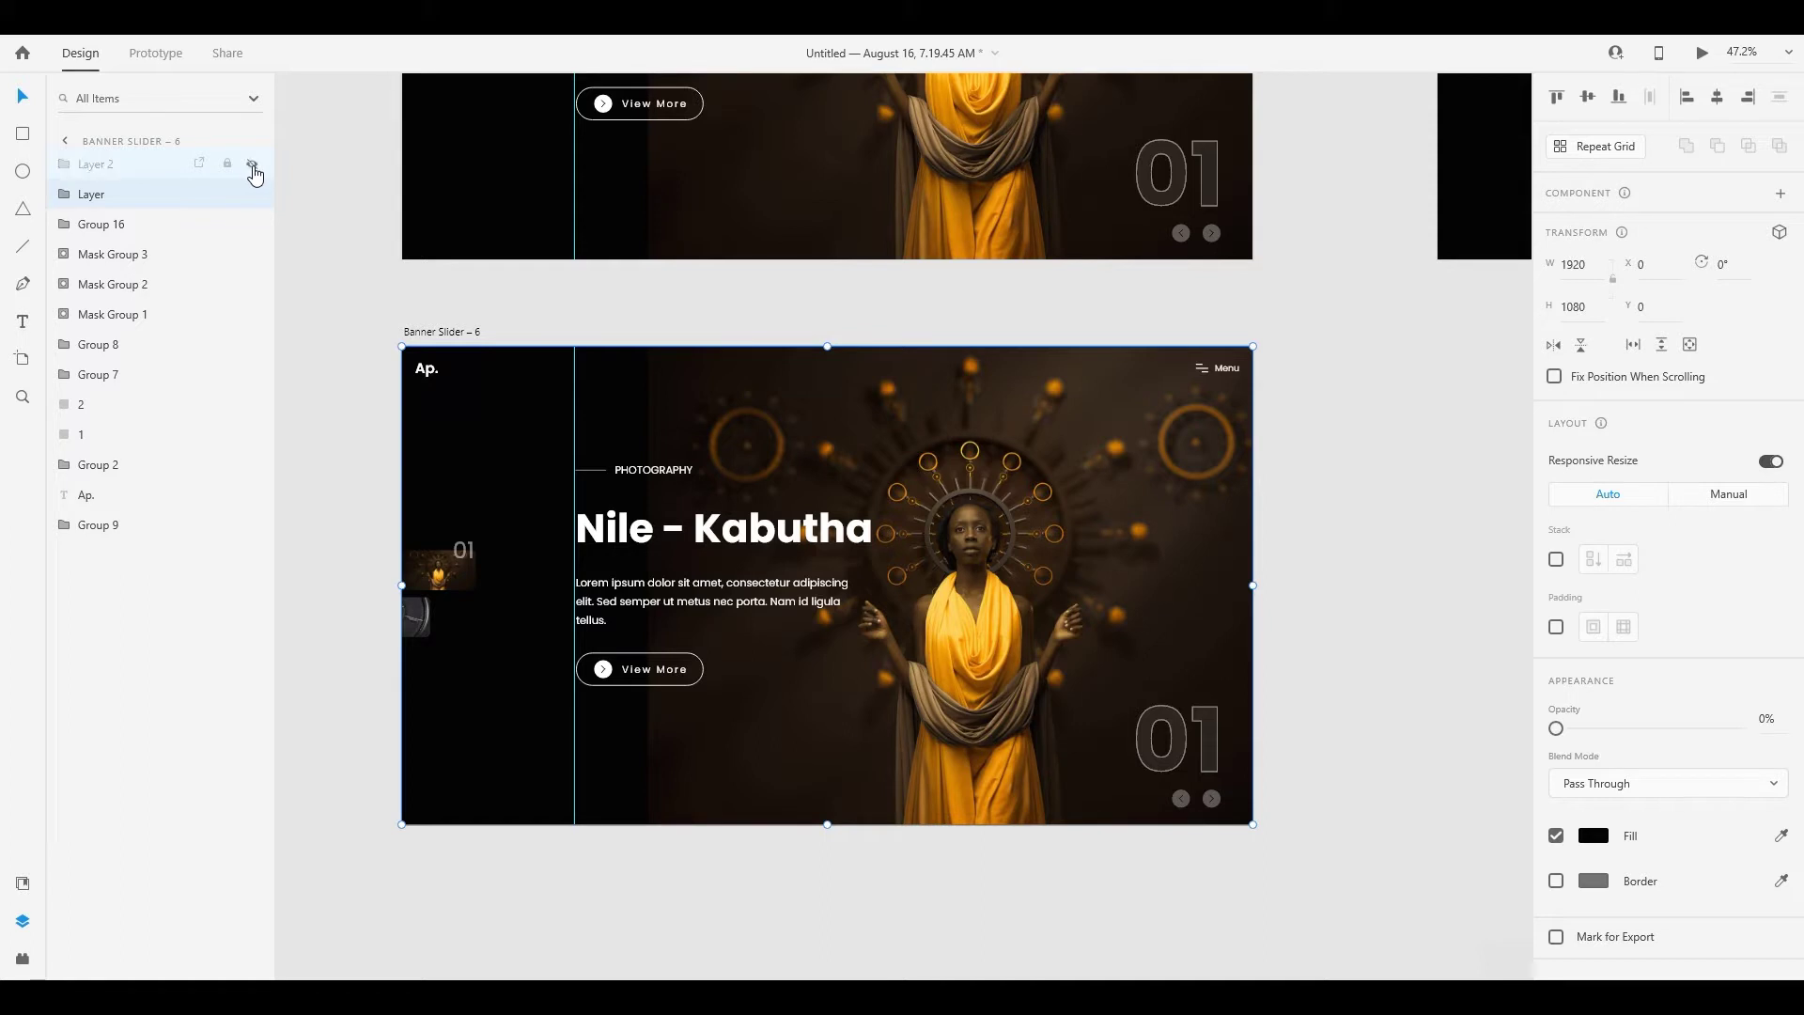
left_click_drag(1556, 728, 1737, 728)
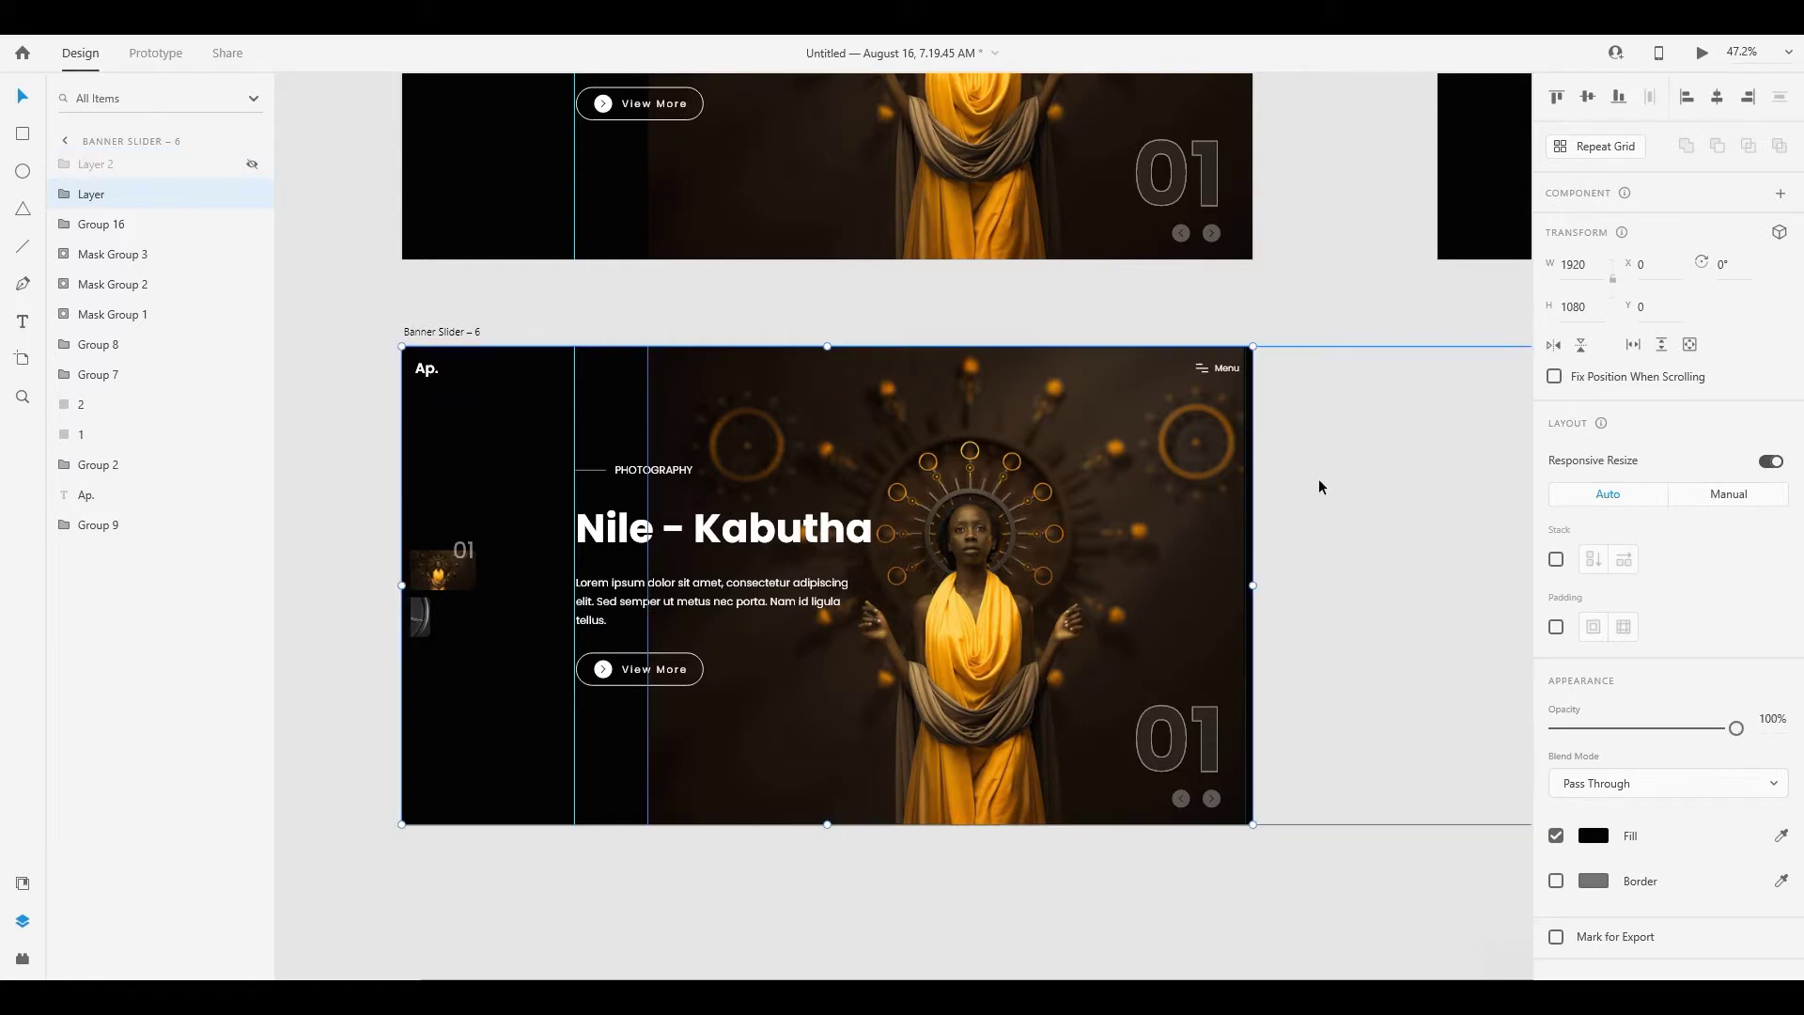
Set the opacity of both edge strips inside the copied artboard's Layer group to 34%
double_click(1249, 485)
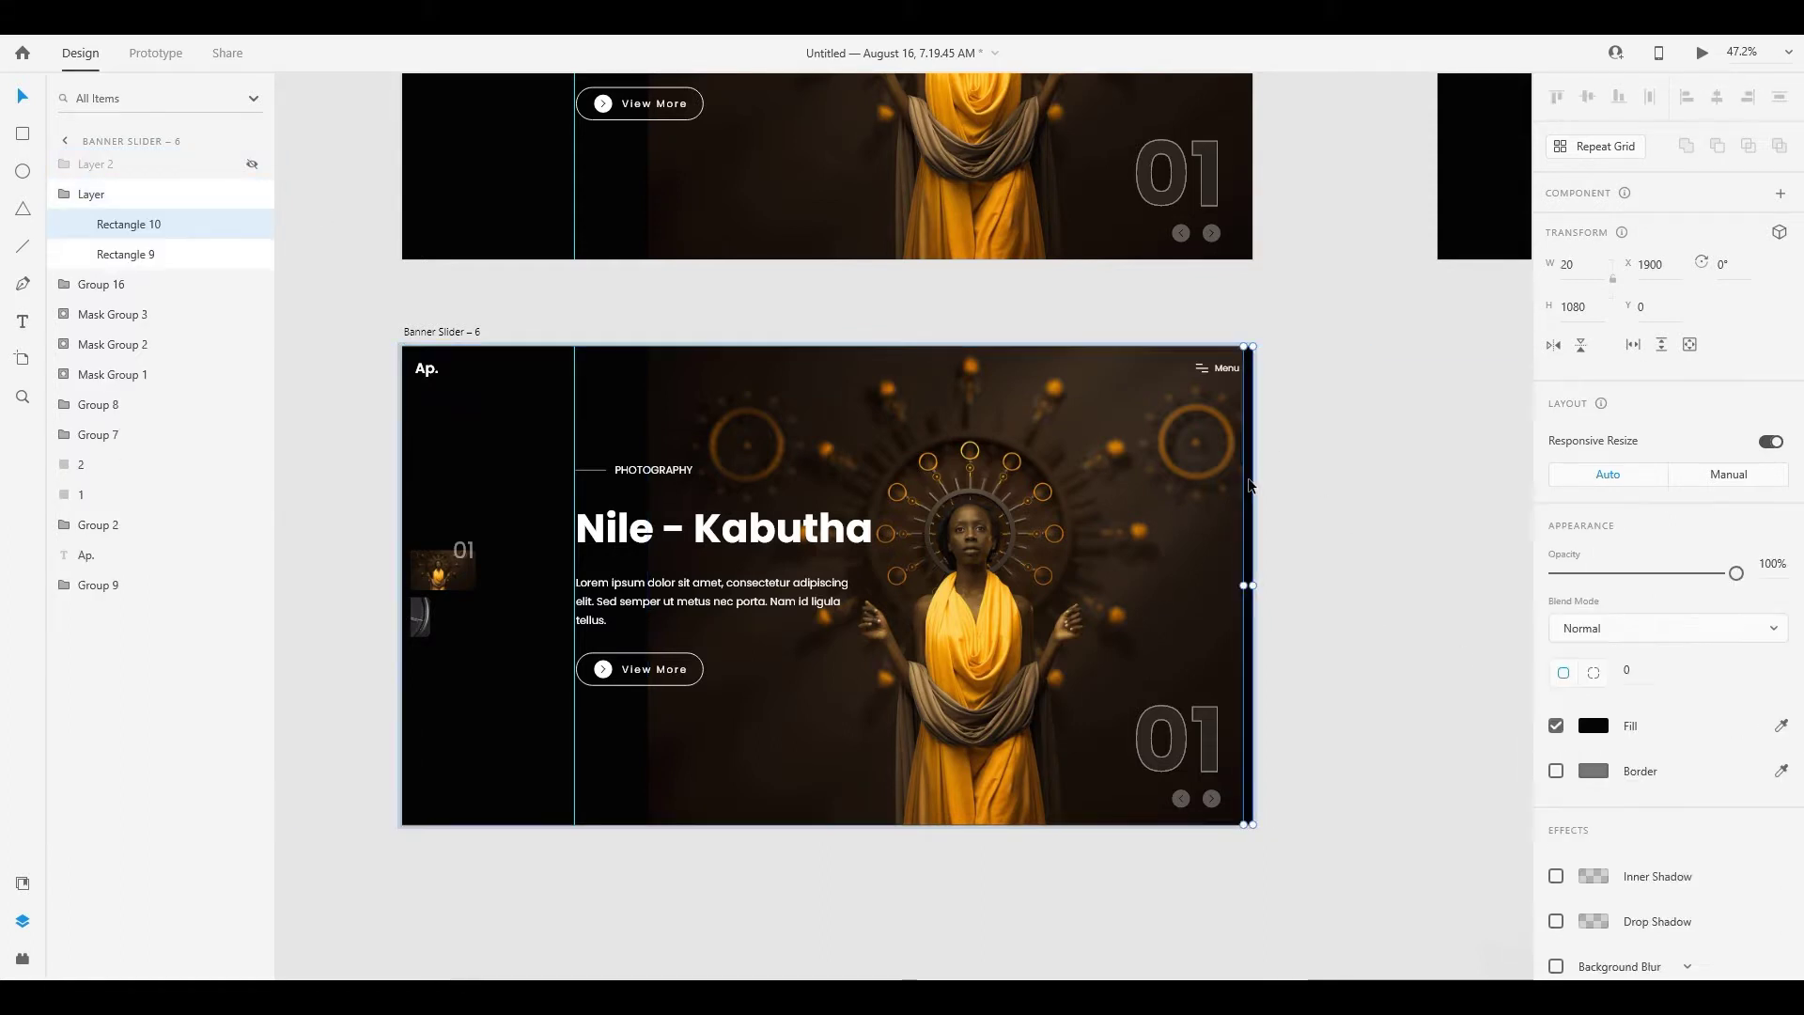
left_click(406, 575, "shift")
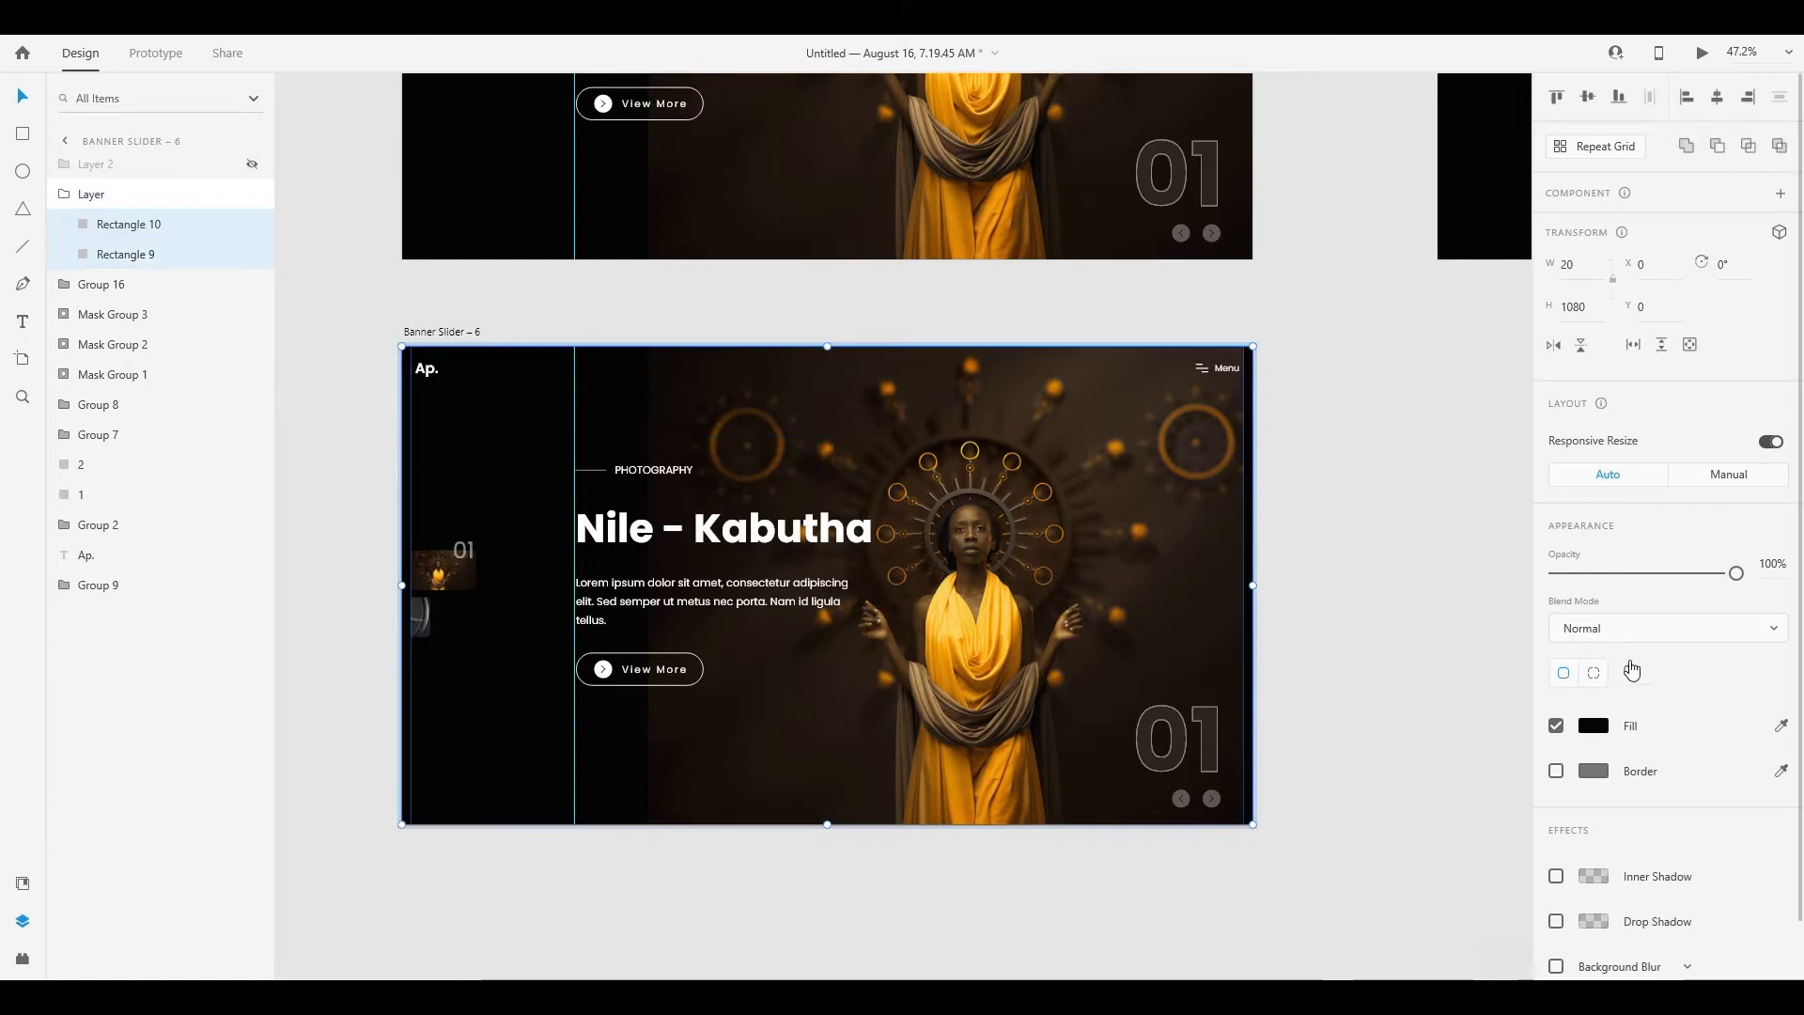
left_click_drag(1737, 573, 1618, 585)
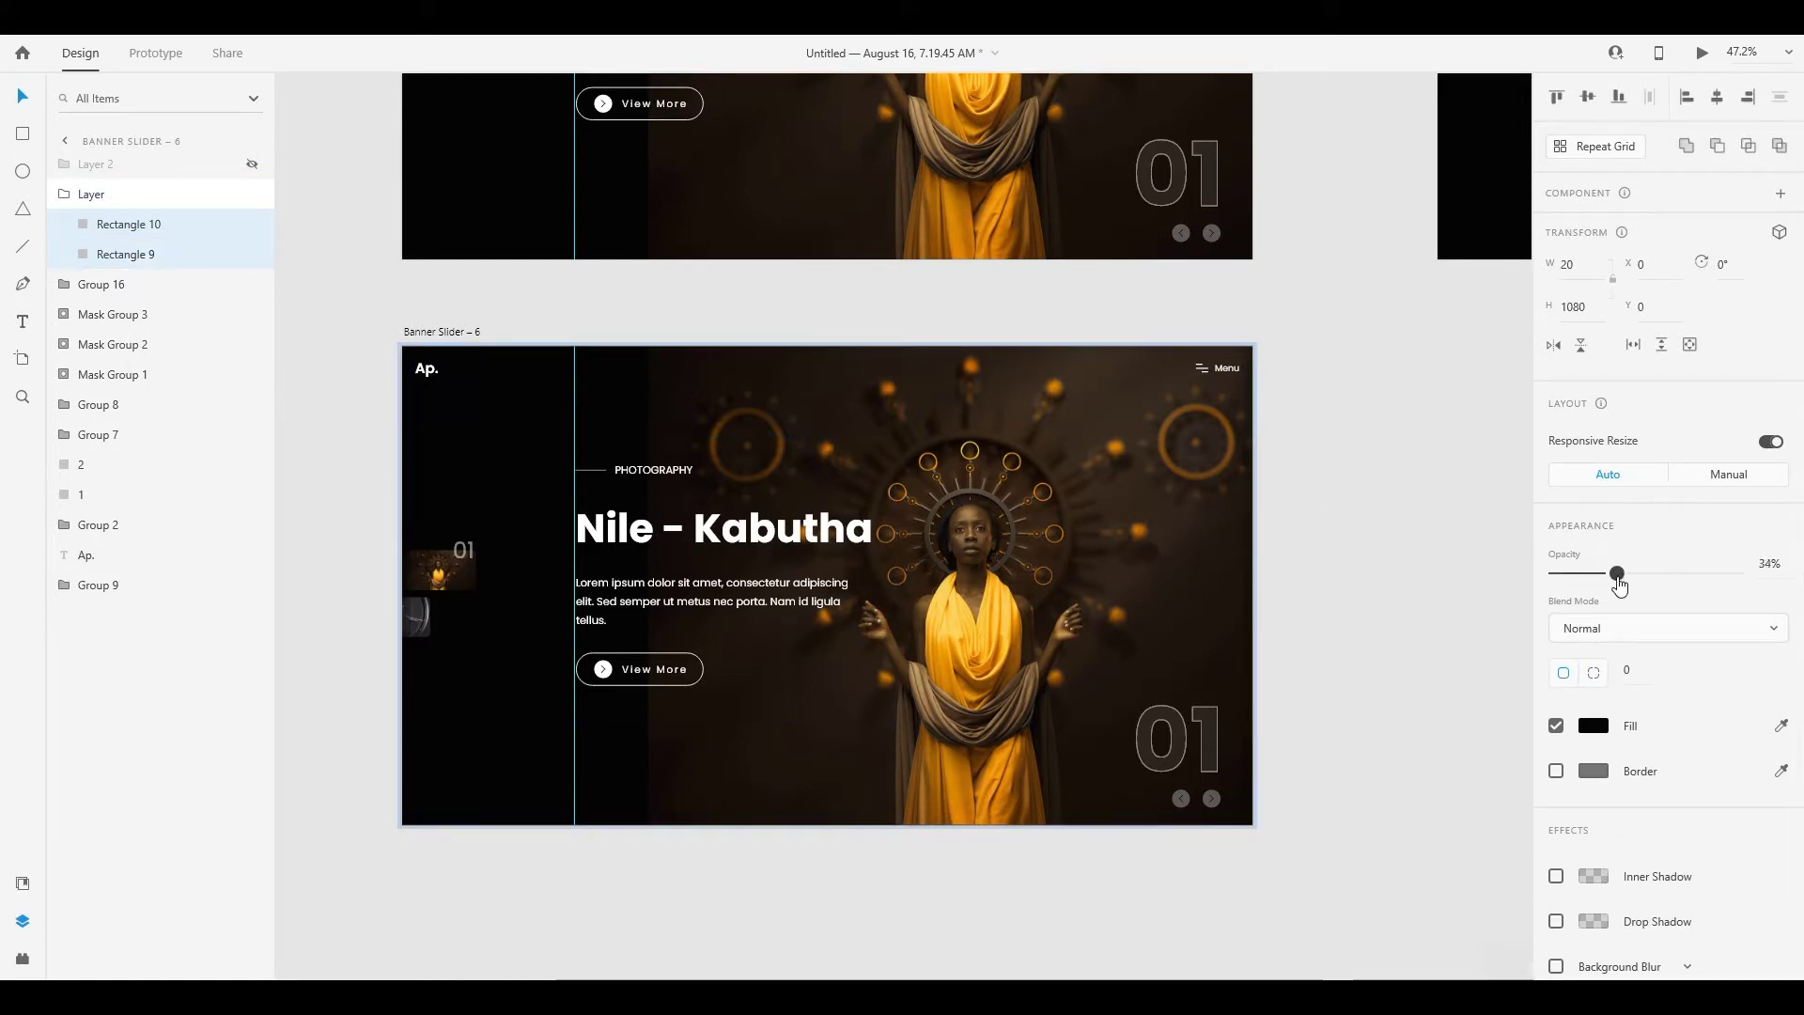
Draw a full-width rectangle of about 1920 by 72 across the upper part of the copied artboard, at about Y 35
left_click(22, 136)
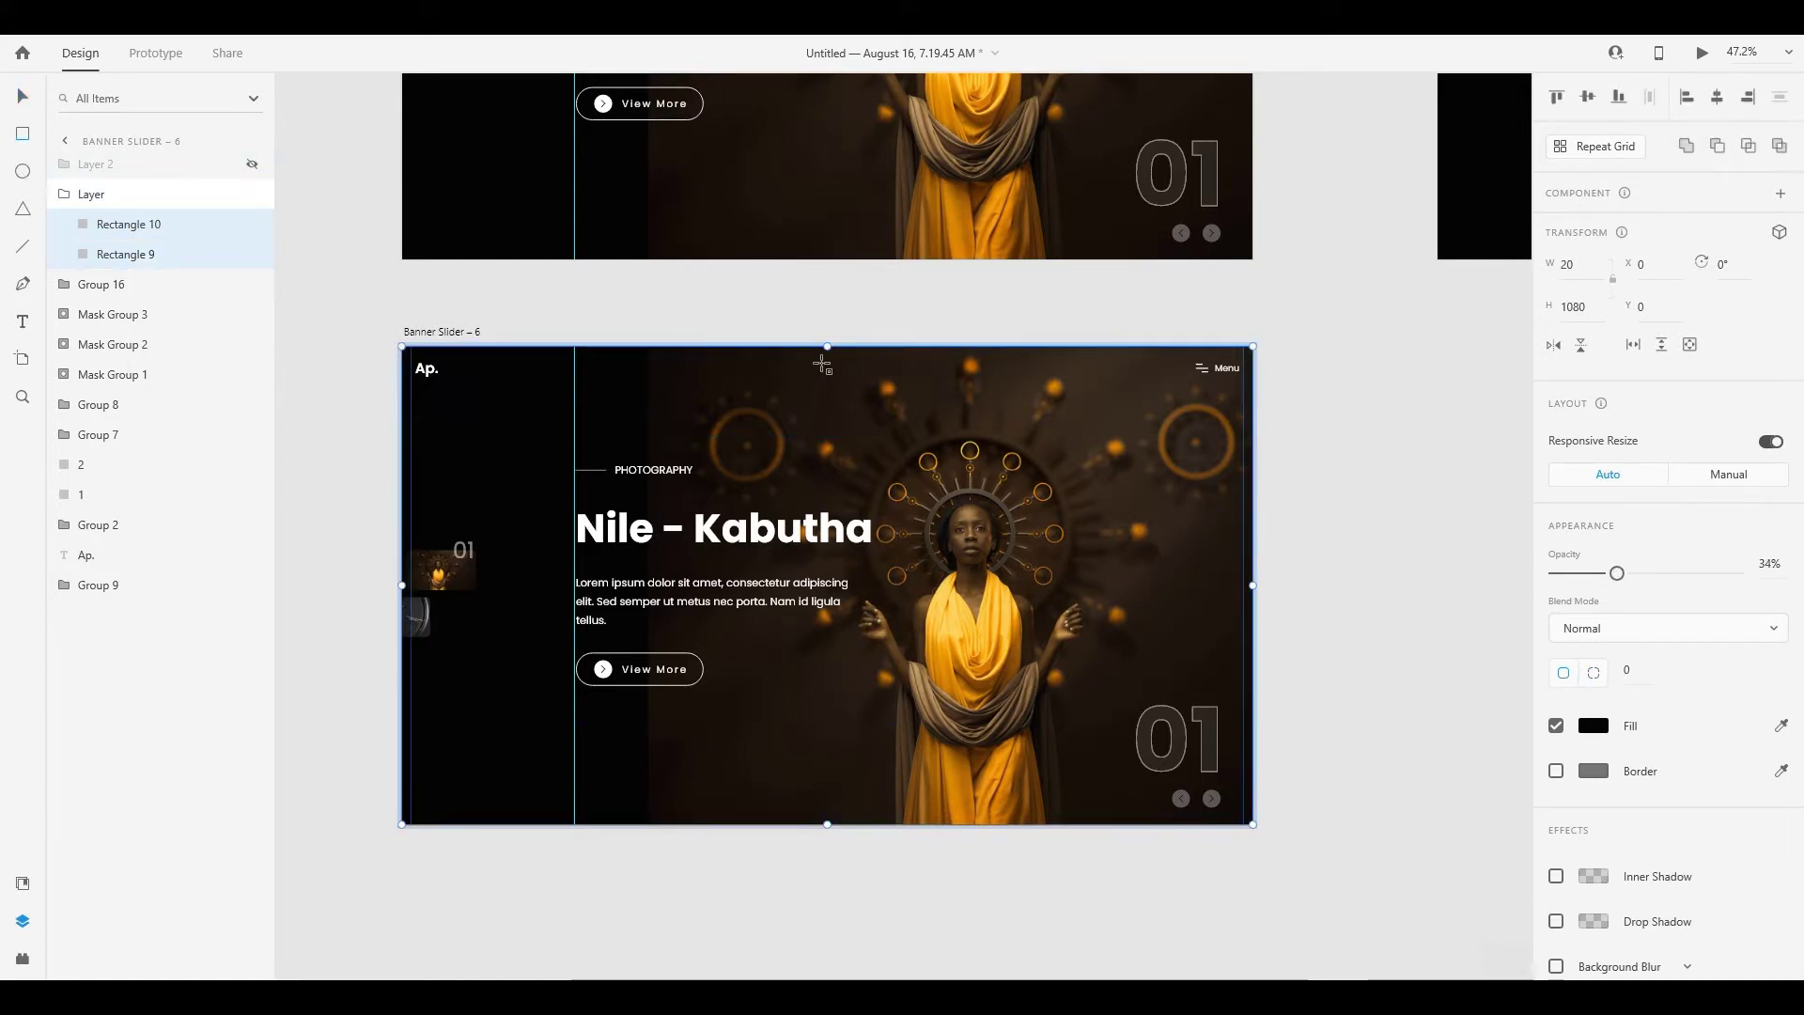
left_click_drag(823, 364, 1256, 396)
left_click_drag(824, 393, 403, 400)
left_click(20, 100)
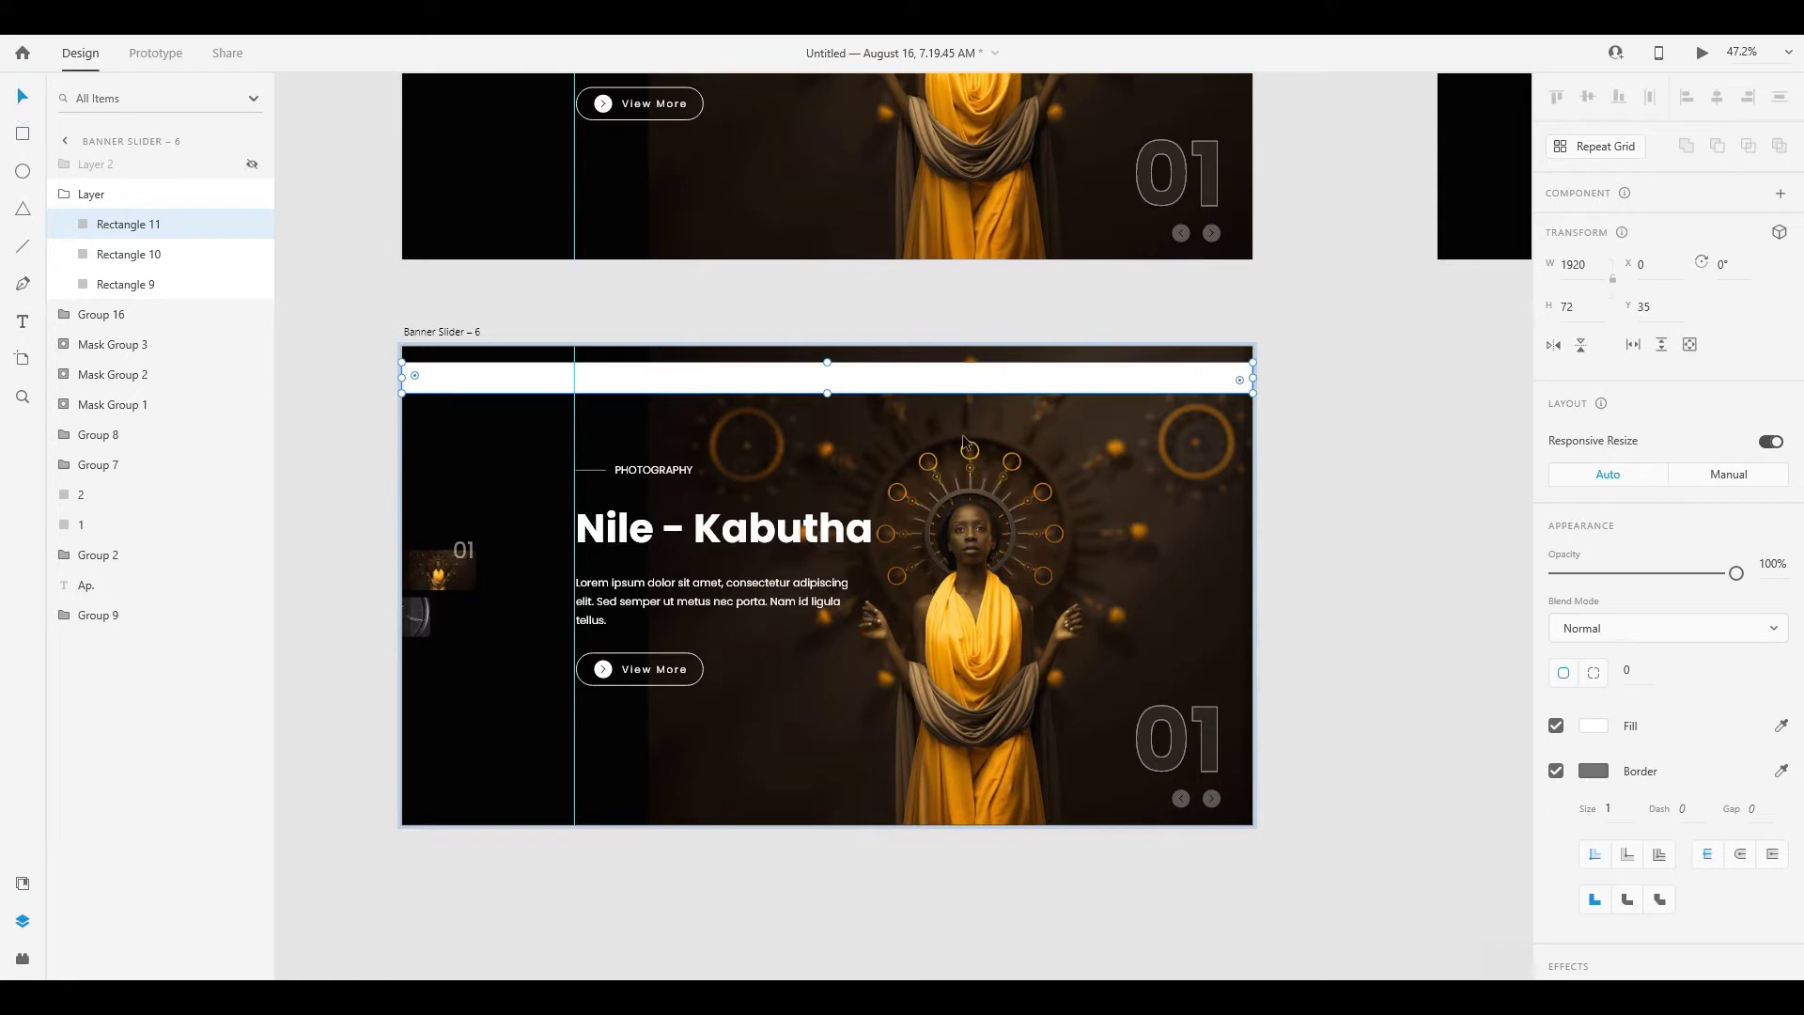
Widen the right edge strip in the copied artboard's Layer group to 960 so it covers the artboard's right half
left_click(1248, 547)
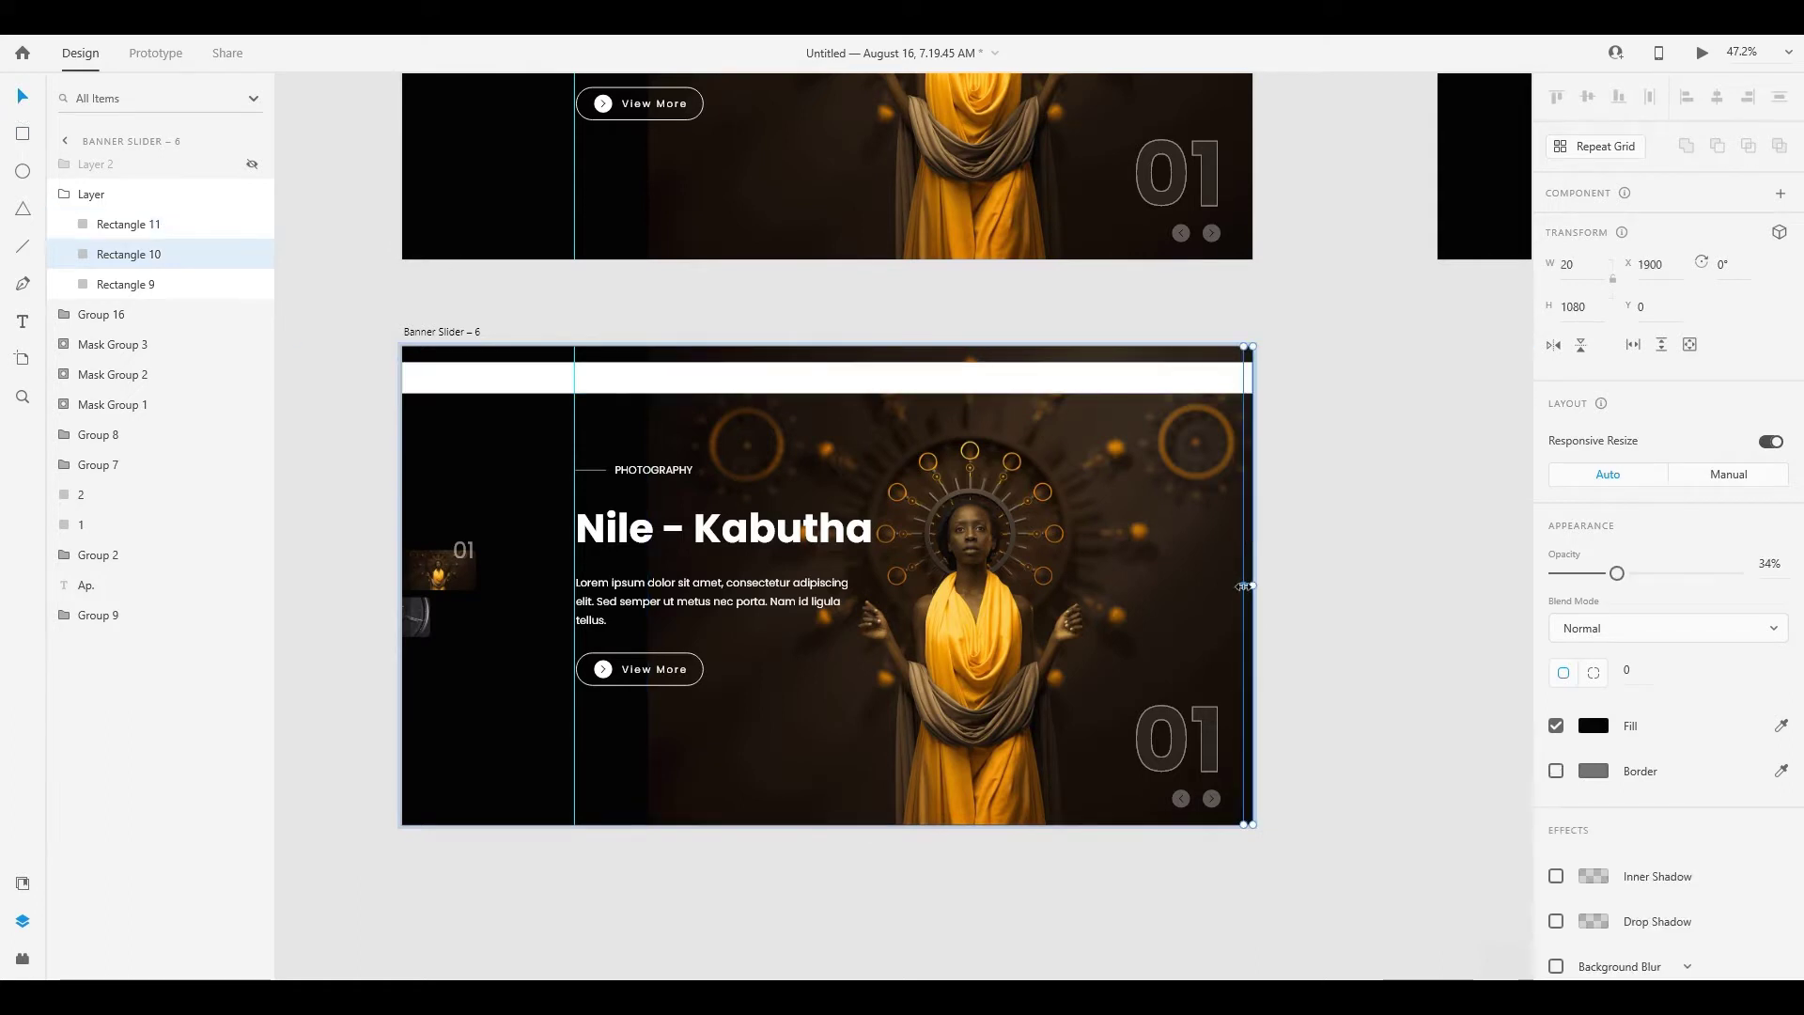
left_click_drag(1244, 586, 874, 586)
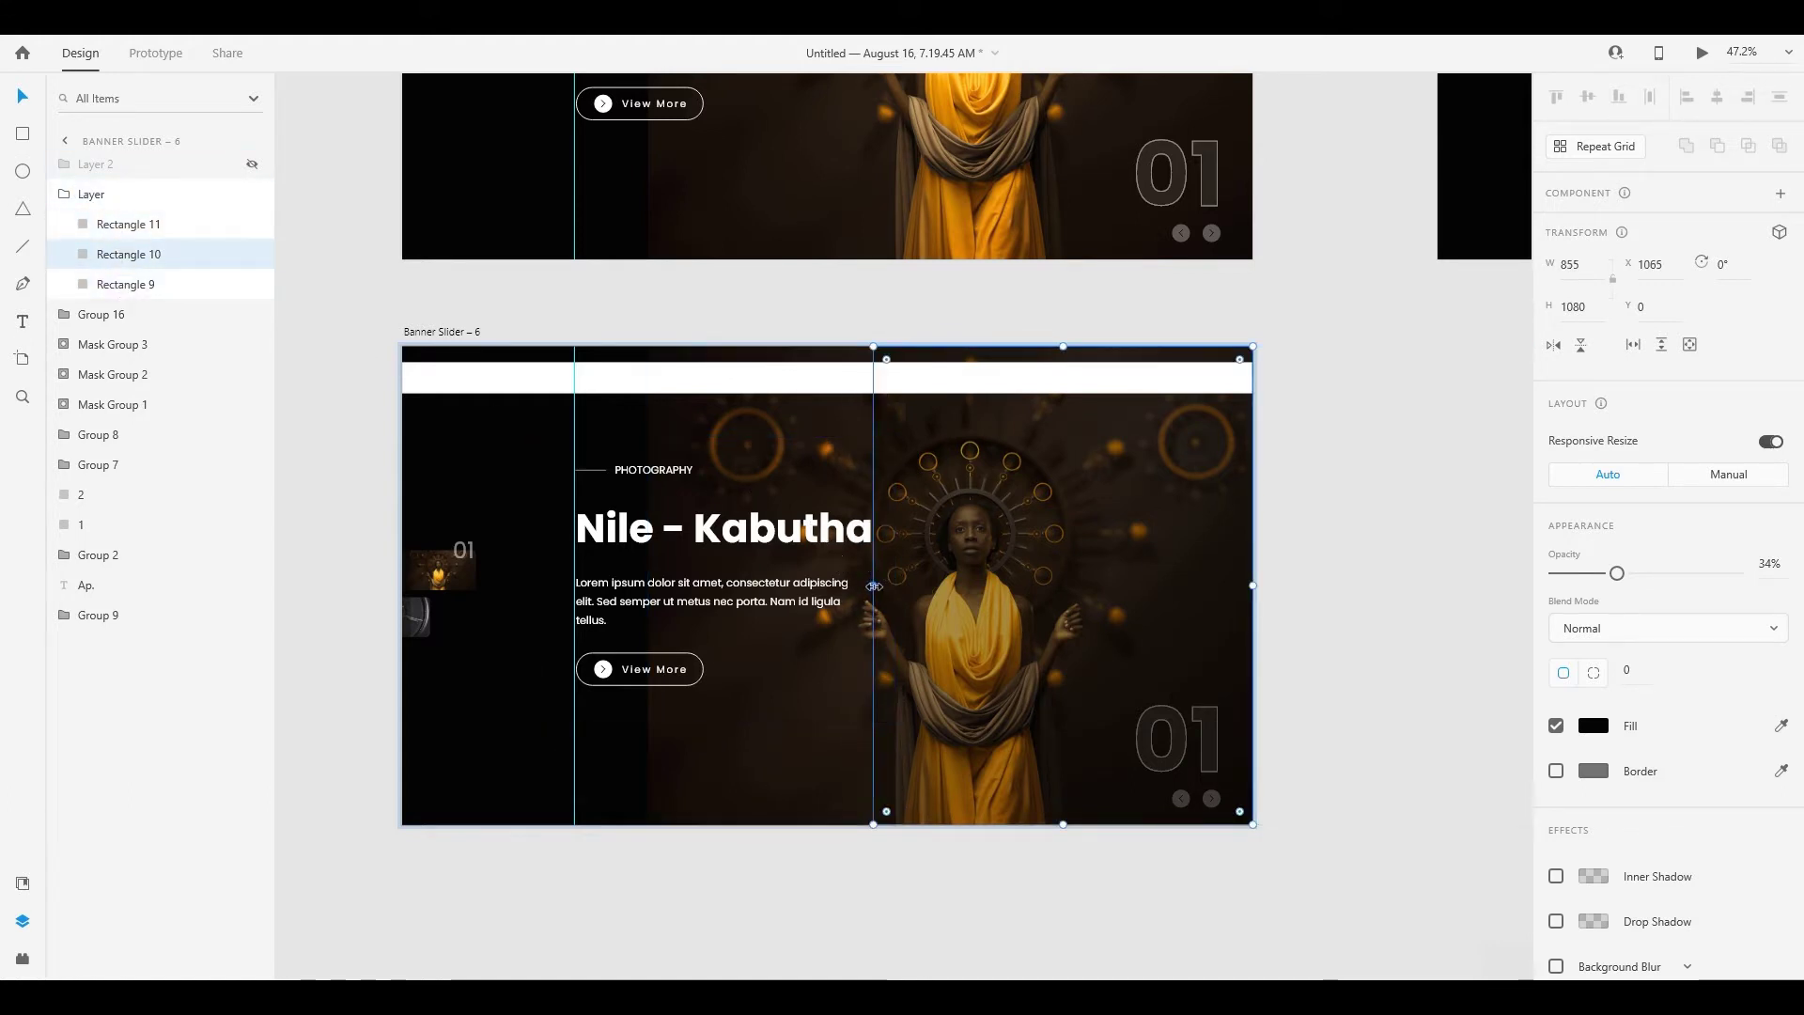
left_click_drag(874, 585, 827, 585)
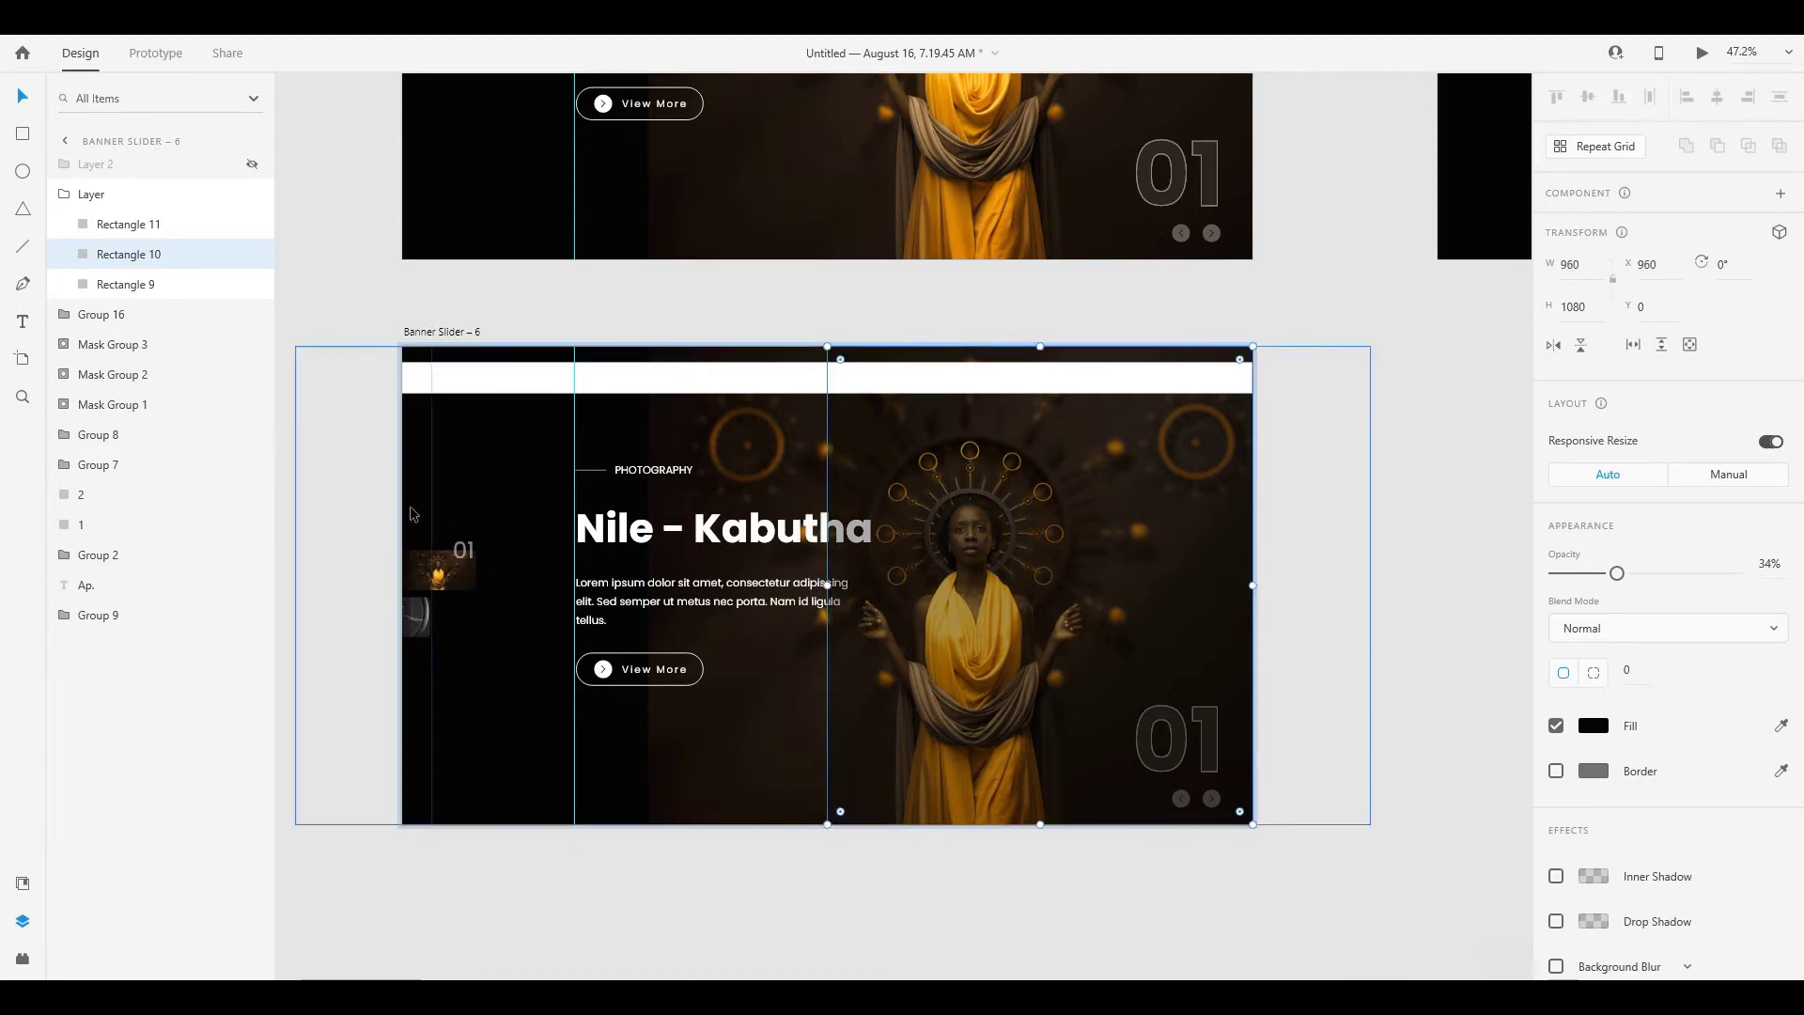
Widen the left edge strip to 960 so it meets the right panel at the centre, and delete the white helper rectangle
left_click(409, 576)
left_click_drag(427, 592, 833, 601)
left_click(819, 631)
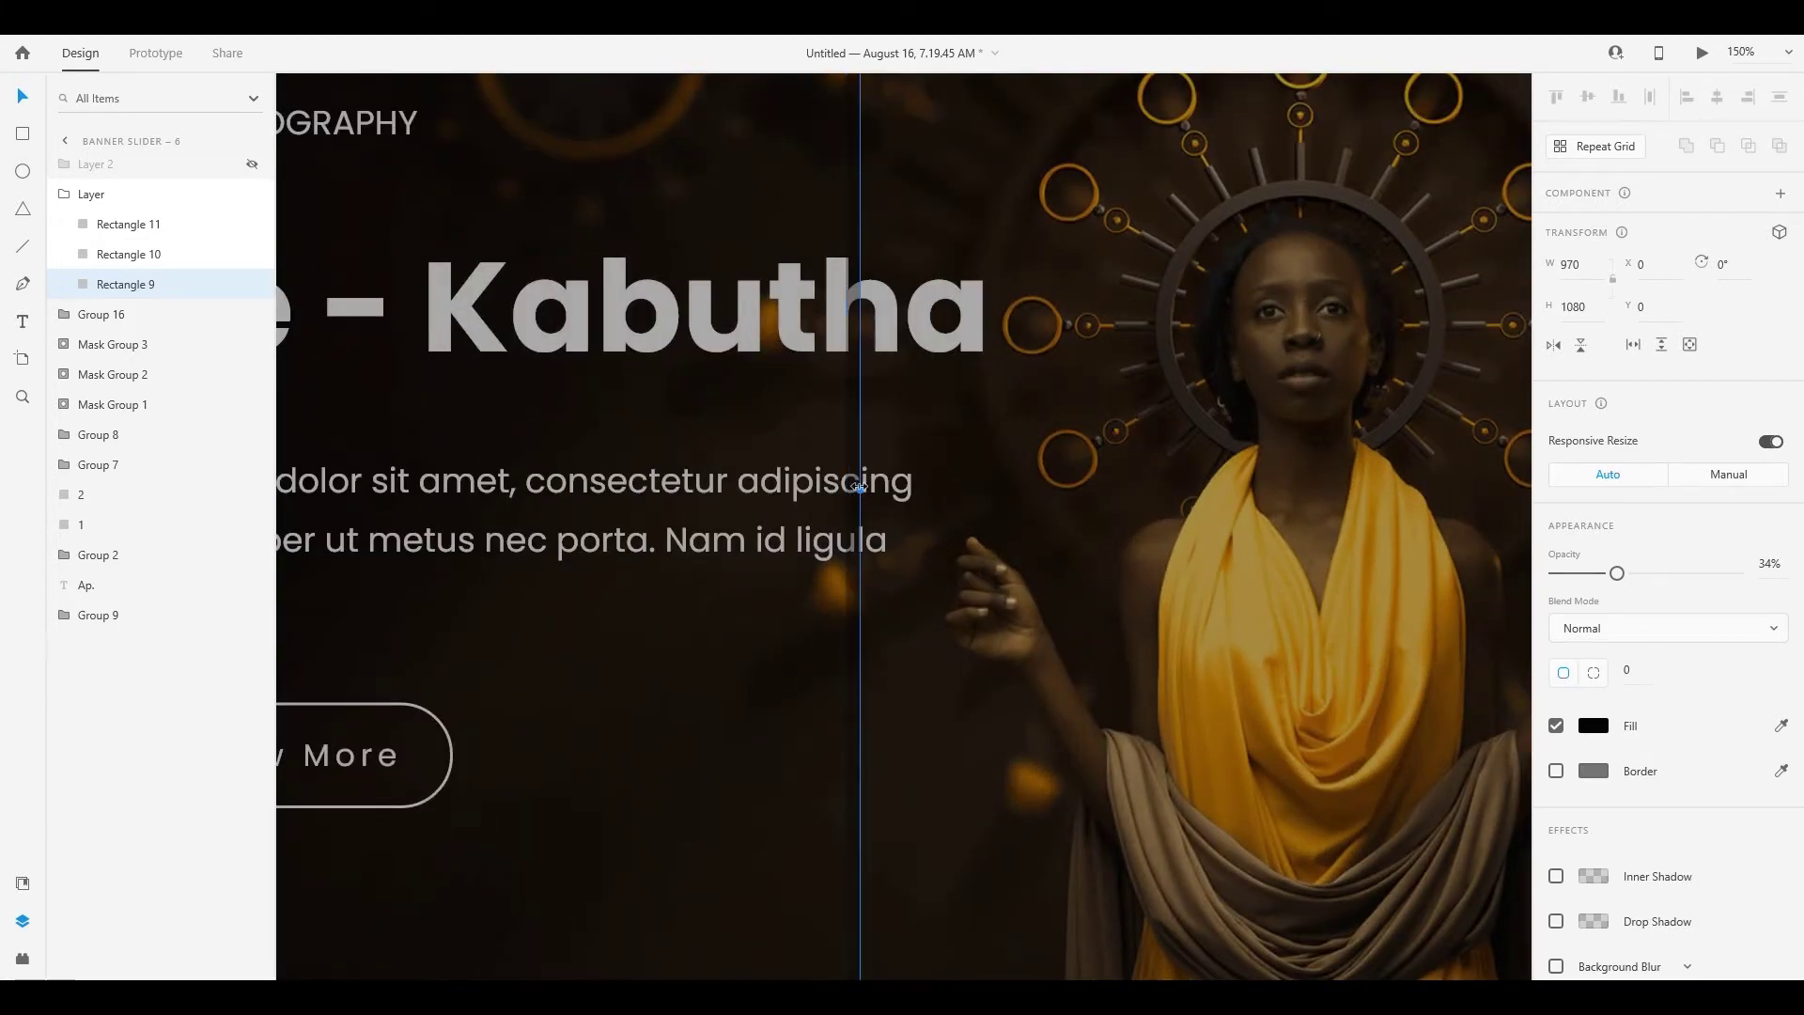
left_click_drag(860, 488, 840, 478)
scroll(839, 477, "down", 5)
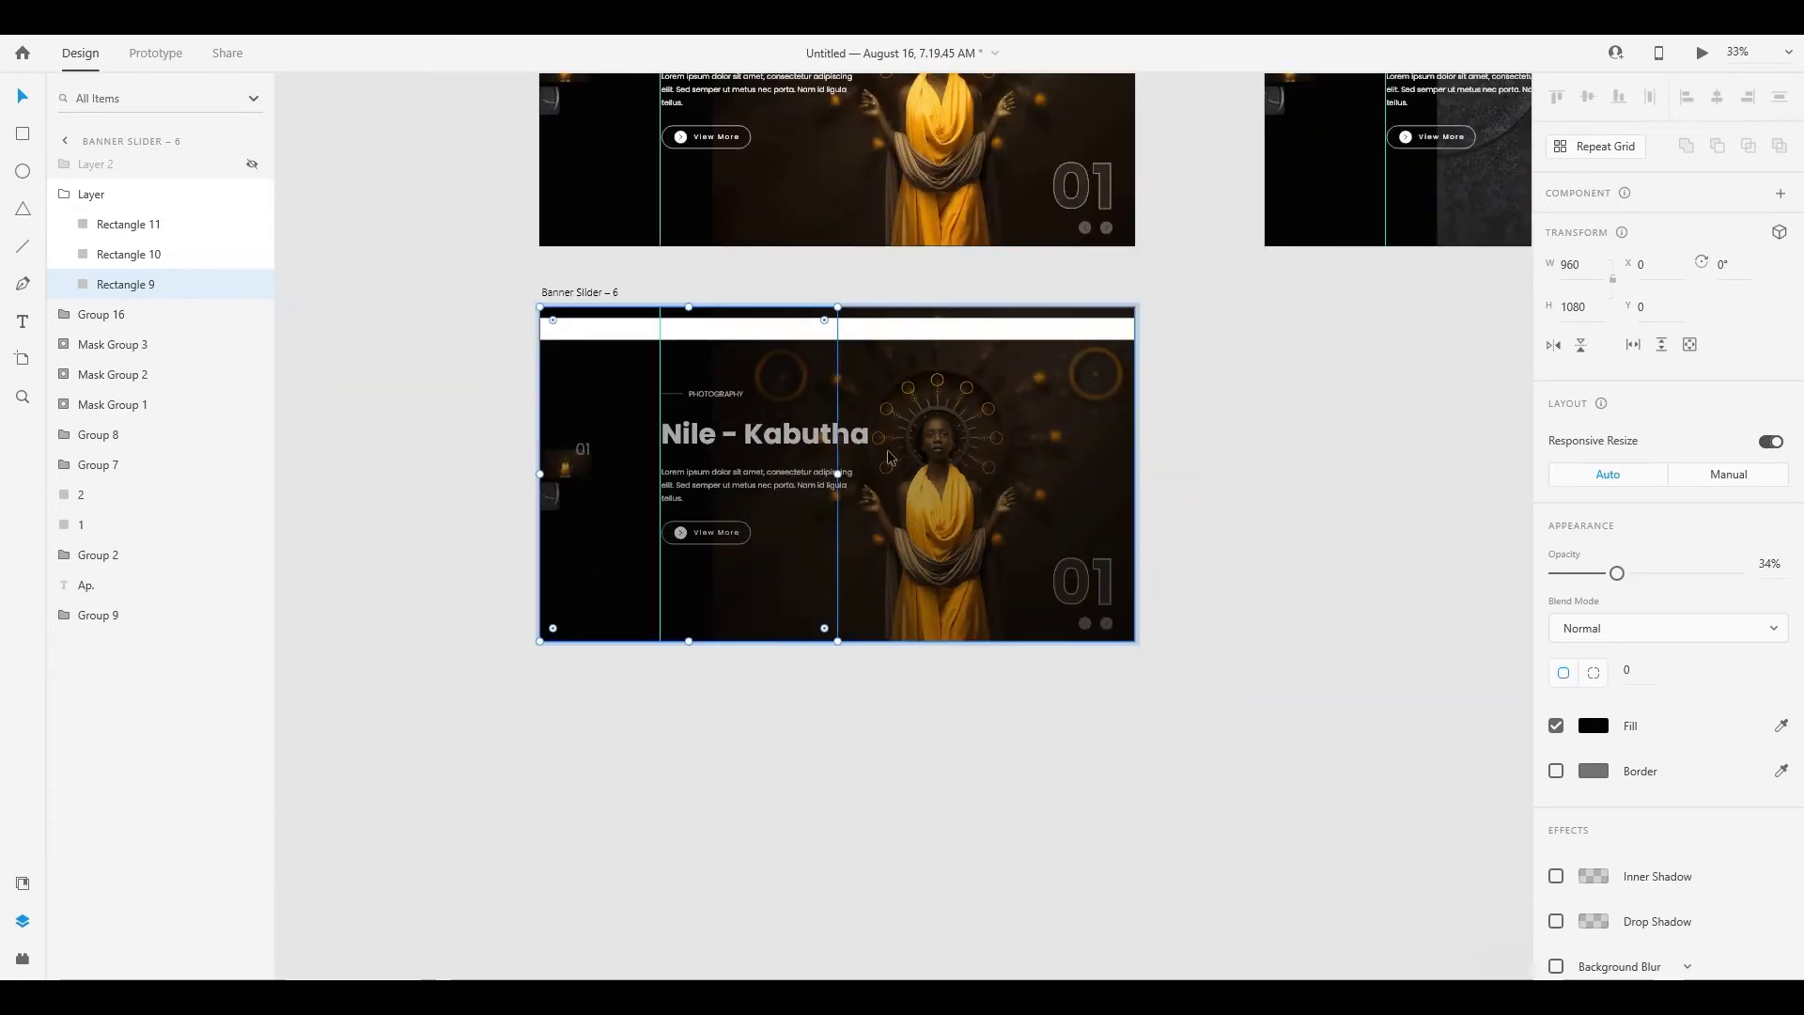
left_click(929, 331)
key("Delete")
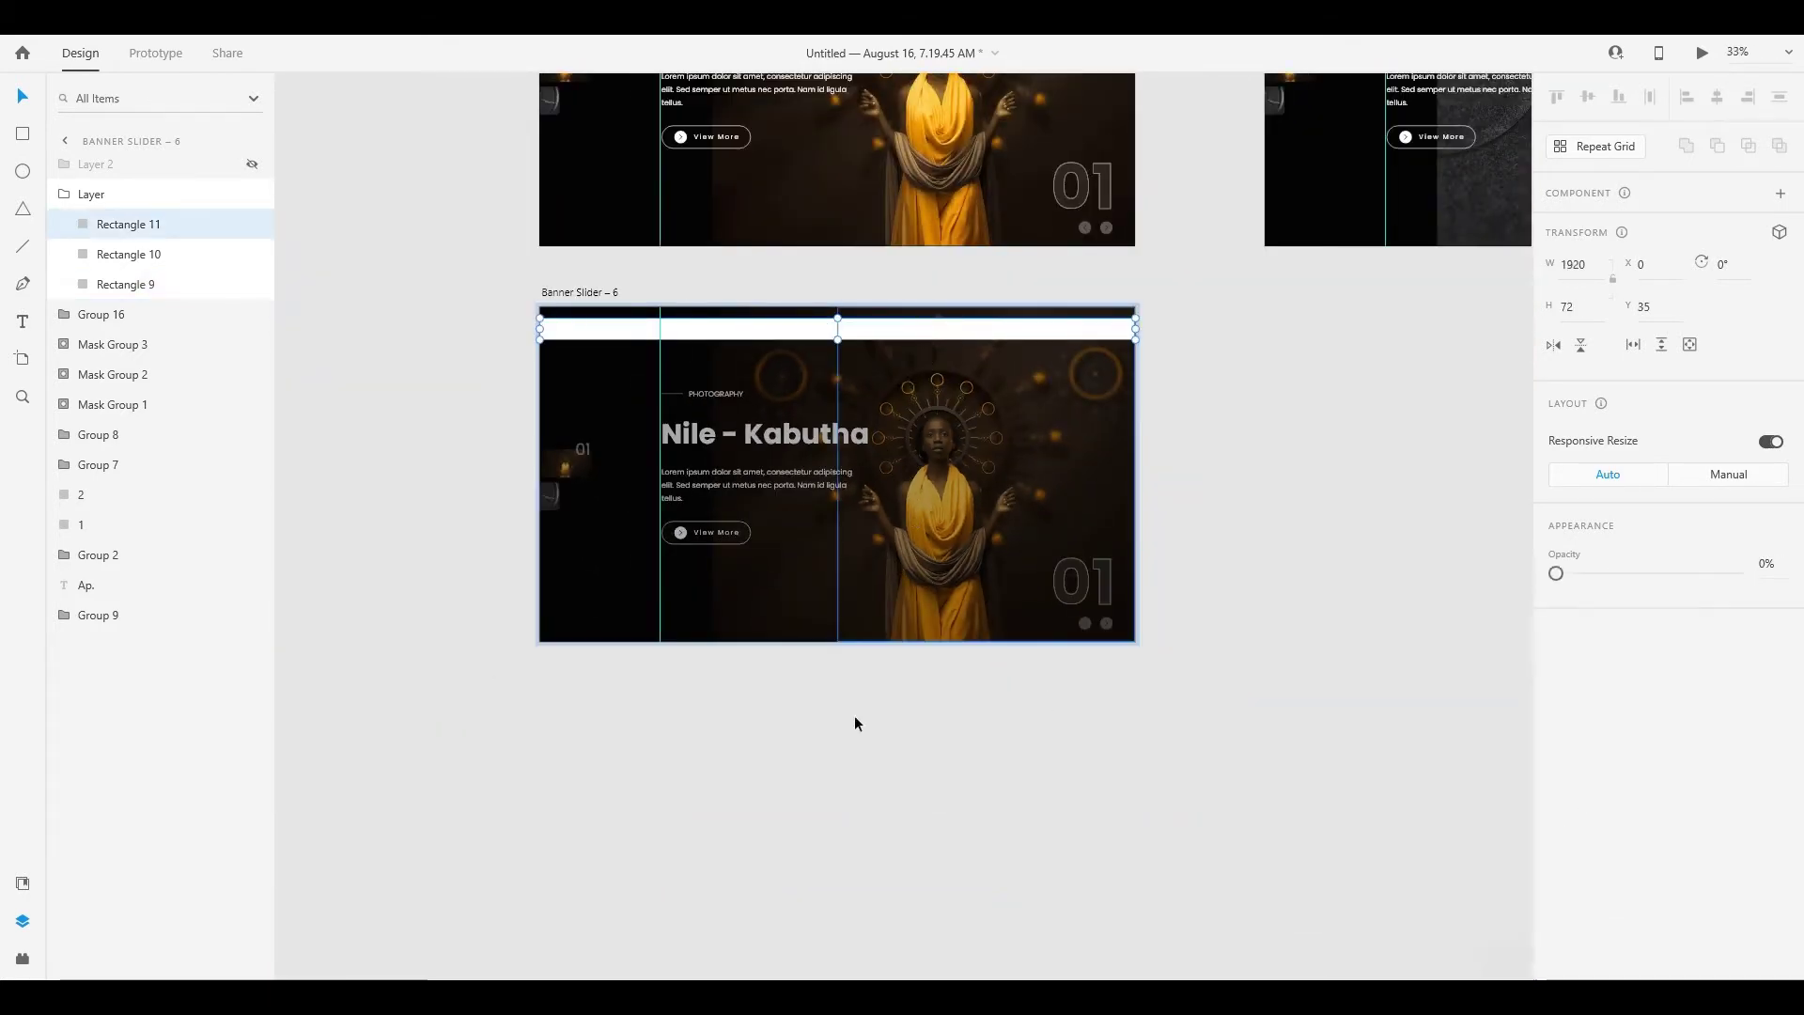
Duplicate the Banner Slider – 6 artboard to its right at X 2298, Y 1356, and remove the surplus second copy
left_click(564, 294)
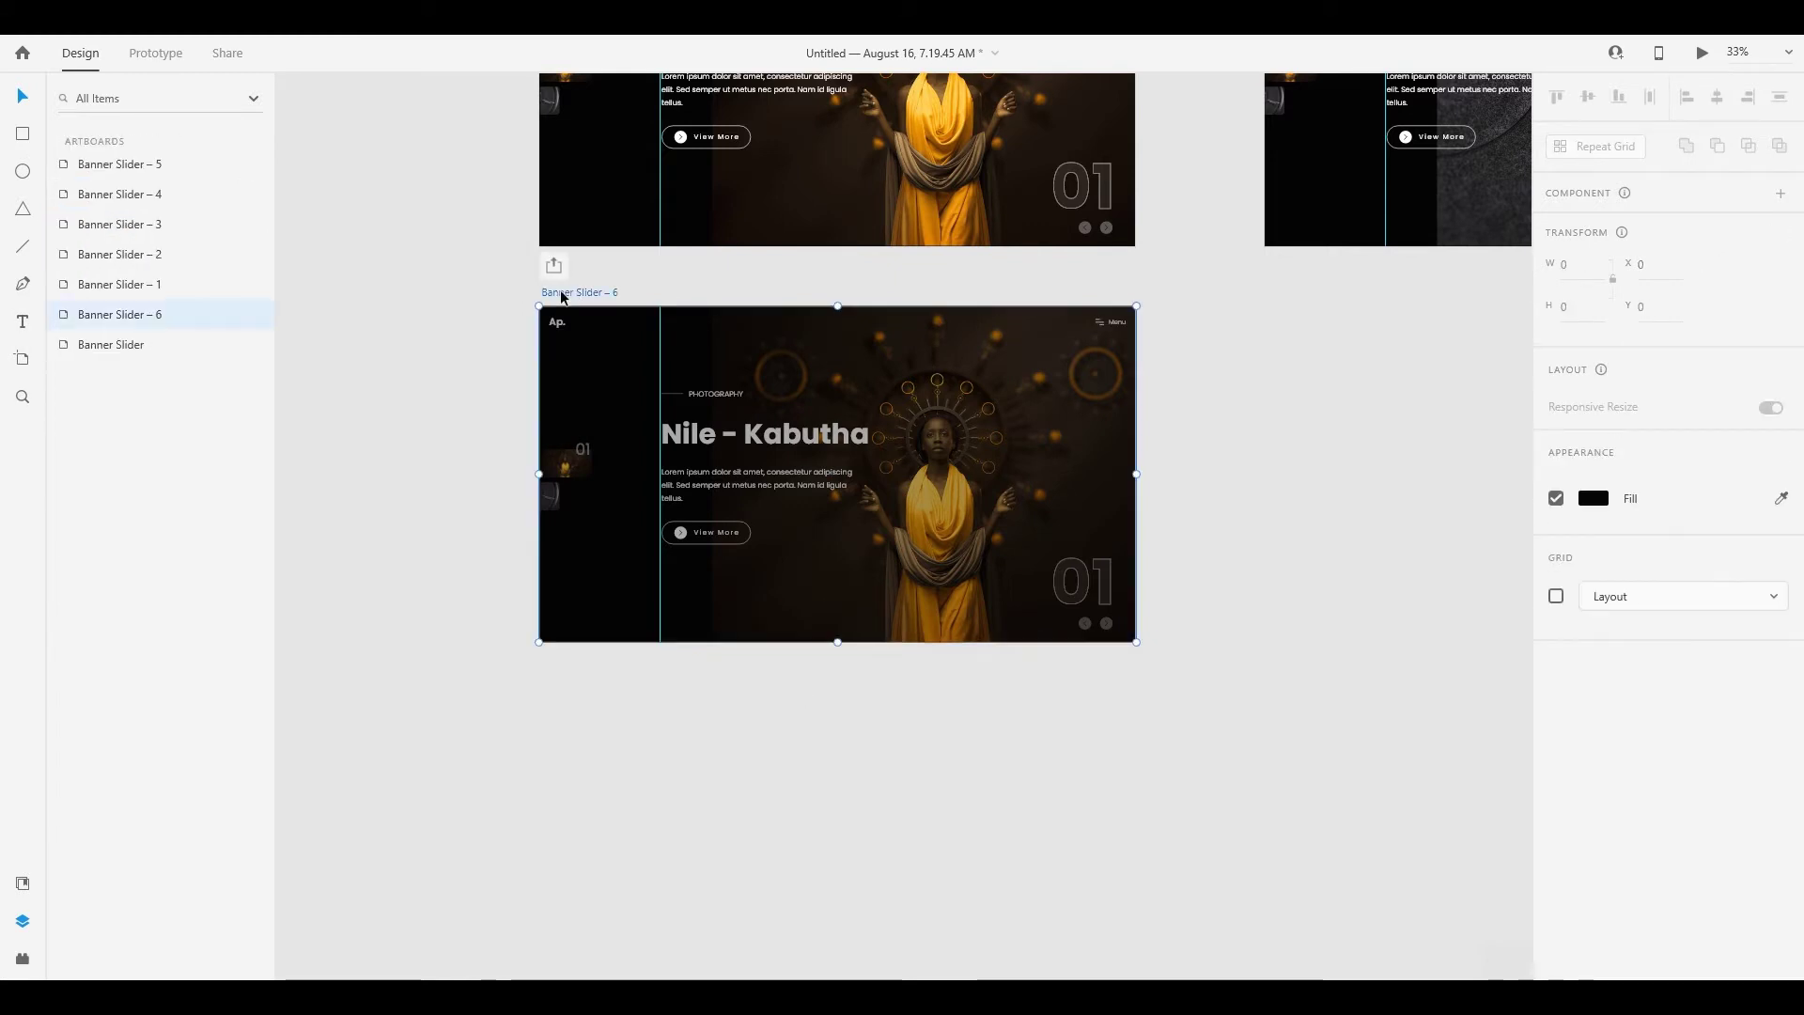
left_click_drag(585, 293, 1229, 294)
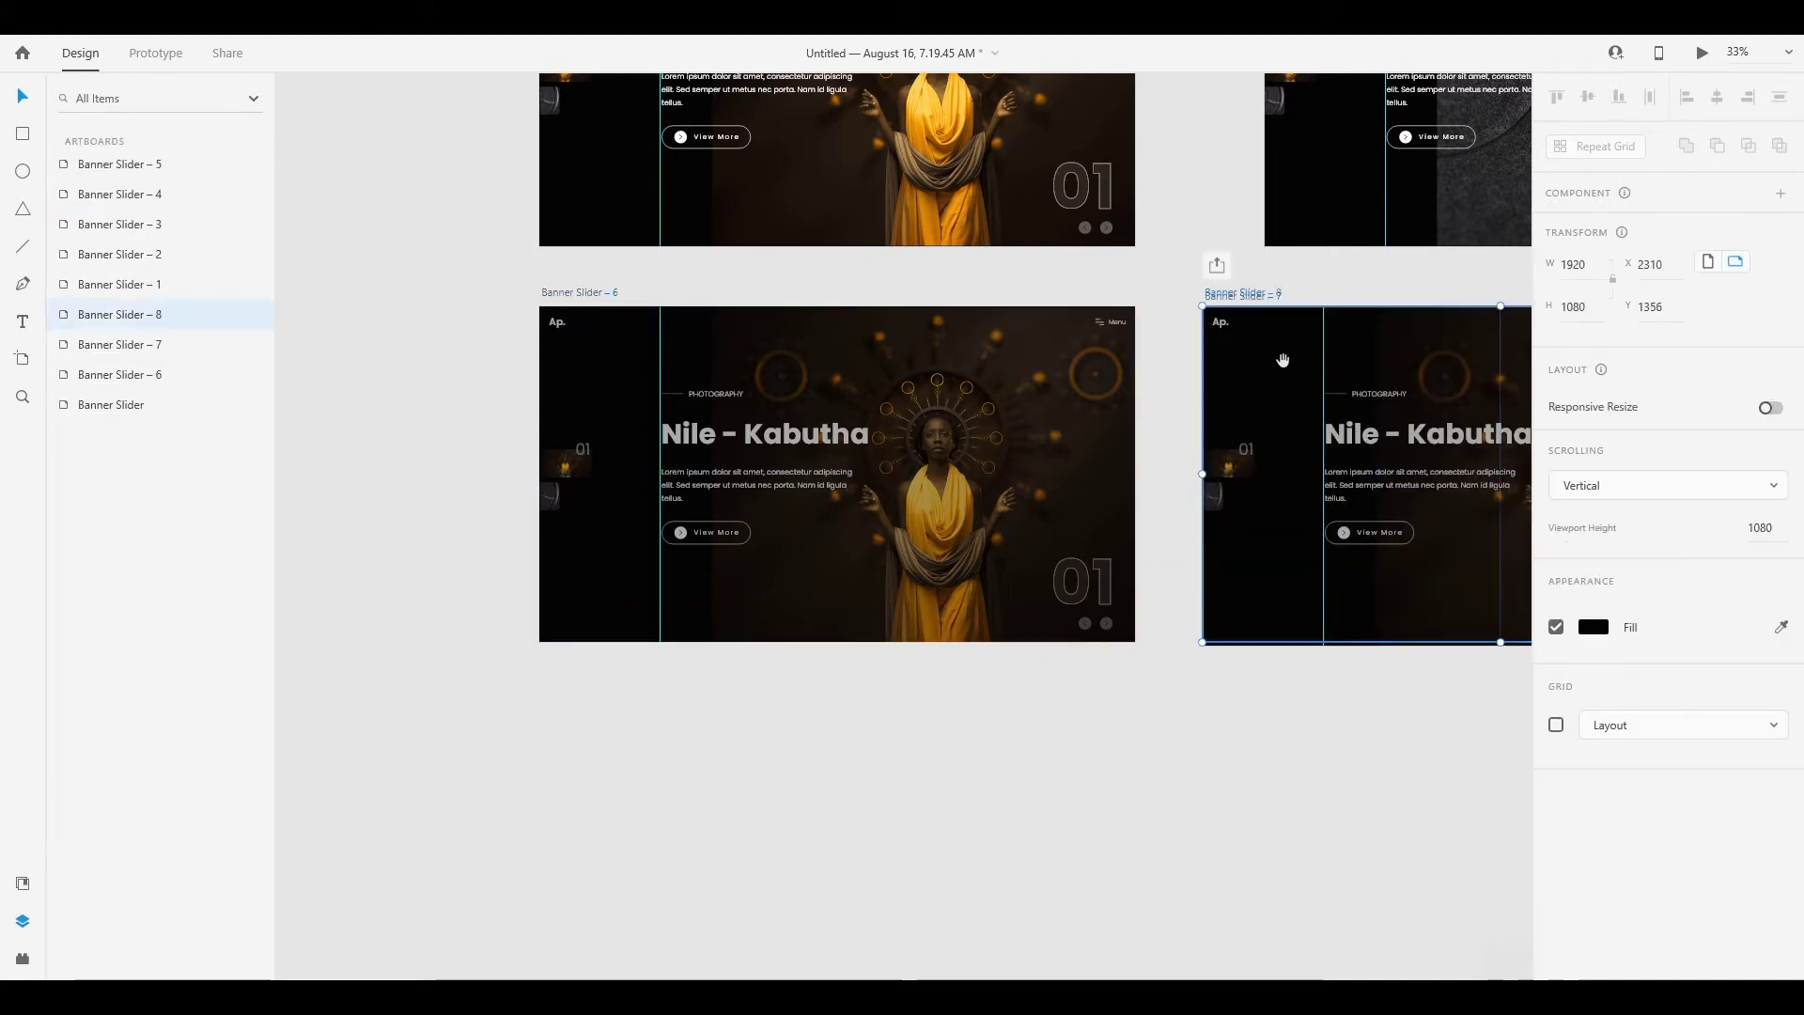
left_click_drag(1279, 358, 945, 357)
key("Delete")
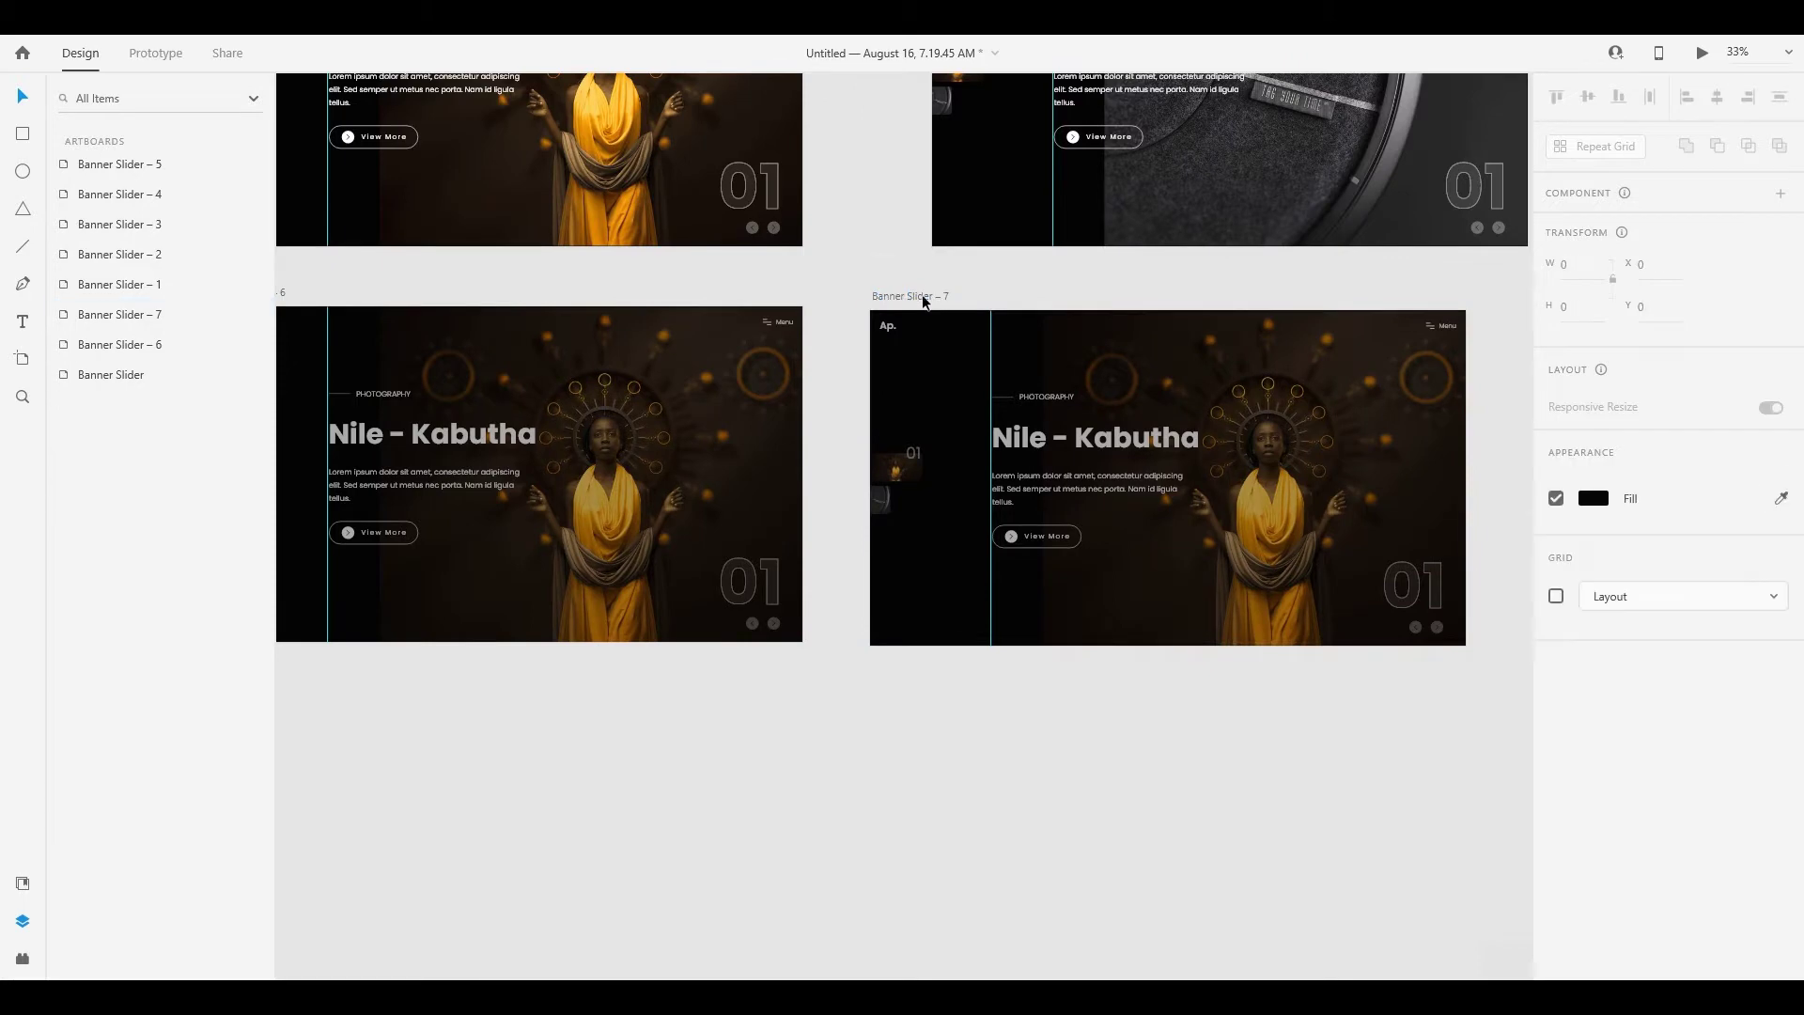
left_click(919, 294)
scroll(1175, 376, "right", 3)
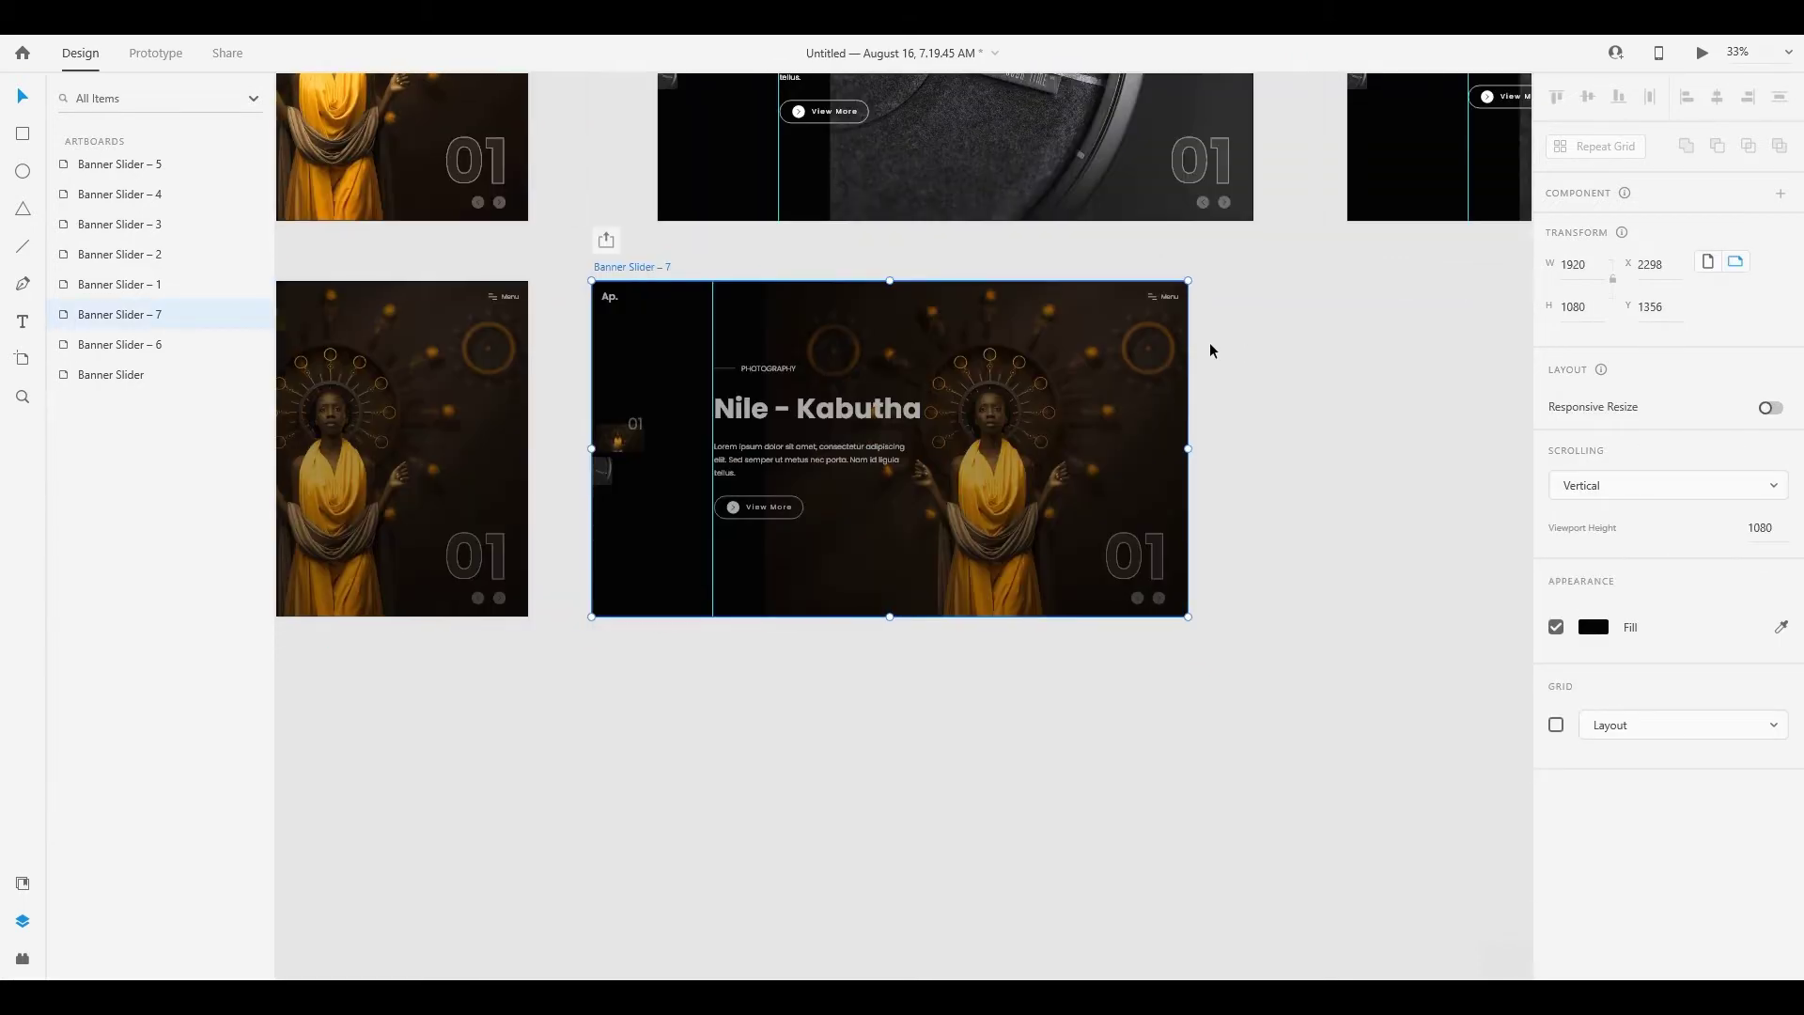
Unhide the Layer 2 group in the Banner Slider – 7 artboard and set its opacity to 100%
left_click(840, 423)
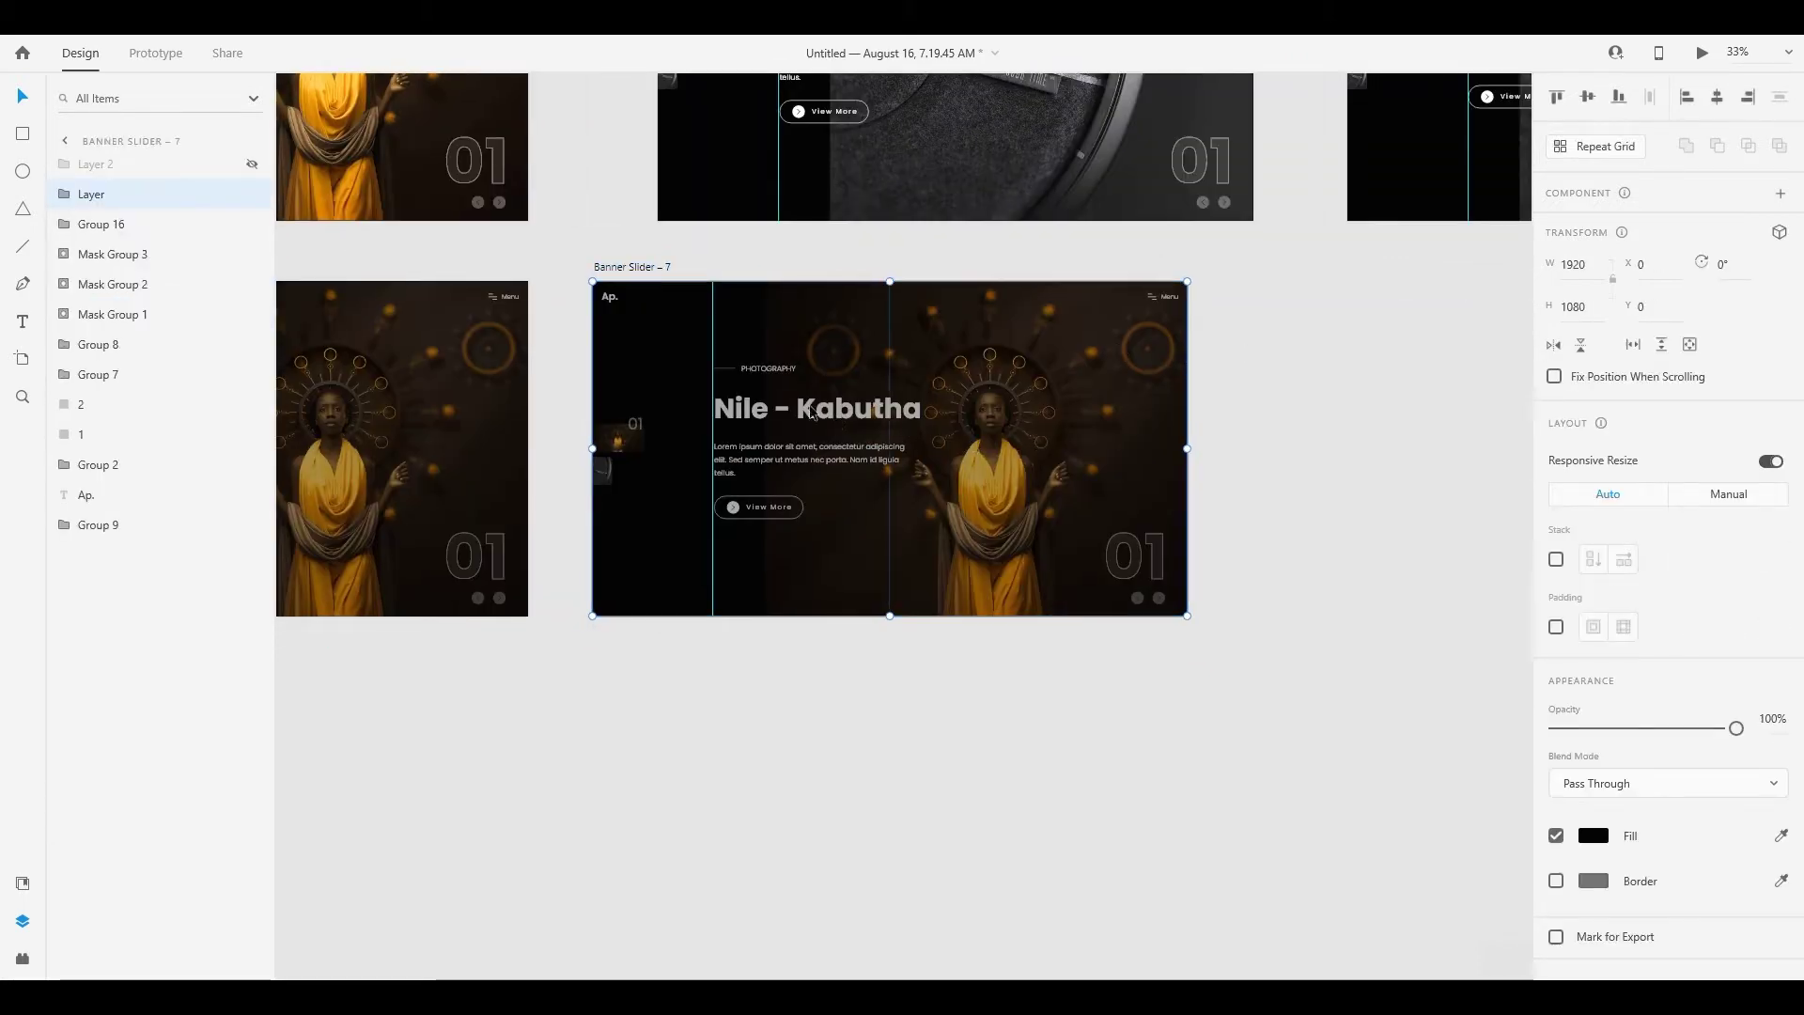
left_click(251, 169)
left_click(109, 164)
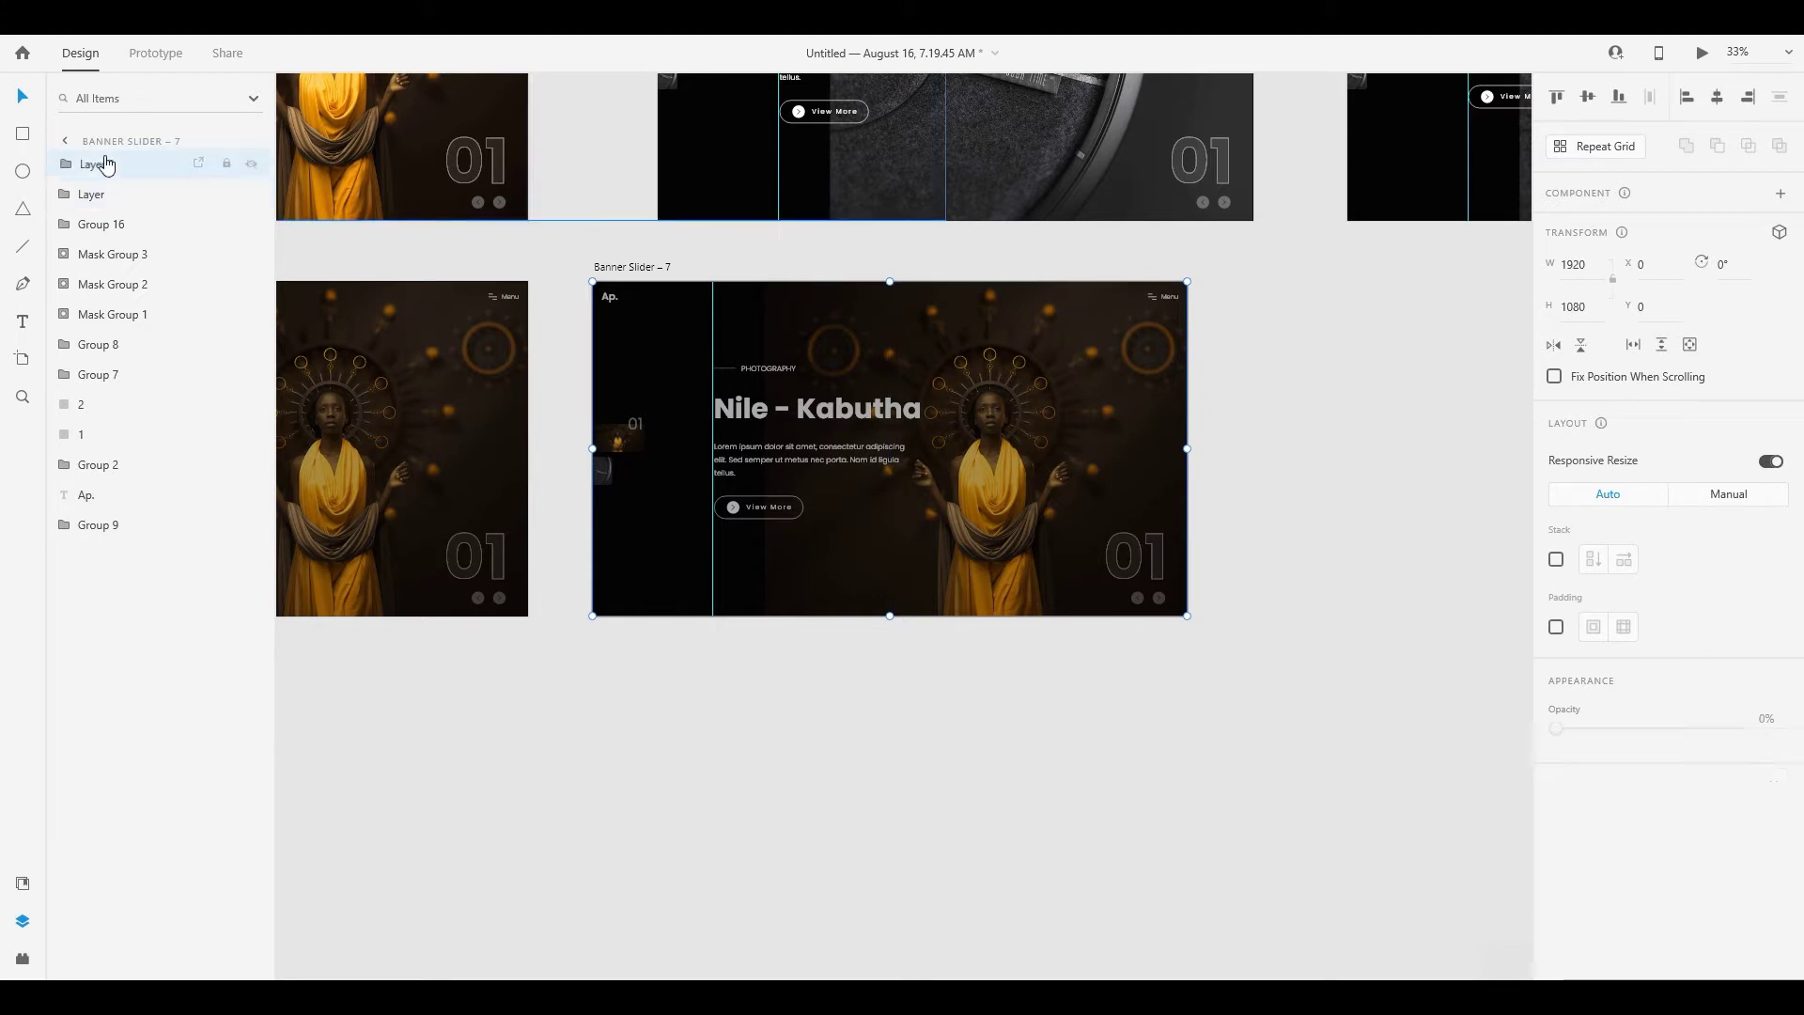
left_click_drag(1556, 728, 1736, 728)
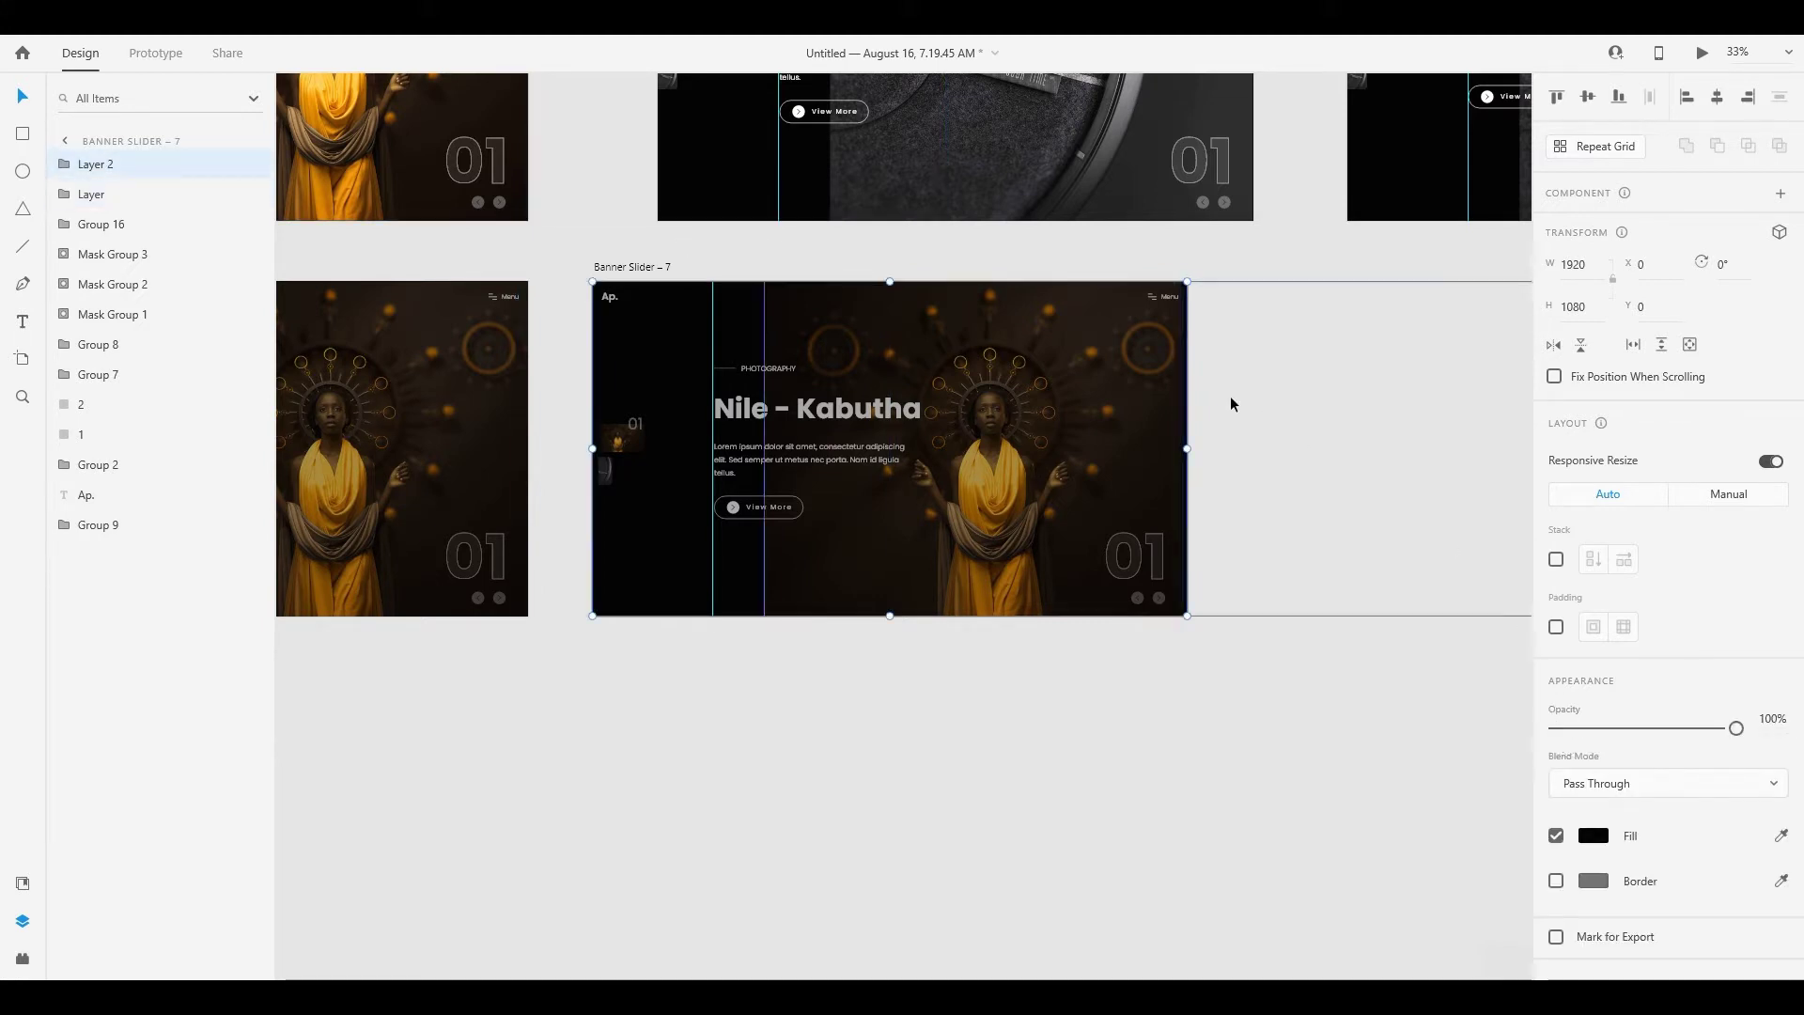
Draw a full-width helper rectangle of about 1920 by 147 along the top edge of the Banner Slider – 7 artboard
left_click(64, 165)
key("r")
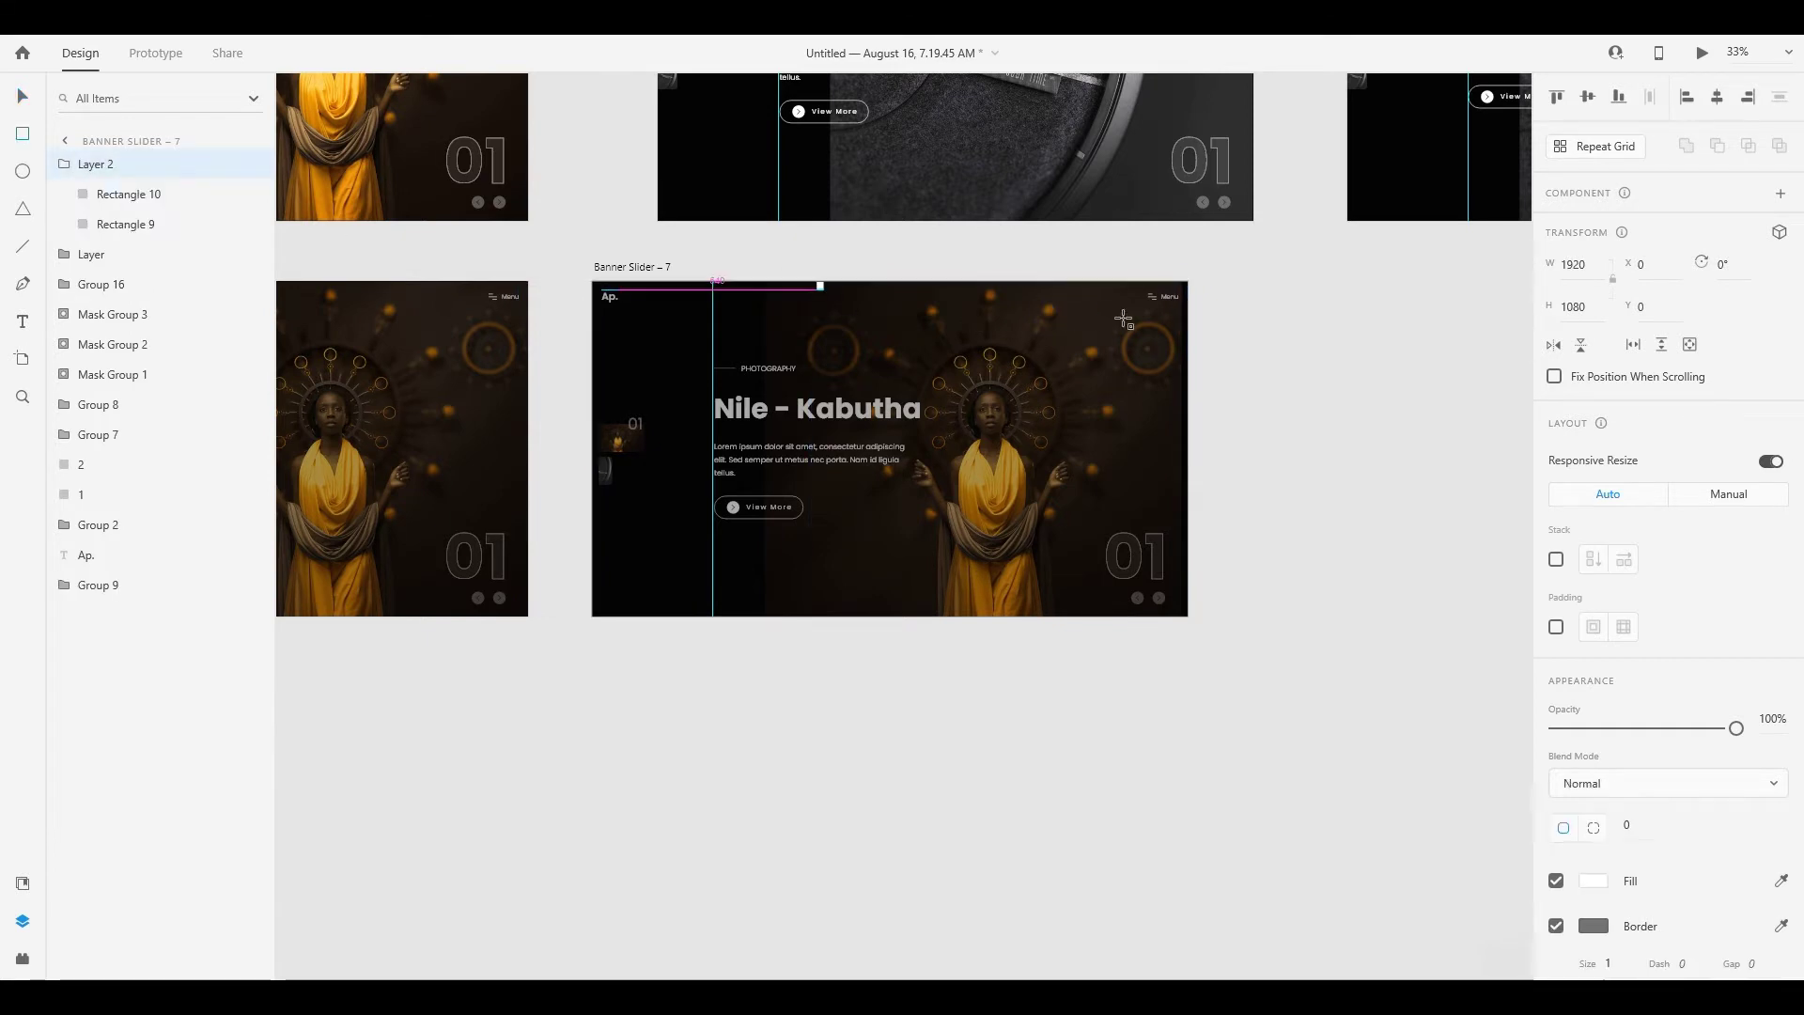
left_click_drag(816, 282, 1187, 329)
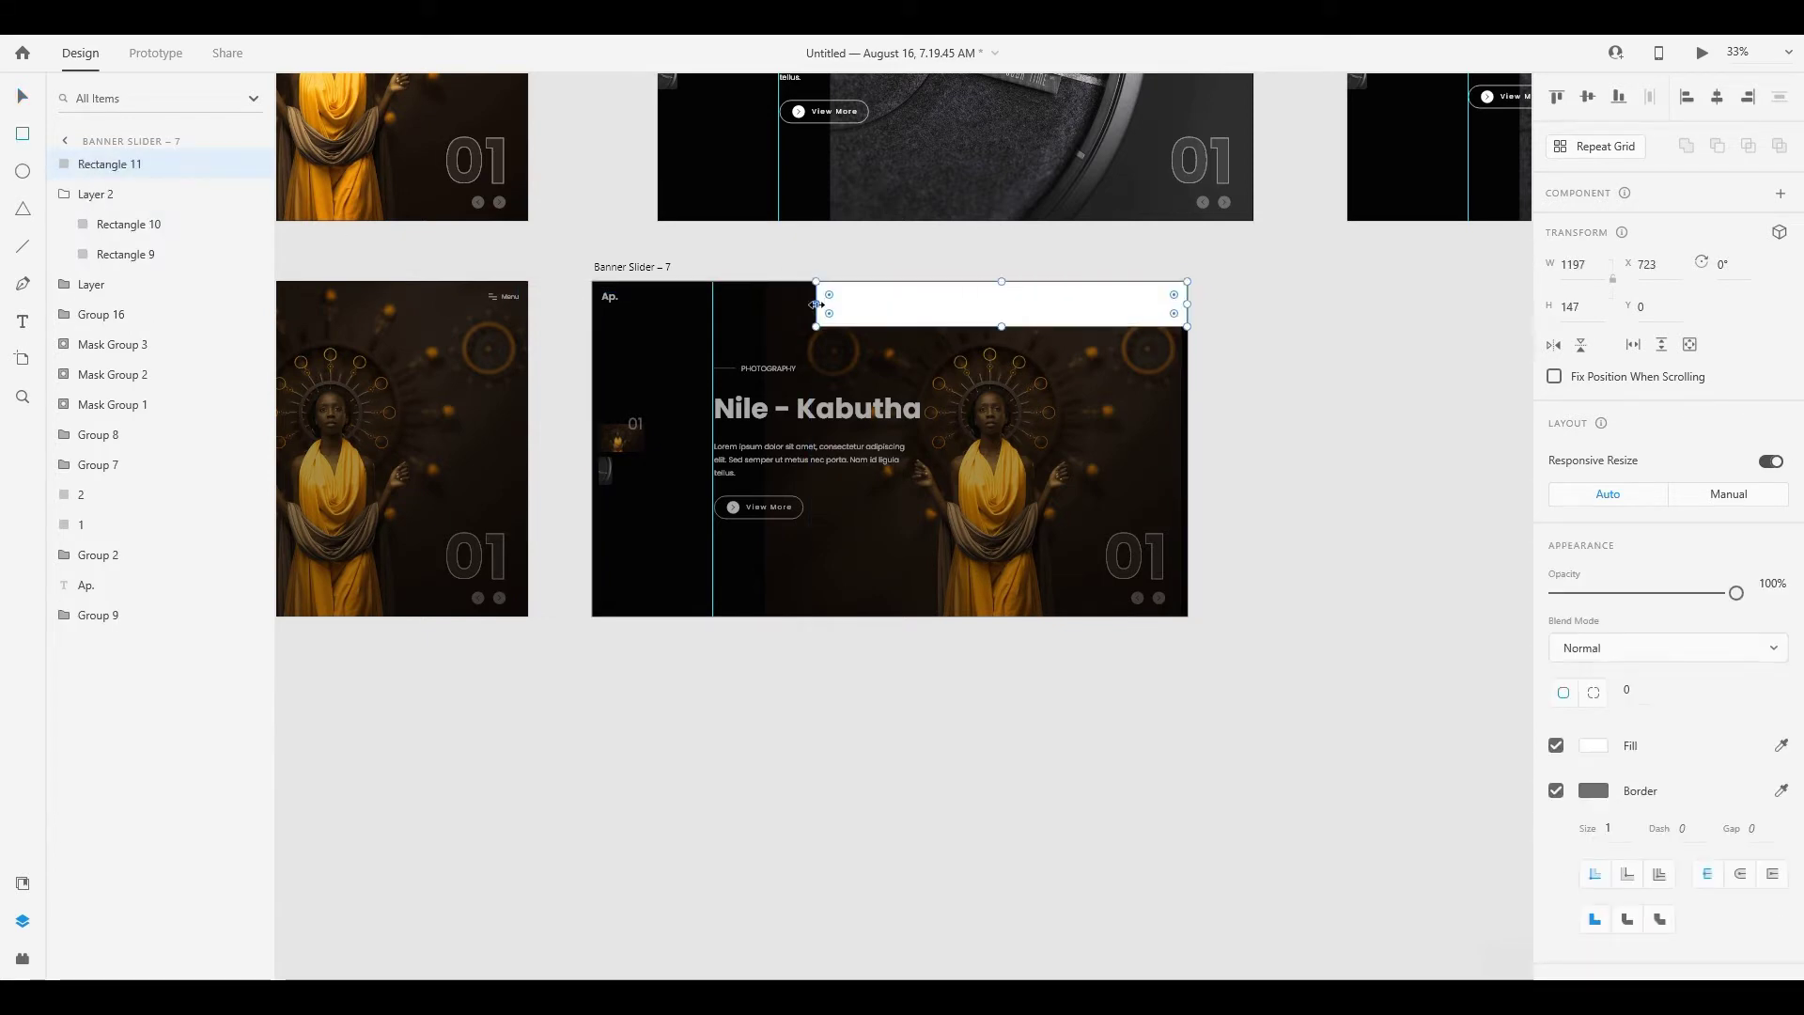
left_click_drag(814, 305, 592, 305)
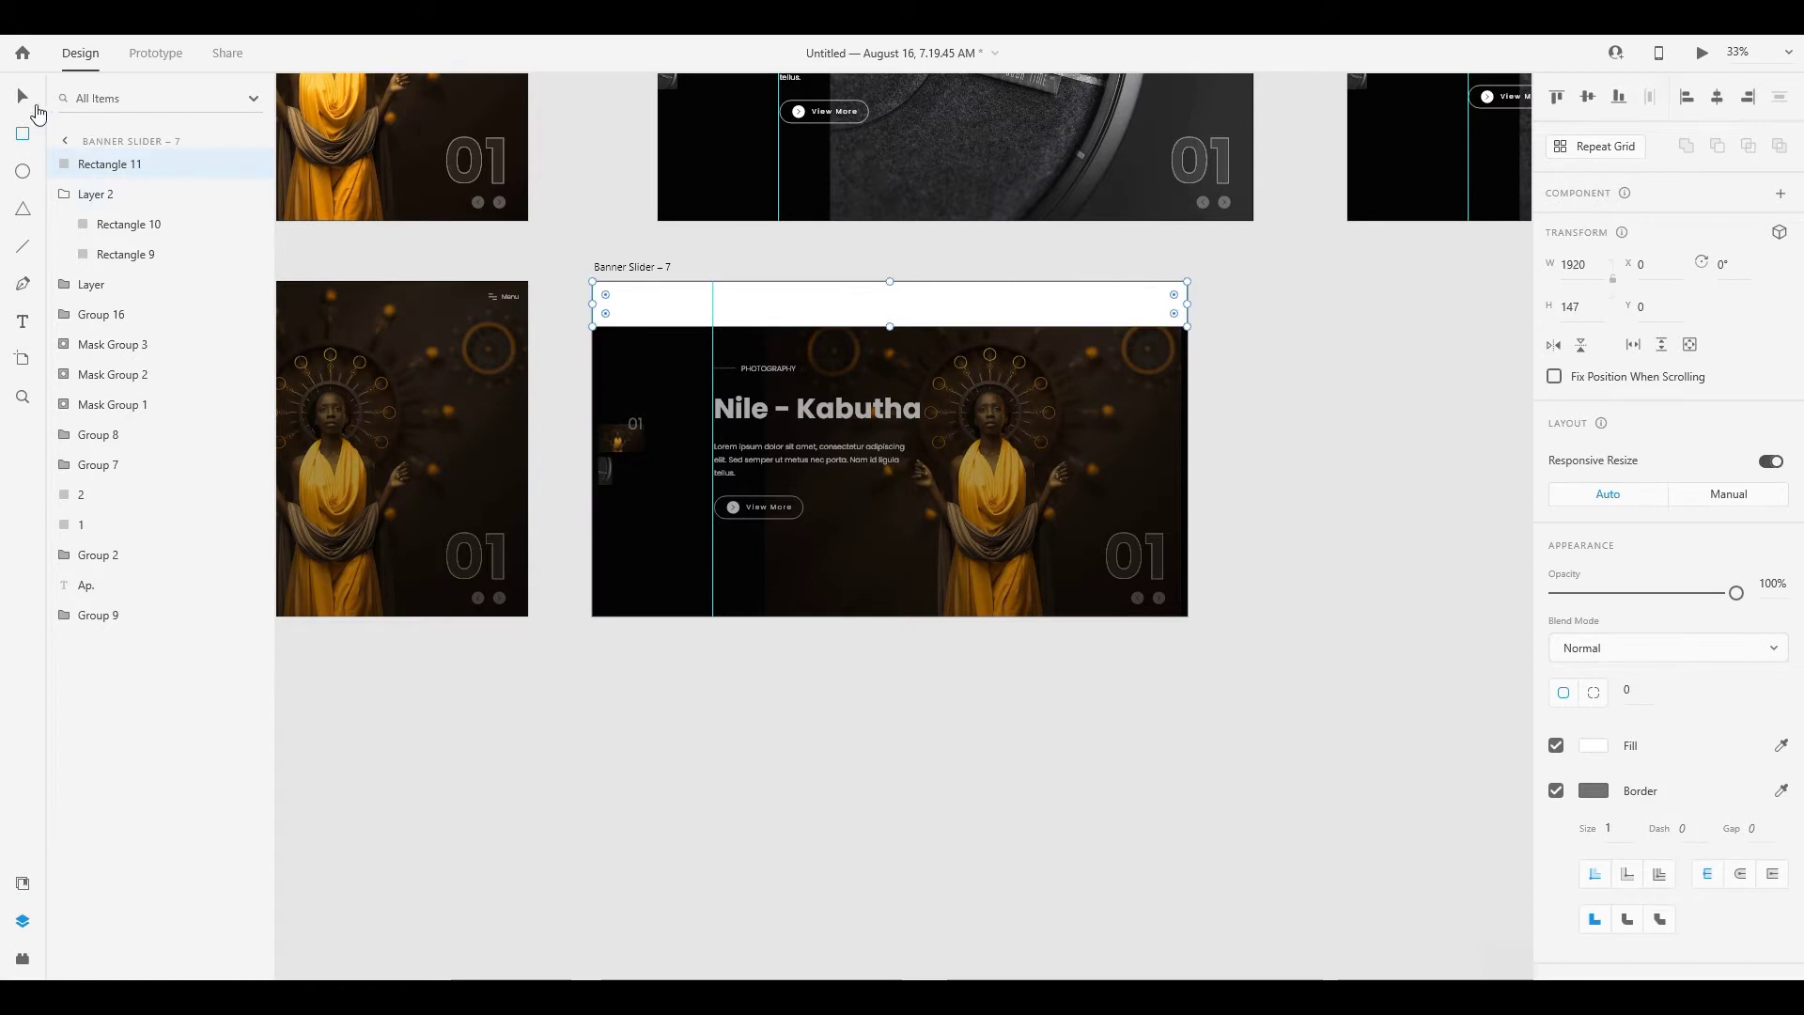
left_click(34, 105)
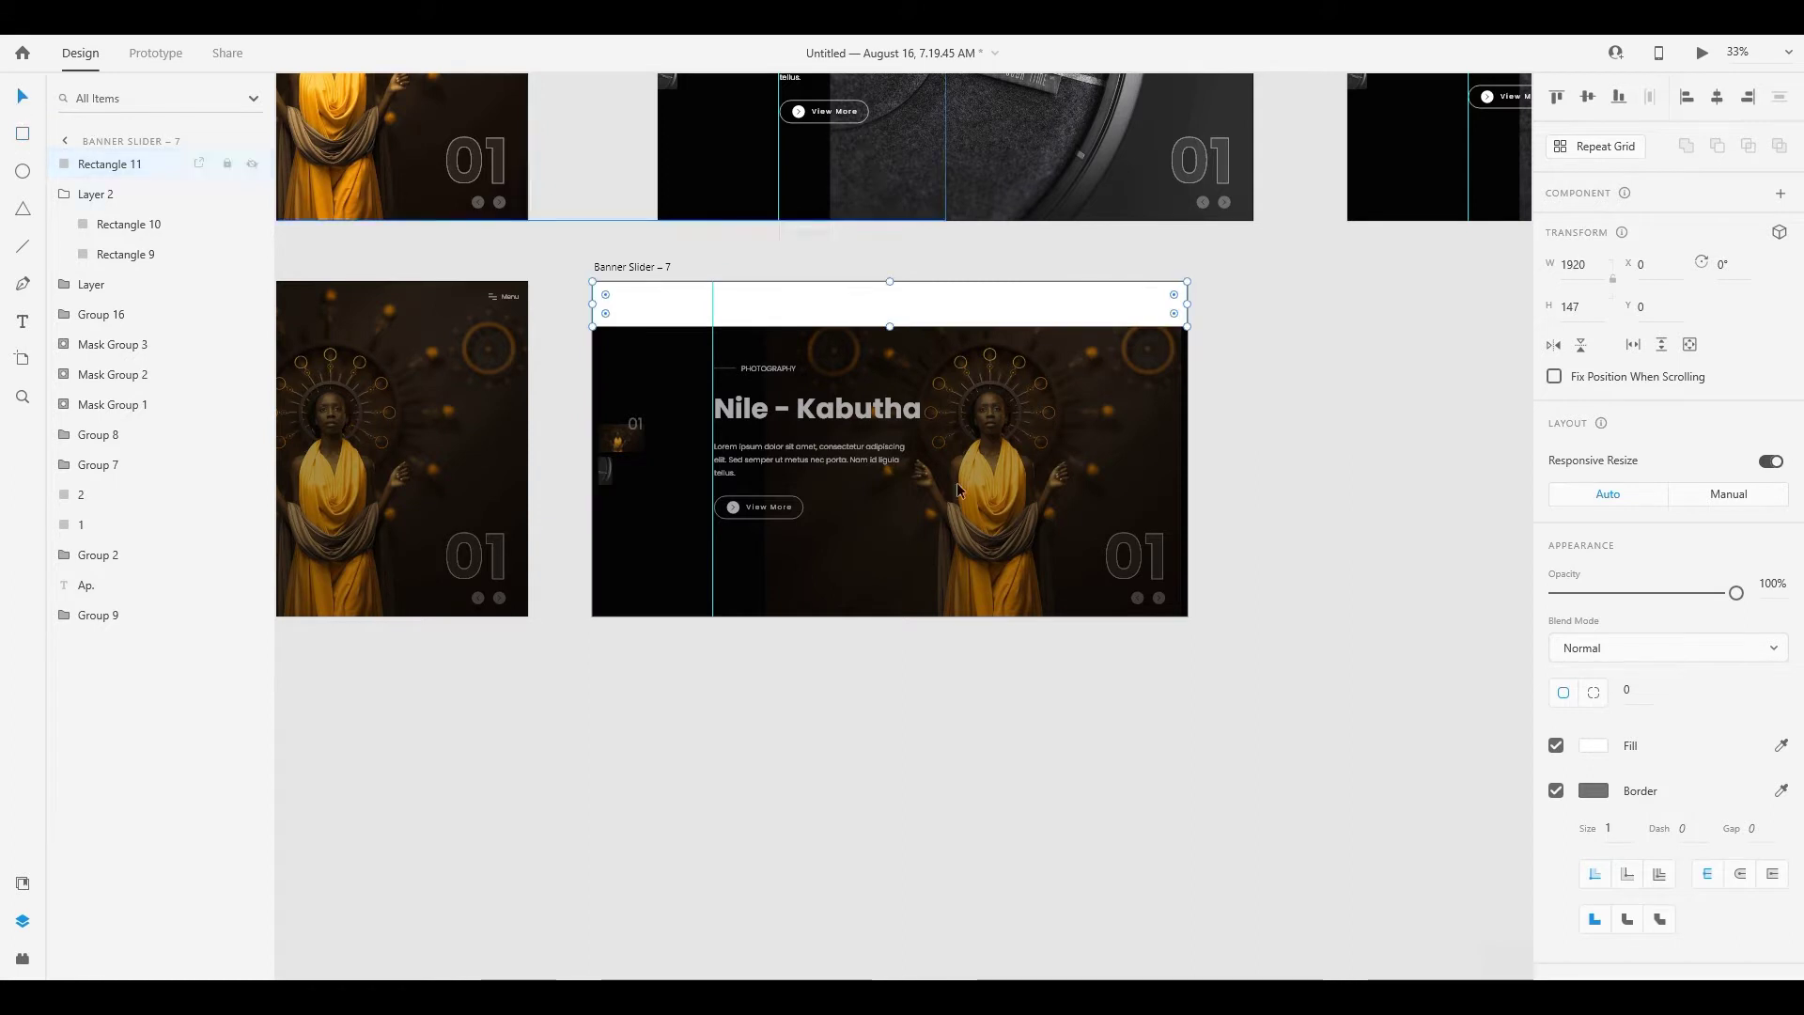
Move the white helper rectangle into the Layer 2 group, above its two black strips
left_click(1186, 498)
scroll(1186, 498, "up", 2)
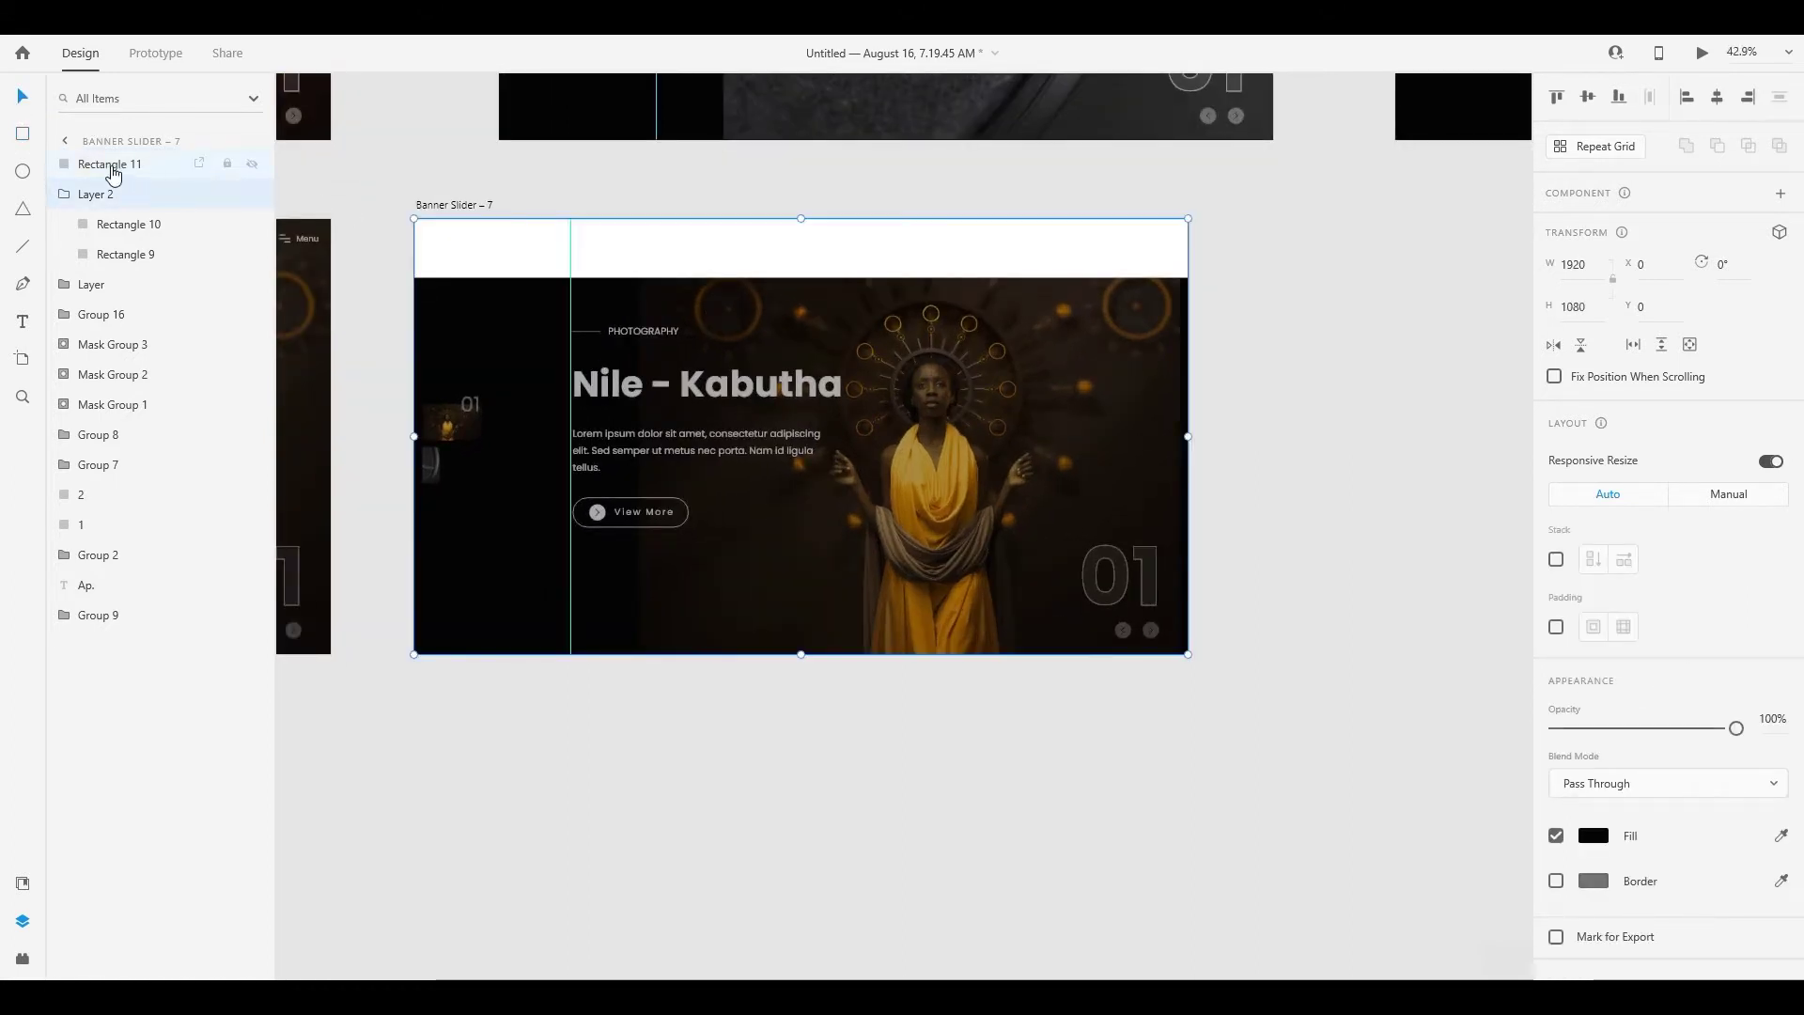
left_click_drag(144, 222, 149, 224)
left_click(122, 194)
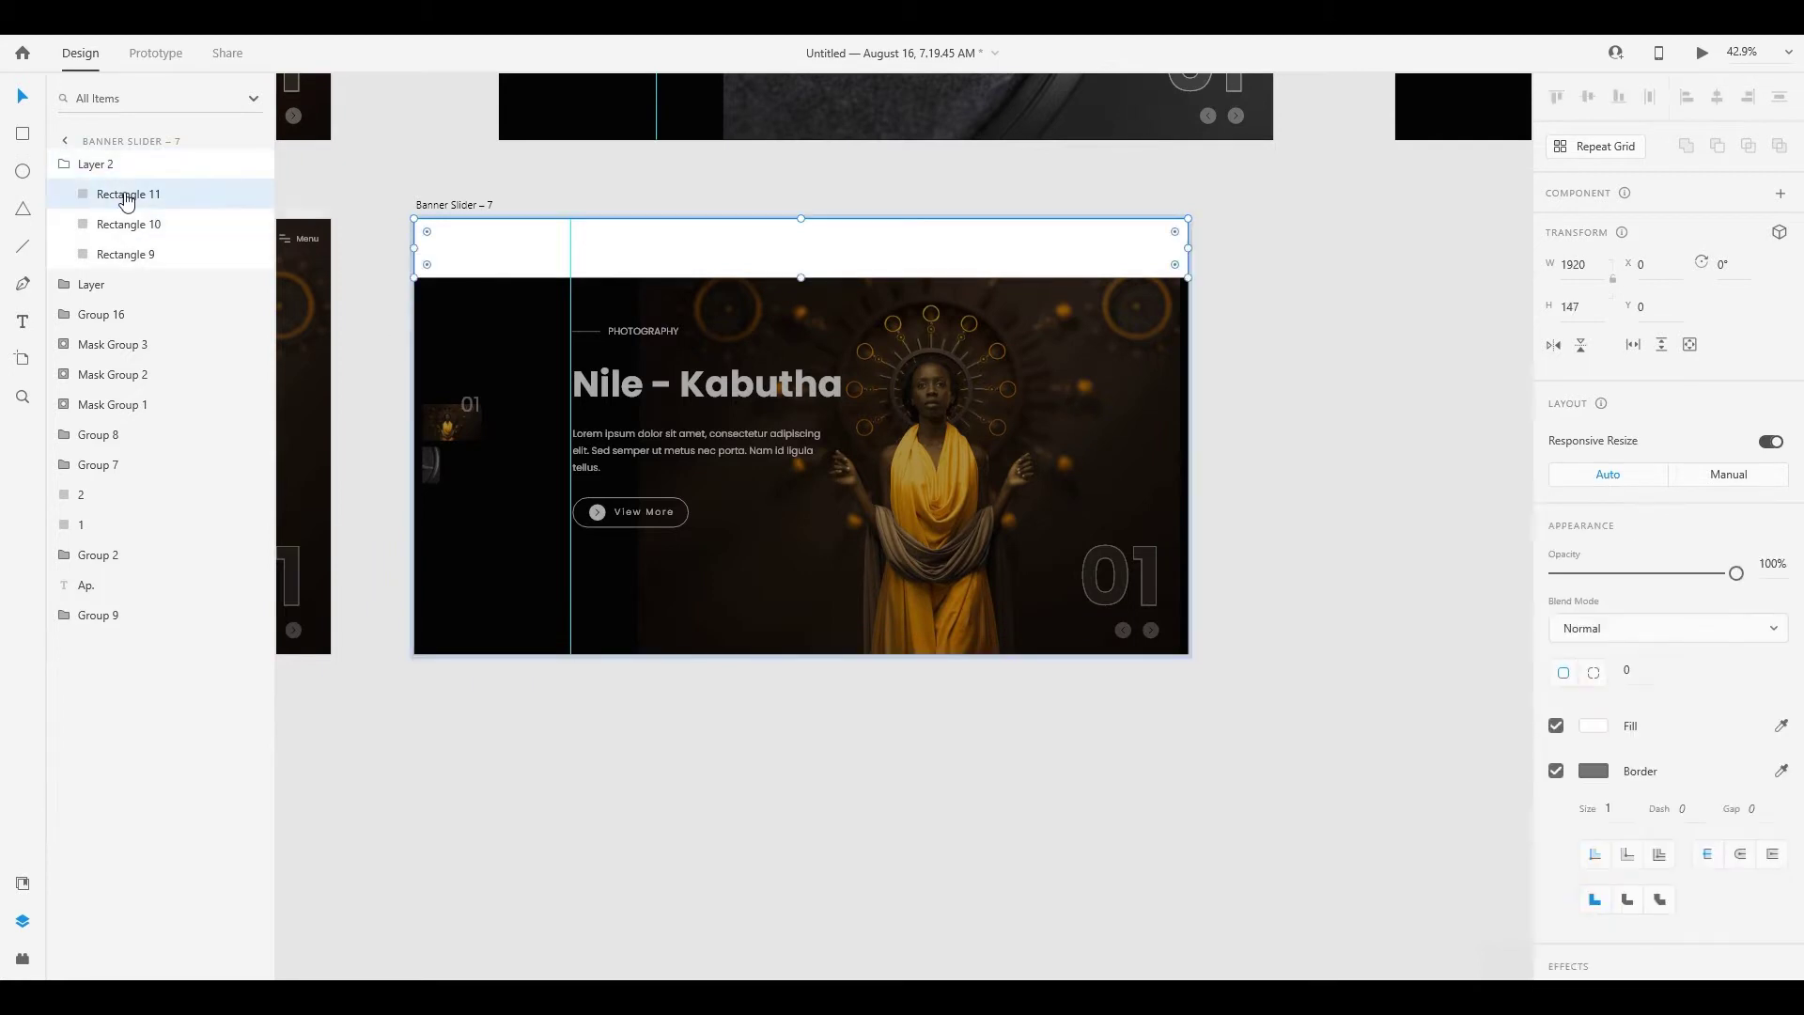
Widen the right black strip in Layer 2 to 960 so it covers the artboard's right half, undoing any accidental rotation
left_click(1180, 432)
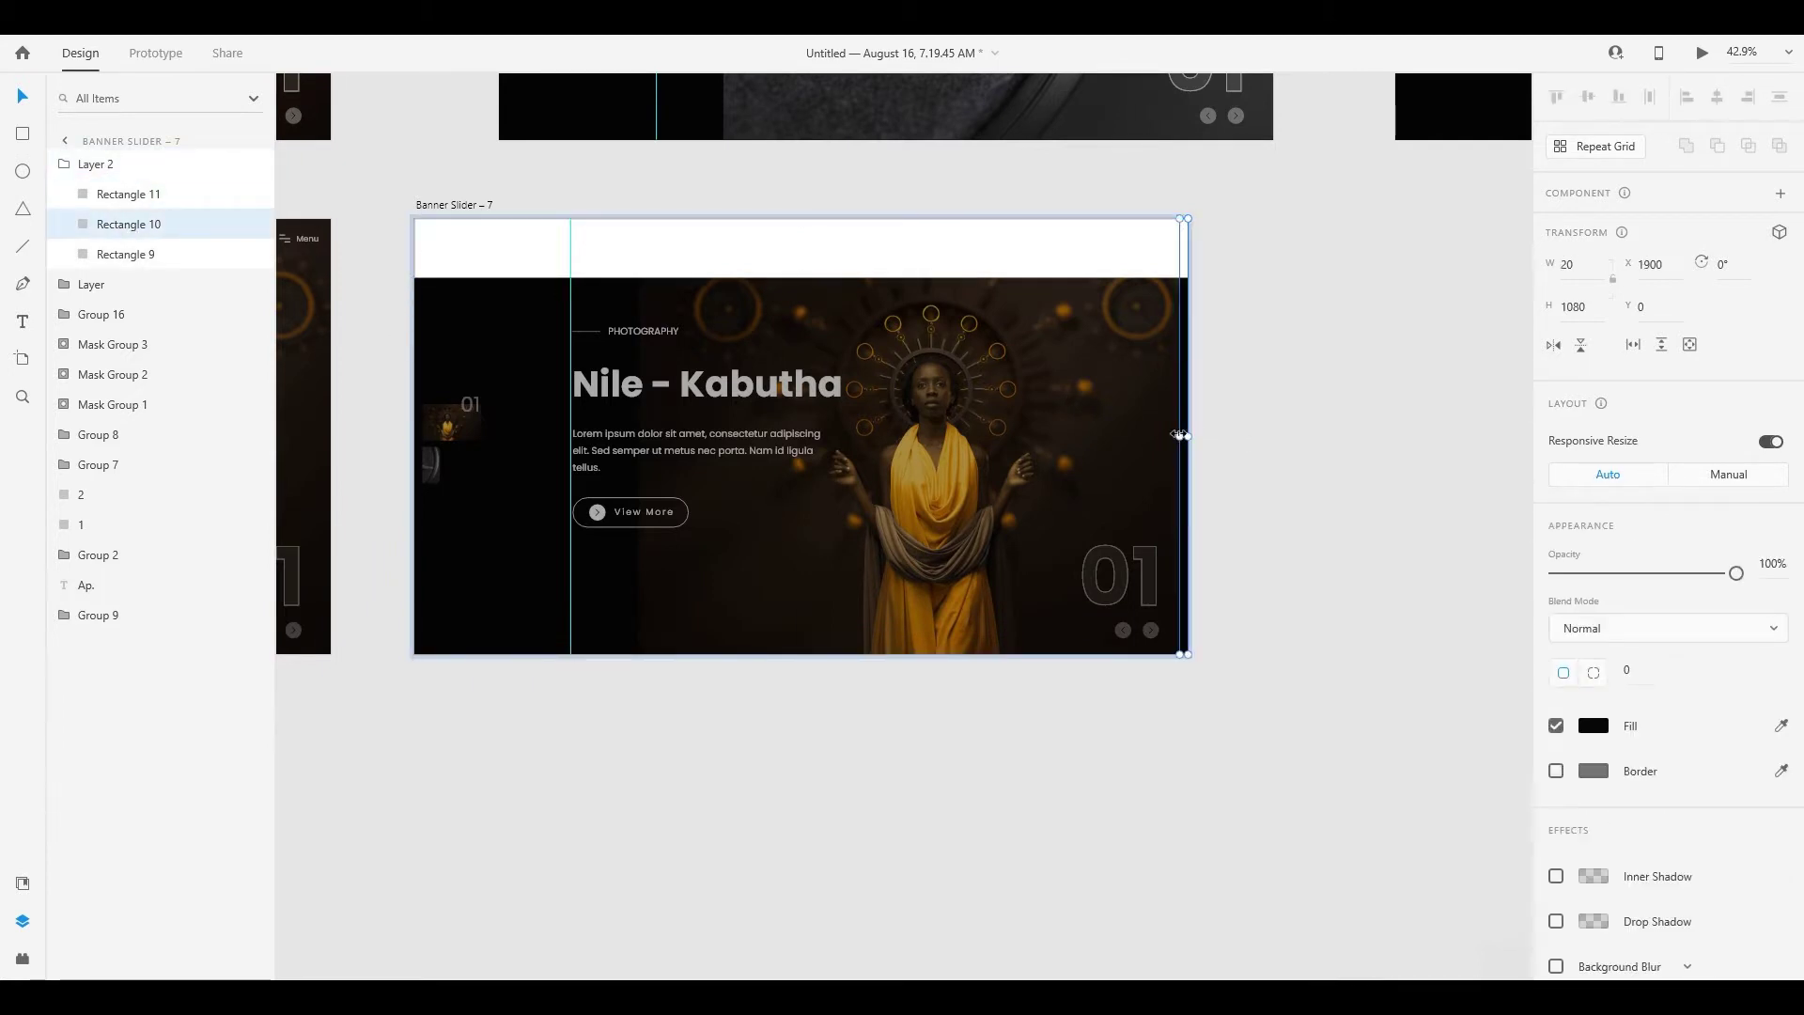
left_click_drag(1181, 438, 894, 450)
key("ctrl+z")
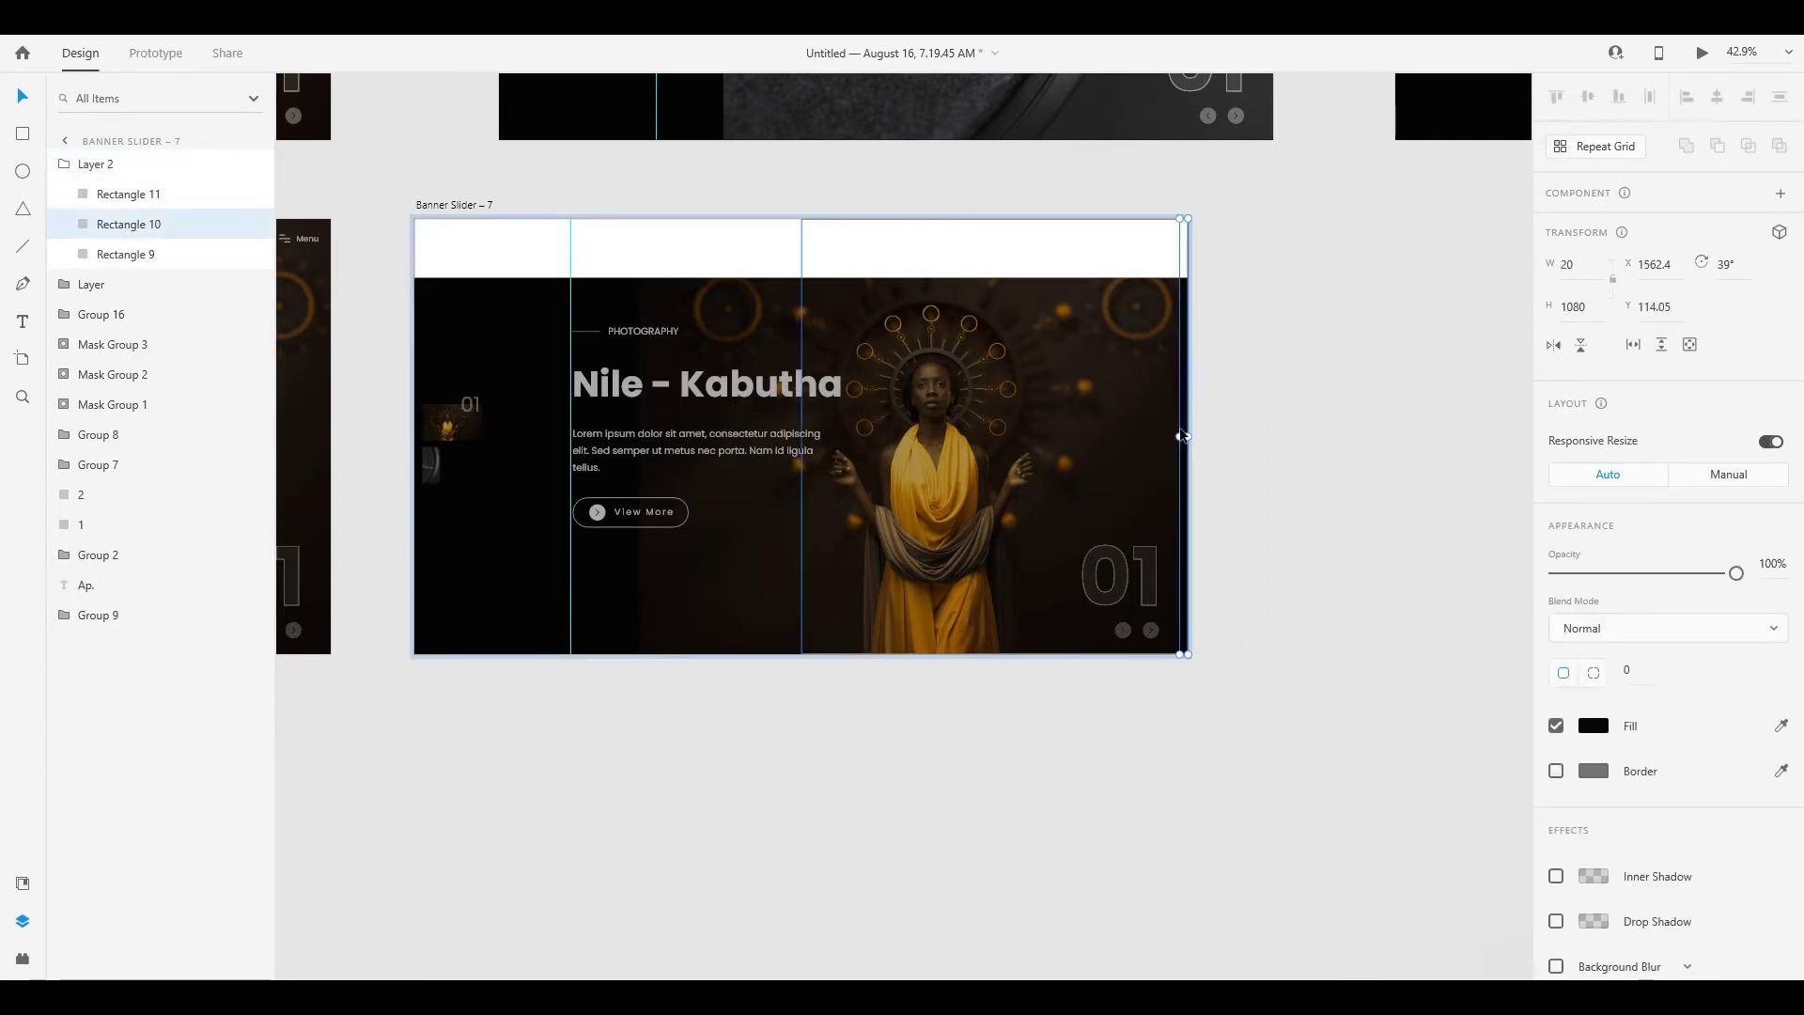
left_click_drag(1181, 434, 801, 450)
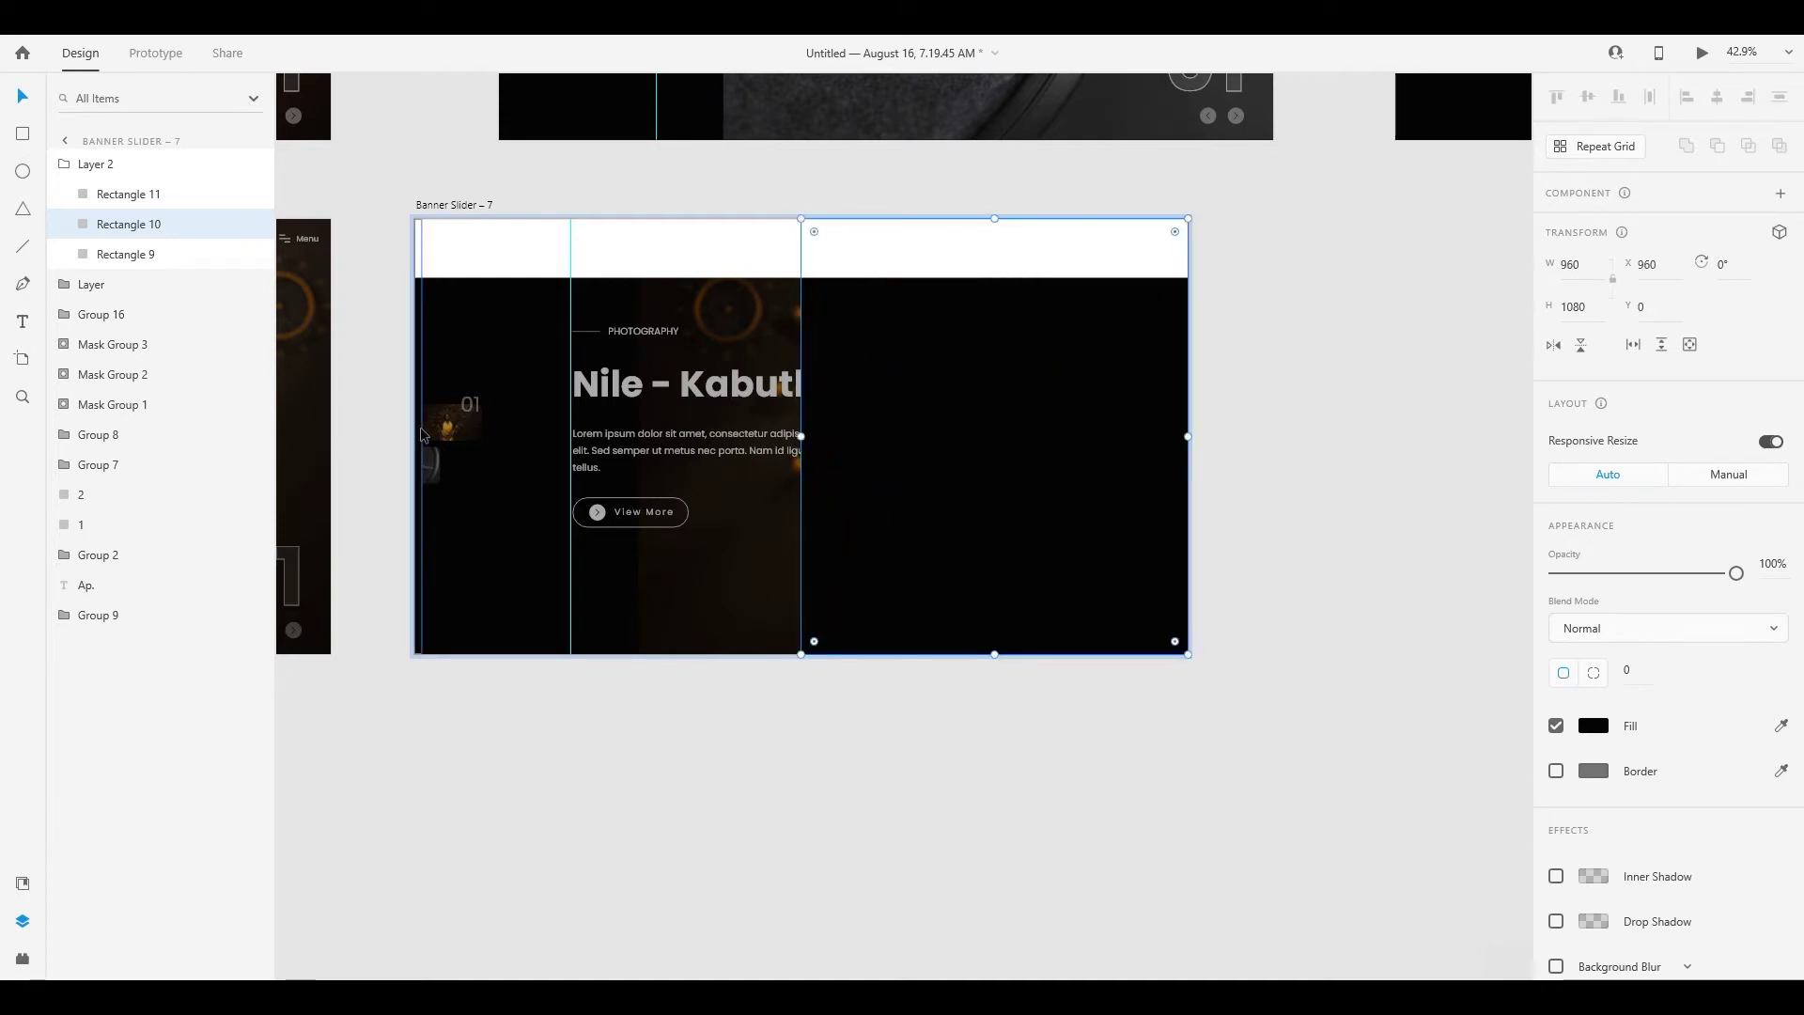
Extend the left black strip in Layer 2 to the artboard's centre and delete the white helper rectangle
left_click(451, 445)
left_click_drag(570, 447, 804, 451)
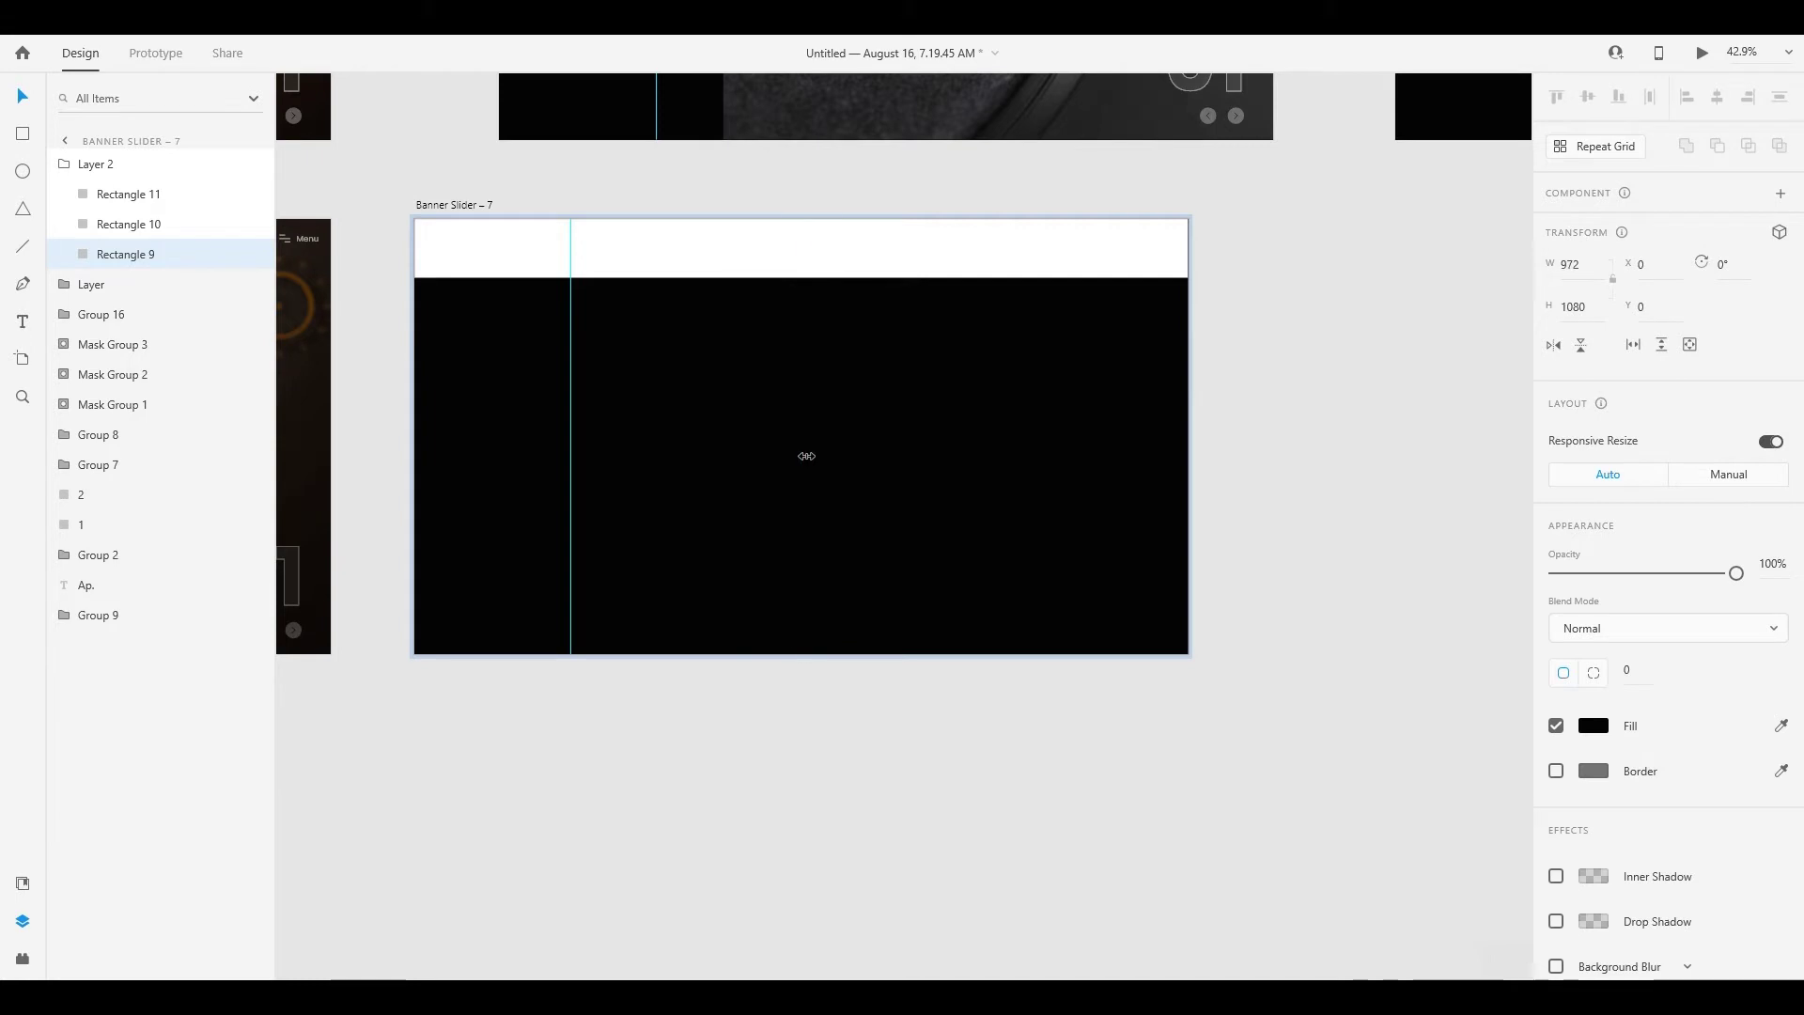
left_click(866, 245)
key("Delete")
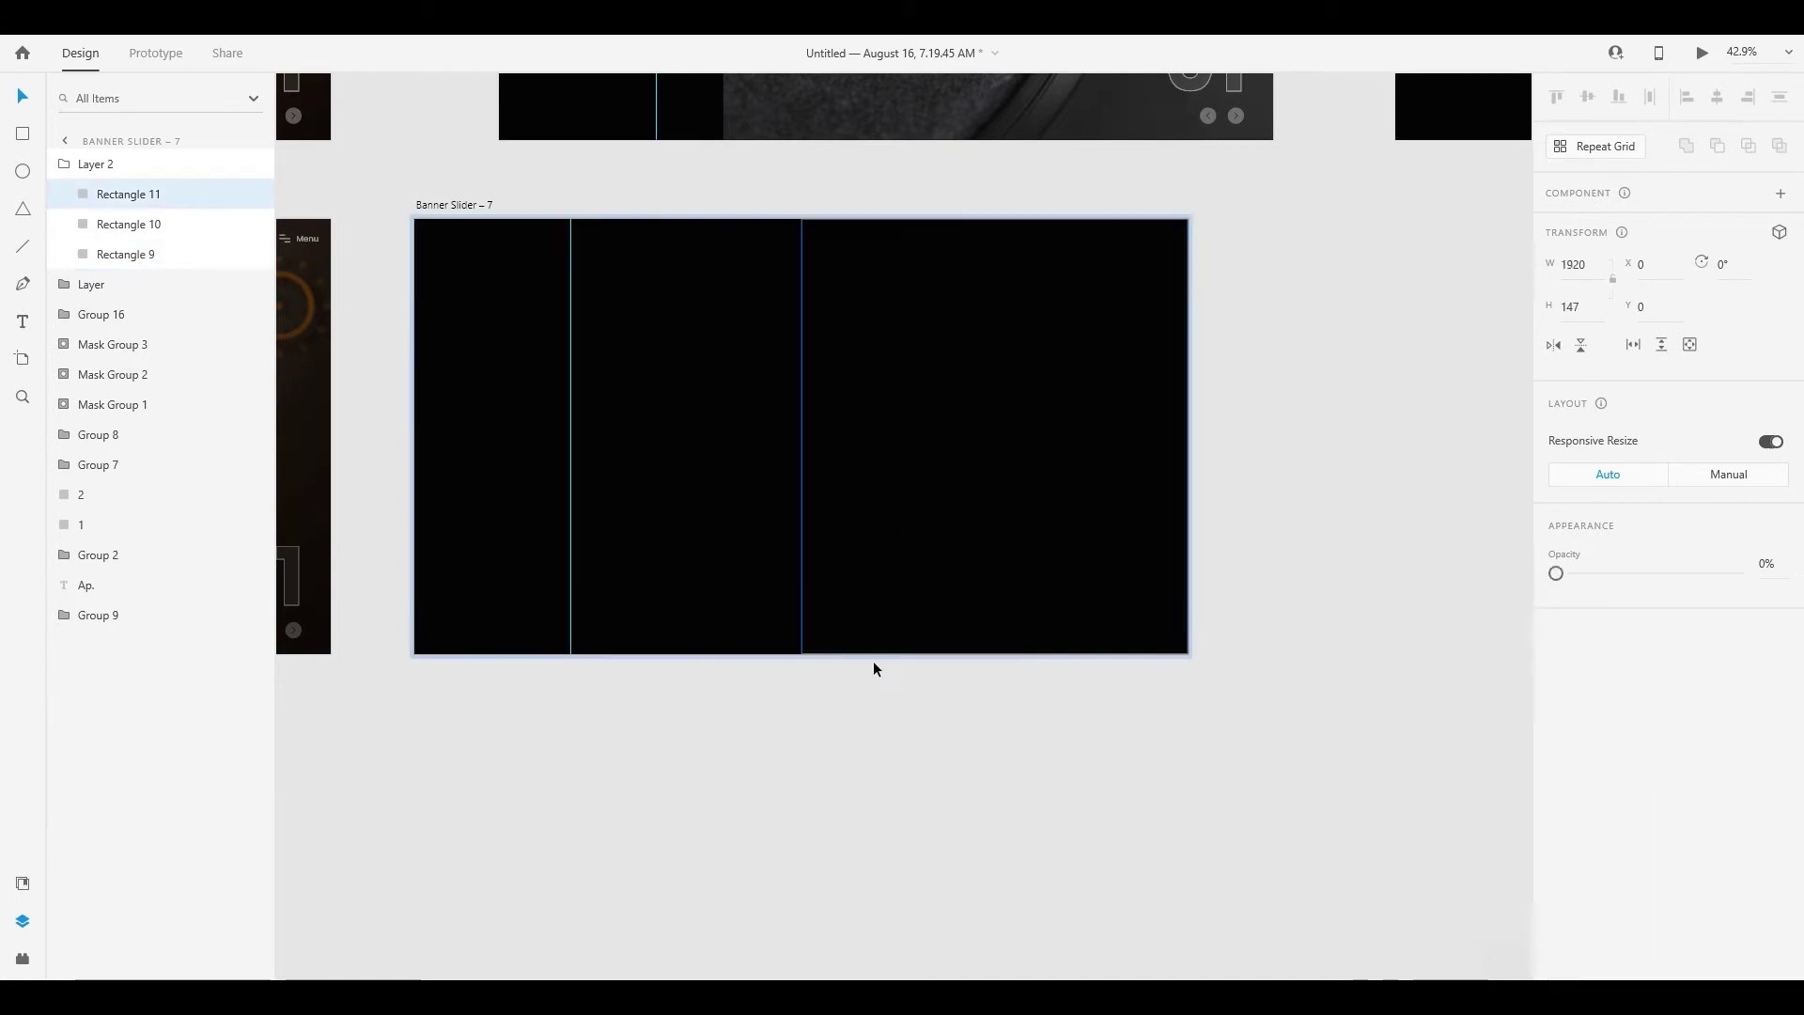
Create prototype links from the Banner Slider's Menu group to Banner Slider – 6, and from Banner Slider – 6 to Banner Slider – 7
scroll(863, 665, "down", 5)
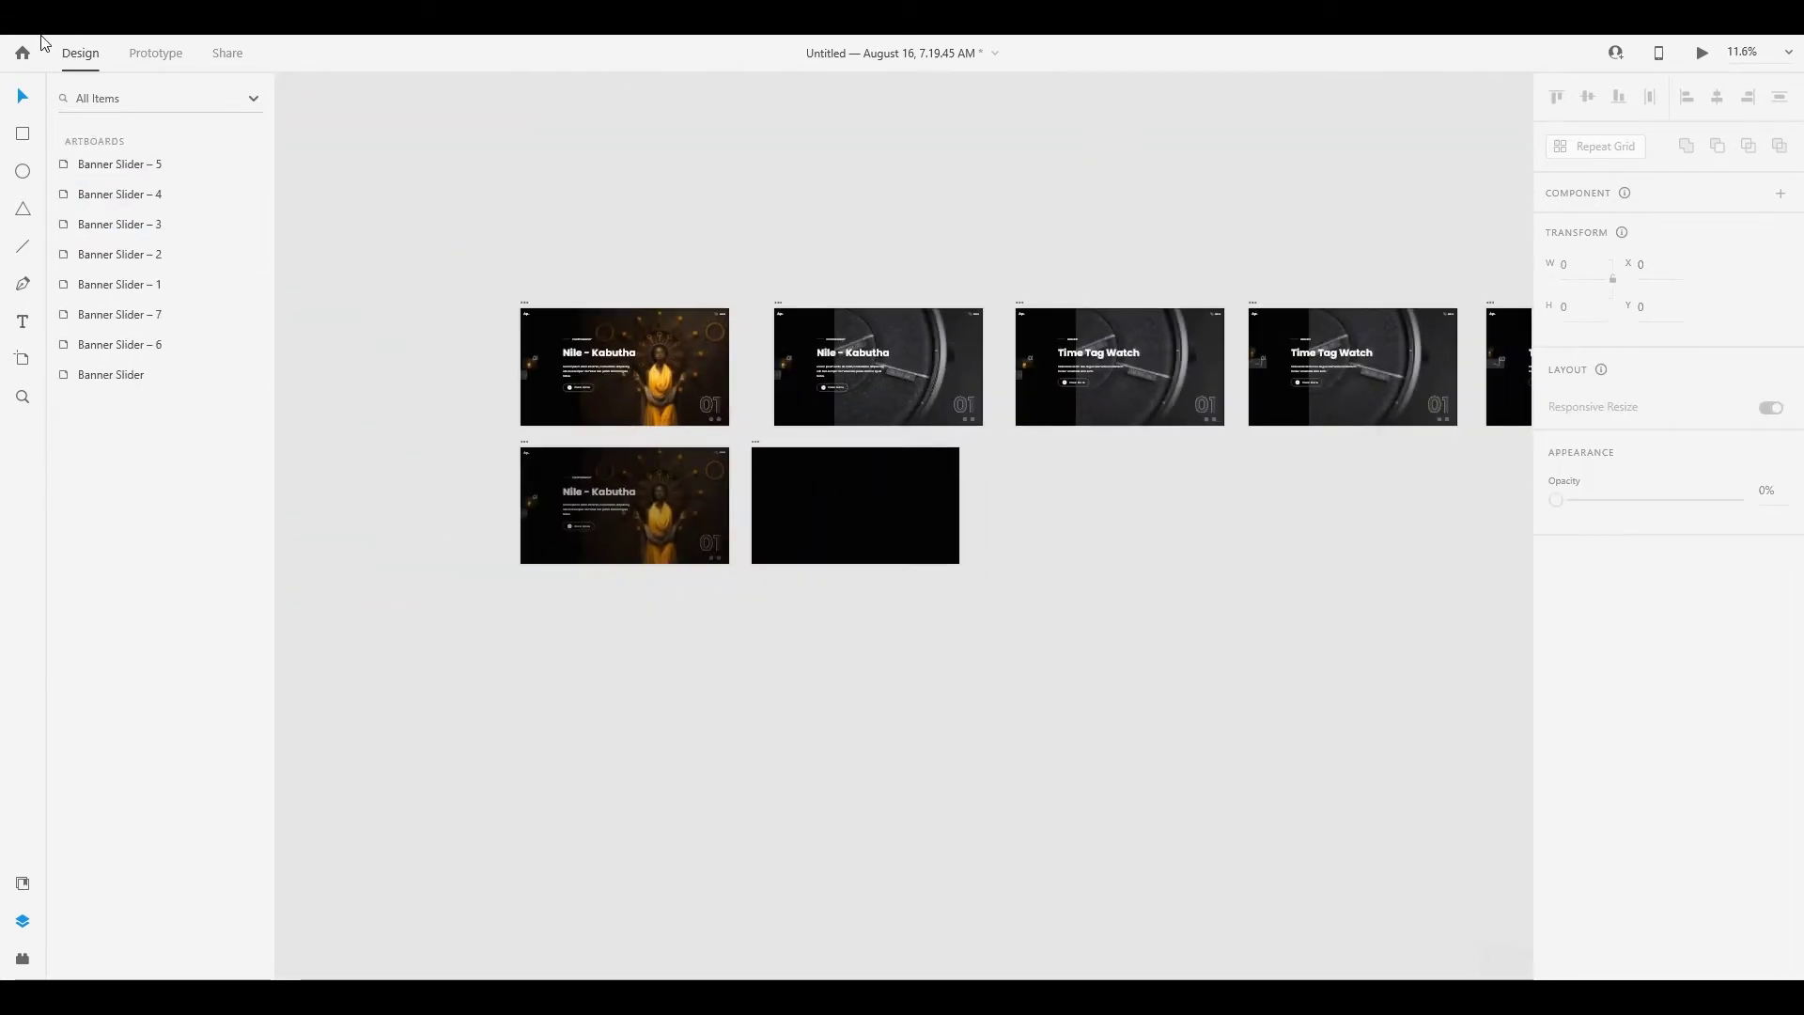
left_click(143, 58)
left_click(722, 319)
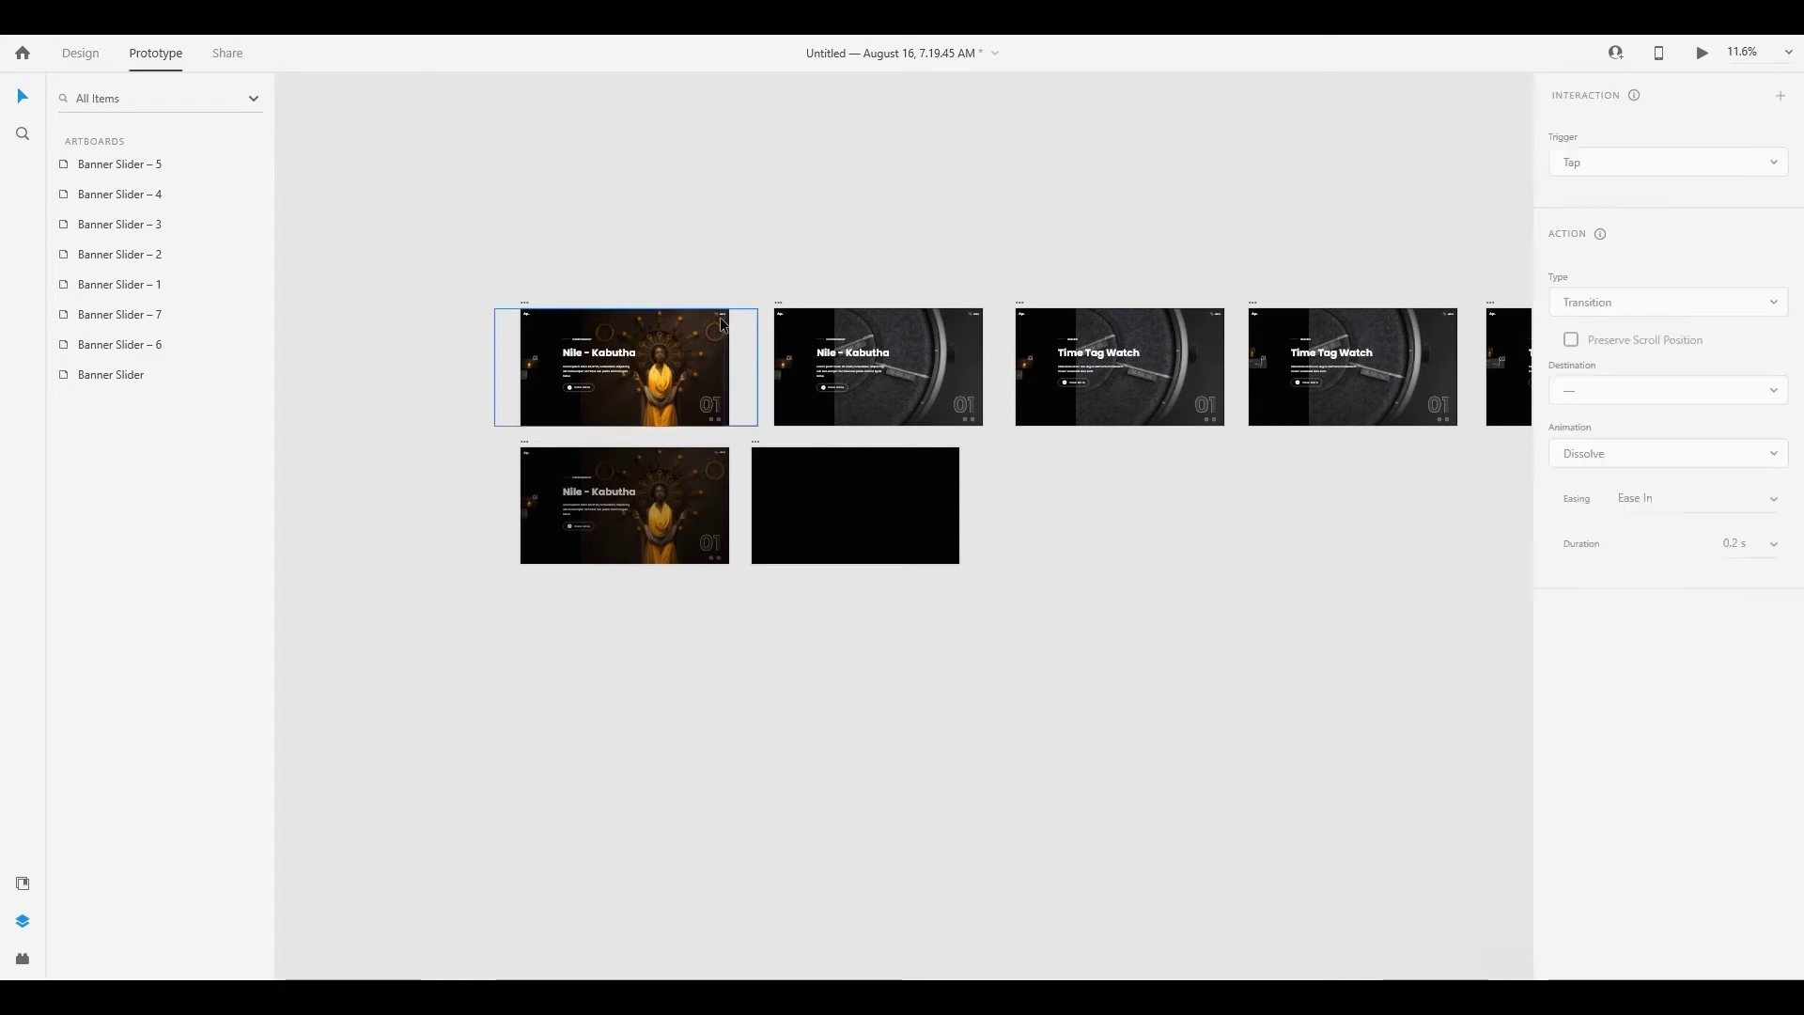
left_click_drag(722, 319, 810, 501)
left_click(526, 442)
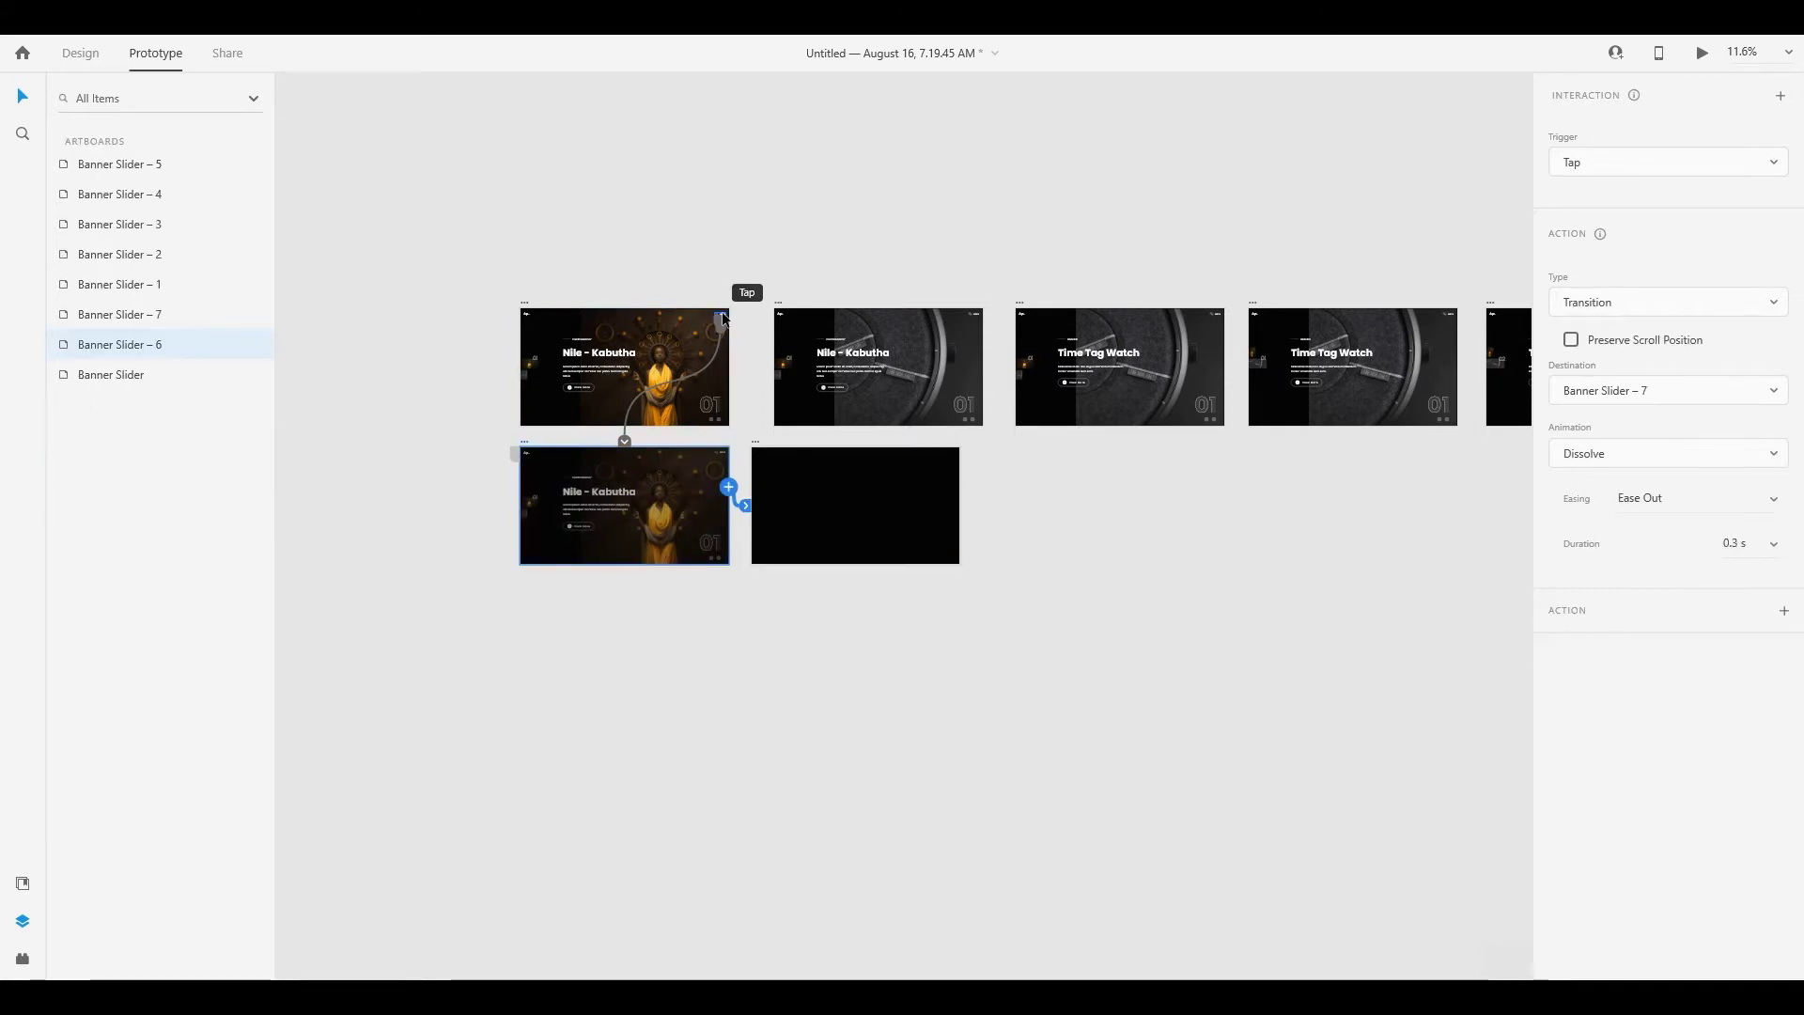
Set the Menu group's link to Auto-Animate with Ease In-Out easing and a duration of 0.8 s
left_click(724, 313)
scroll(724, 320, "up", 3)
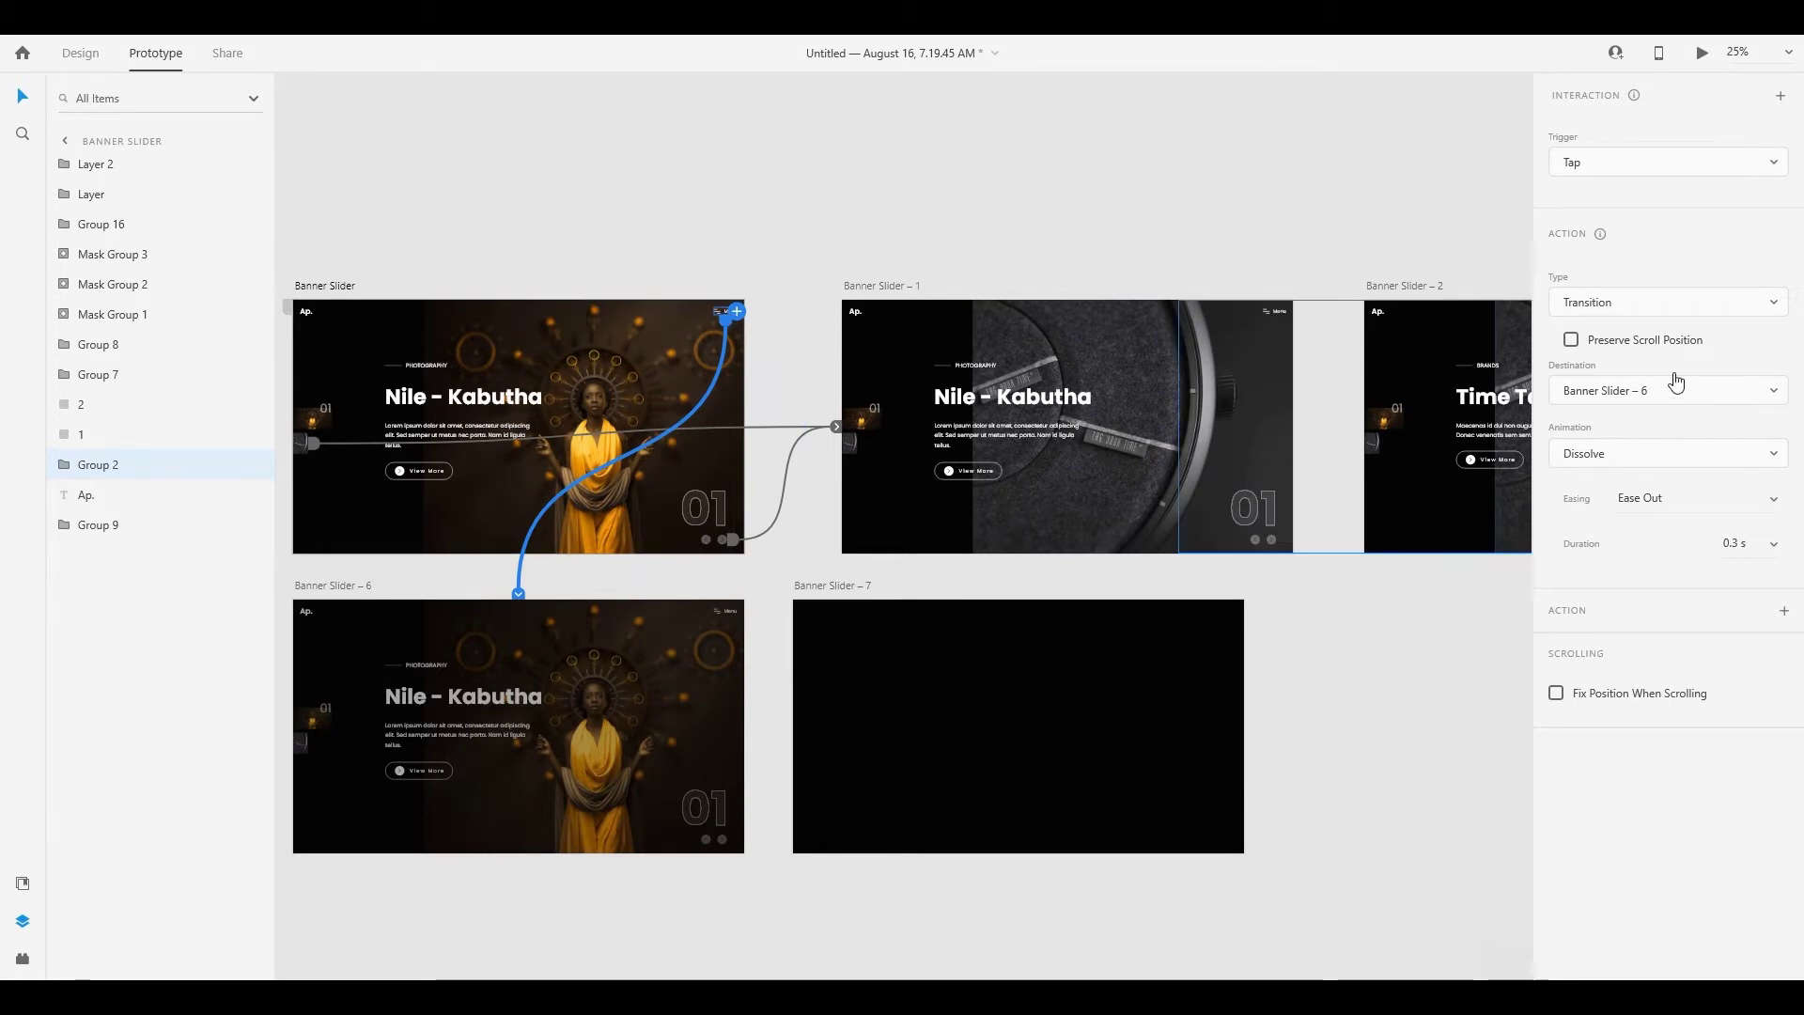
left_click(1695, 309)
left_click(1676, 315)
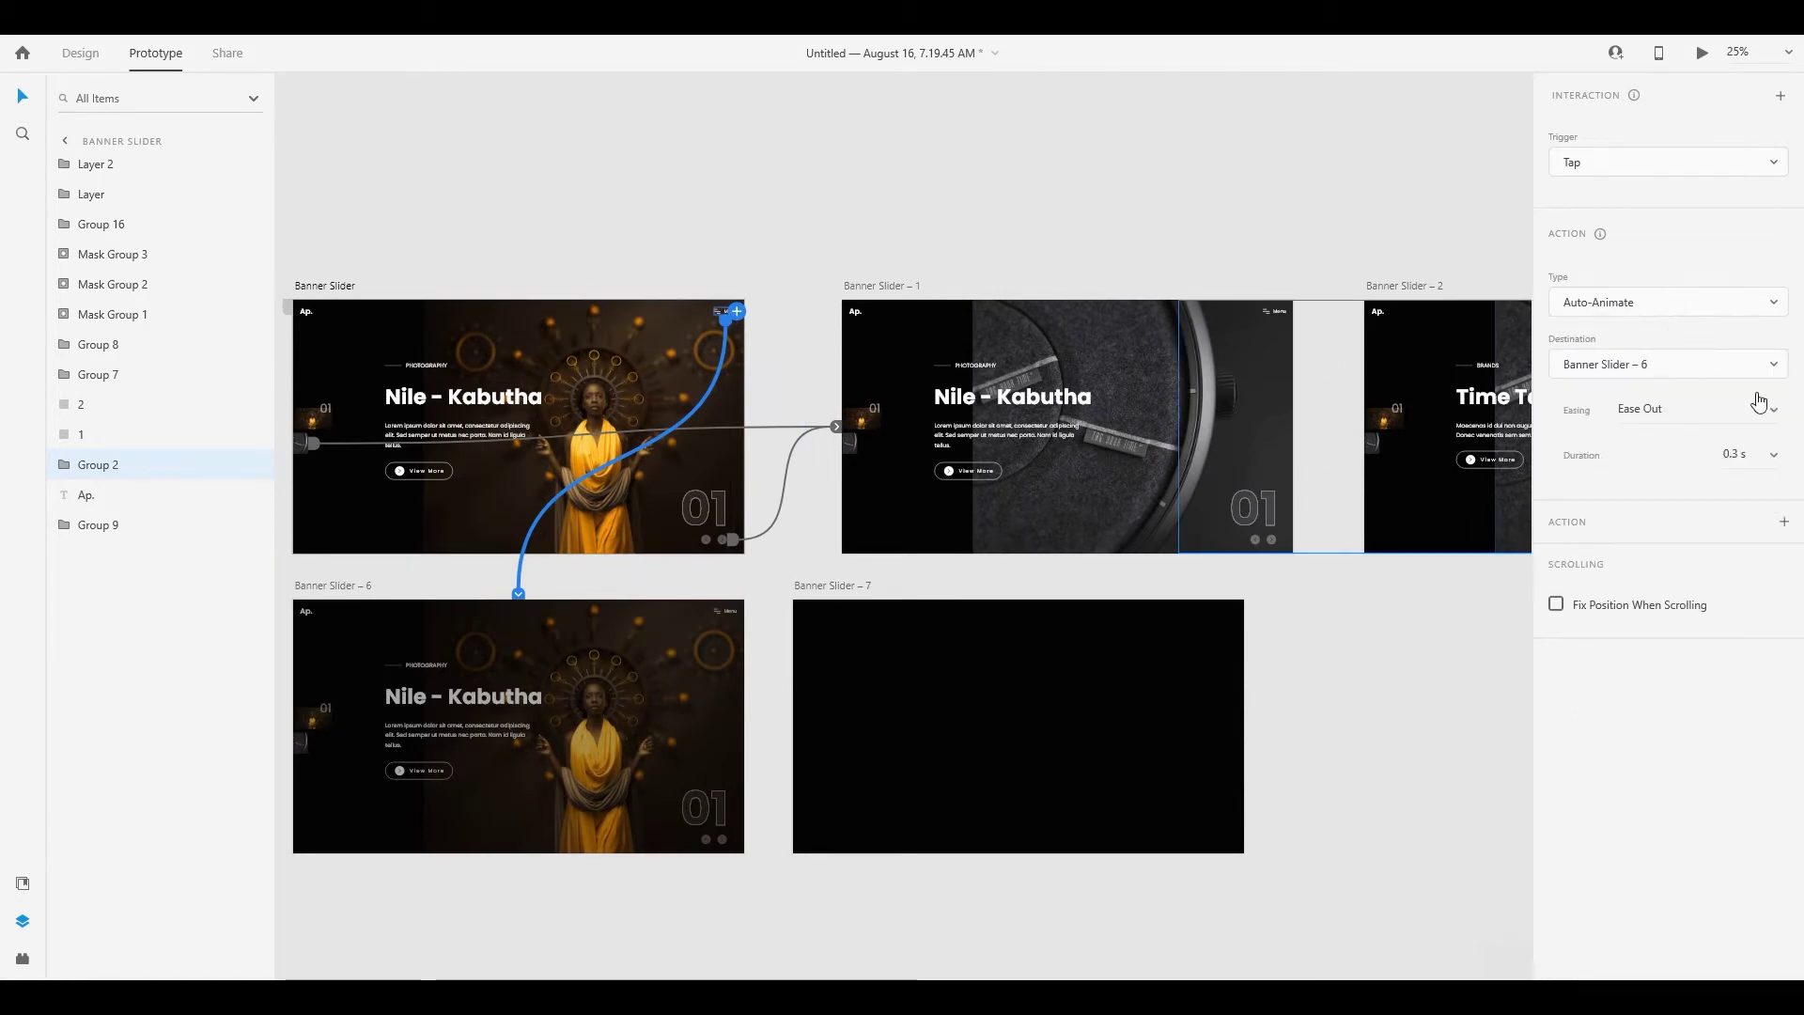
left_click(1779, 416)
left_click(1740, 480)
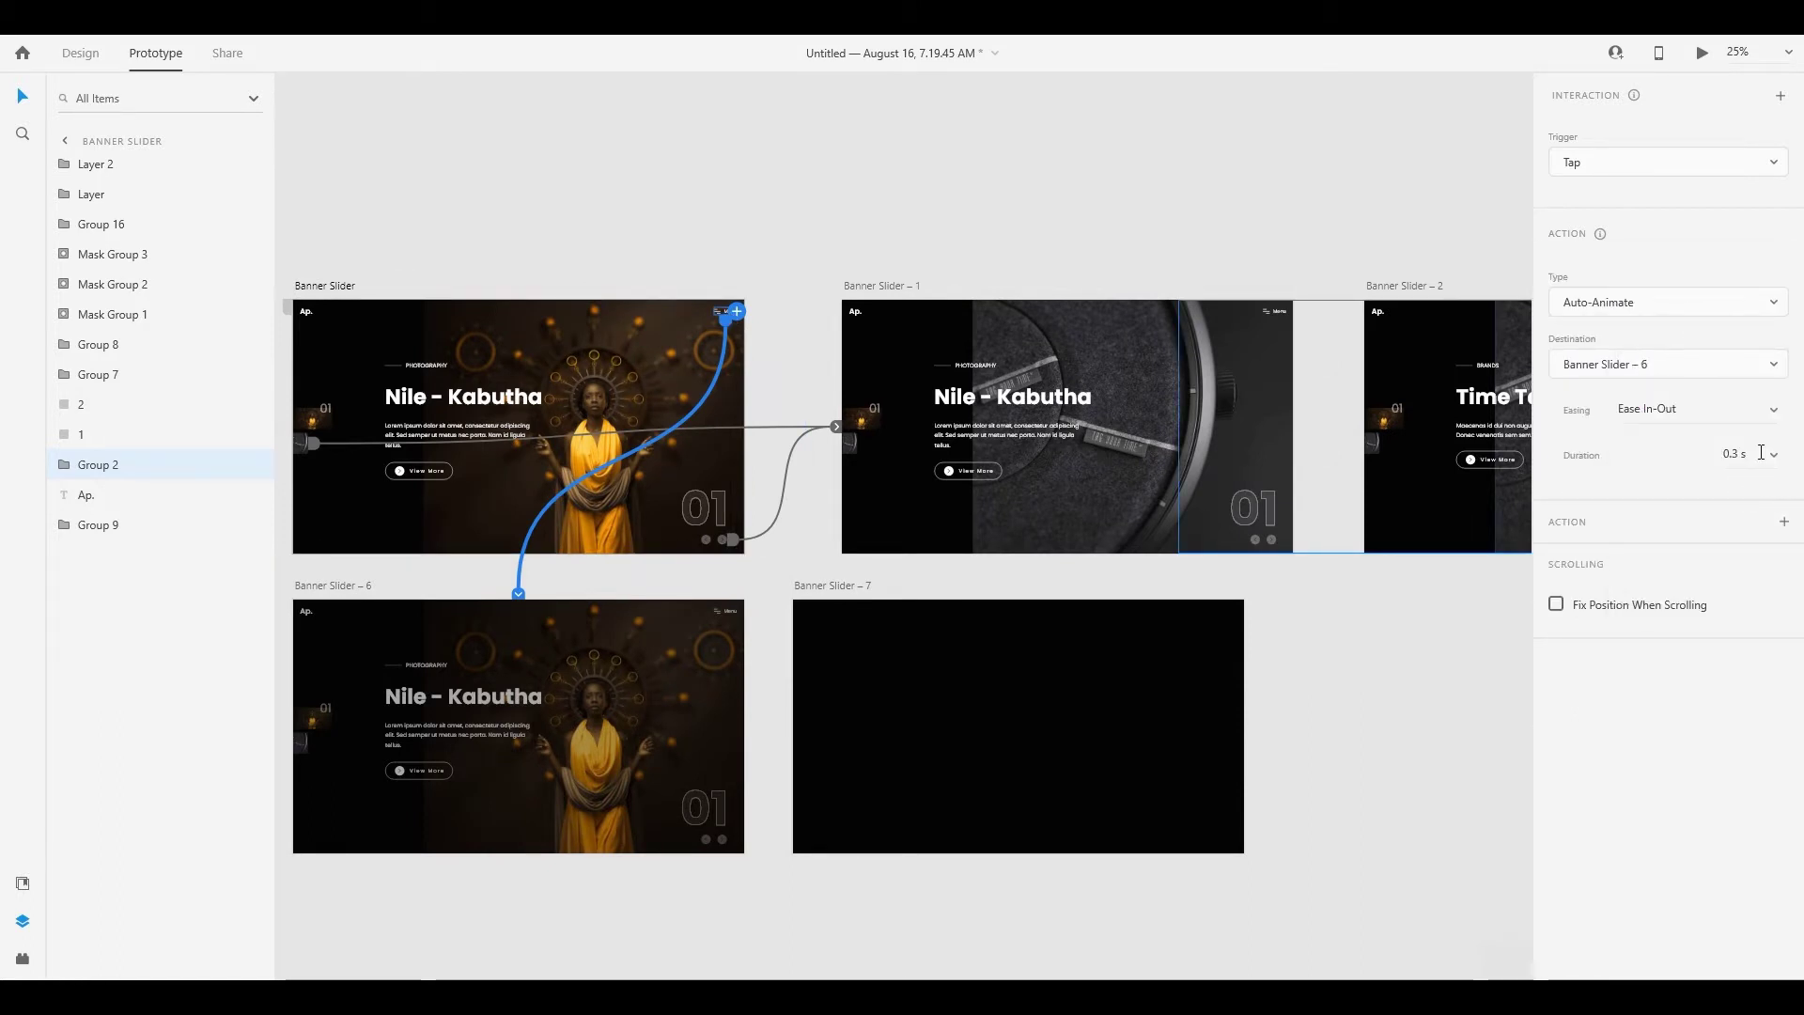
left_click(1777, 456)
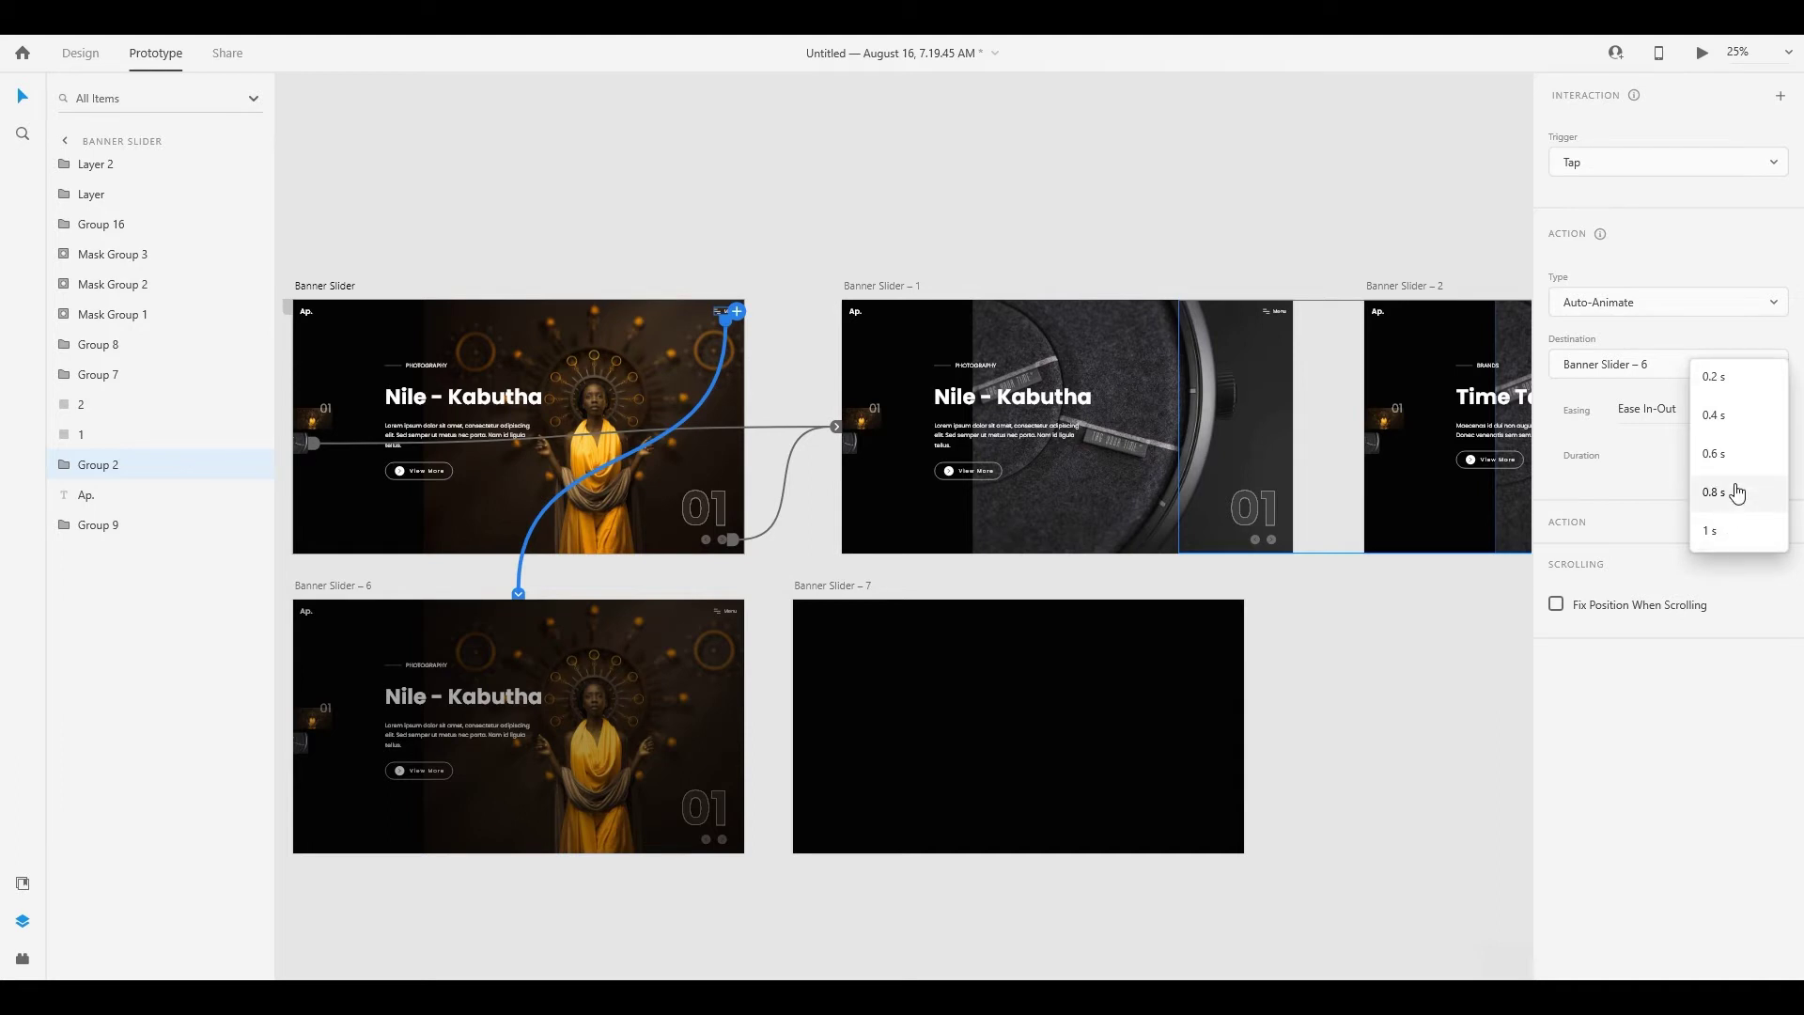
left_click(1732, 491)
Change the link from Banner Slider – 6 to Banner Slider – 7 to a Time trigger with the Auto-Animate action
left_click(335, 586)
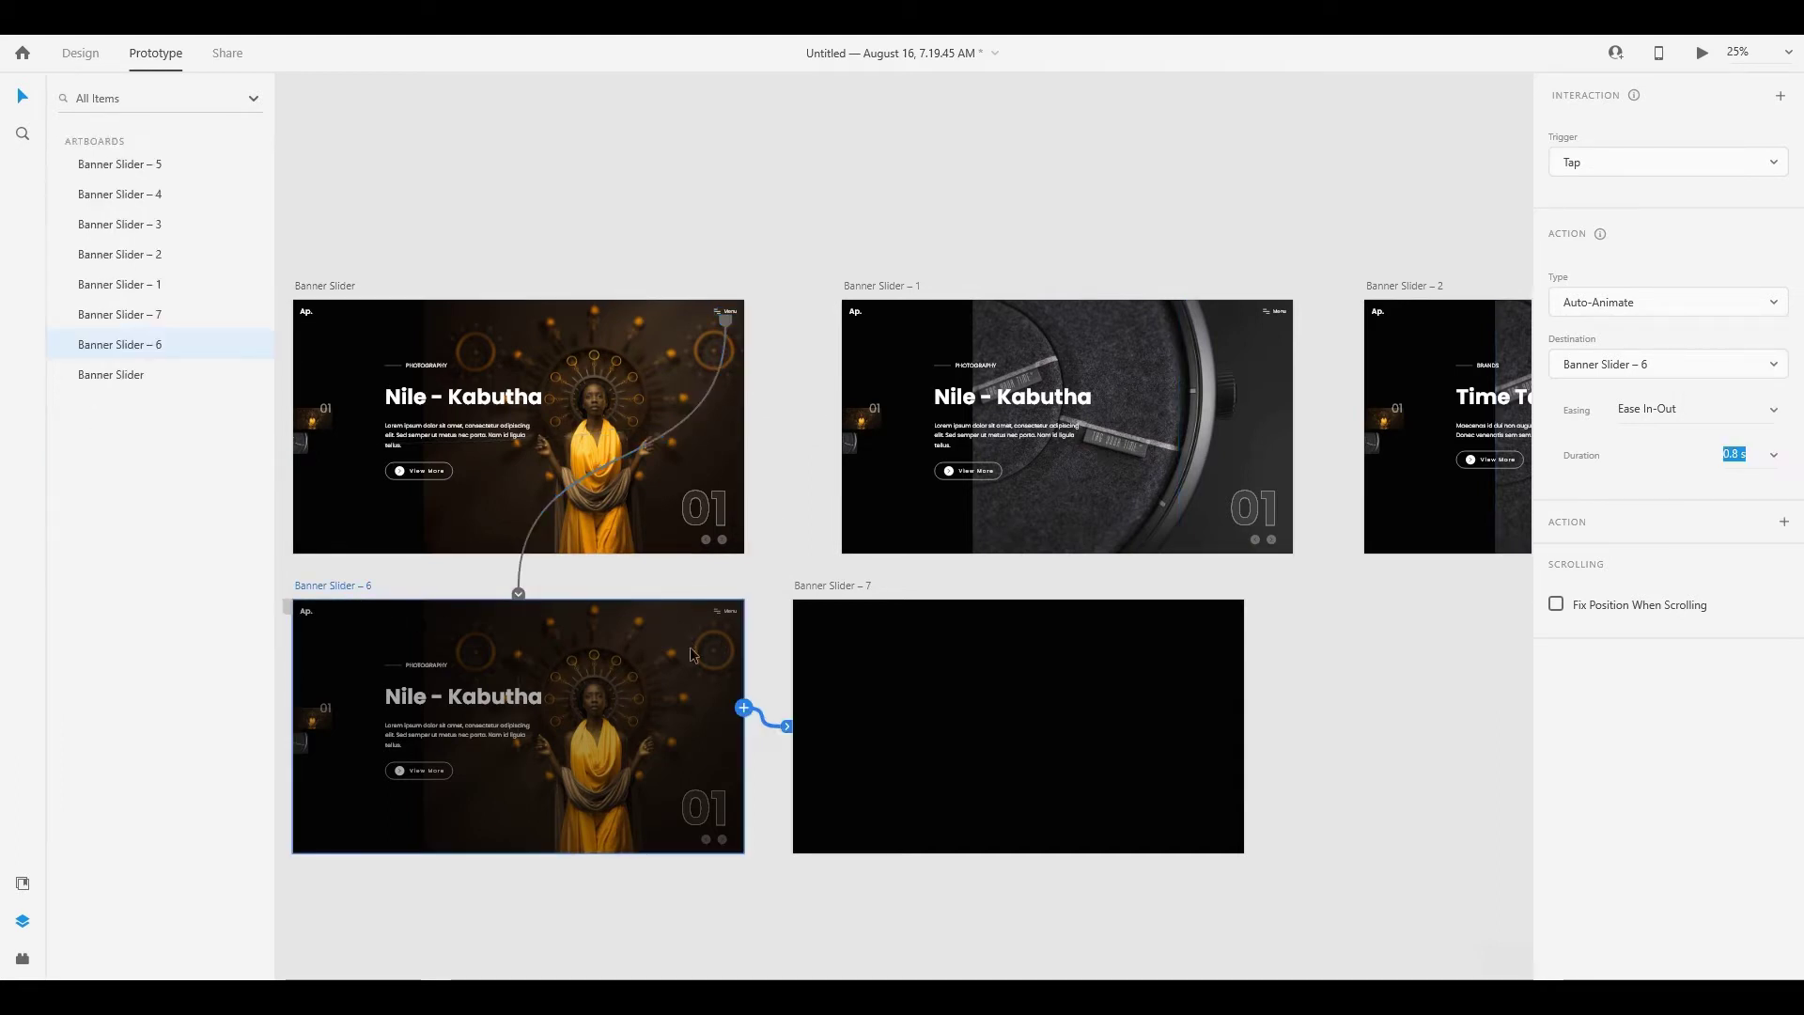
left_click_drag(743, 707, 1159, 619)
left_click(1702, 306)
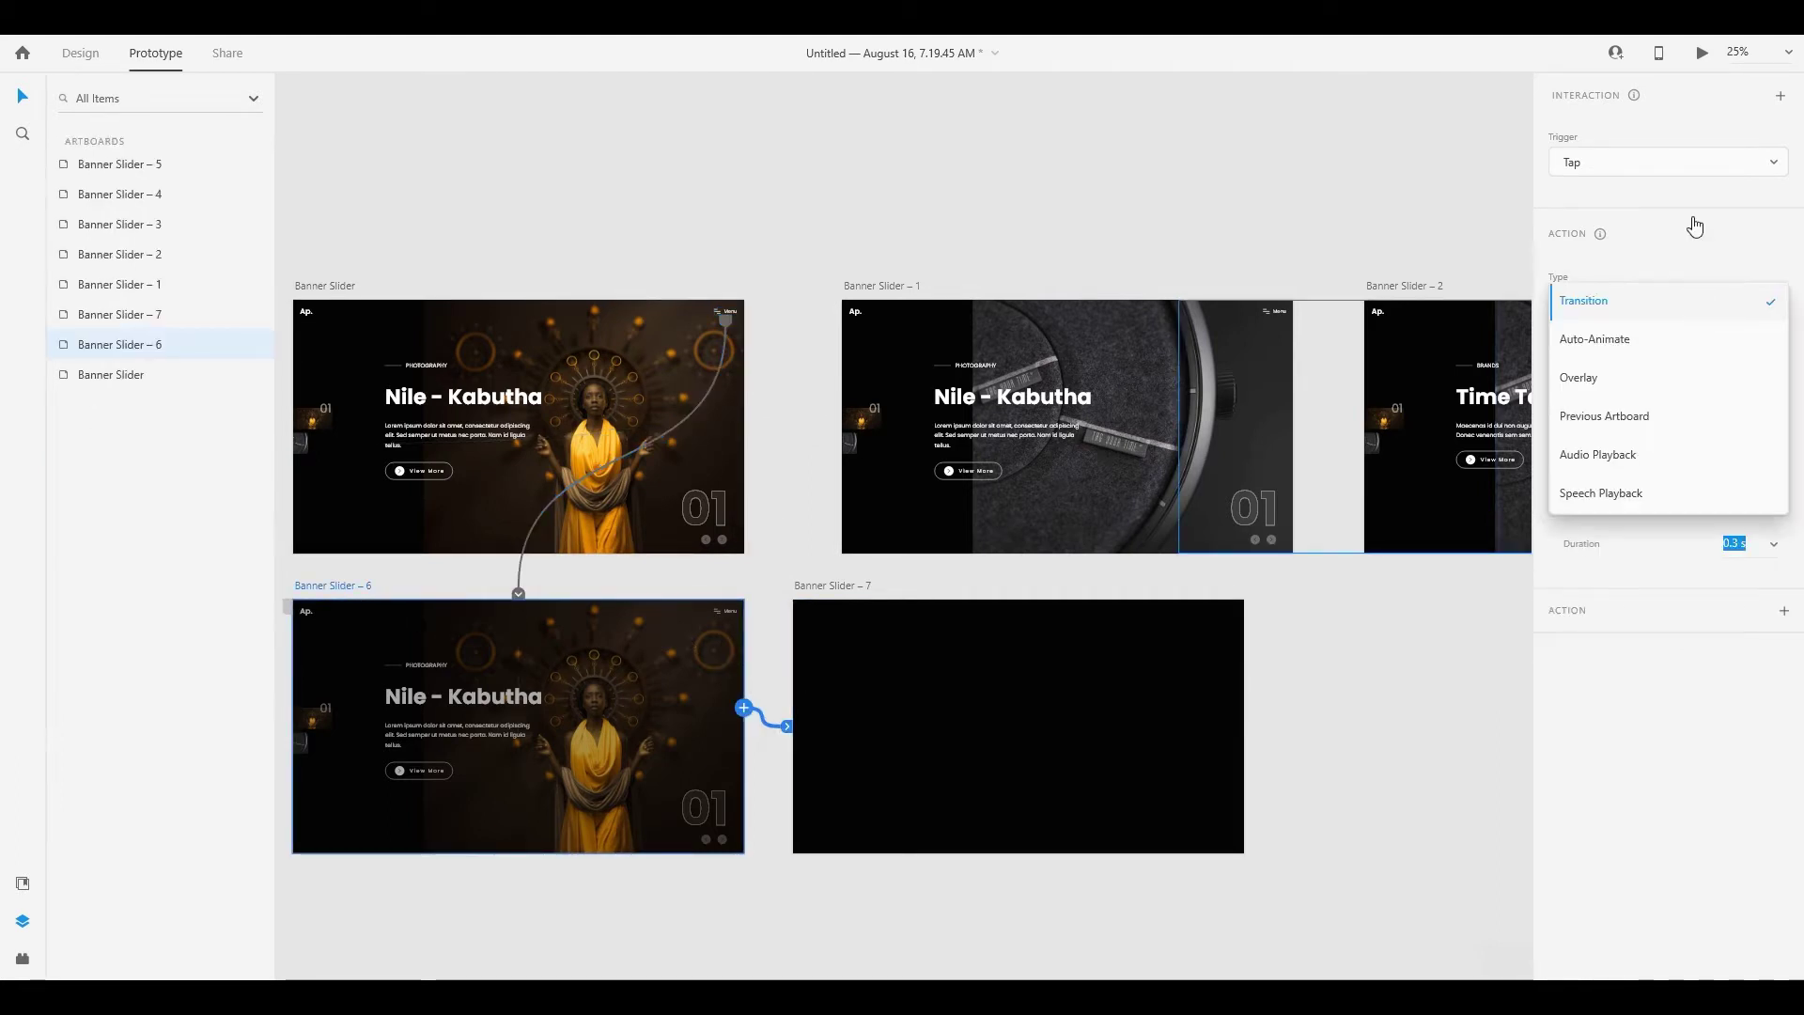
left_click(1693, 173)
left_click(1680, 167)
left_click(1635, 242)
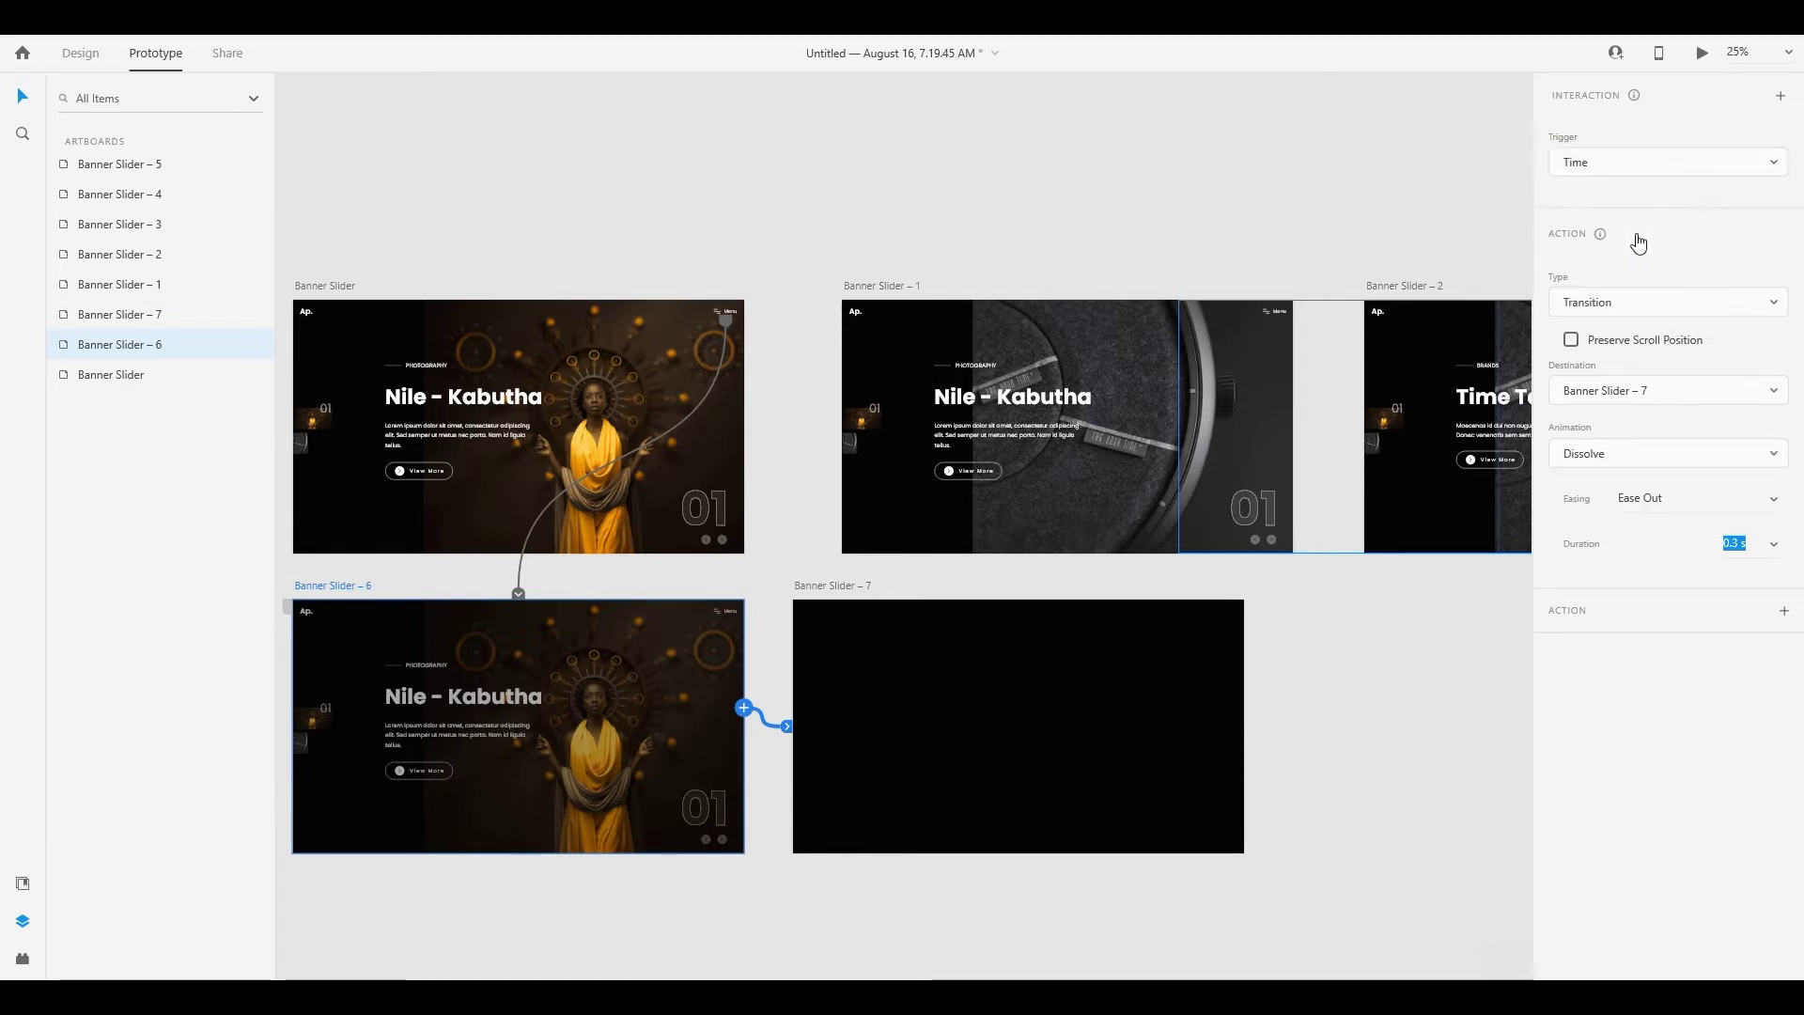
left_click(1701, 344)
left_click(1681, 396)
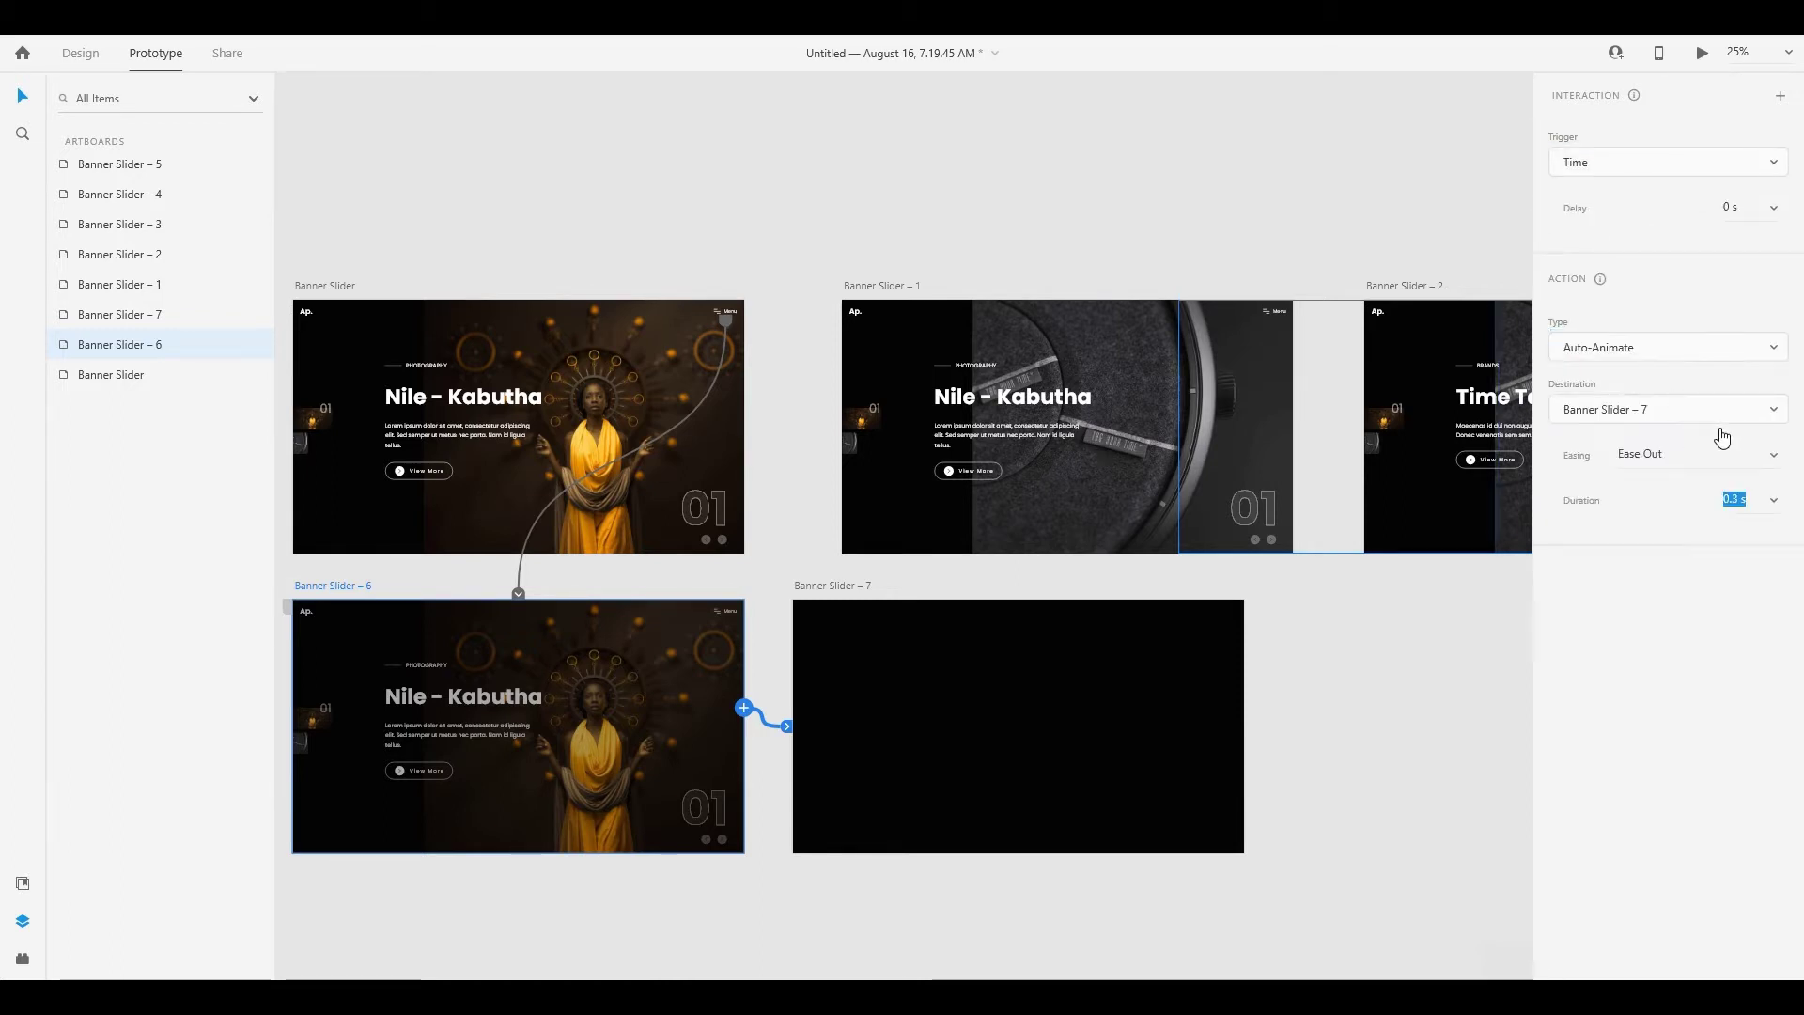
Set the easing of the Banner Slider – 6 link to Ease In-Out and preview the menu transition from Banner Slider
left_click(1773, 456)
left_click(1732, 527)
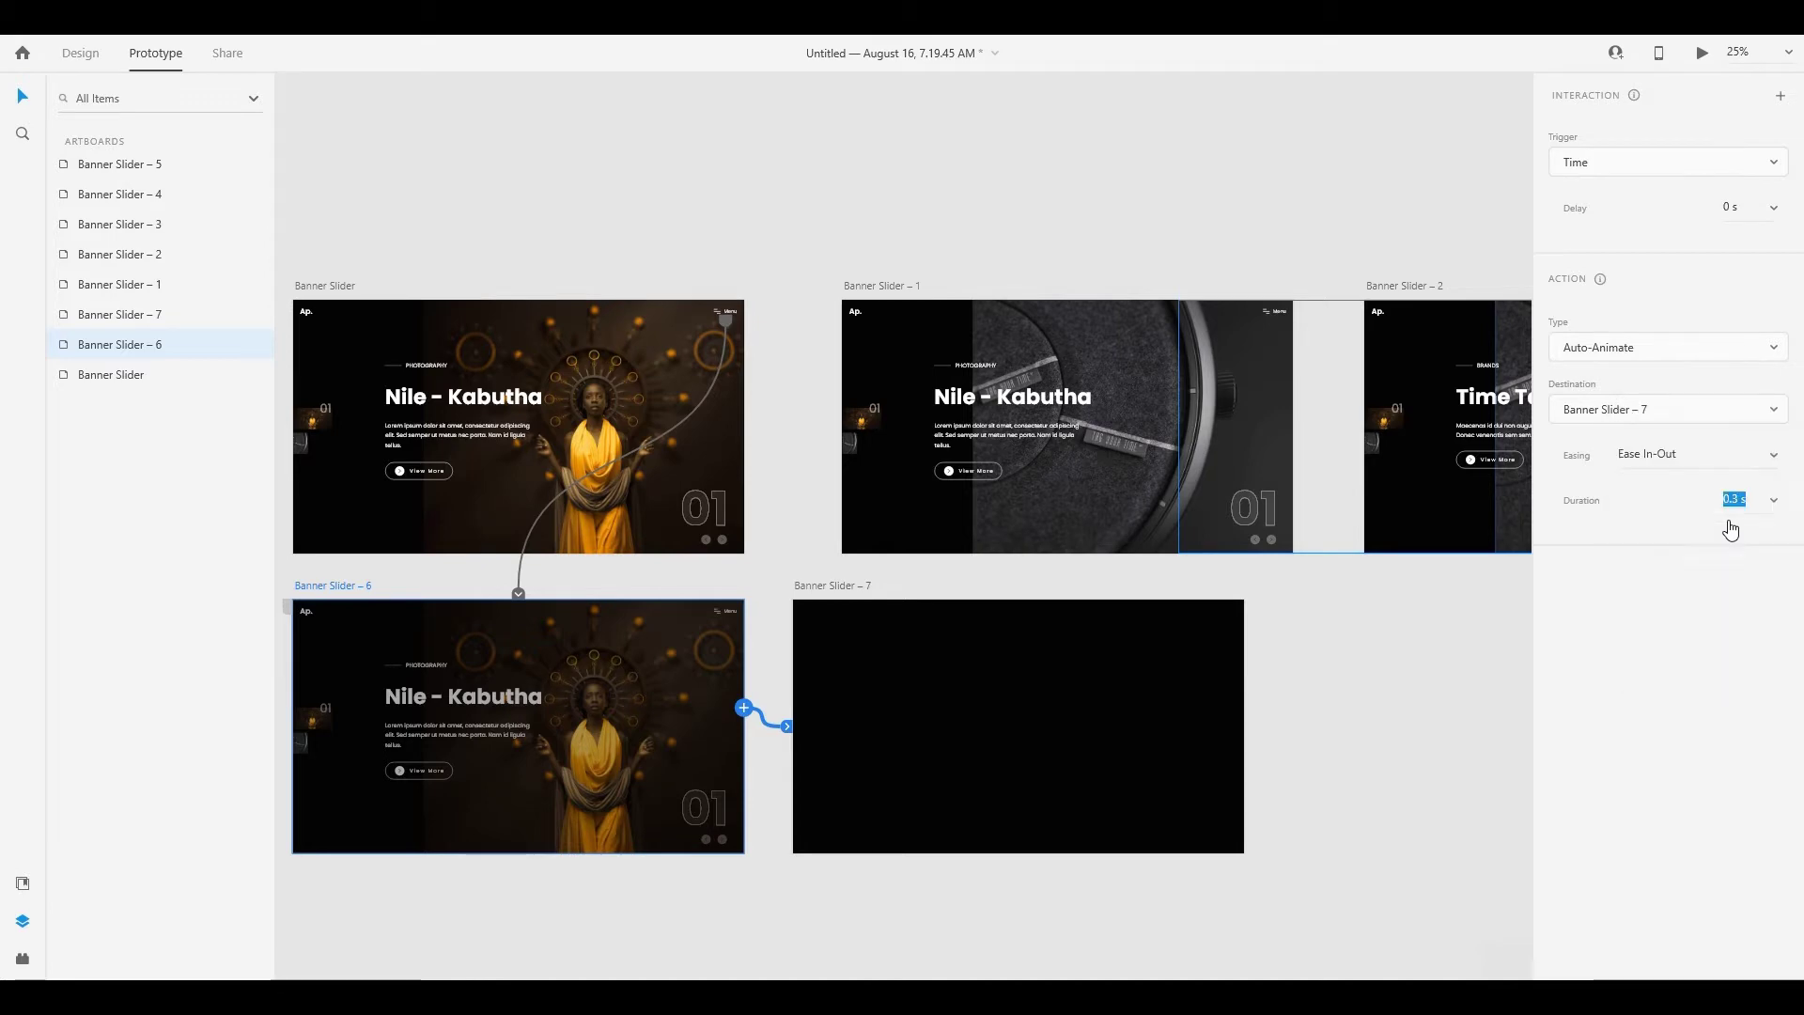
left_click(342, 293)
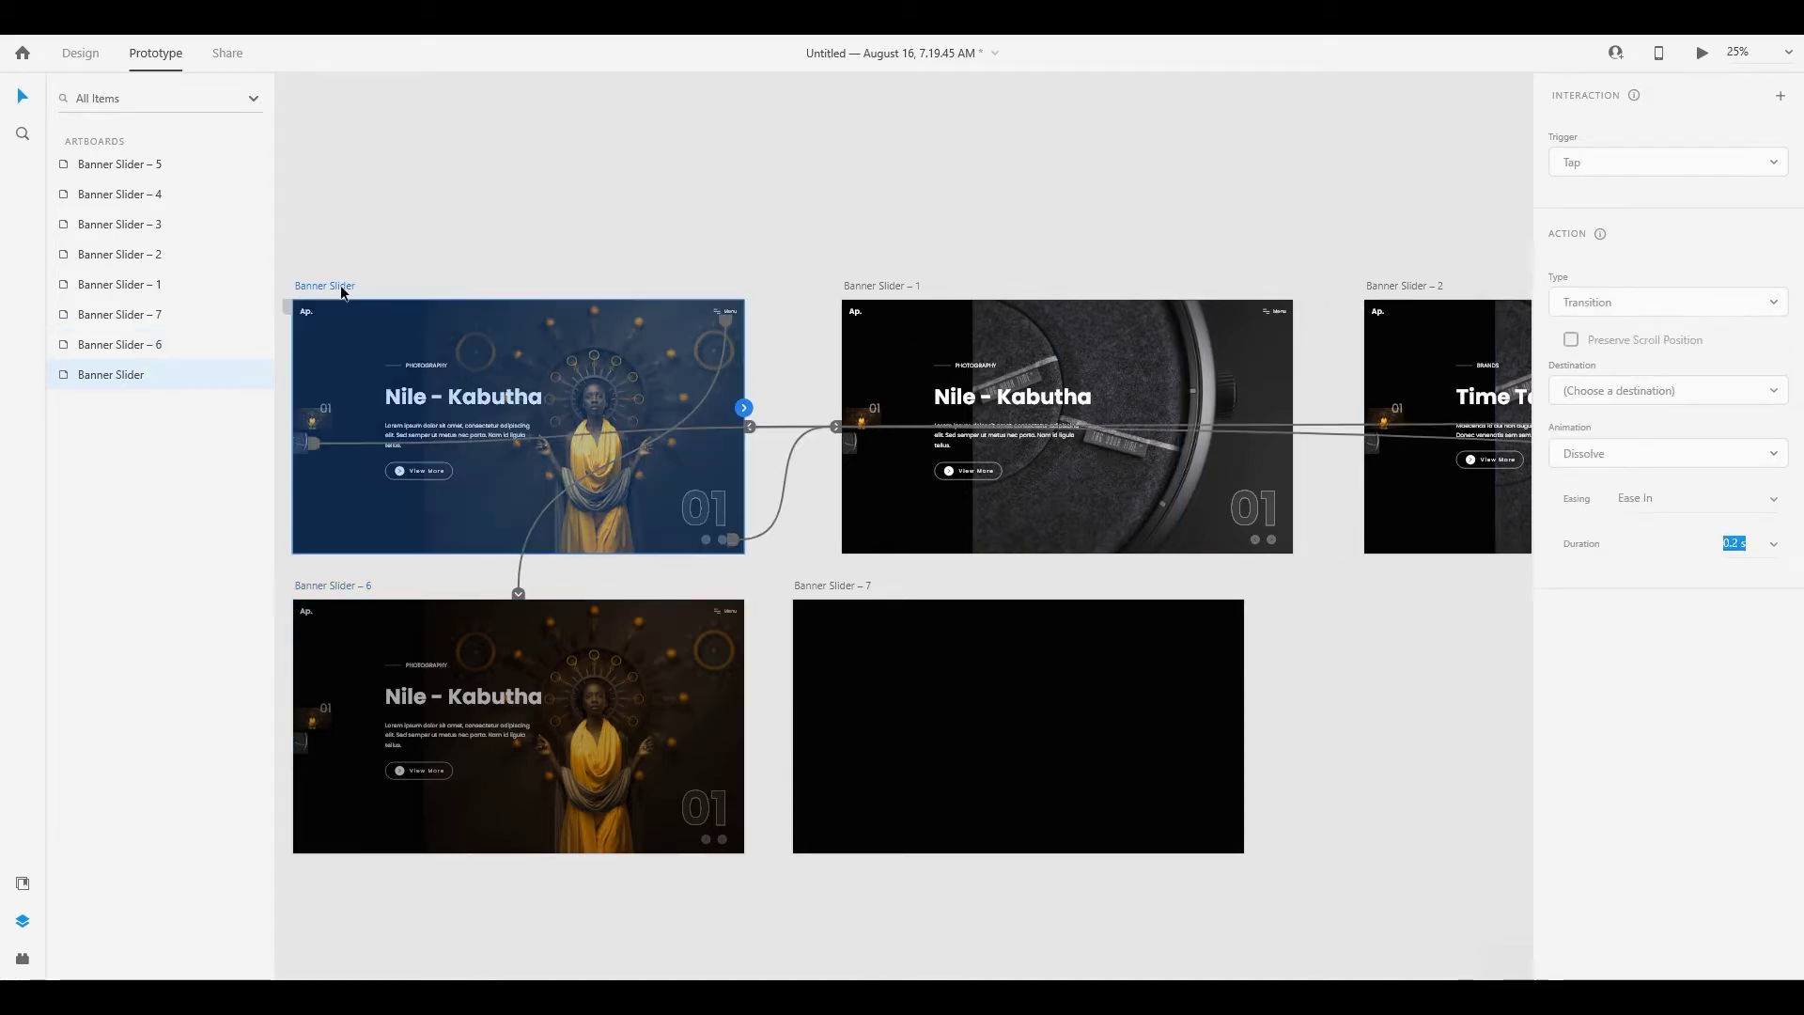
key("ctrl+Return")
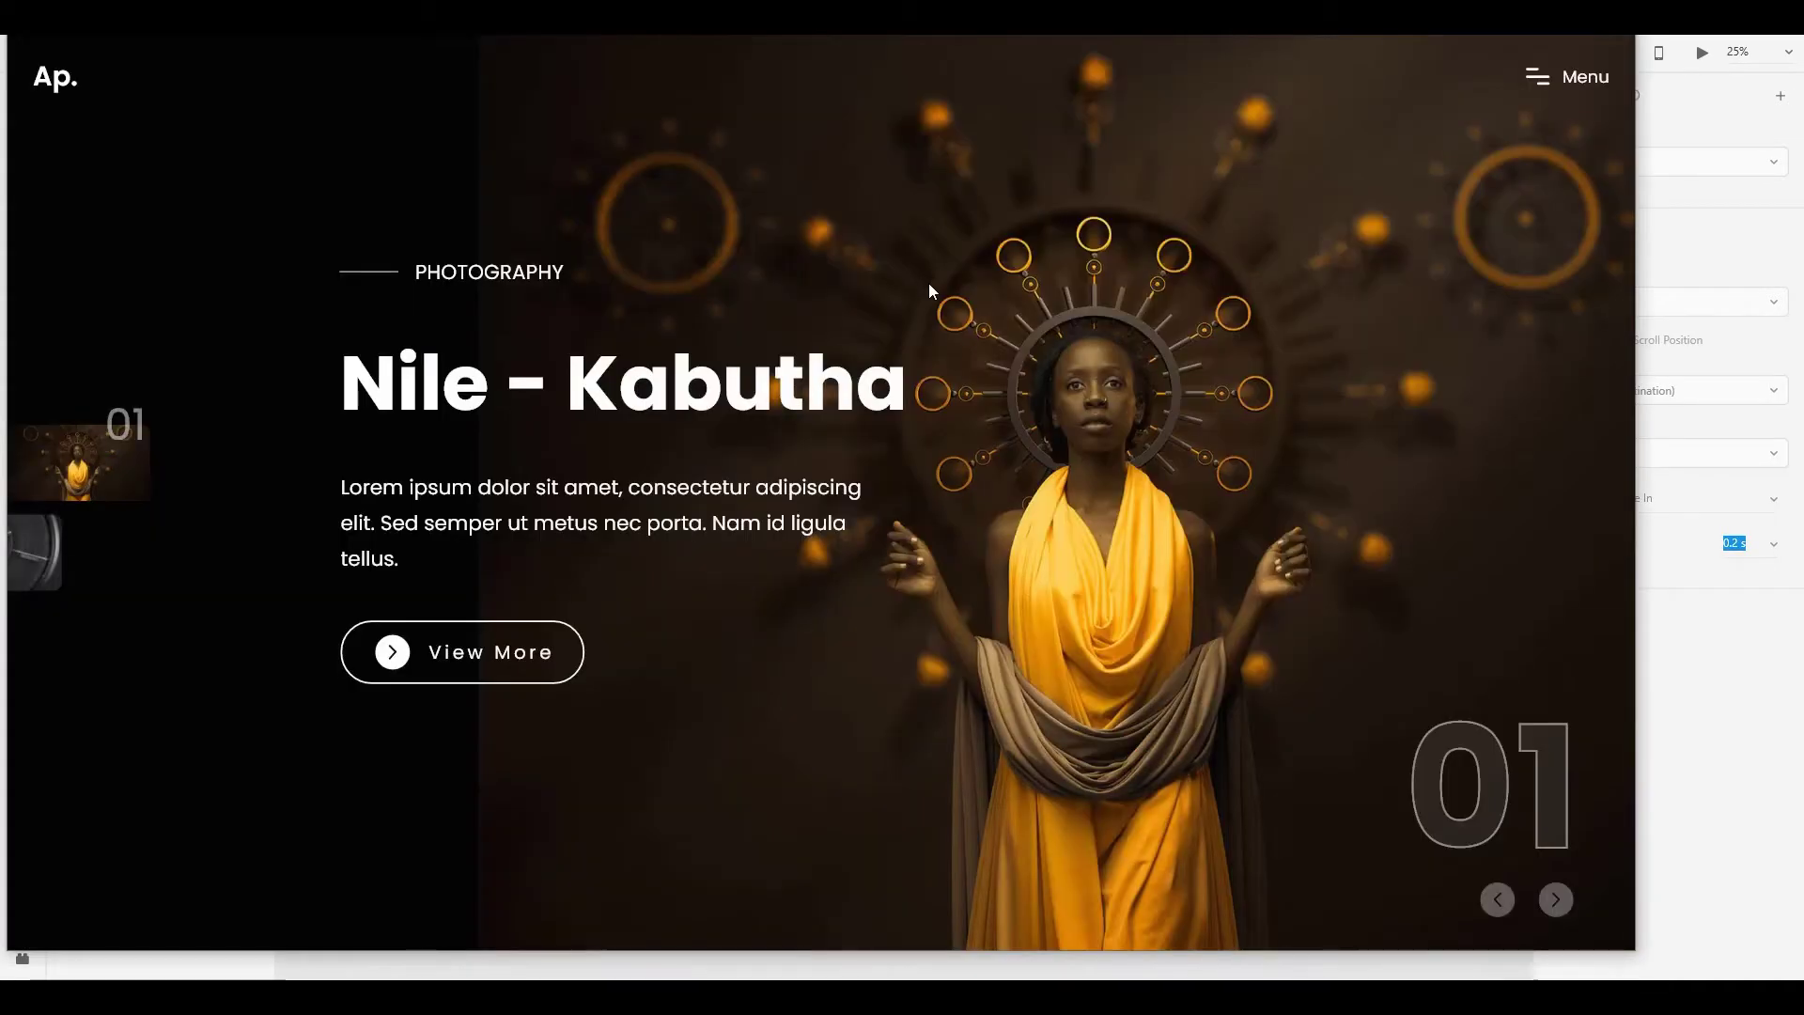
left_click(1598, 79)
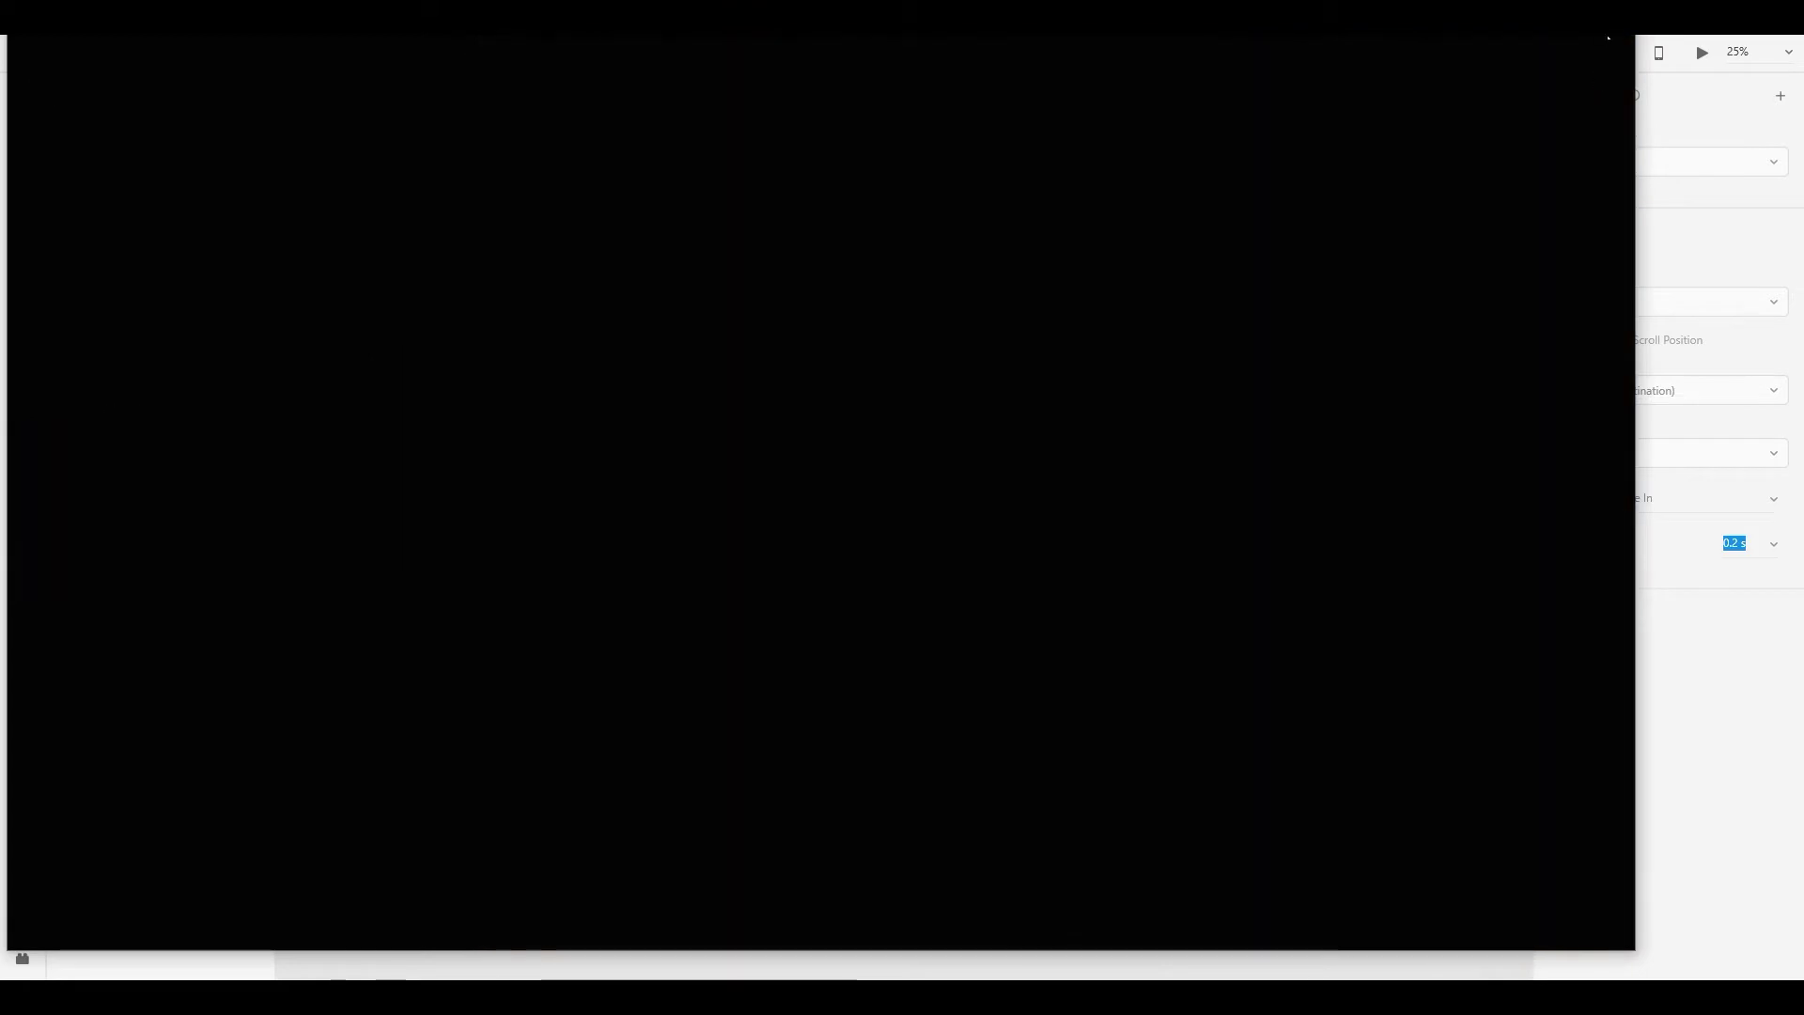
left_click(1608, 38)
Return to design editing and move Banner Slider – 7's vertical guide to about X 249
scroll(1310, 725, "down", 3)
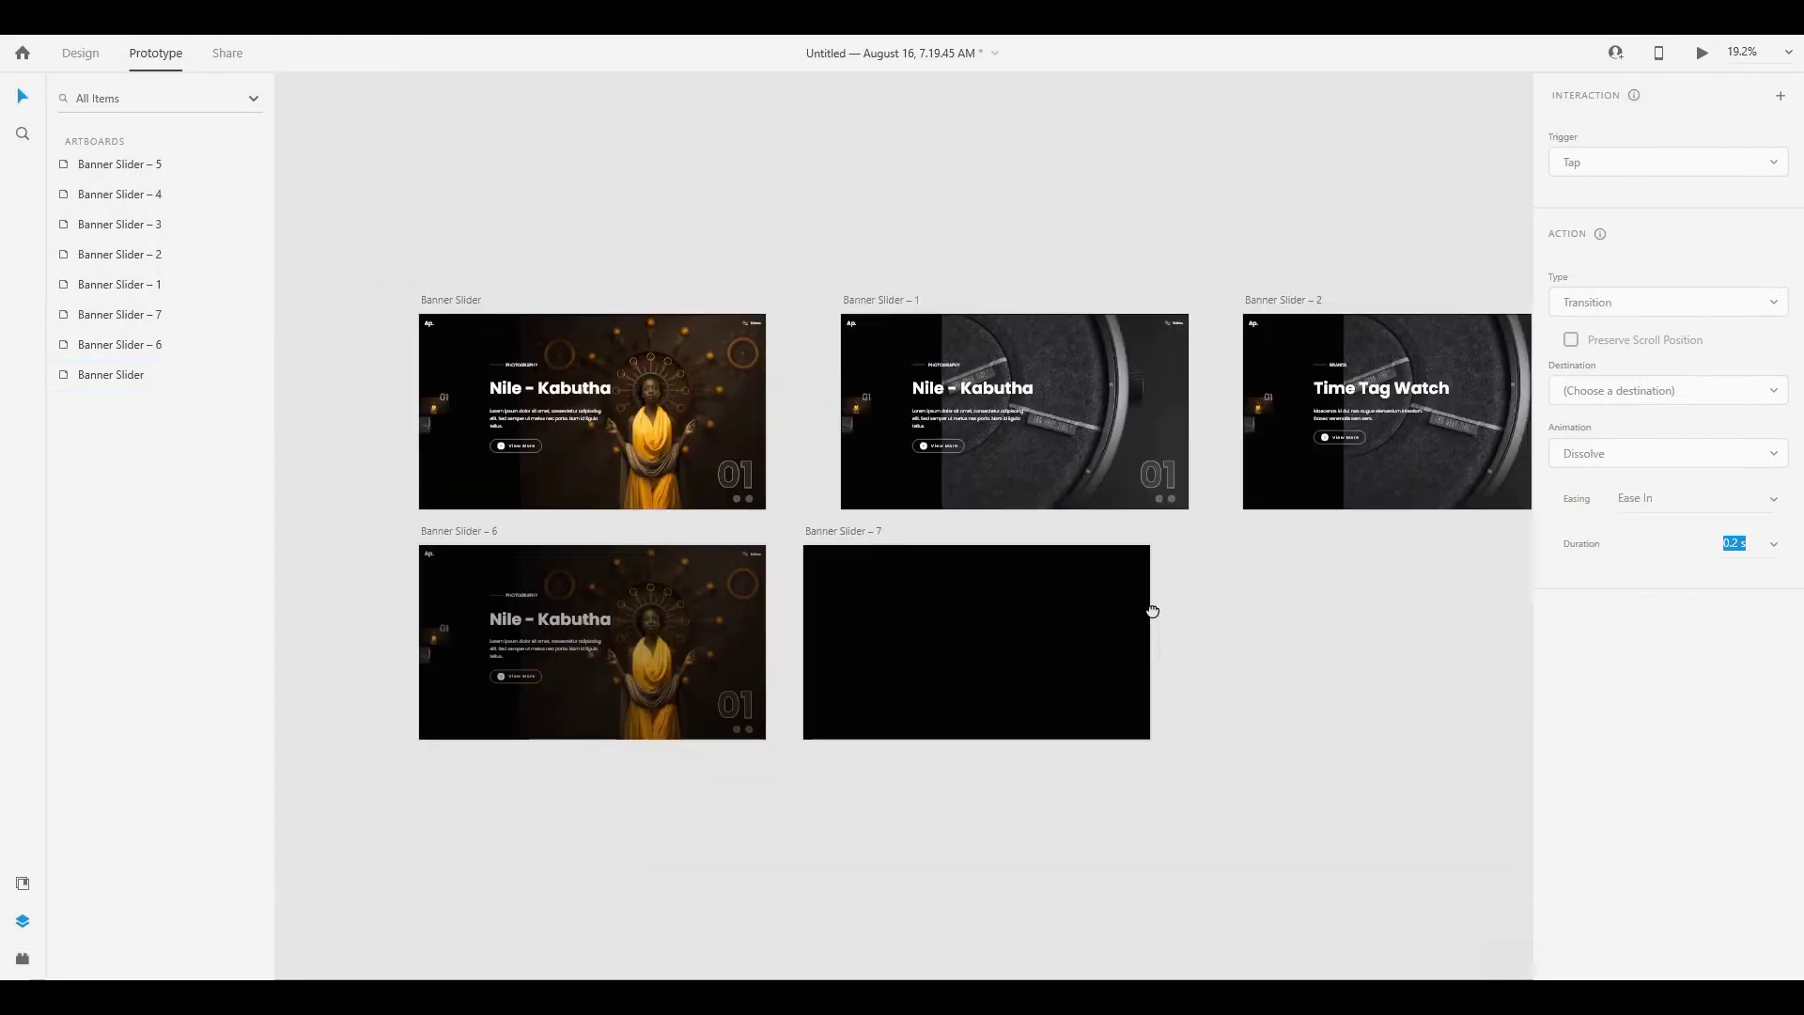
left_click_drag(1152, 612, 1055, 557)
left_click(81, 53)
left_click(749, 487)
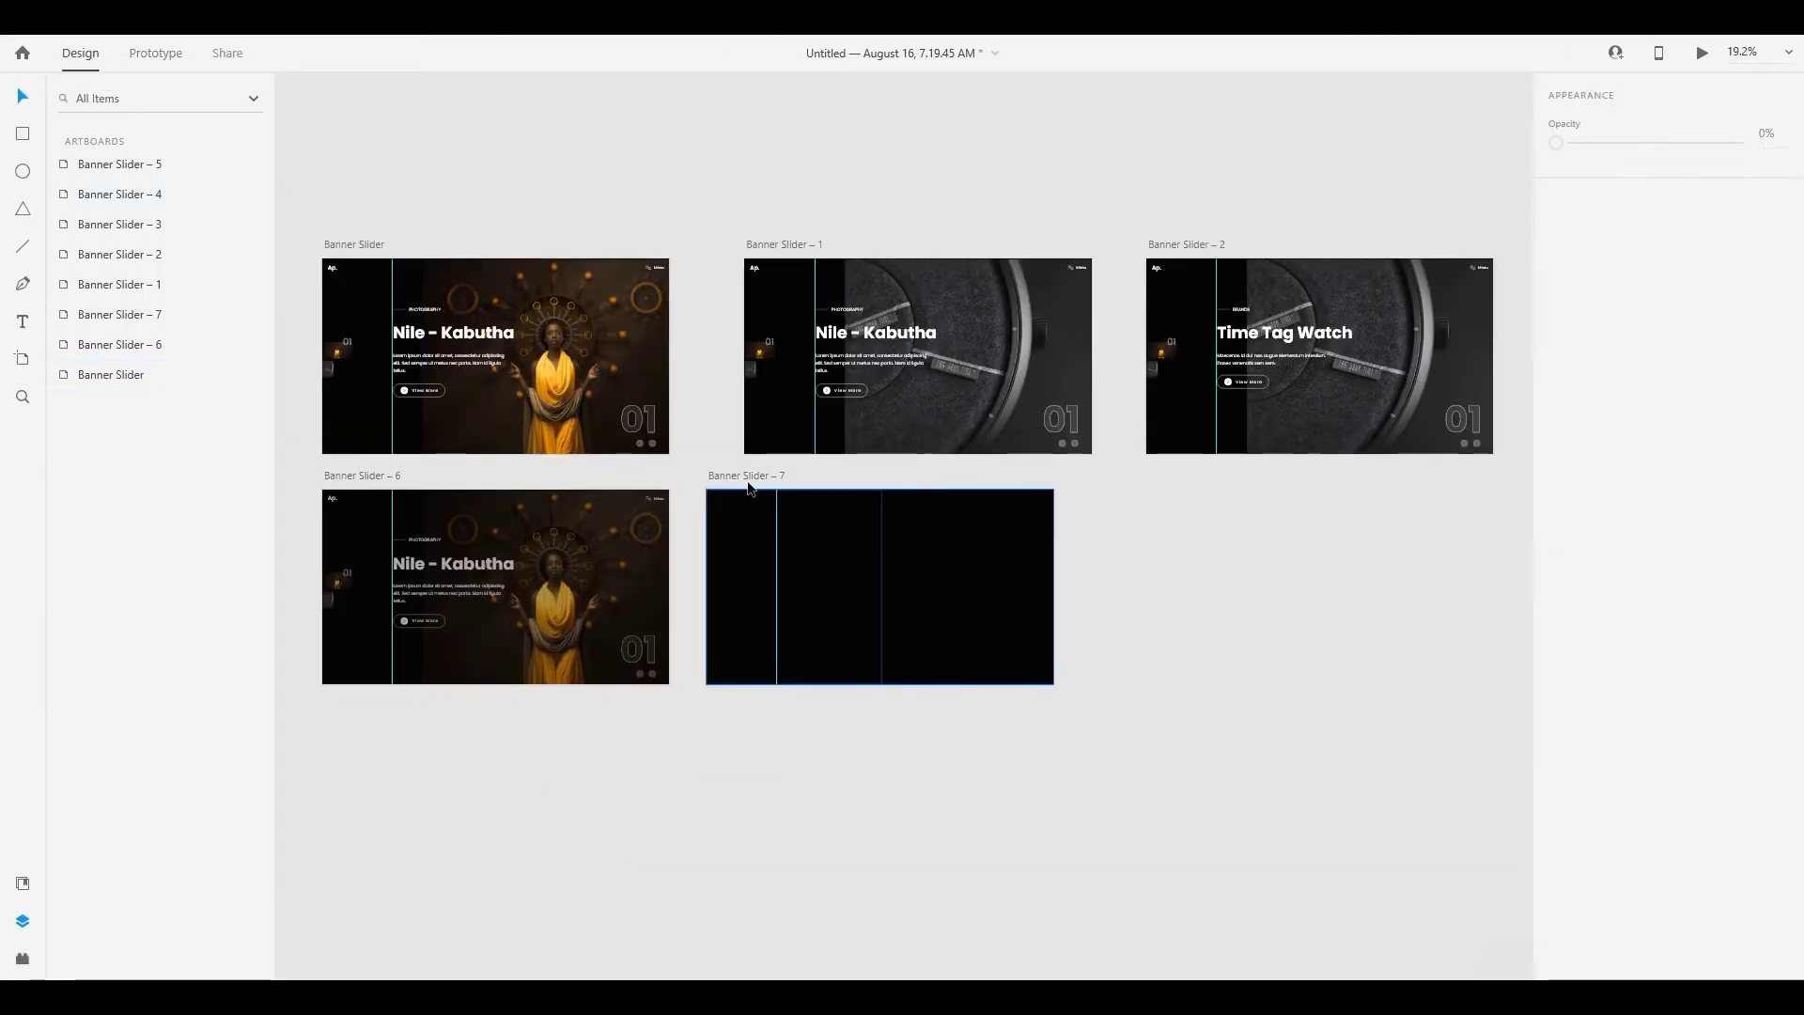
scroll(769, 560, "up", 3)
scroll(769, 556, "down", 1)
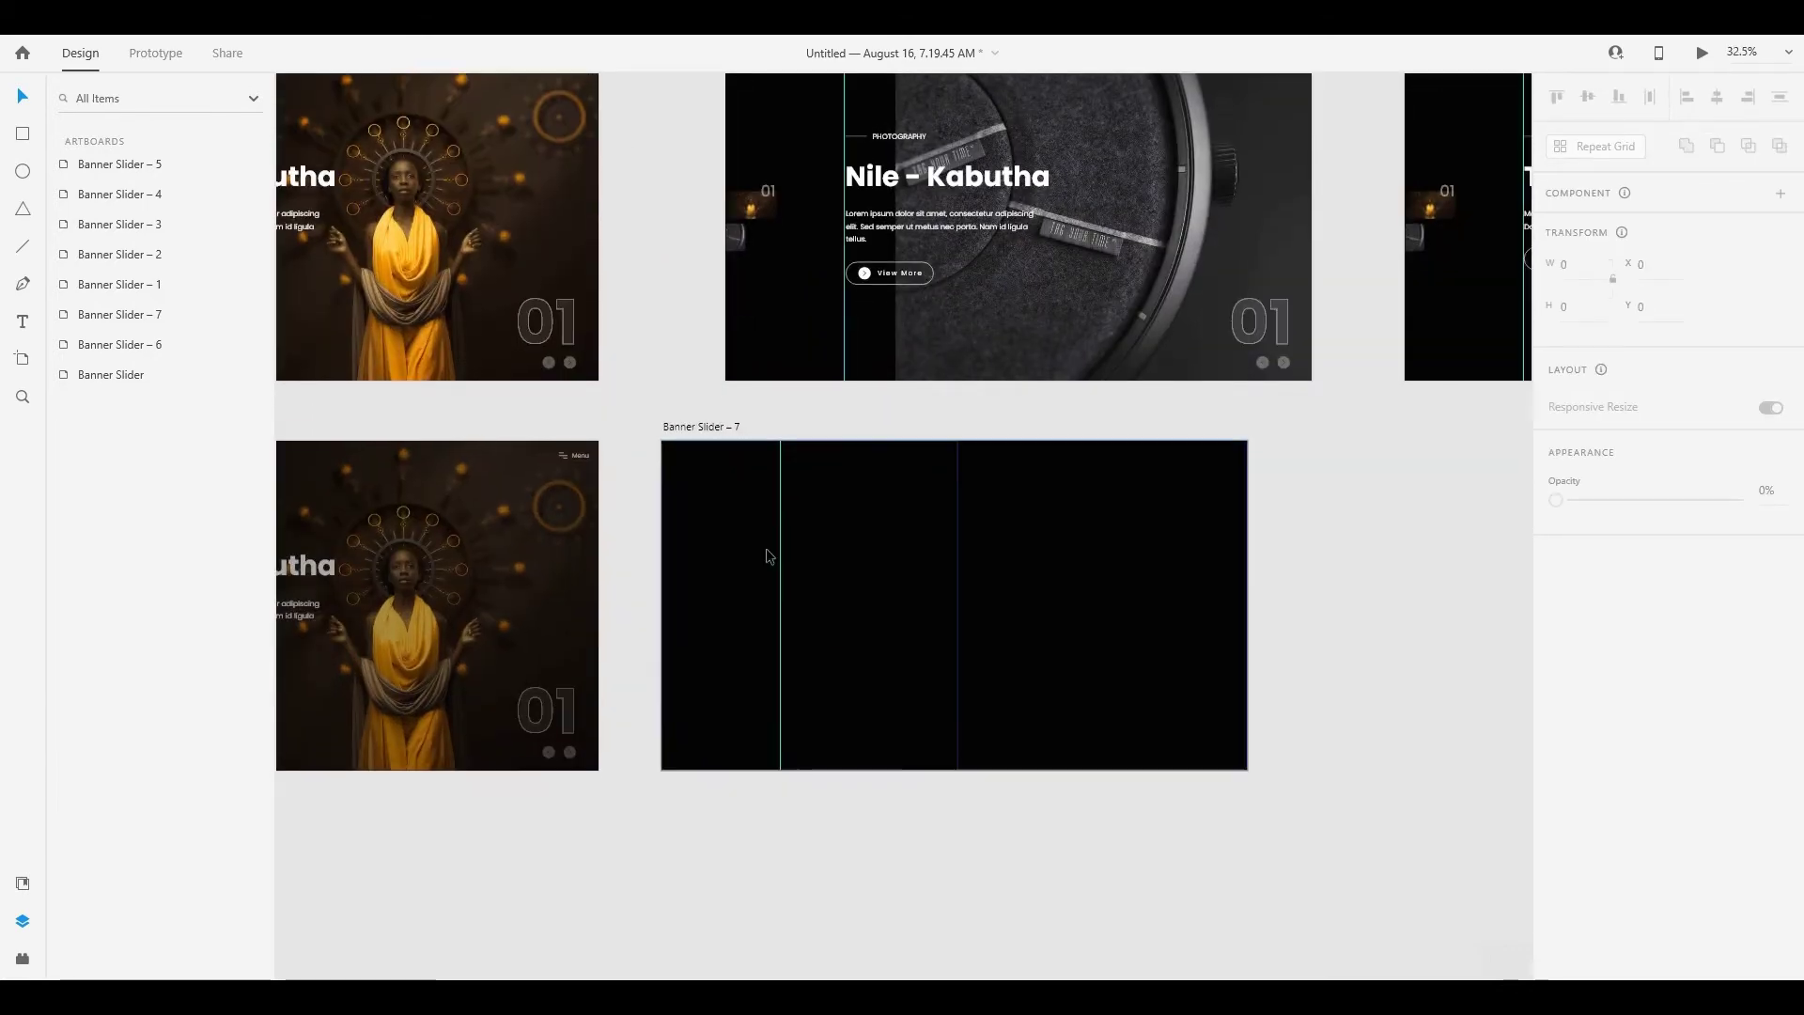
mouse_move(783, 566)
left_mouse_down()
mouse_move(740, 561)
mouse_move(719, 617)
mouse_move(750, 554)
left_mouse_up()
key("ctrl+semicolon")
Add a white "Home" text in Poppins SemiBold, size 55, aligned to the guide in the upper part of Banner Slider – 7
scroll(724, 615, "up", 3)
key("t")
left_click(776, 451)
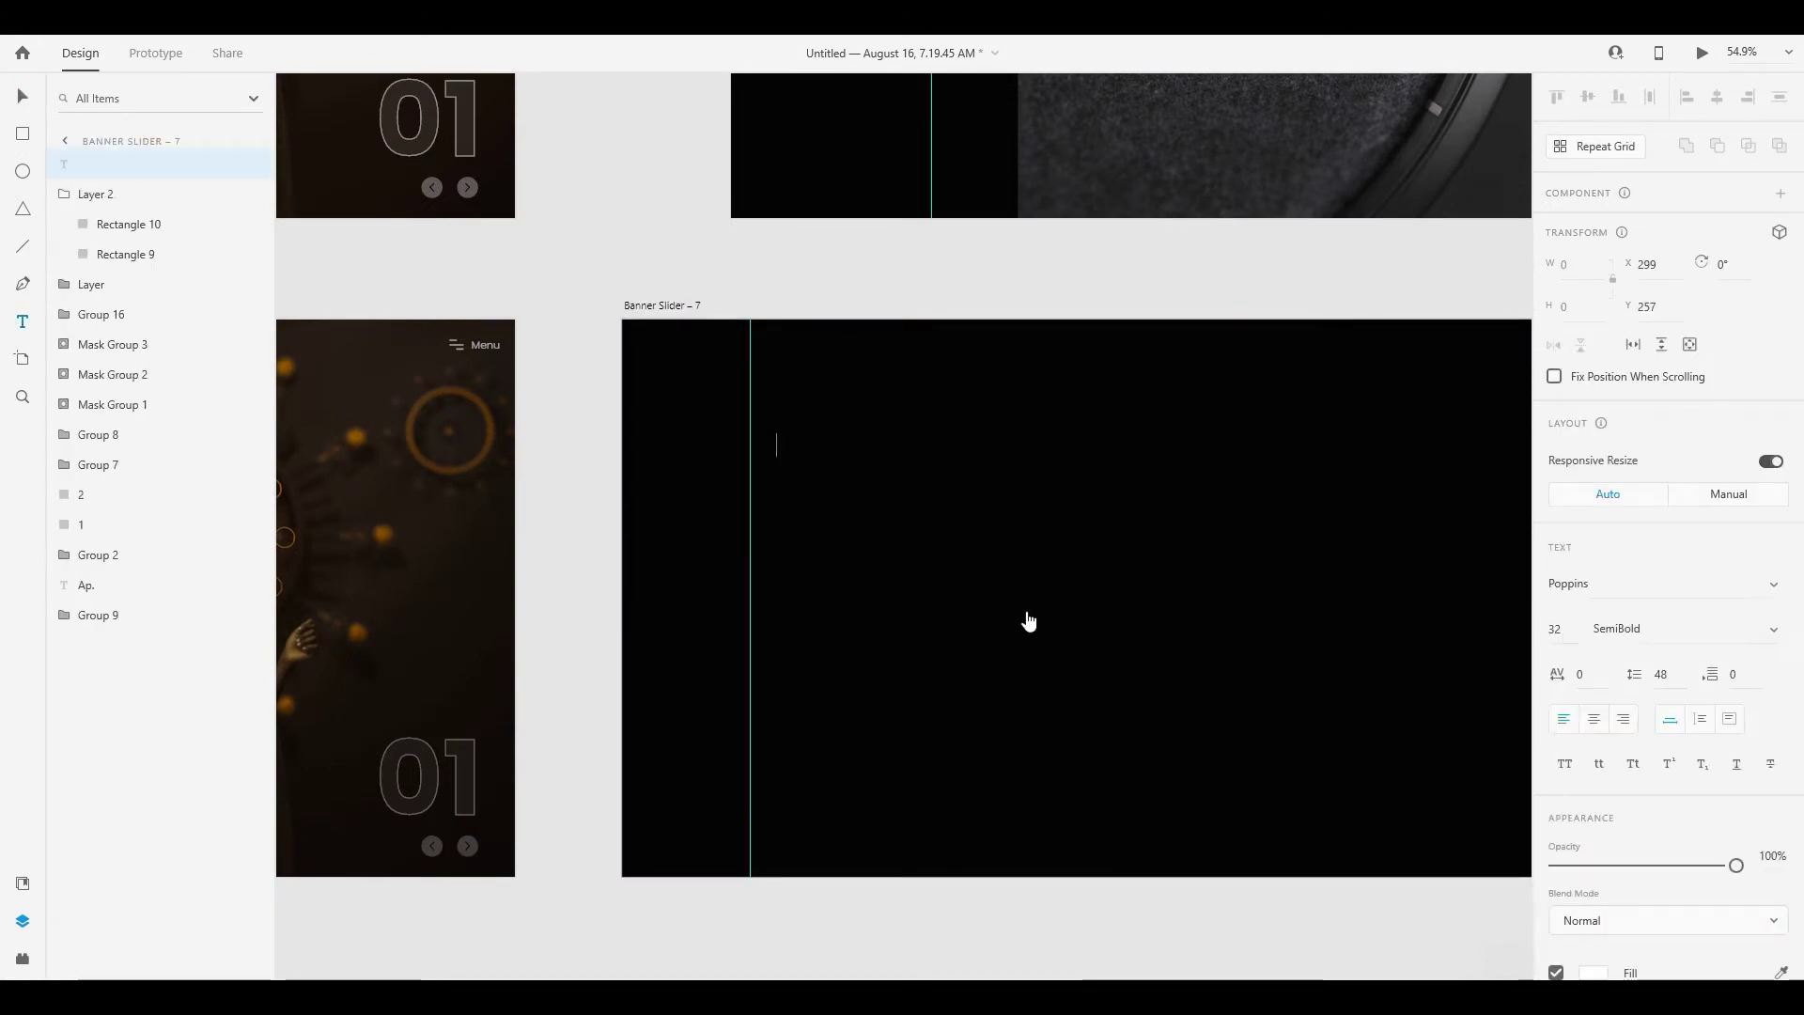
type("Home")
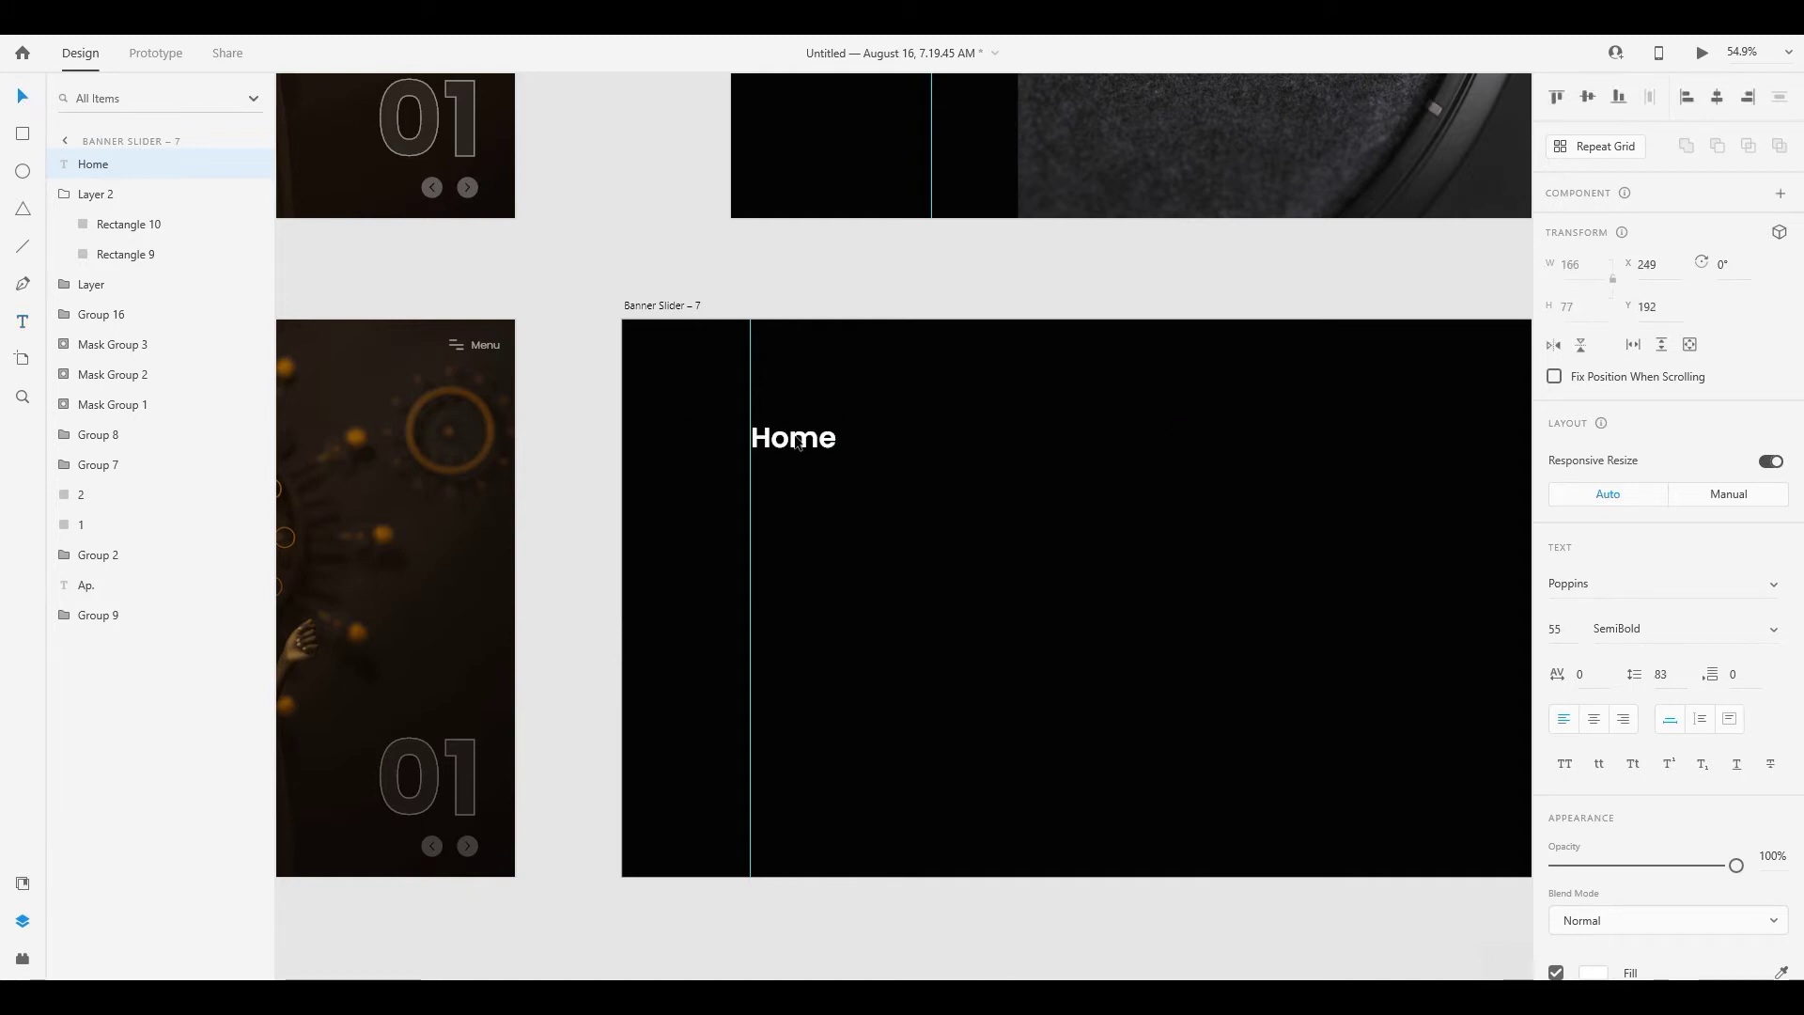
Duplicate the Home text below itself and change the copy to "About Us"
left_click_drag(798, 443, 798, 488)
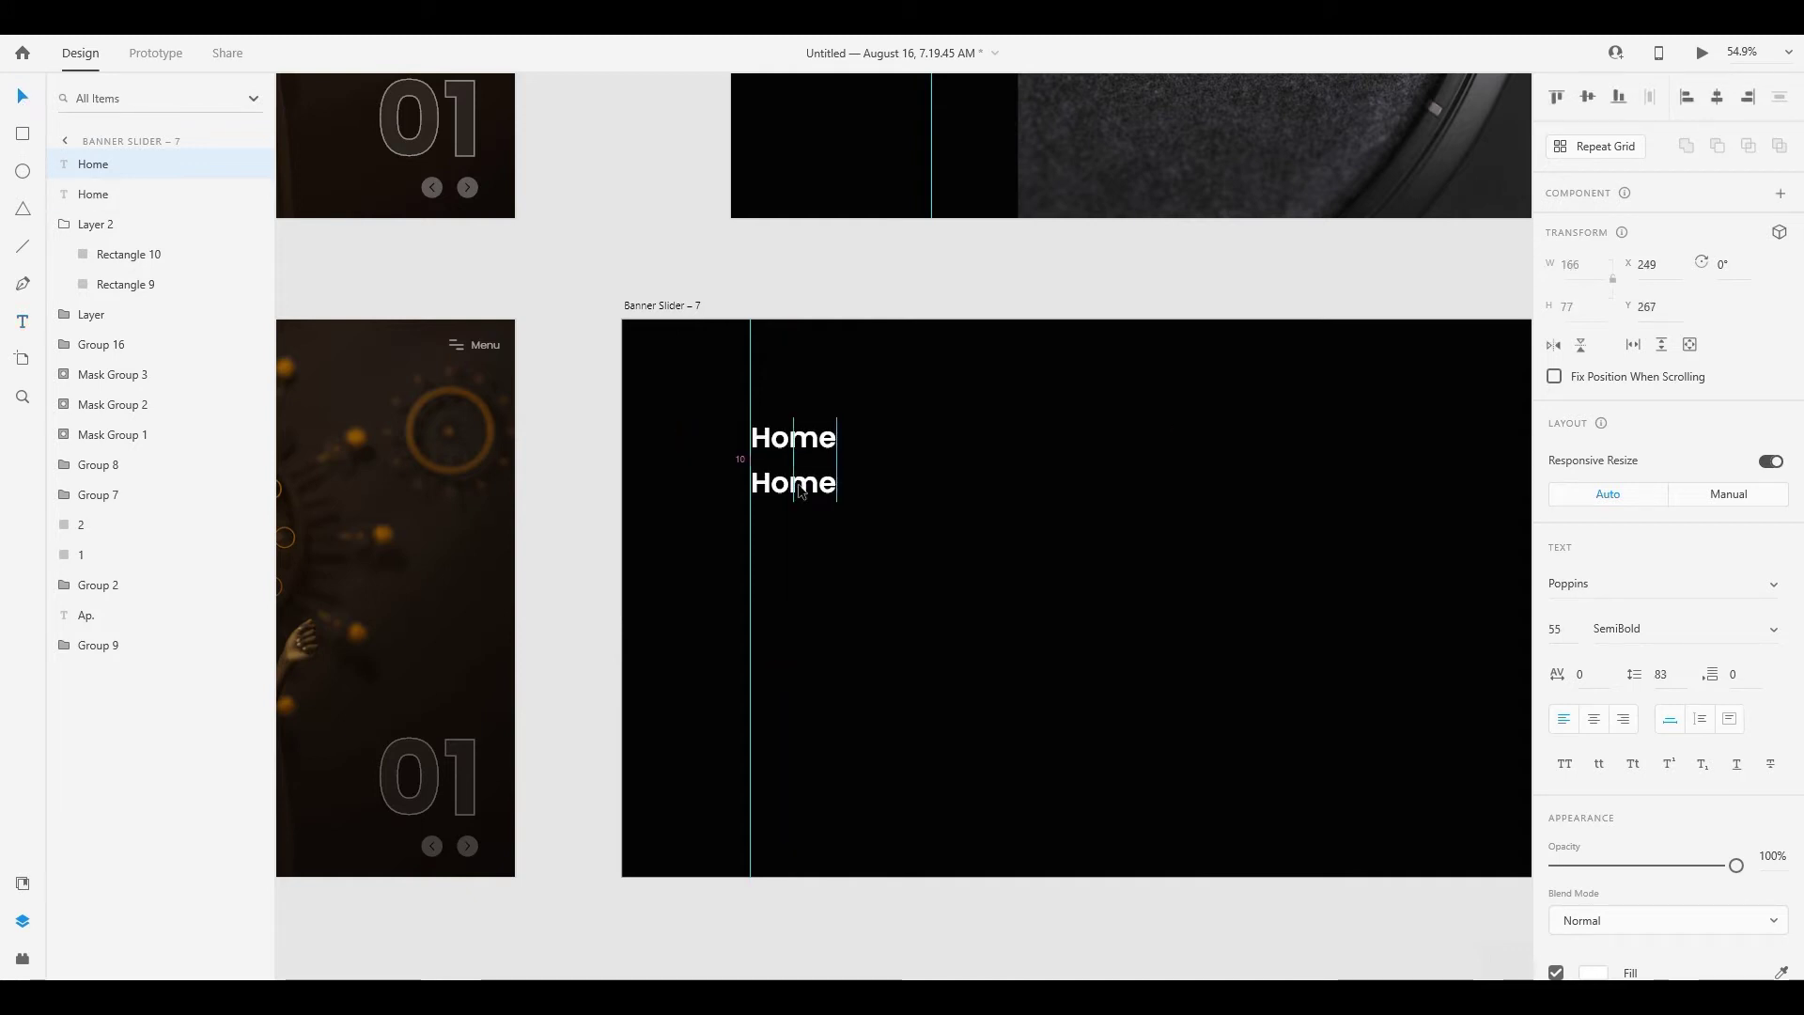
double_click(797, 489)
key("BackSpace")
type("About U")
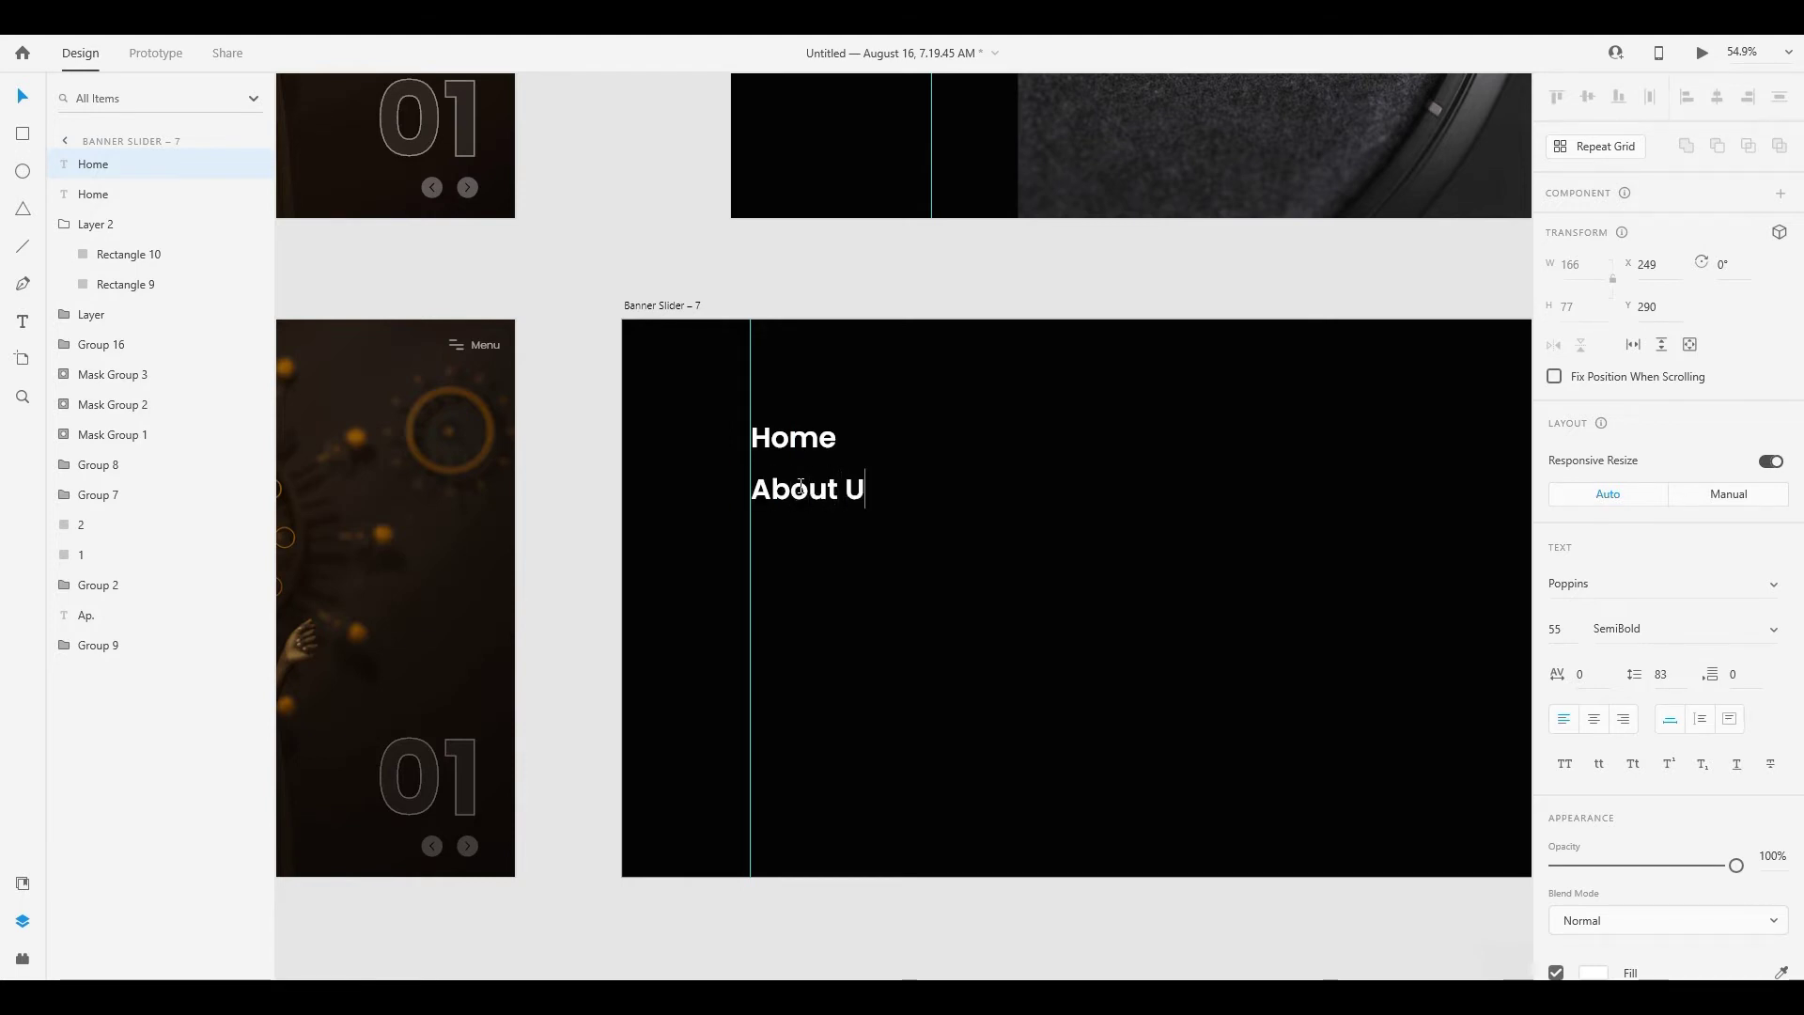
type("d")
key("Escape")
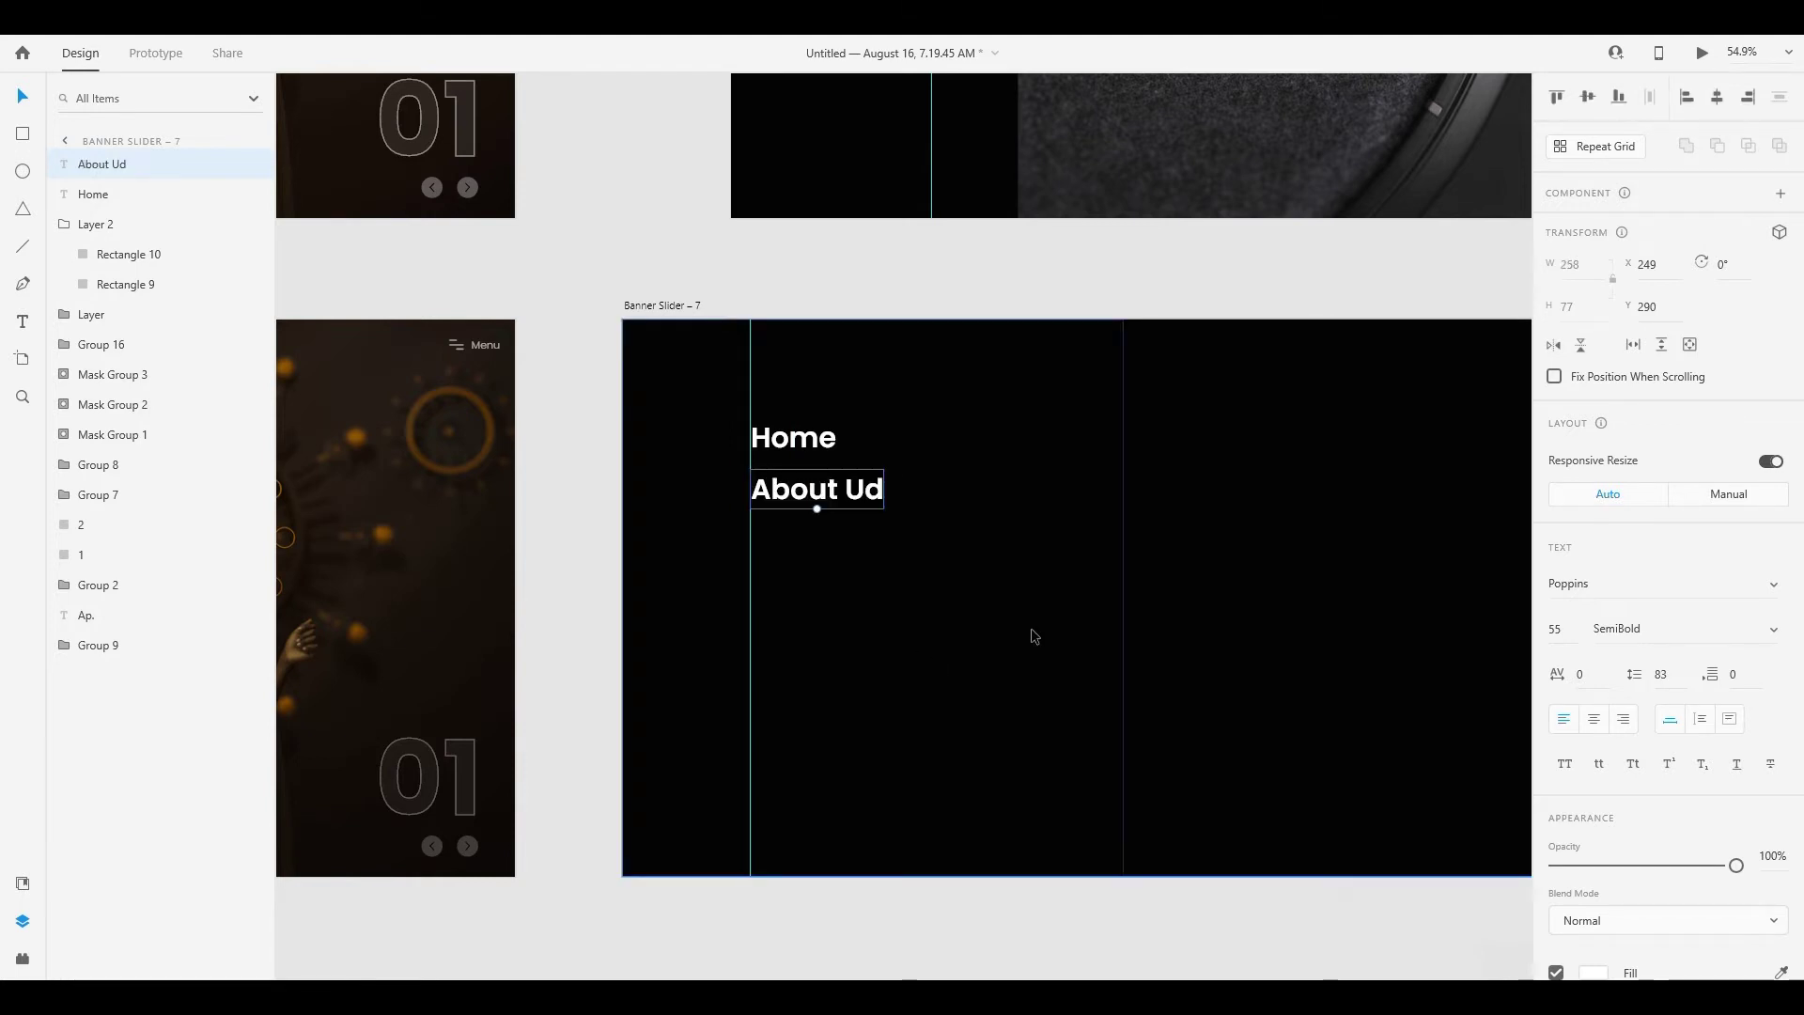
double_click(868, 496)
key("Right")
key("BackSpace")
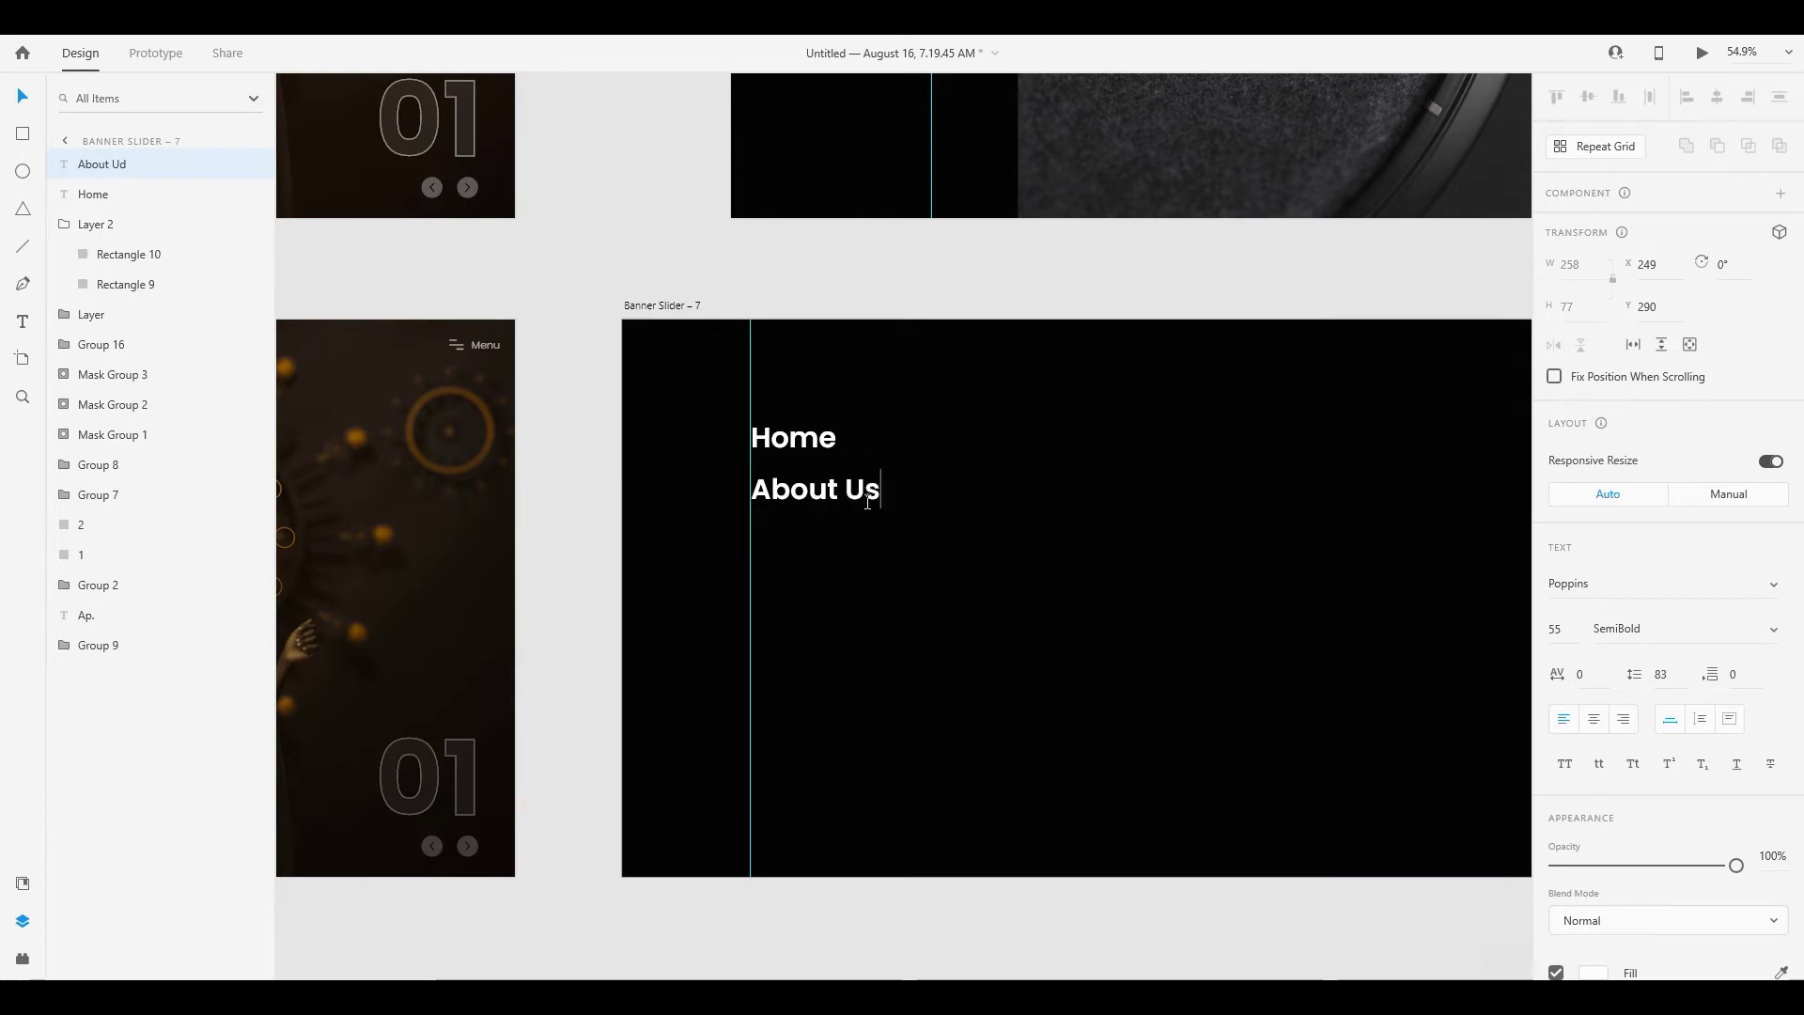
key("Escape")
Duplicate the About Us text below itself at Y 390 and change the copy to "Blog"
left_click_drag(812, 484, 811, 542, "alt")
double_click(814, 547)
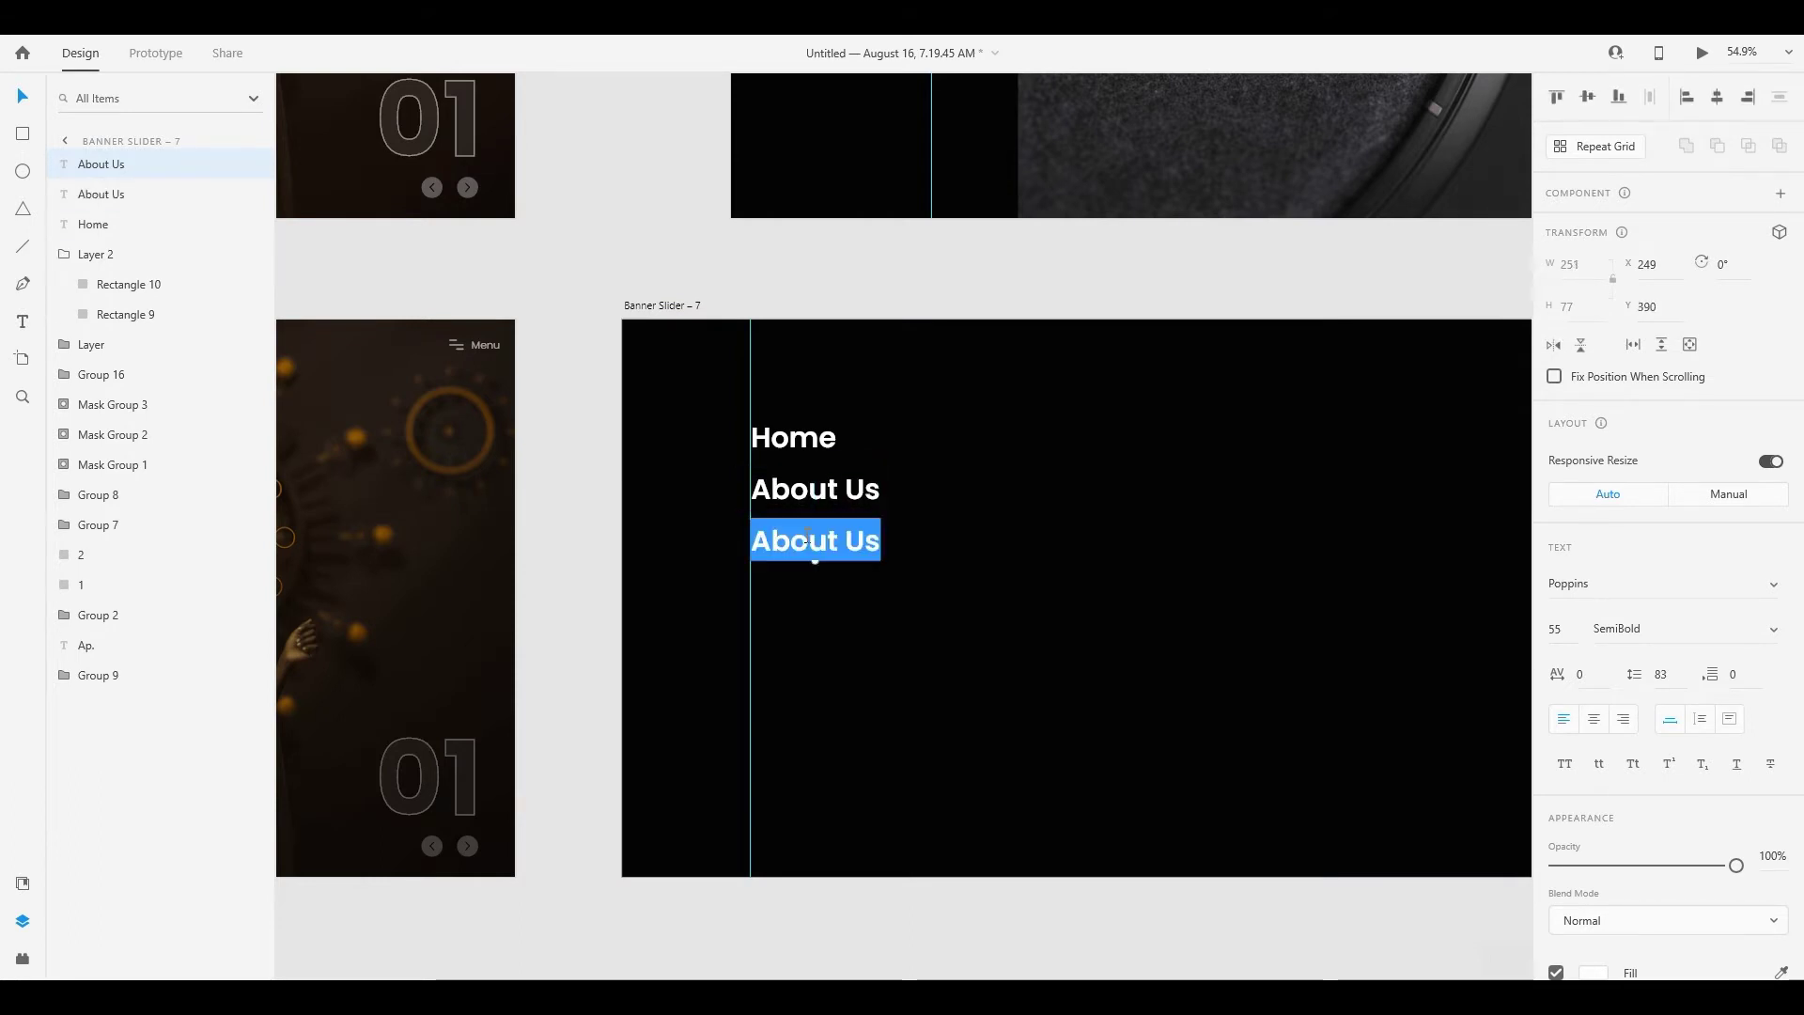
key("BackSpace")
type("Blog")
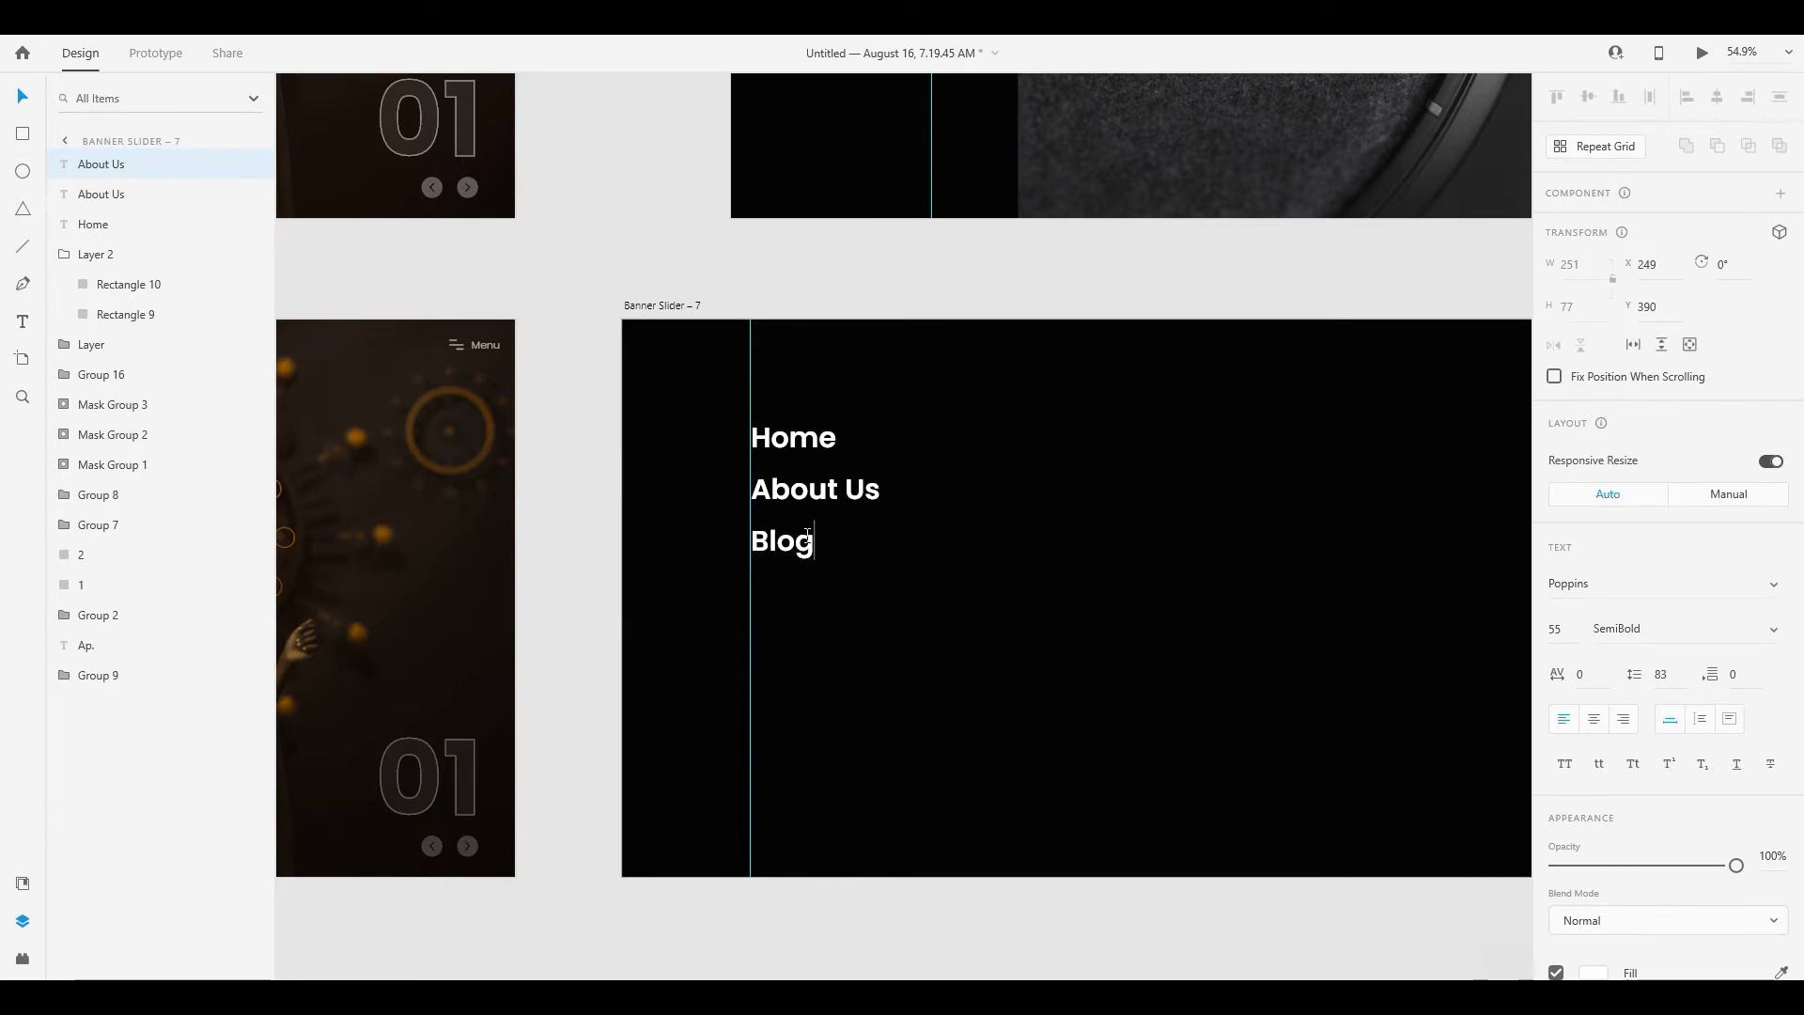
key("Escape")
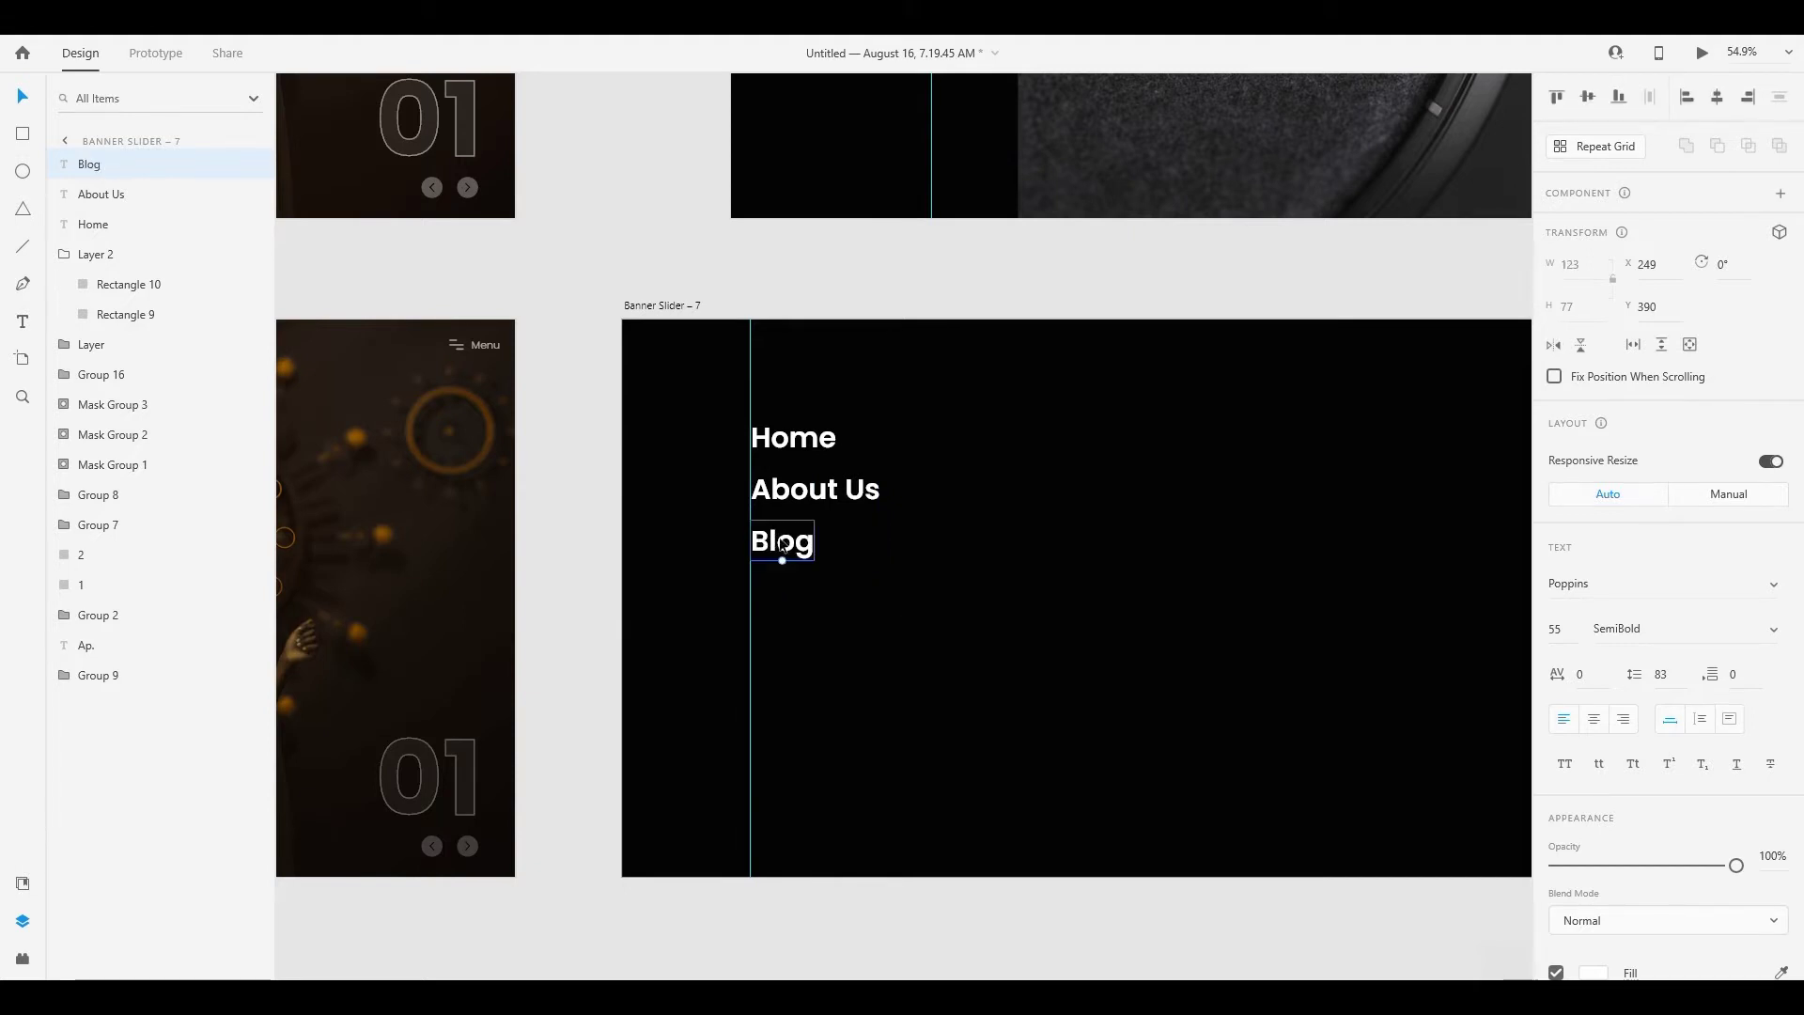
Duplicate the Blog text below itself at Y 490 and change the copy to "Content"
left_click_drag(783, 545, 782, 596)
double_click(785, 594)
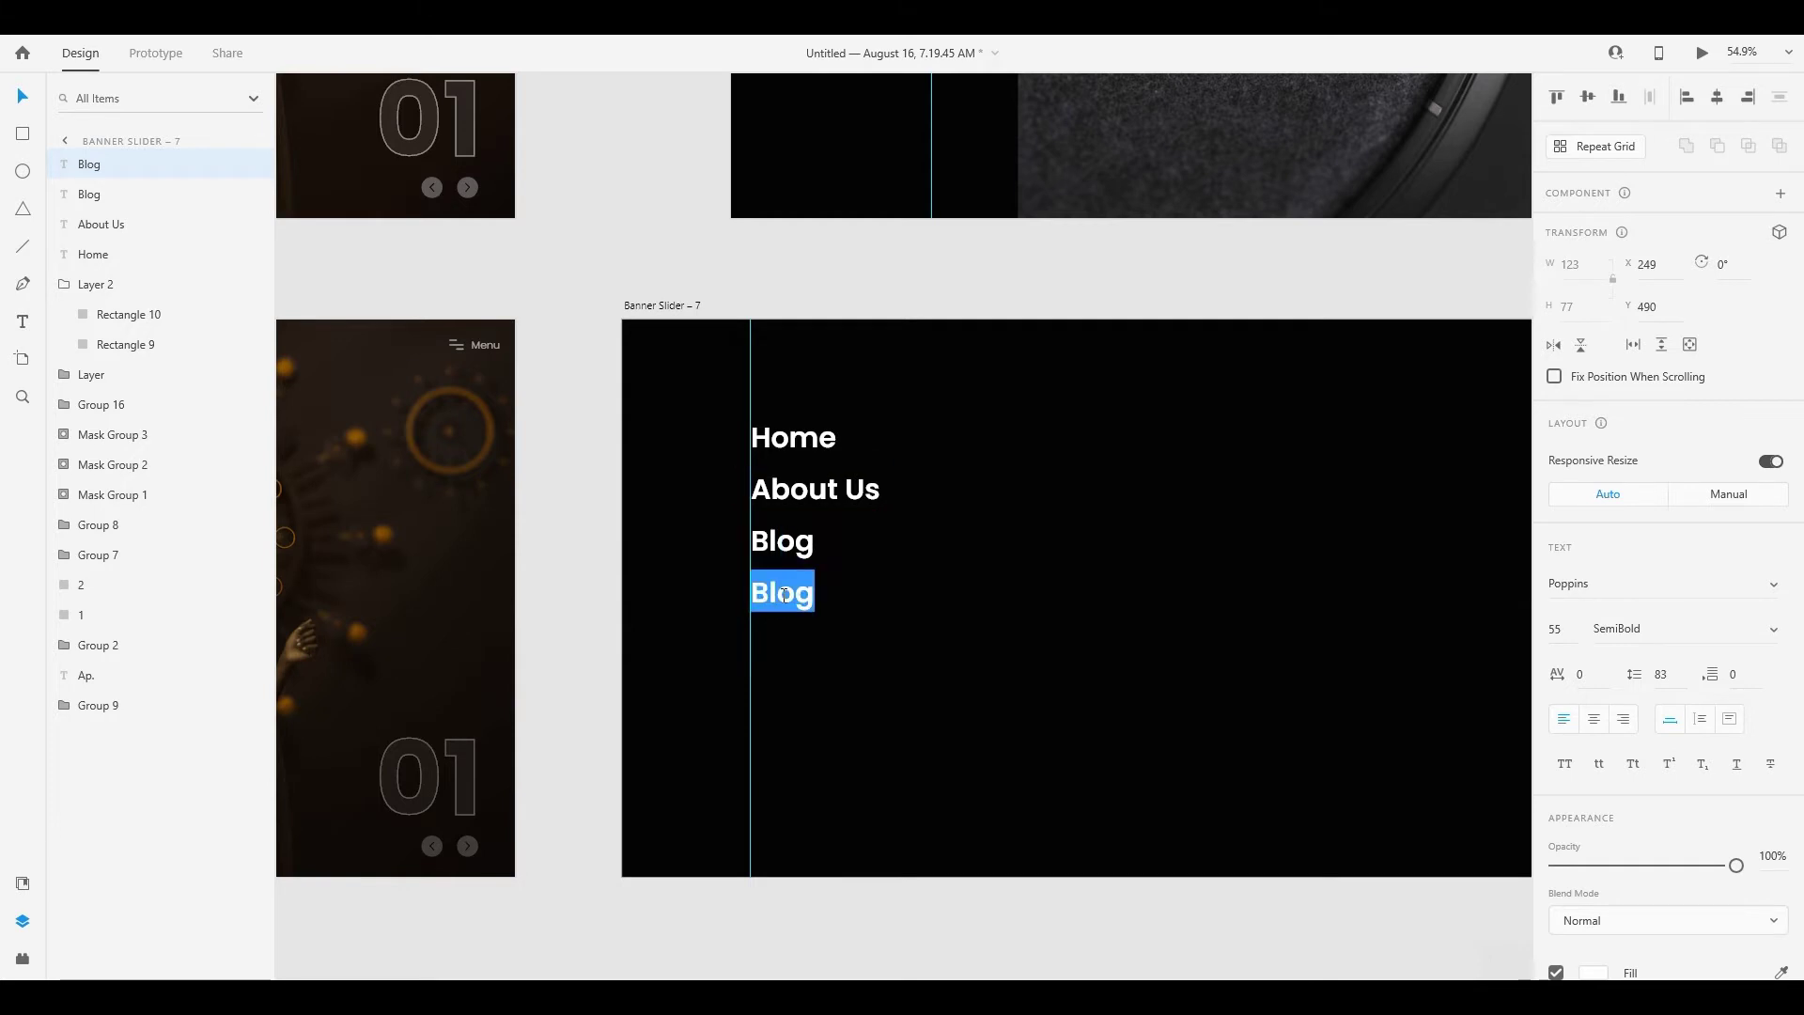
key("BackSpace")
type("Conta")
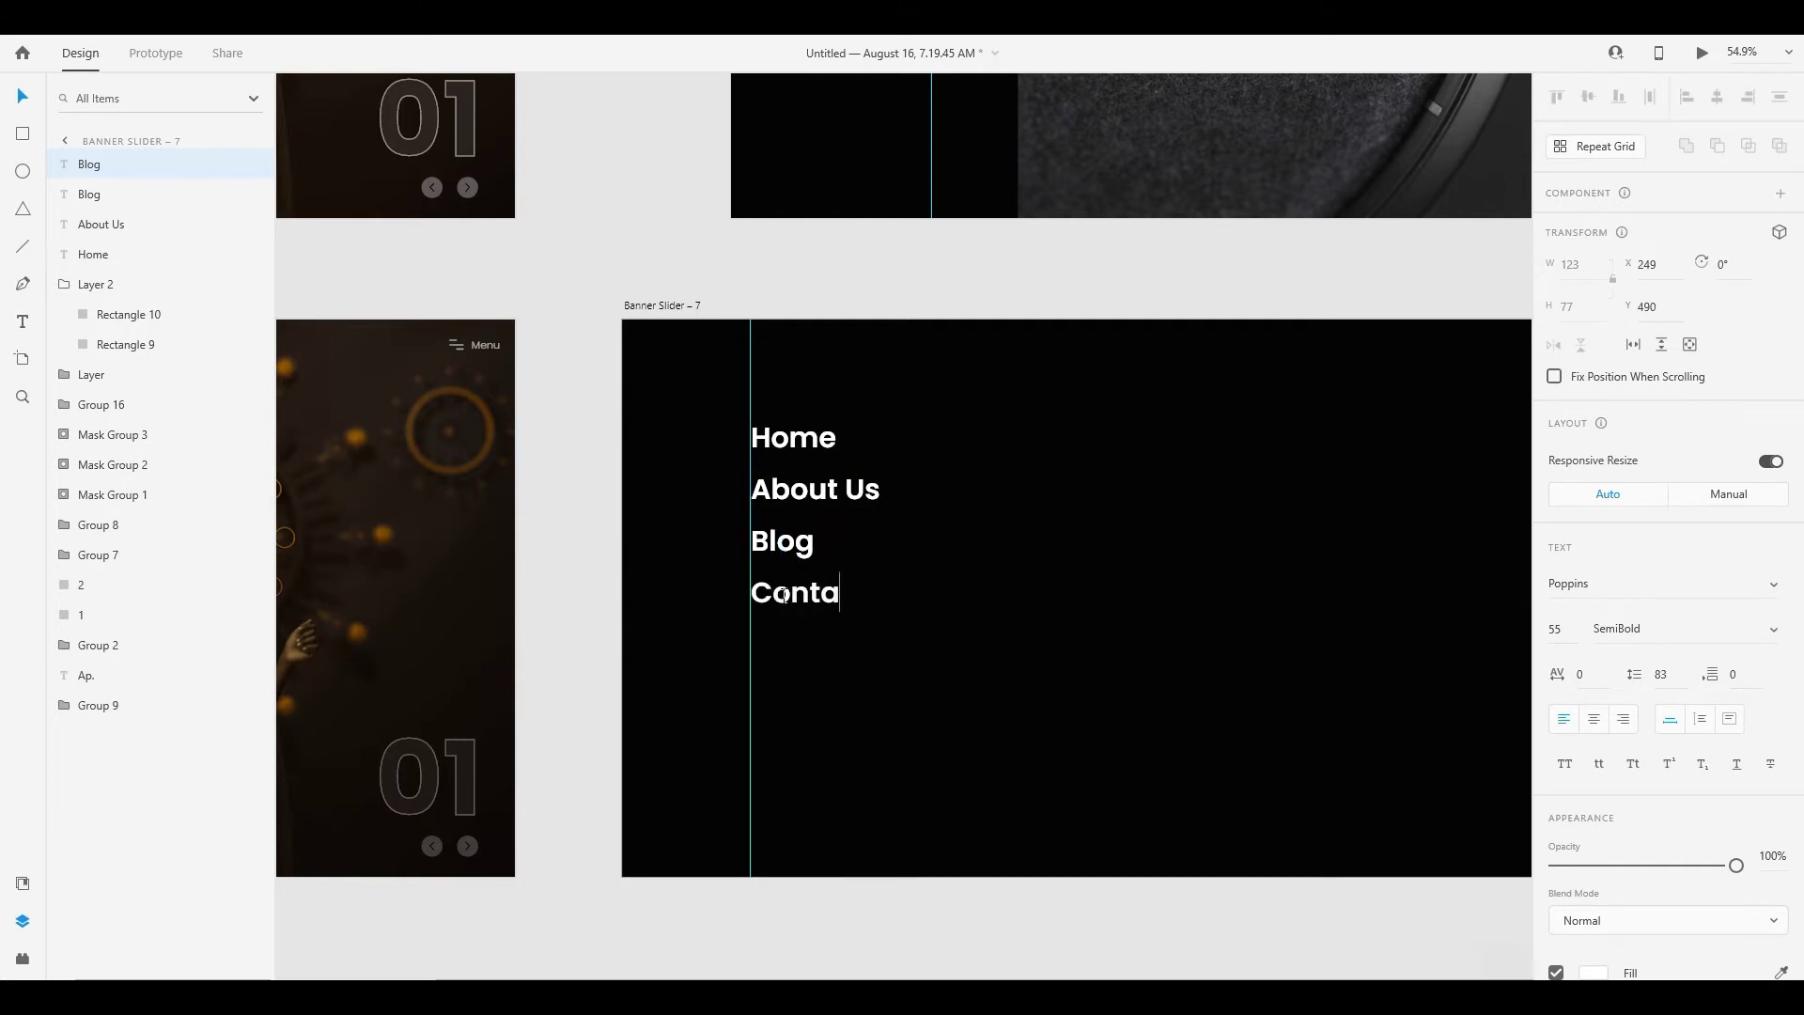
type("nt")
key("BackSpace")
key("BackSpace")
type("rny")
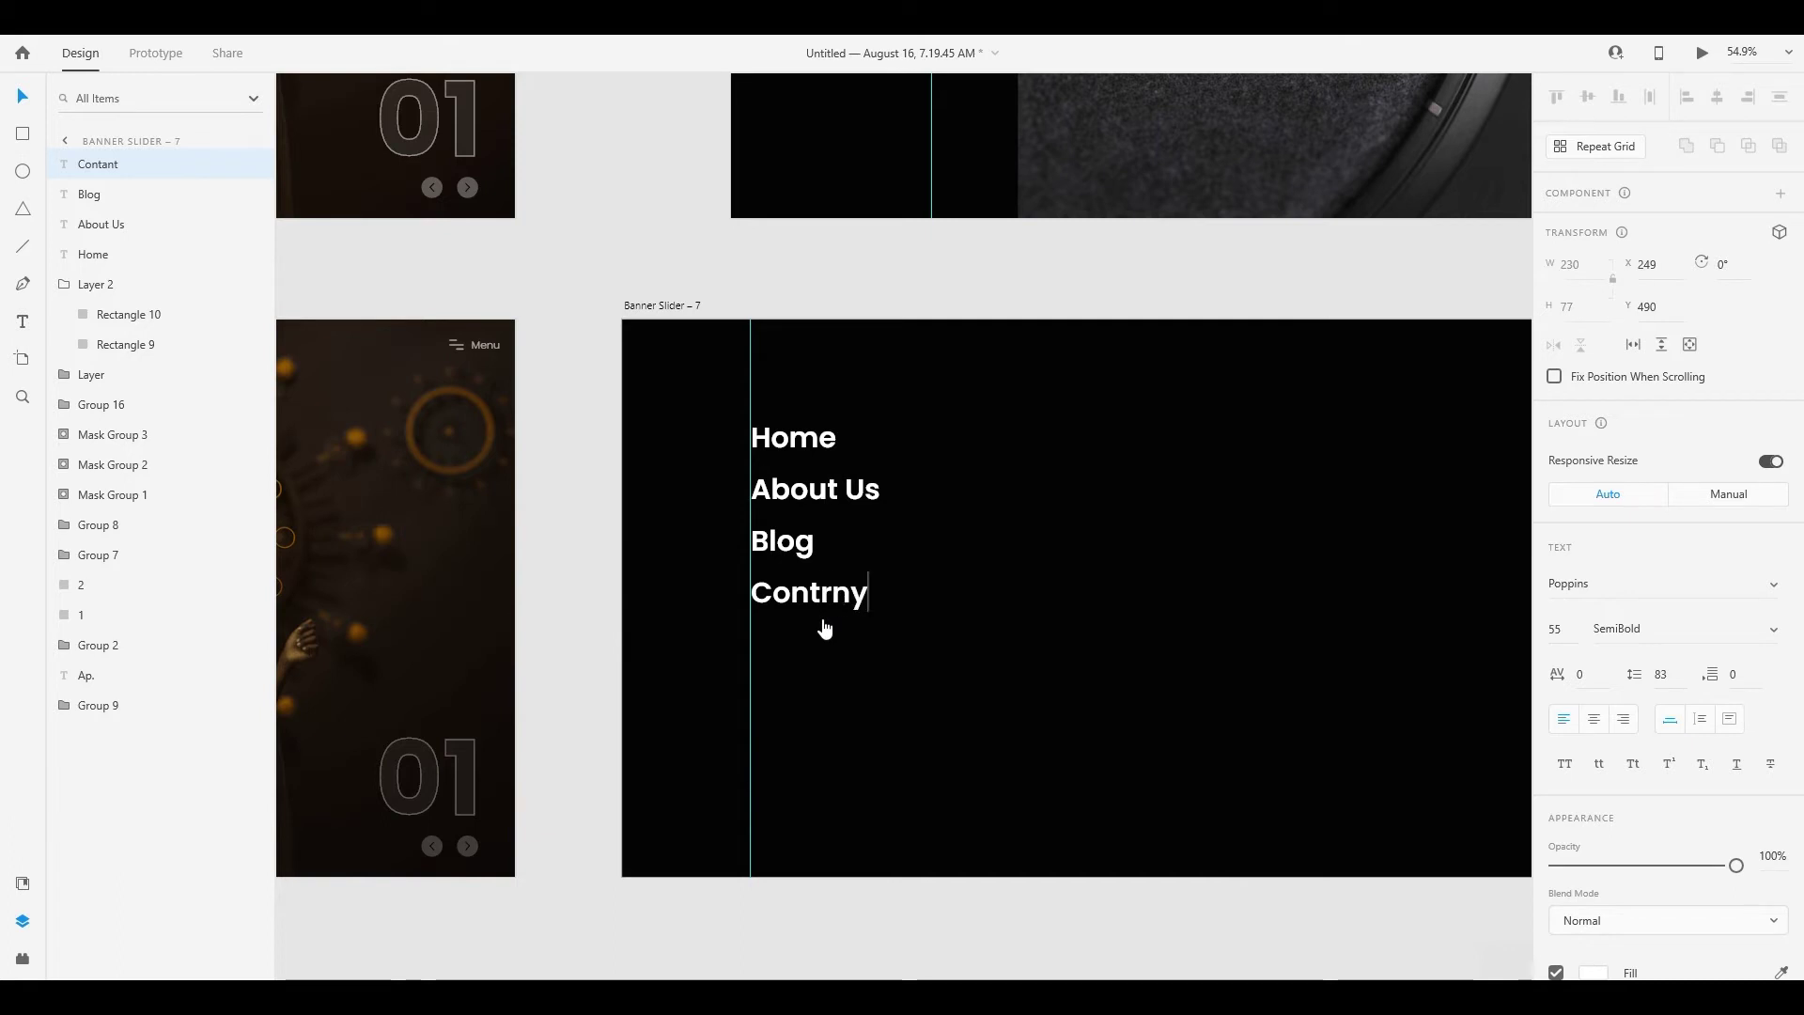
key("BackSpace")
type("nt")
key("Escape")
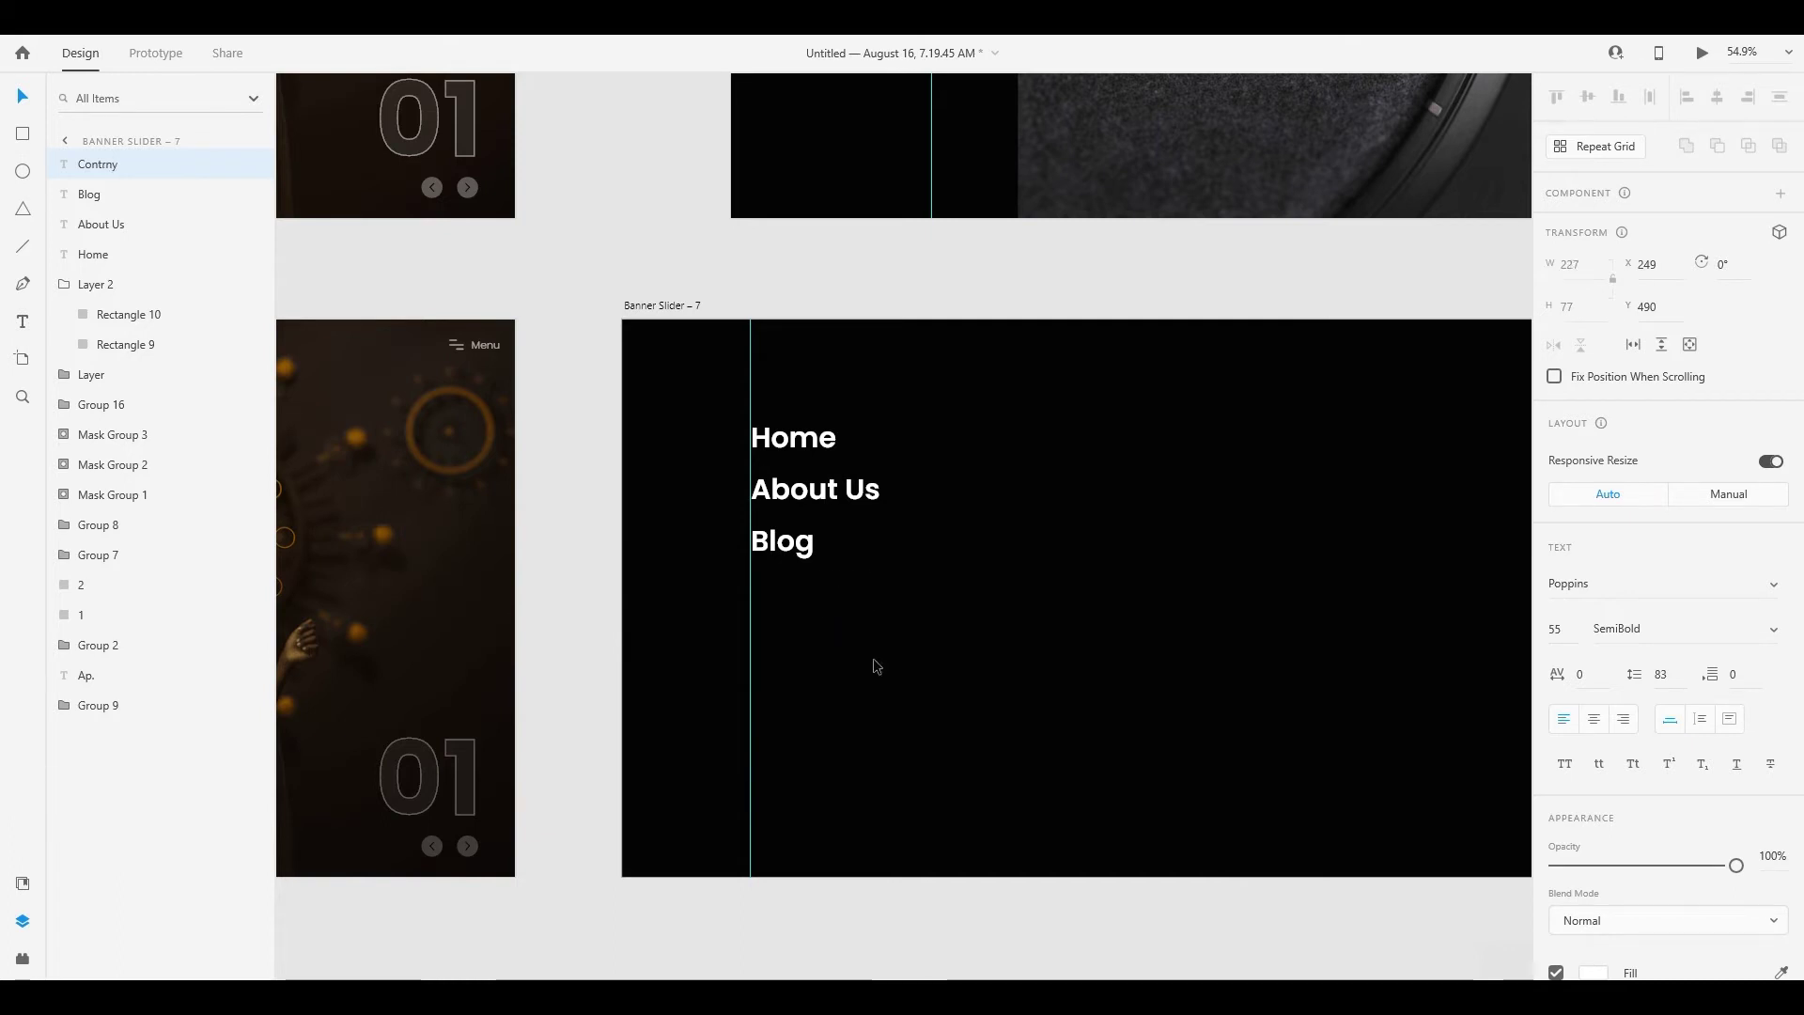
Duplicate the Content text and place the copy below it at Y 590
key("ctrl+d")
left_click_drag(842, 641, 839, 653)
double_click(837, 650)
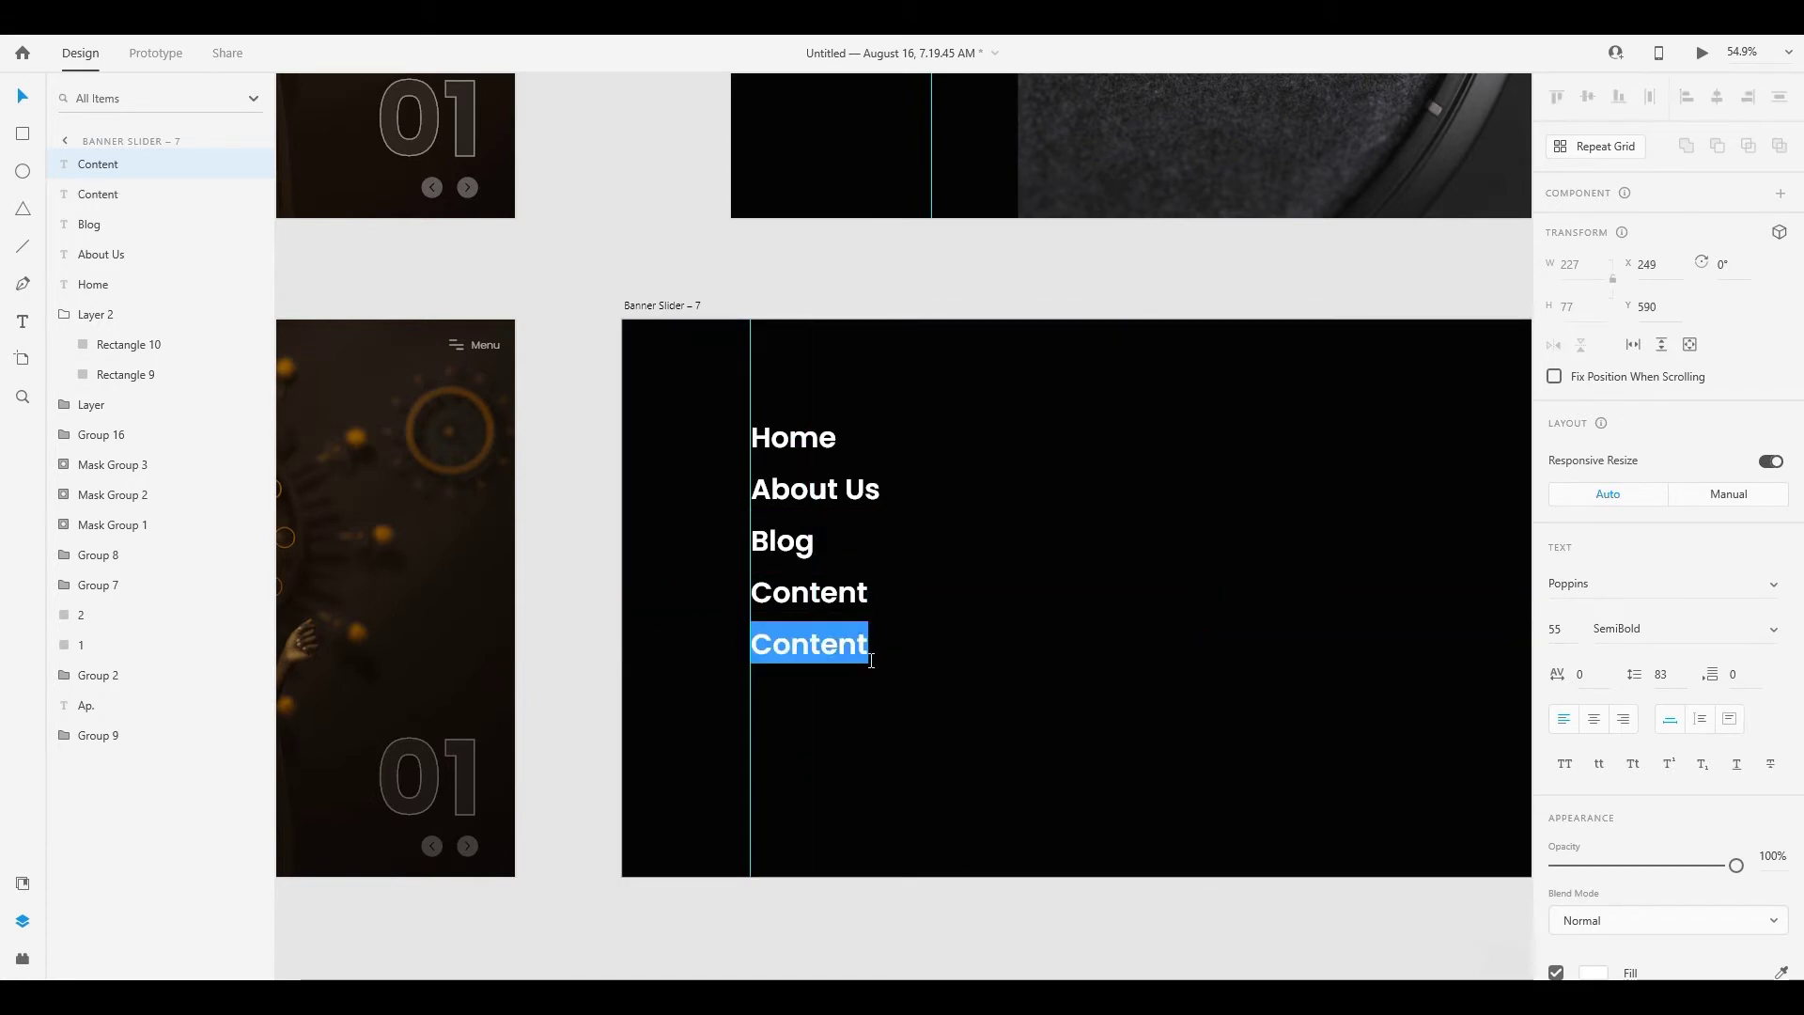
key("BackSpace")
key("ctrl+z")
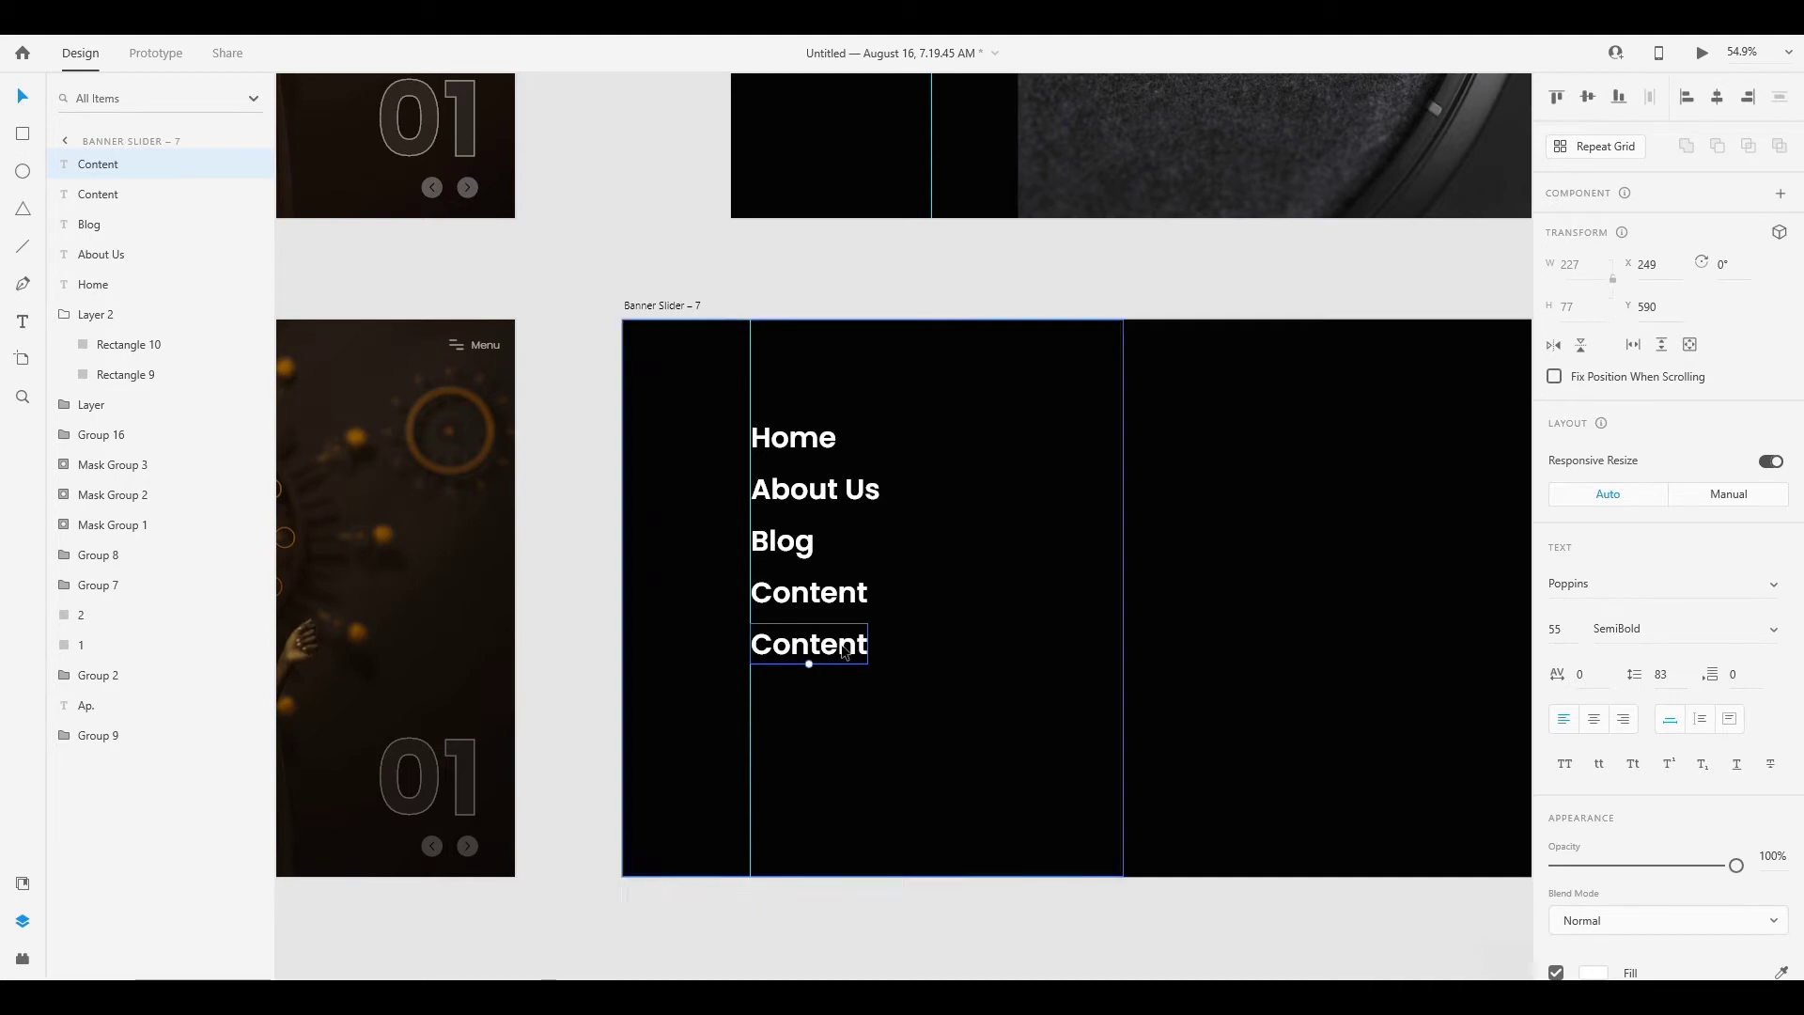
double_click(837, 650)
key("BackSpace")
key("ctrl+z")
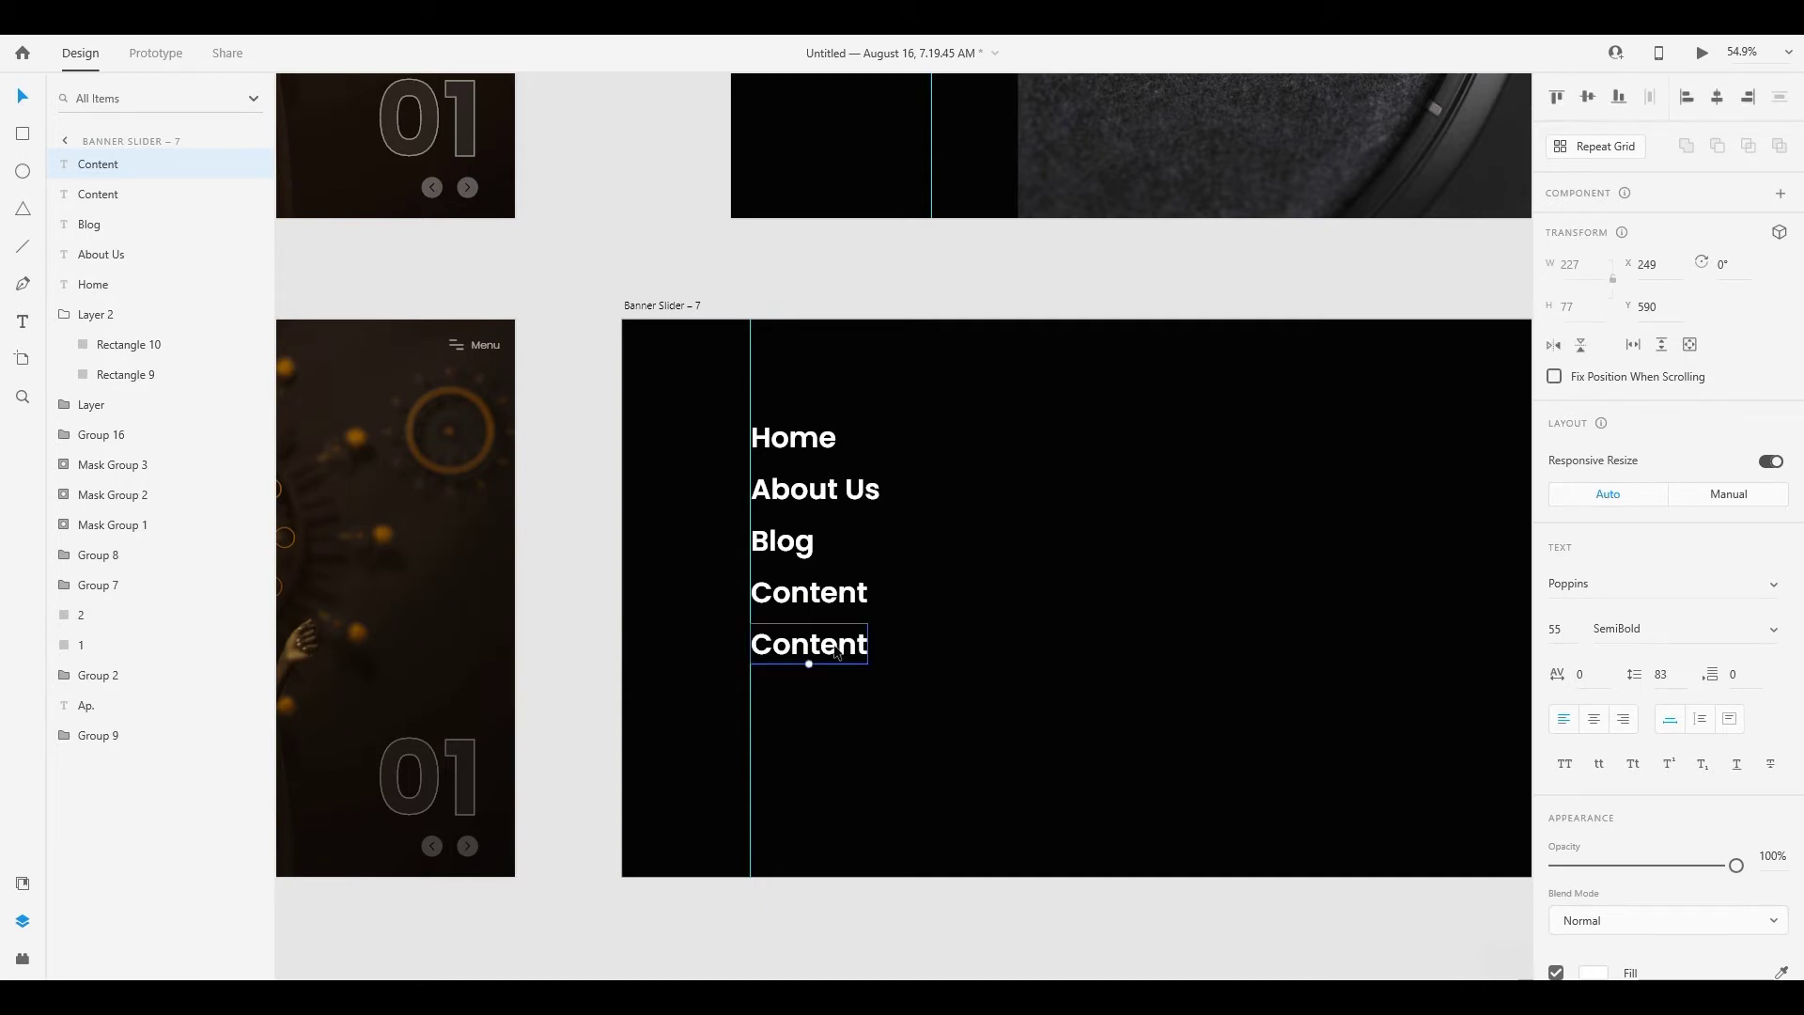
Change the lowest Content text to "Slider"
double_click(834, 648)
key("BackSpace")
type("Sl")
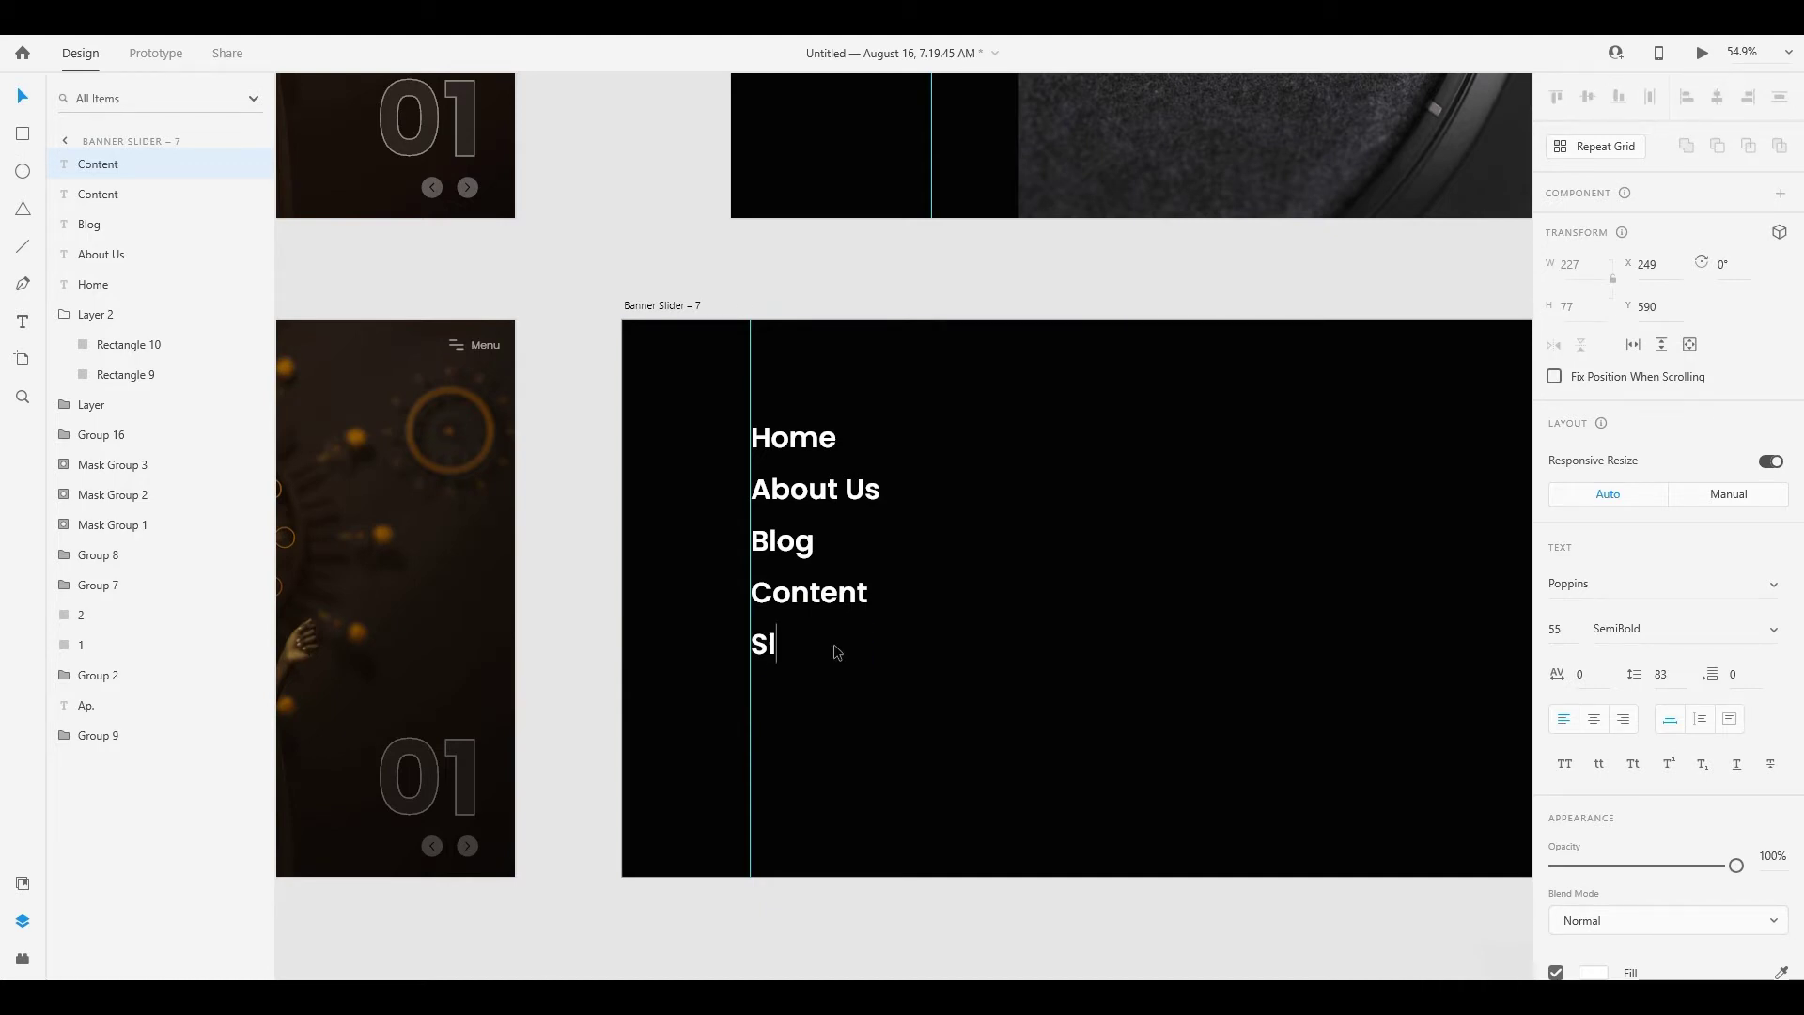
type("ider")
key("Escape")
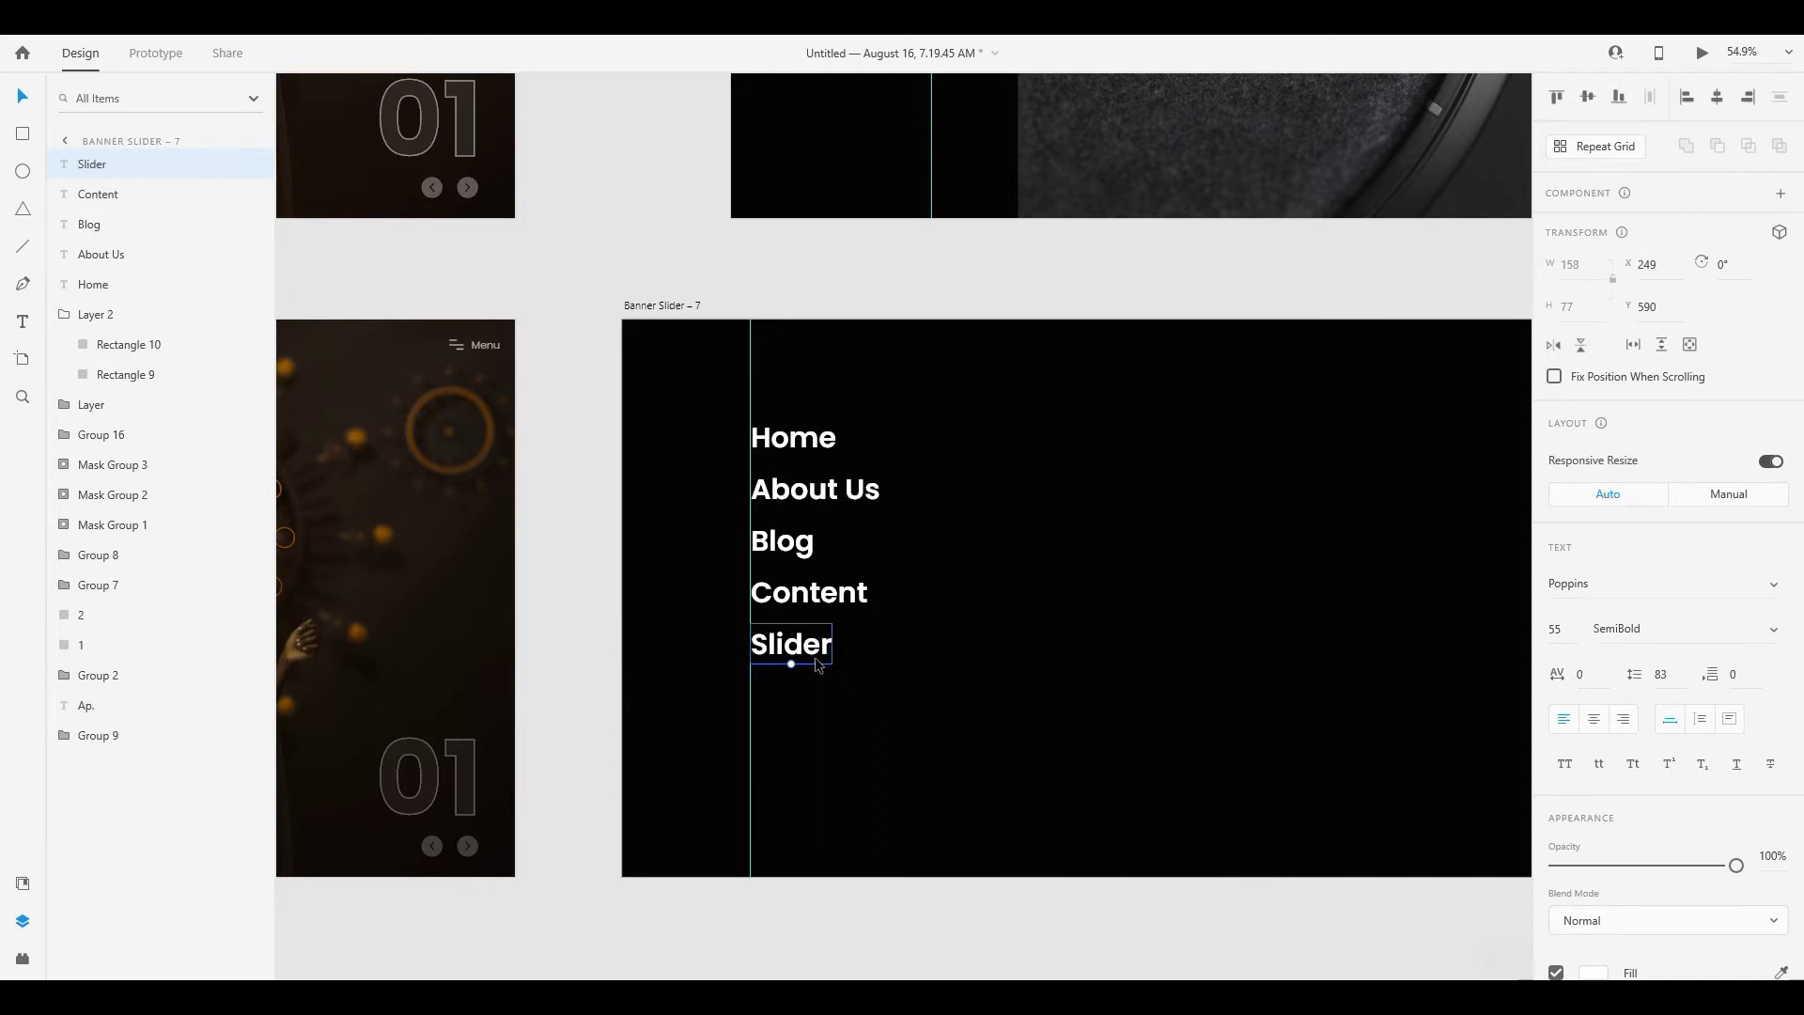
Lower the Slider text and distribute all five menu texts evenly in the vertical direction
left_click_drag(817, 664, 818, 698)
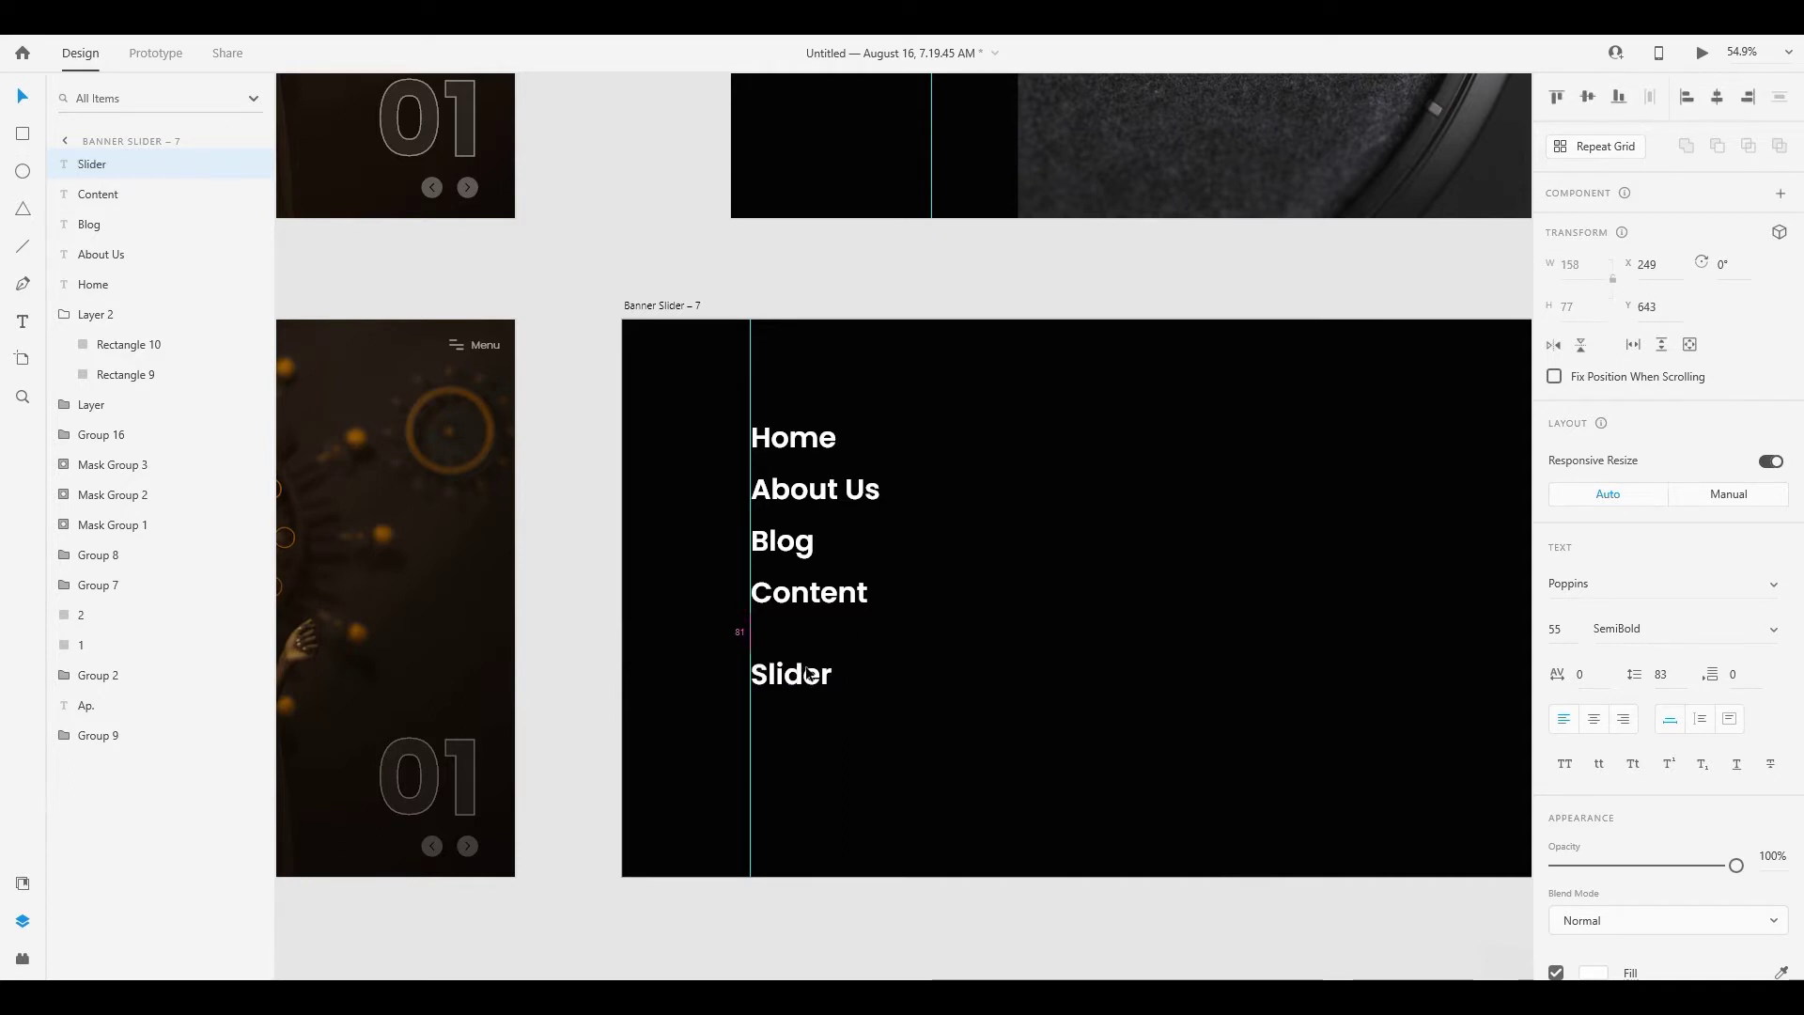
left_click(802, 588, "shift")
left_click(780, 544, "shift")
left_click(783, 508, "shift")
left_click(794, 437, "shift")
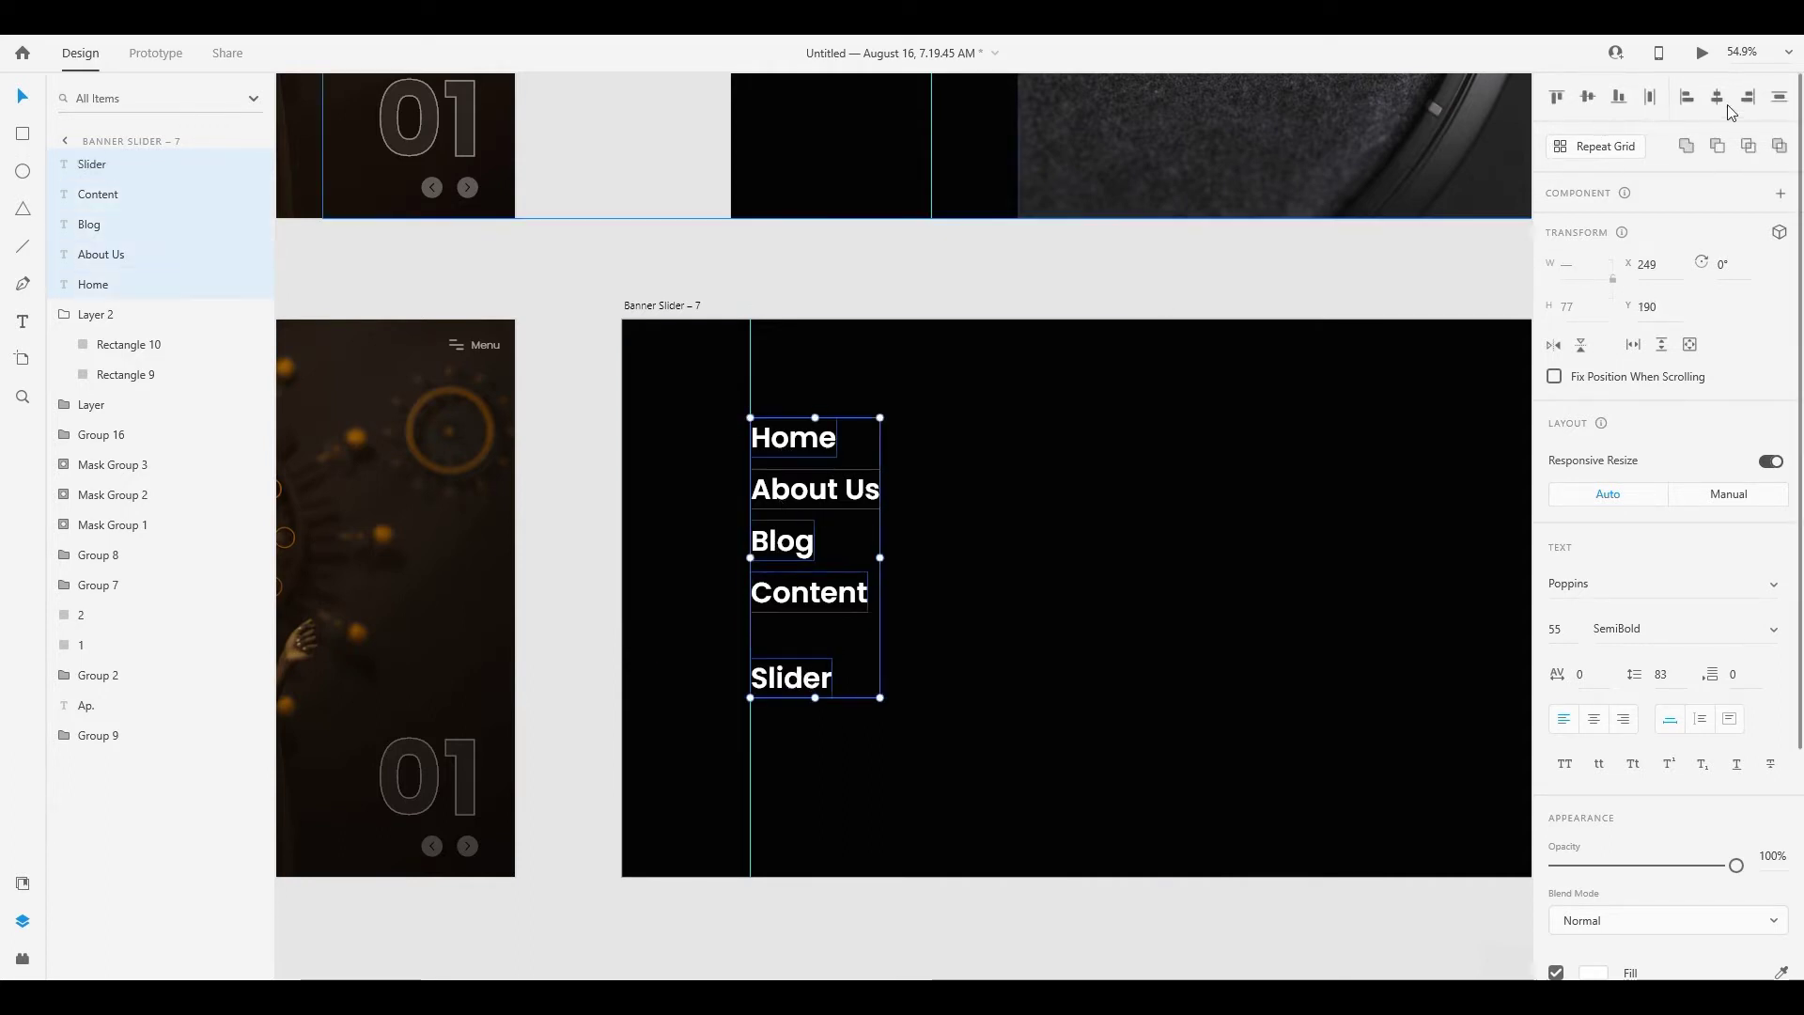
left_click(1779, 97)
left_click(1022, 424)
left_click_drag(1022, 424, 1004, 403)
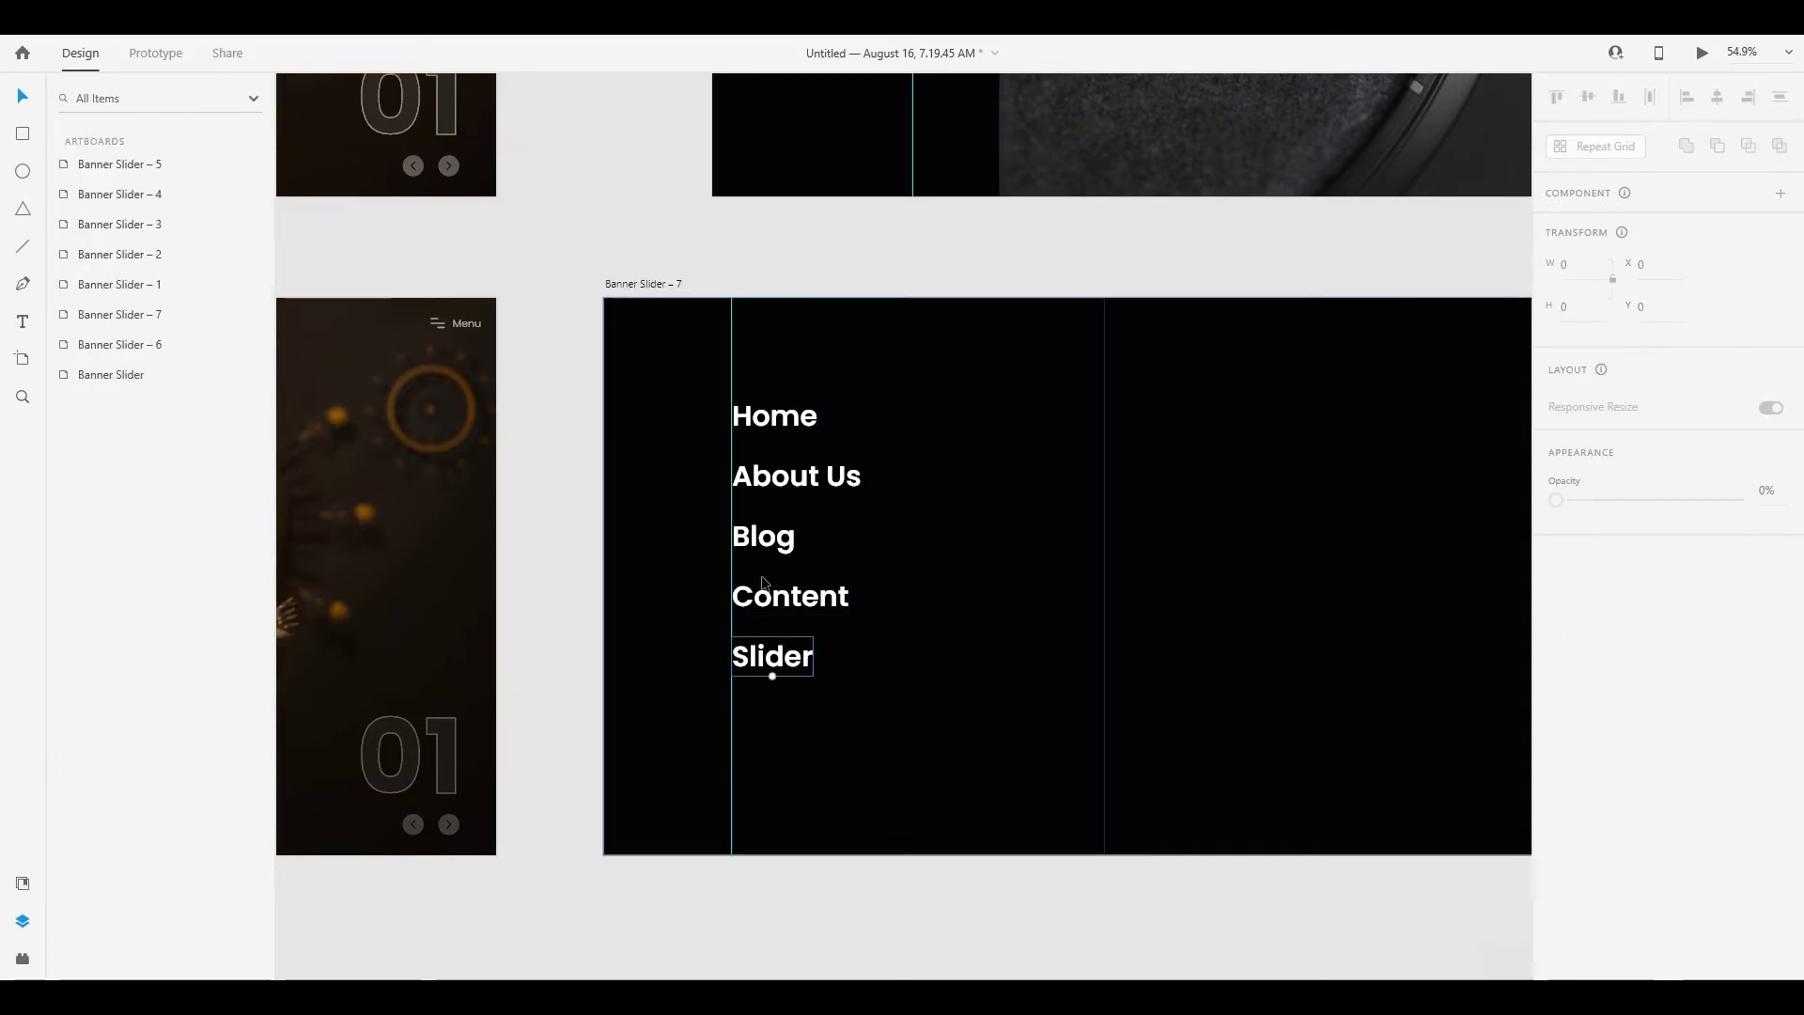
Select all five menu texts on Banner Slider – 7 and move them 40 px left to X 209
left_click(773, 658)
left_click(789, 595, "shift")
left_click(763, 537, "shift")
left_click(794, 477, "shift")
left_click(761, 430, "shift")
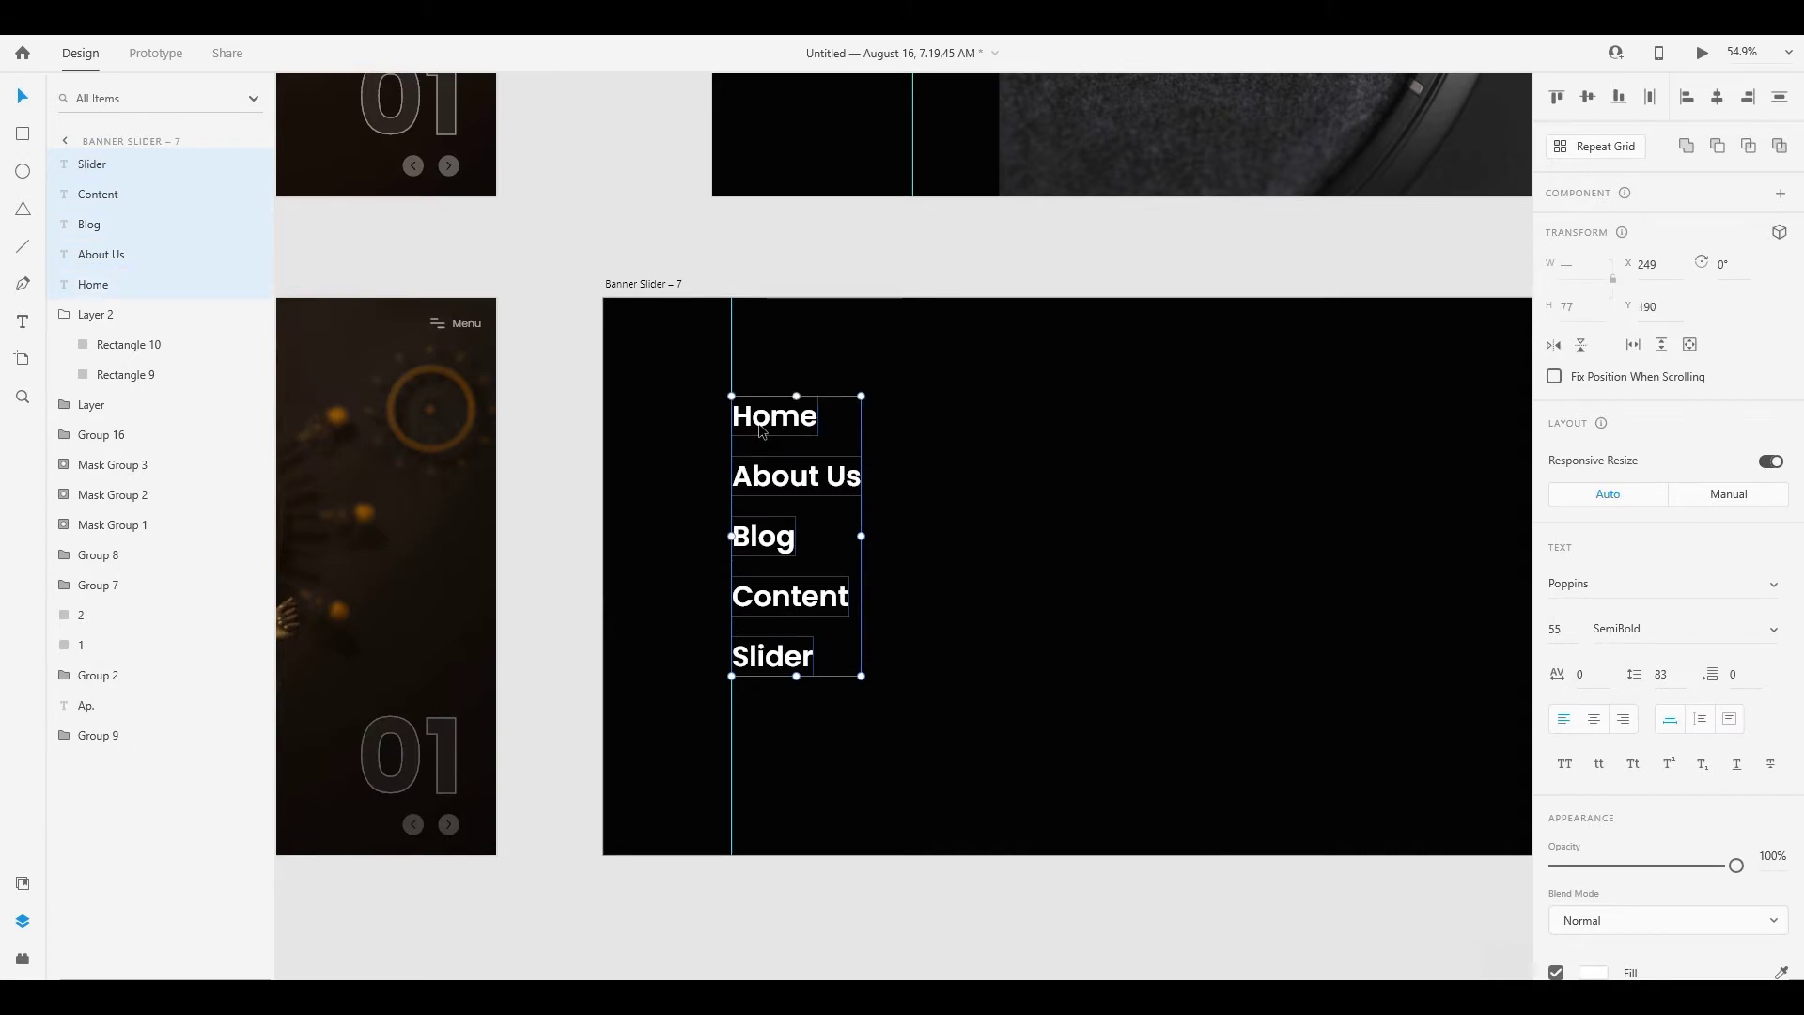
key("shift+Left")
key("shift+Left")
key("shift+Left")
key("shift+Left")
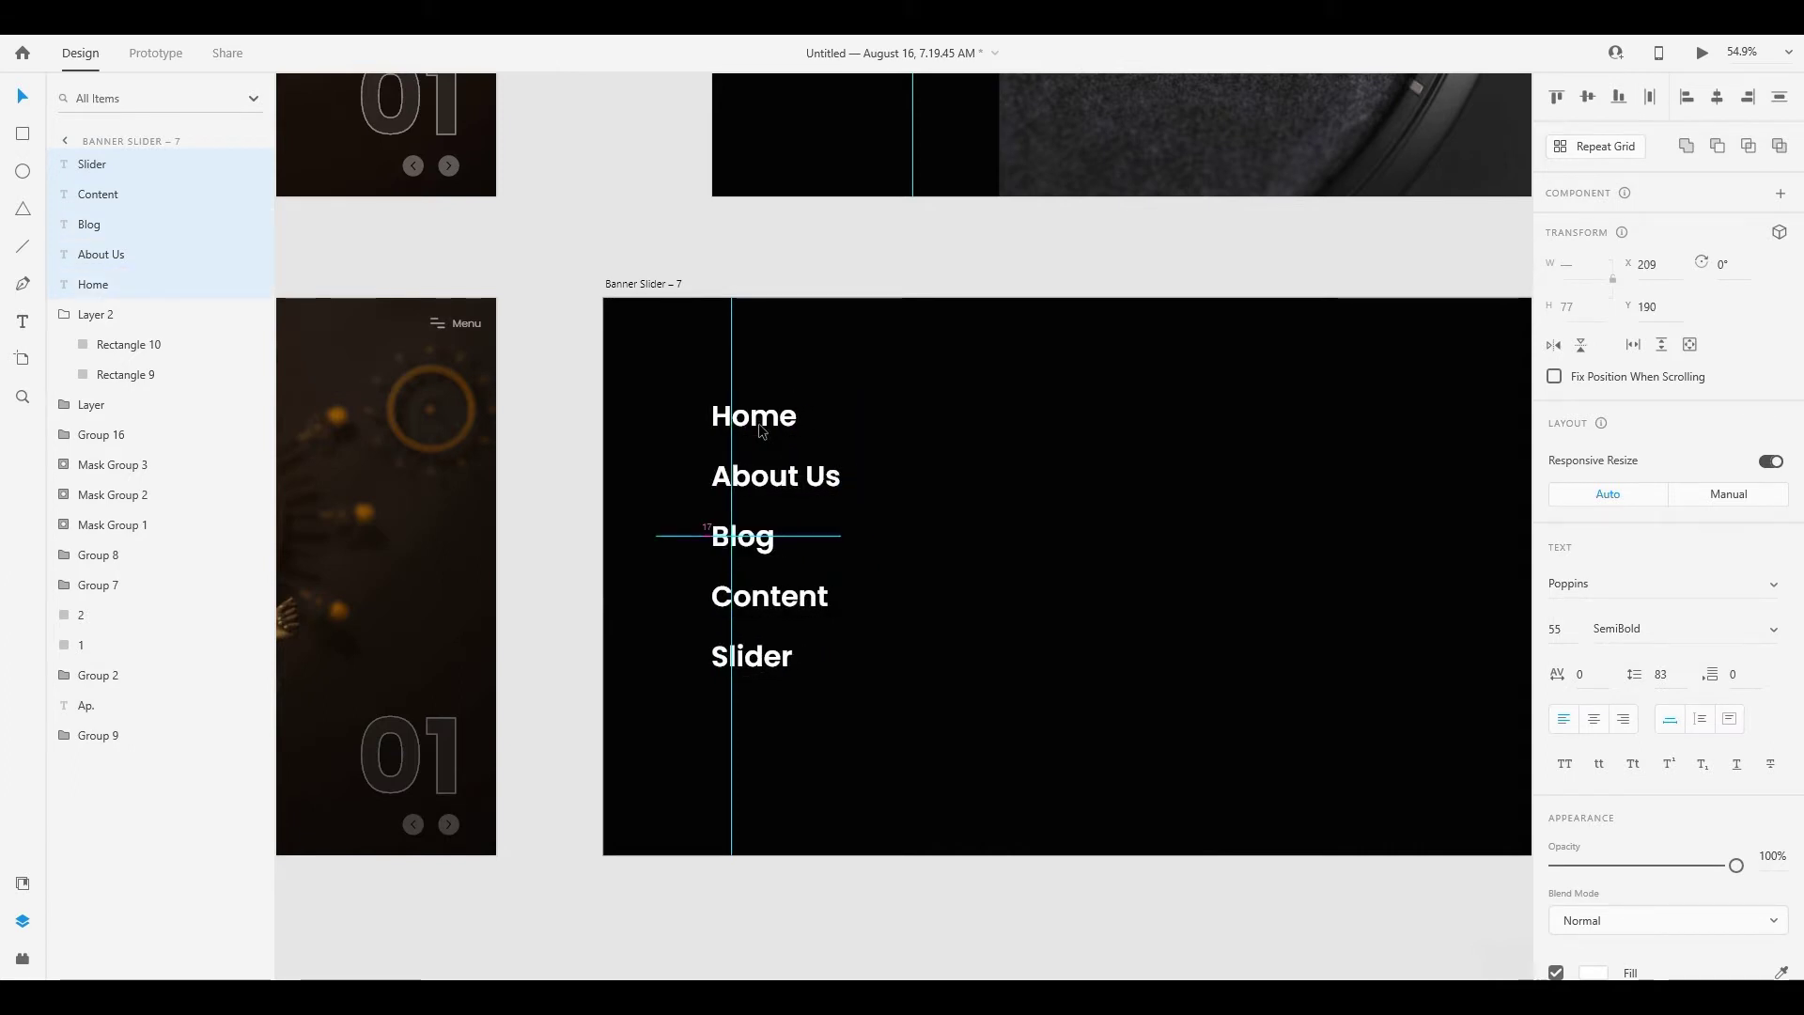
Exclude Slider from the selection and move the other four menu texts 30 px left to X 179
left_click(768, 653, "shift")
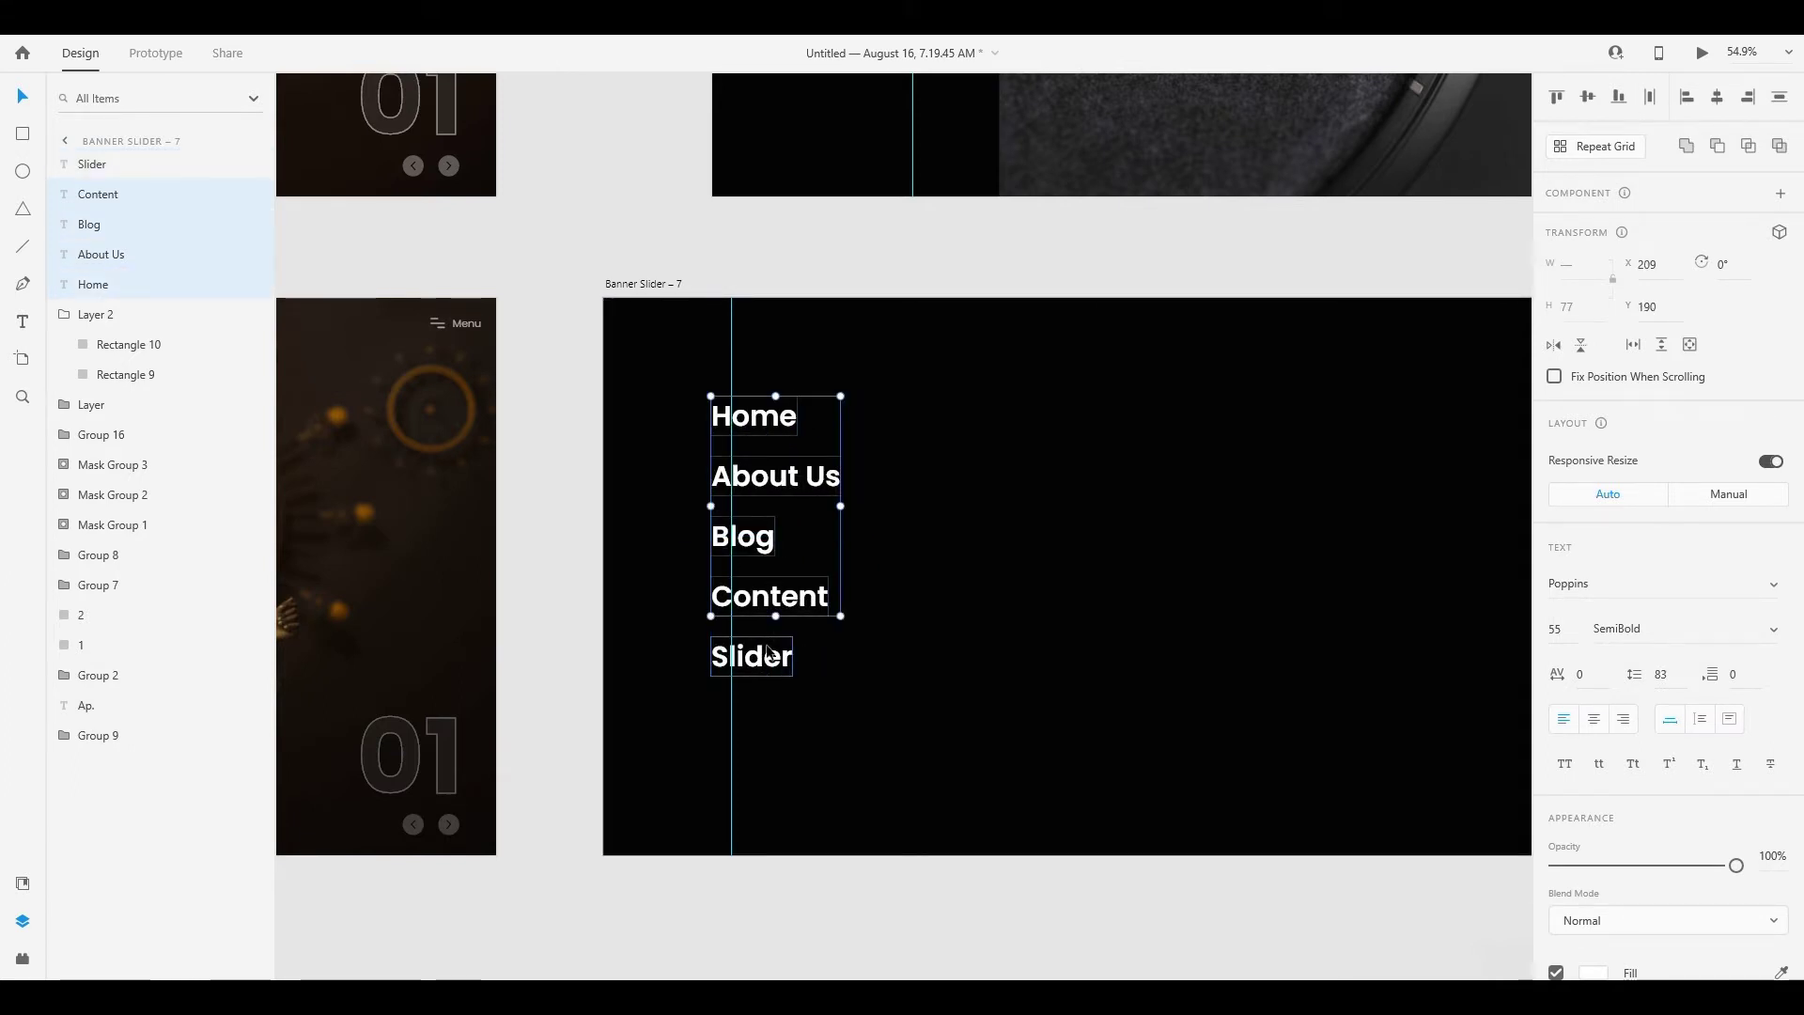
key("shift+Left")
key("shift+Left")
key("shift+Left")
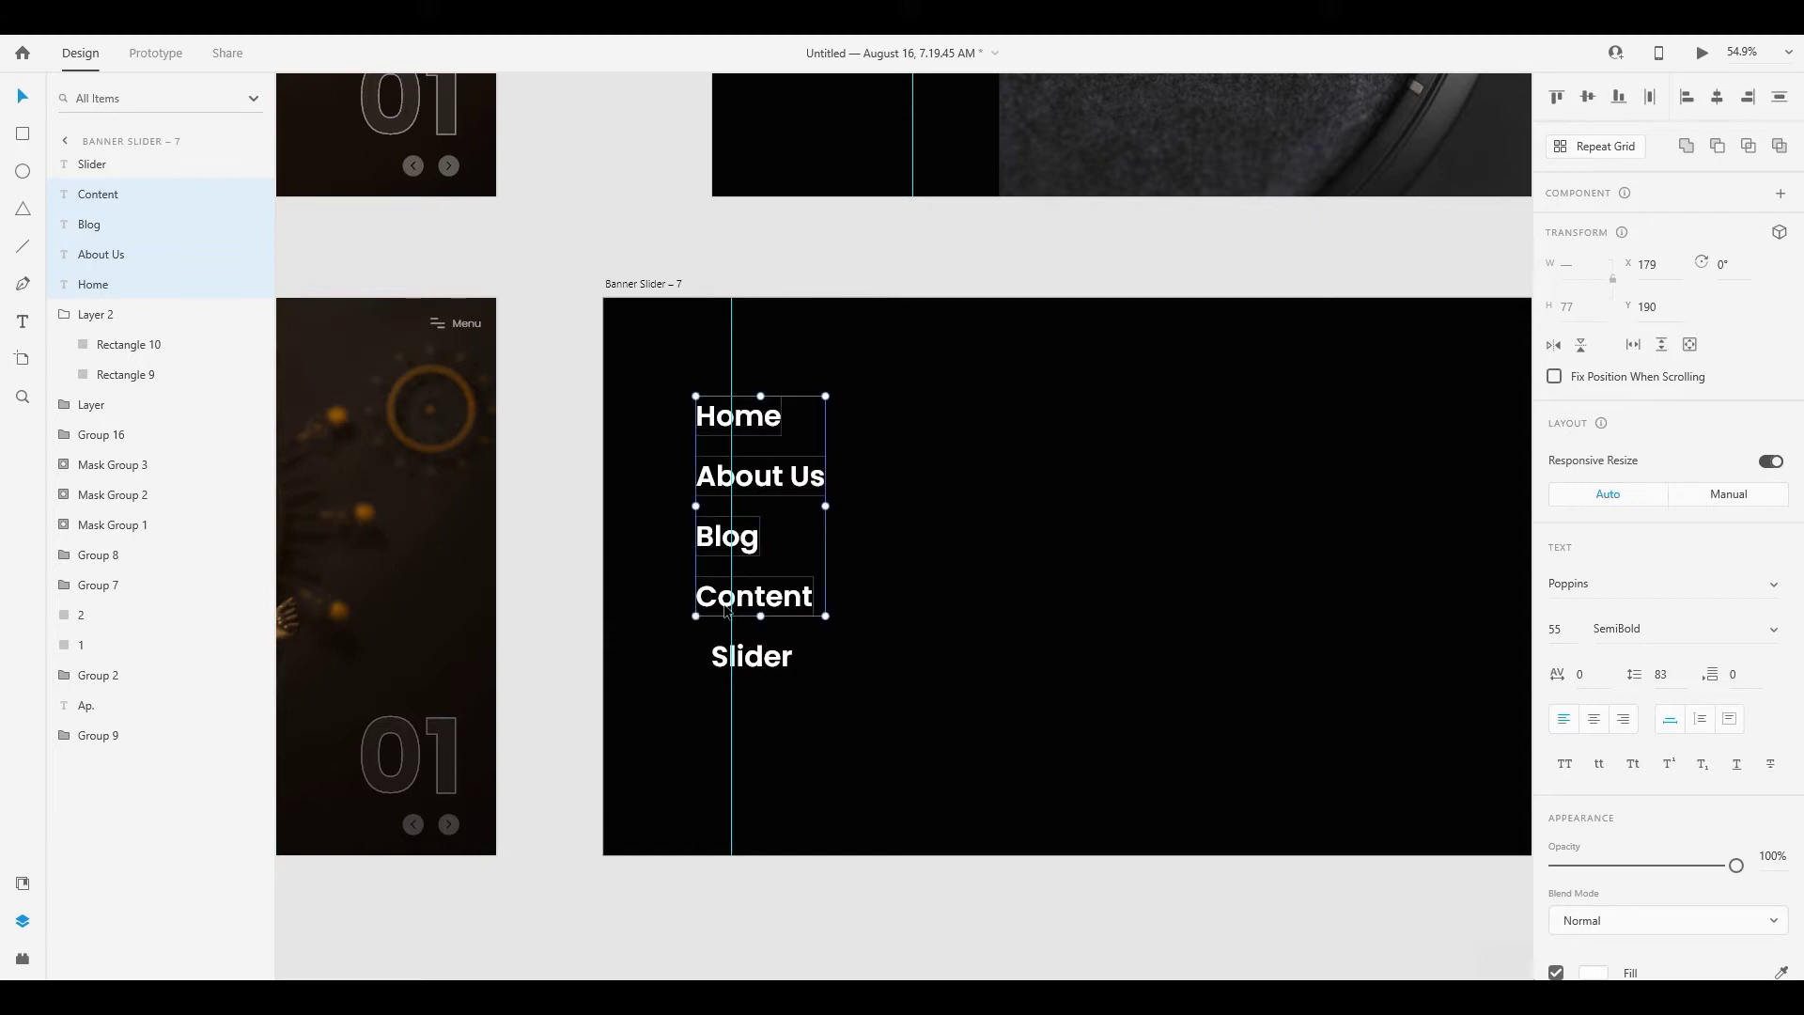
Exclude Content from the selection and move Home, About Us and Blog 30 px left to X 149
left_click(726, 609, "shift")
key("shift+Left")
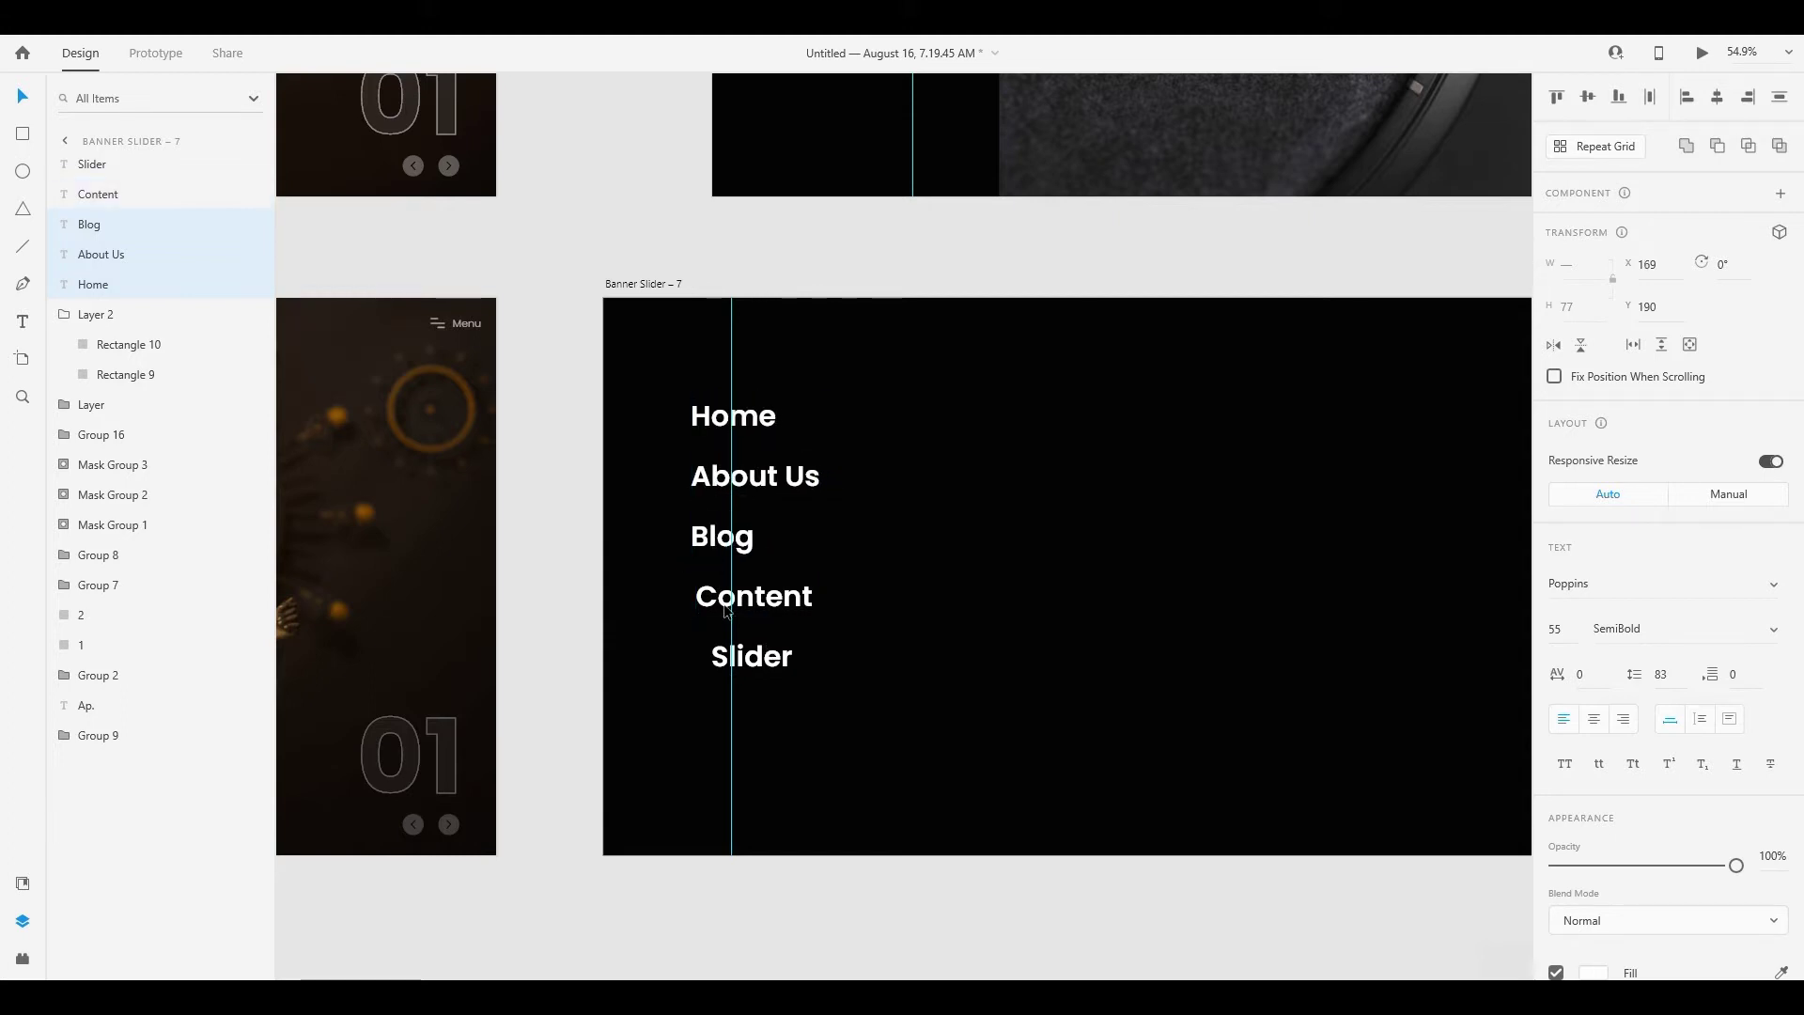
key("shift+Left")
key("shift+Left")
Exclude Blog from the selection and move Home and About Us 30 px left to X 119
left_click(686, 543, "shift")
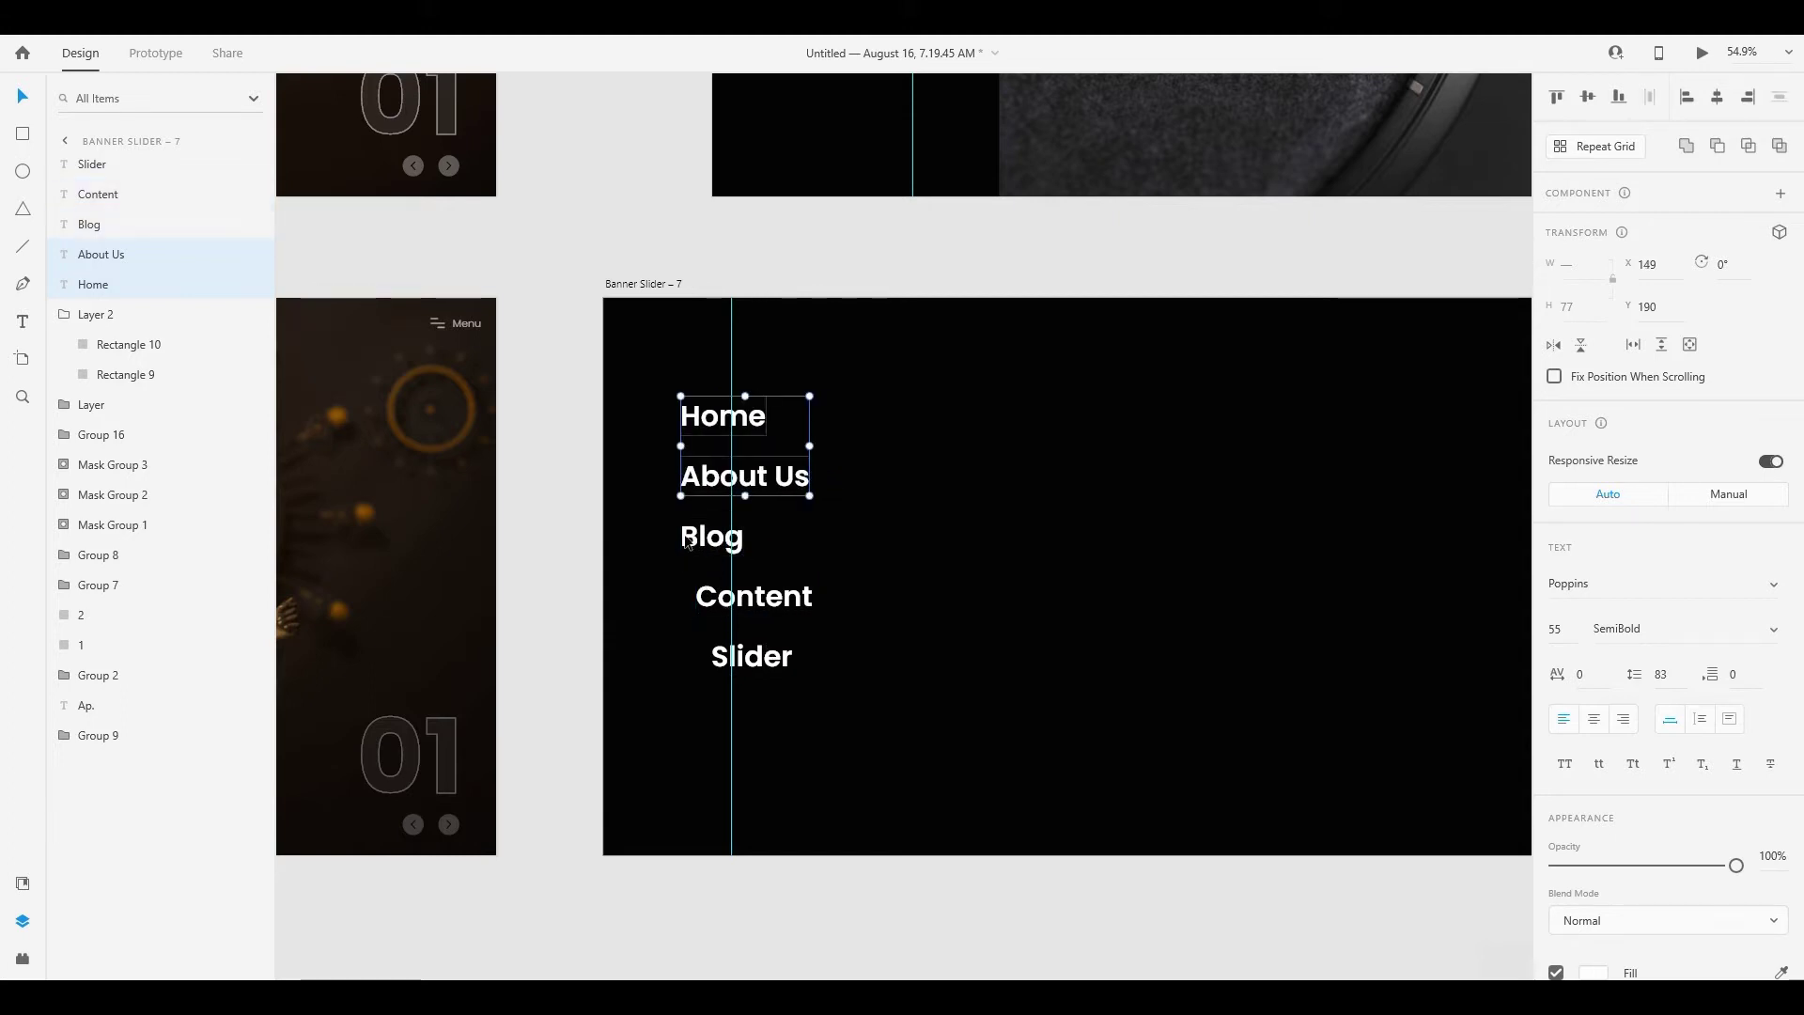
key("shift+Left")
key("shift+Left")
key("shift+Left")
Exclude About Us from the selection and move only Home 30 px left to X 89
left_click(693, 484, "shift")
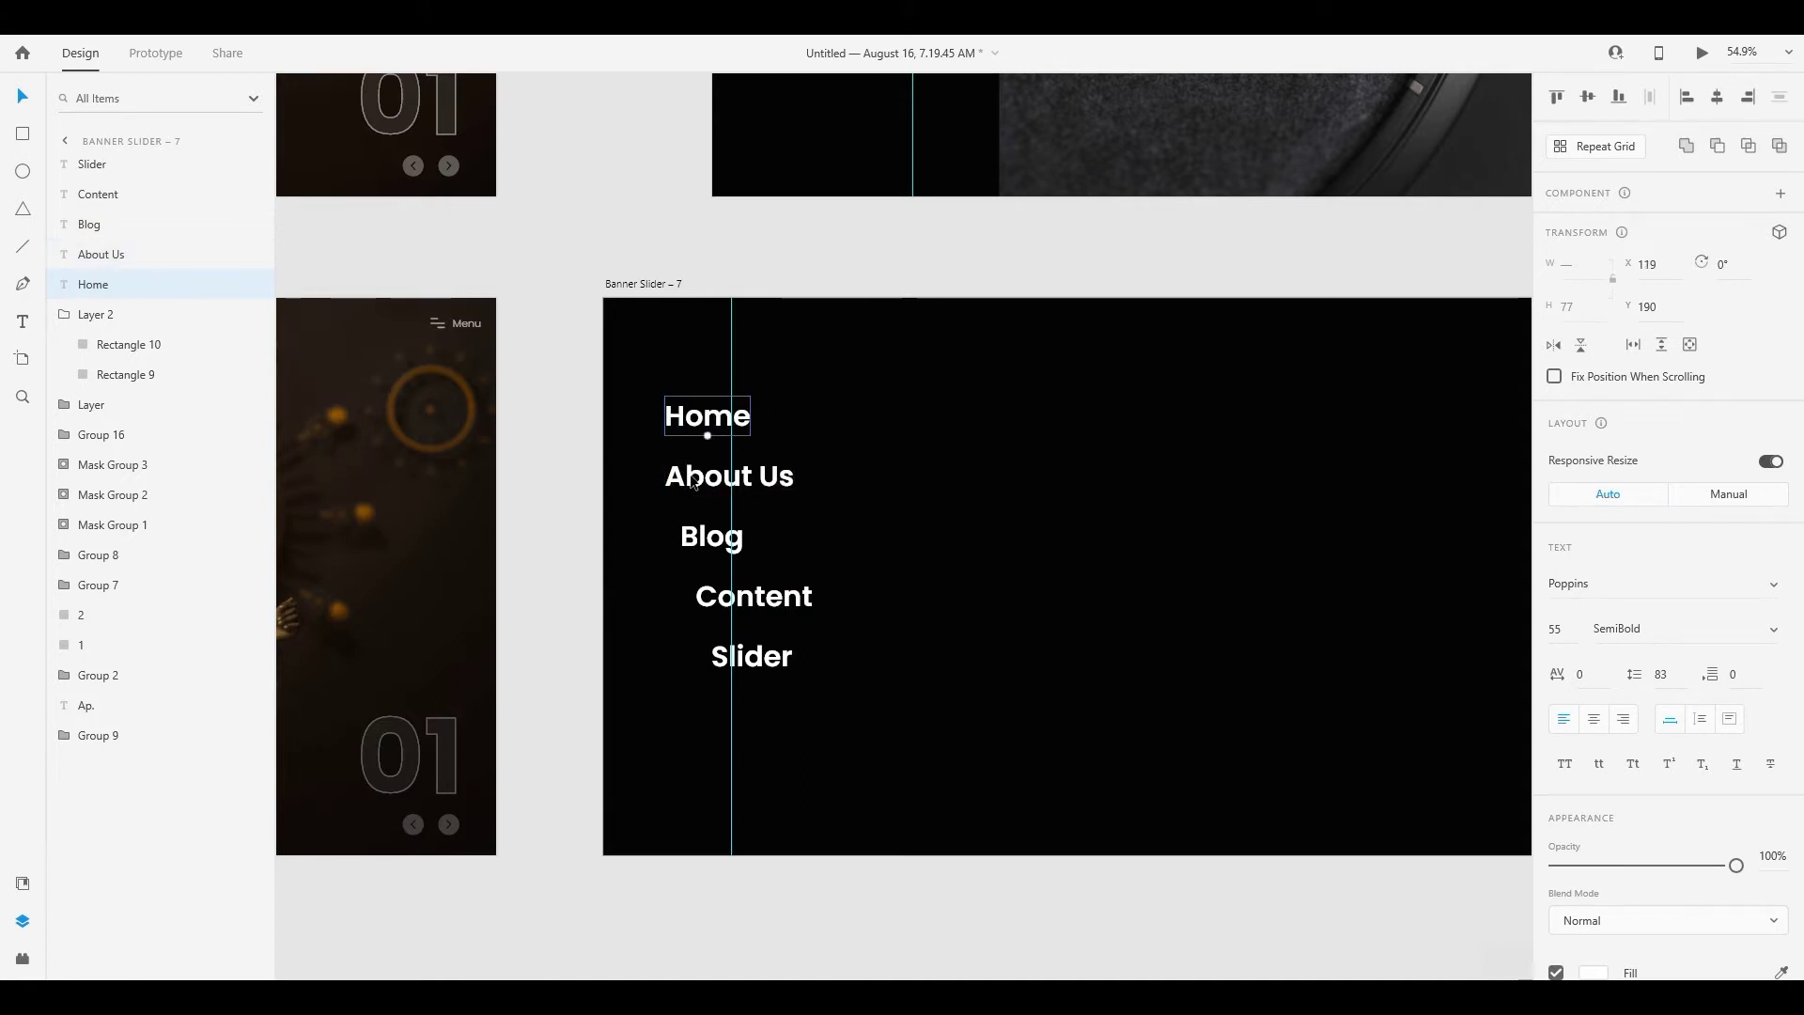
key("shift+Left")
key("shift+Left")
key("shift+Left")
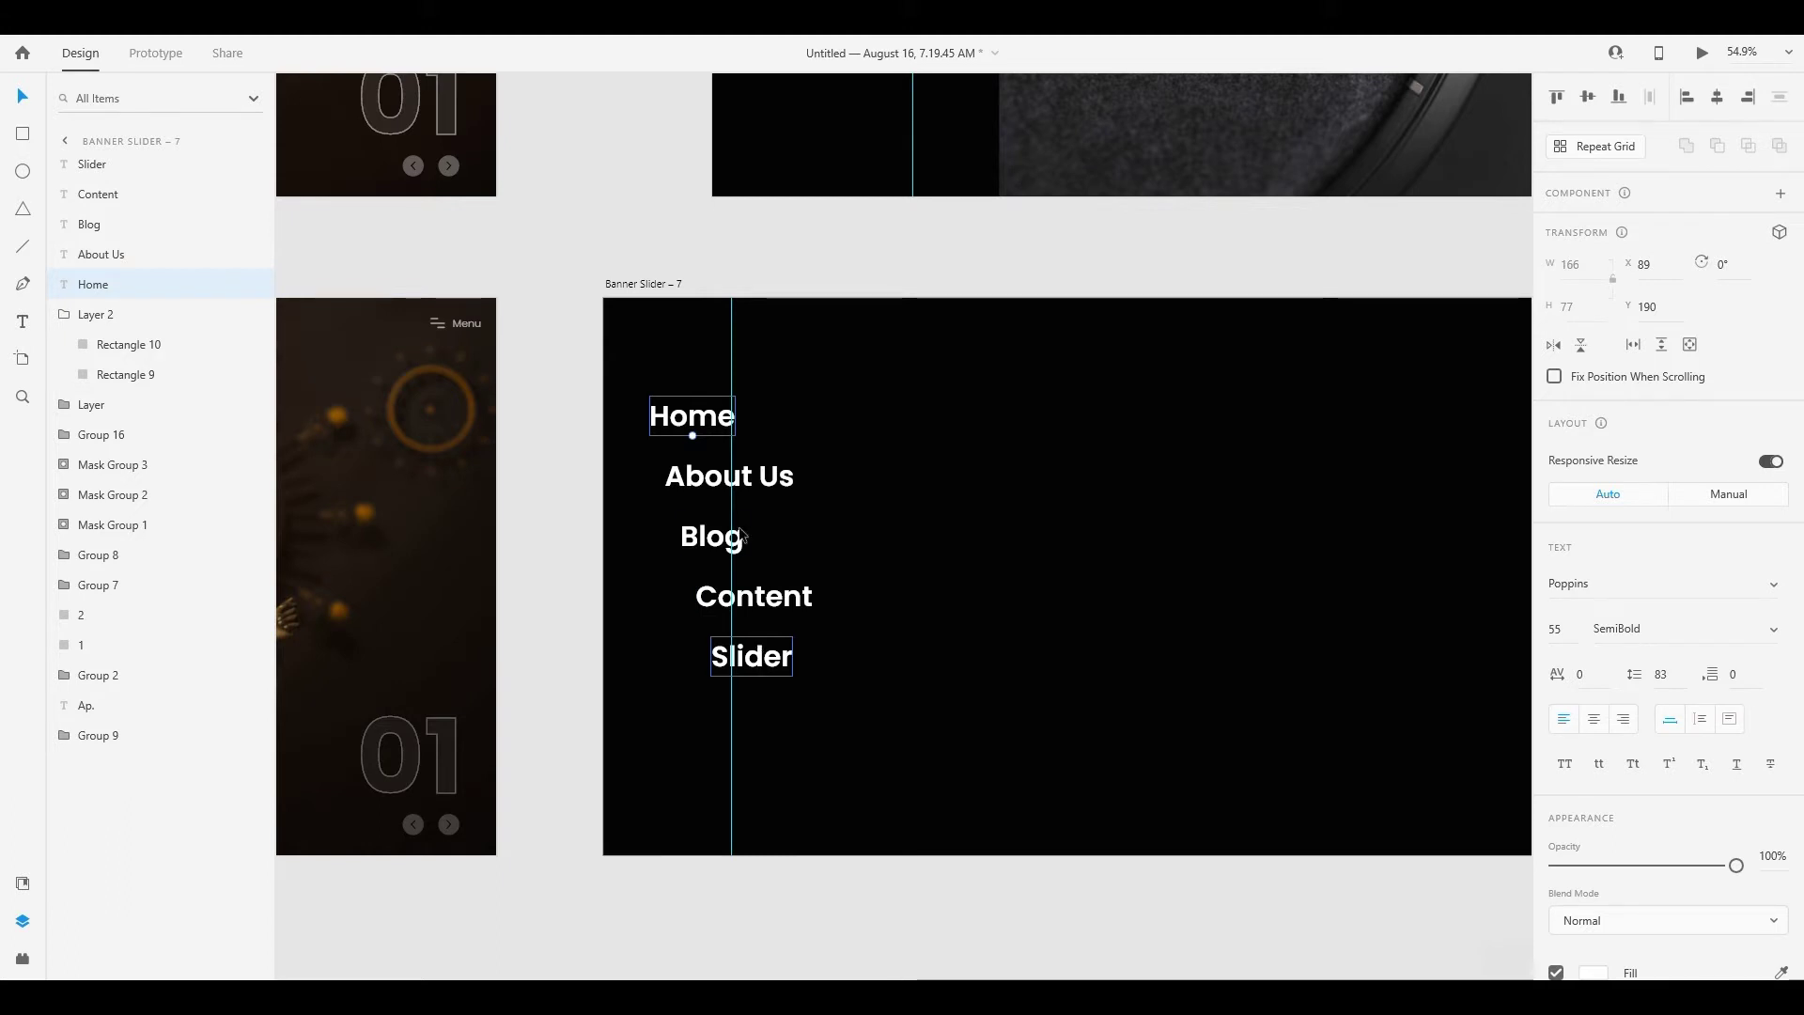
Undo all the staggered moves of the five menu texts, back past their vertical distribution
key("ctrl+z")
key("ctrl+z")
key("ctrl+z")
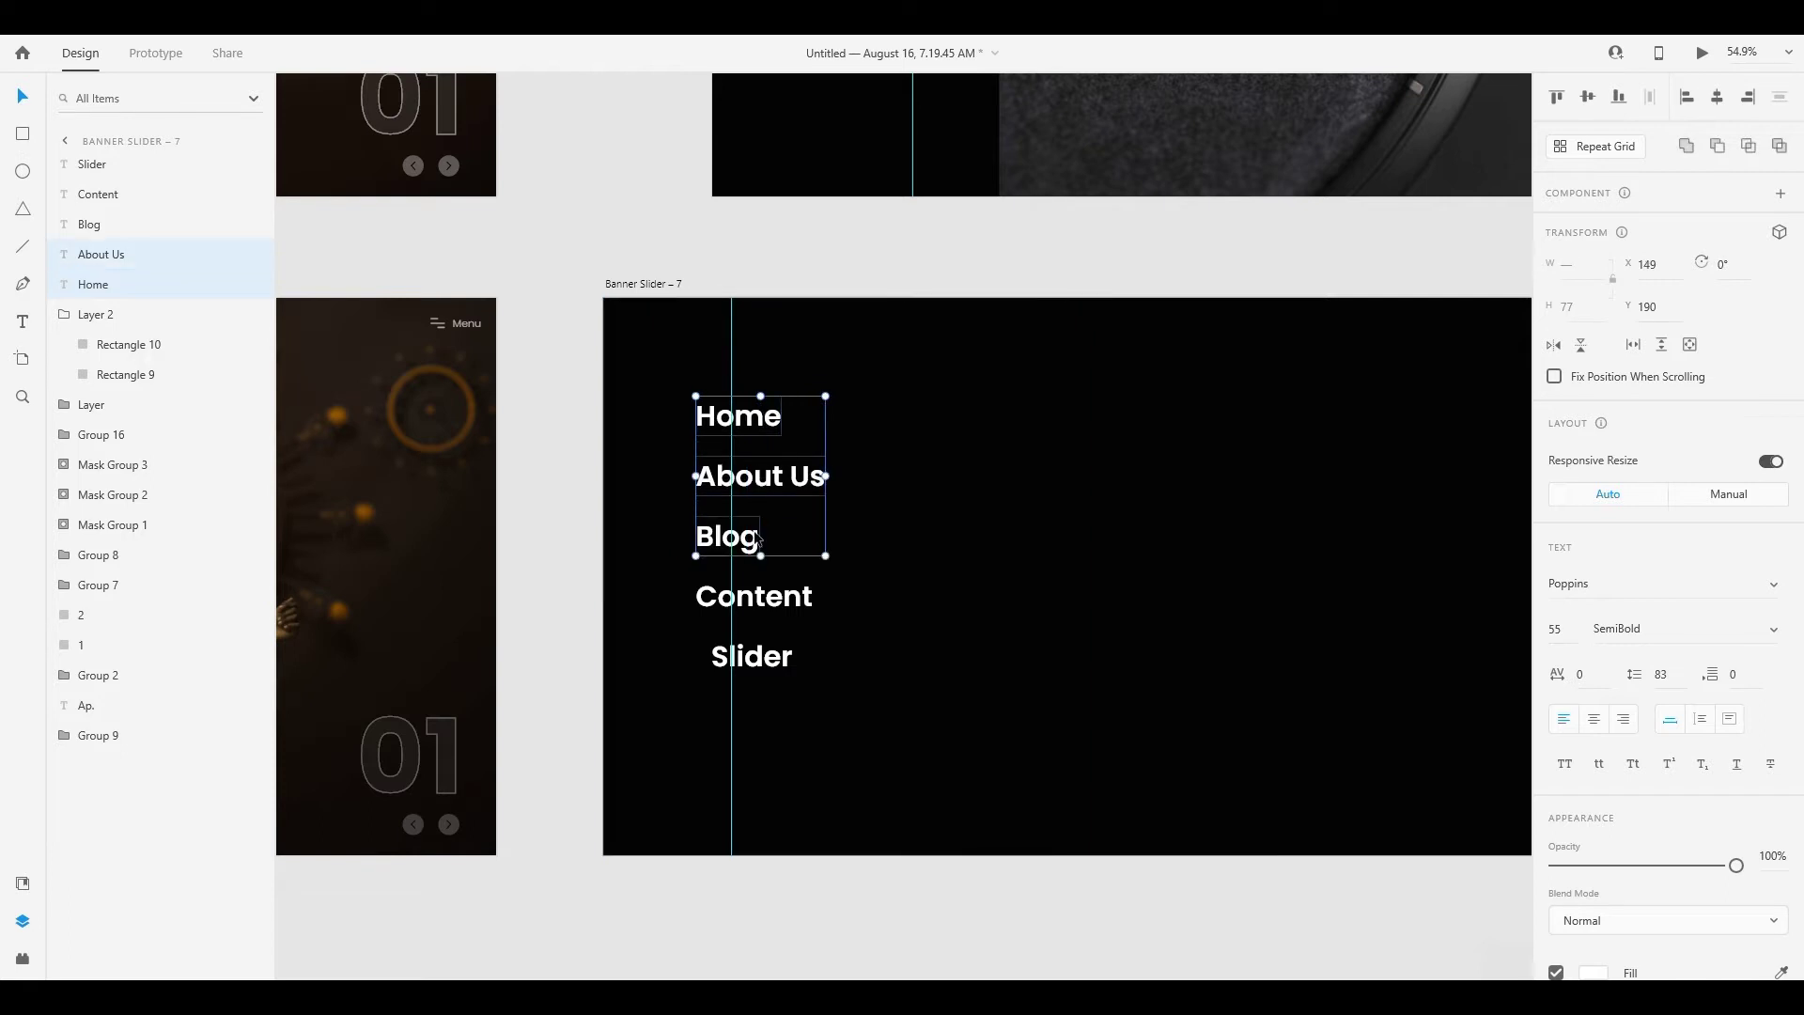
key("ctrl+z")
key("ctrl+z")
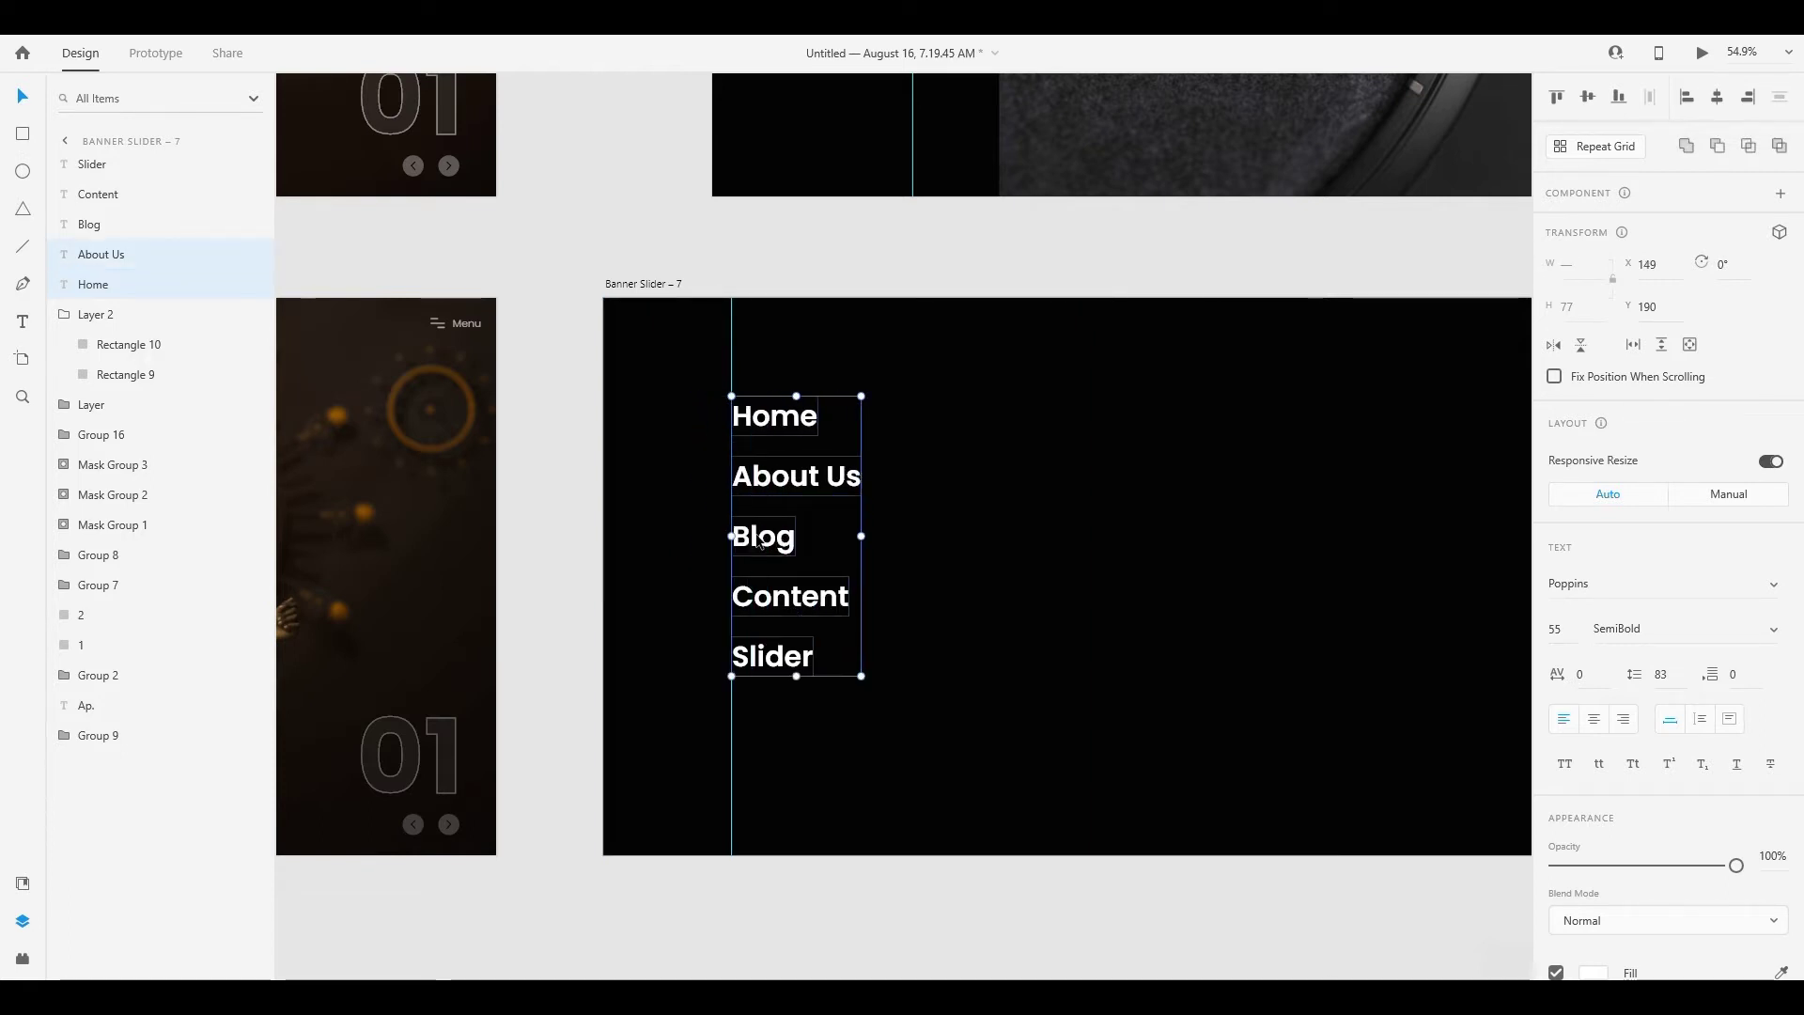
key("ctrl+z")
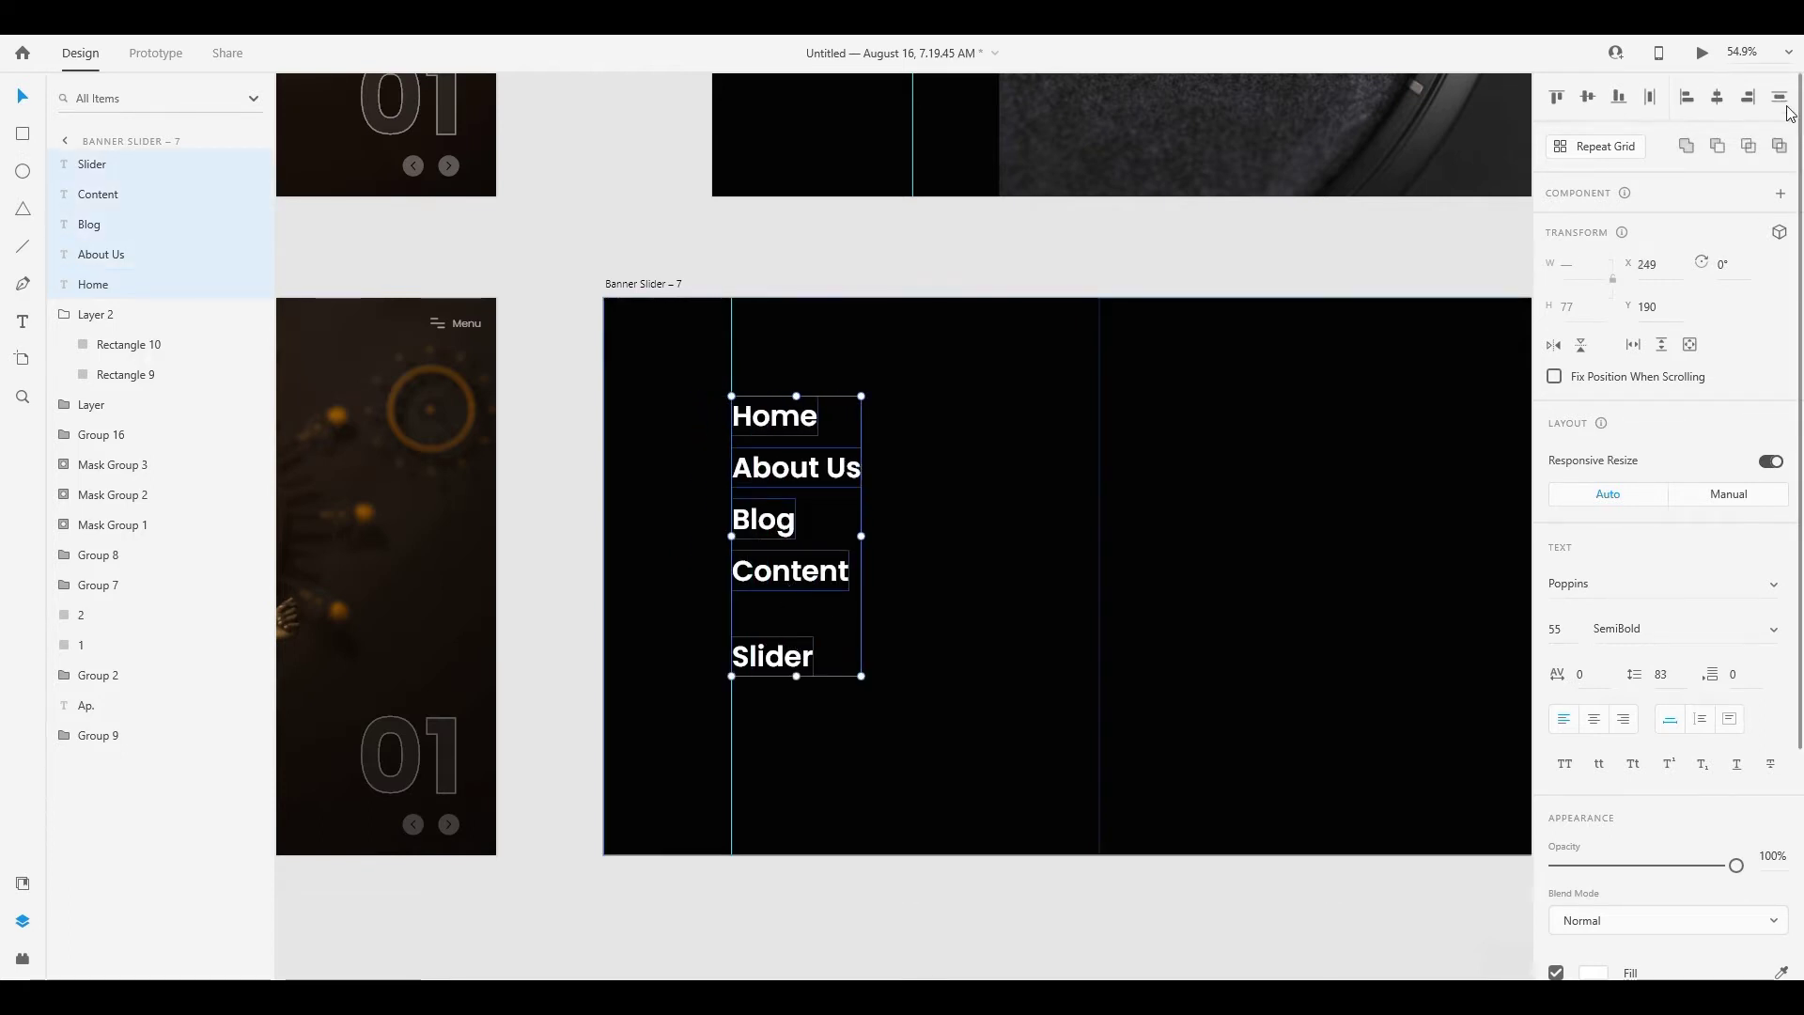
Distribute the five menu texts evenly in height and move them 30 px left to X 219
left_click(1780, 98)
key("shift+Left")
key("shift+Left")
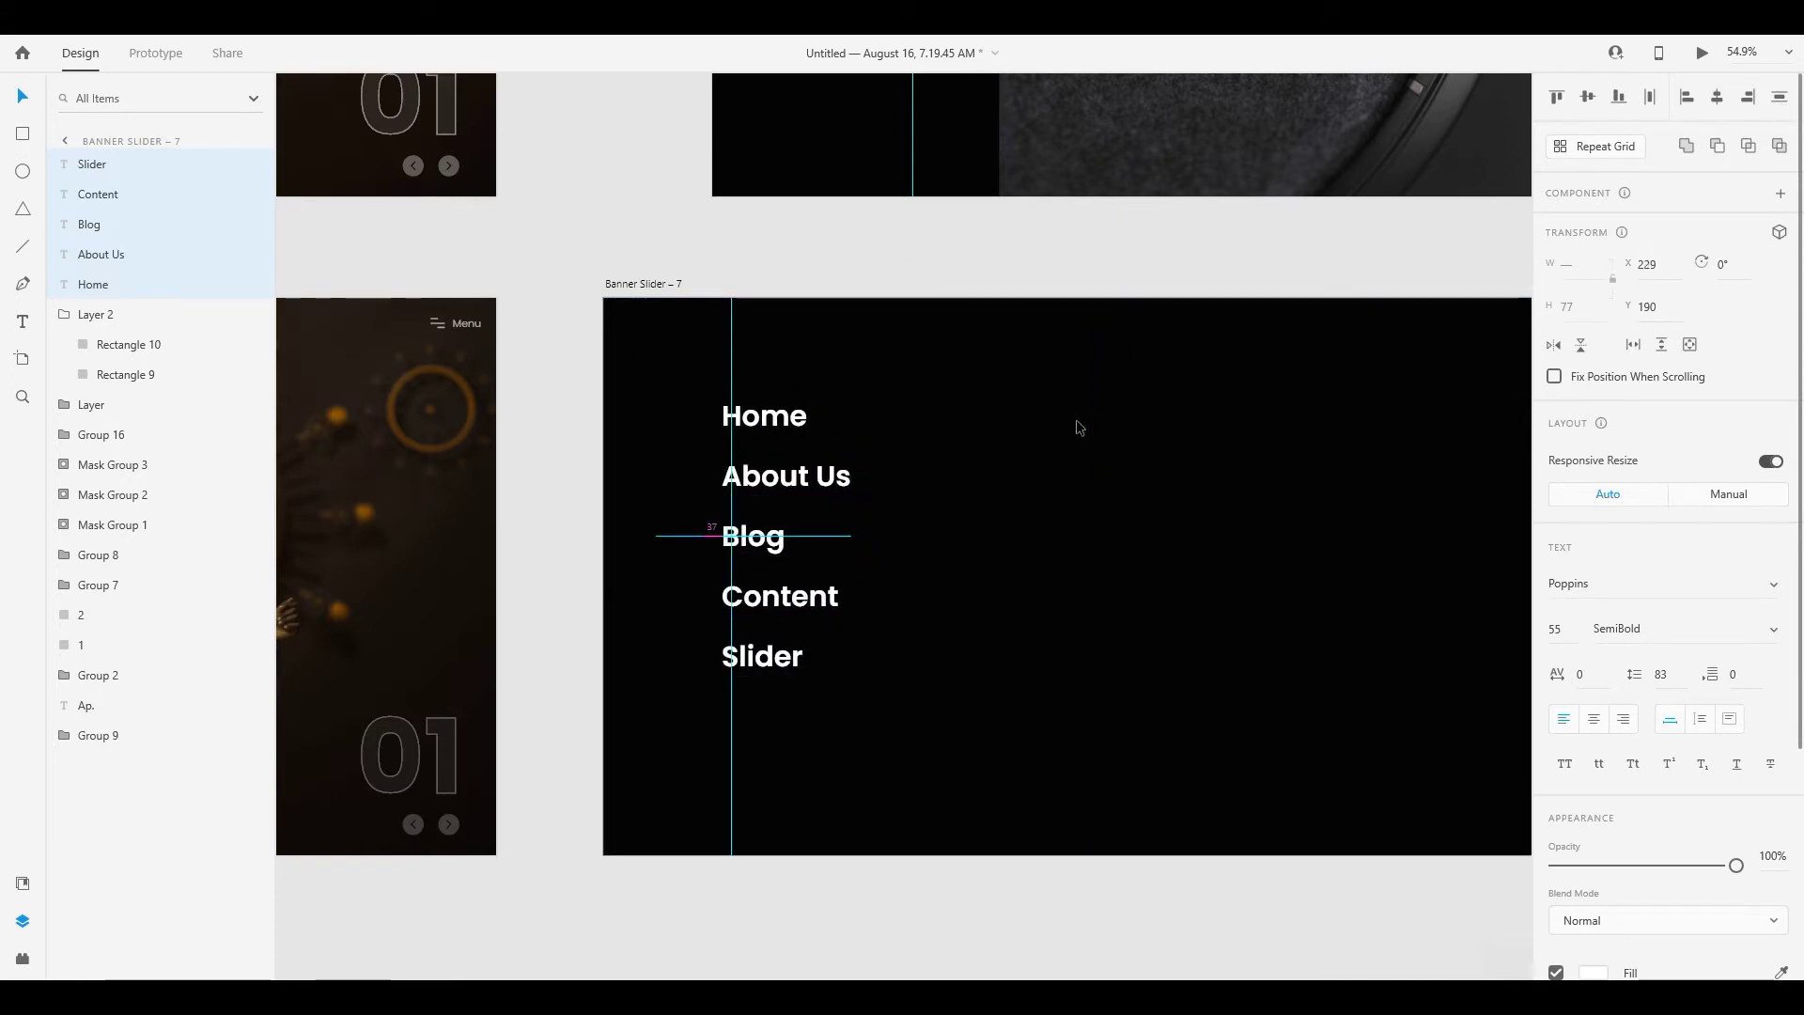
key("shift+Left")
Exclude Home from the selection and move the other four menu texts 30 px left to X 189
left_click(790, 418, "shift")
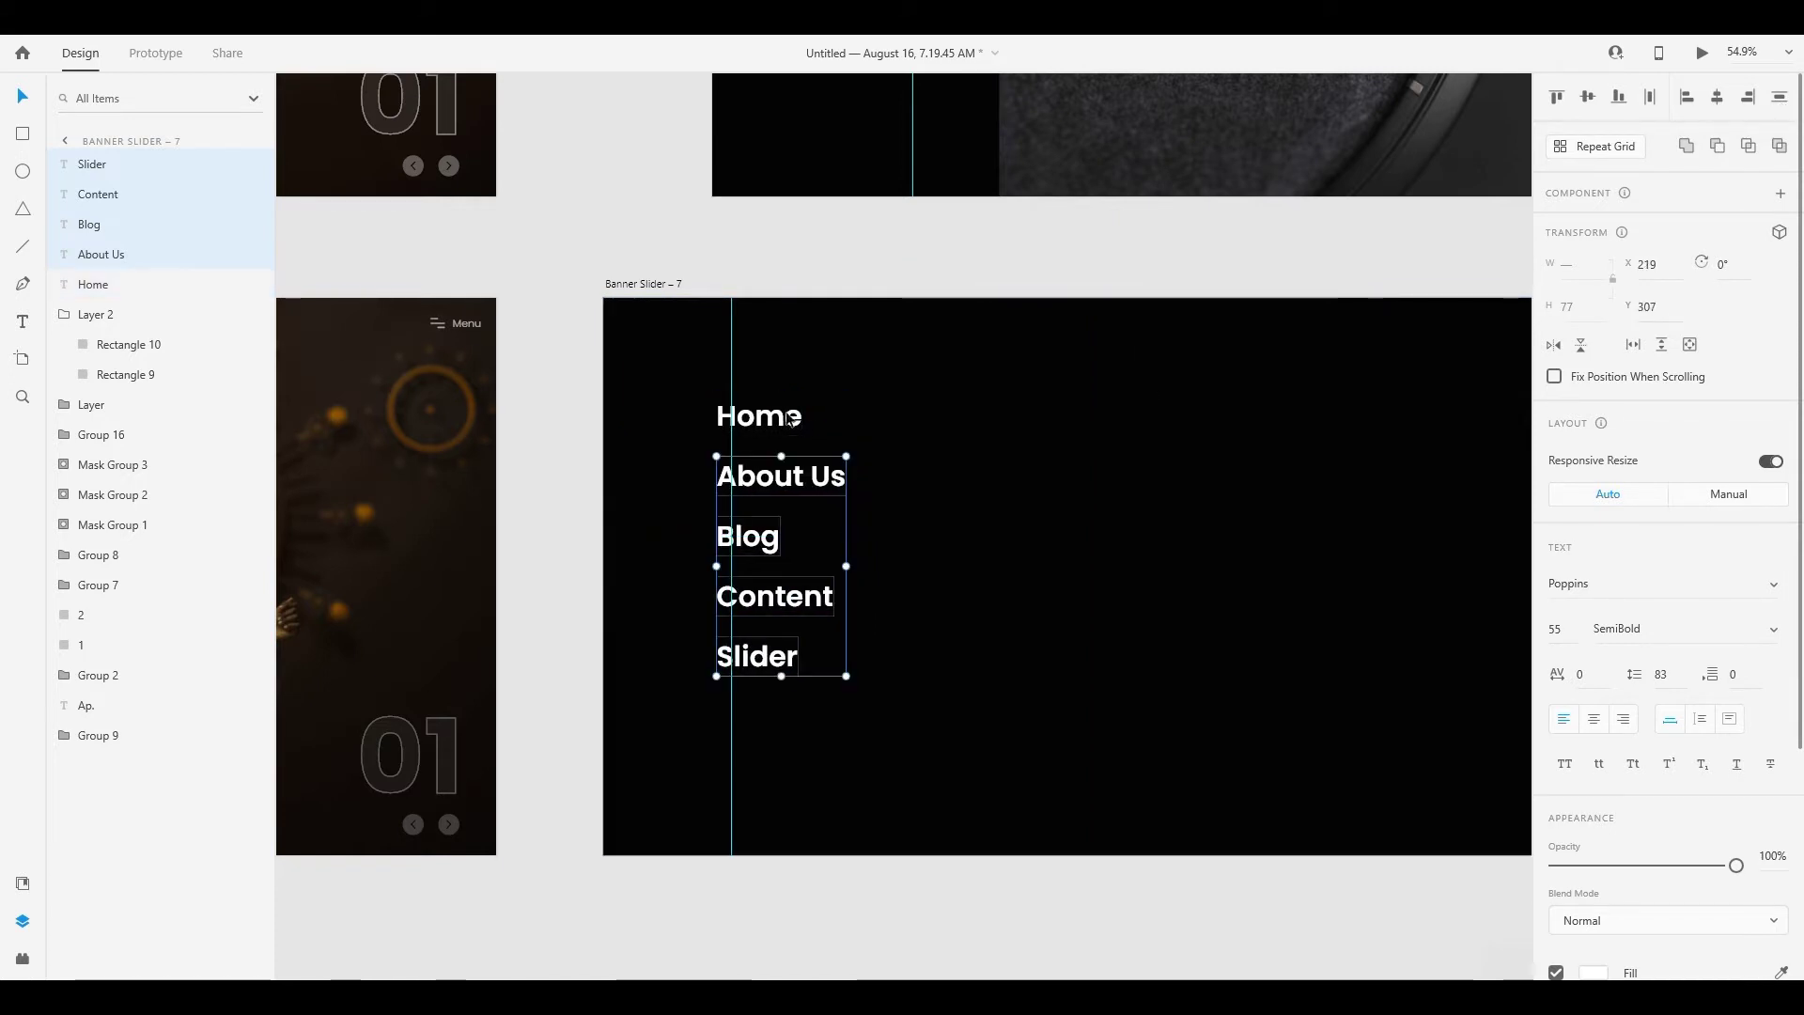
key("shift+Left")
key("shift+Left")
key("shift+Left")
Exclude About Us from the selection and move Blog, Content and Slider 30 px left to X 159
left_click(788, 477, "shift")
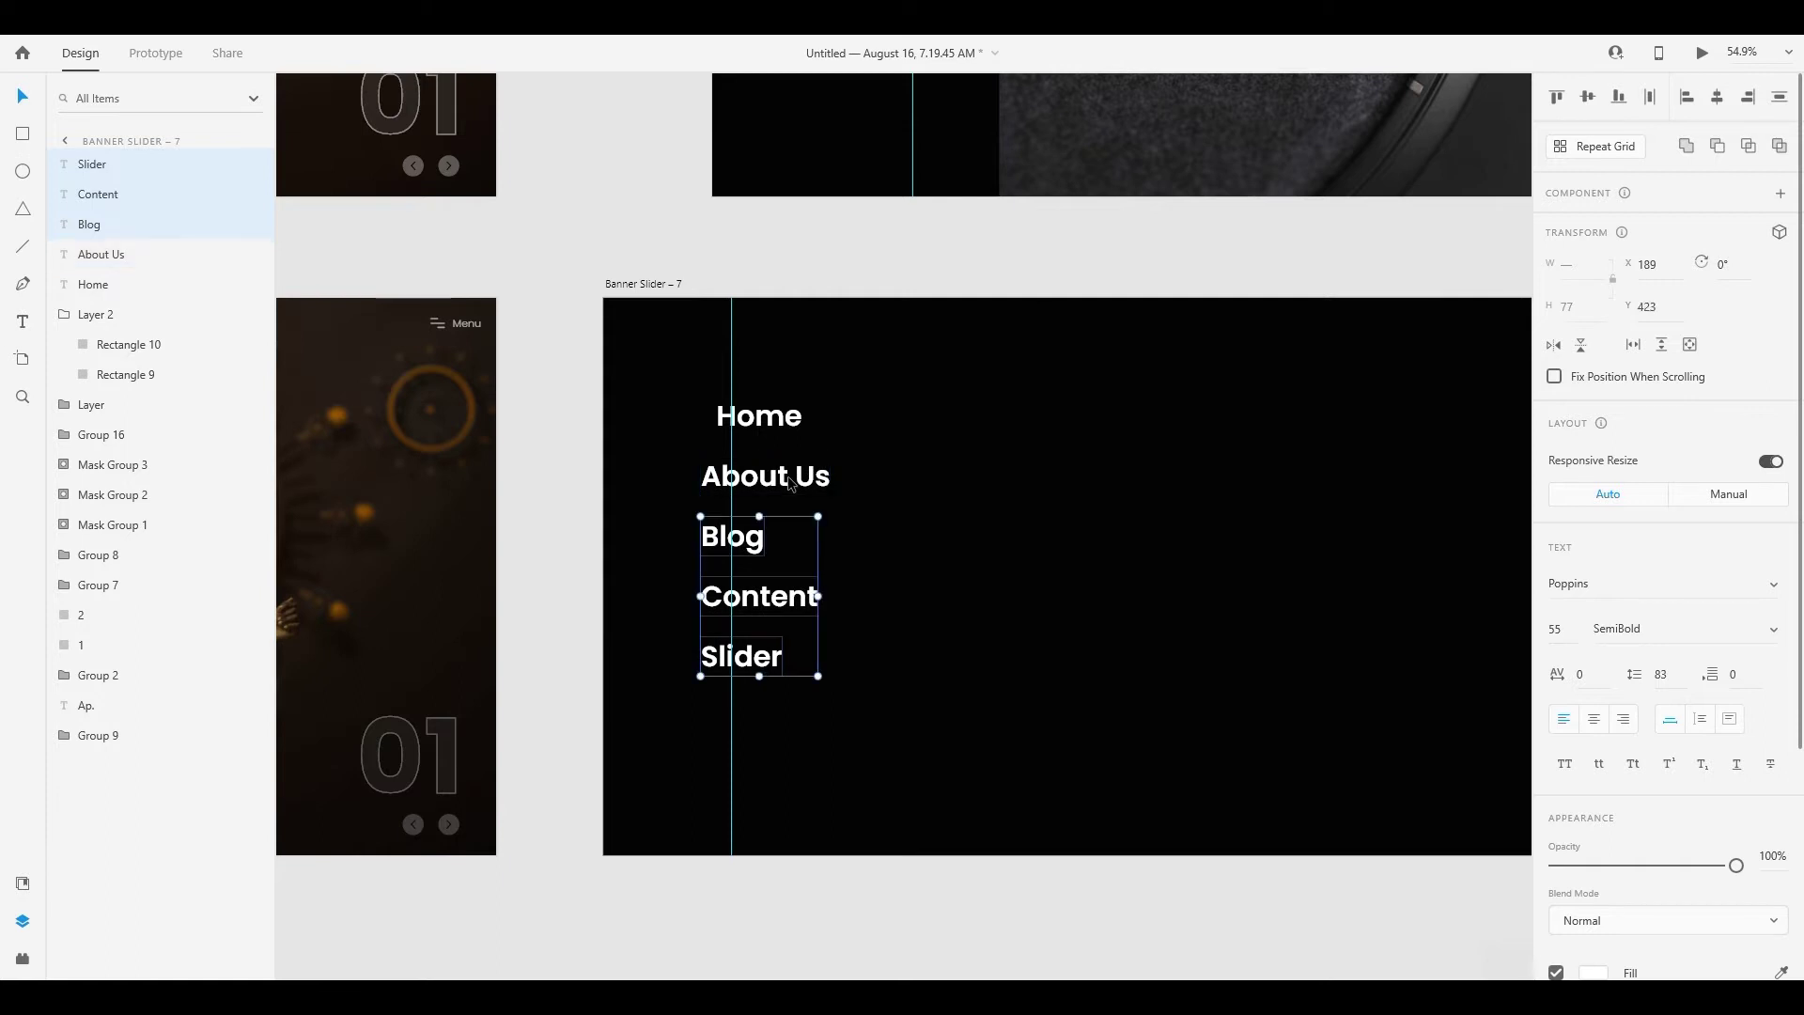
key("shift+Left")
key("shift+Left")
key("shift+Left")
Exclude Blog from the selection and move Content and Slider 30 px left to X 129
left_click(711, 548, "shift")
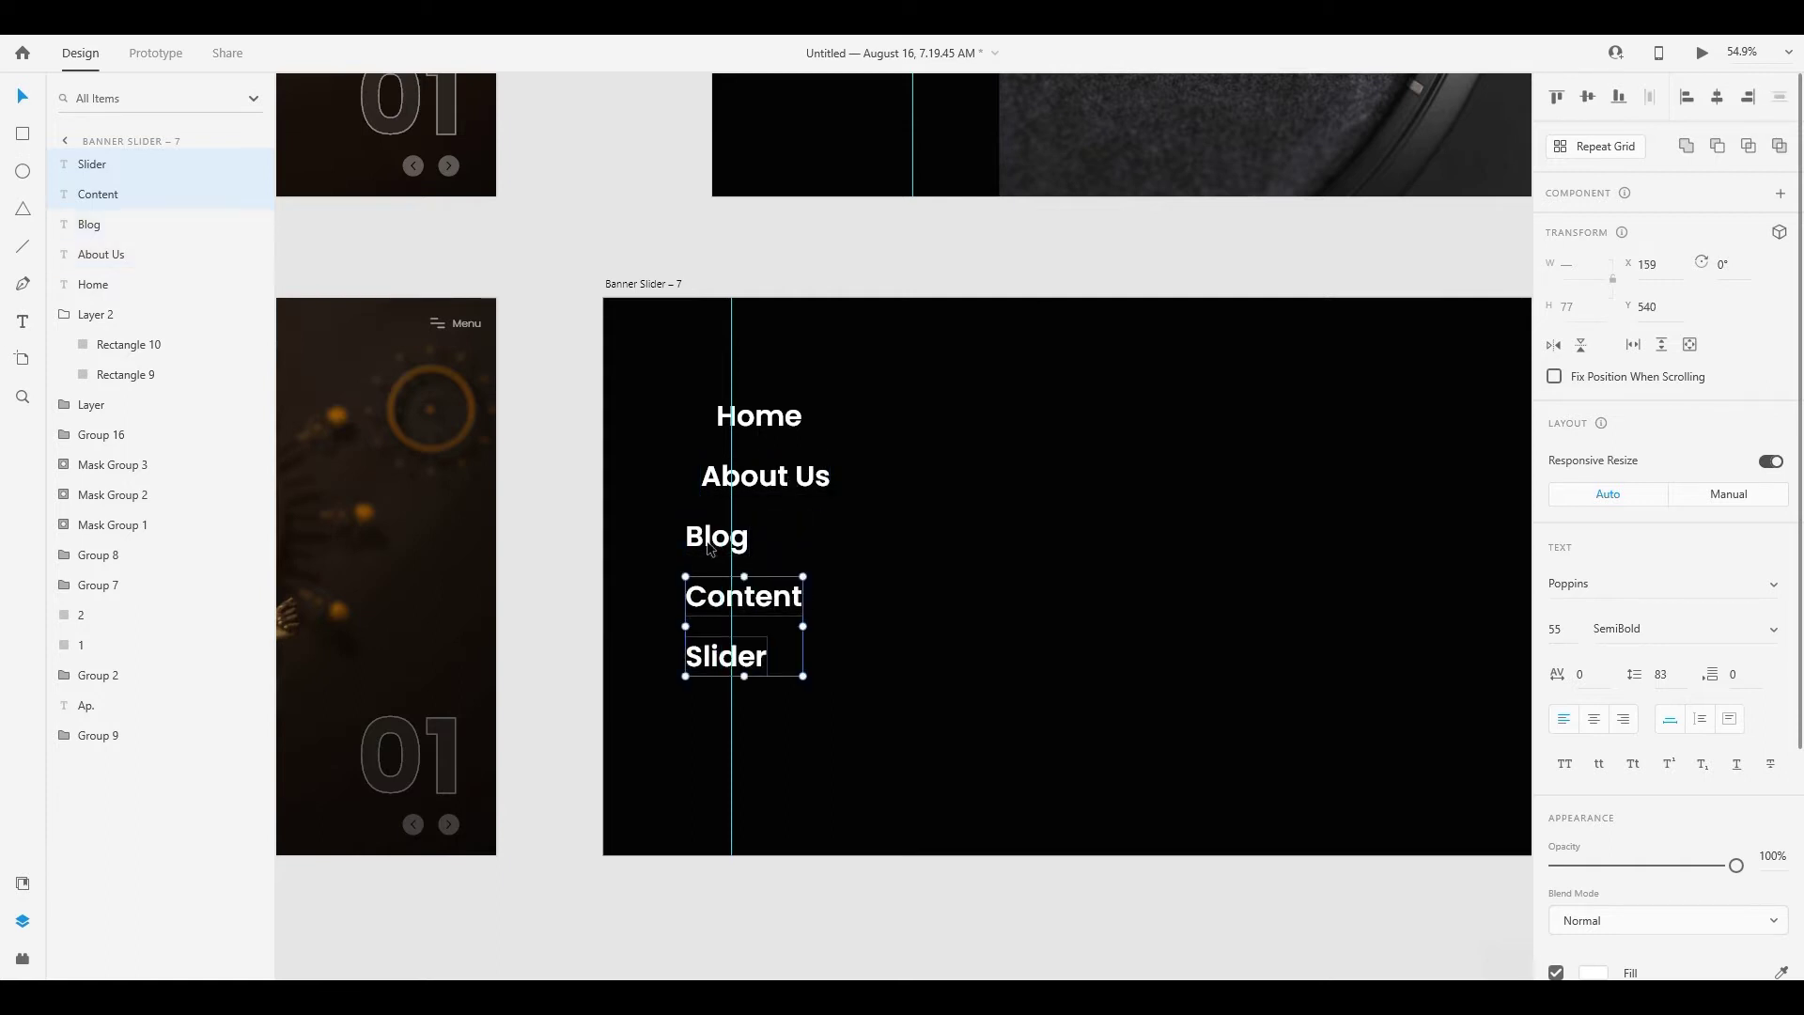
key("shift+Left")
key("shift+Left")
key("shift+Left")
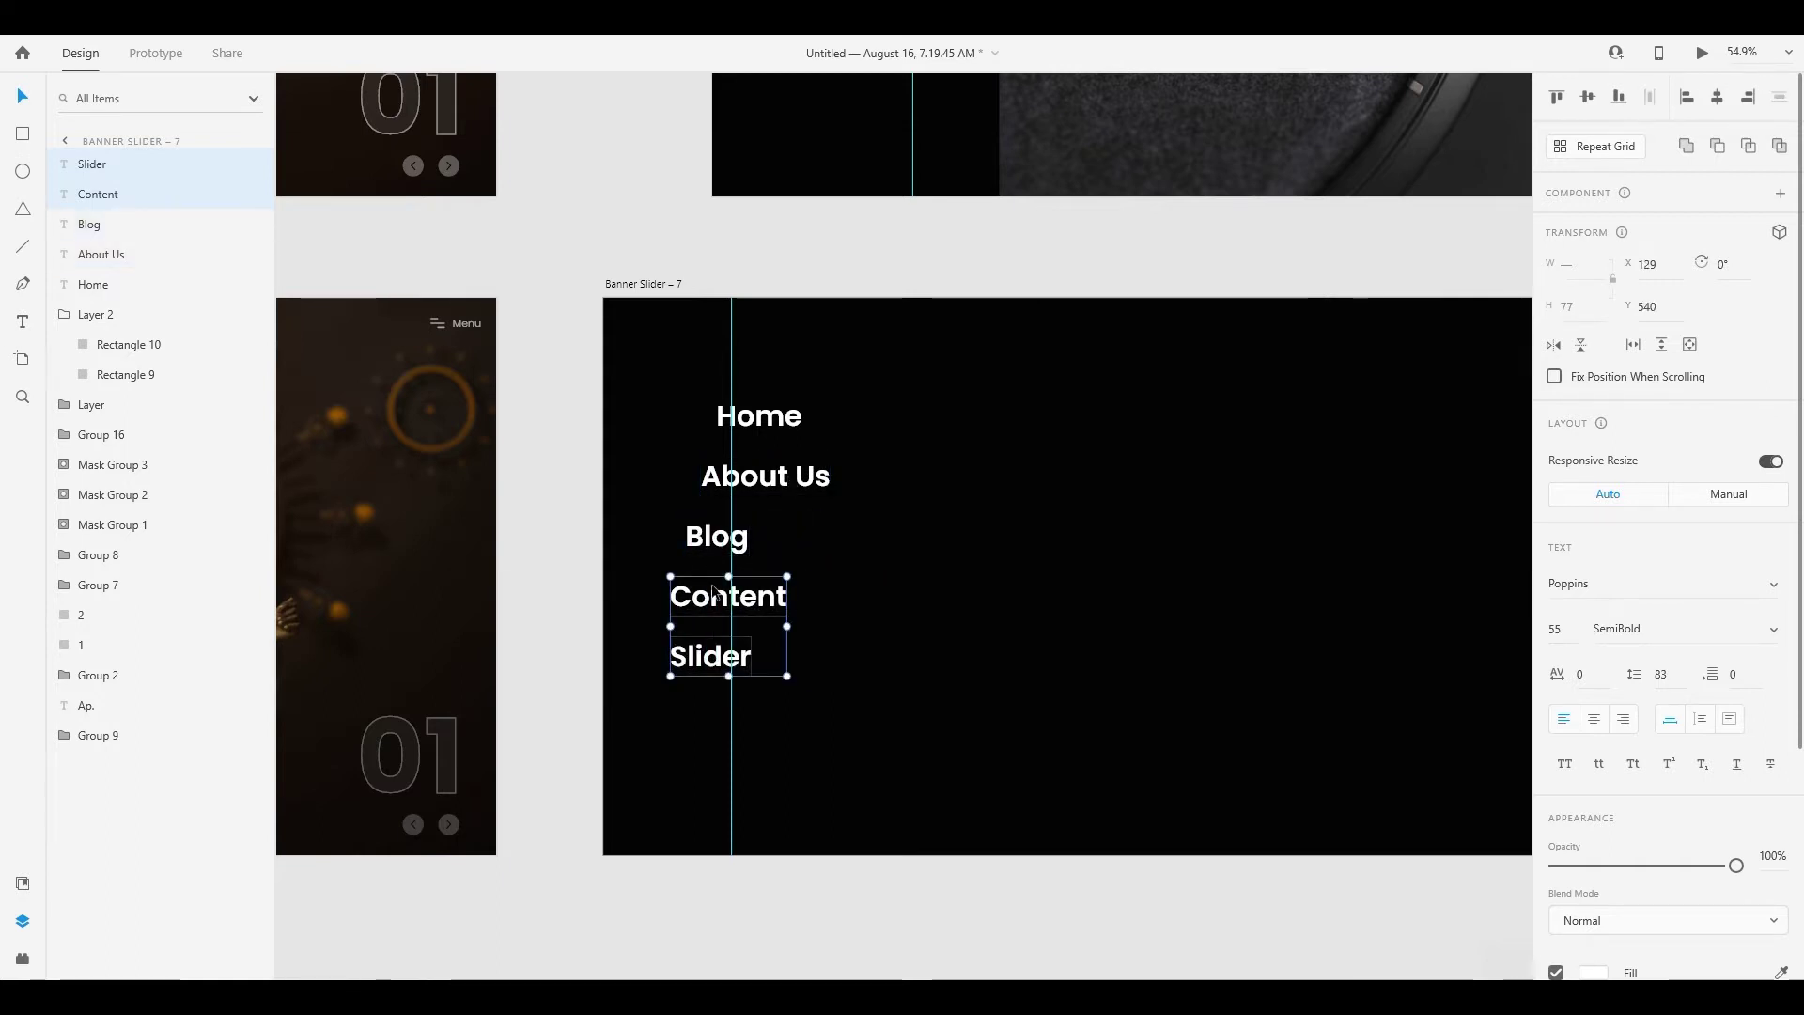
Exclude Content from the selection and move Slider alone 30 px left to X 99
left_click(714, 592, "shift")
key("shift+Left")
key("shift+Left")
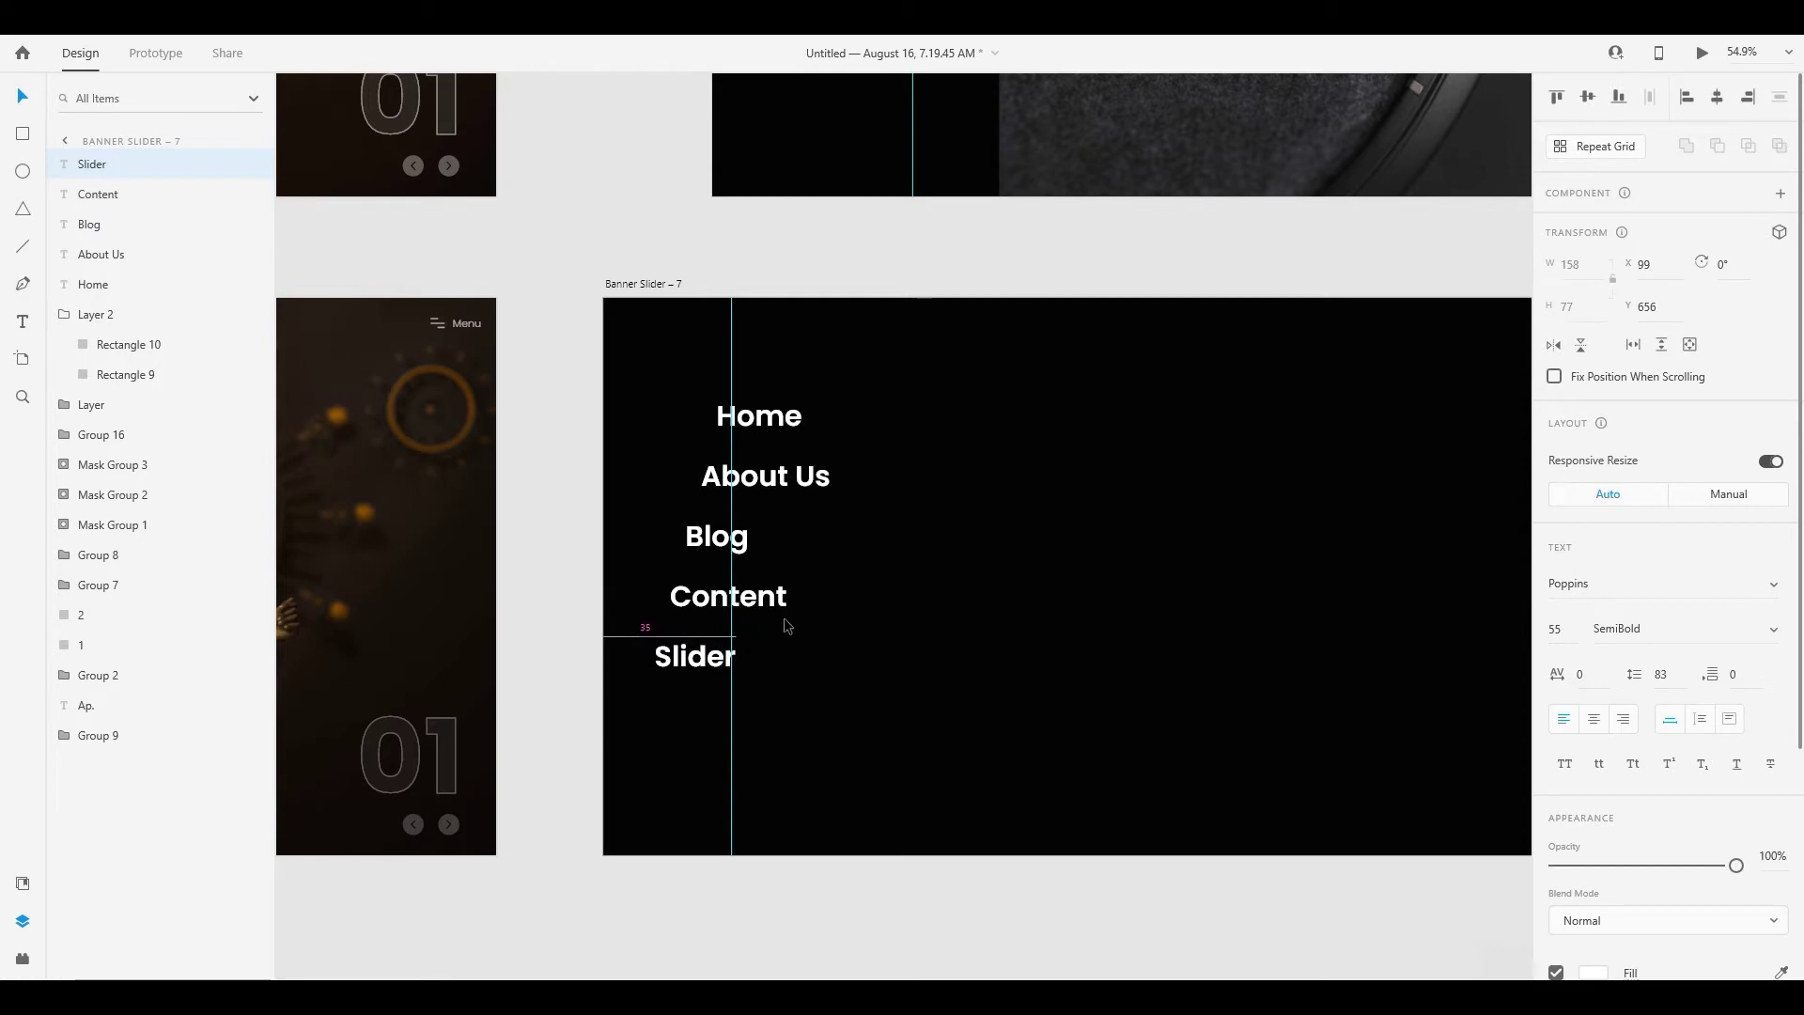
Select all five menu texts on Banner Slider – 7, set their opacity to 0% and deselect them
left_click(756, 416)
left_click(763, 476, "shift")
left_click(716, 538, "shift")
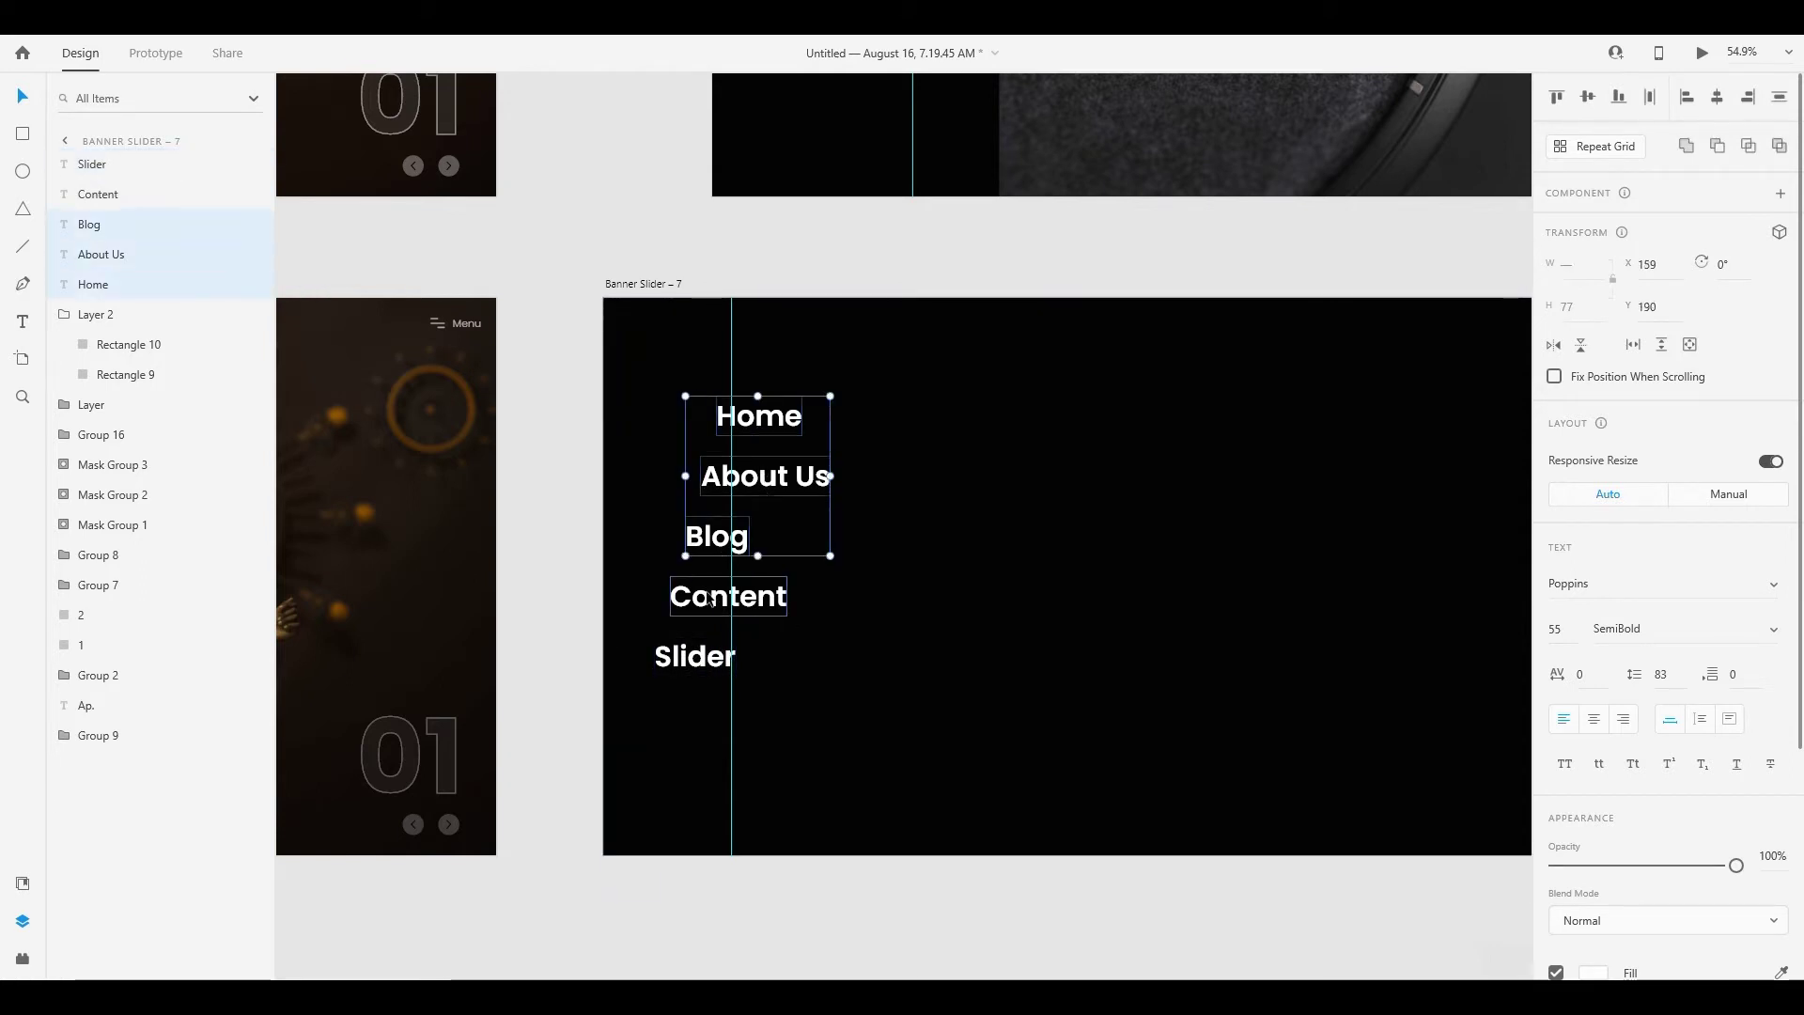
left_click(711, 598, "shift")
left_click(701, 658, "shift")
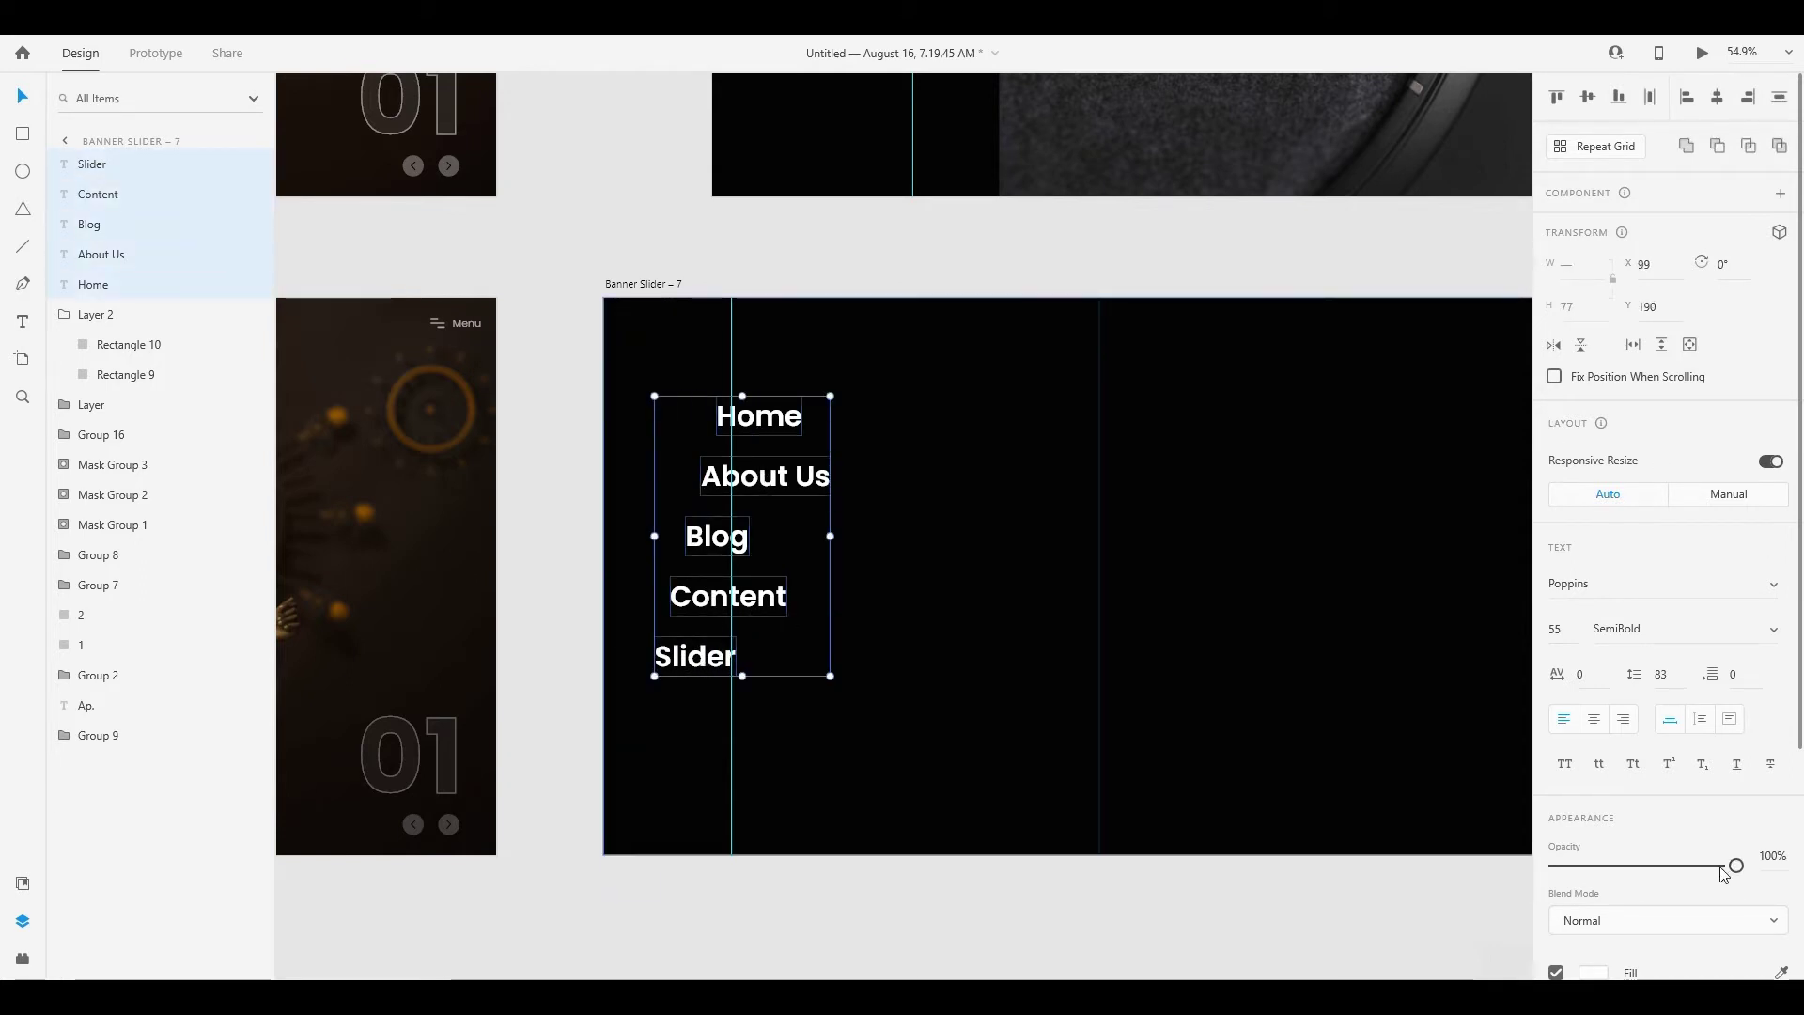
left_click_drag(1723, 870, 1402, 871)
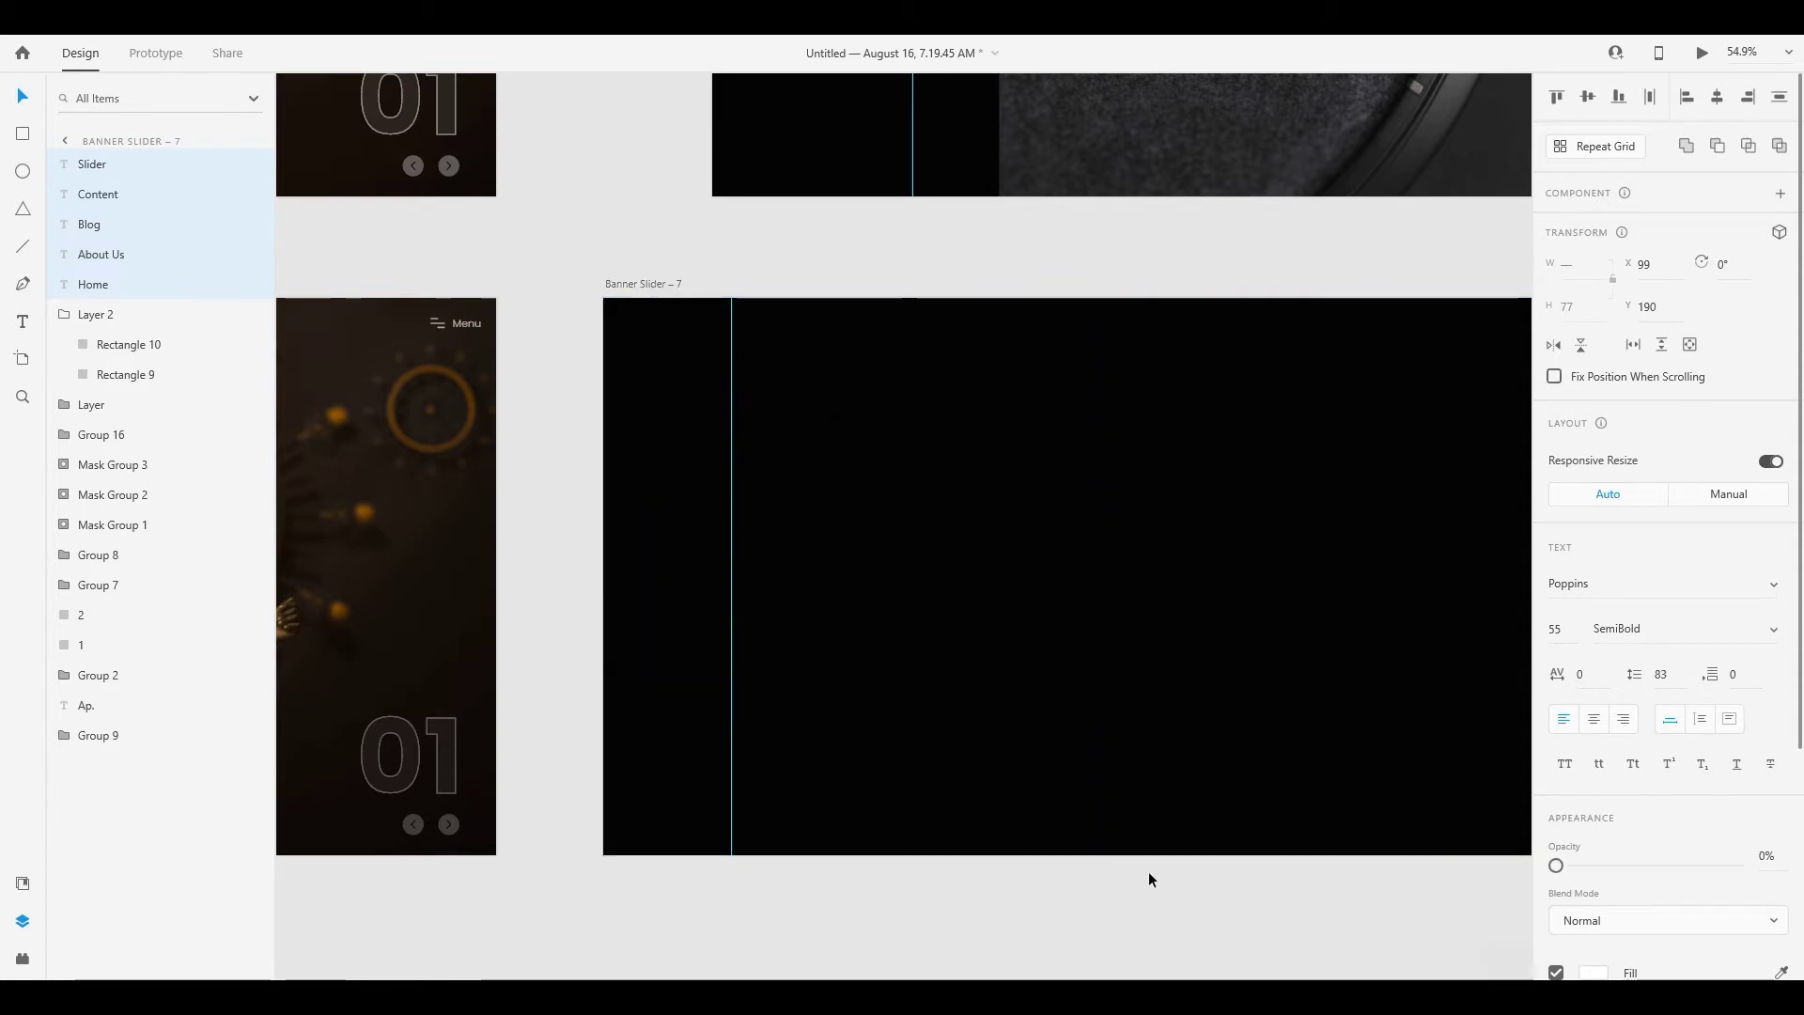
left_click(1149, 879)
scroll(1148, 874, "right", 3)
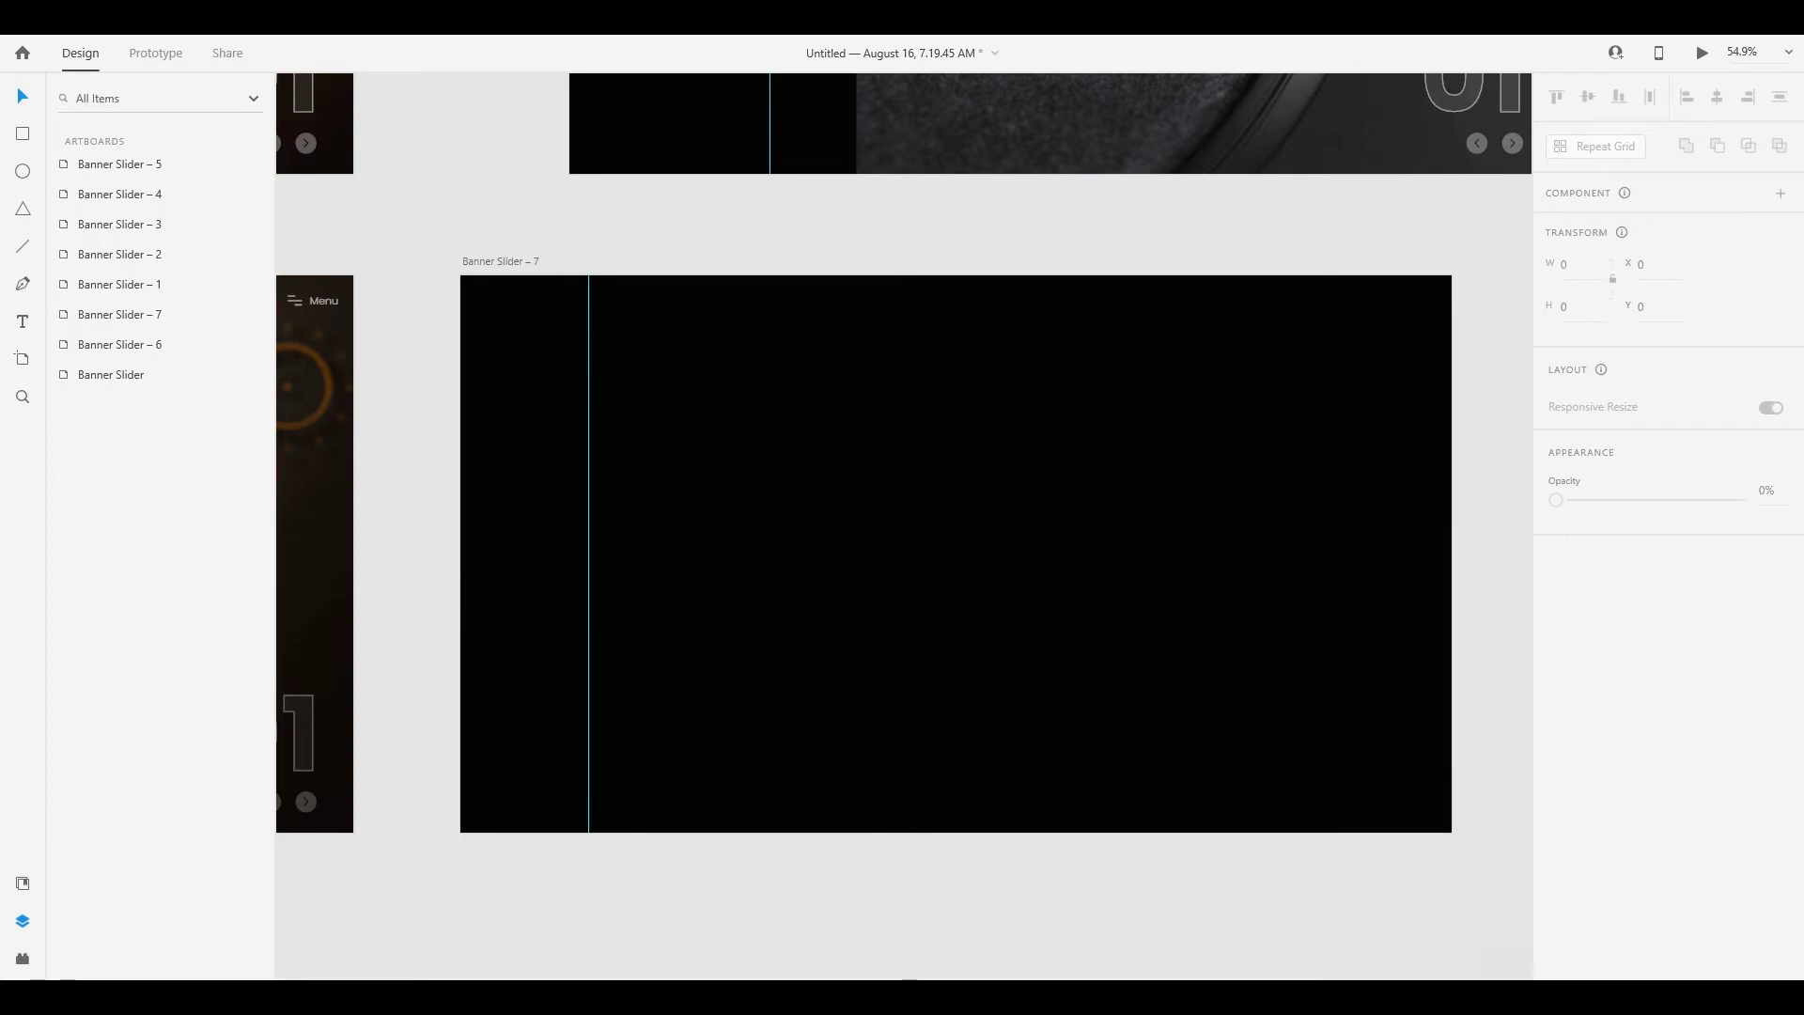
Switch to the Chrome browser and open lipsum.com
key("alt+Tab")
left_click(390, 51)
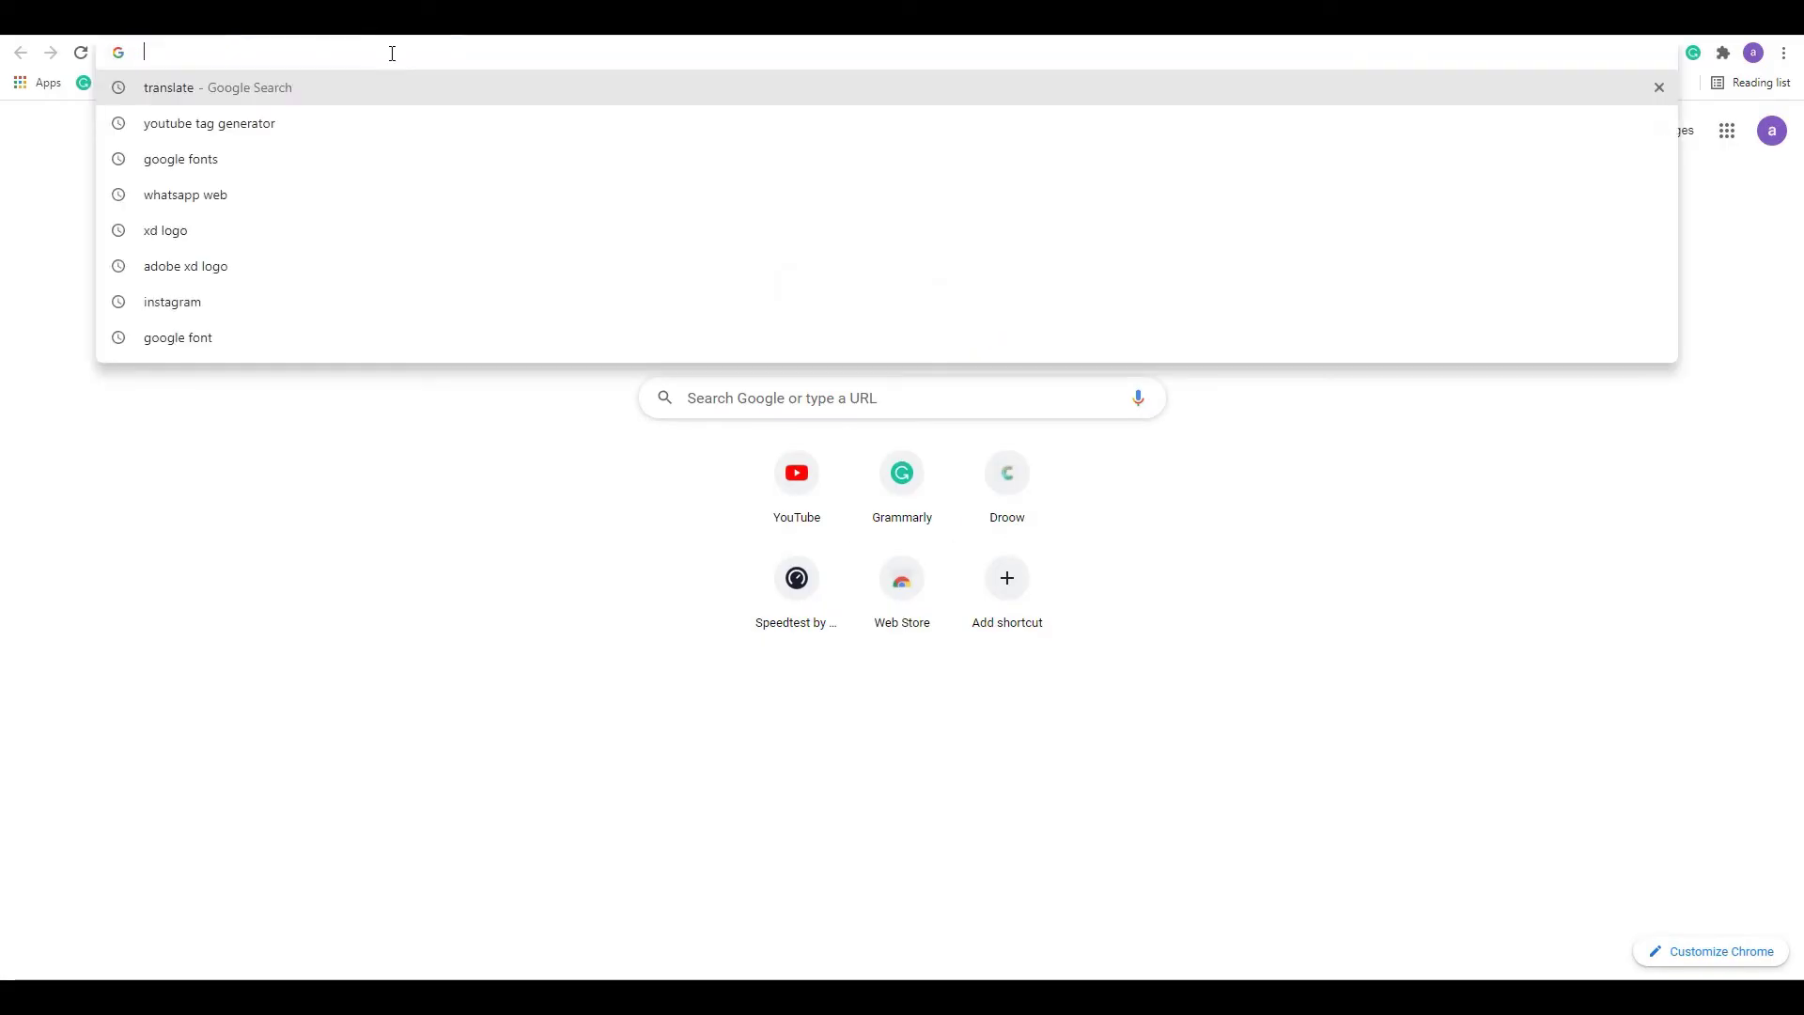
type("li")
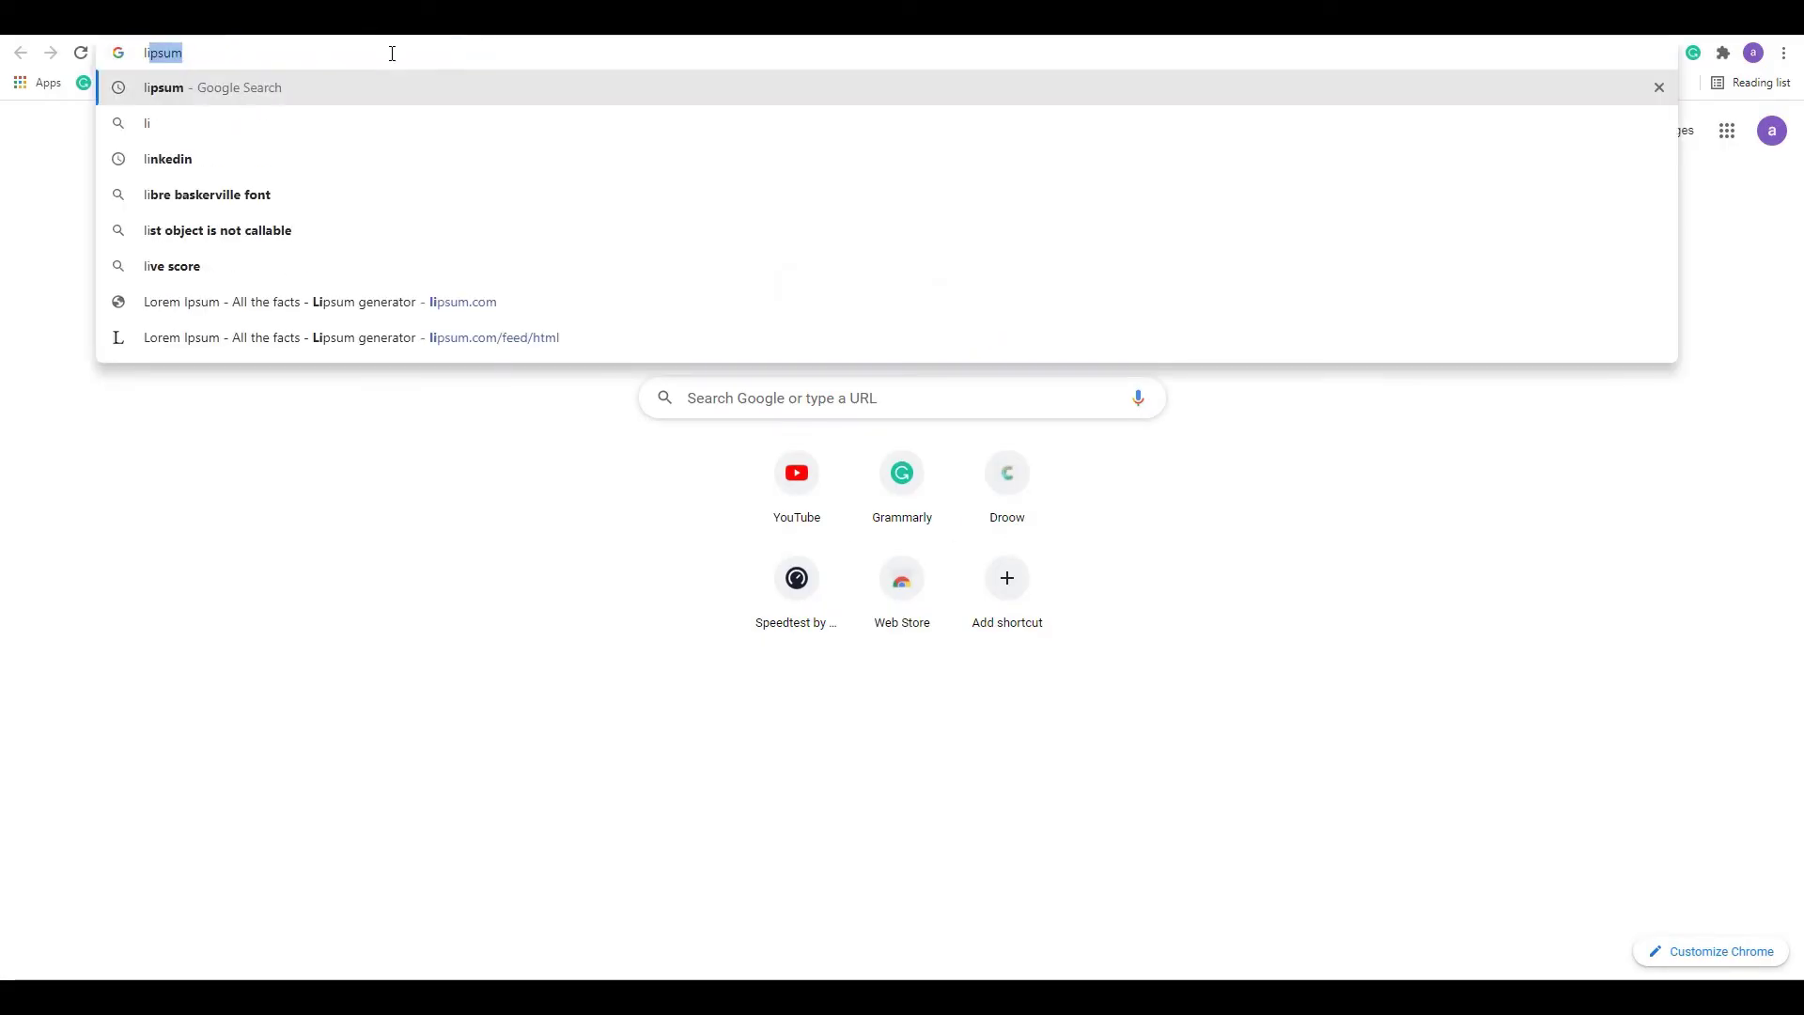
type("psum.com")
key("Return")
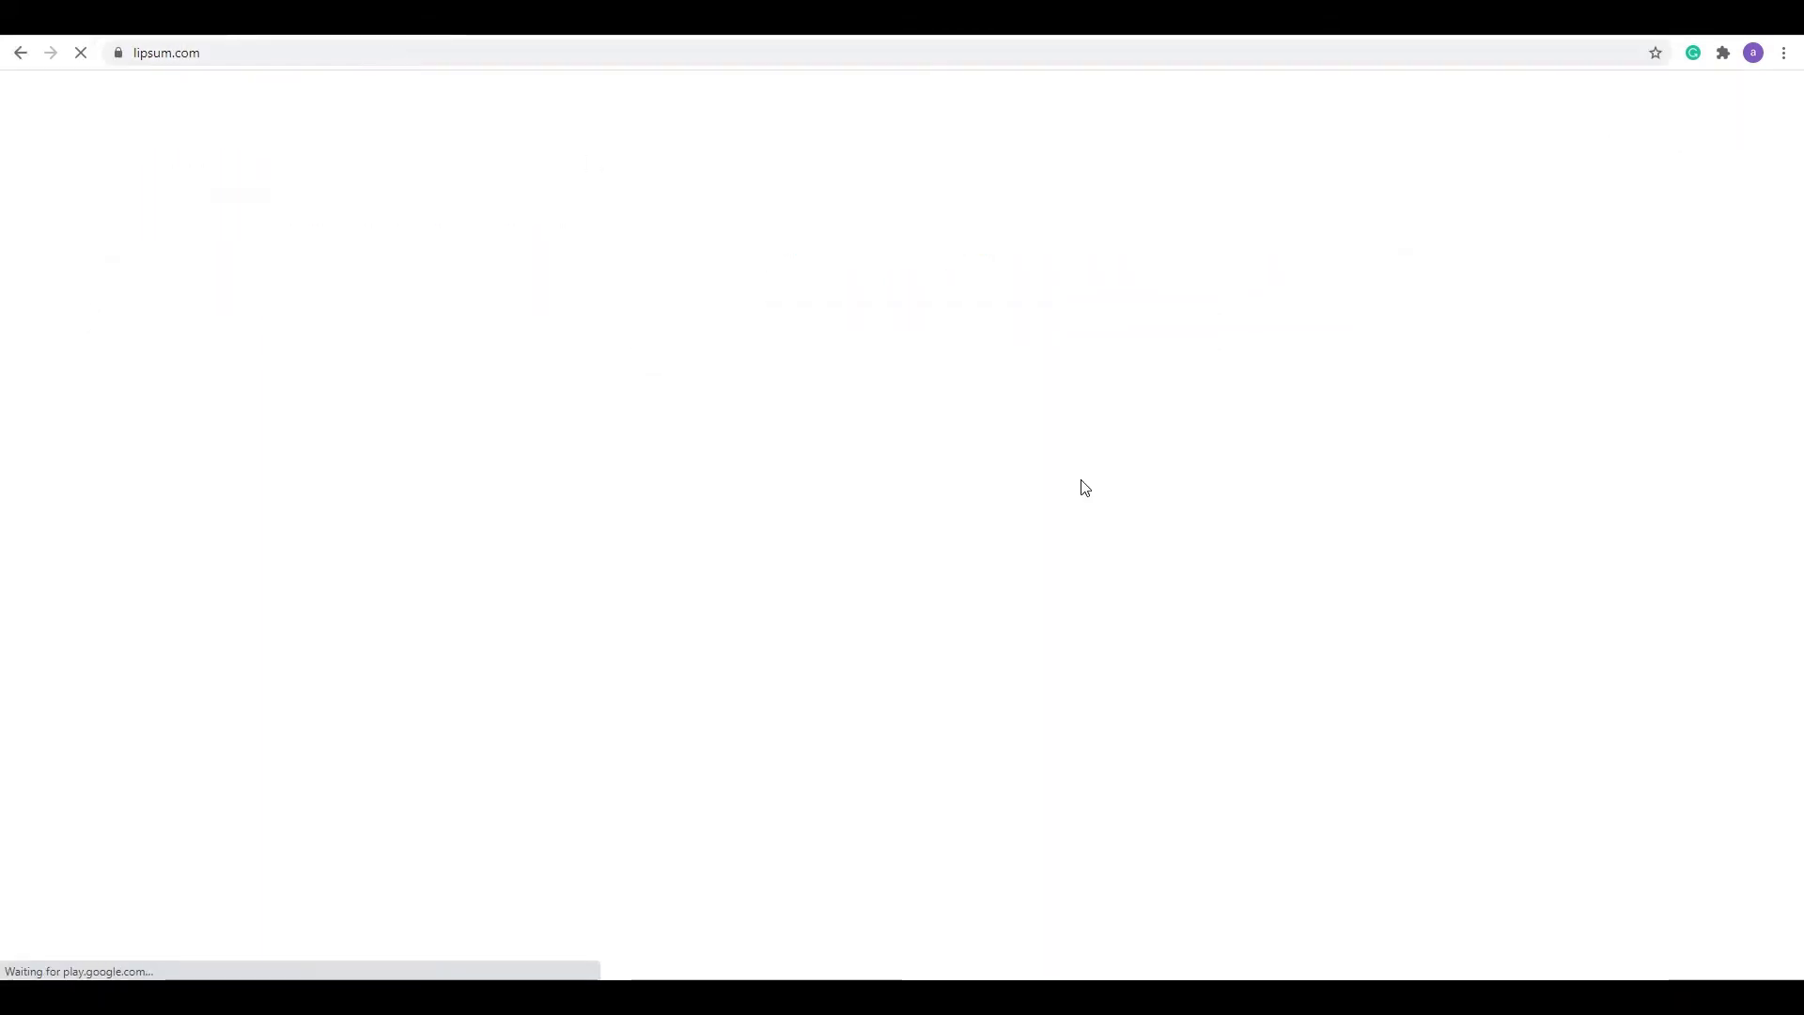
Generate five paragraphs of Lorem Ipsum and copy the opening text from "Lorem ipsum dolor" through "condimentum imperdiet."
scroll(1128, 515, "down", 5)
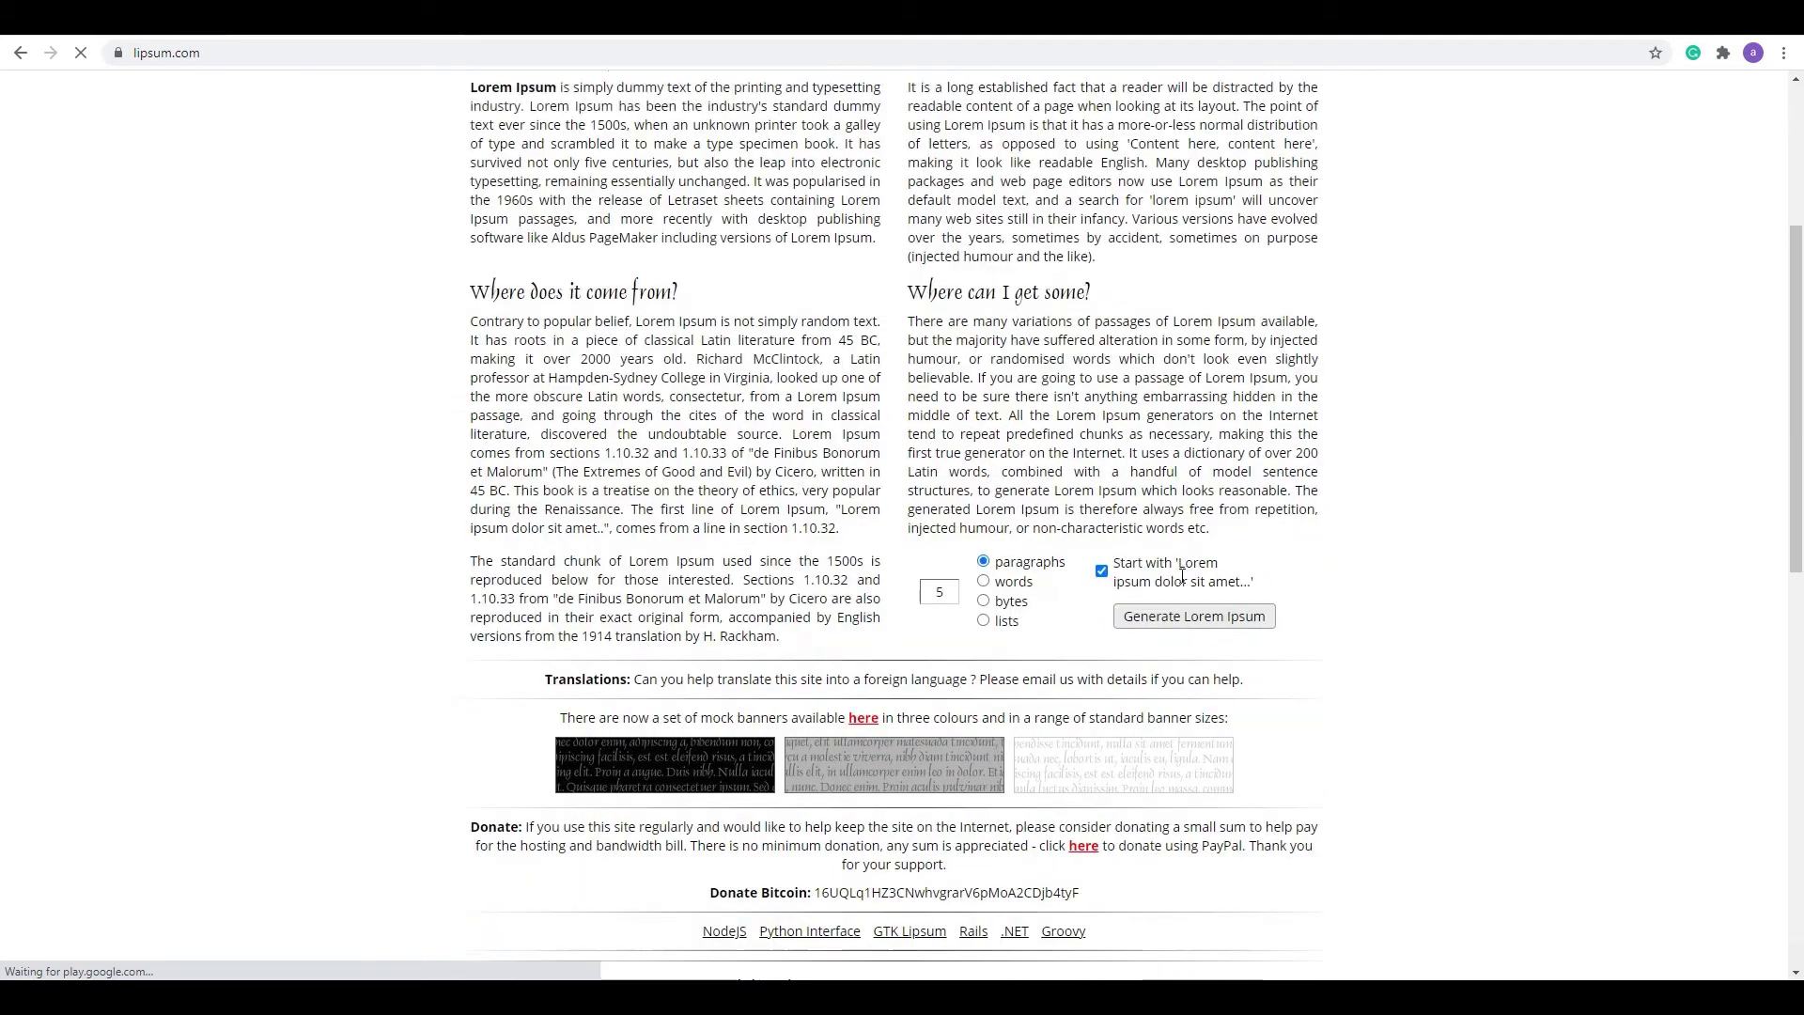
left_click(1203, 513)
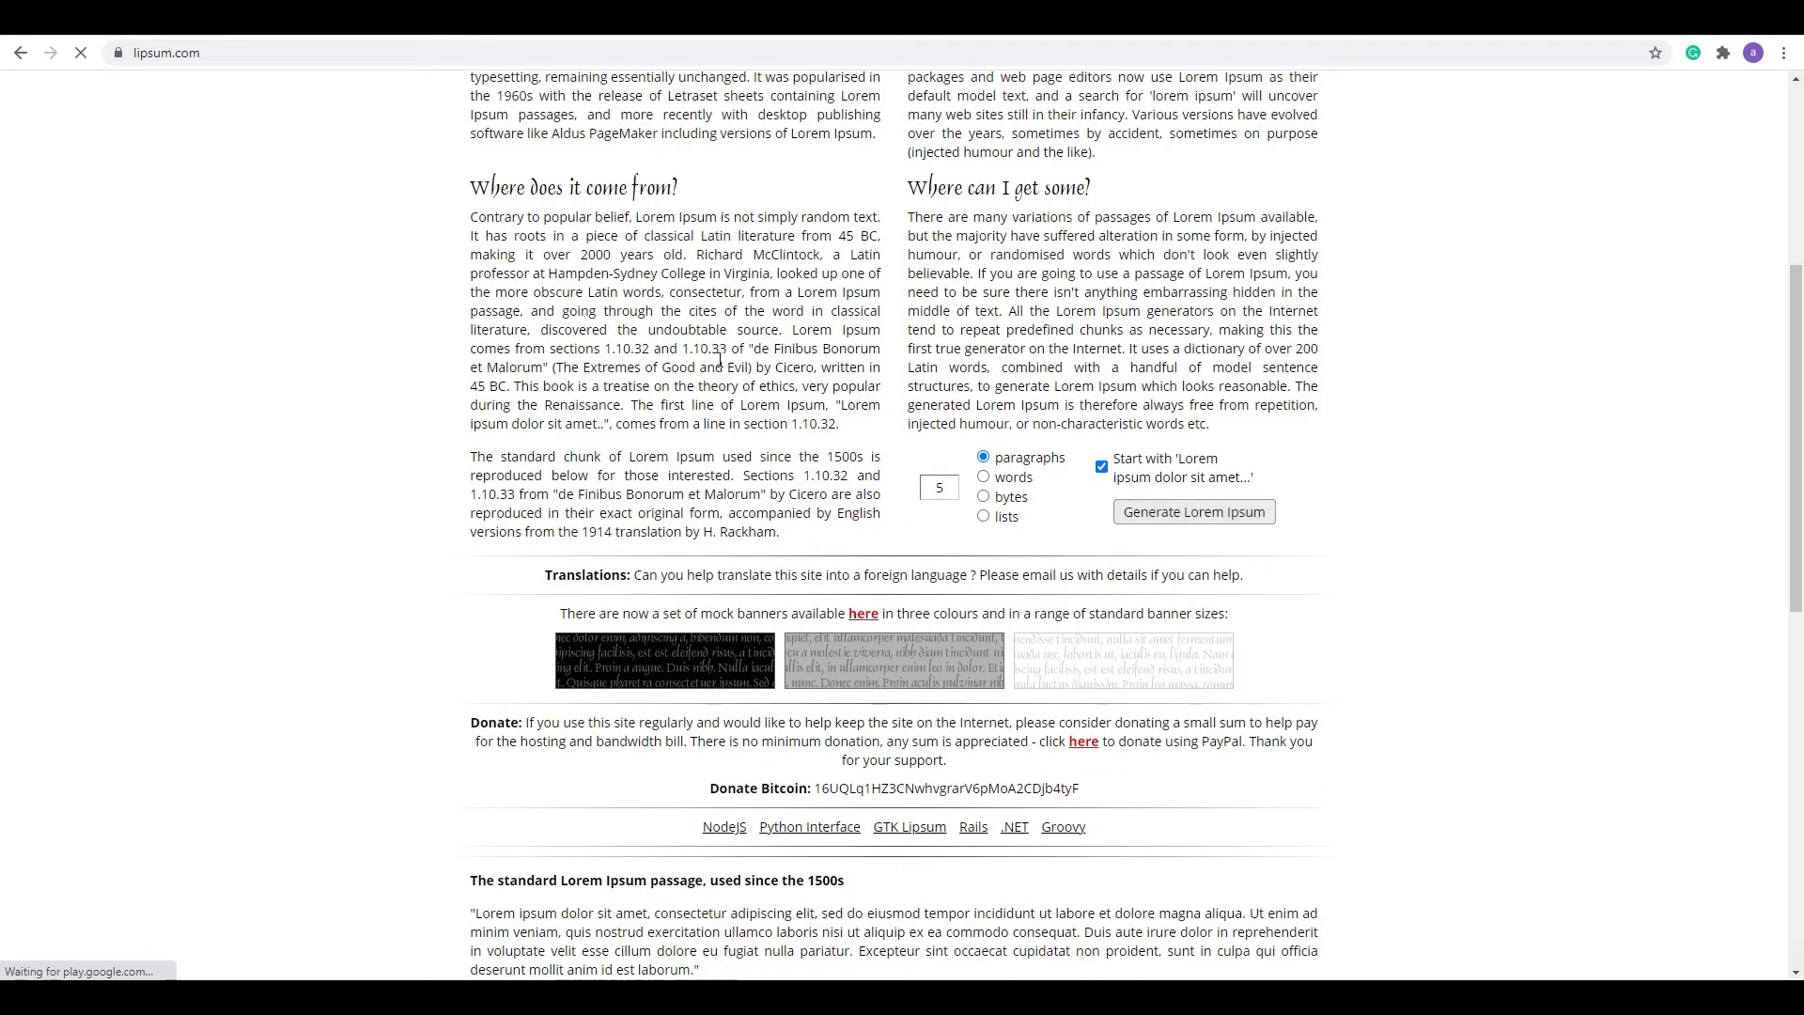
left_click_drag(472, 423, 878, 439)
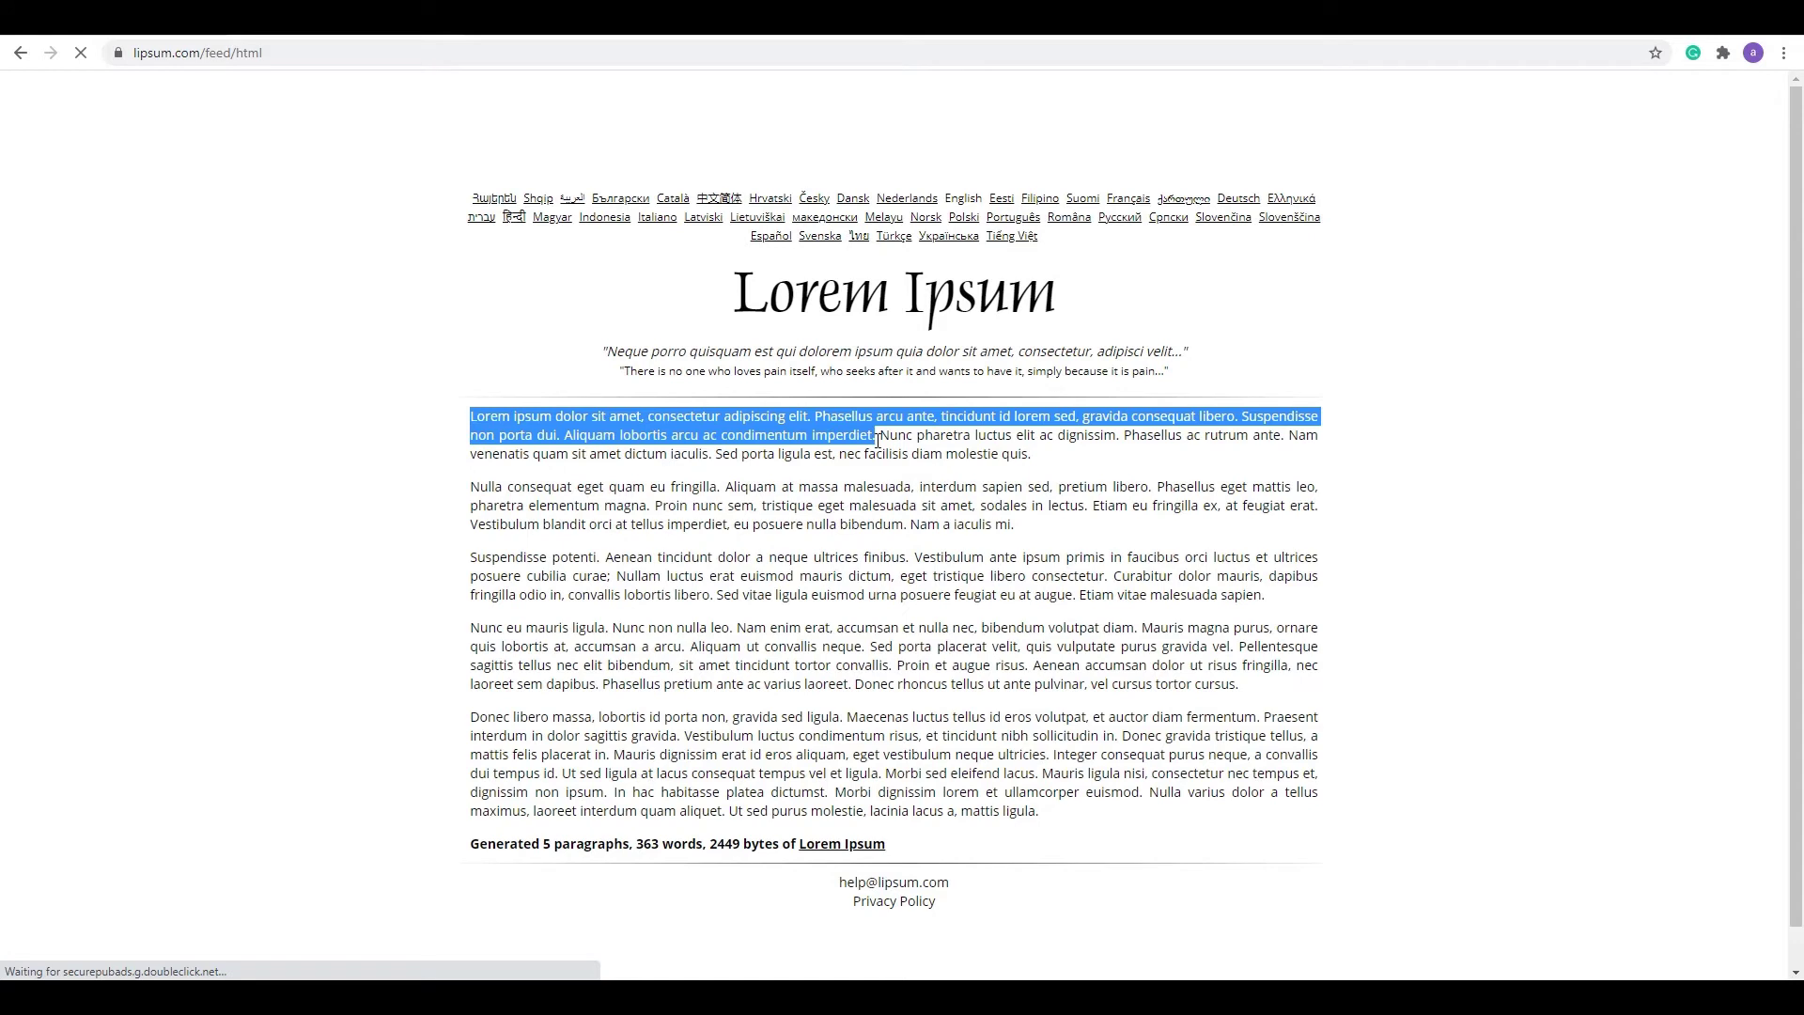
key("alt")
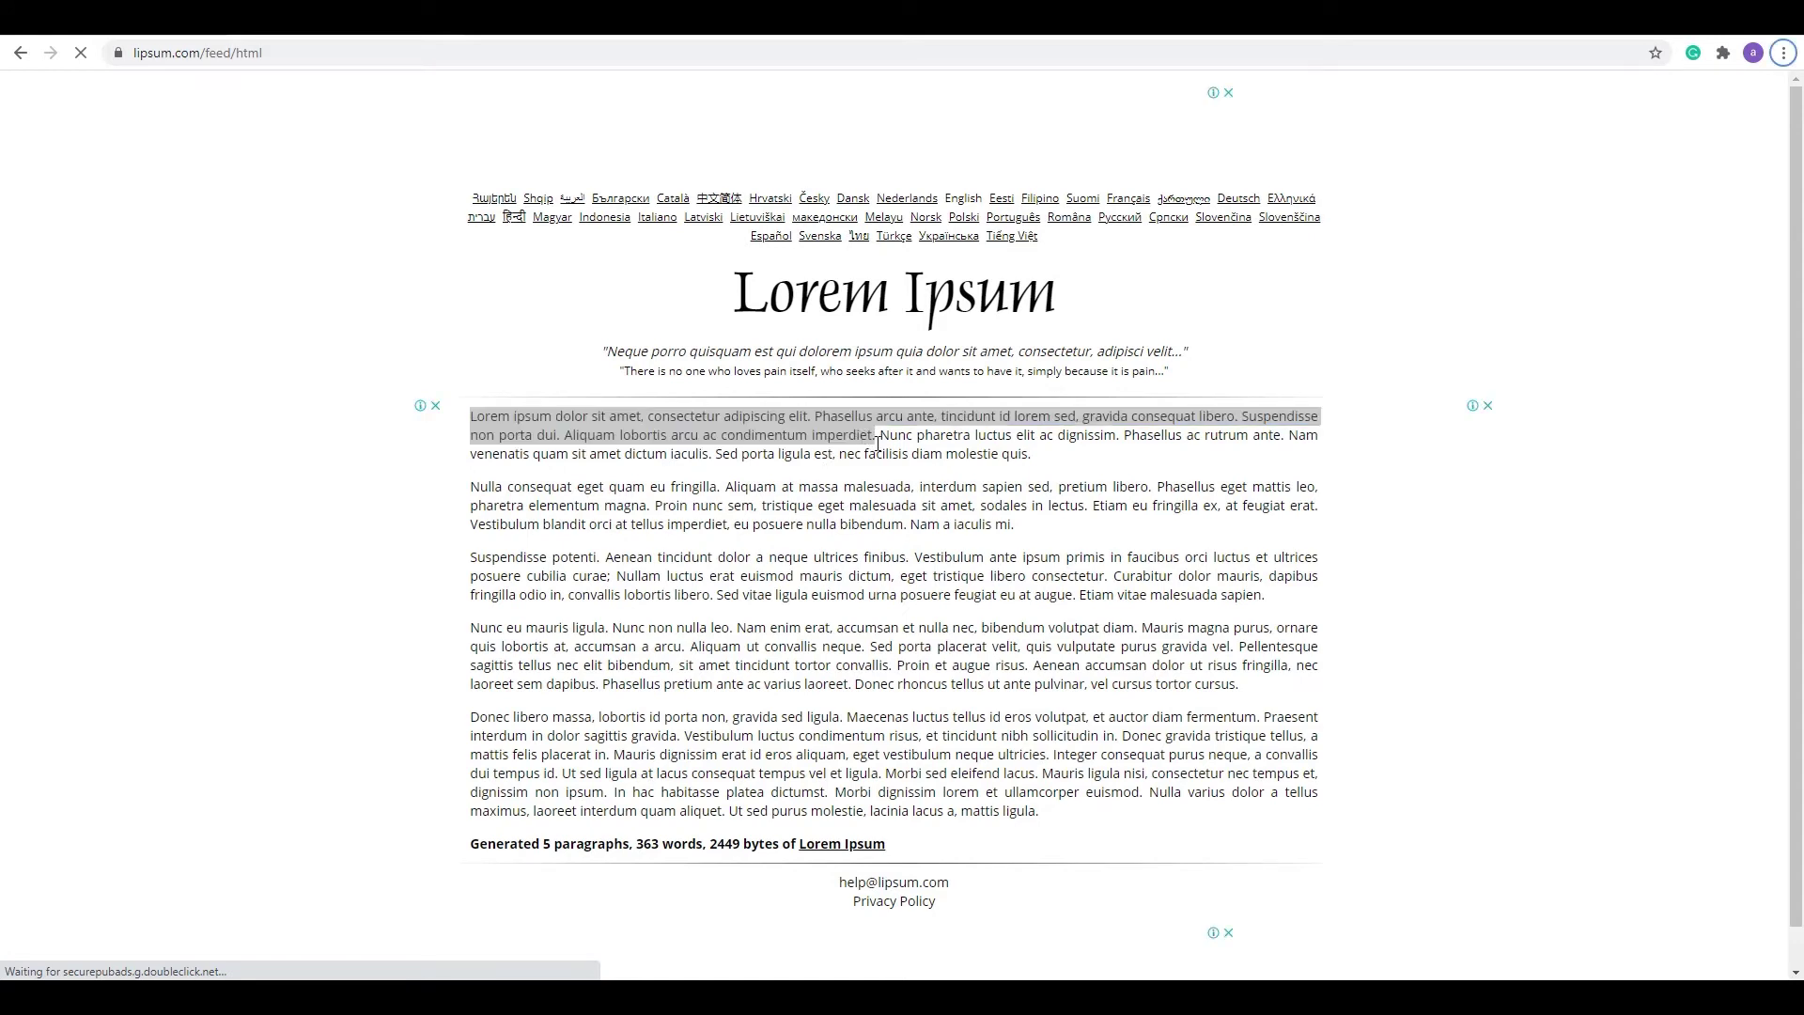
left_click(877, 443)
left_click_drag(876, 440, 459, 416)
key("ctrl+c")
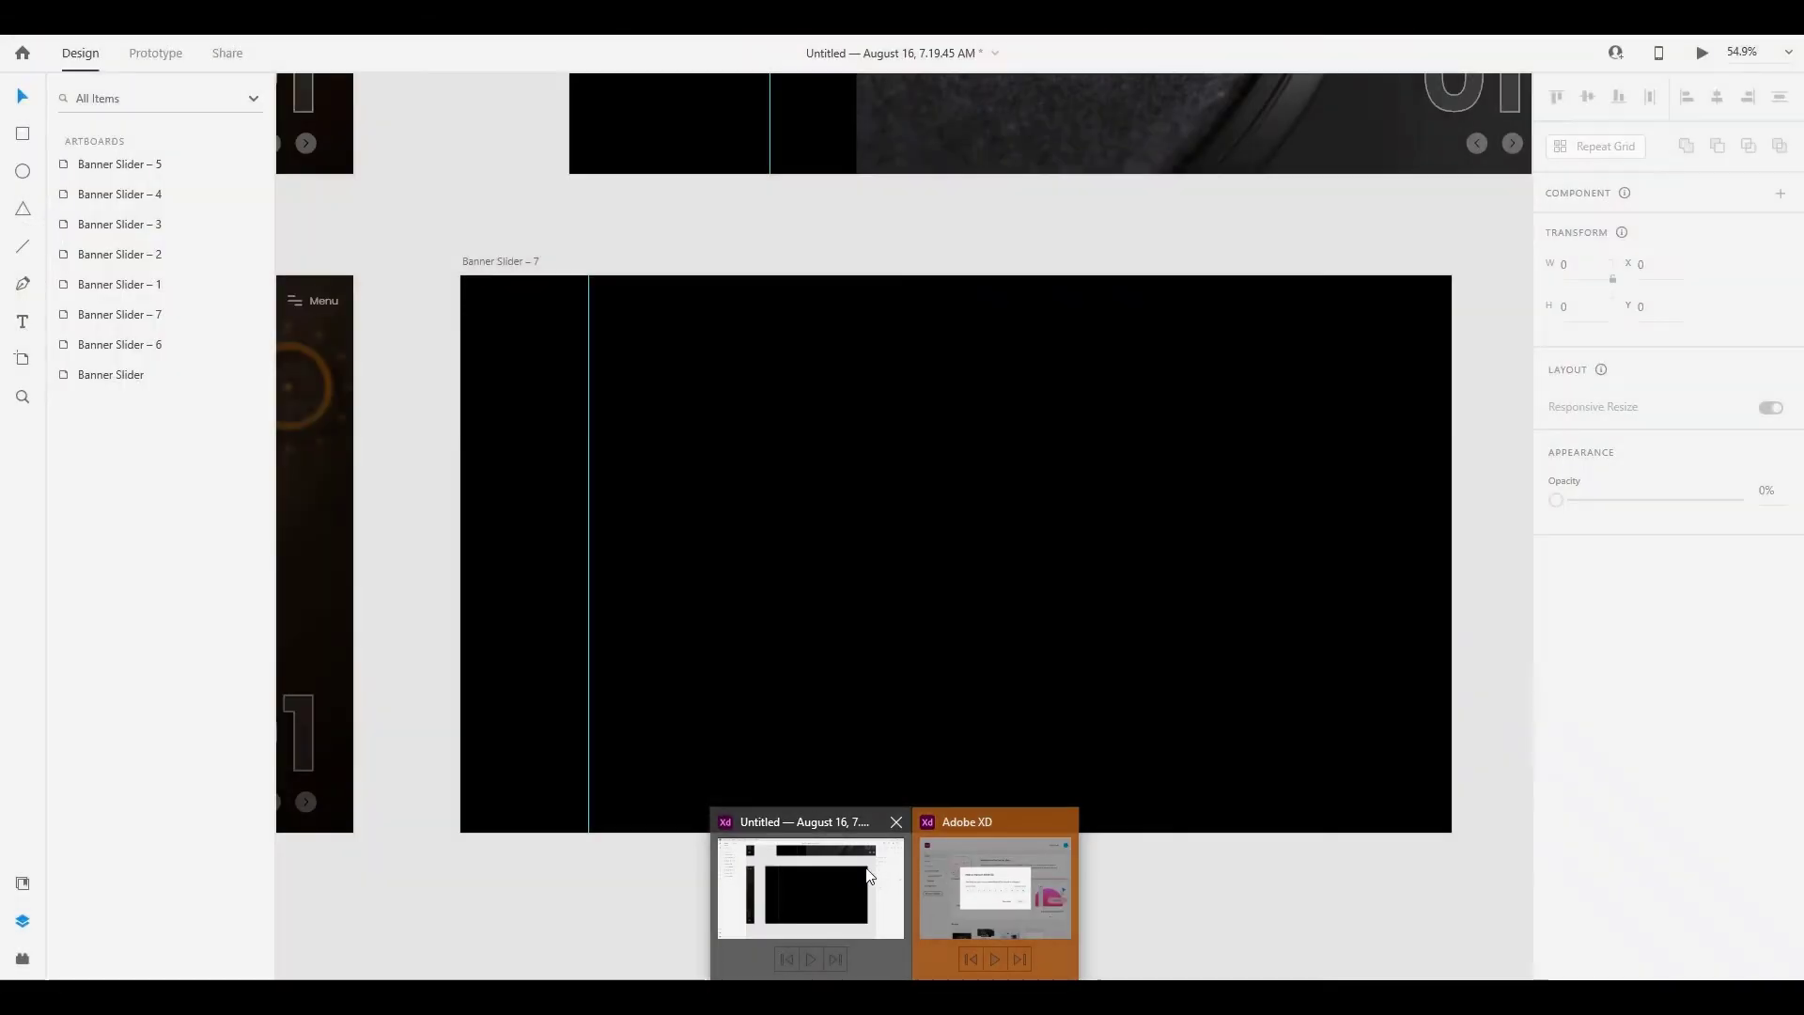
Switch back to Adobe XD, draw a text area about 560 by 233 px in Banner Slider – 7's right half and paste the copied text
left_click(825, 868)
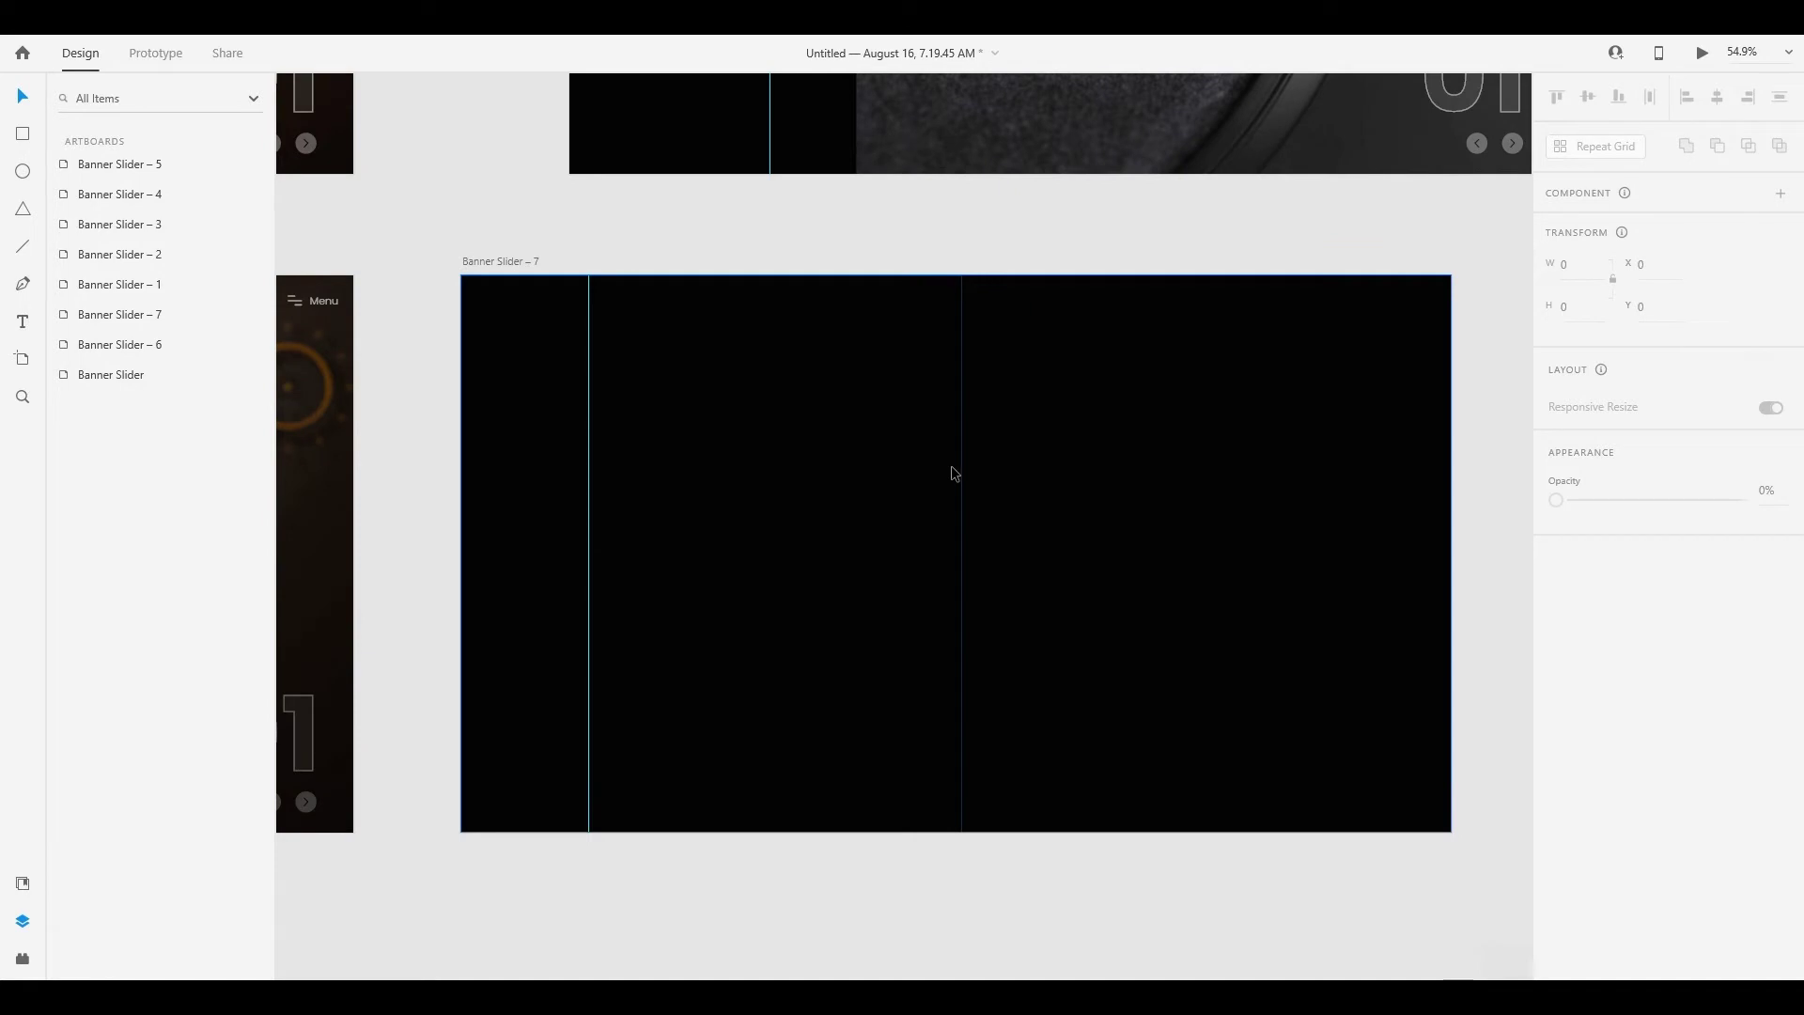
key("t")
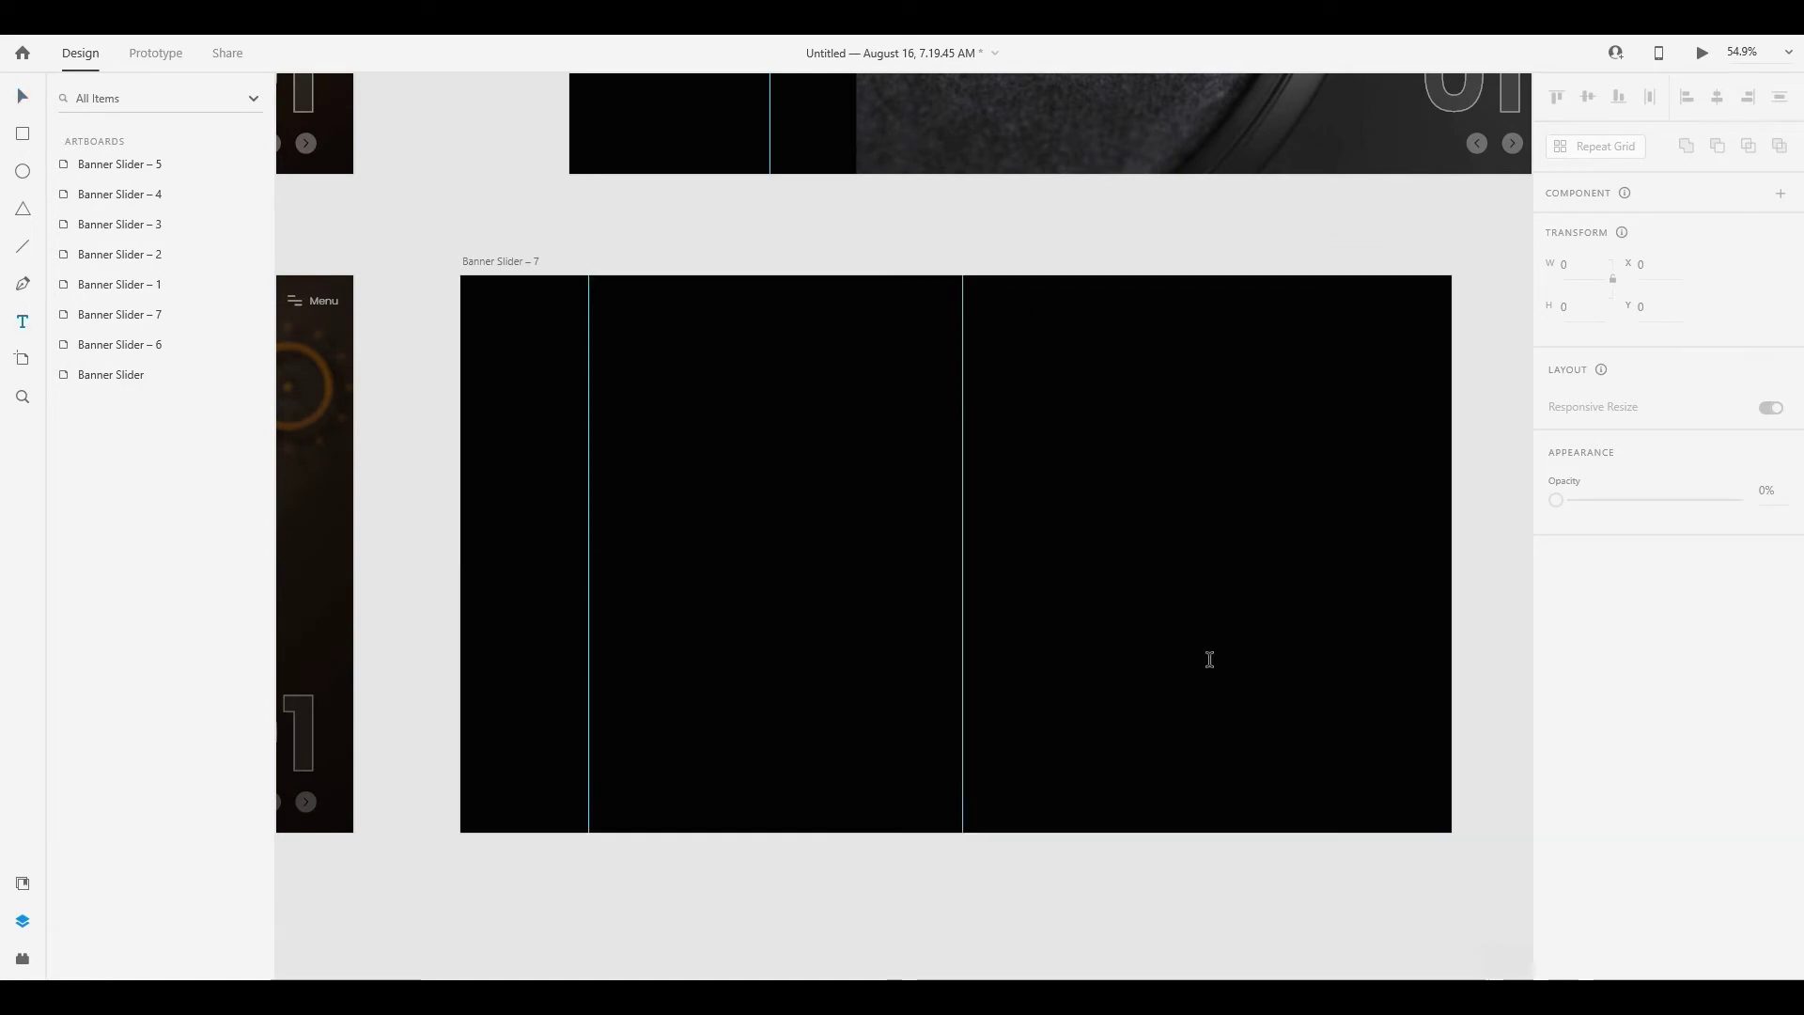
left_click_drag(1253, 663, 1253, 661)
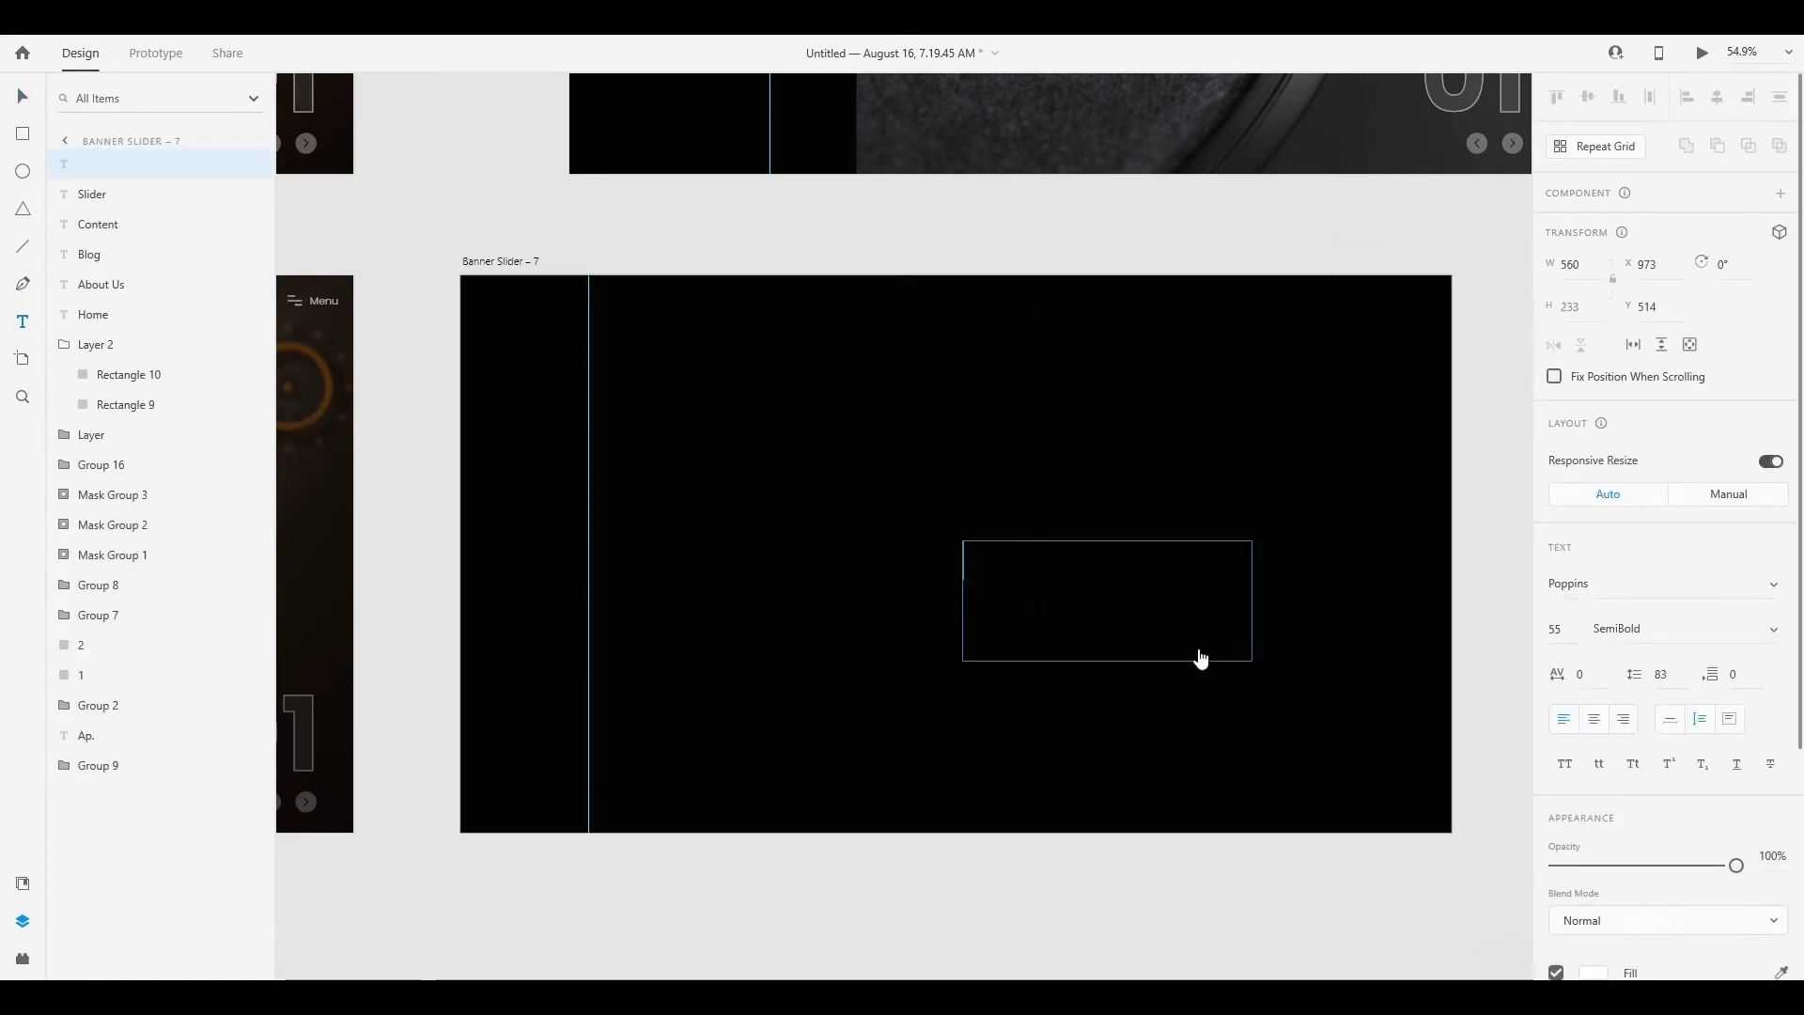
key("ctrl+v")
Set the whole pasted paragraph's font size to 20 and its weight to Medium
key("ctrl+a")
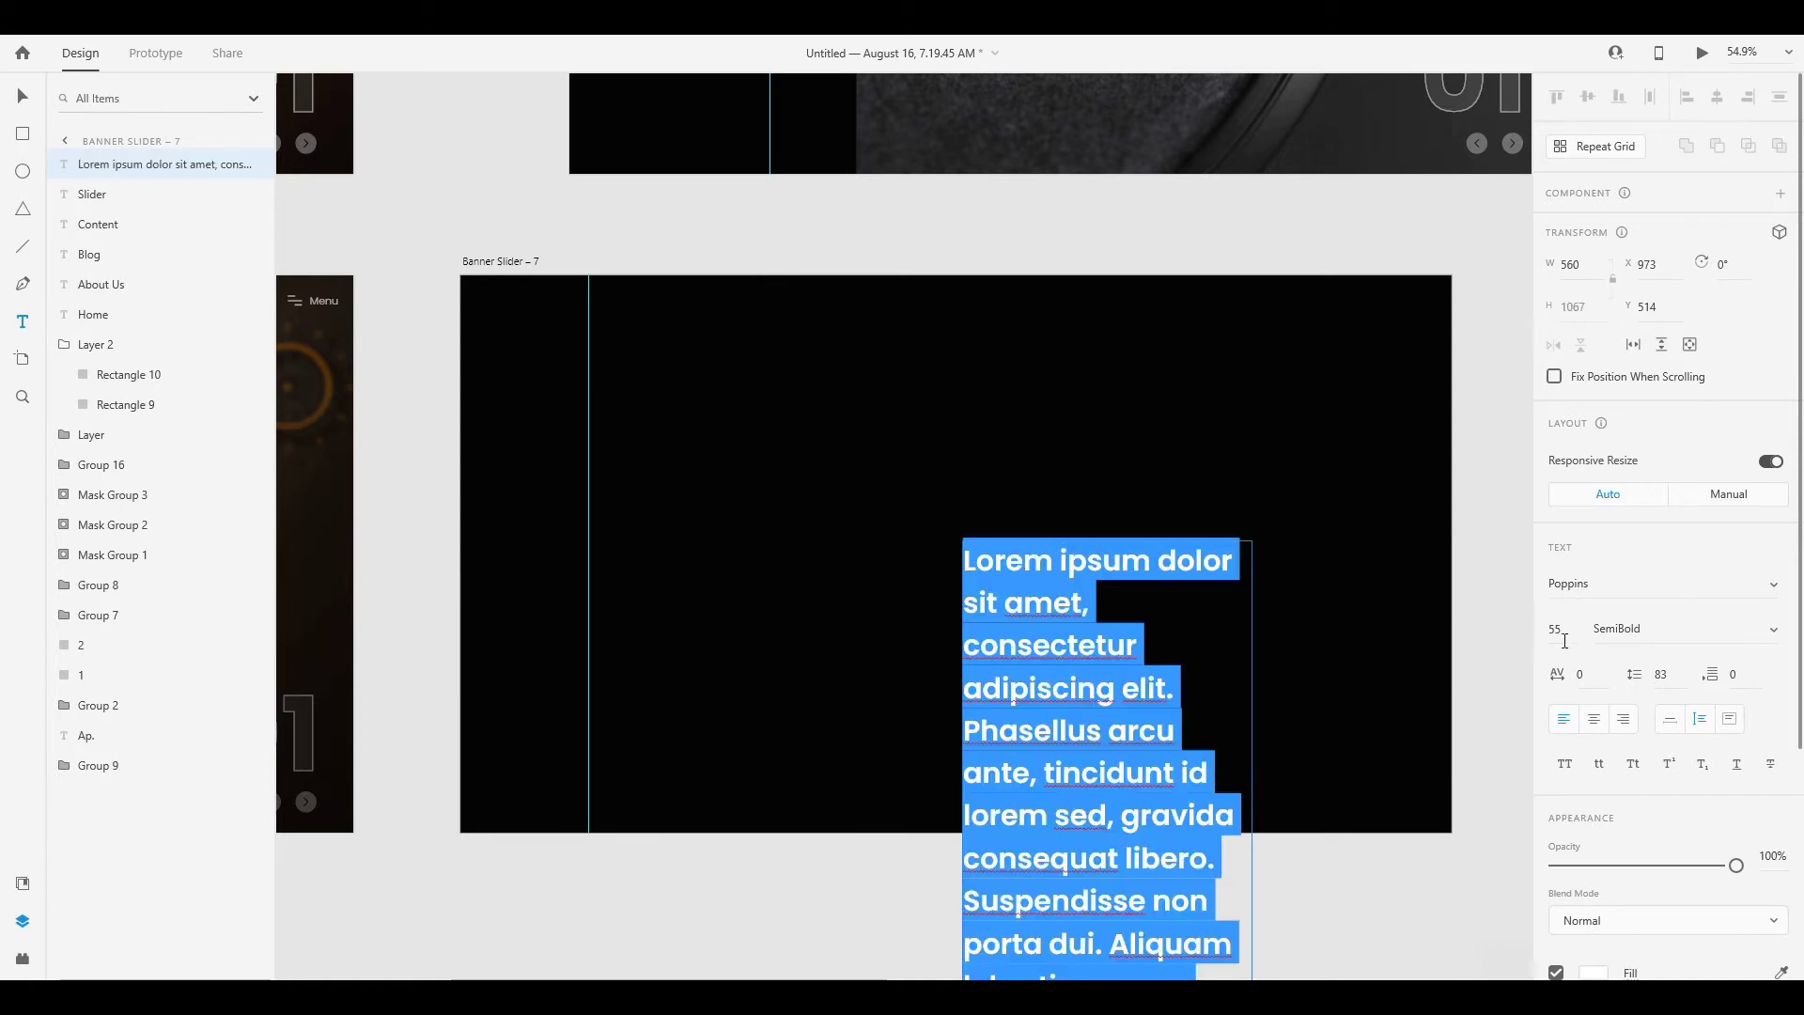
left_click(1567, 633)
type("20")
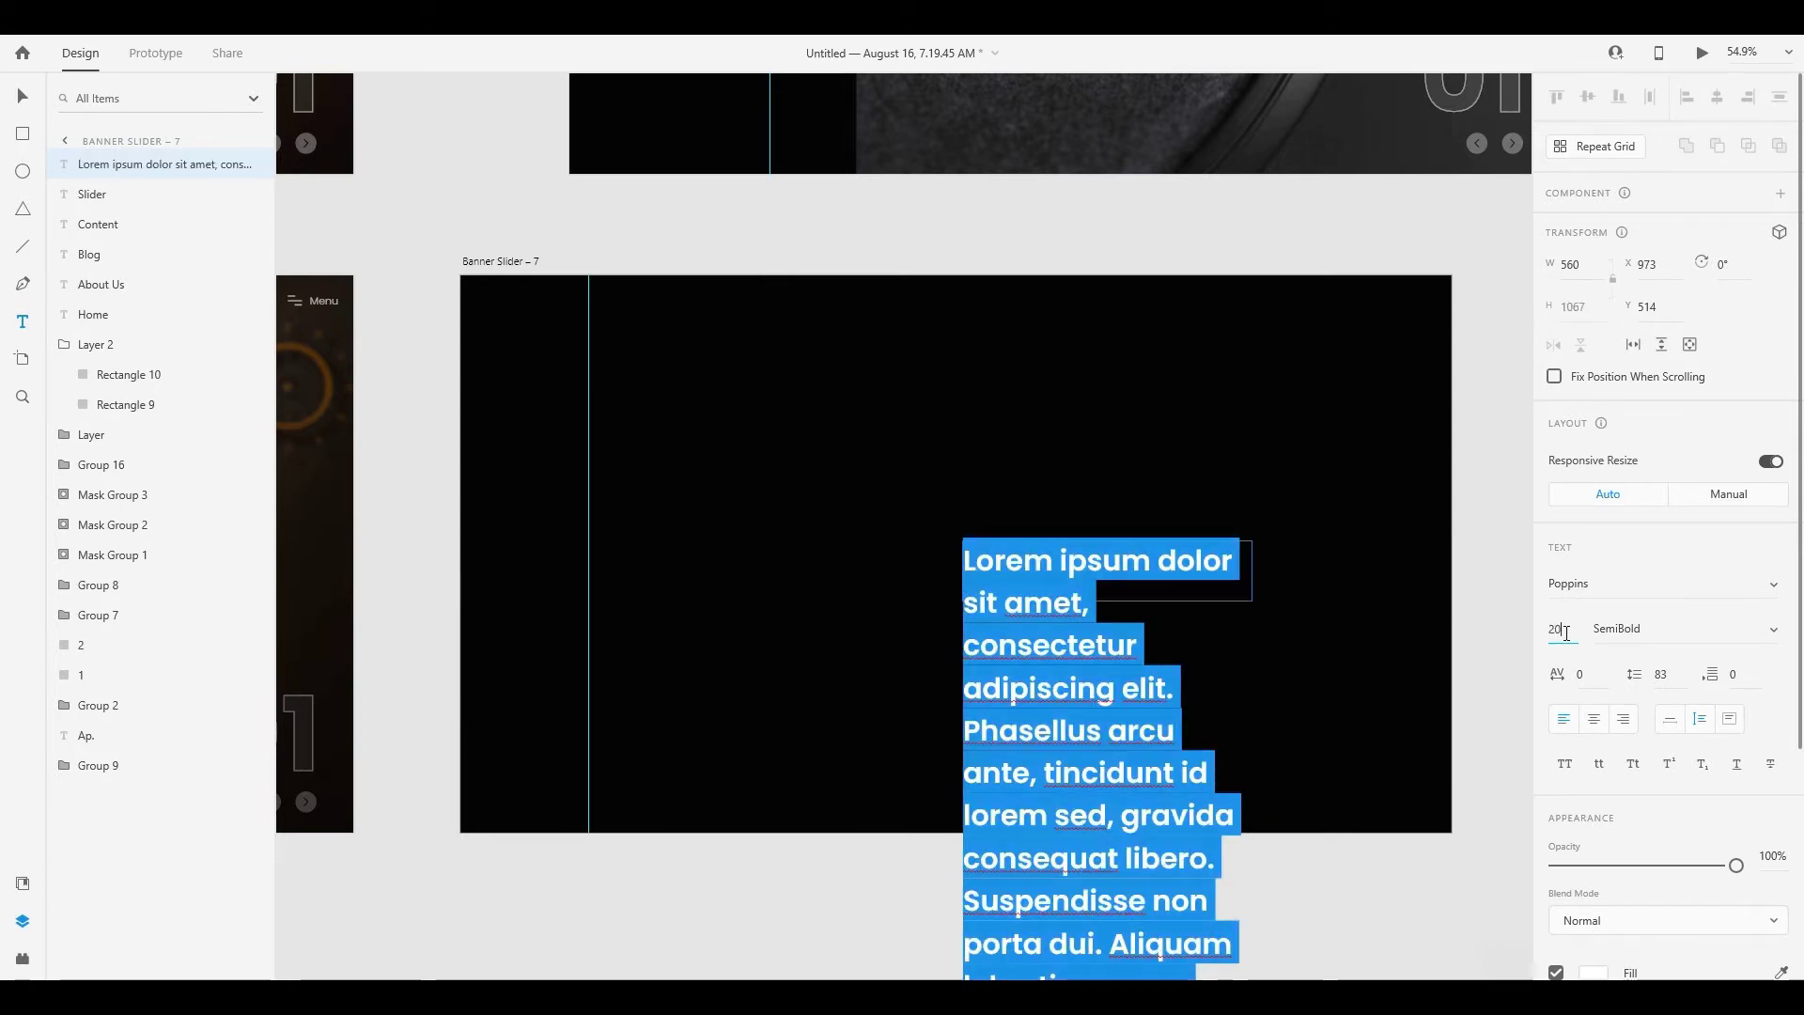
key("Return")
left_click(1645, 632)
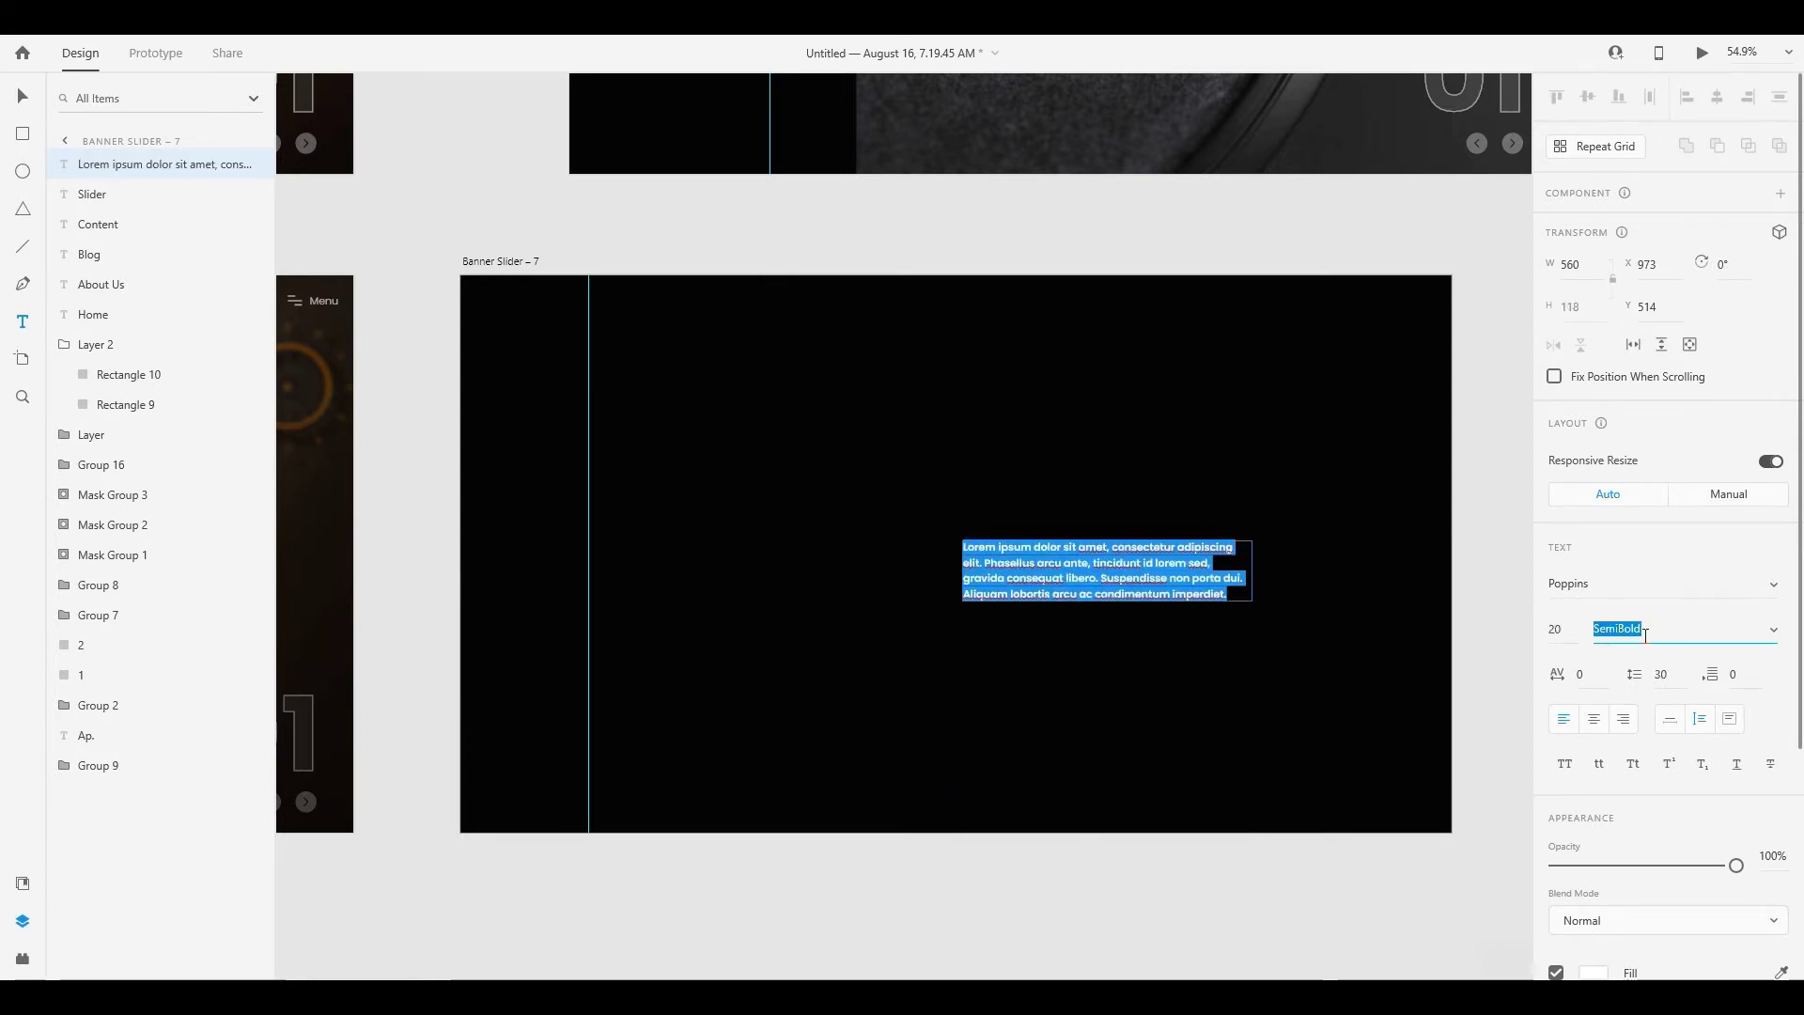
key("Up")
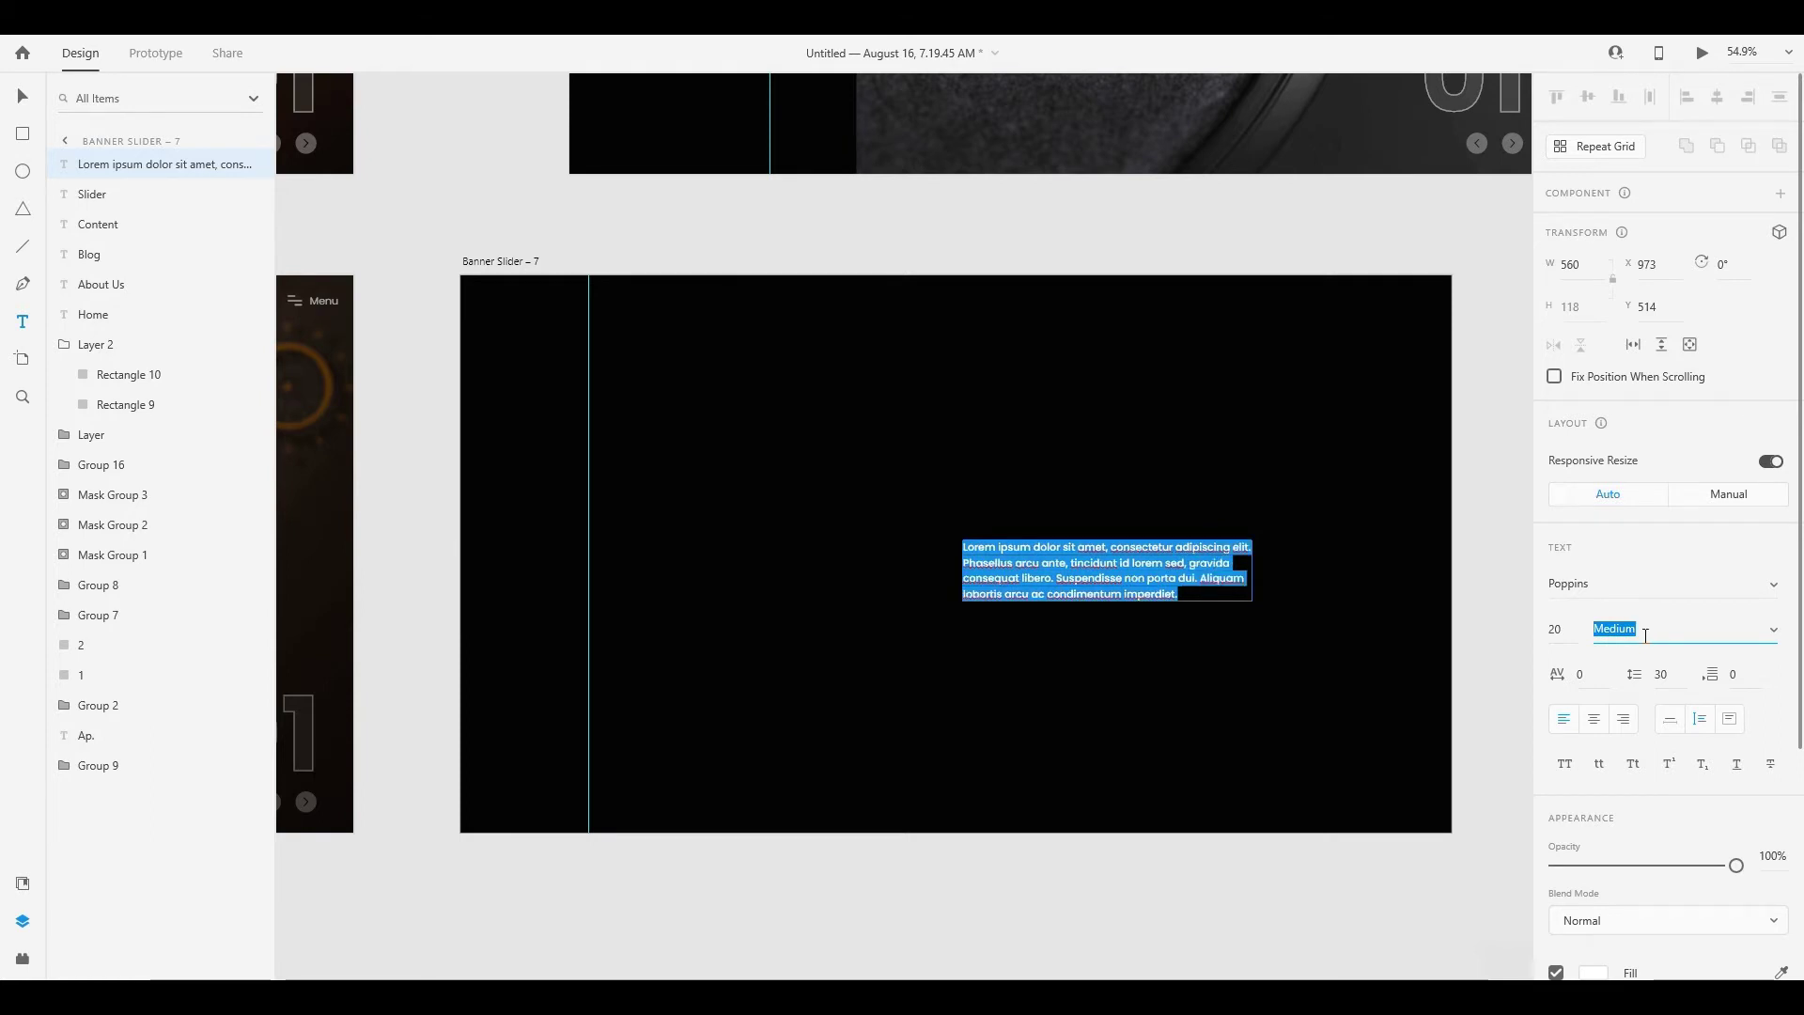
key("Up")
Set the paragraph's line spacing to 33 and leave text editing with the paragraph selected
left_click(1664, 675)
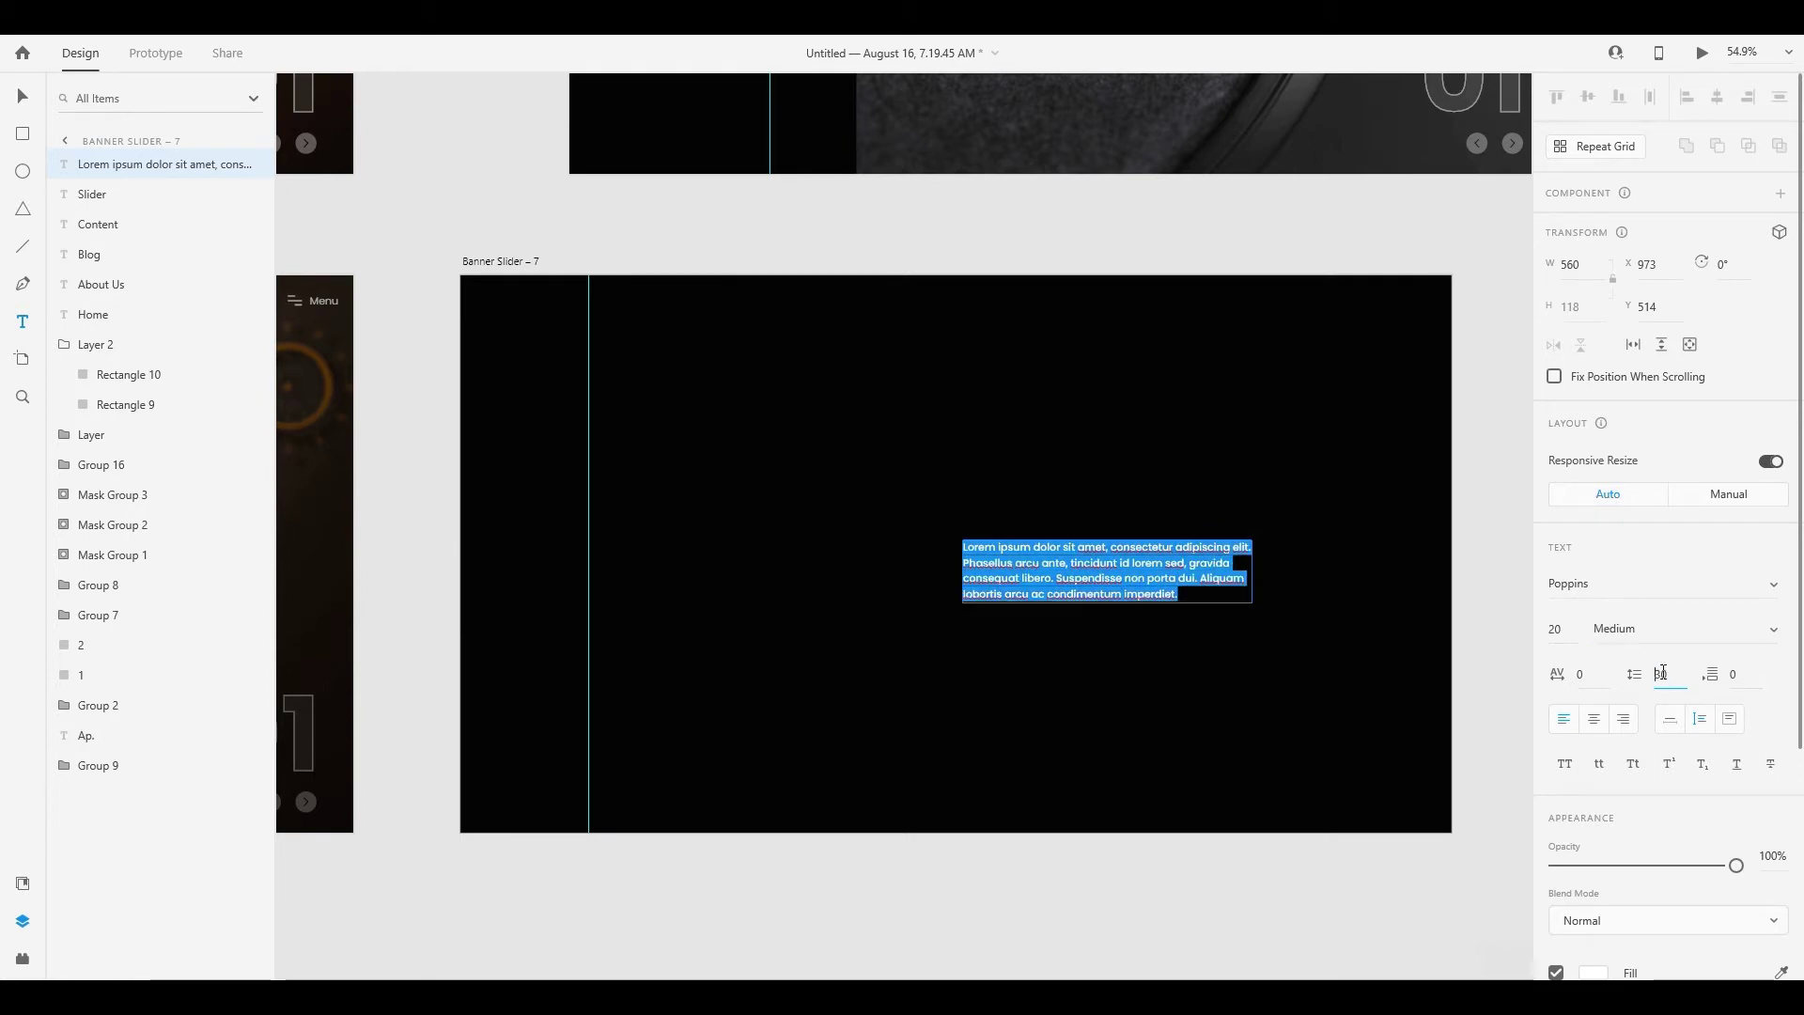
key("Up")
key("Up")
key("Up")
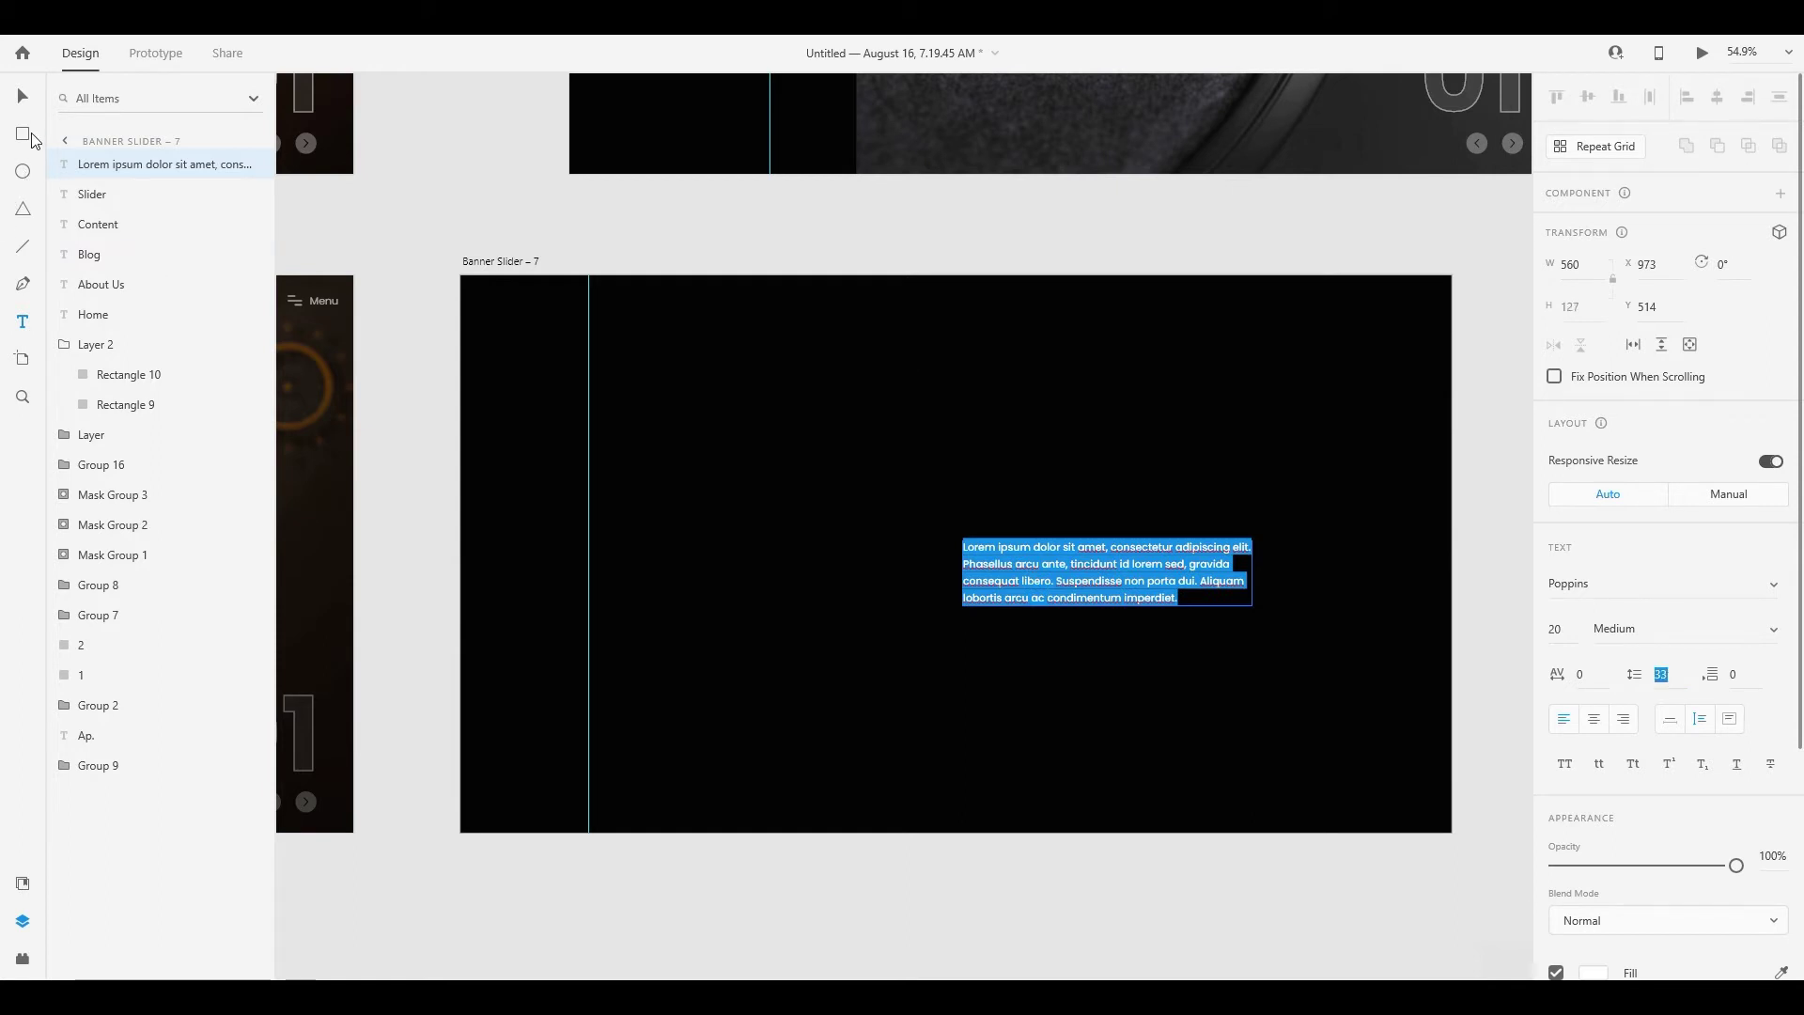
left_click(24, 103)
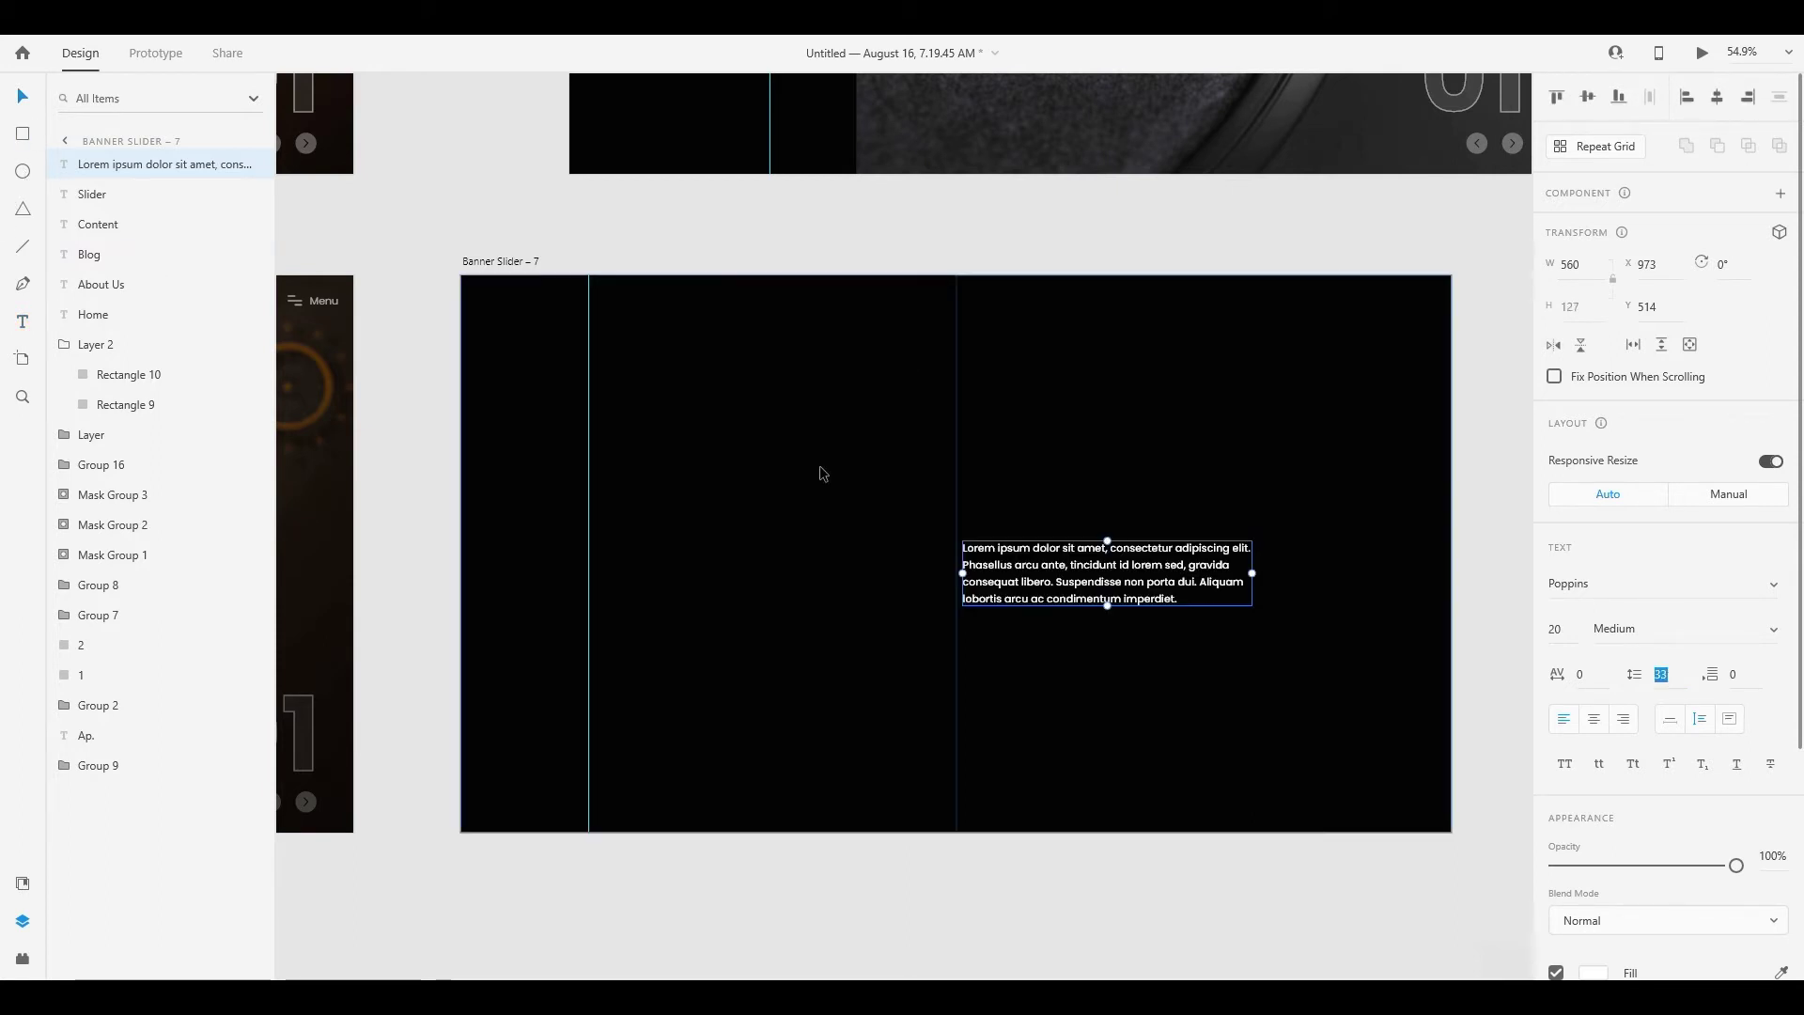
left_click(1661, 677)
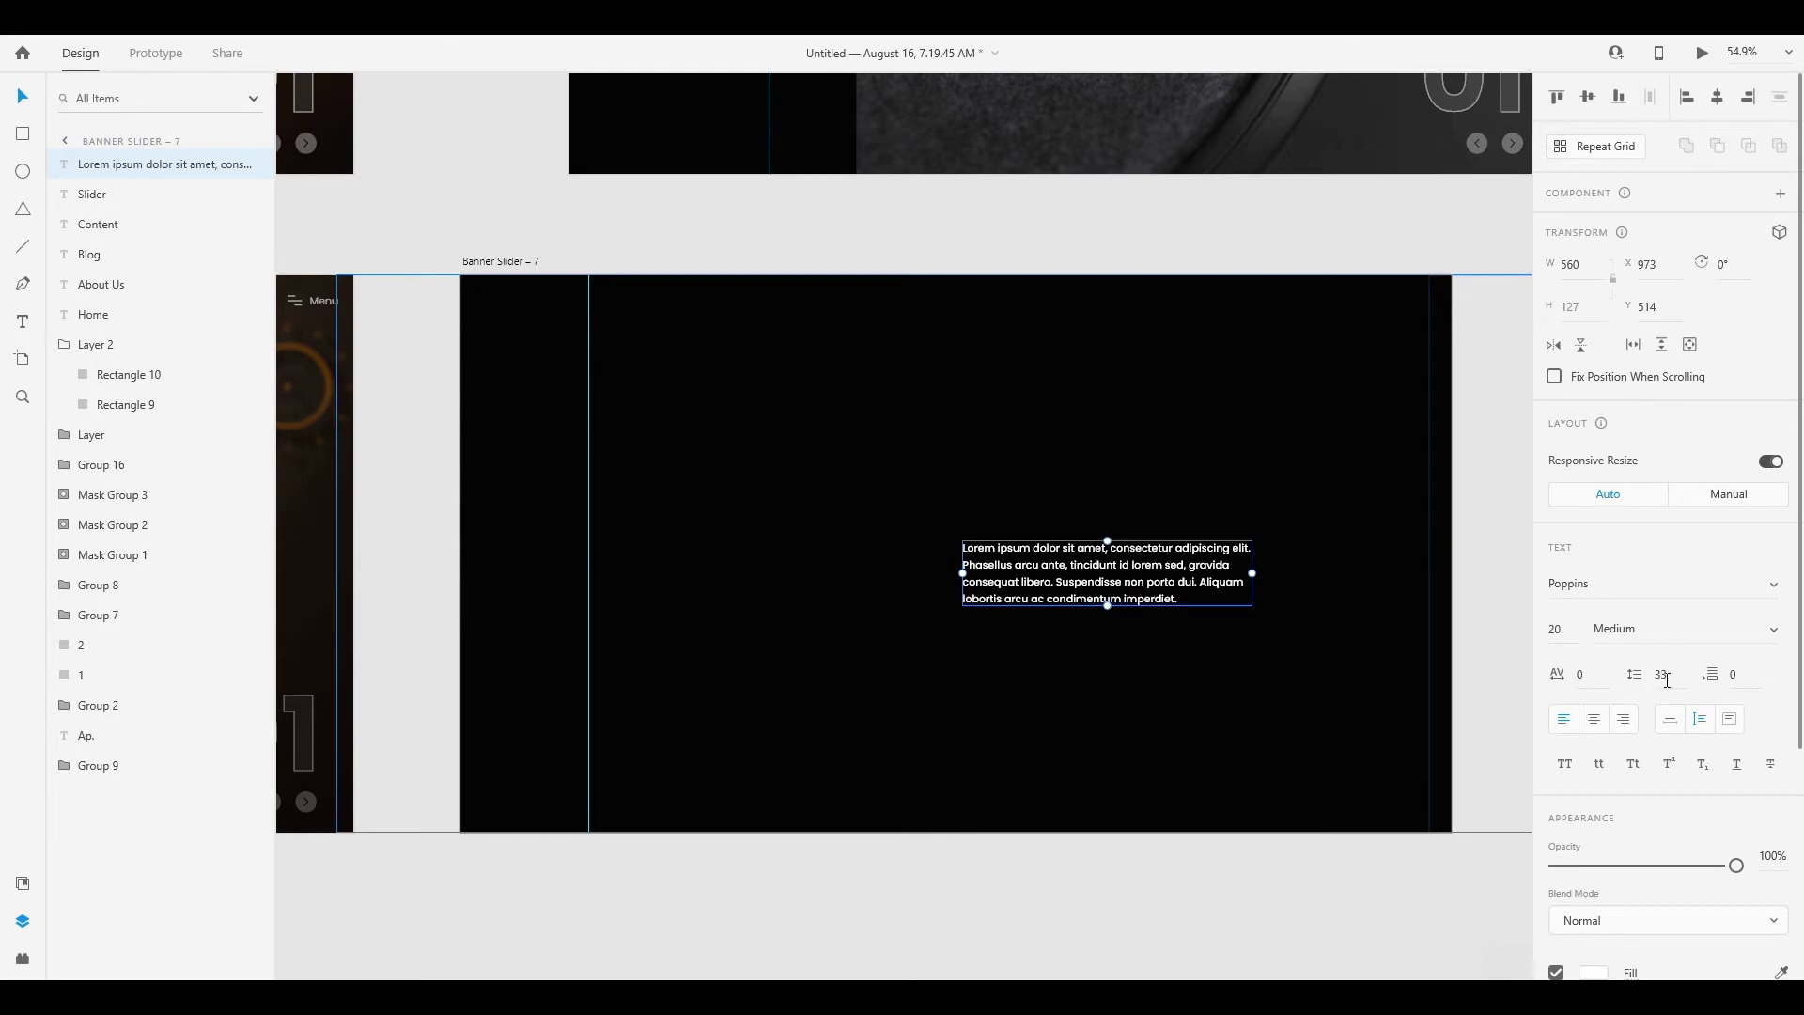
mouse_move(912, 979)
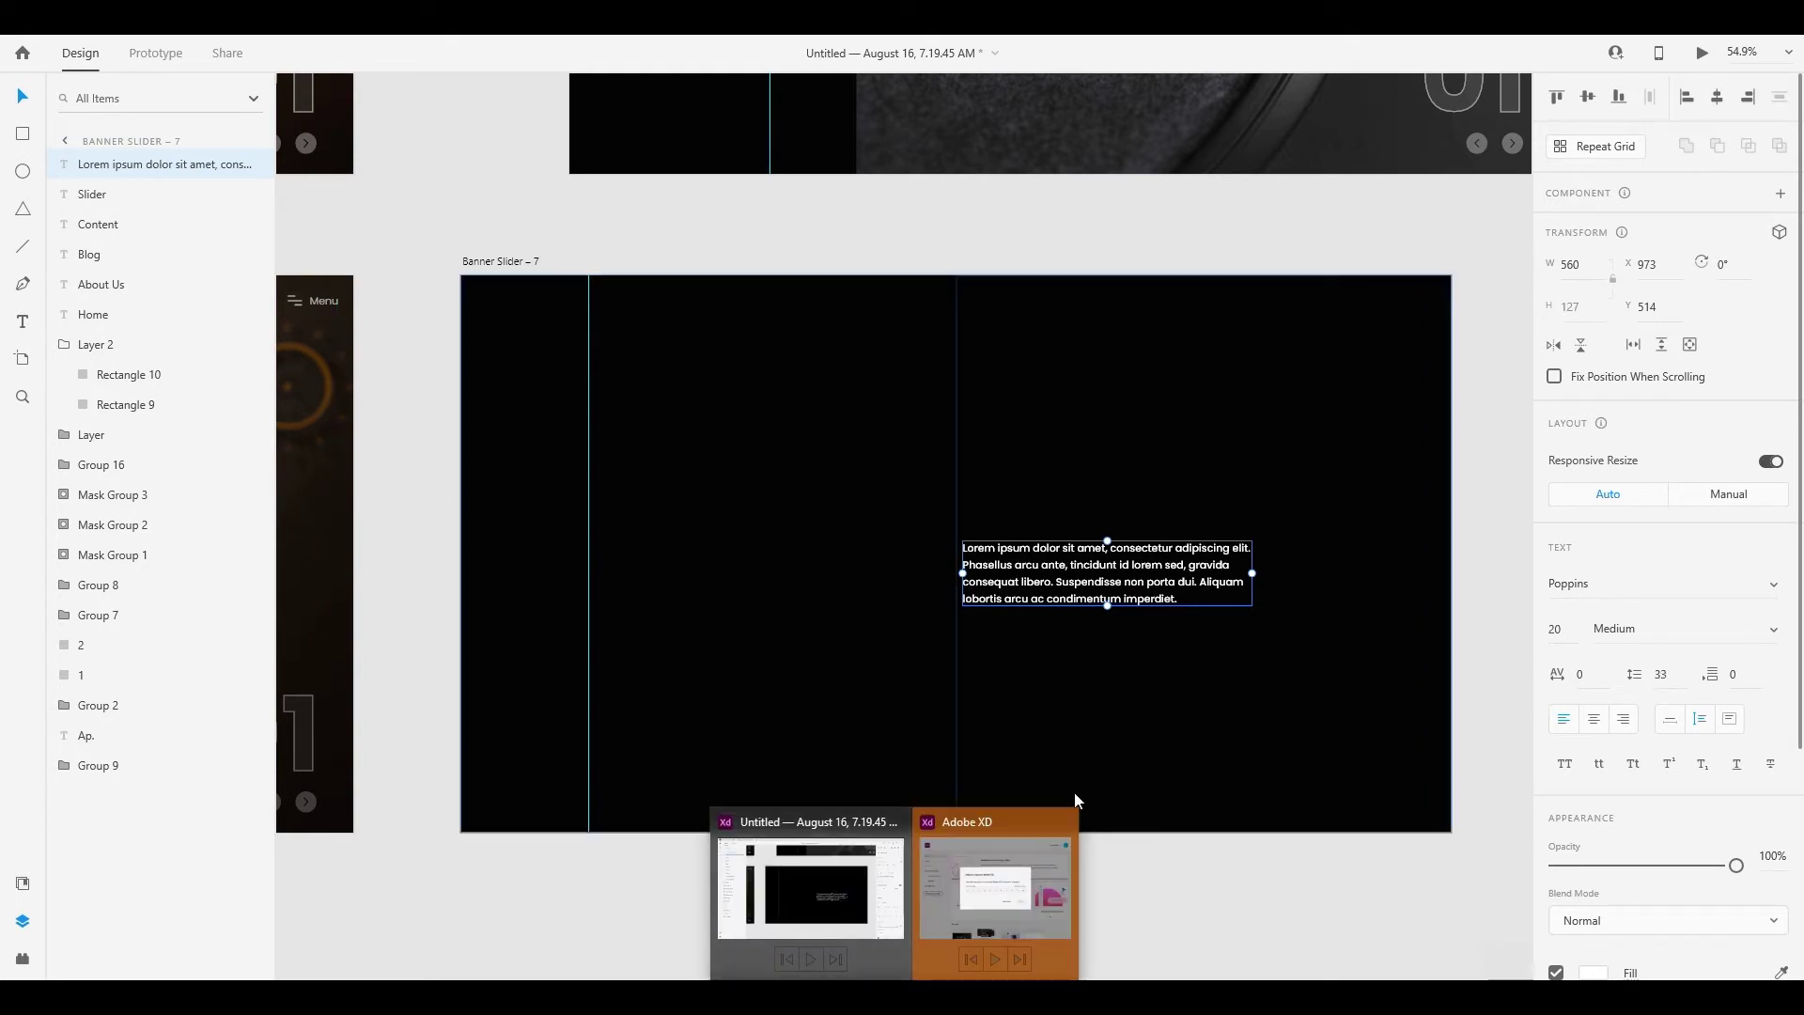
Close the extra Adobe XD window and raise the selected paragraph's line spacing to 38
left_click(1062, 826)
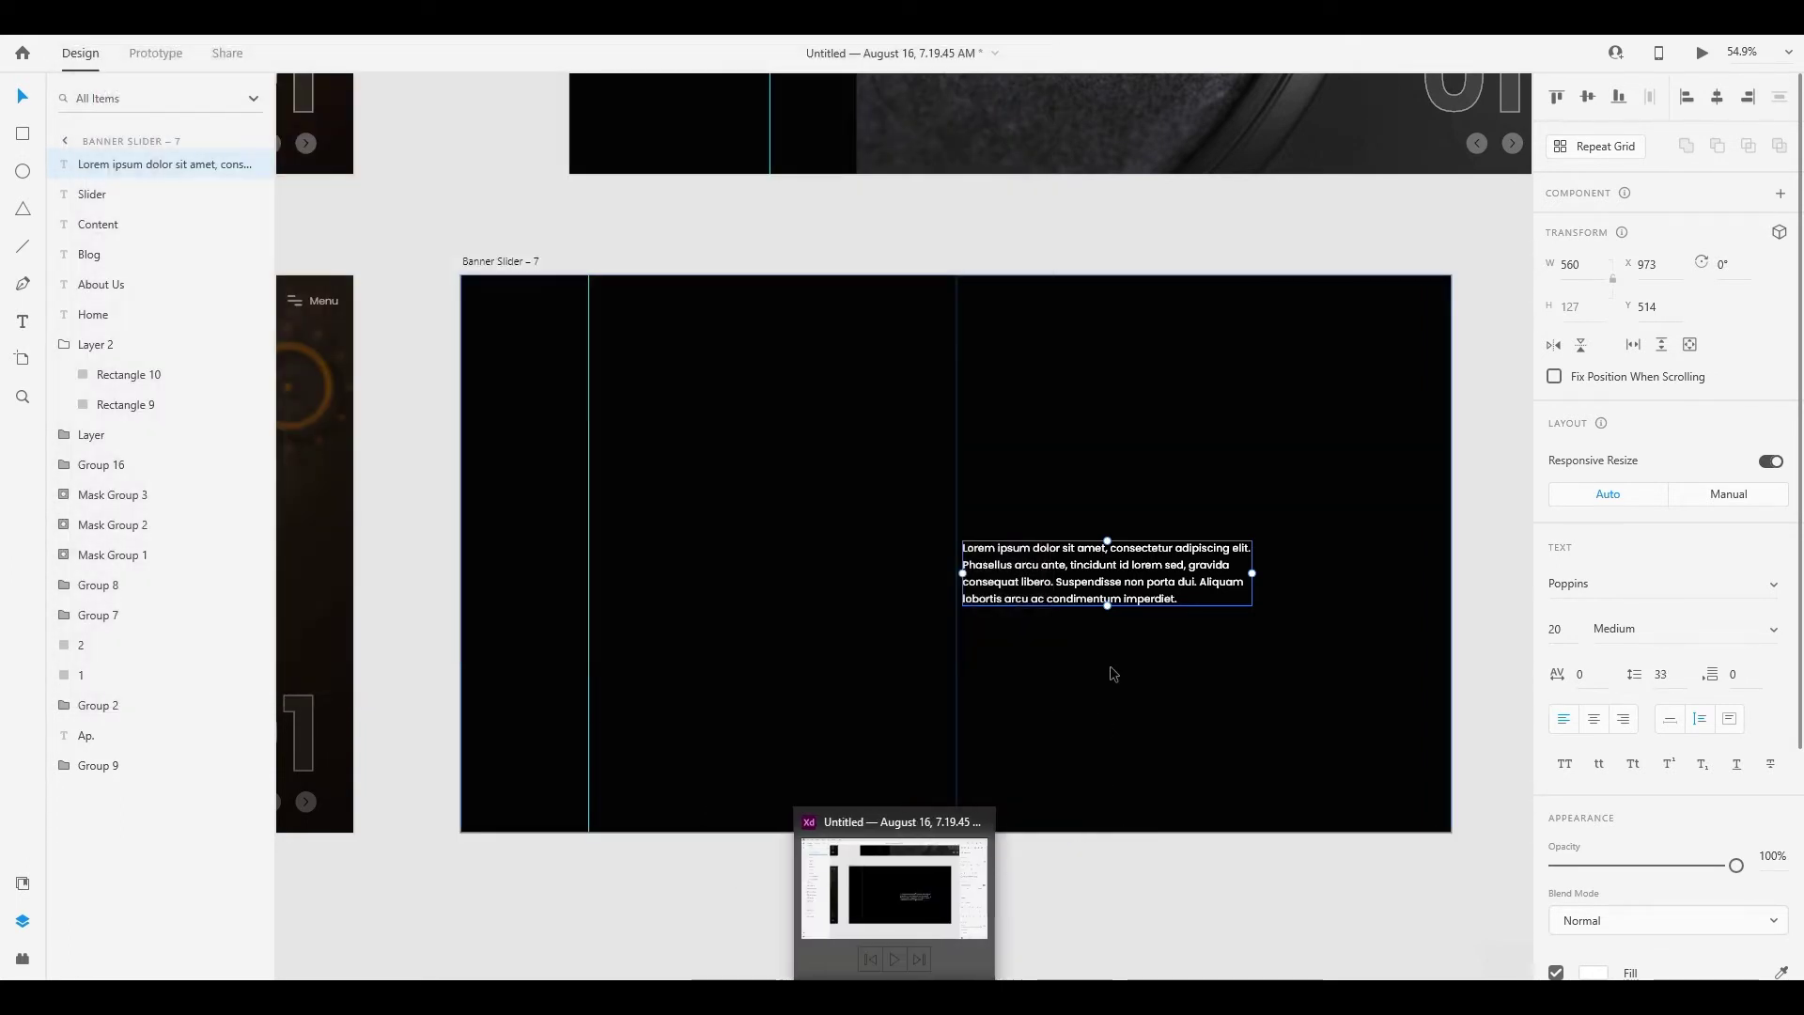
left_click(1674, 675)
key("Up")
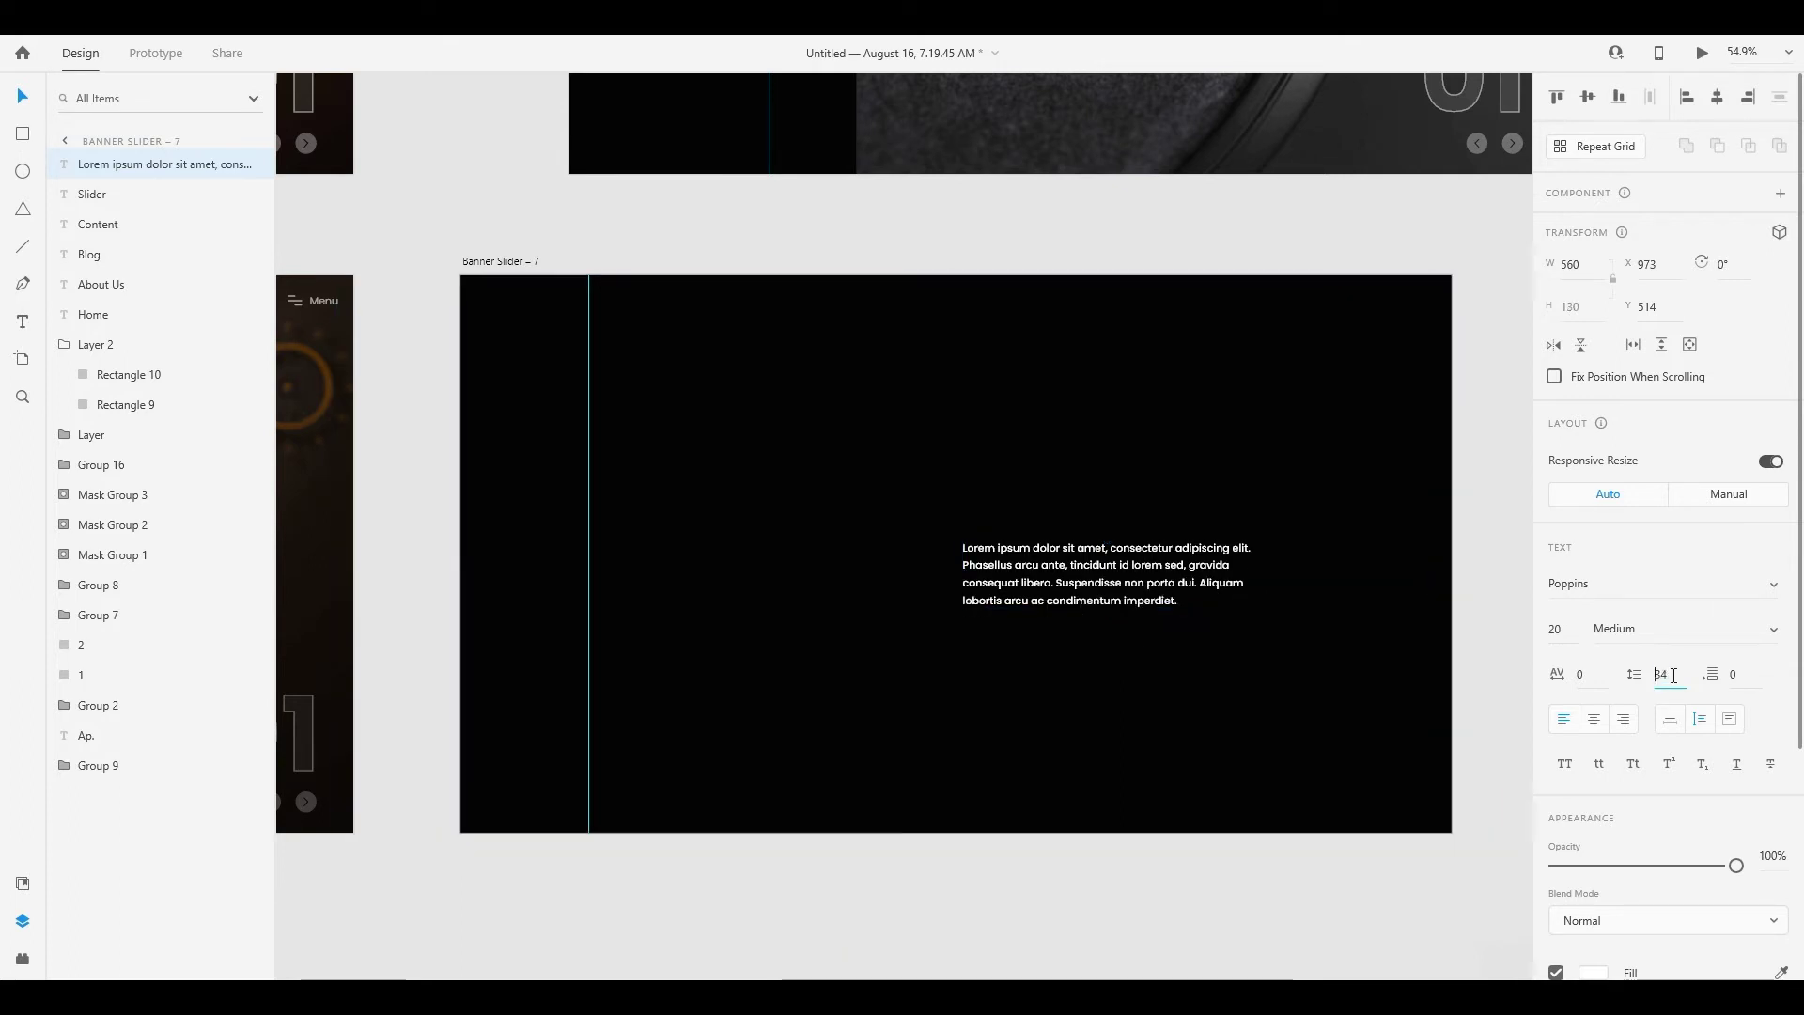
key("Up")
key("Up")
key("Up")
key("Up")
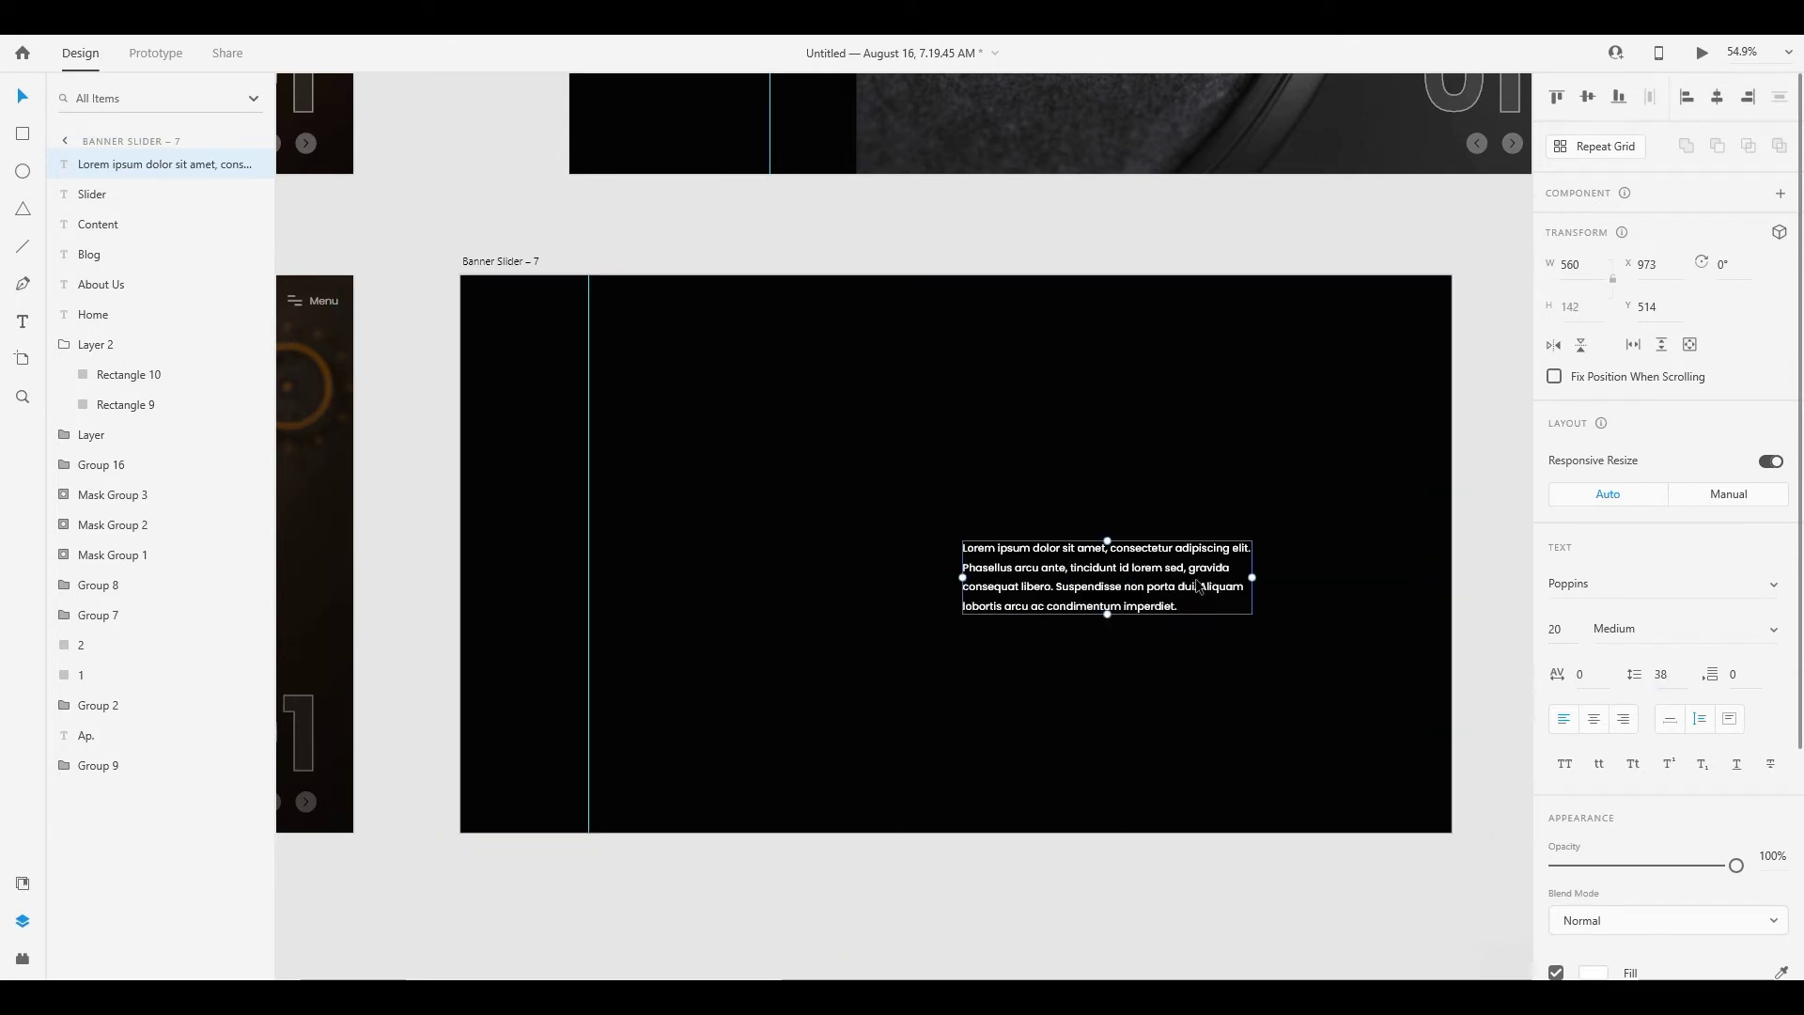
Narrow the paragraph's text area on Banner Slider – 7 to a width of about 21 px, set its opacity to 0% and deselect it
scroll(1198, 584, "up", 1)
scroll(1199, 584, "up", 2)
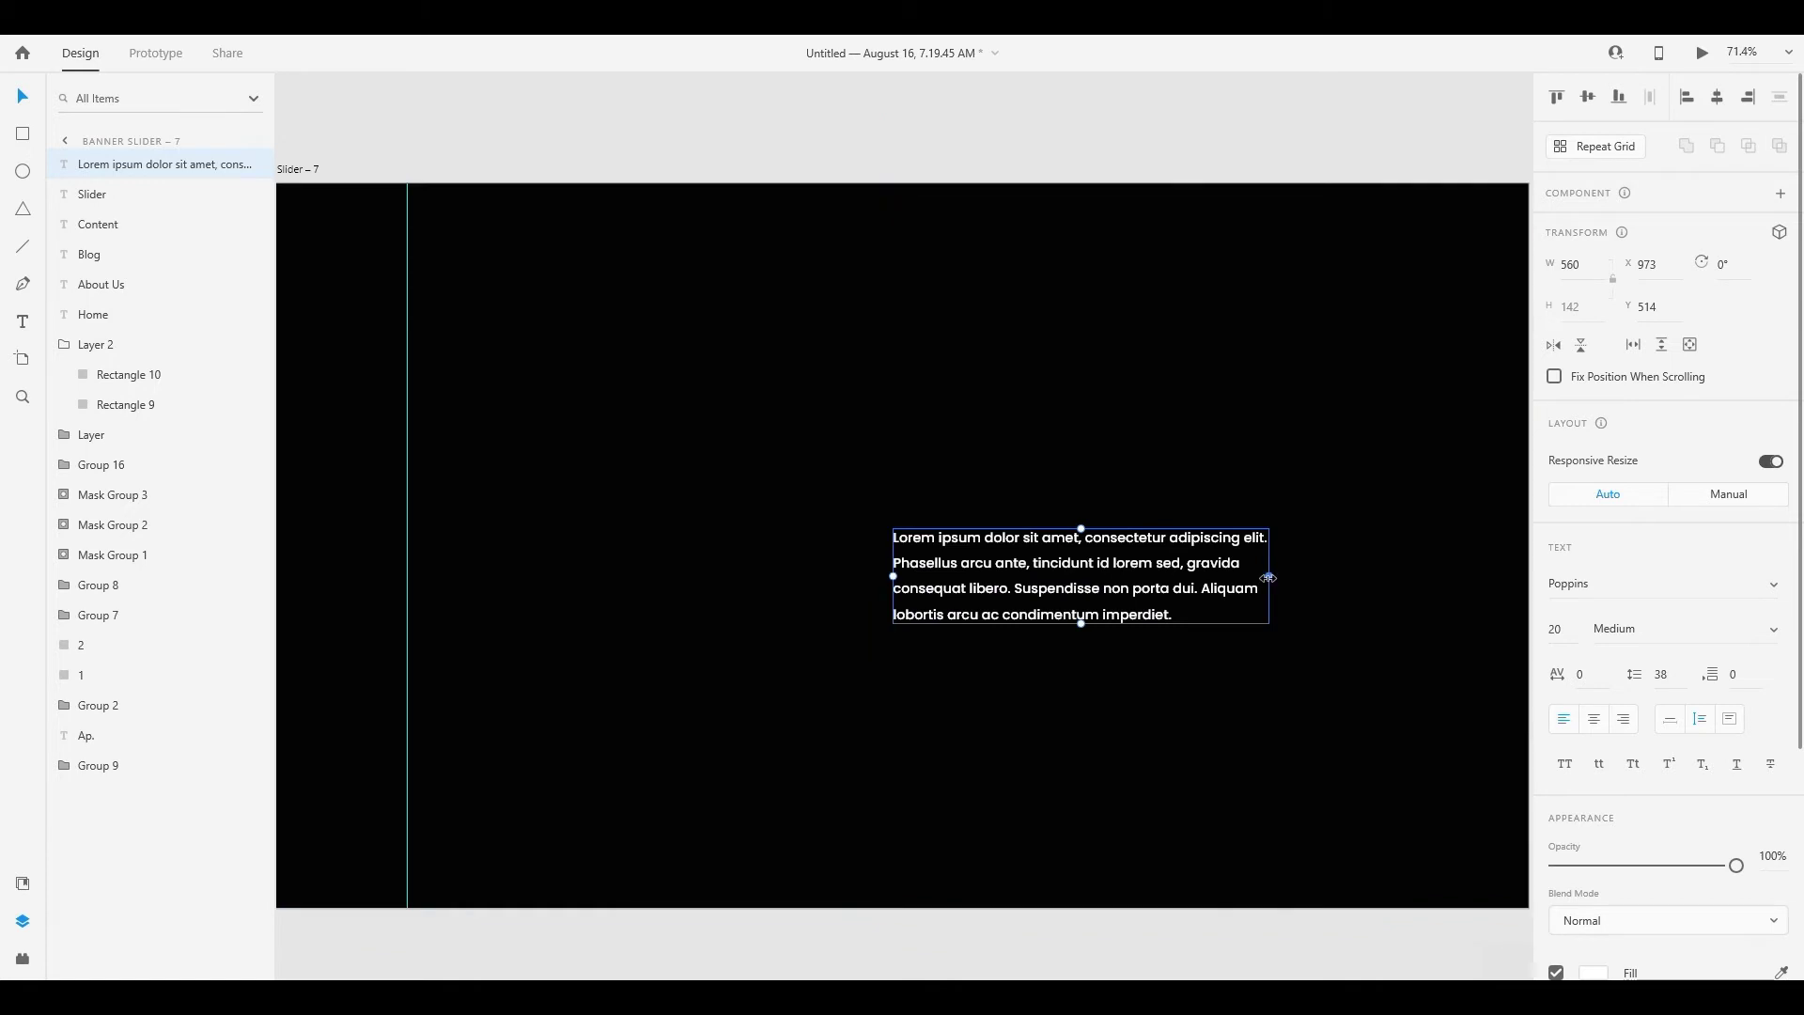
left_click_drag(1268, 577, 902, 584)
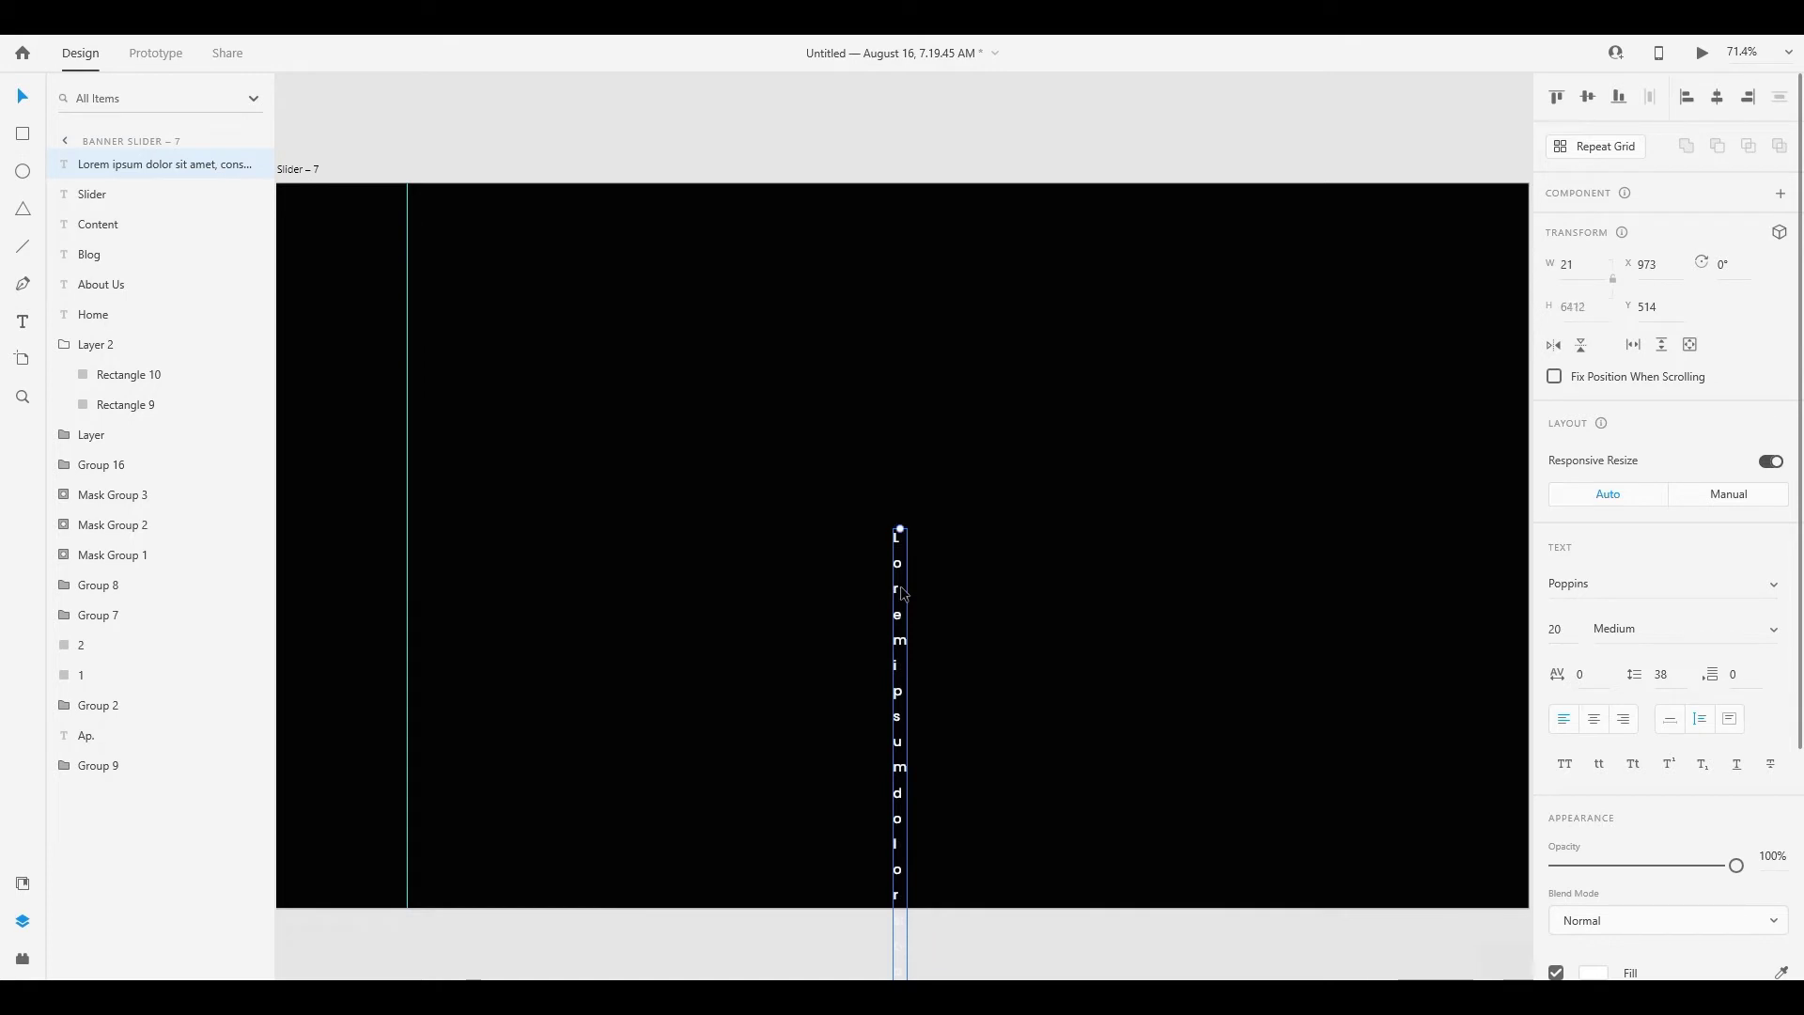
scroll(902, 592, "down", 3)
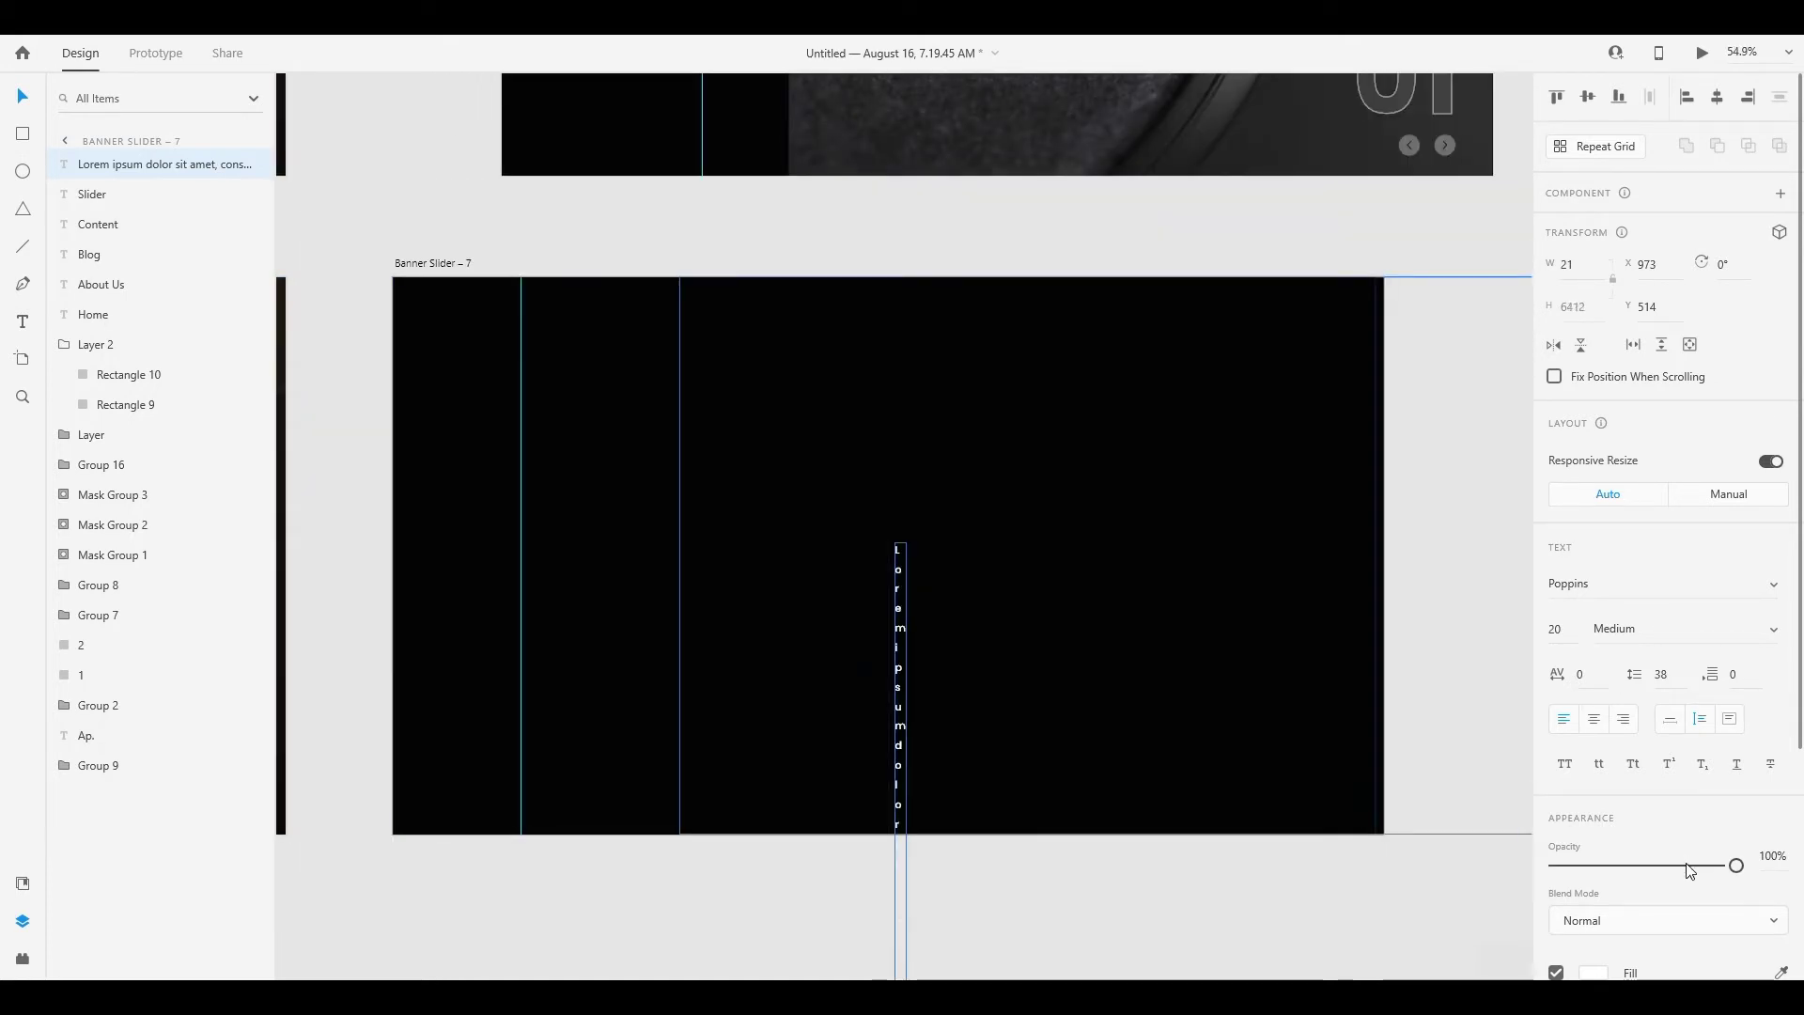
left_click_drag(1689, 869, 1522, 872)
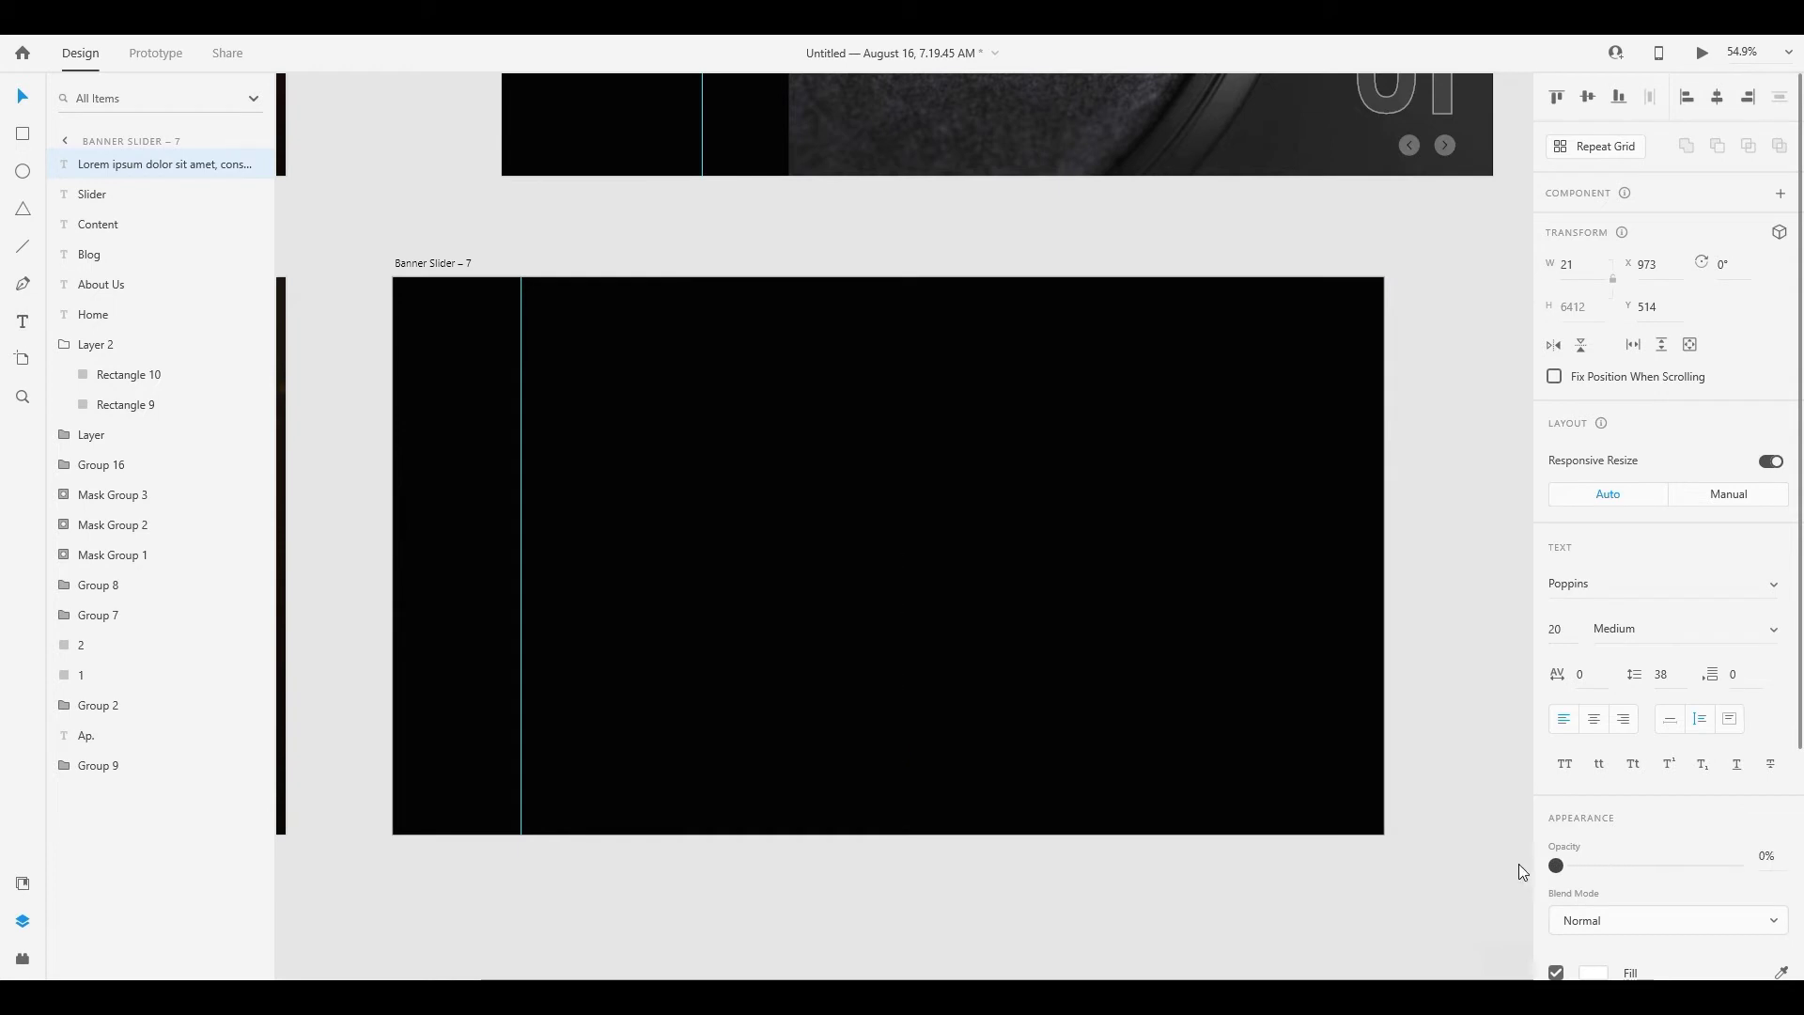
left_click(1049, 259)
Duplicate the Banner Slider – 7 artboard to its right in the same row, at about X 4386
scroll(1048, 258, "down", 4)
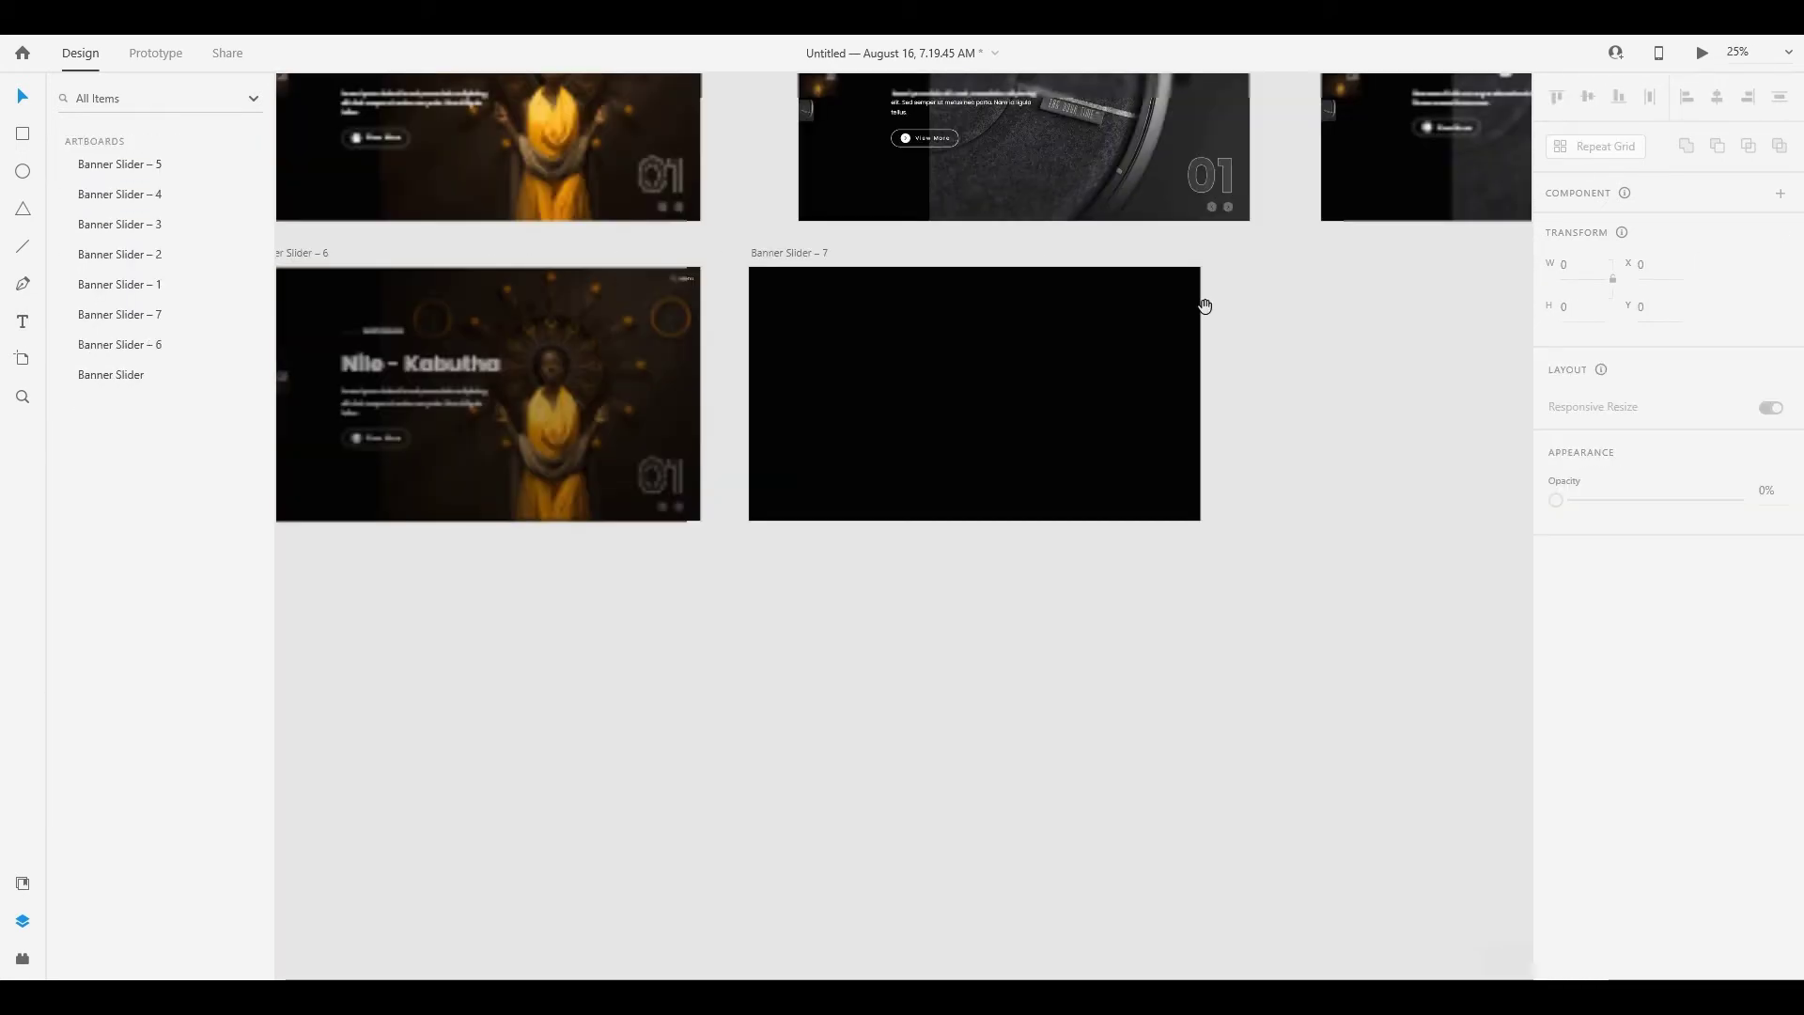
left_click_drag(1202, 305, 936, 342)
left_click(505, 291)
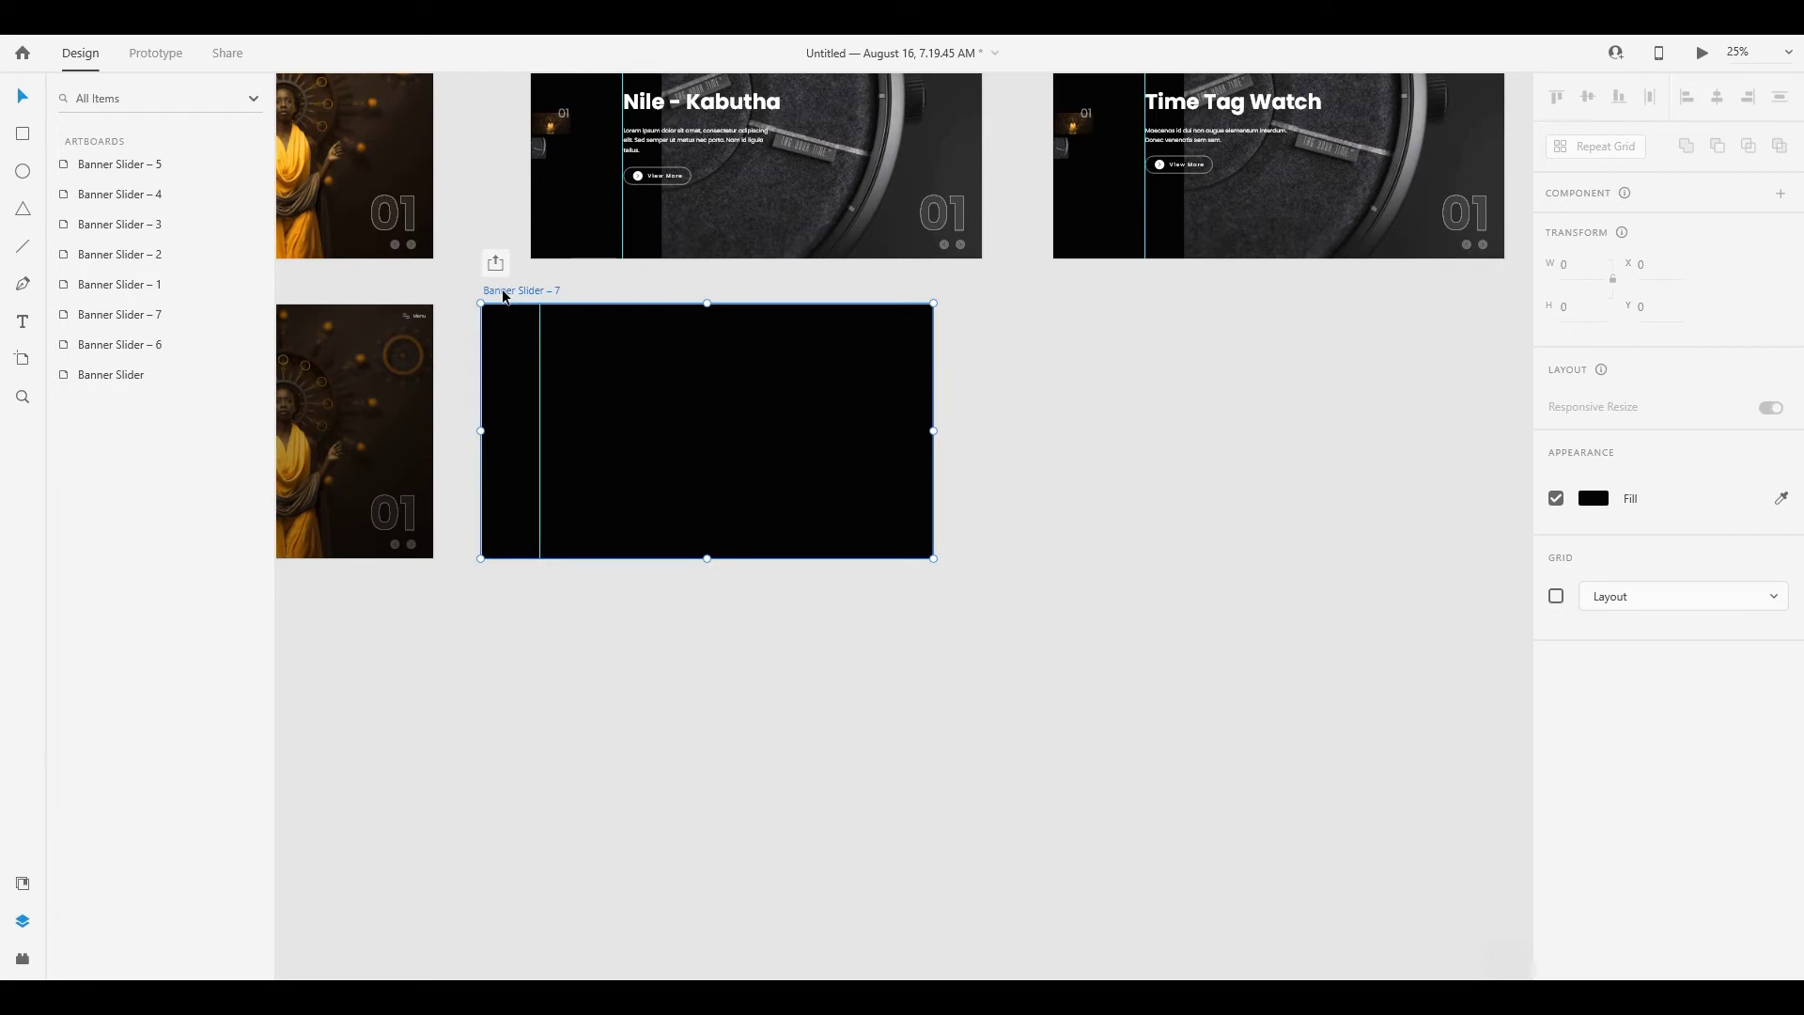
left_click_drag(505, 297, 991, 285)
scroll(1055, 366, "up", 3)
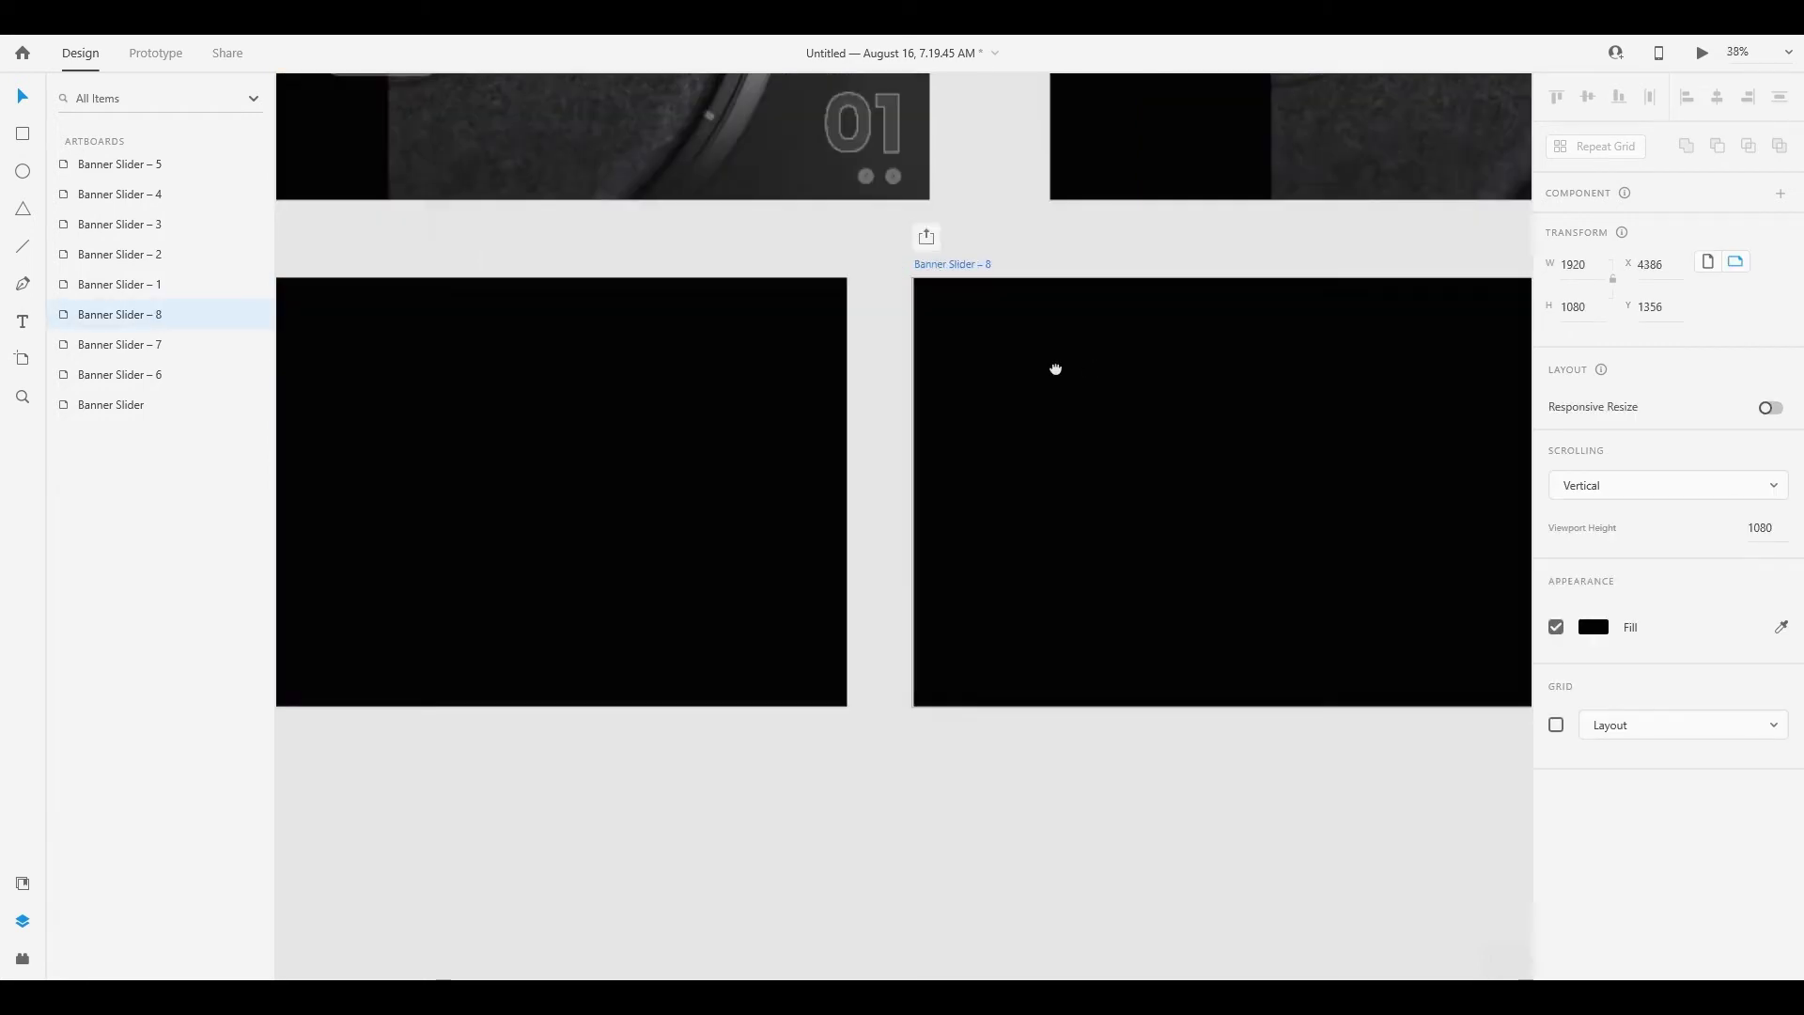
Set the hidden Home text's opacity to 100% on Banner Slider – 8 and move it right onto the vertical guide at X 249
left_click(928, 512)
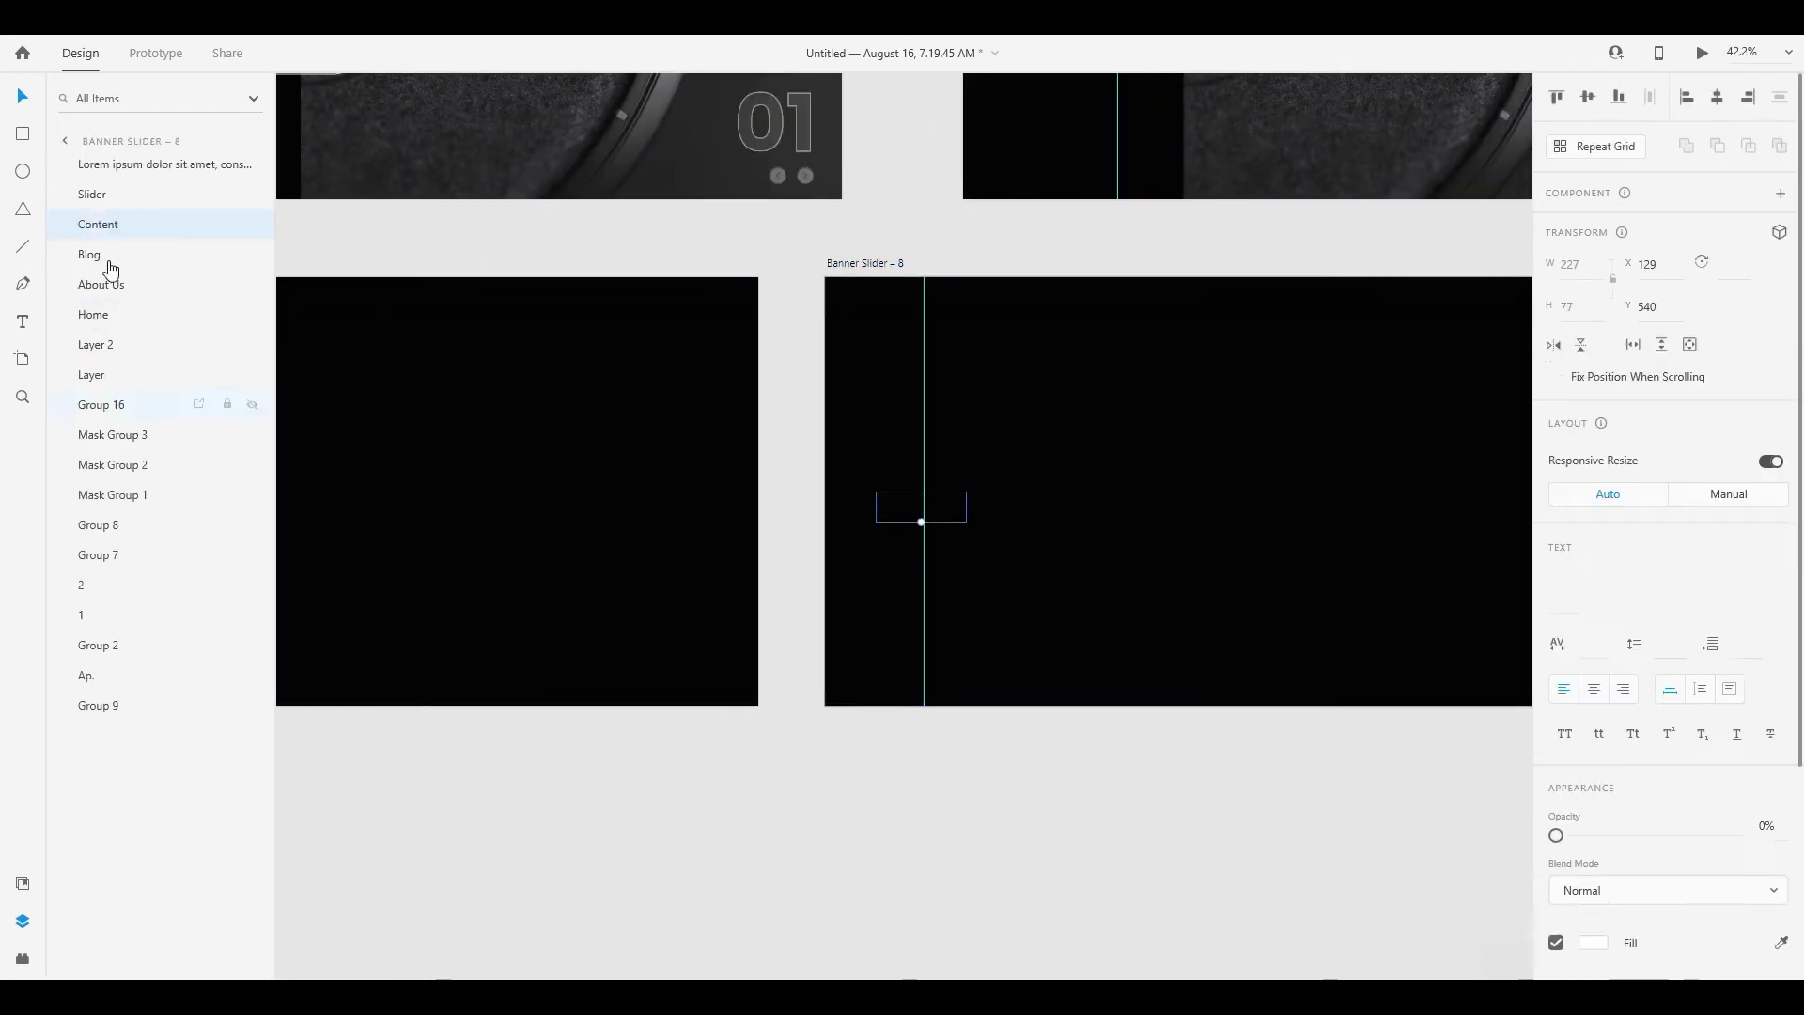
left_click(108, 318)
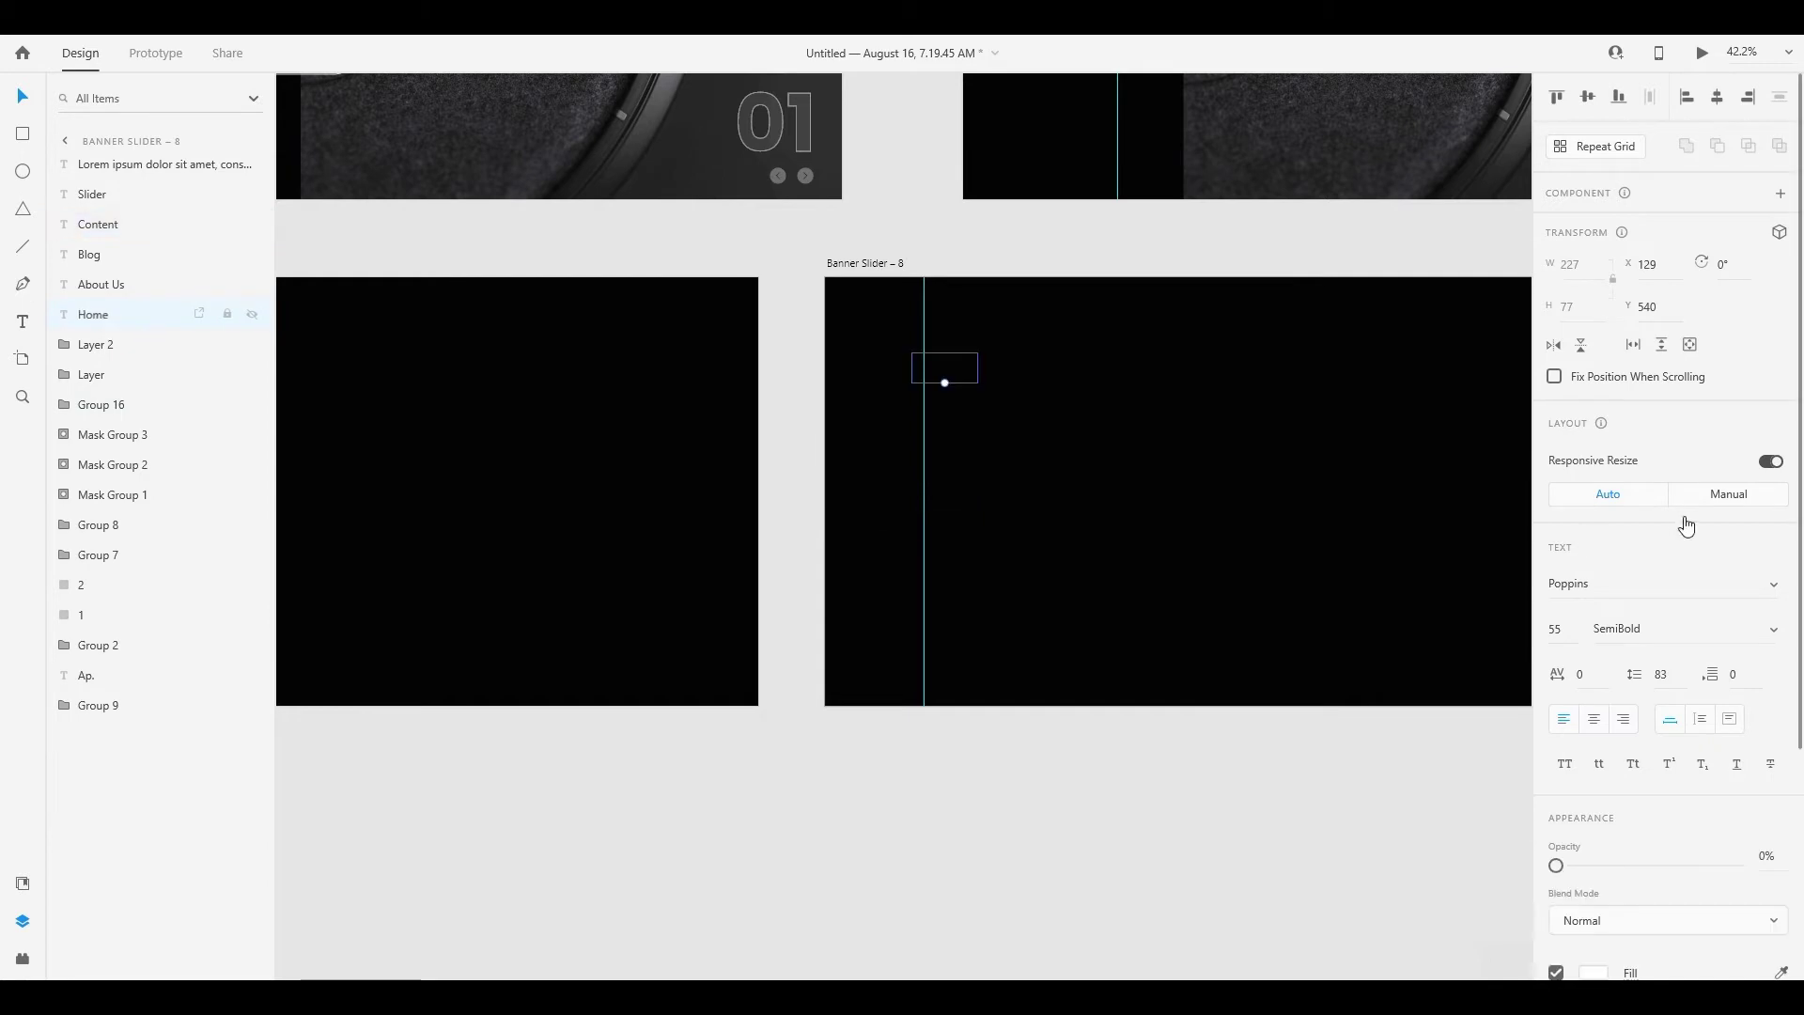
scroll(1658, 545, "down", 3)
left_click_drag(1606, 737, 1735, 729)
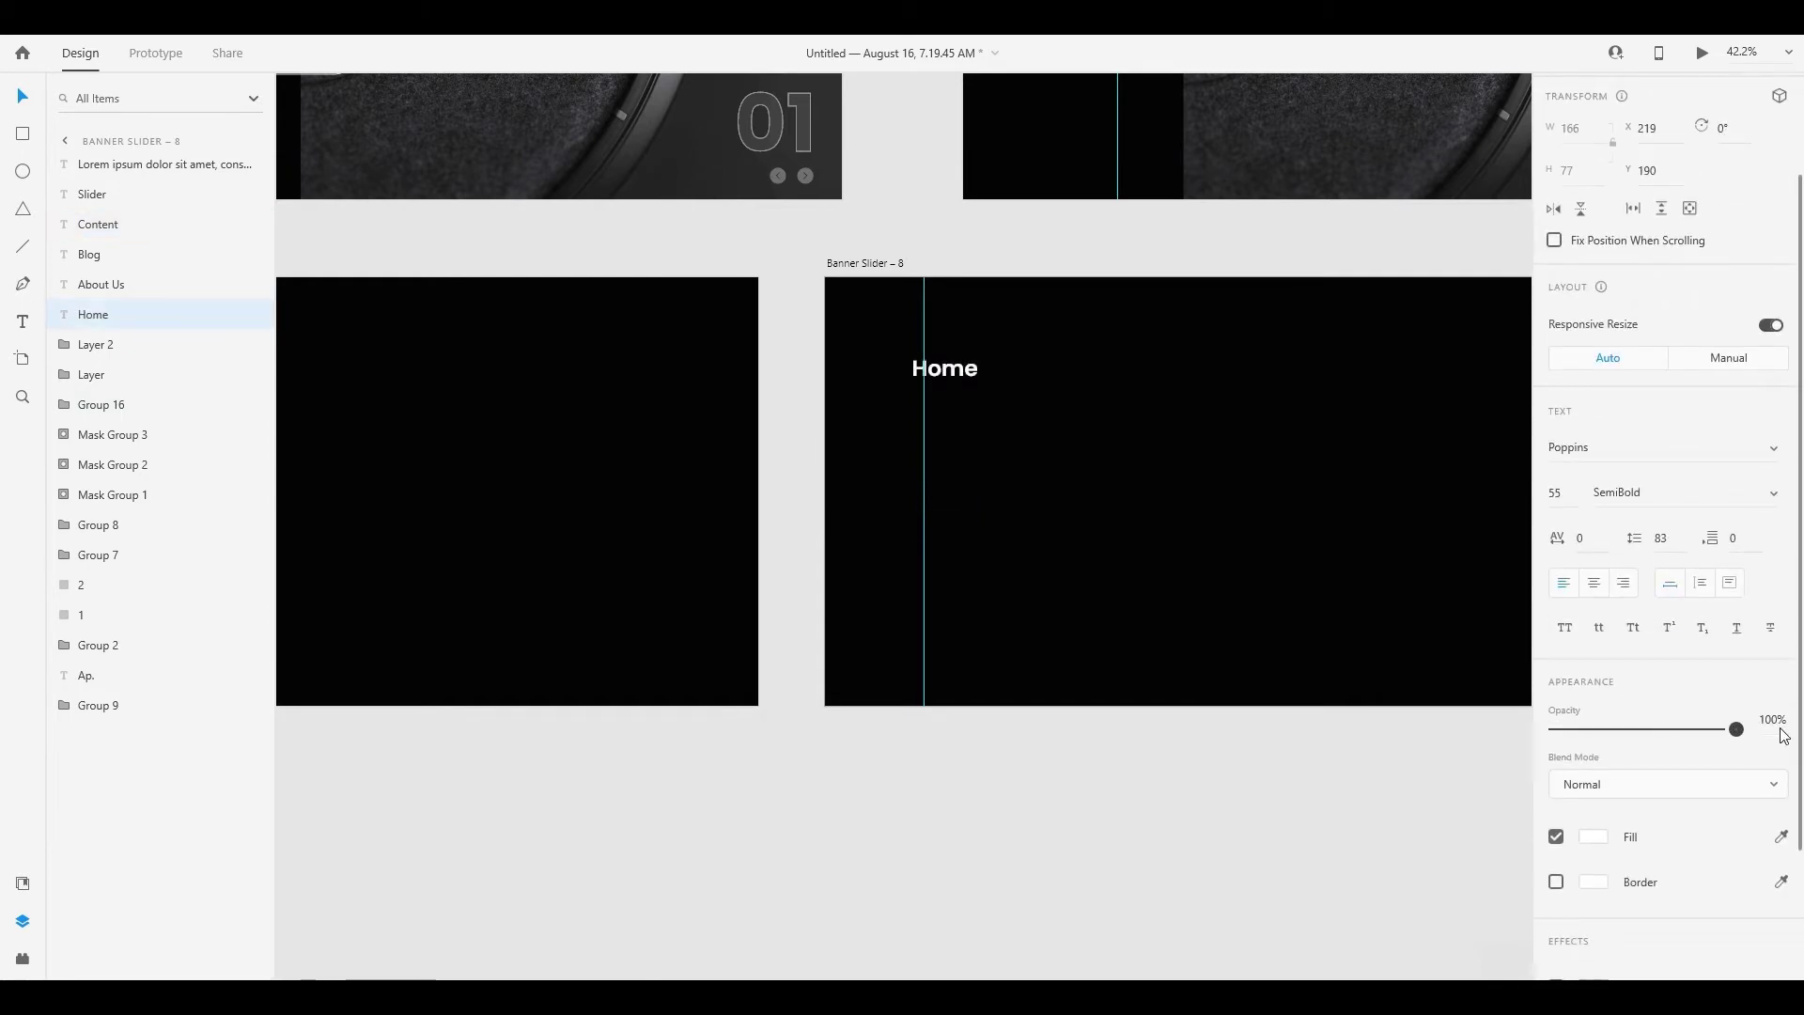
key("shift+Right")
key("shift+Right")
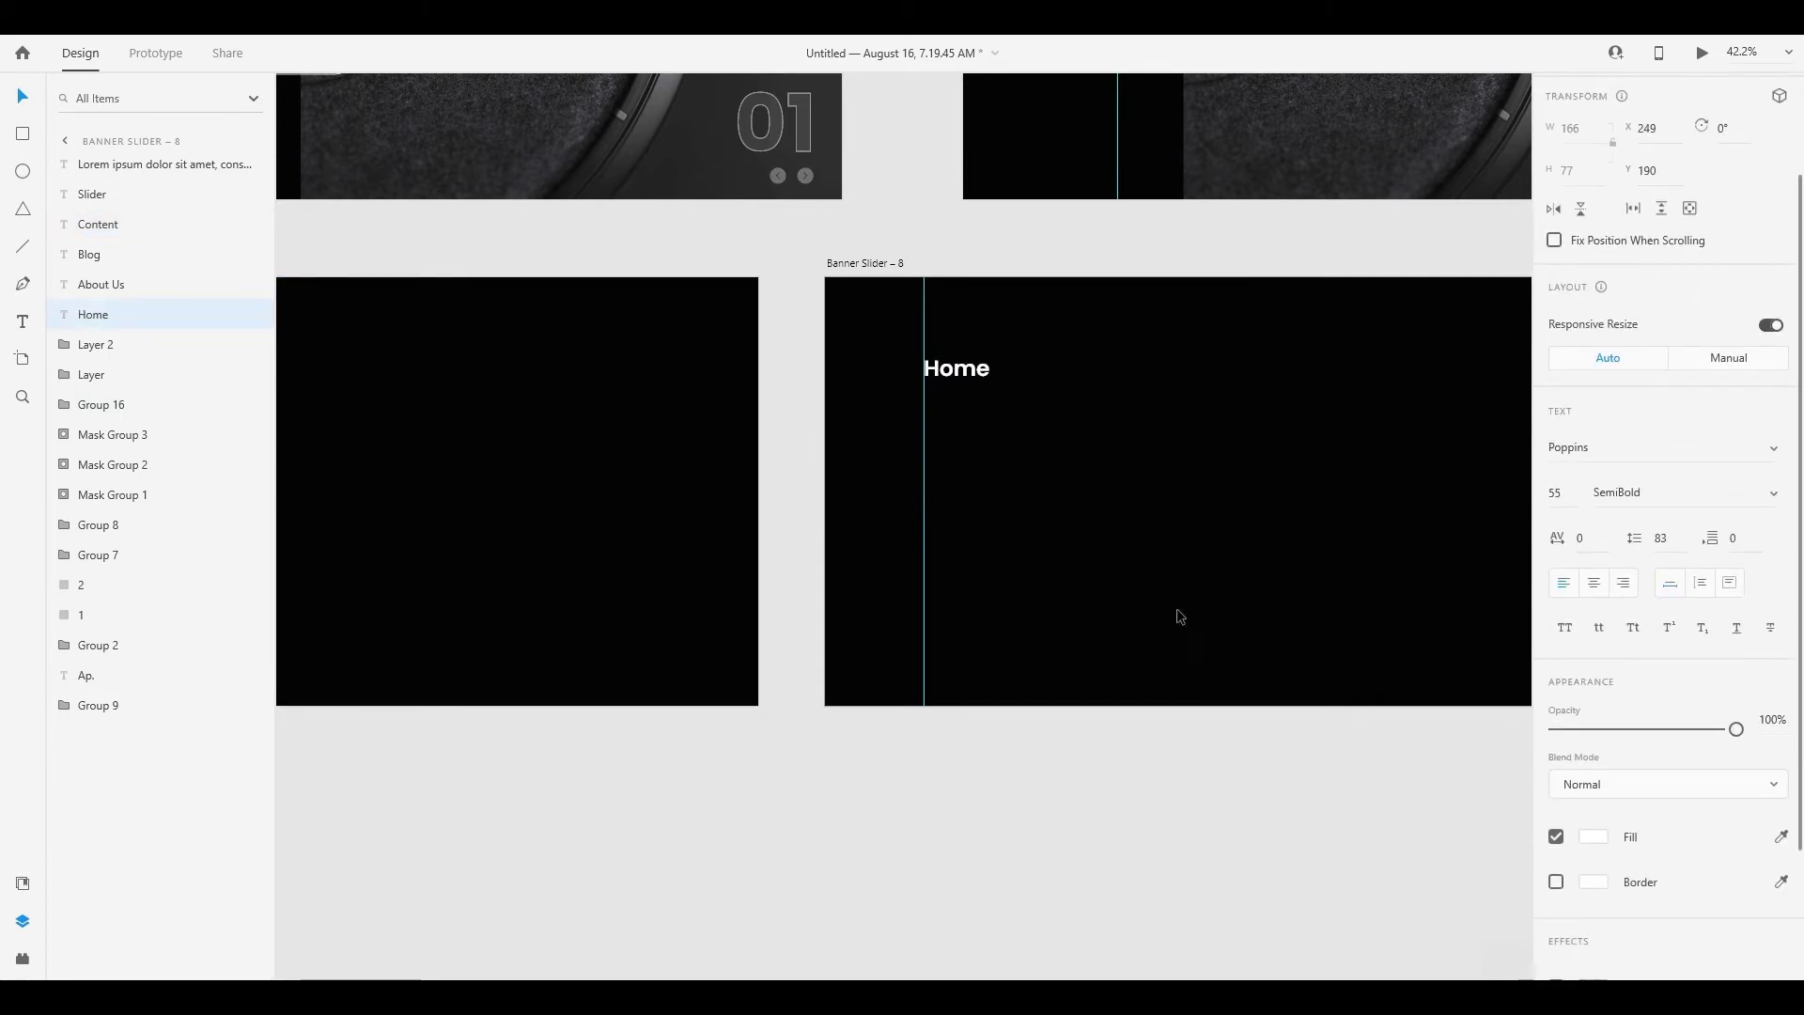
Duplicate the Banner Slider – 8 artboard to its right in the same row, at about X 6513
scroll(1075, 404, "down", 5)
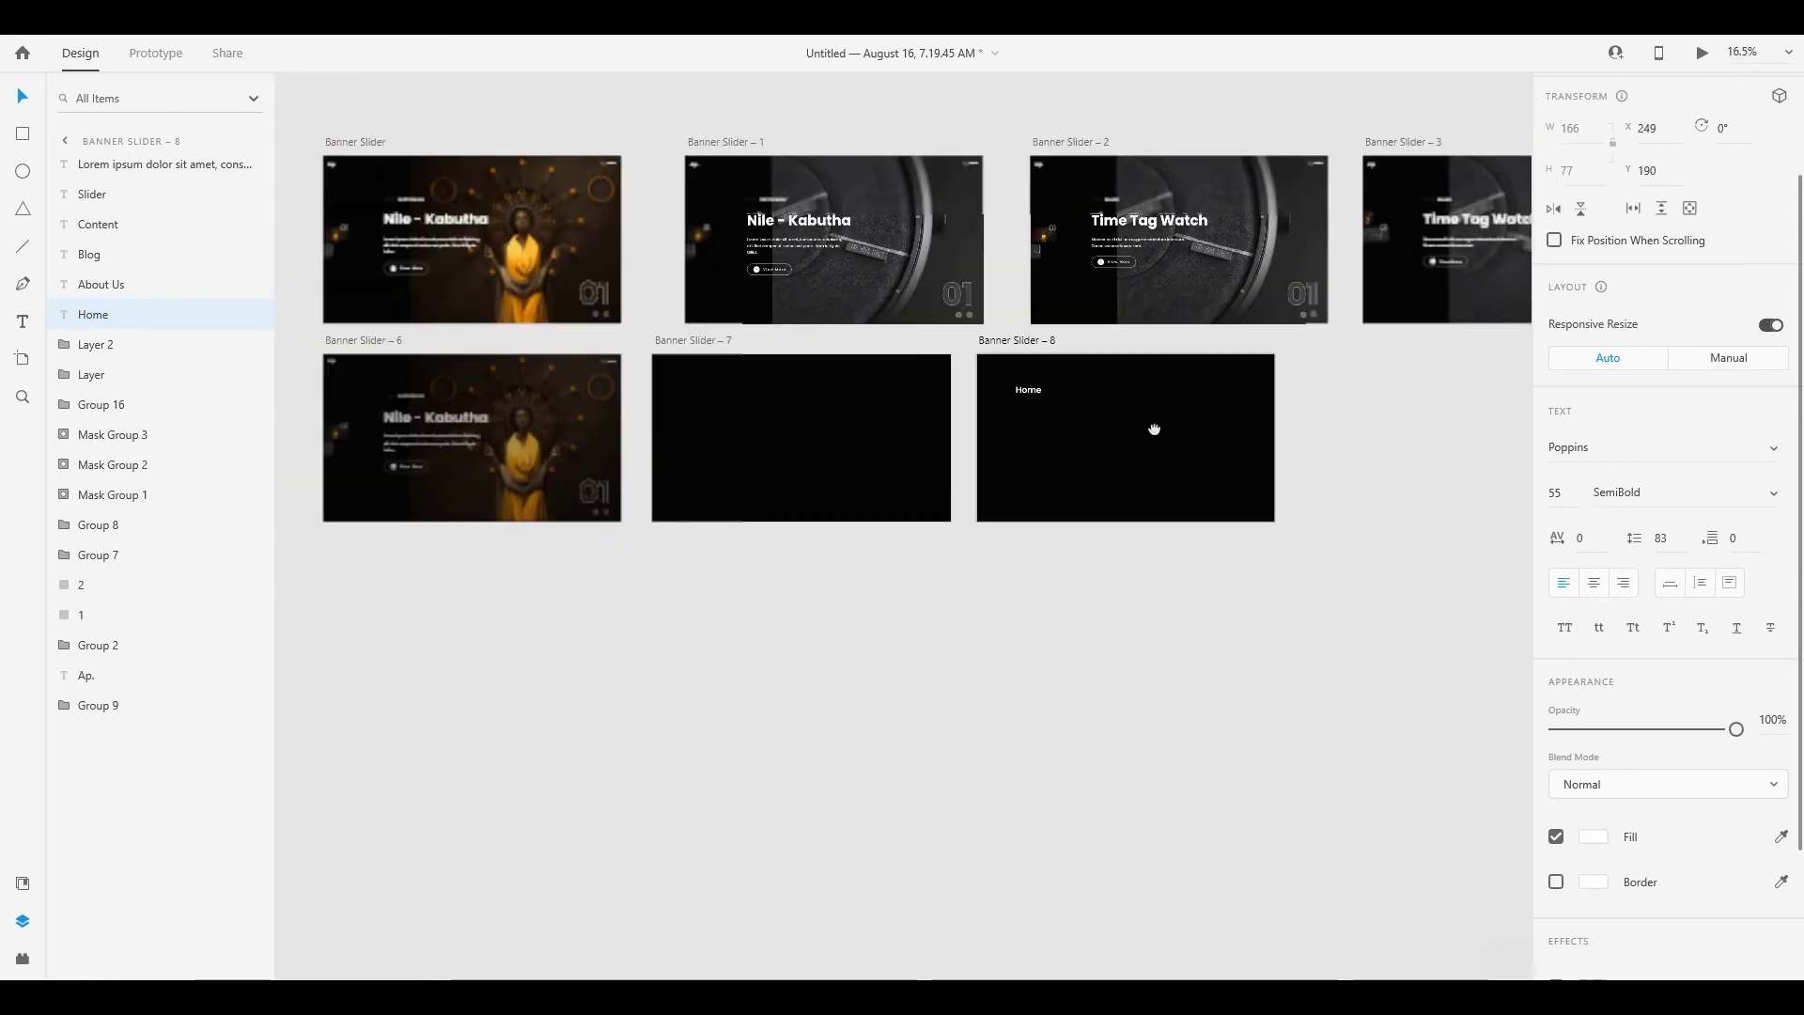
scroll(1154, 428, "down", 1)
left_click_drag(1154, 429, 822, 440)
left_click(667, 372)
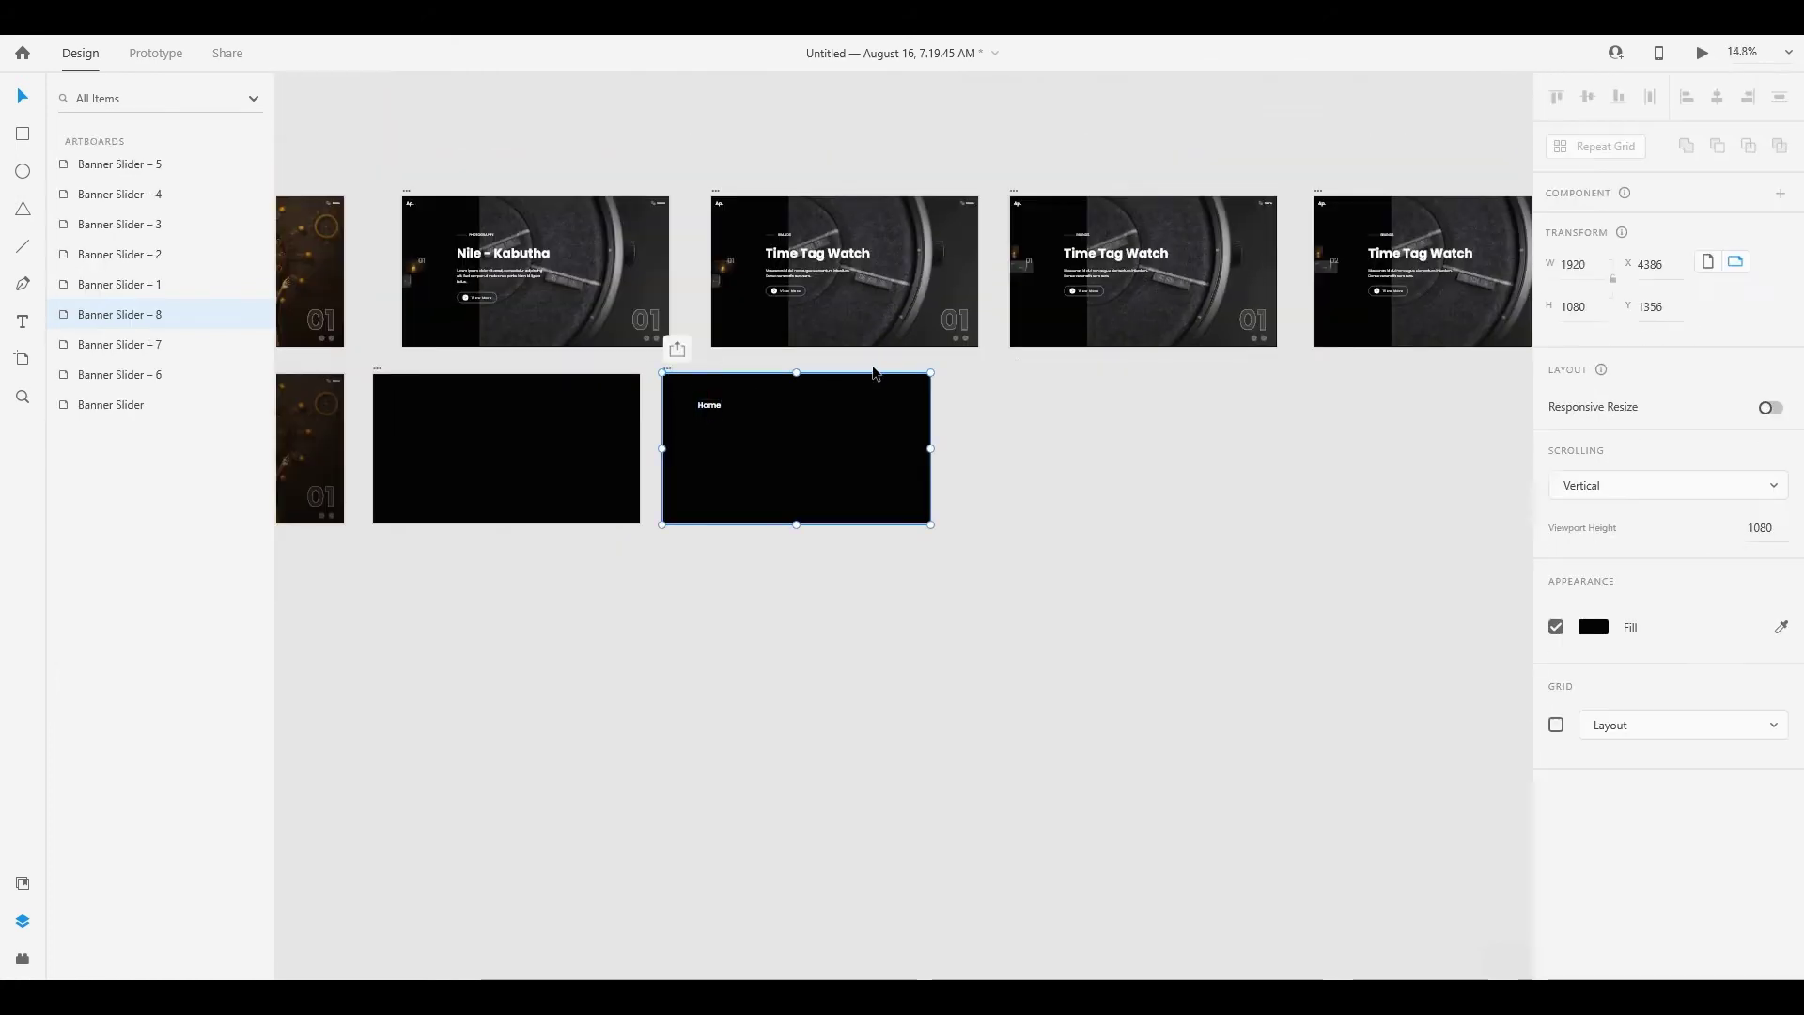
left_click_drag(670, 370, 949, 430, "alt")
scroll(948, 433, "up", 3)
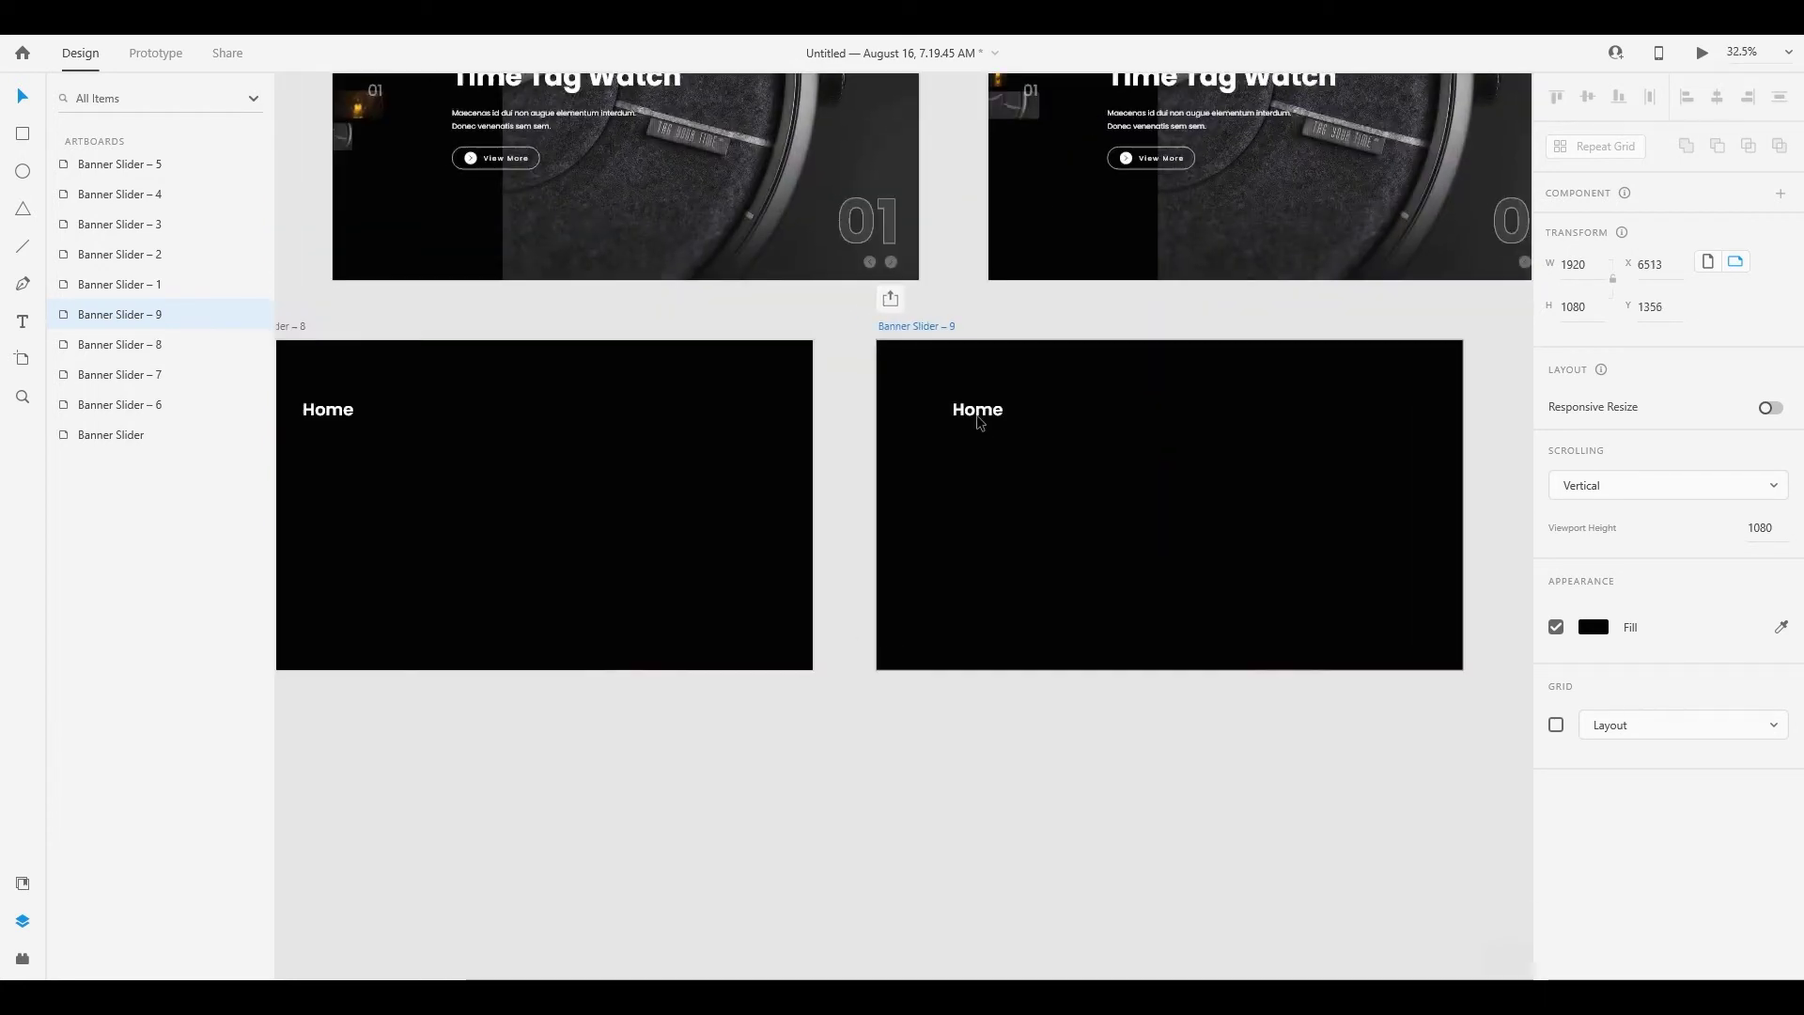
Set the About Us text's opacity to 100% on Banner Slider – 9 and move it right to X 249, under Home
left_click(975, 414)
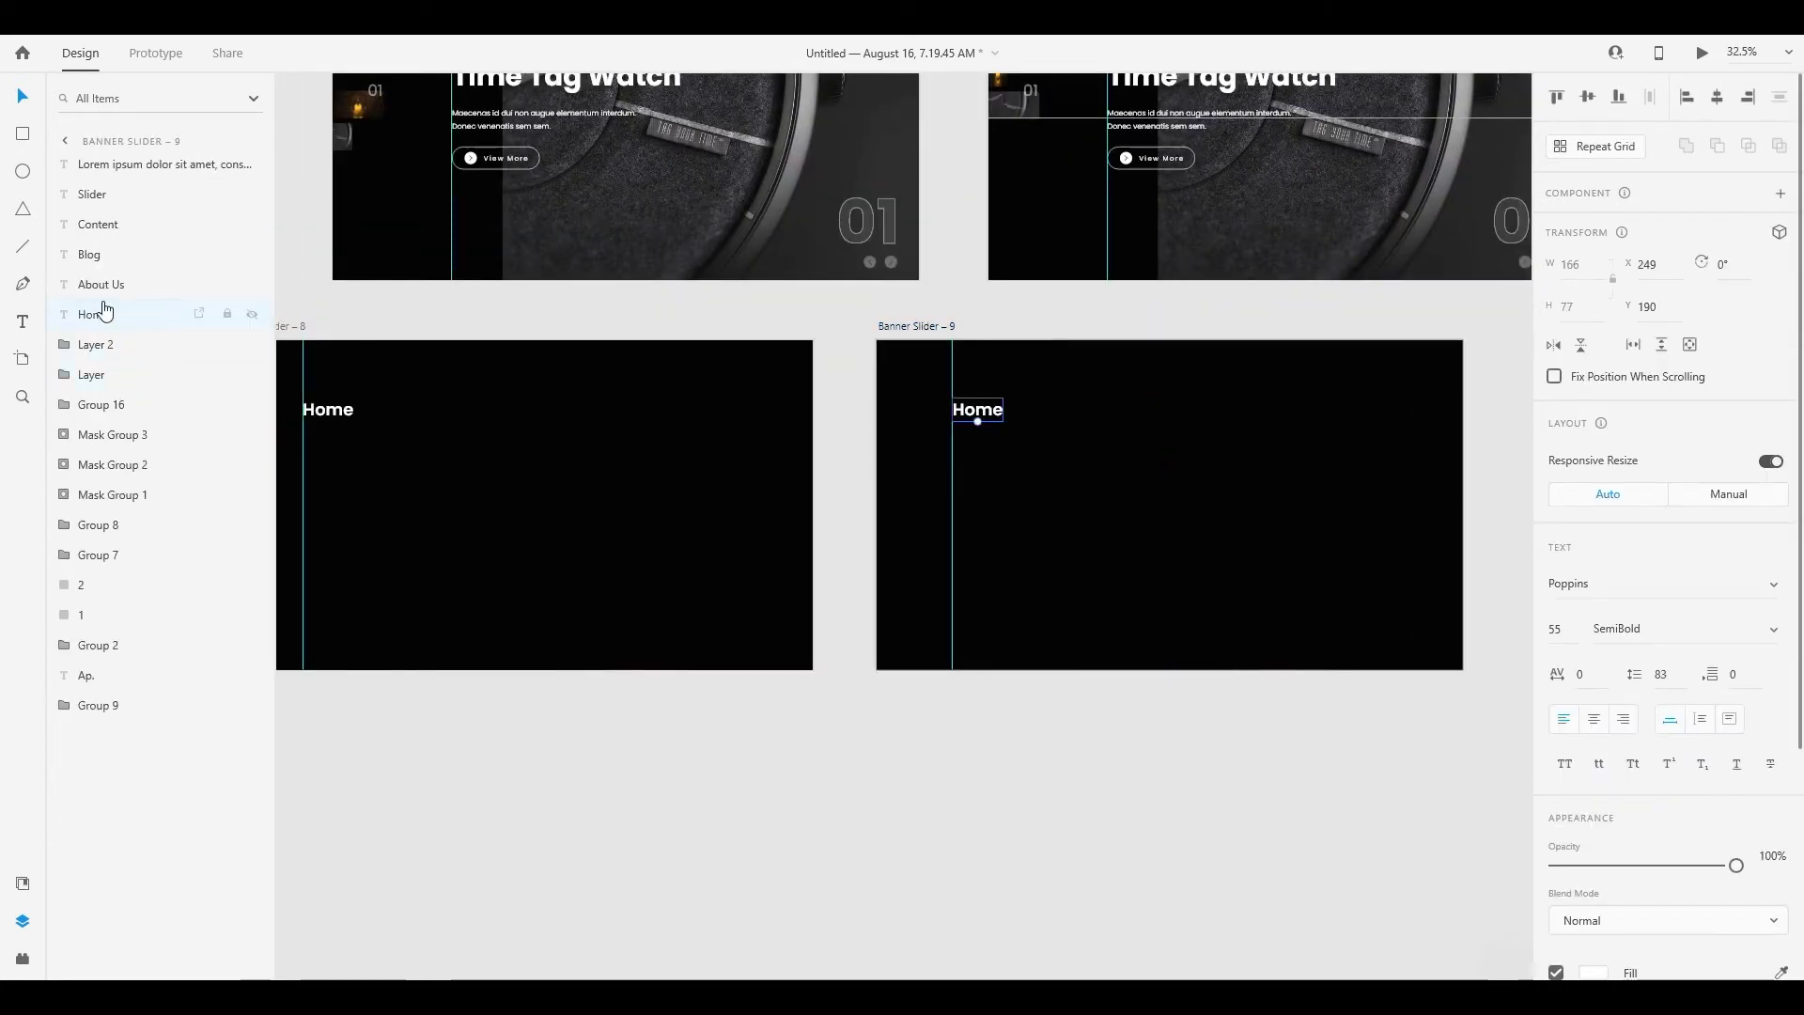
left_click(123, 290)
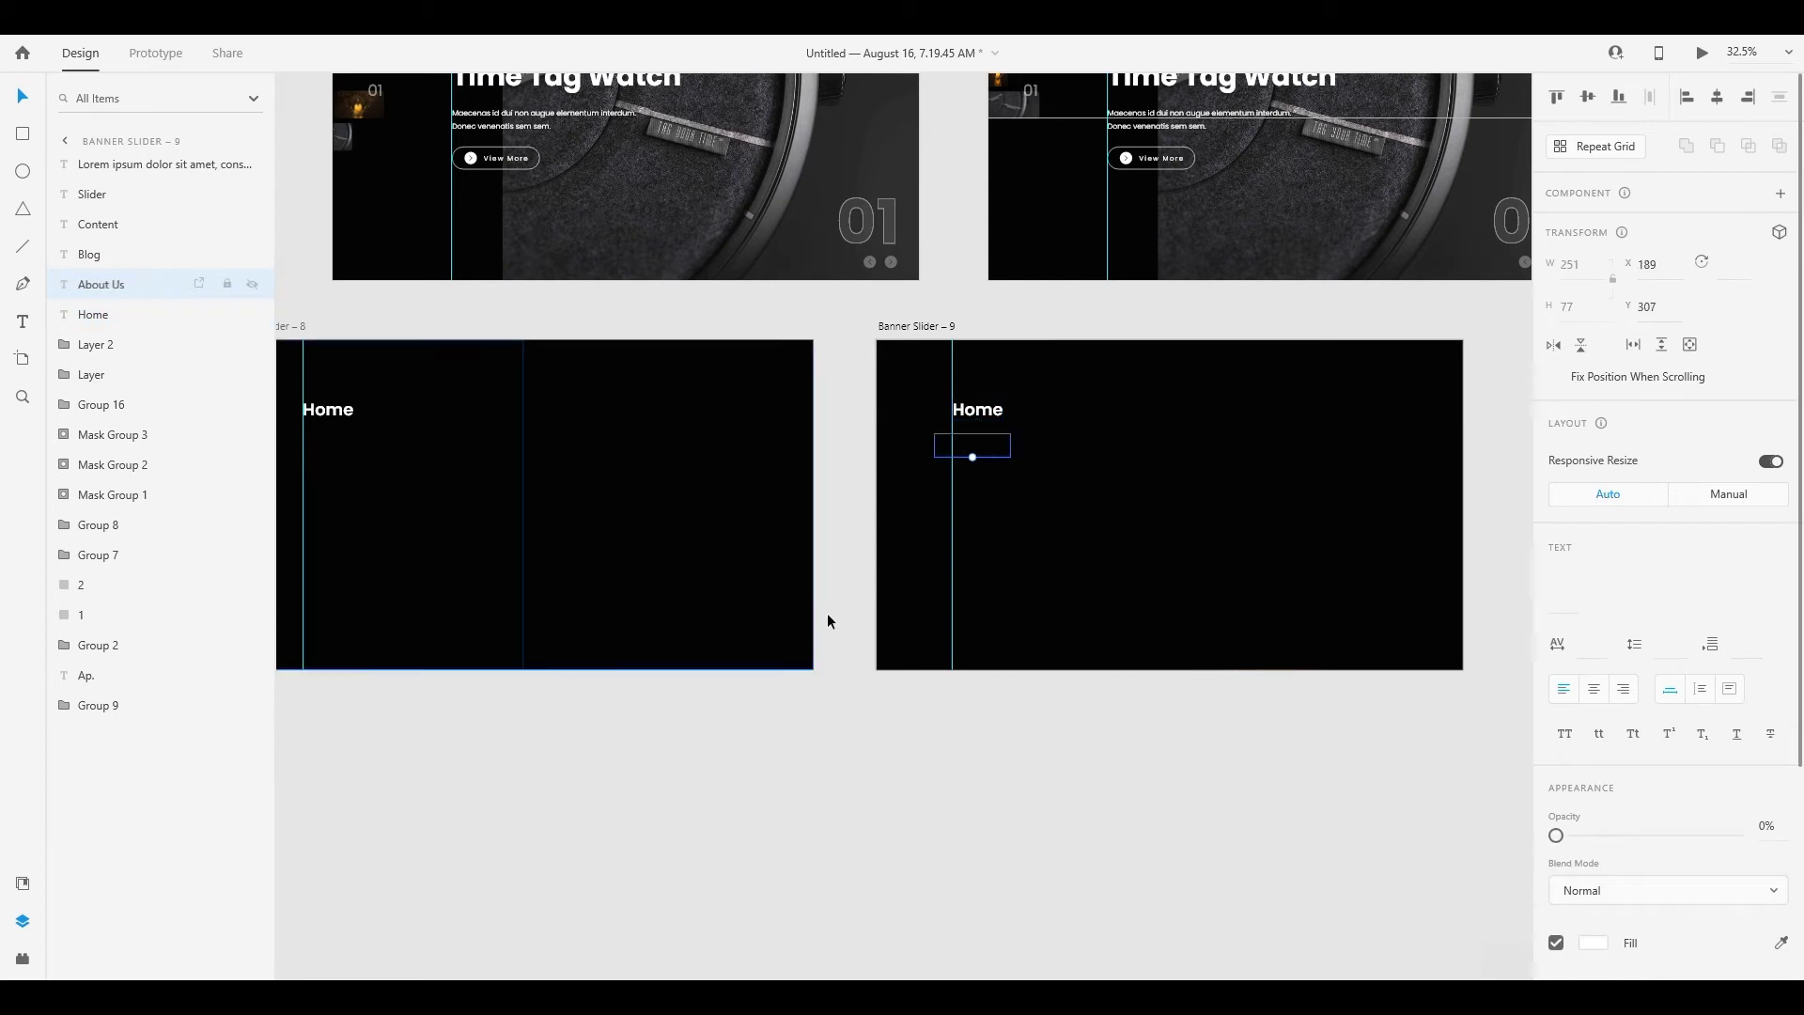
left_click_drag(1557, 866, 1755, 870)
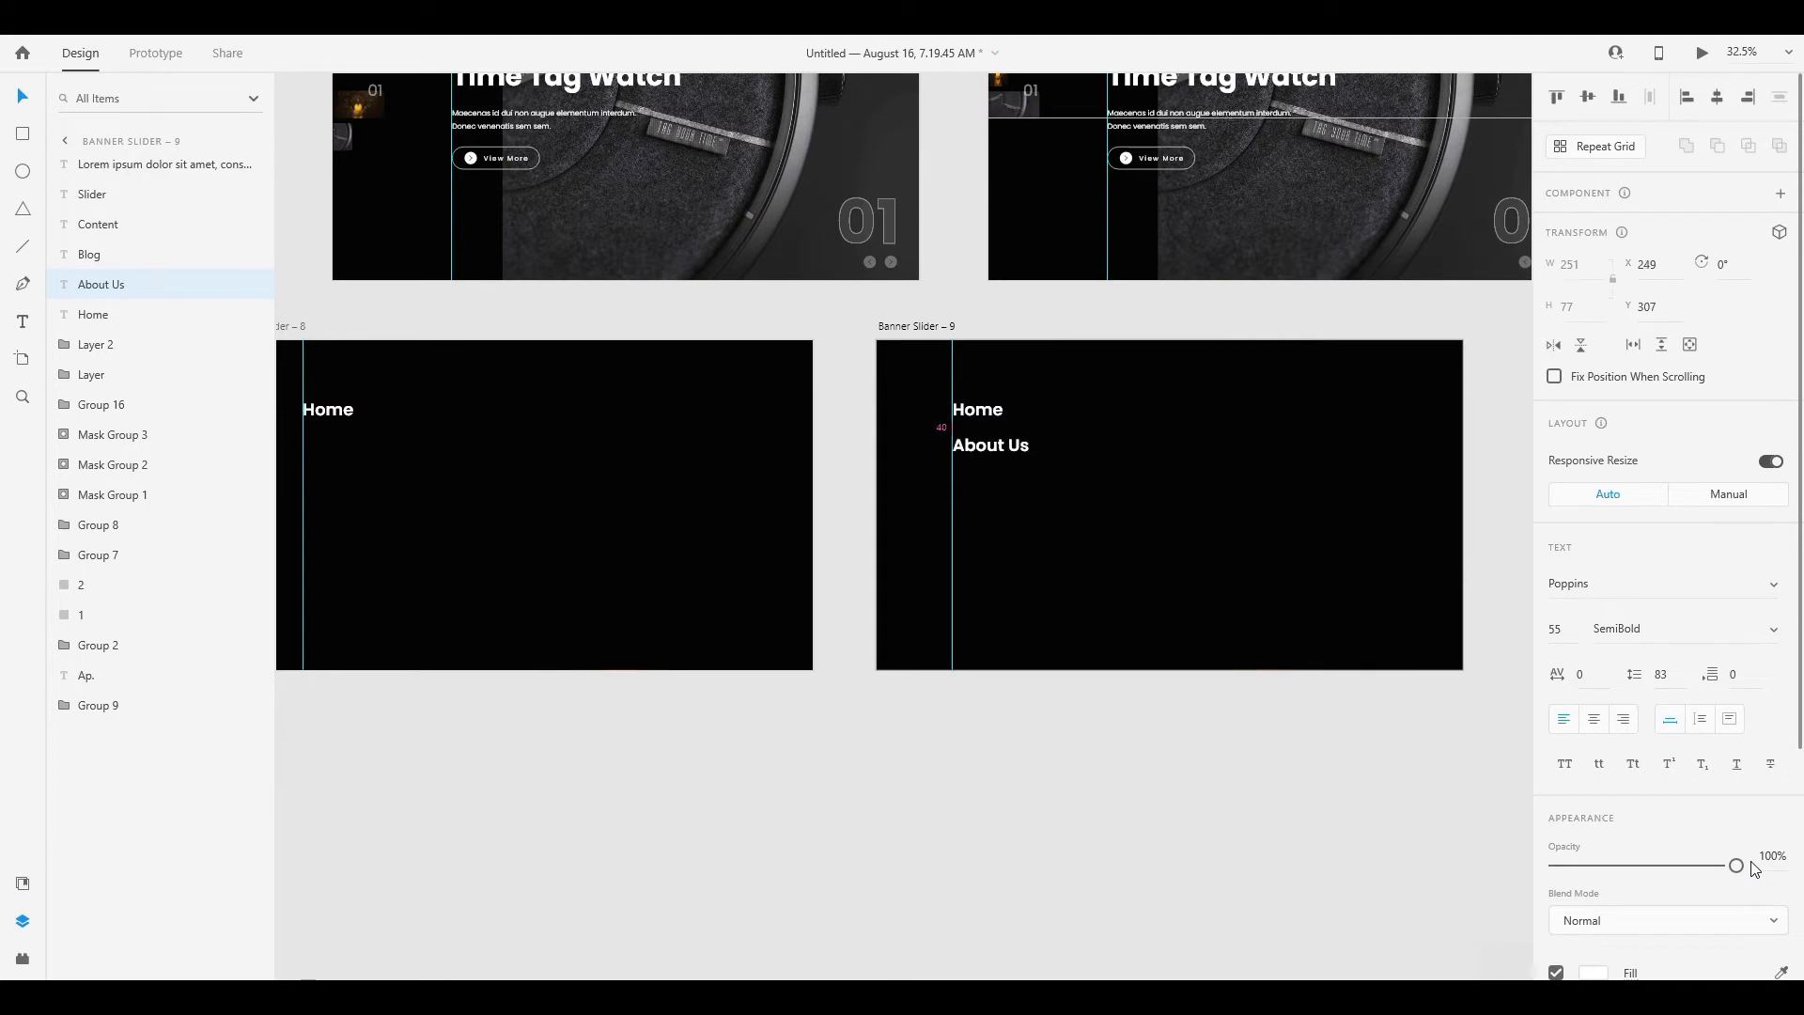
Duplicate the Banner Slider – 9 artboard to its right and adjust the copy's position to X 8640
left_click_drag(942, 327, 1587, 327)
left_click_drag(1507, 388, 1120, 400)
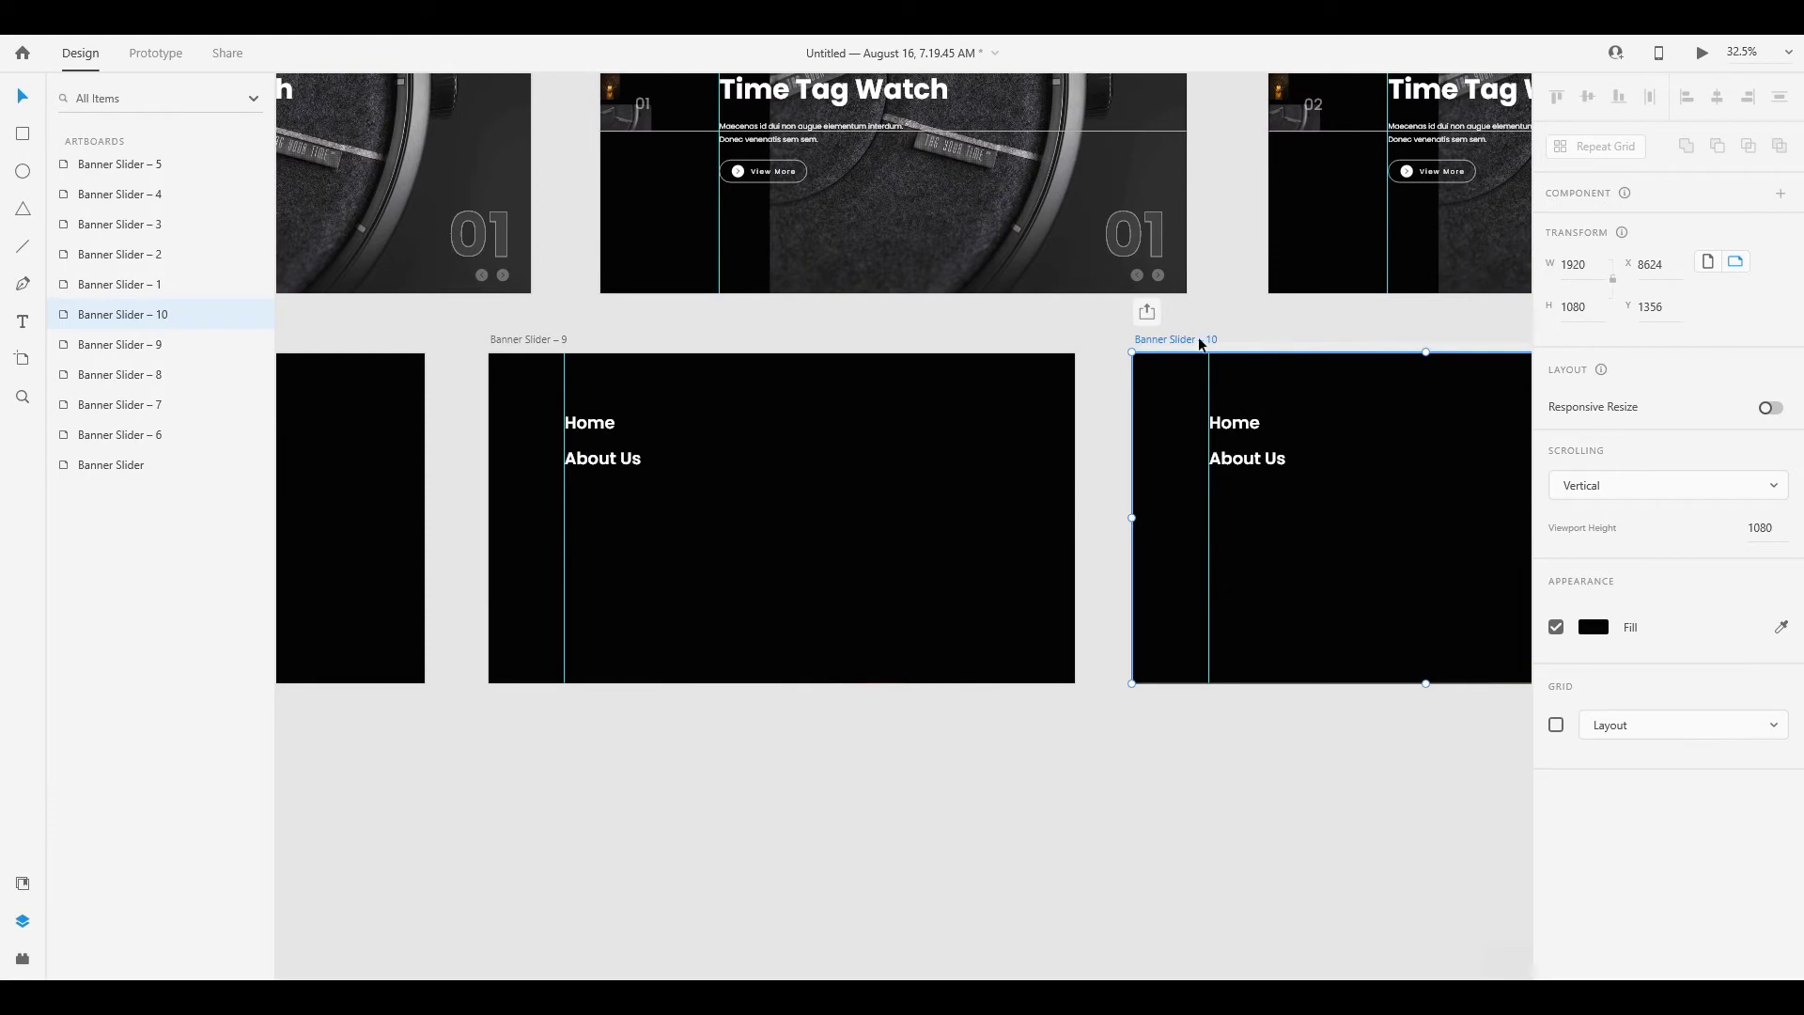
left_click_drag(1200, 345, 1202, 344)
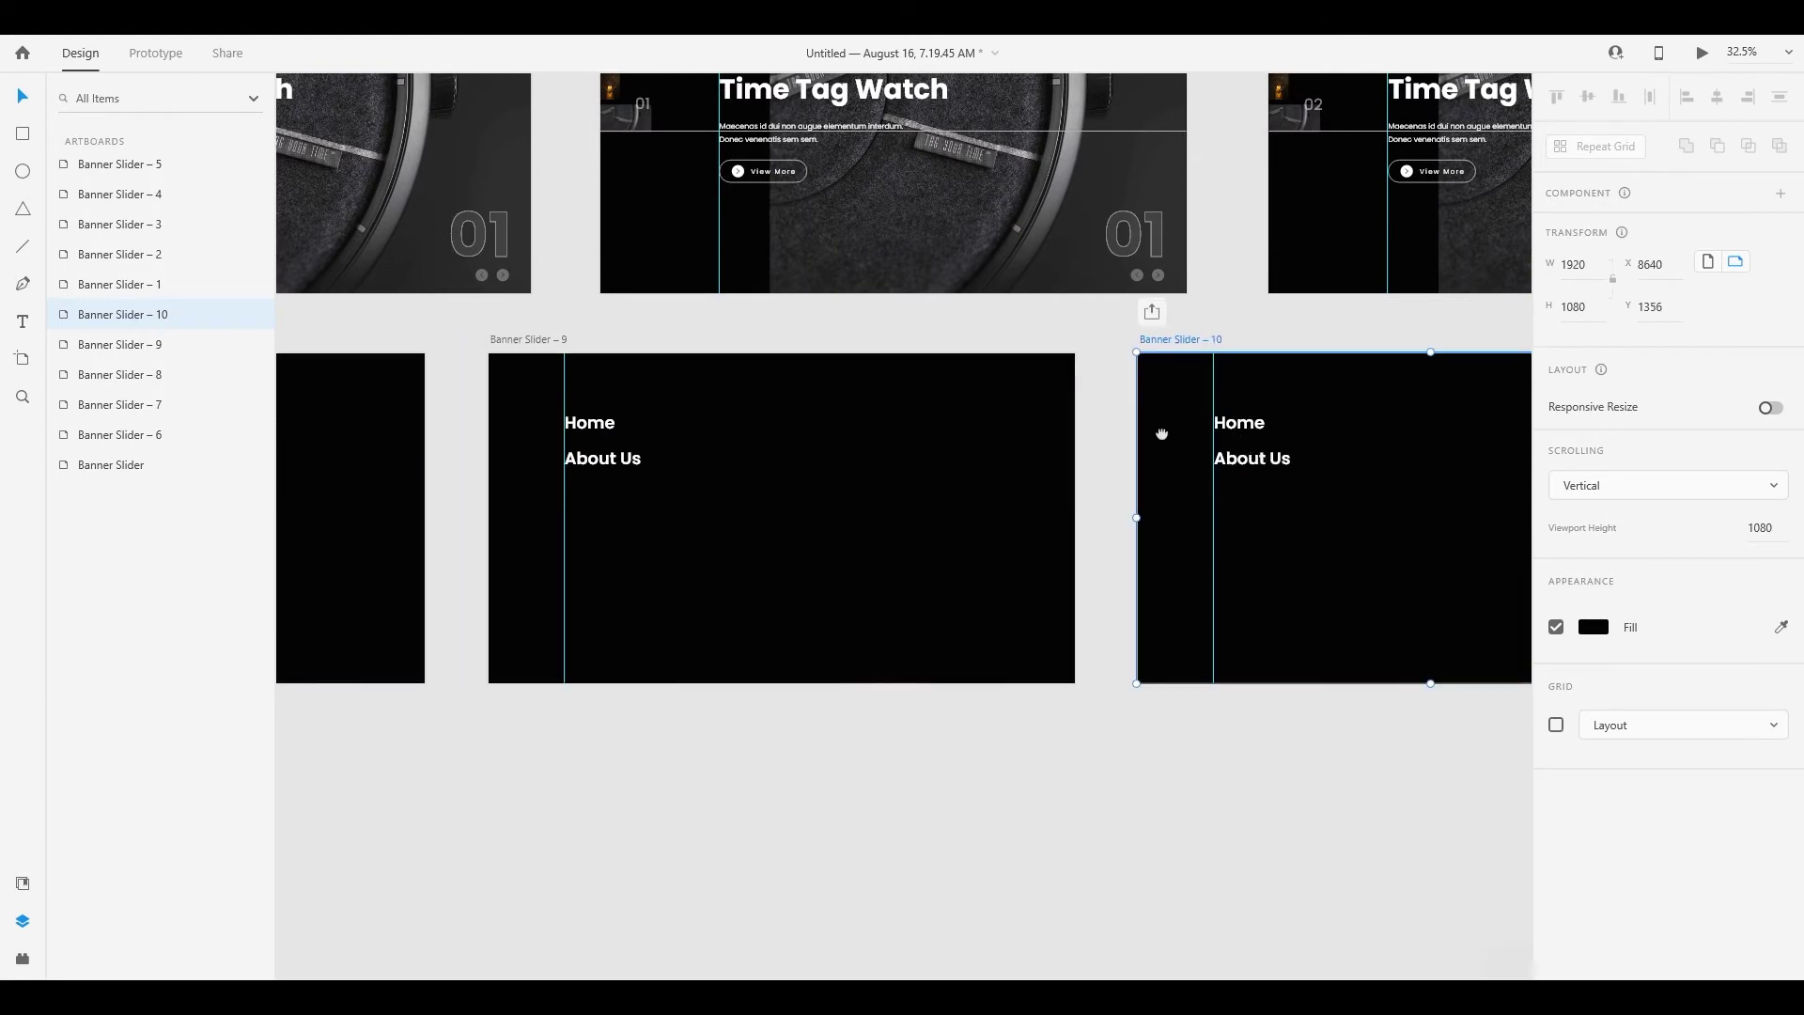
scroll(1094, 425, "right", 2)
Set the Blog text's opacity to 100% on Banner Slider – 10 and move it right onto the guide at X 249
left_click(1095, 425)
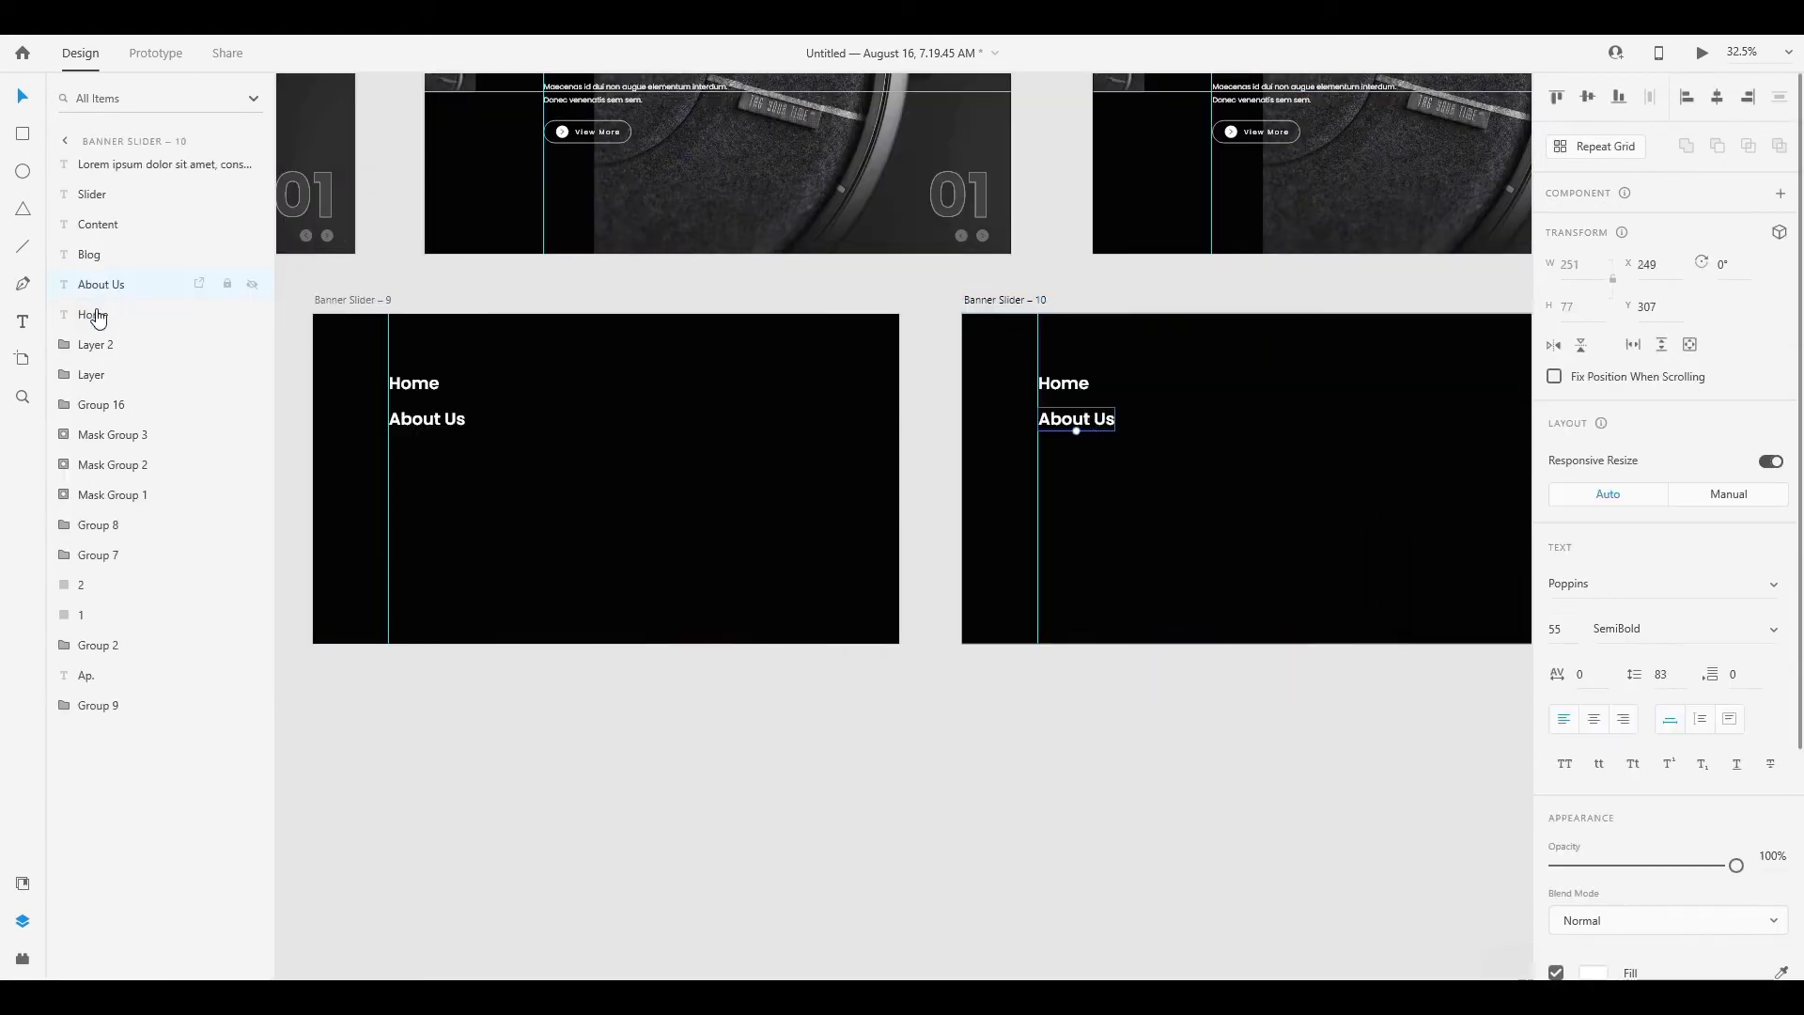
left_click(97, 255)
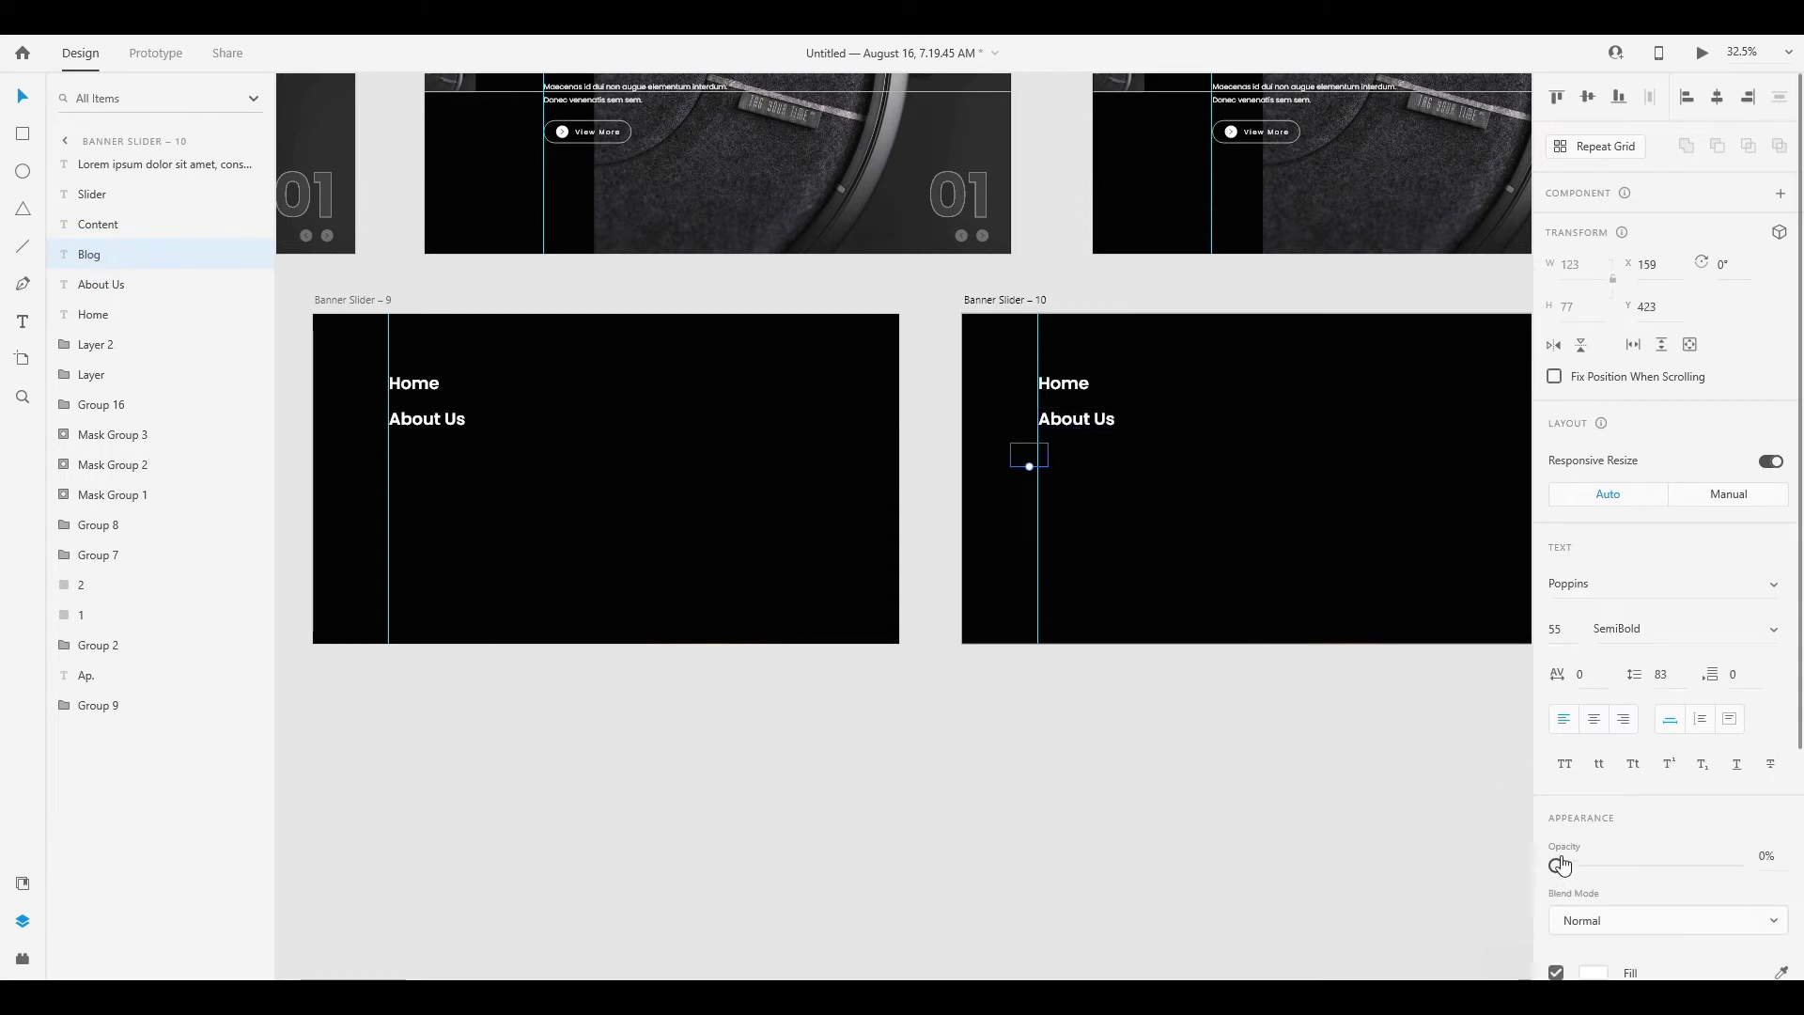
left_click_drag(1557, 865, 1771, 860)
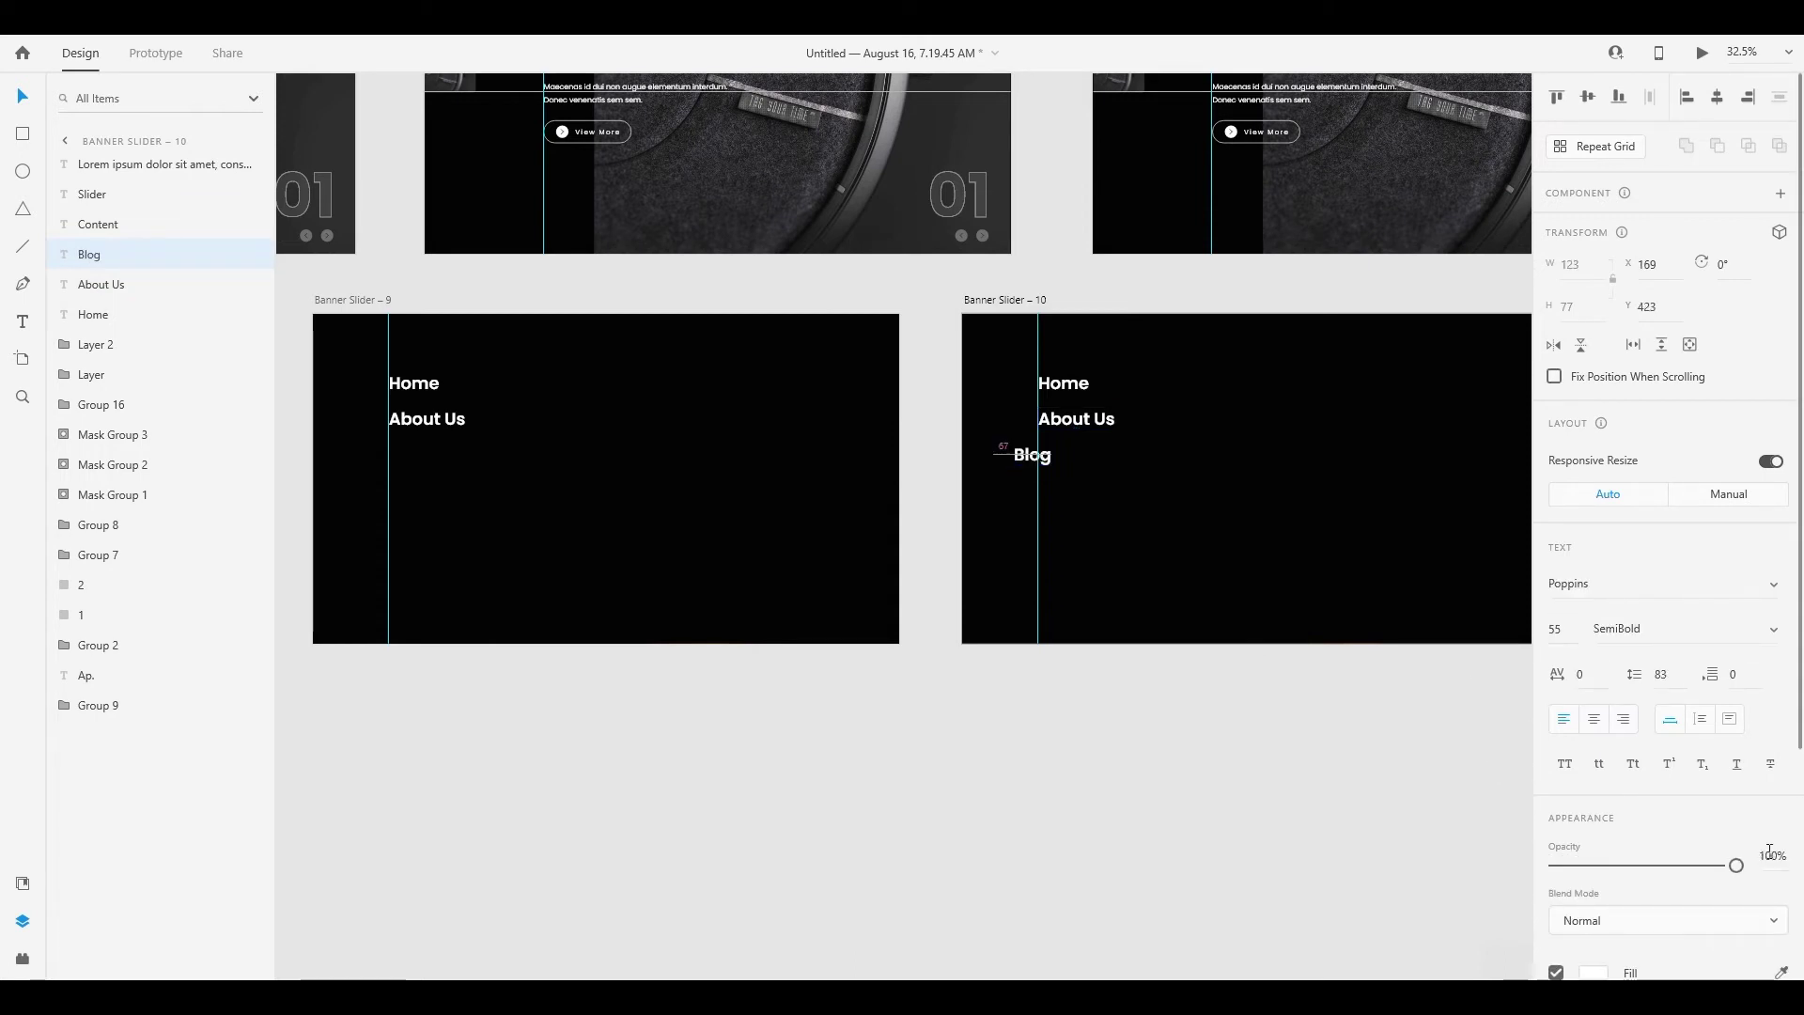
key("shift+Right")
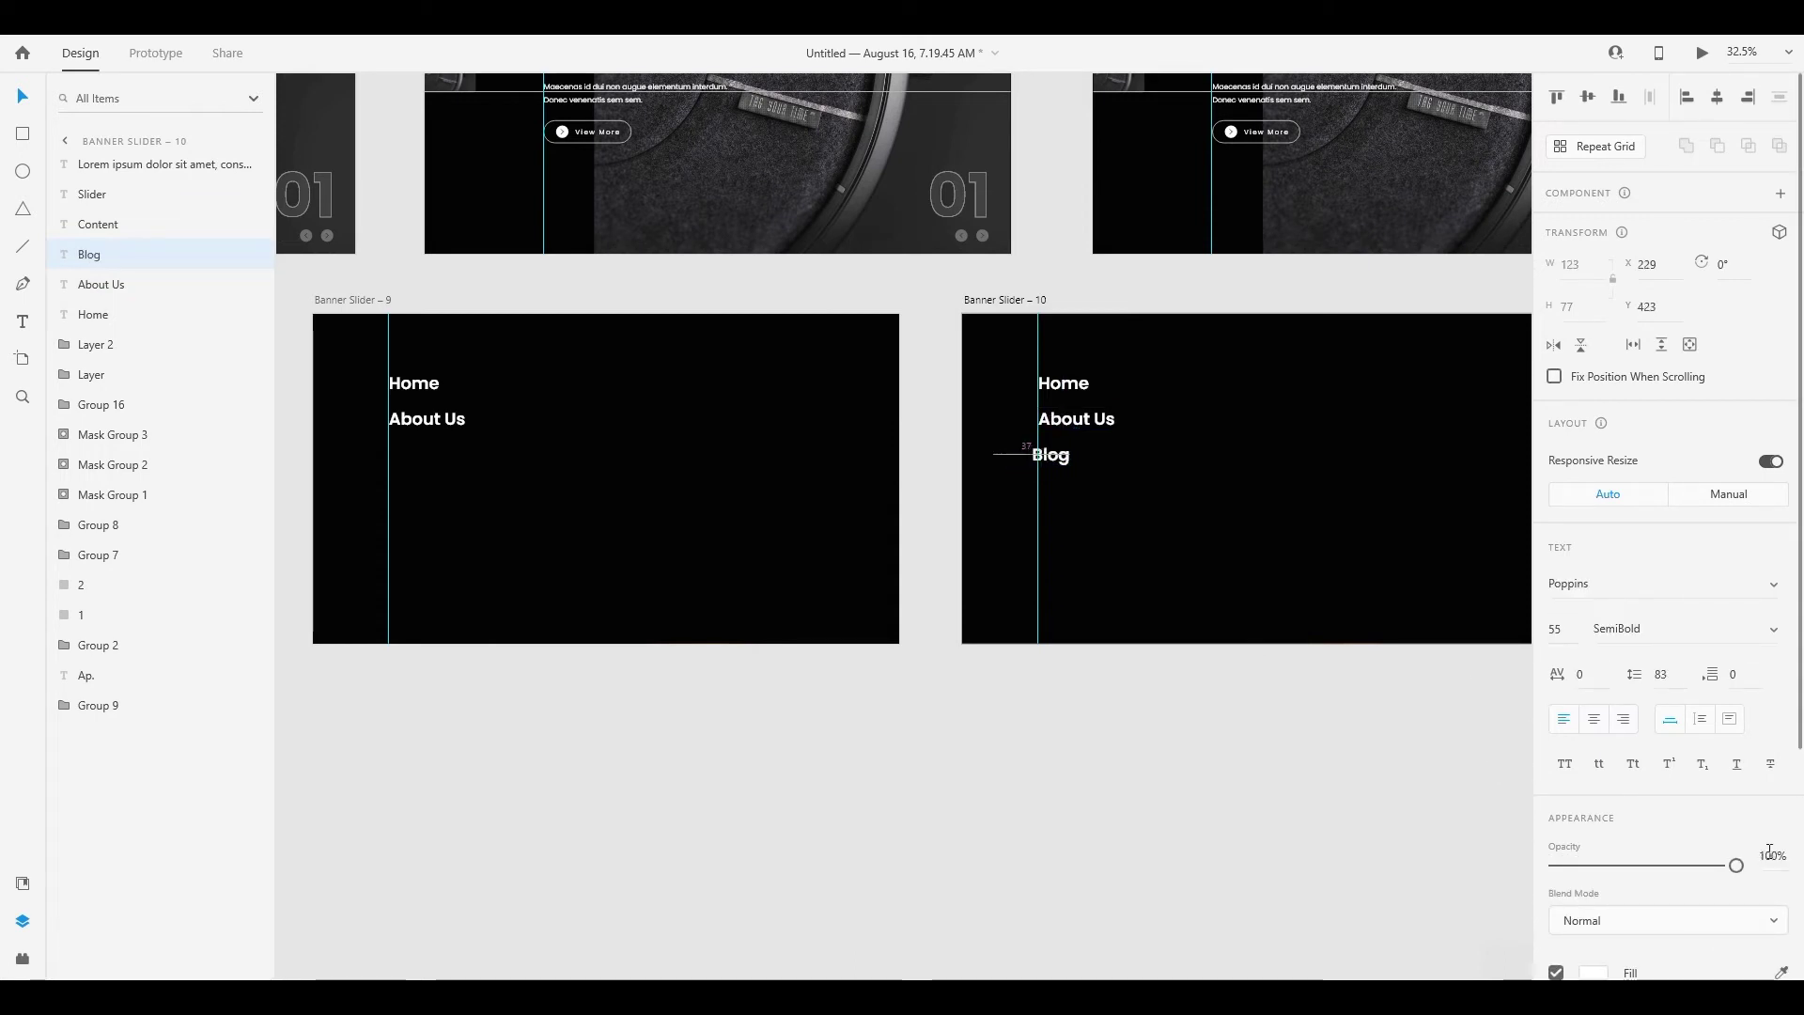
key("shift+Right")
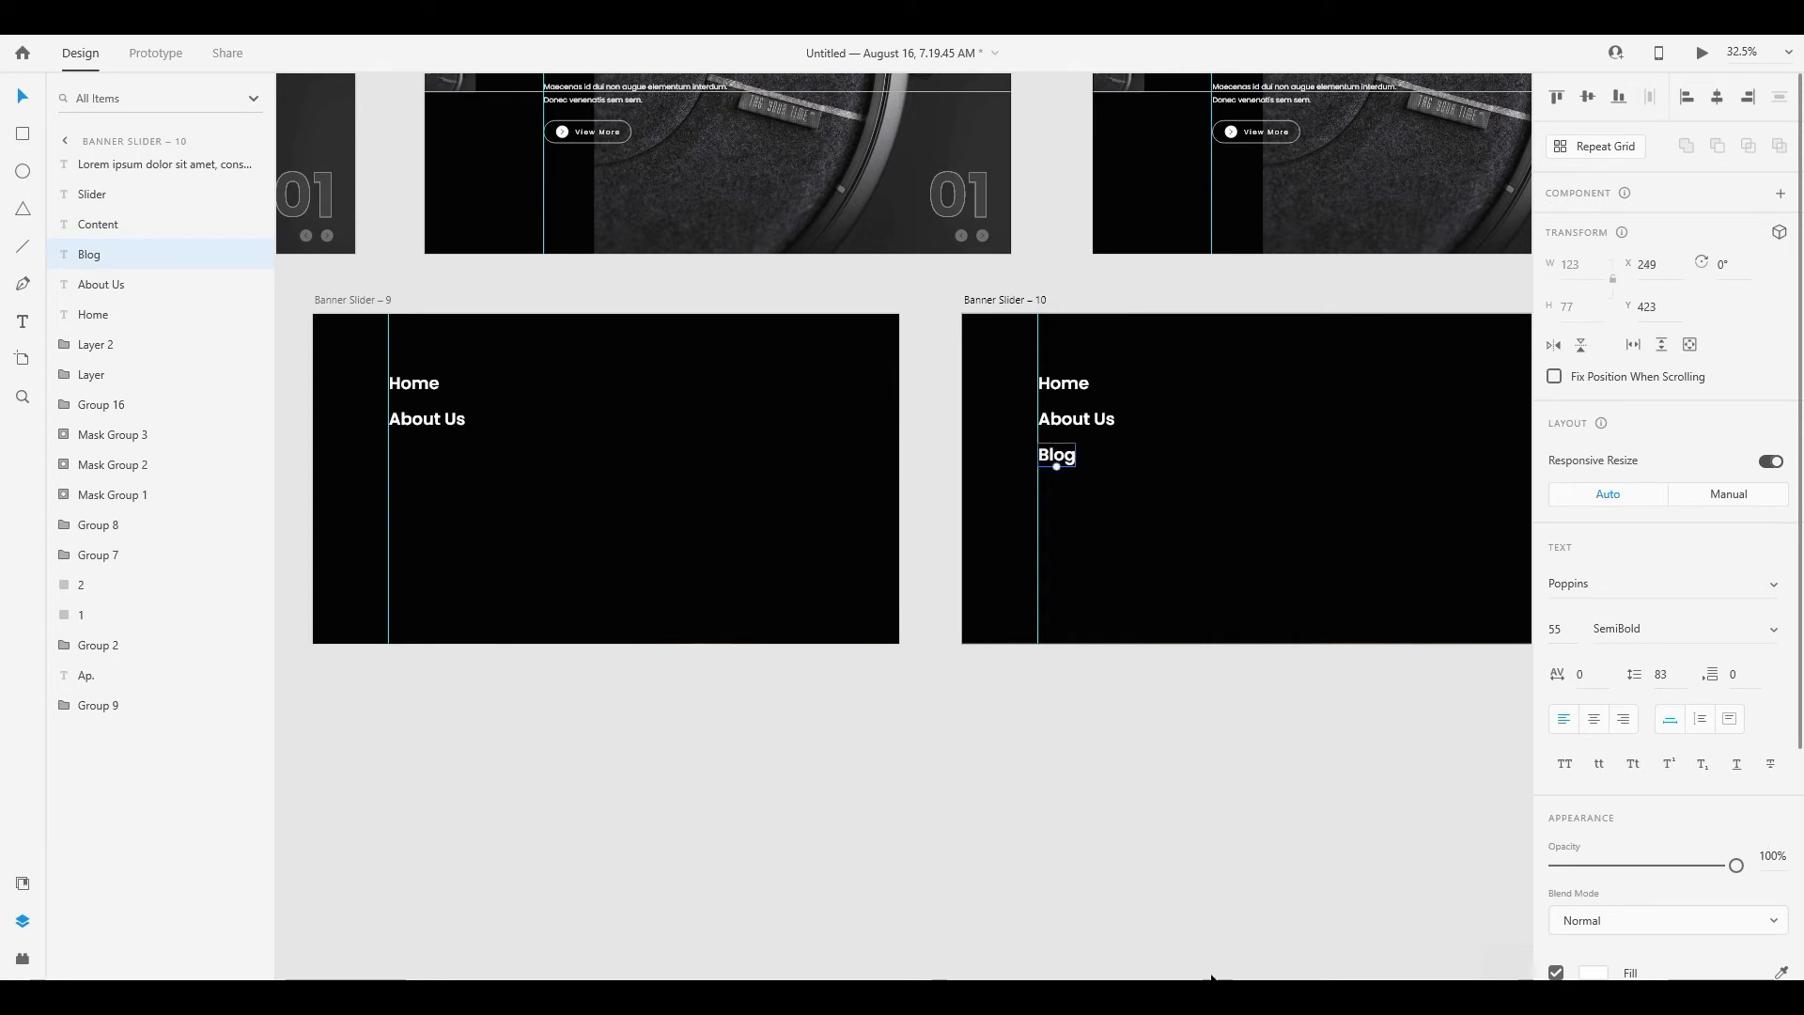
Duplicate the Banner Slider – 10 artboard to its right in the same row
left_click(1210, 753)
left_click_drag(1209, 753, 601, 732)
left_click_drag(399, 282, 1050, 284)
left_click_drag(1181, 346, 857, 351)
Set the Content text's opacity to 100% on Banner Slider – 11 and move it right to X 249, in line with Blog
left_click(844, 448)
left_click(103, 316)
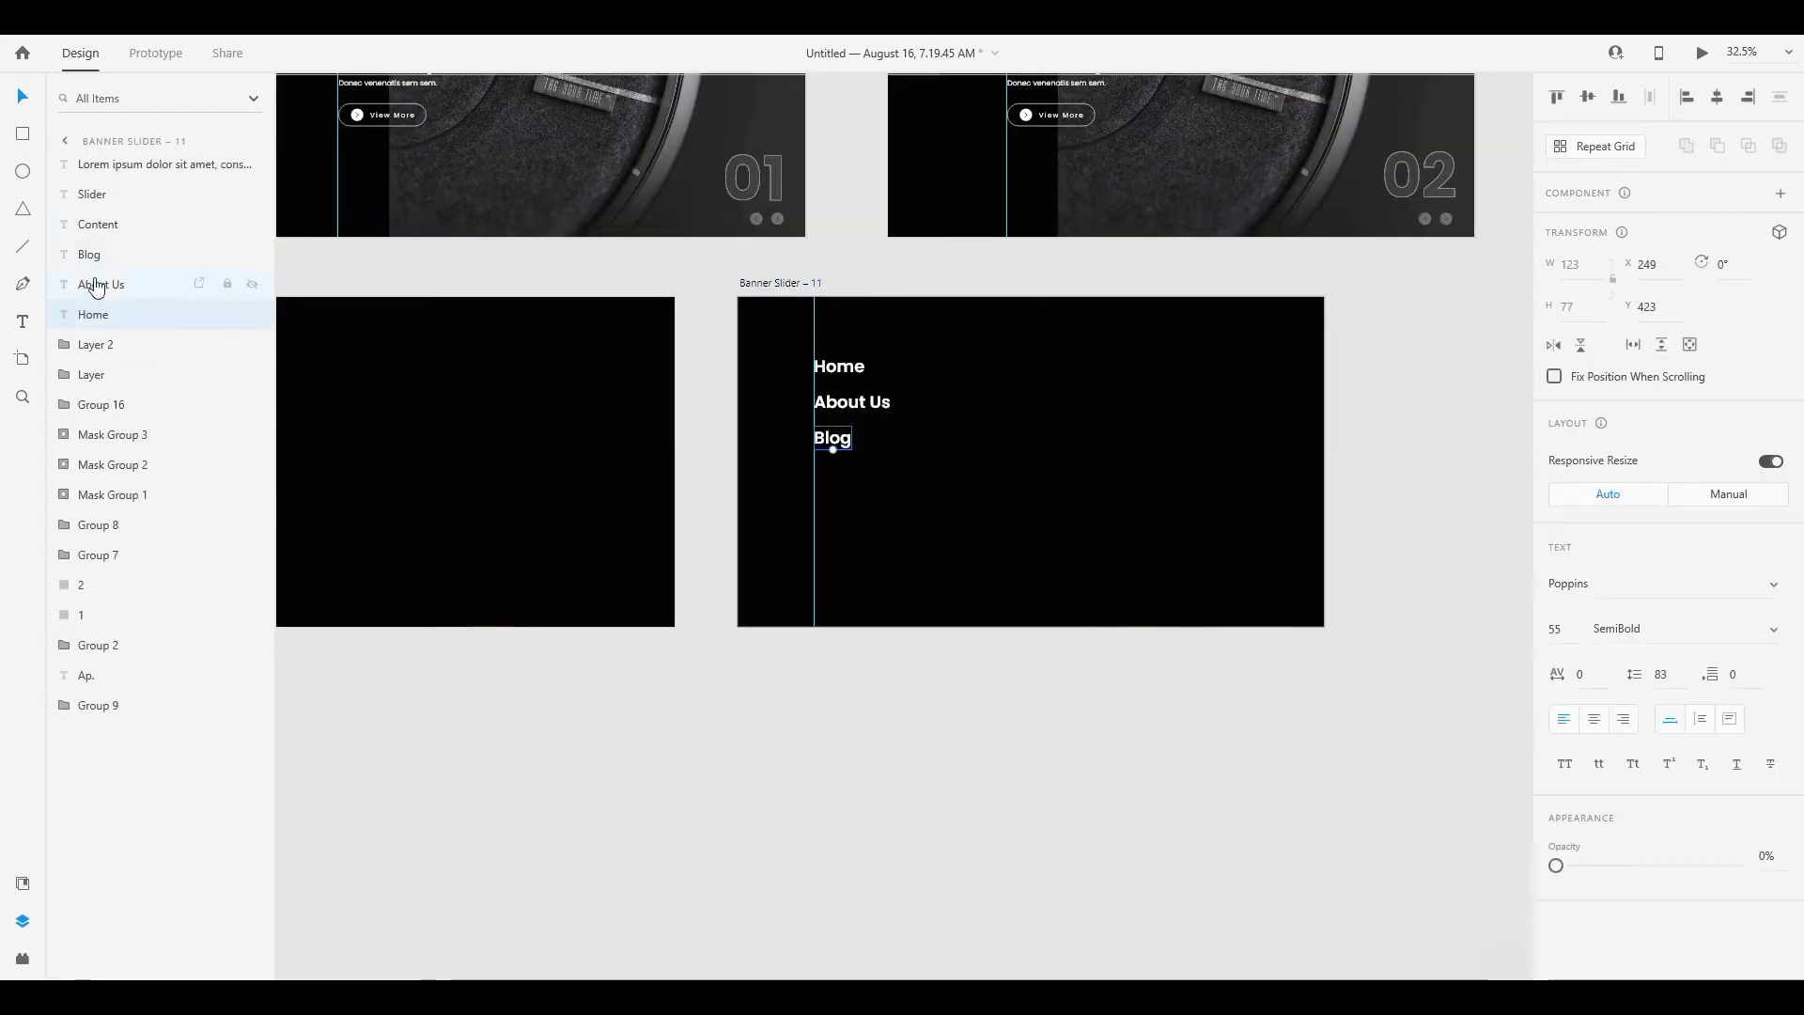
left_click(111, 237)
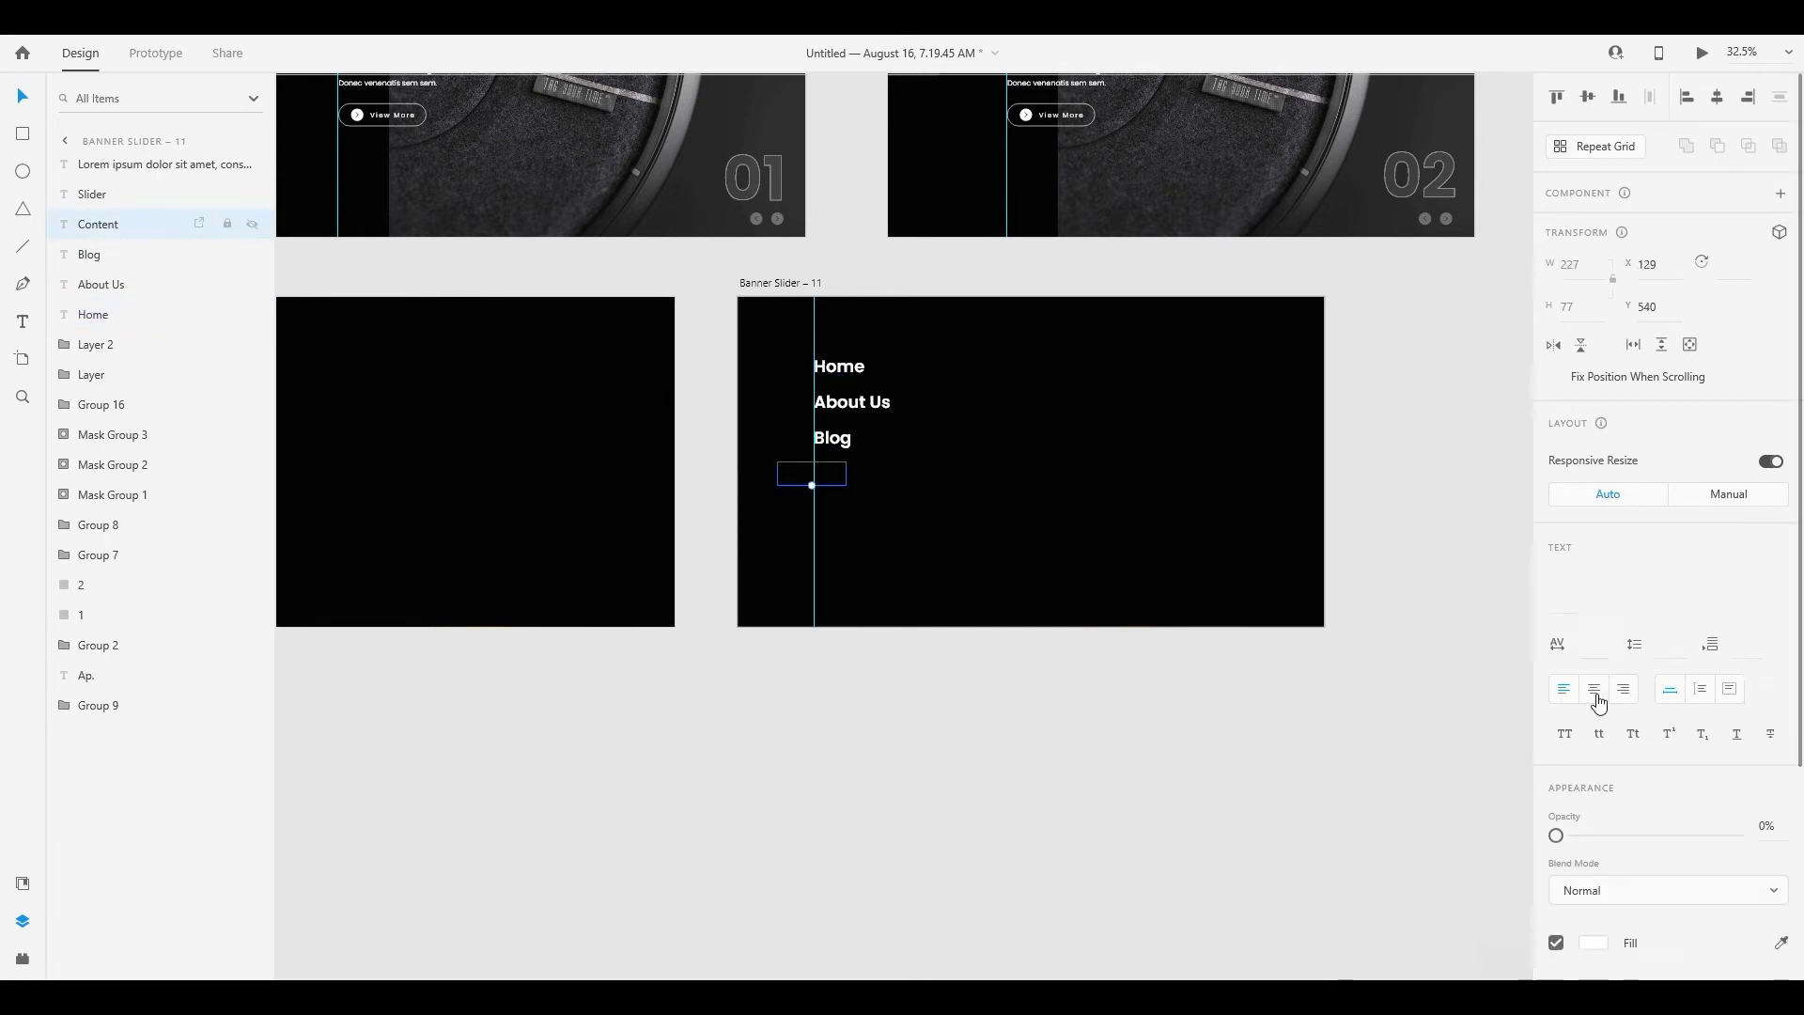
scroll(1565, 601, "down", 4)
left_click_drag(1557, 557, 1737, 554)
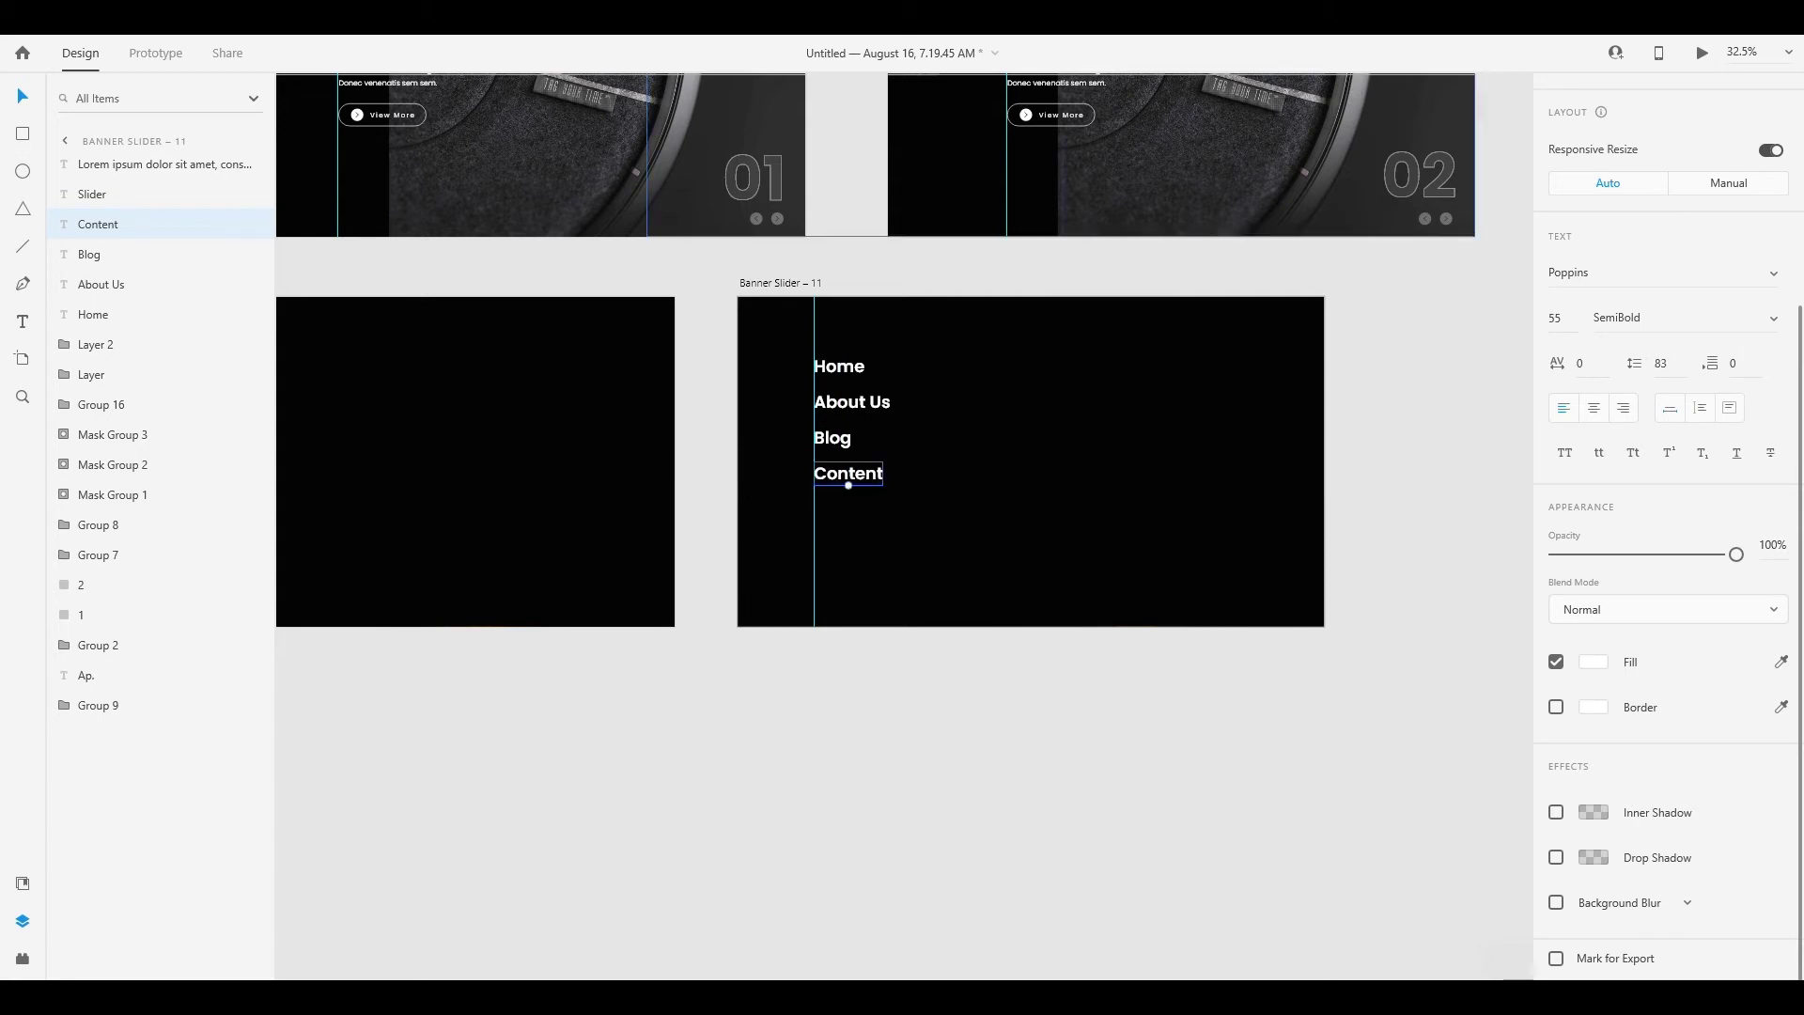
Duplicate the Banner Slider – 11 artboard to its right in the same row
left_click(762, 282)
left_click_drag(762, 282, 1414, 289)
left_click_drag(1277, 355, 513, 362)
Set the Slider text's opacity to 100% on Banner Slider – 12 and move it right onto the vertical guide, aligned with Content
left_click(734, 484)
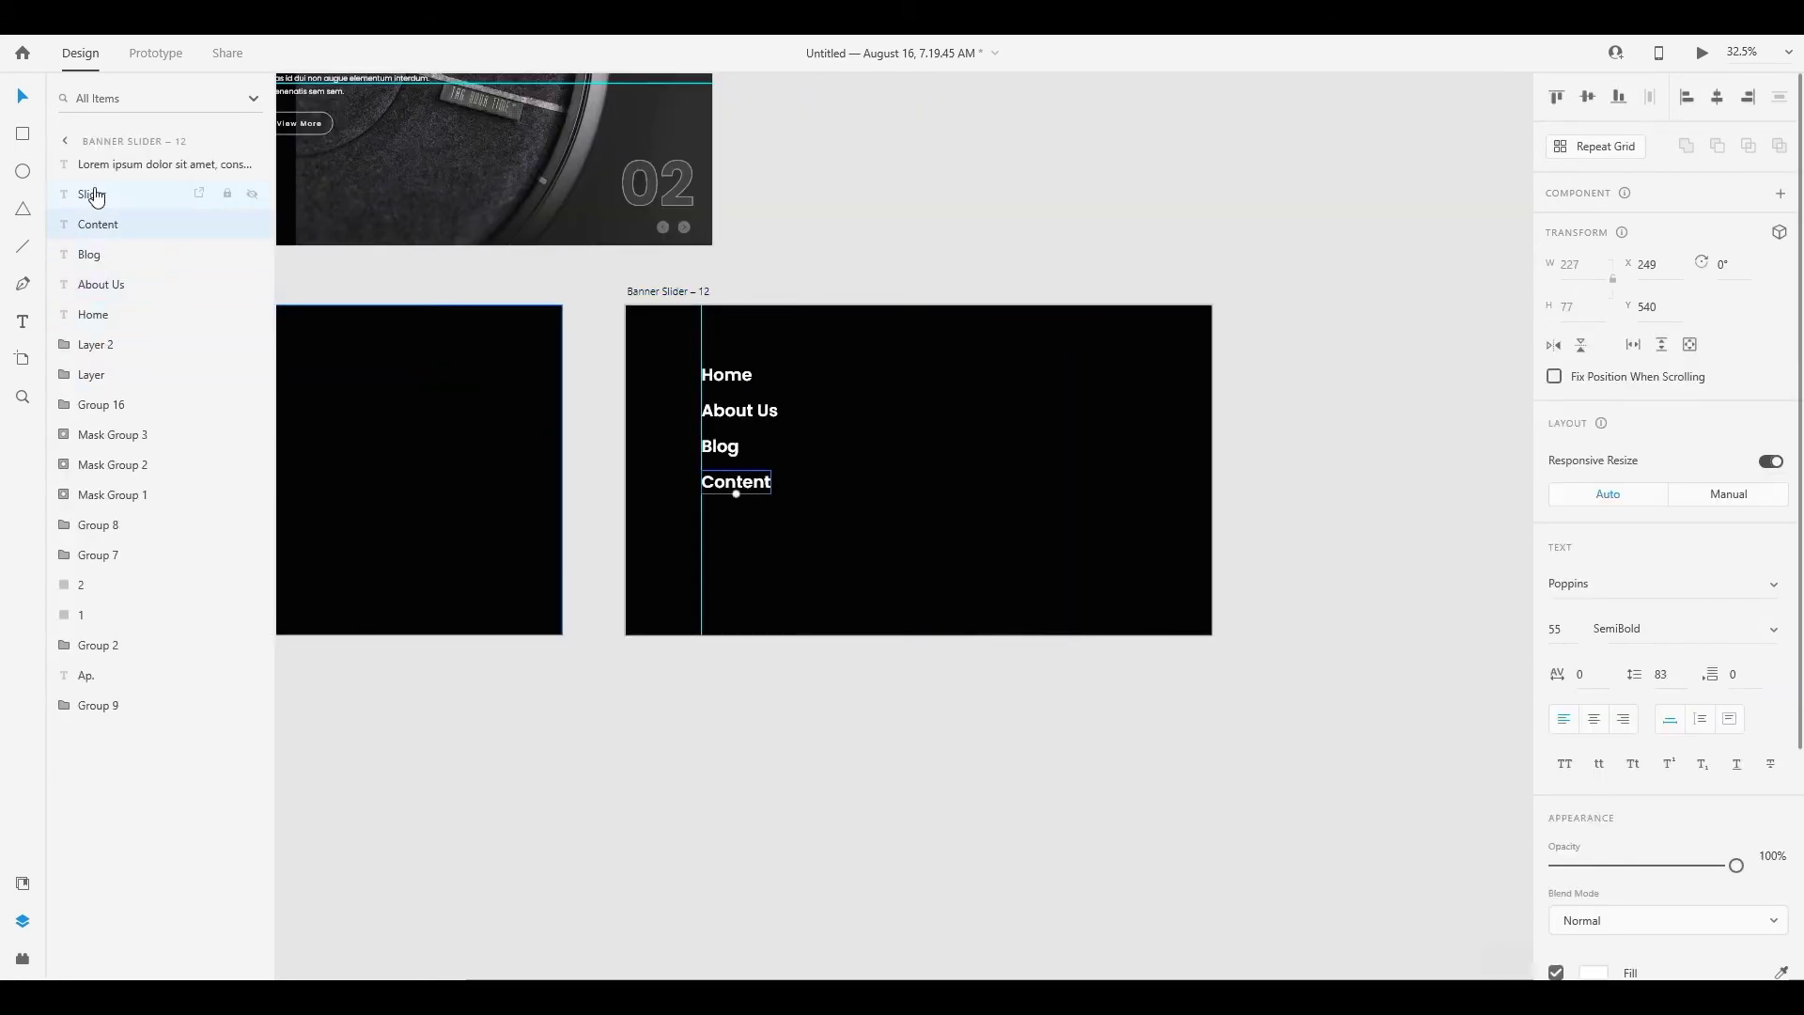
left_click(96, 196)
scroll(1671, 636, "down", 3)
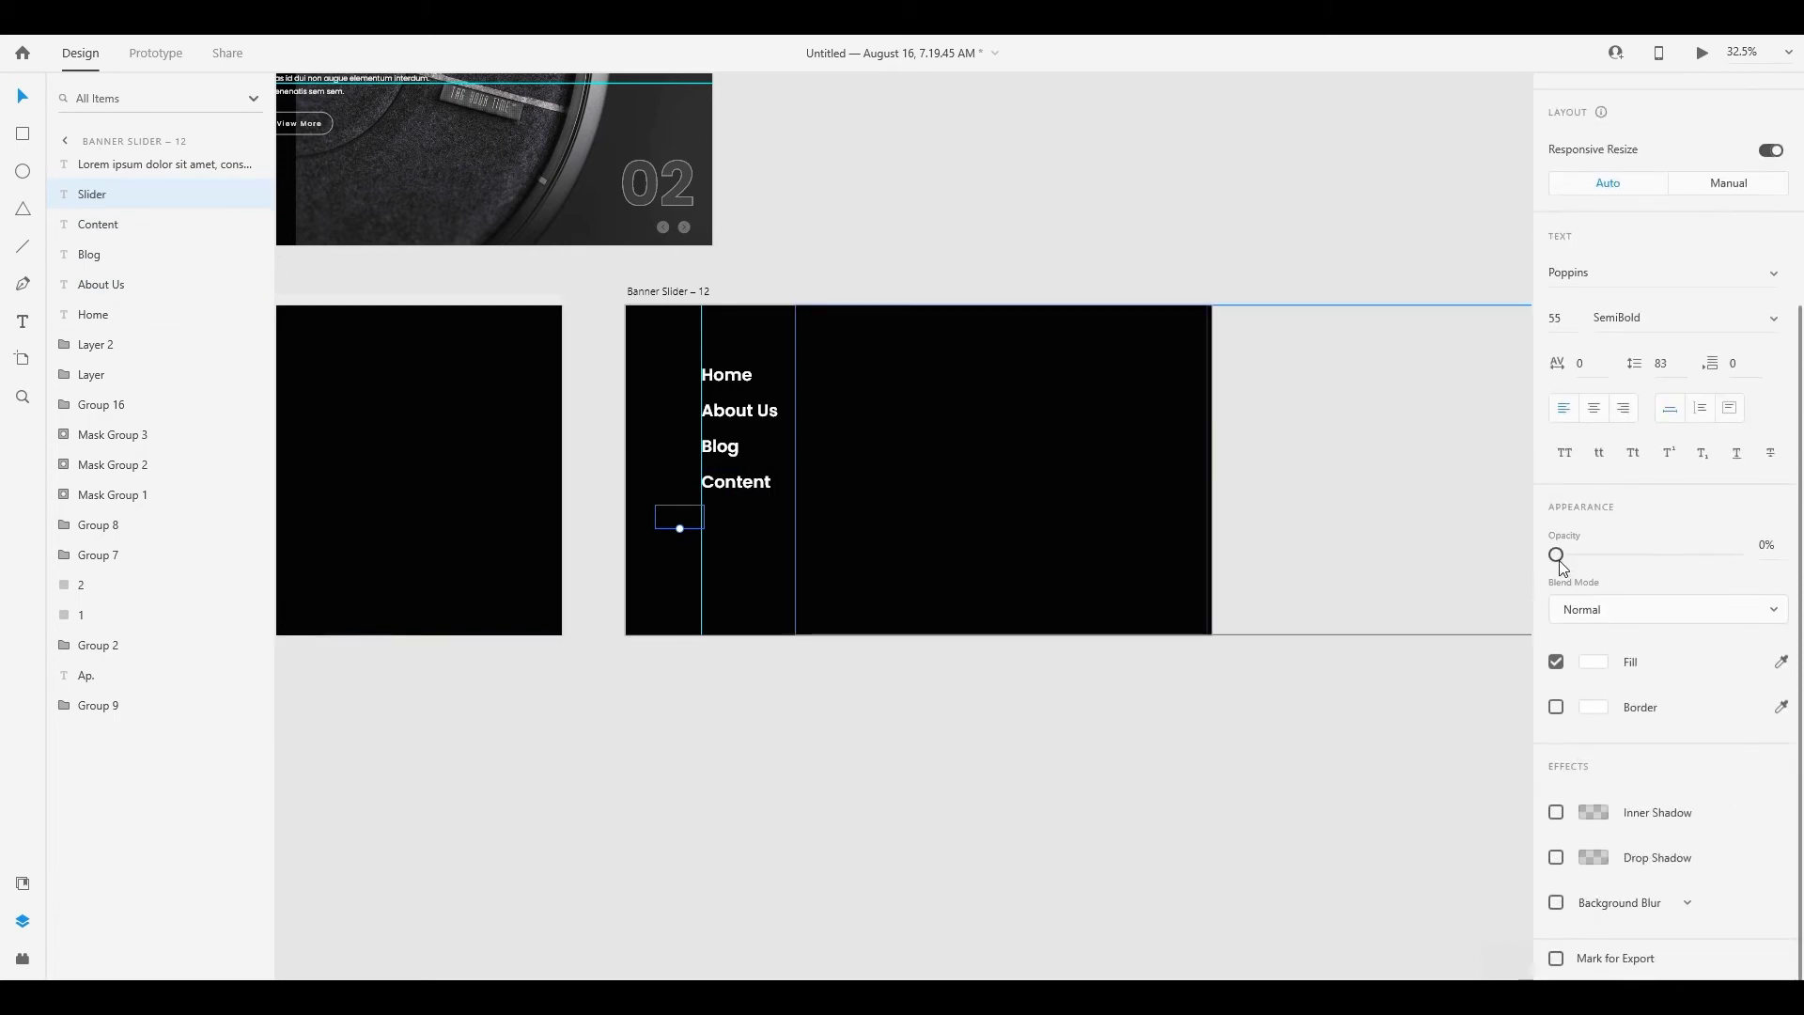
left_click(1558, 555)
left_click_drag(1651, 559, 1740, 561)
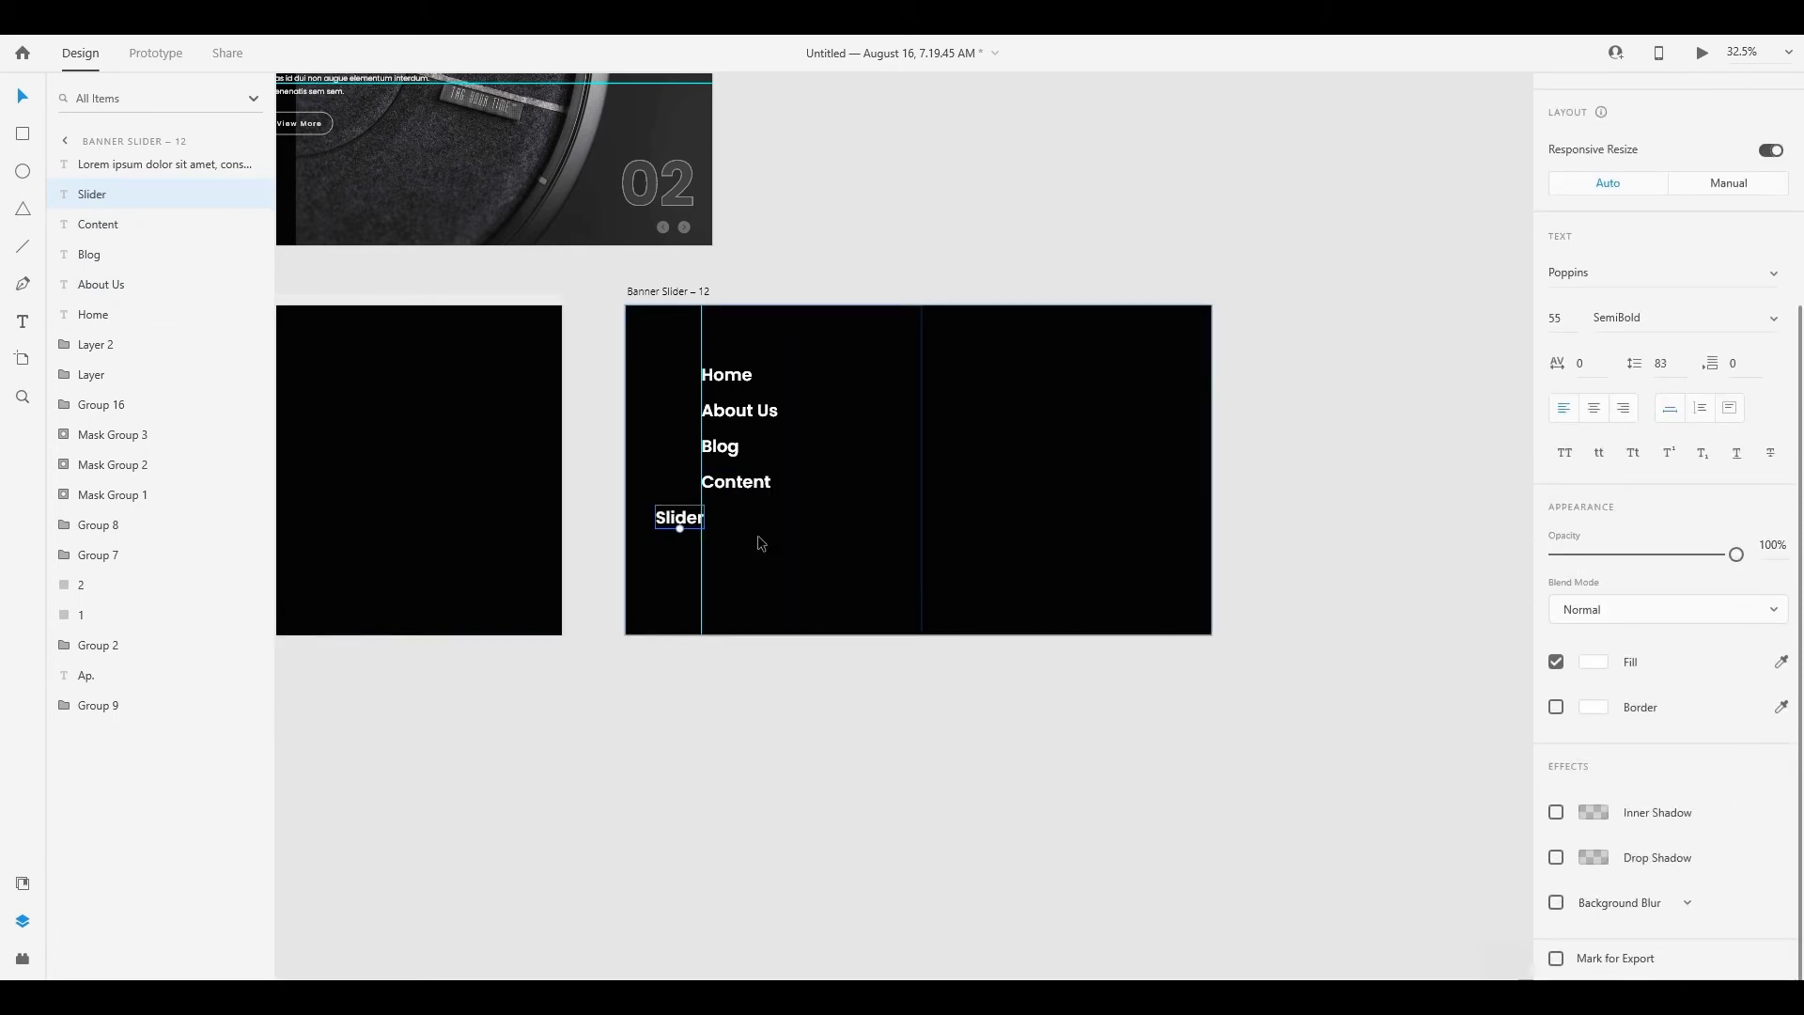
key("shift+Right")
key("shift+Right")
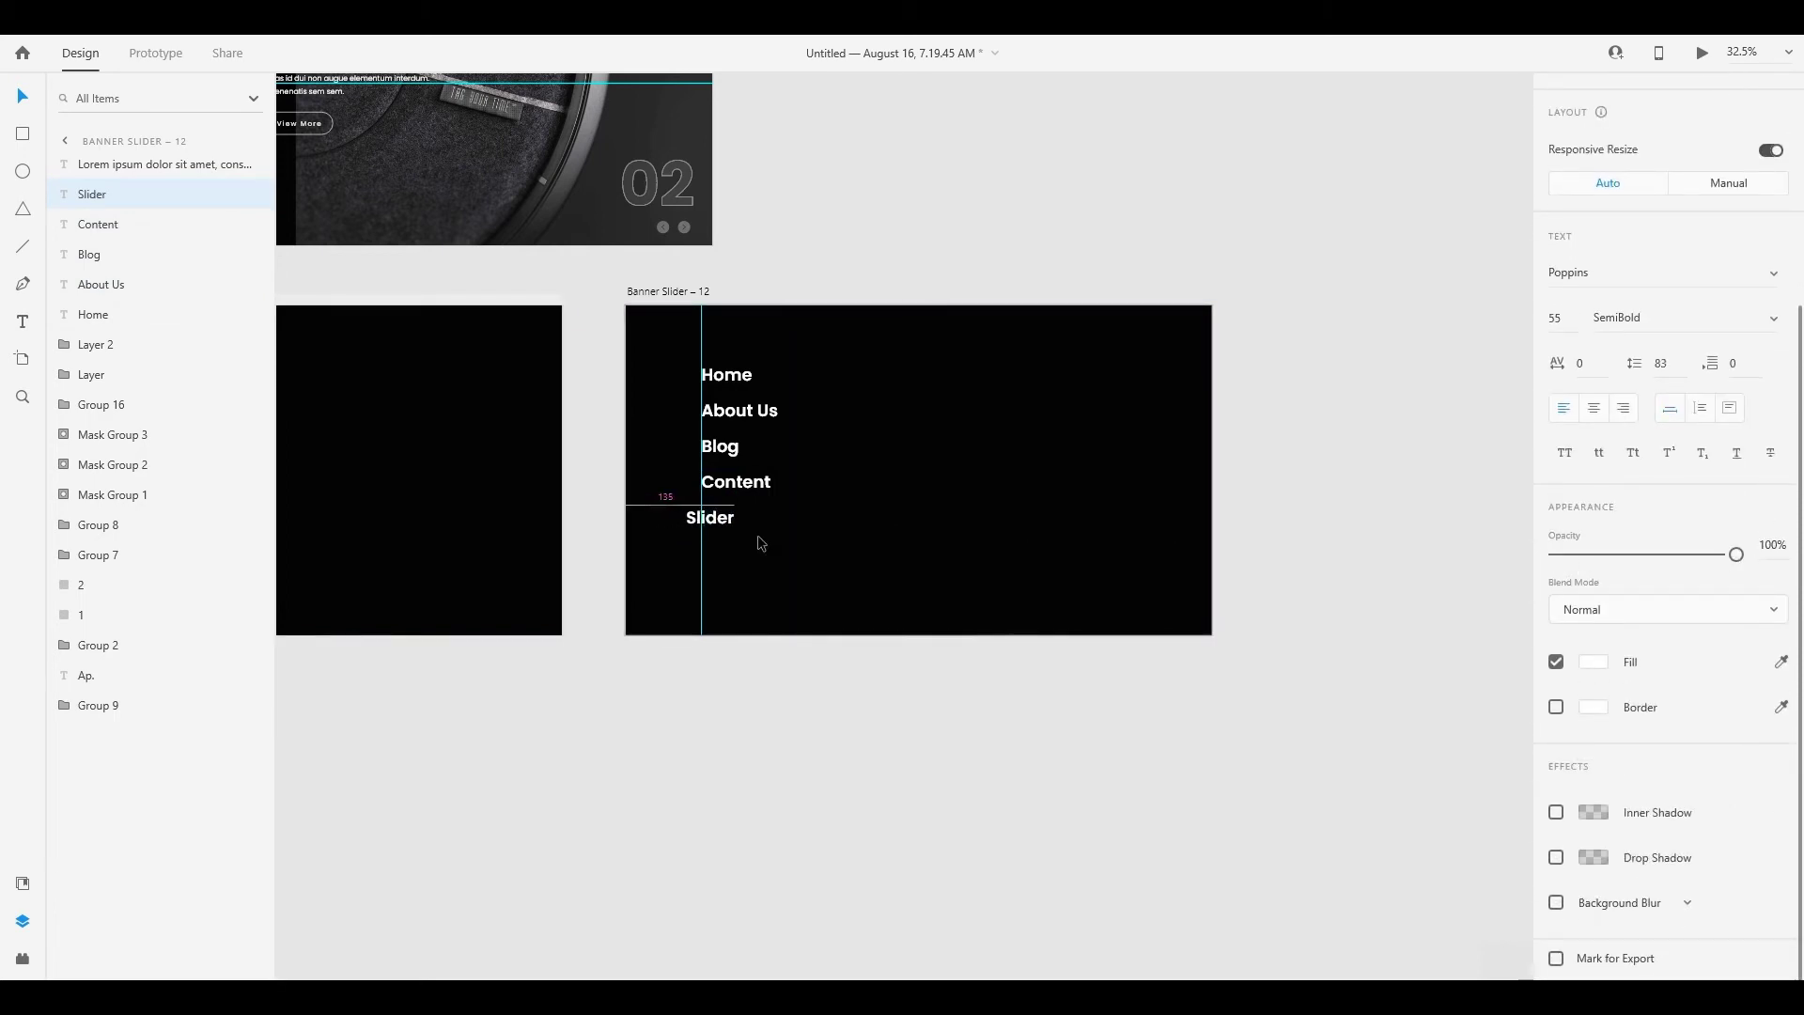
key("shift+Right")
key("shift+Right")
key("shift+Right")
key("shift+Right")
key("shift+Right")
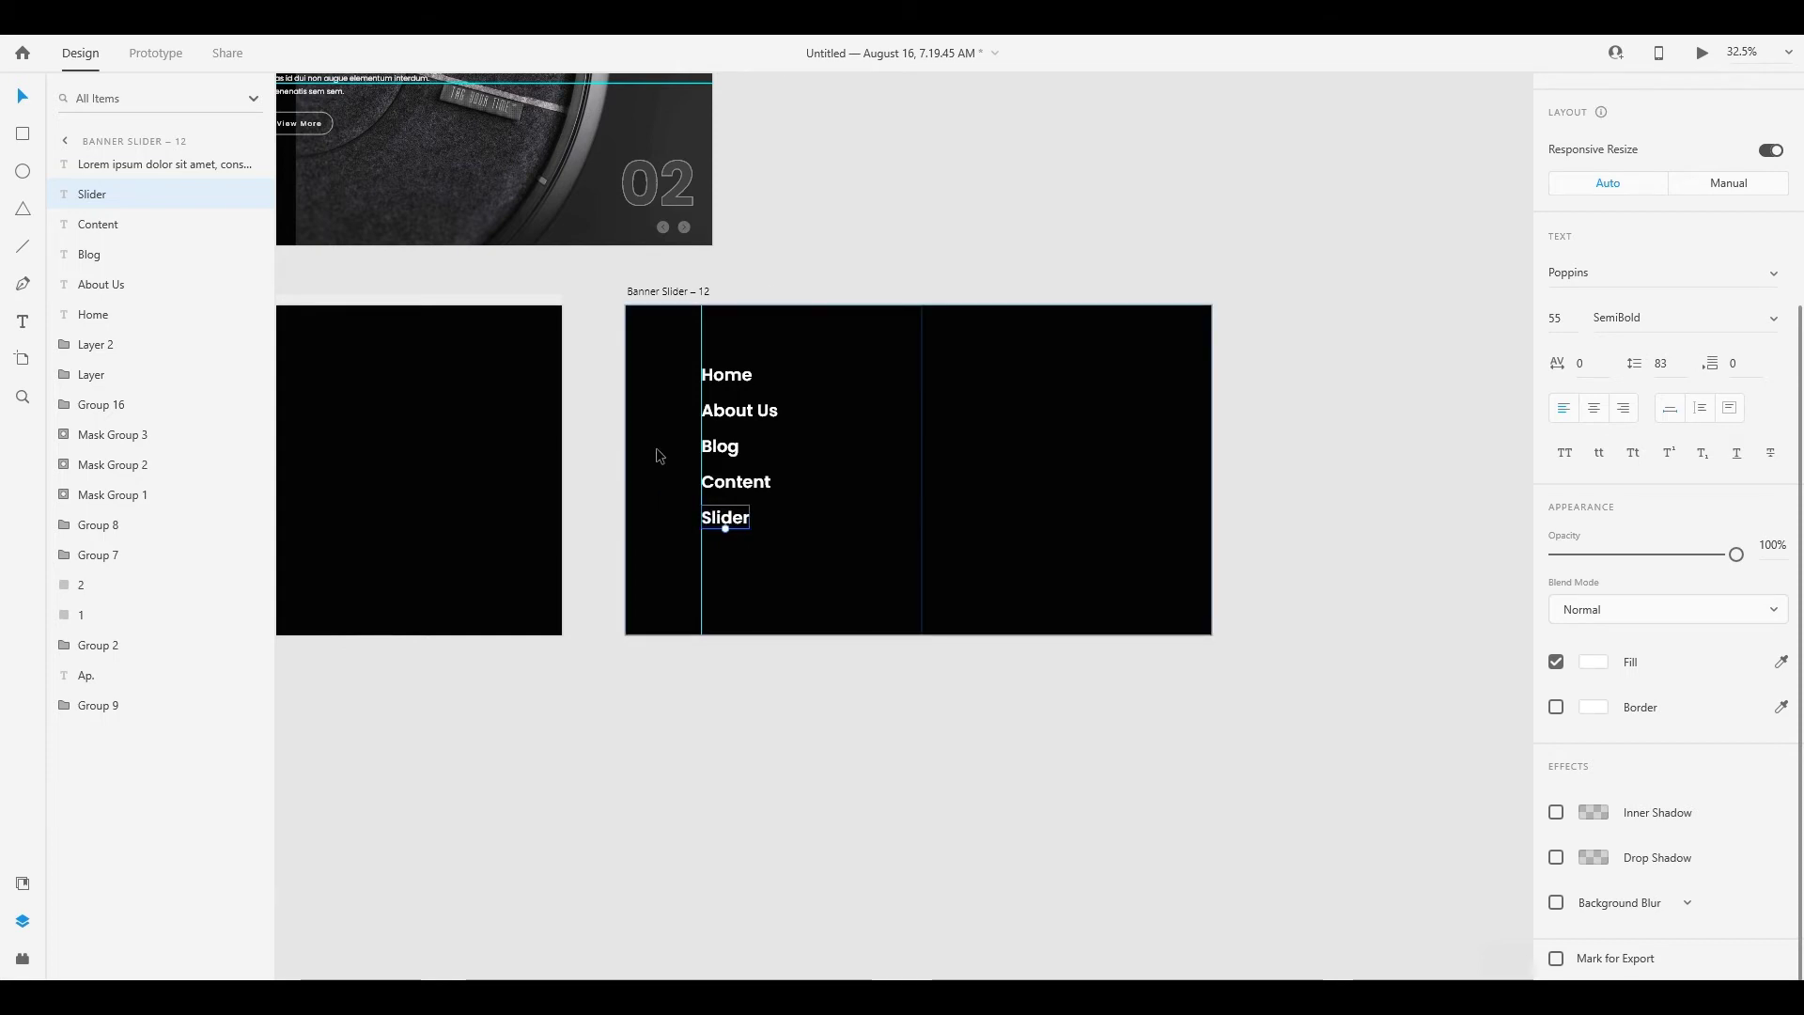
Duplicate the Banner Slider – 12 artboard to its right in the same row
left_click_drag(649, 293, 1321, 296)
scroll(713, 447, "right", 9)
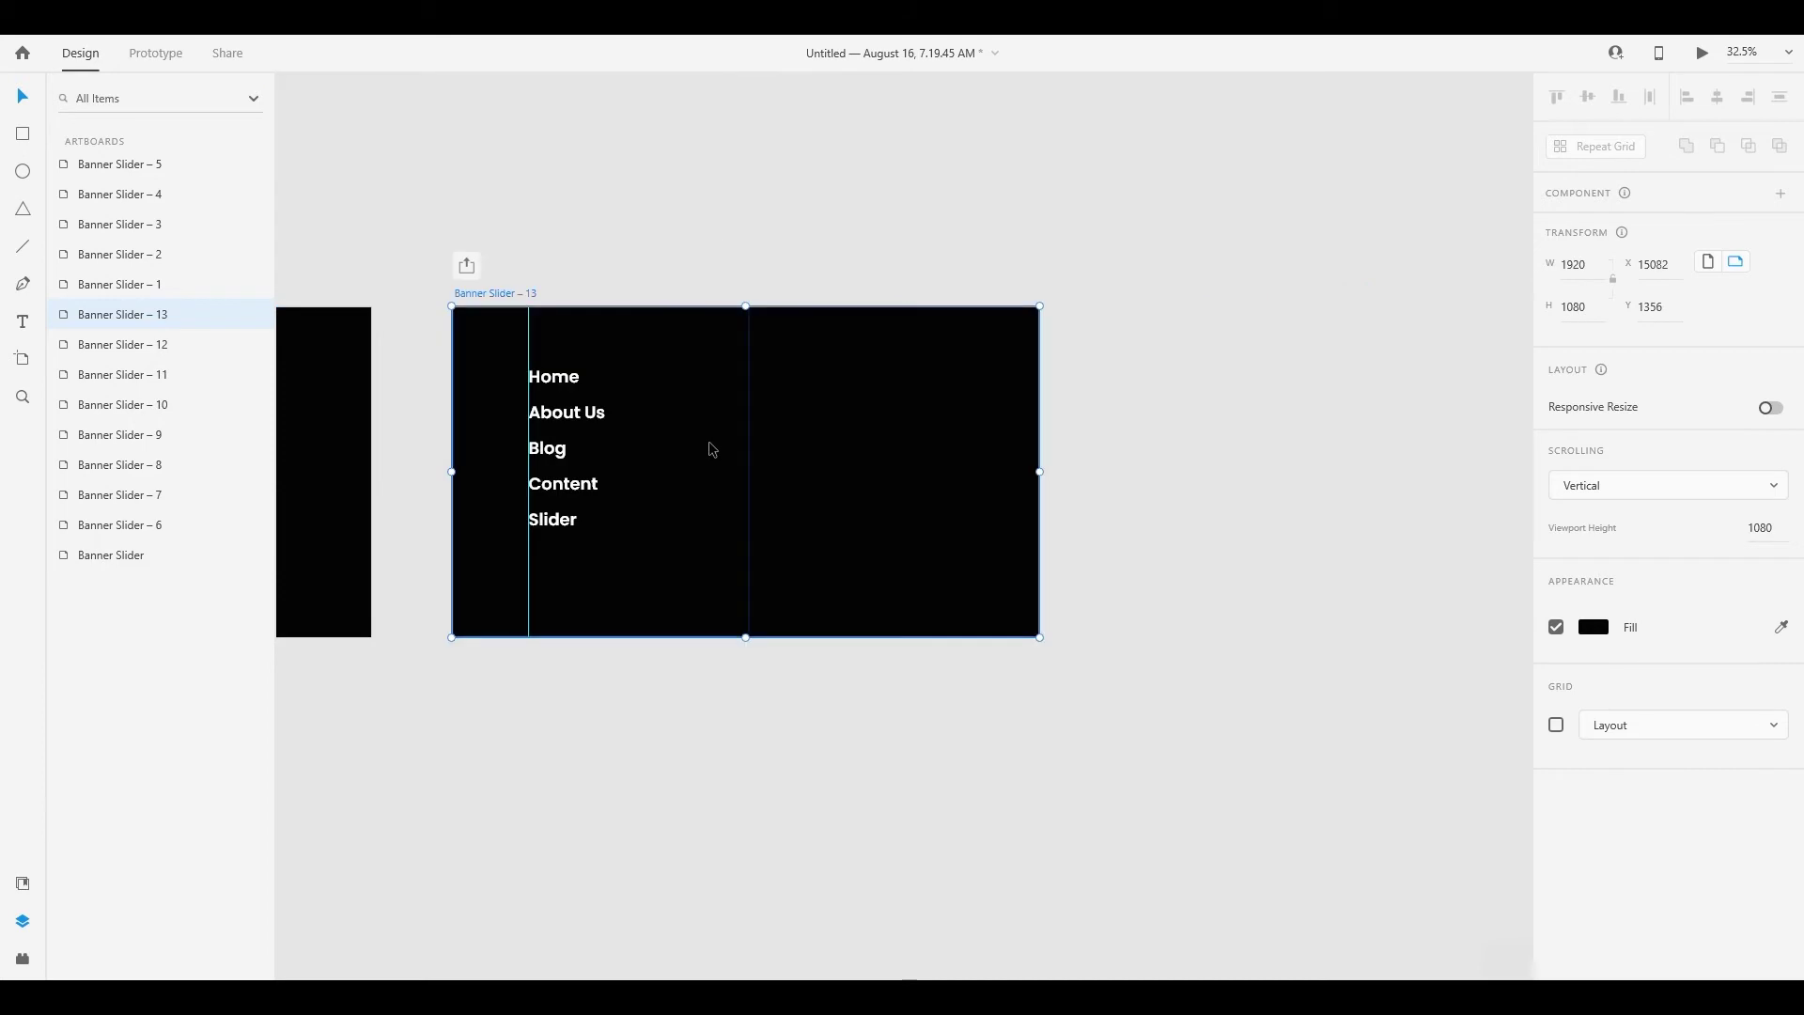
Set the opacity of the Lorem ipsum paragraph on Banner Slider – 13 to 100%
left_click(888, 501)
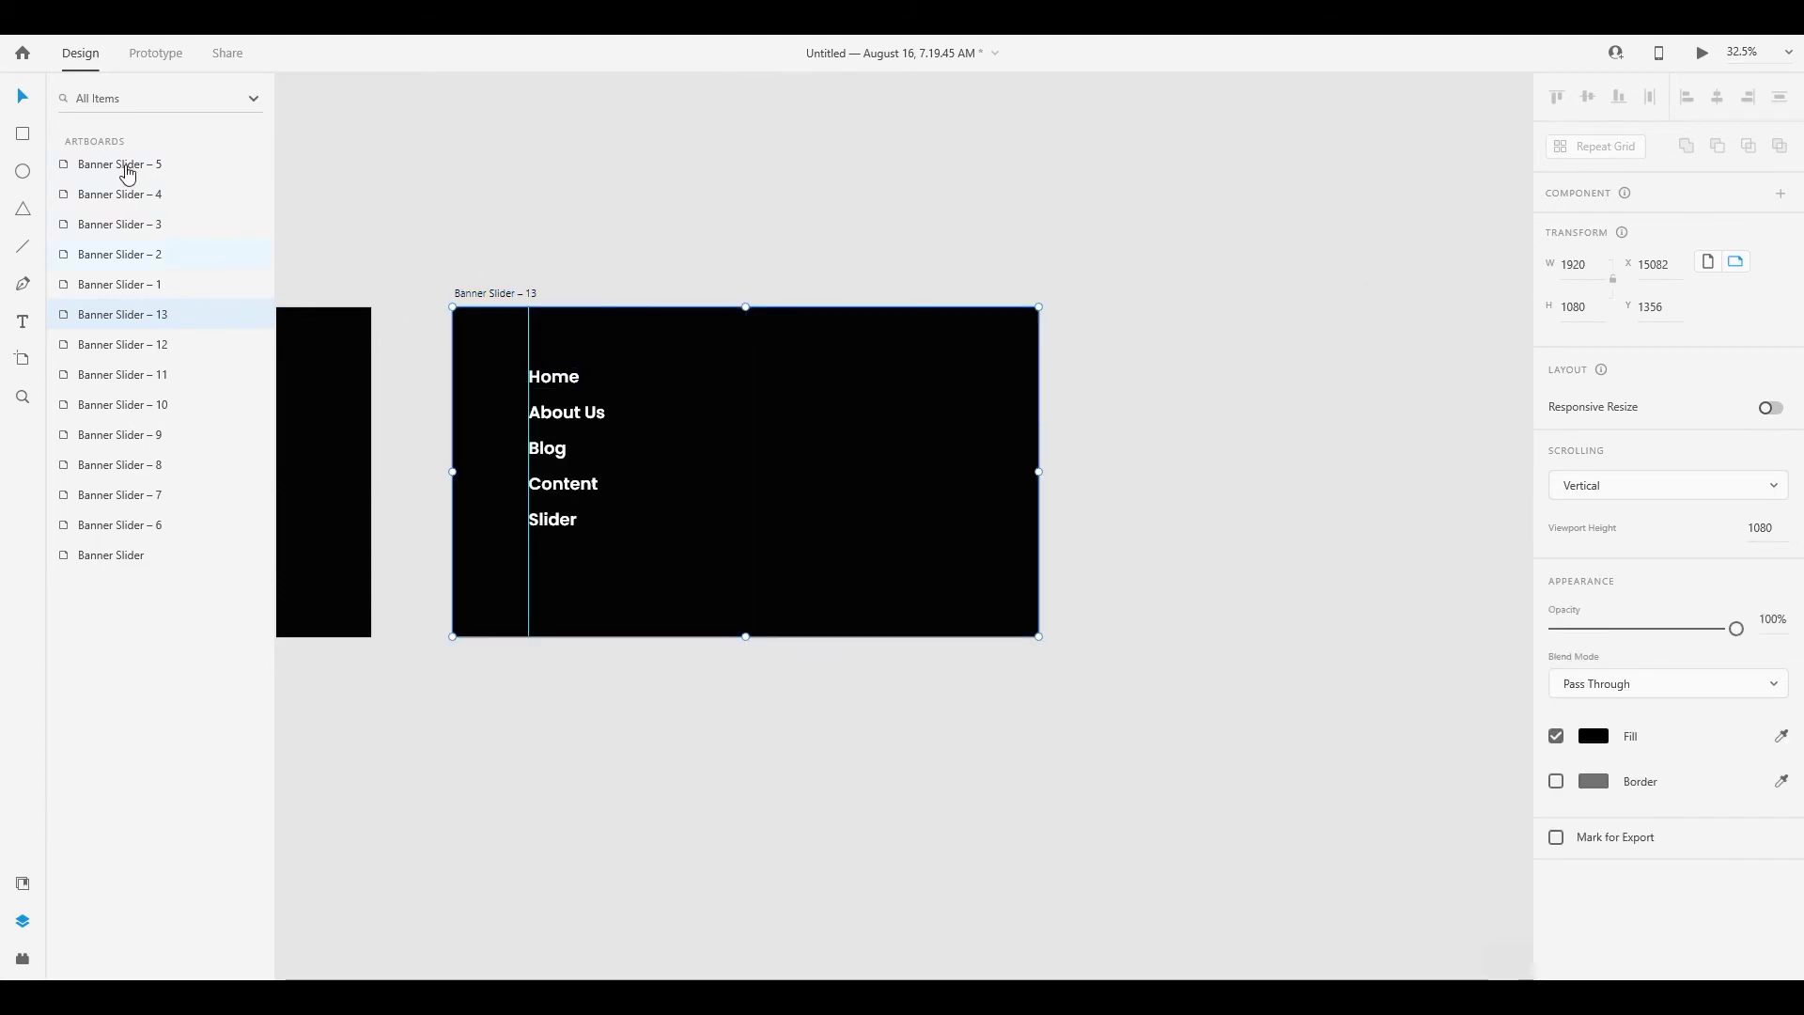
left_click(118, 169)
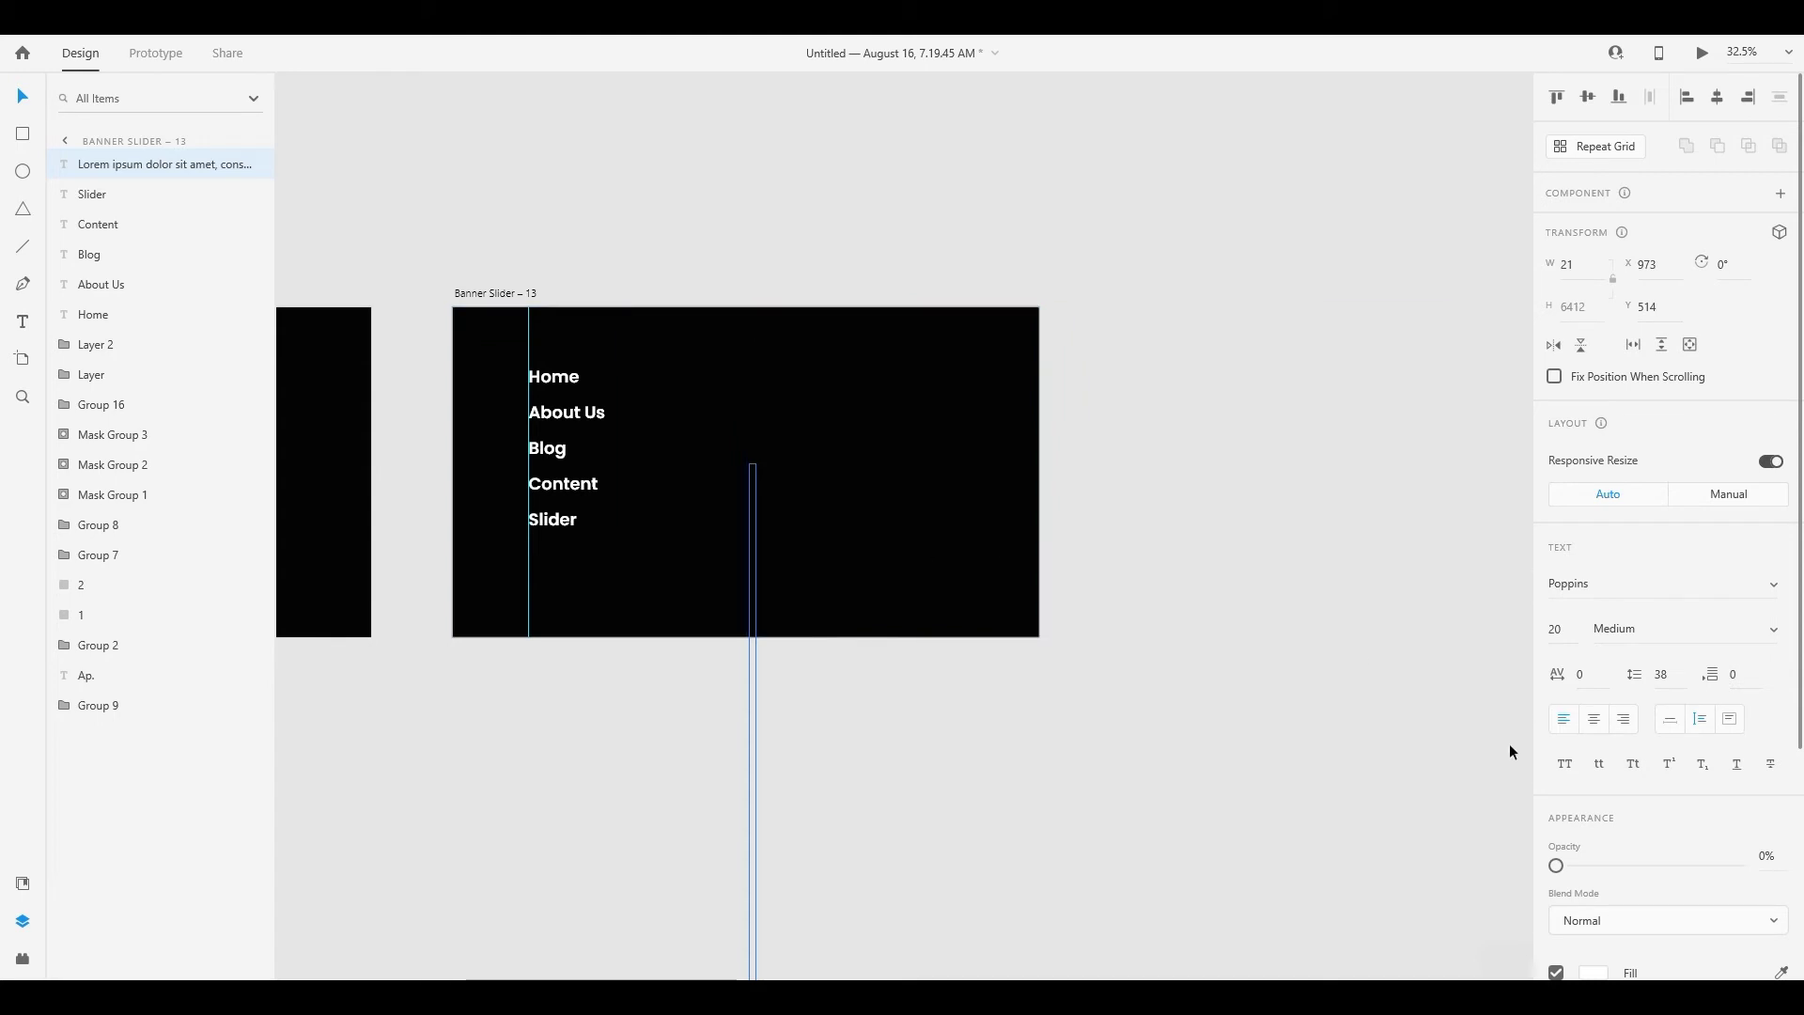
left_click_drag(1556, 867, 1566, 865)
Widen the narrow Lorem ipsum text box on Banner Slider – 13 to about 739 so it wraps as a short paragraph
scroll(750, 718, "down", 3)
left_click_drag(781, 786, 742, 472)
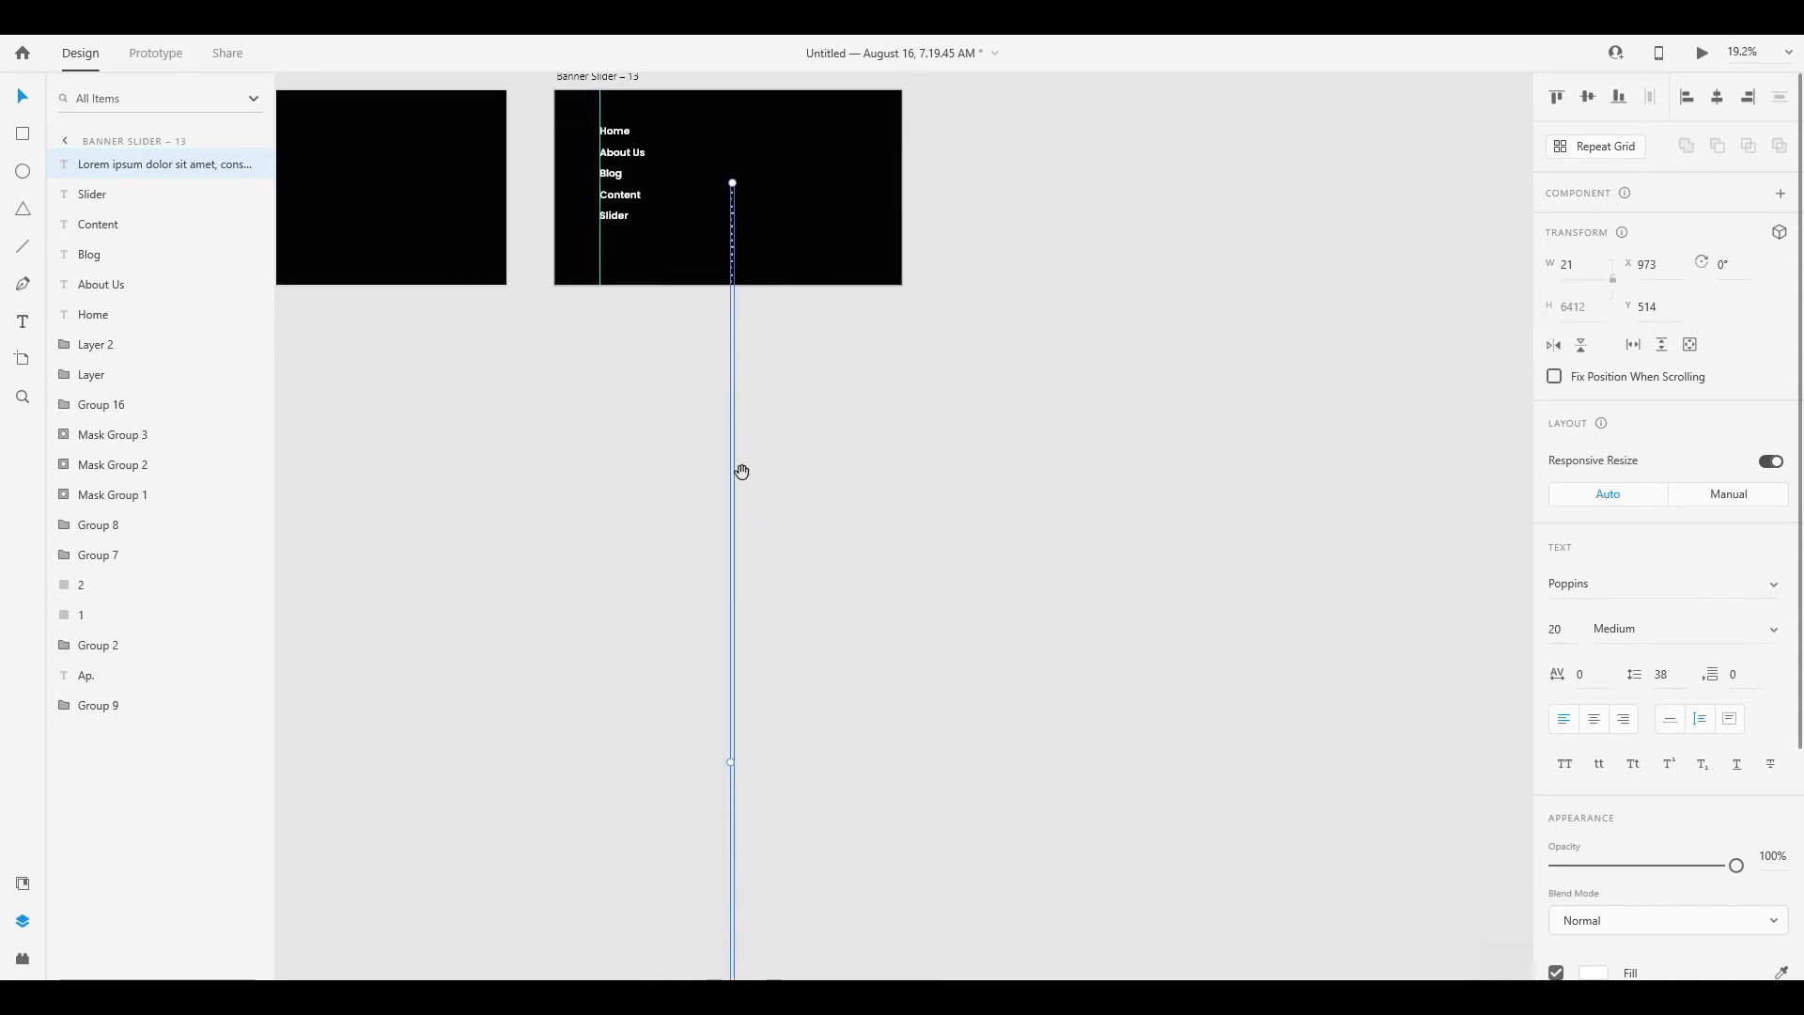
scroll(736, 769, "up", 5)
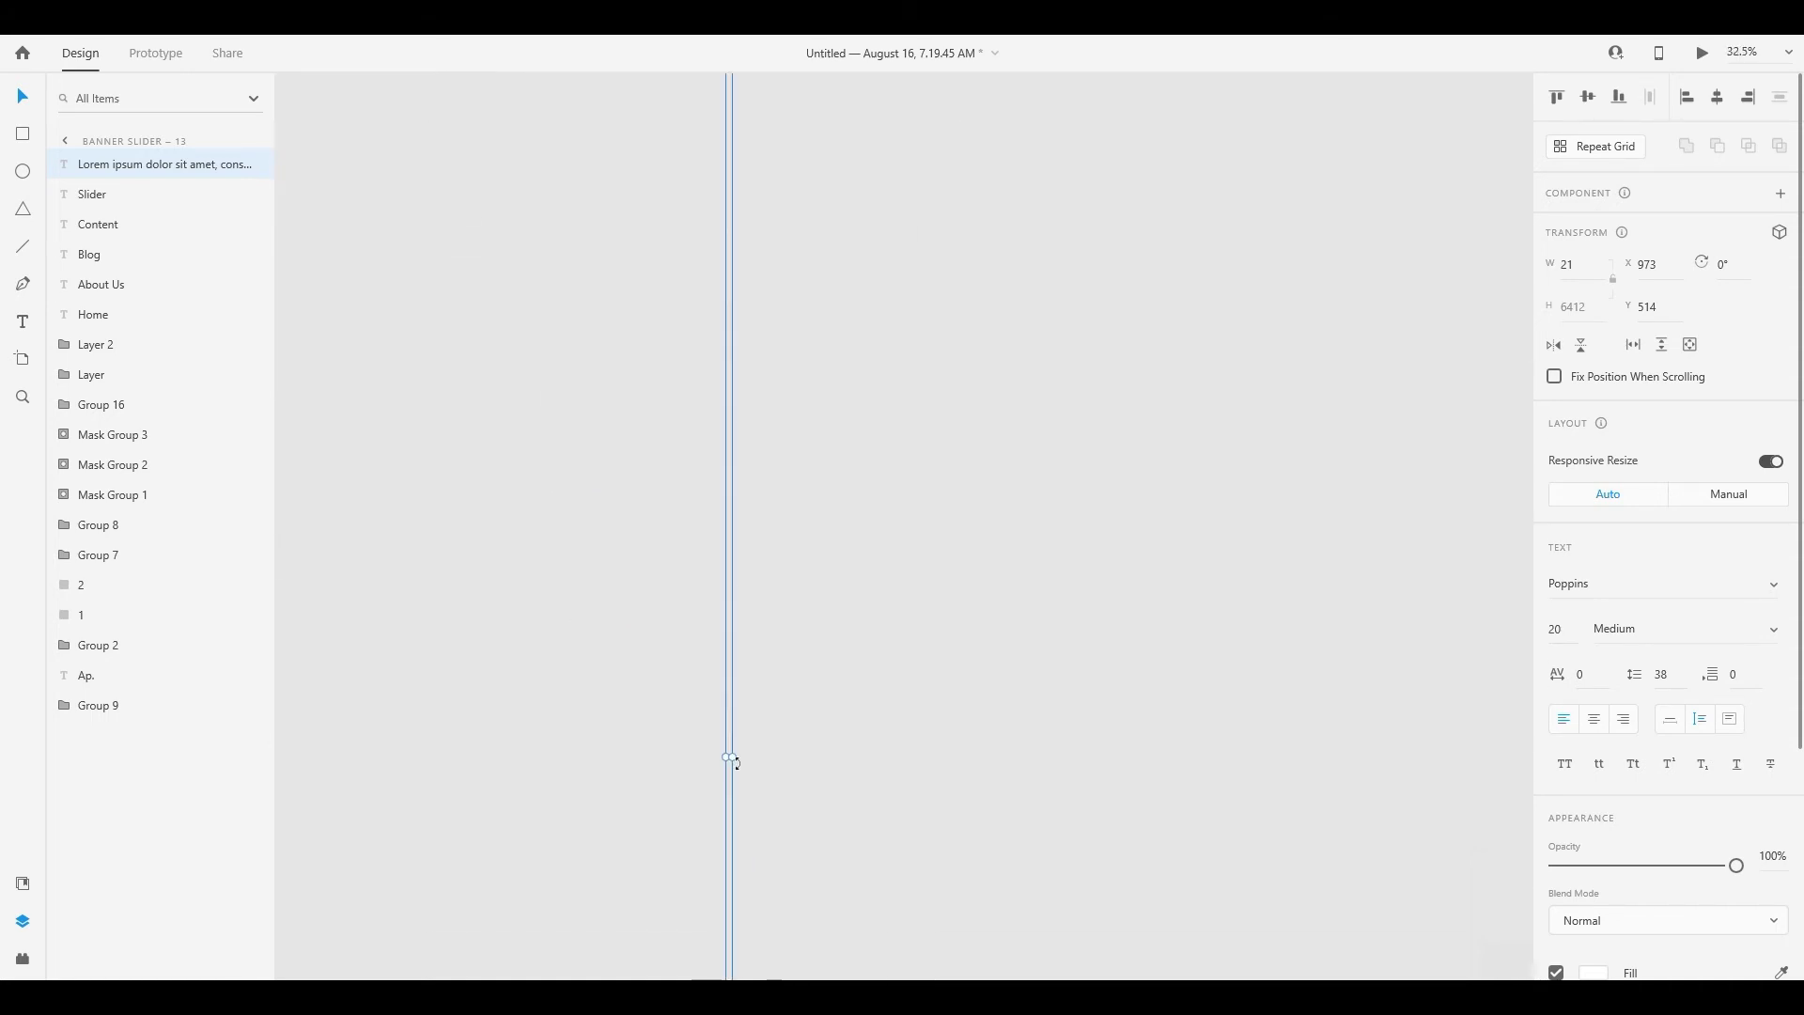
left_click_drag(735, 758, 859, 675)
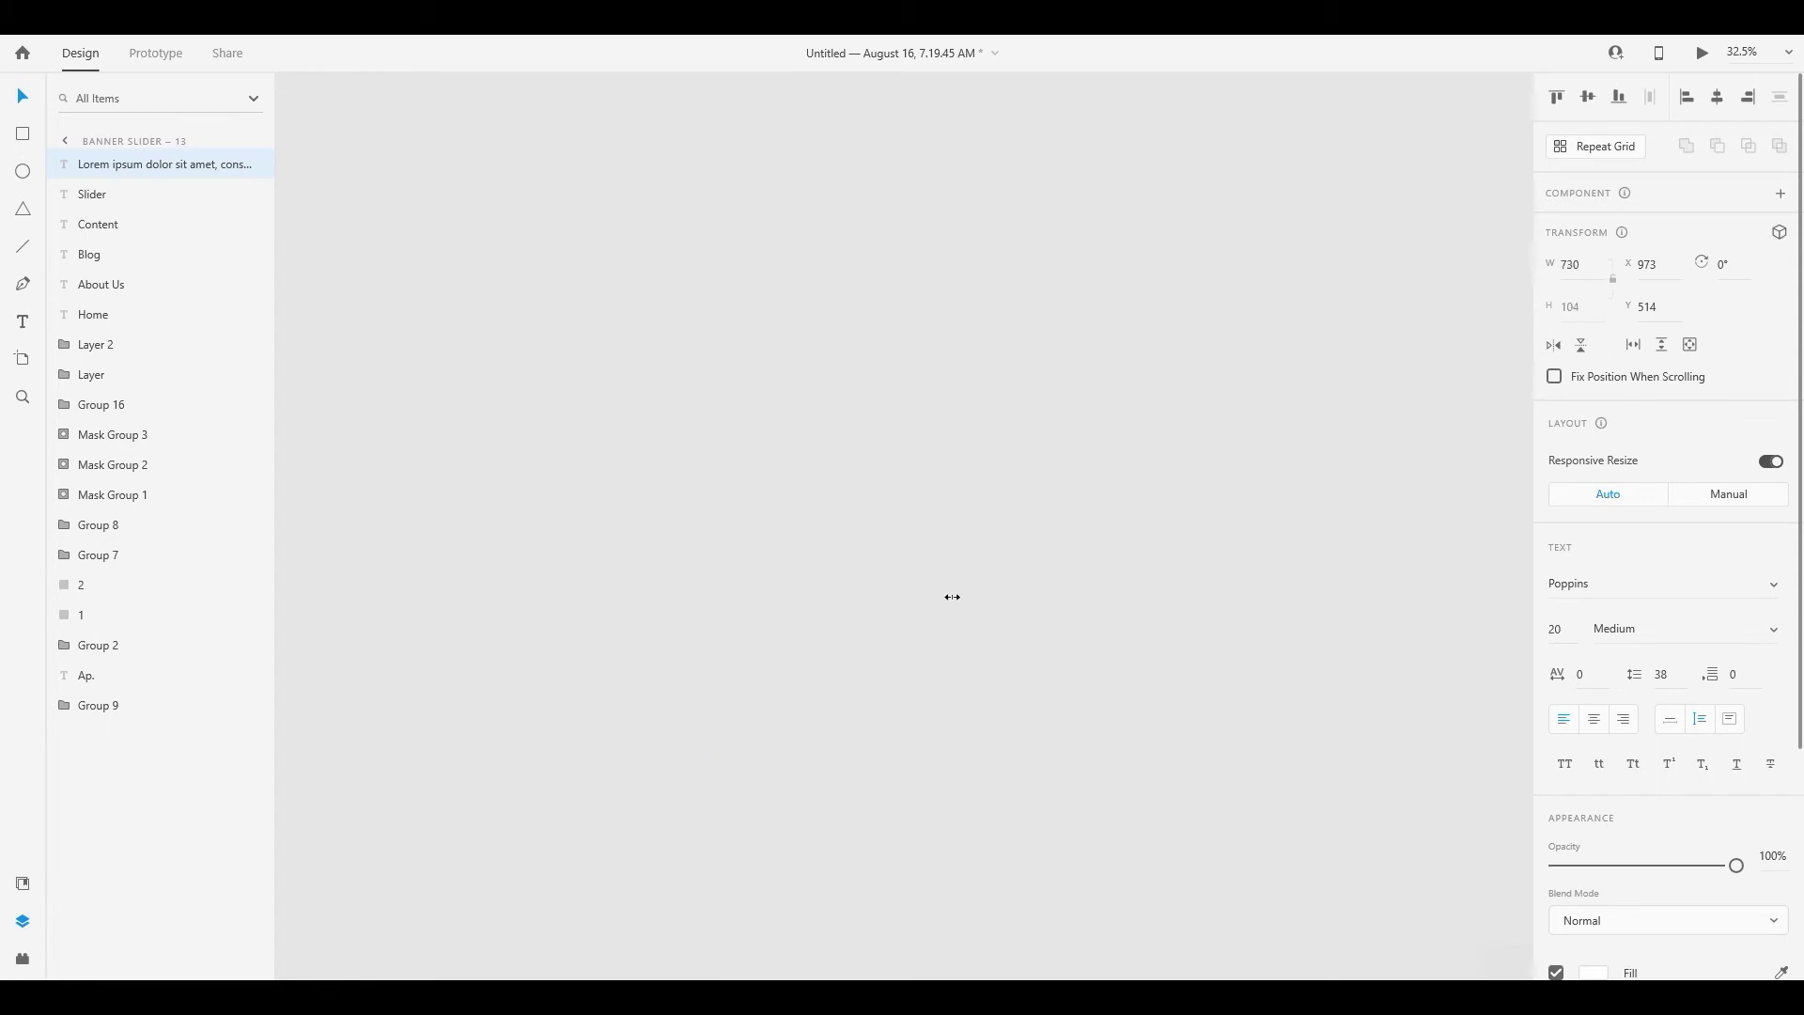
scroll(886, 560, "down", 5)
left_click_drag(842, 364, 856, 508)
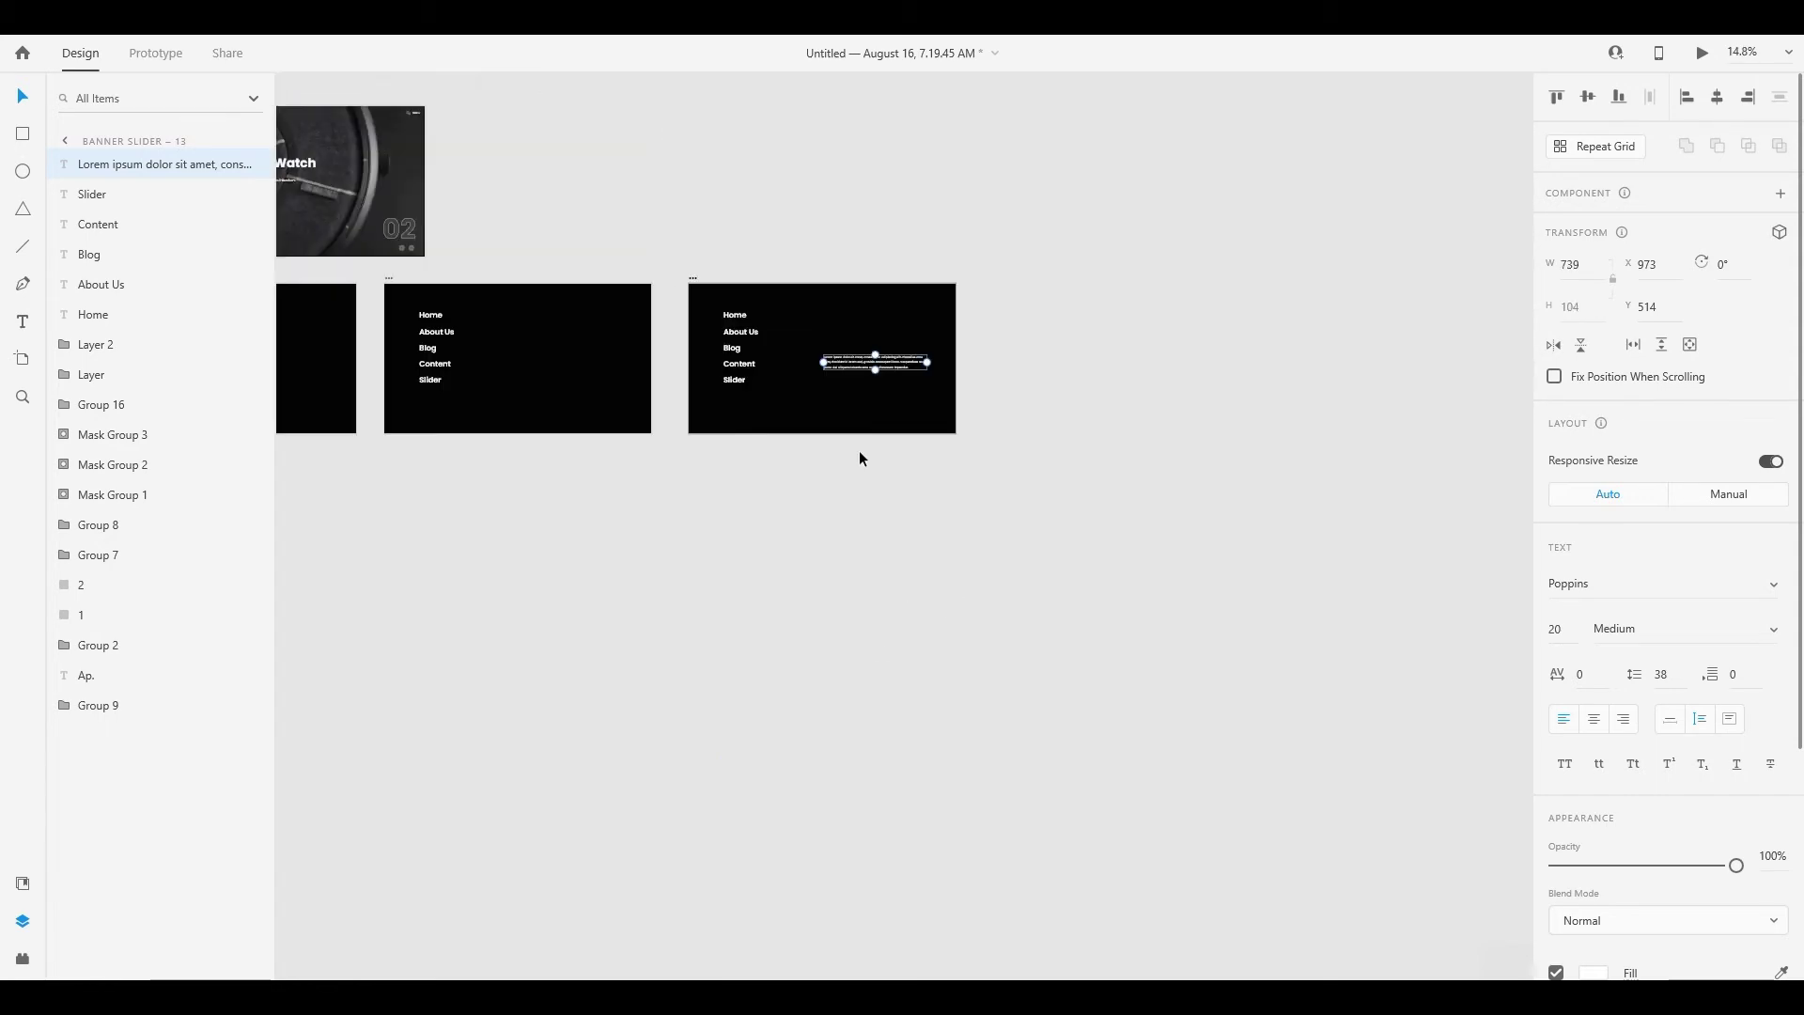
scroll(876, 358, "up", 4)
scroll(875, 358, "up", 4)
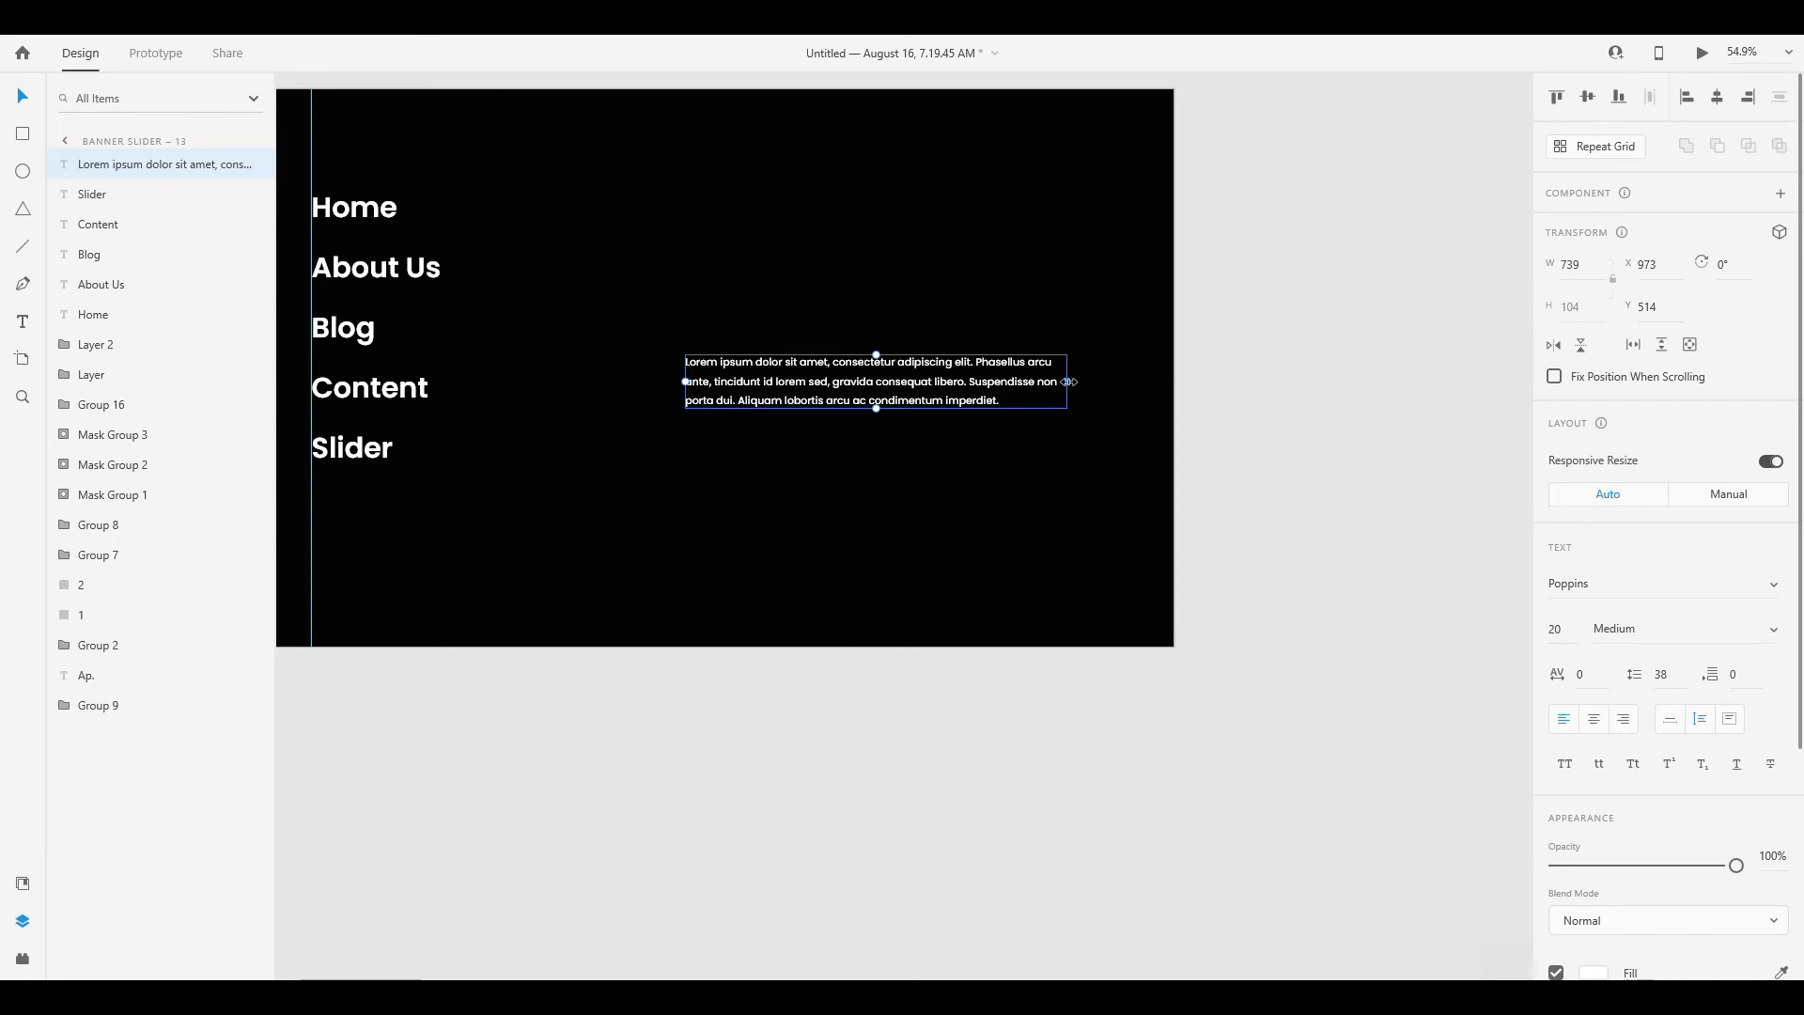
scroll(1072, 382, "down", 6)
scroll(900, 420, "up", 4)
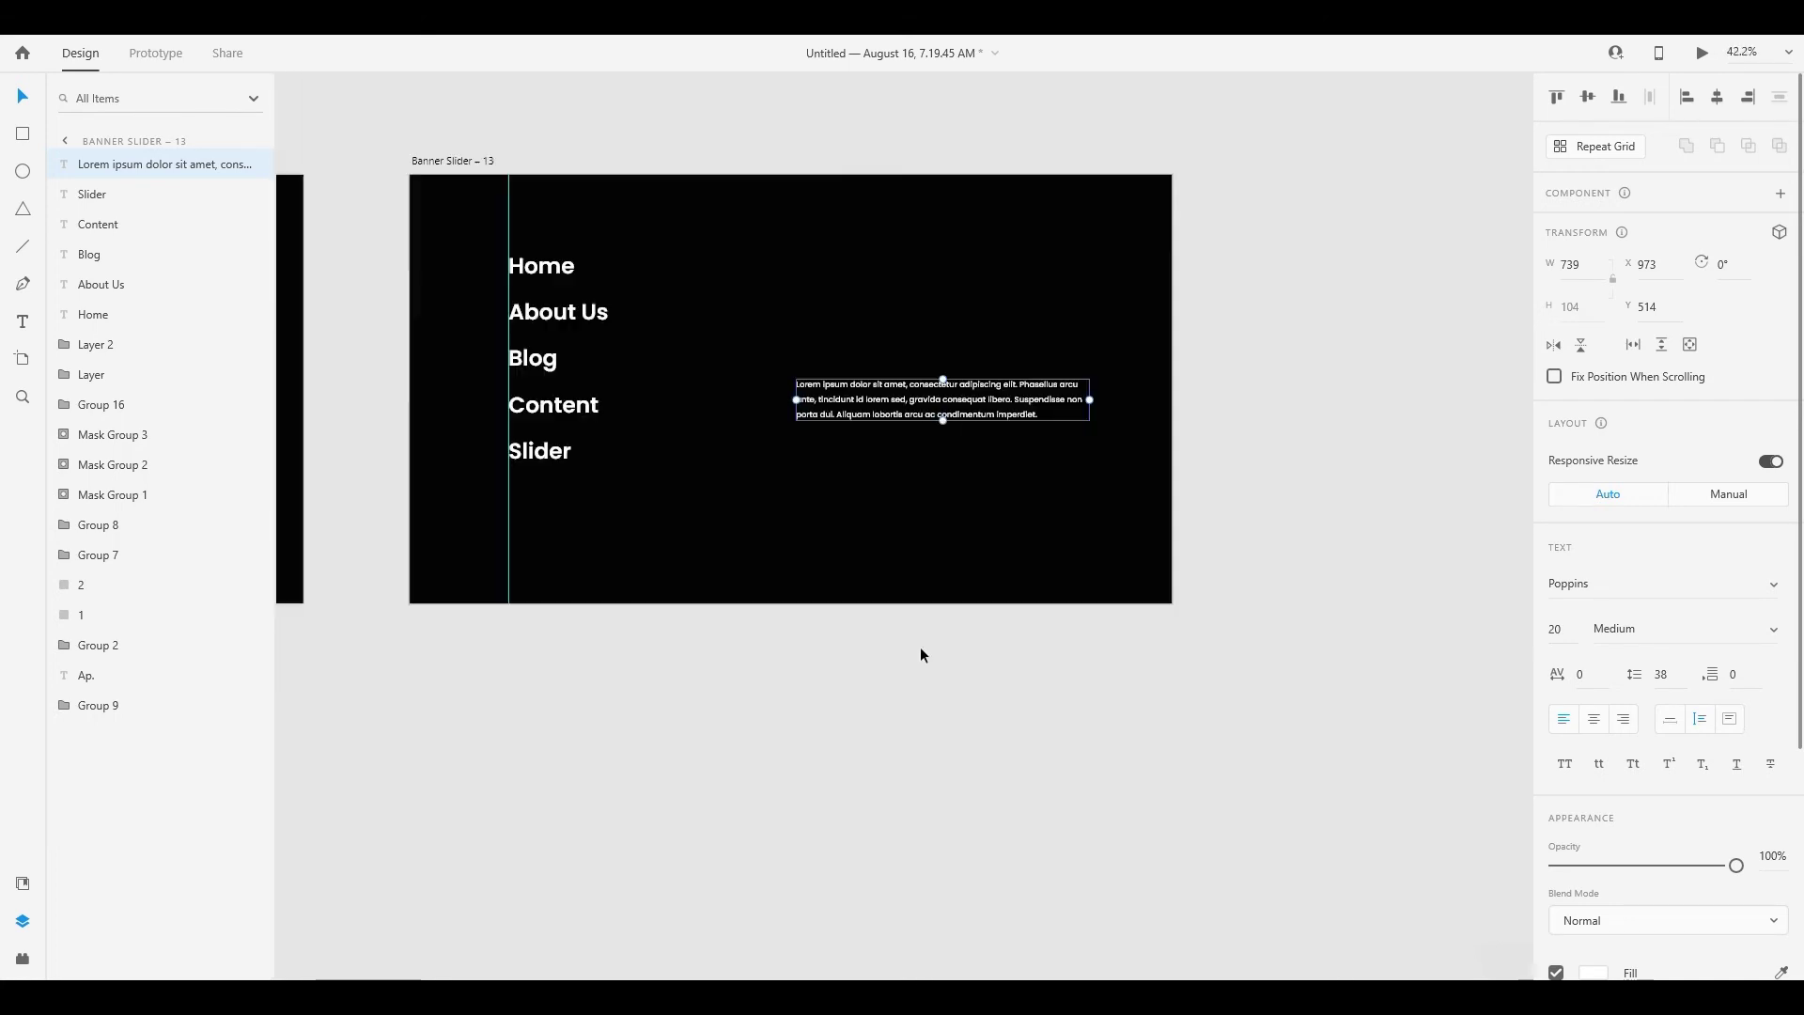
Try to nudge the Lorem ipsum paragraph lower on the Banner Slider – 13 artboard
left_click(923, 647)
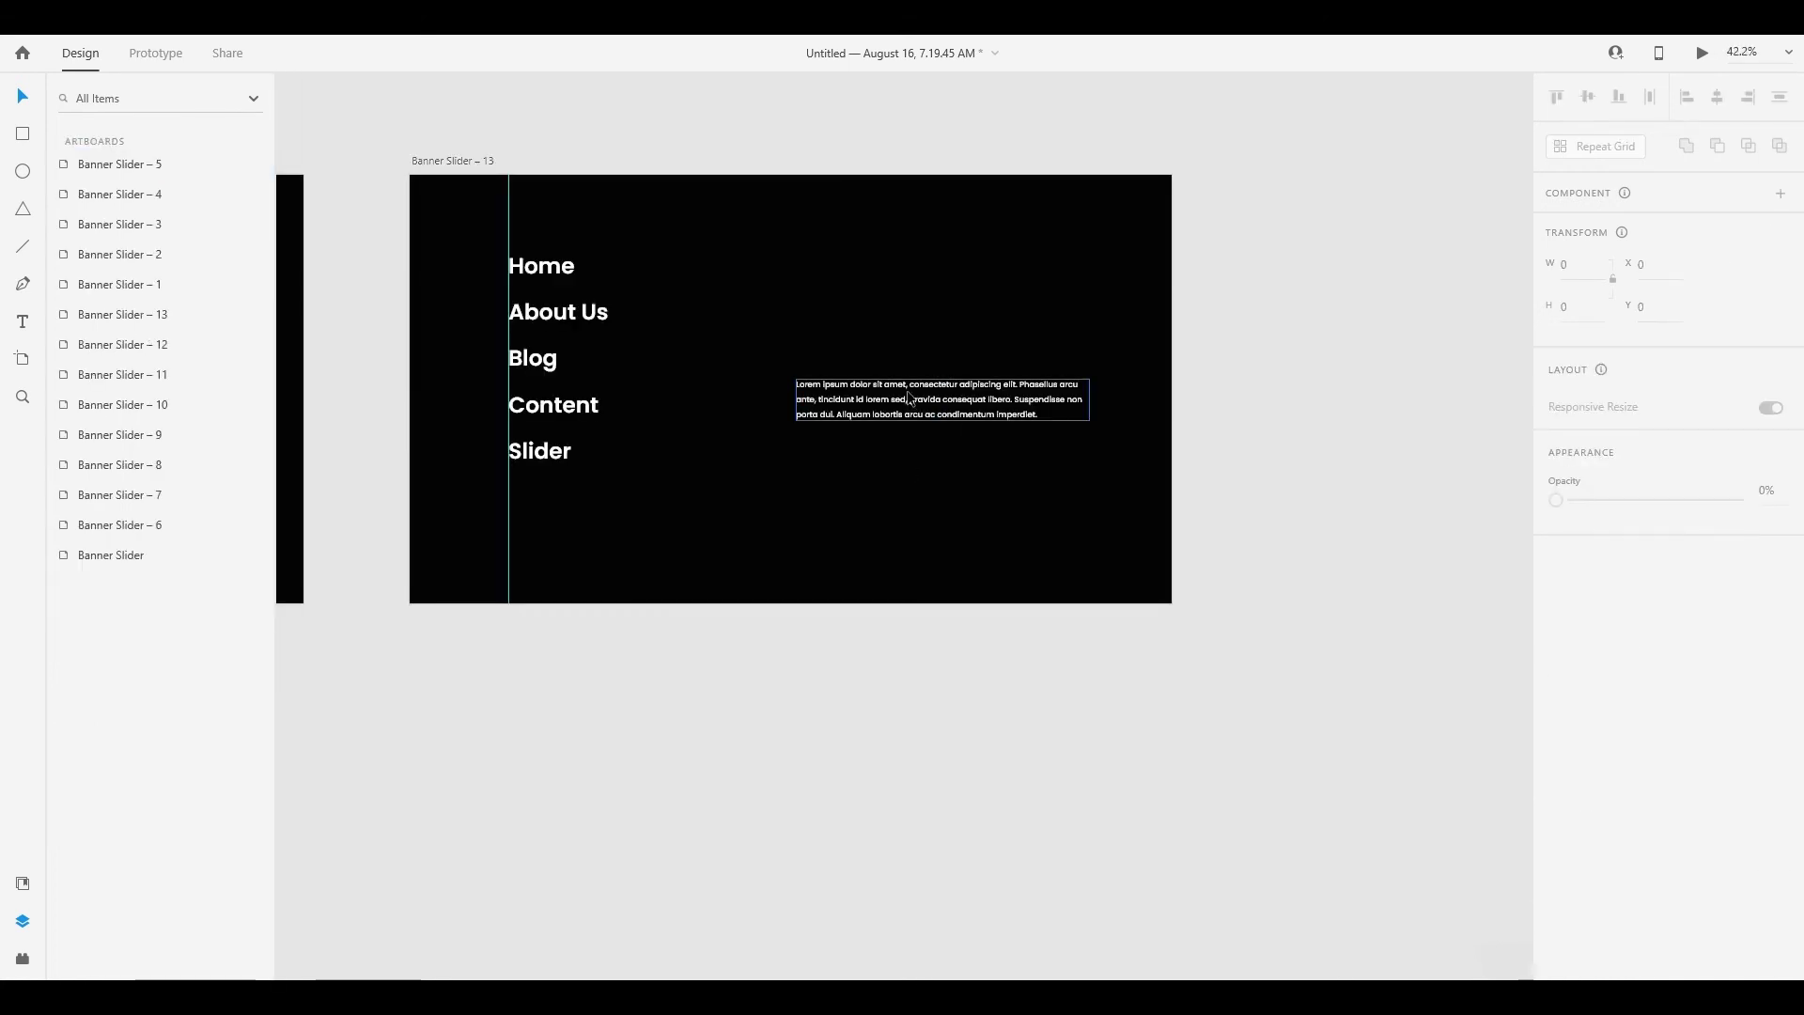
left_click(909, 399)
scroll(754, 406, "left", 4)
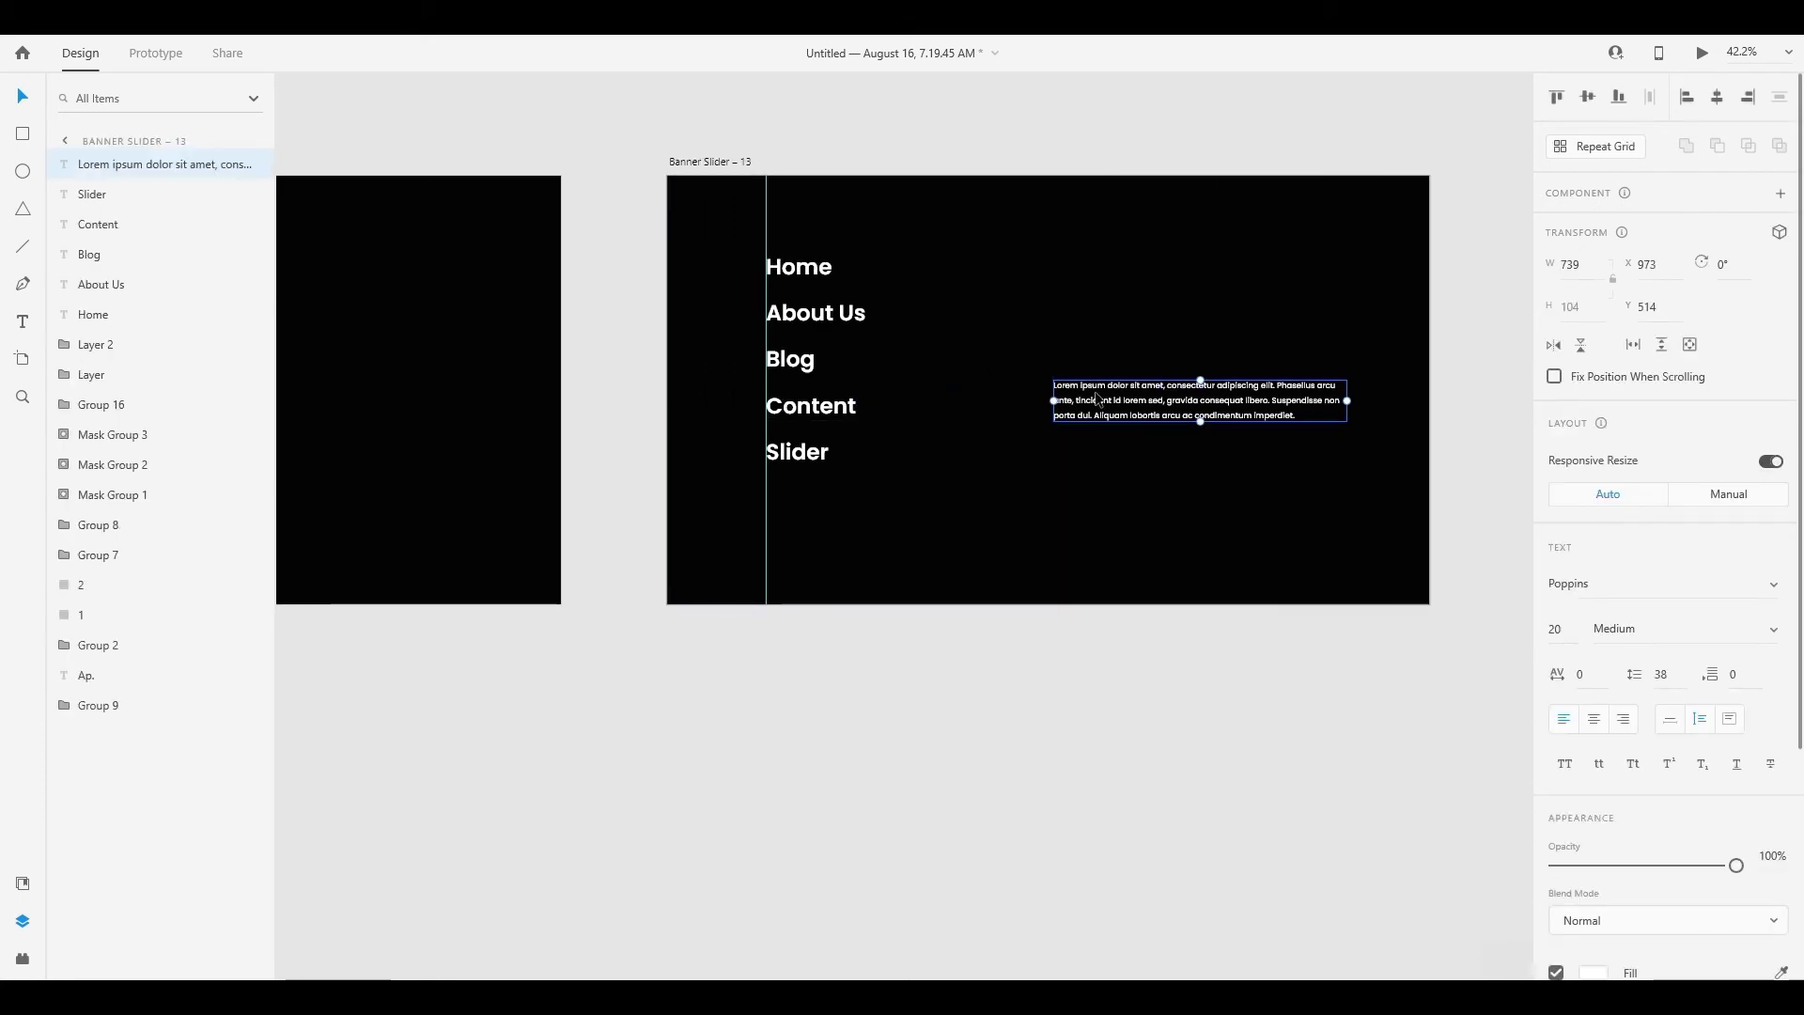
key("shift+Down")
key("shift+Down")
key("shift+Down")
key("shift+Down")
key("shift+Down")
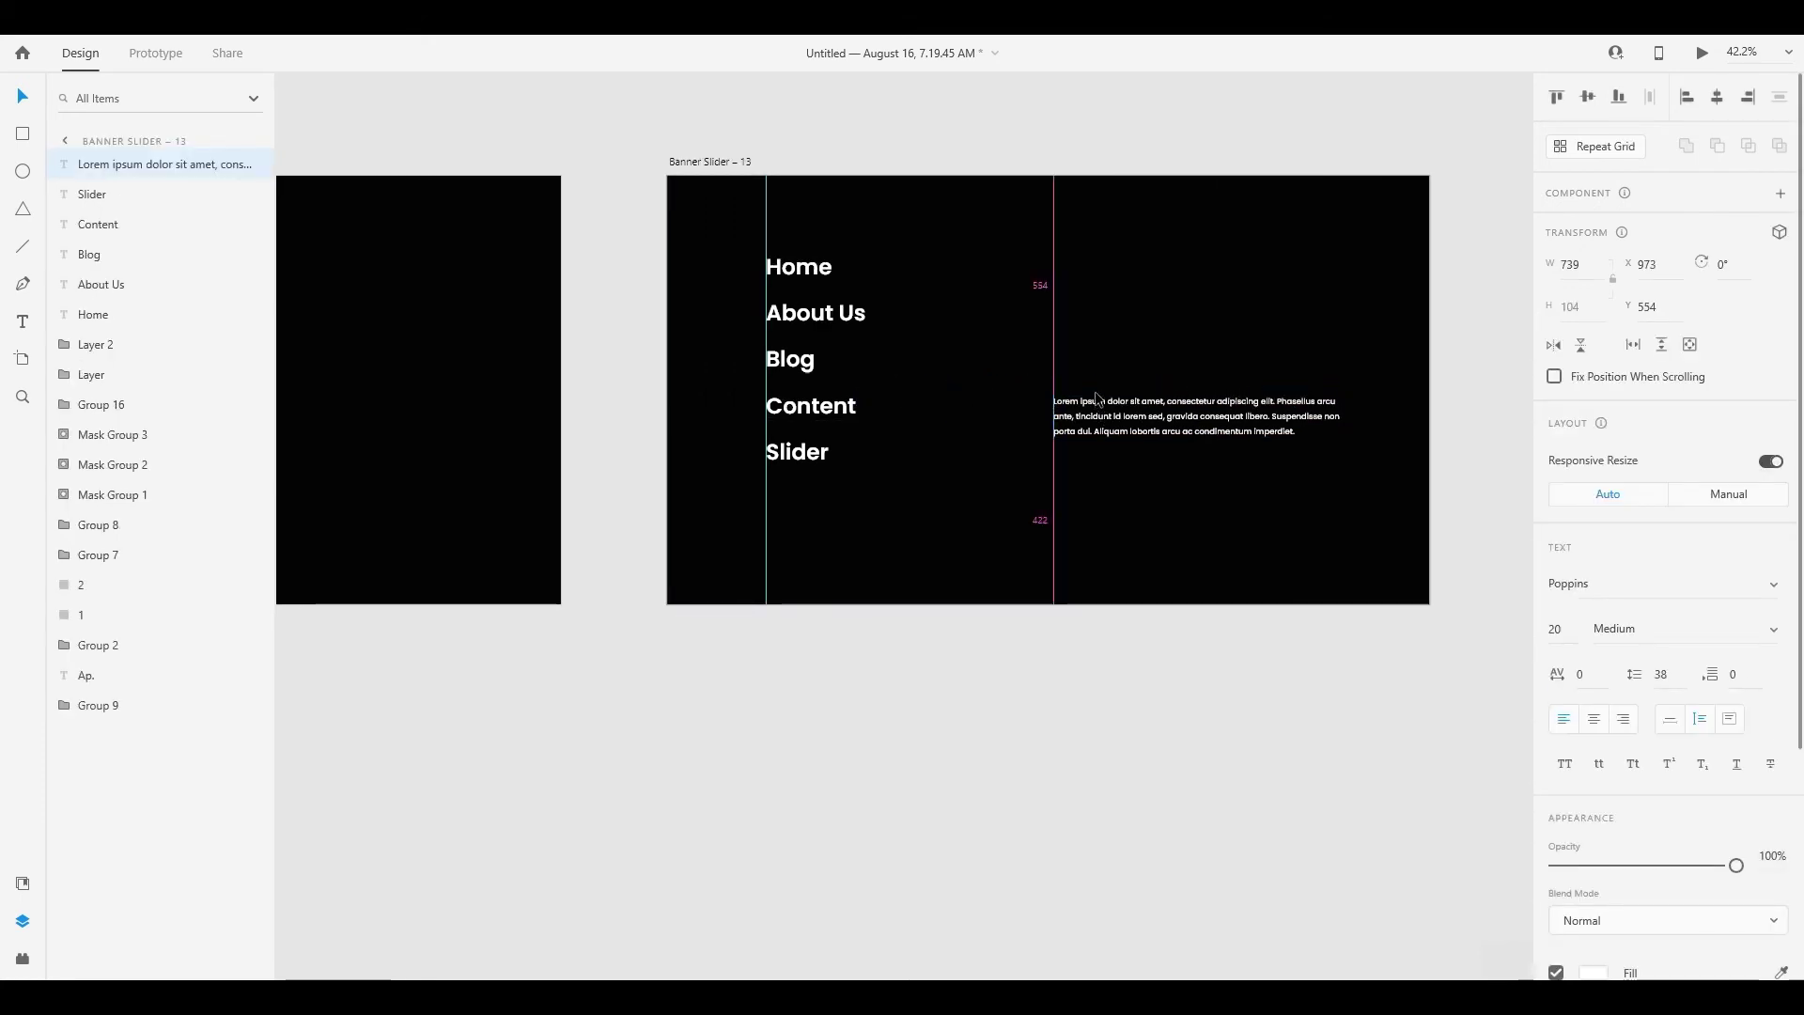
key("shift+Down")
key("shift+Down")
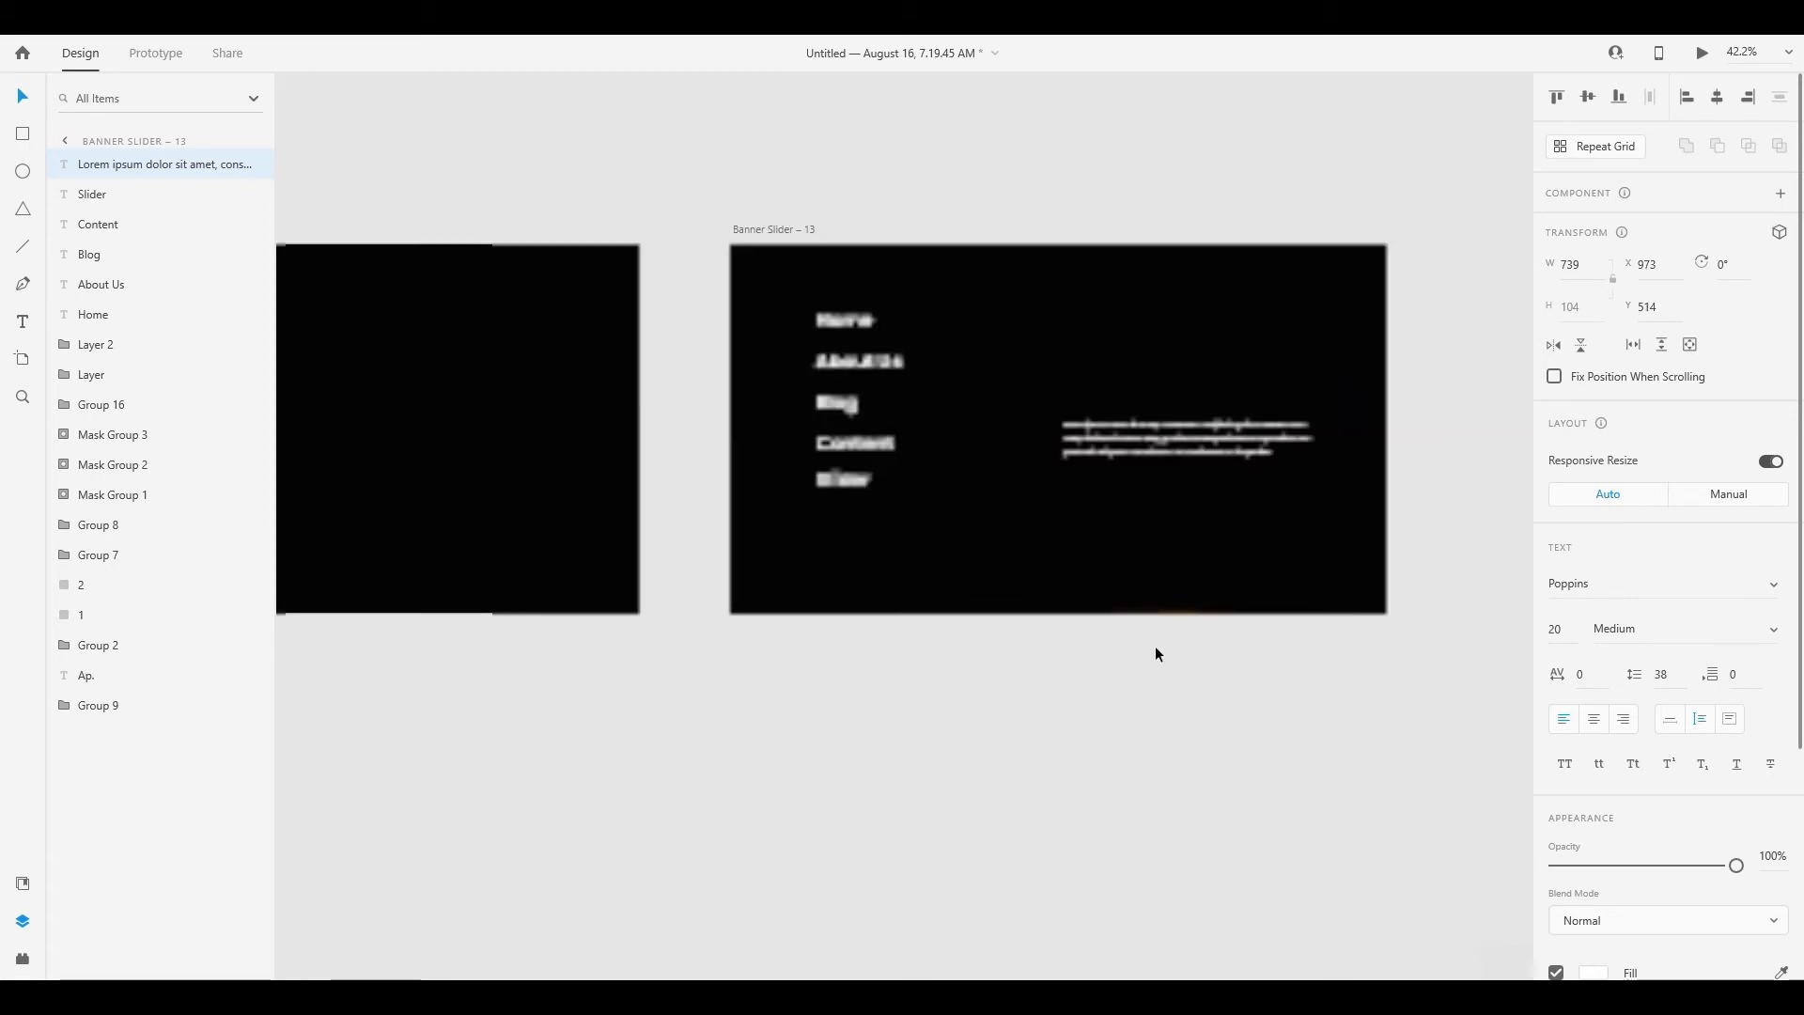
Link Banner Slider – 7 to Banner Slider – 8 with a Time-triggered Auto-Animate, 0 s delay, Ease In-Out and 0.6 s duration
scroll(1156, 647, "down", 5)
left_click(1156, 647)
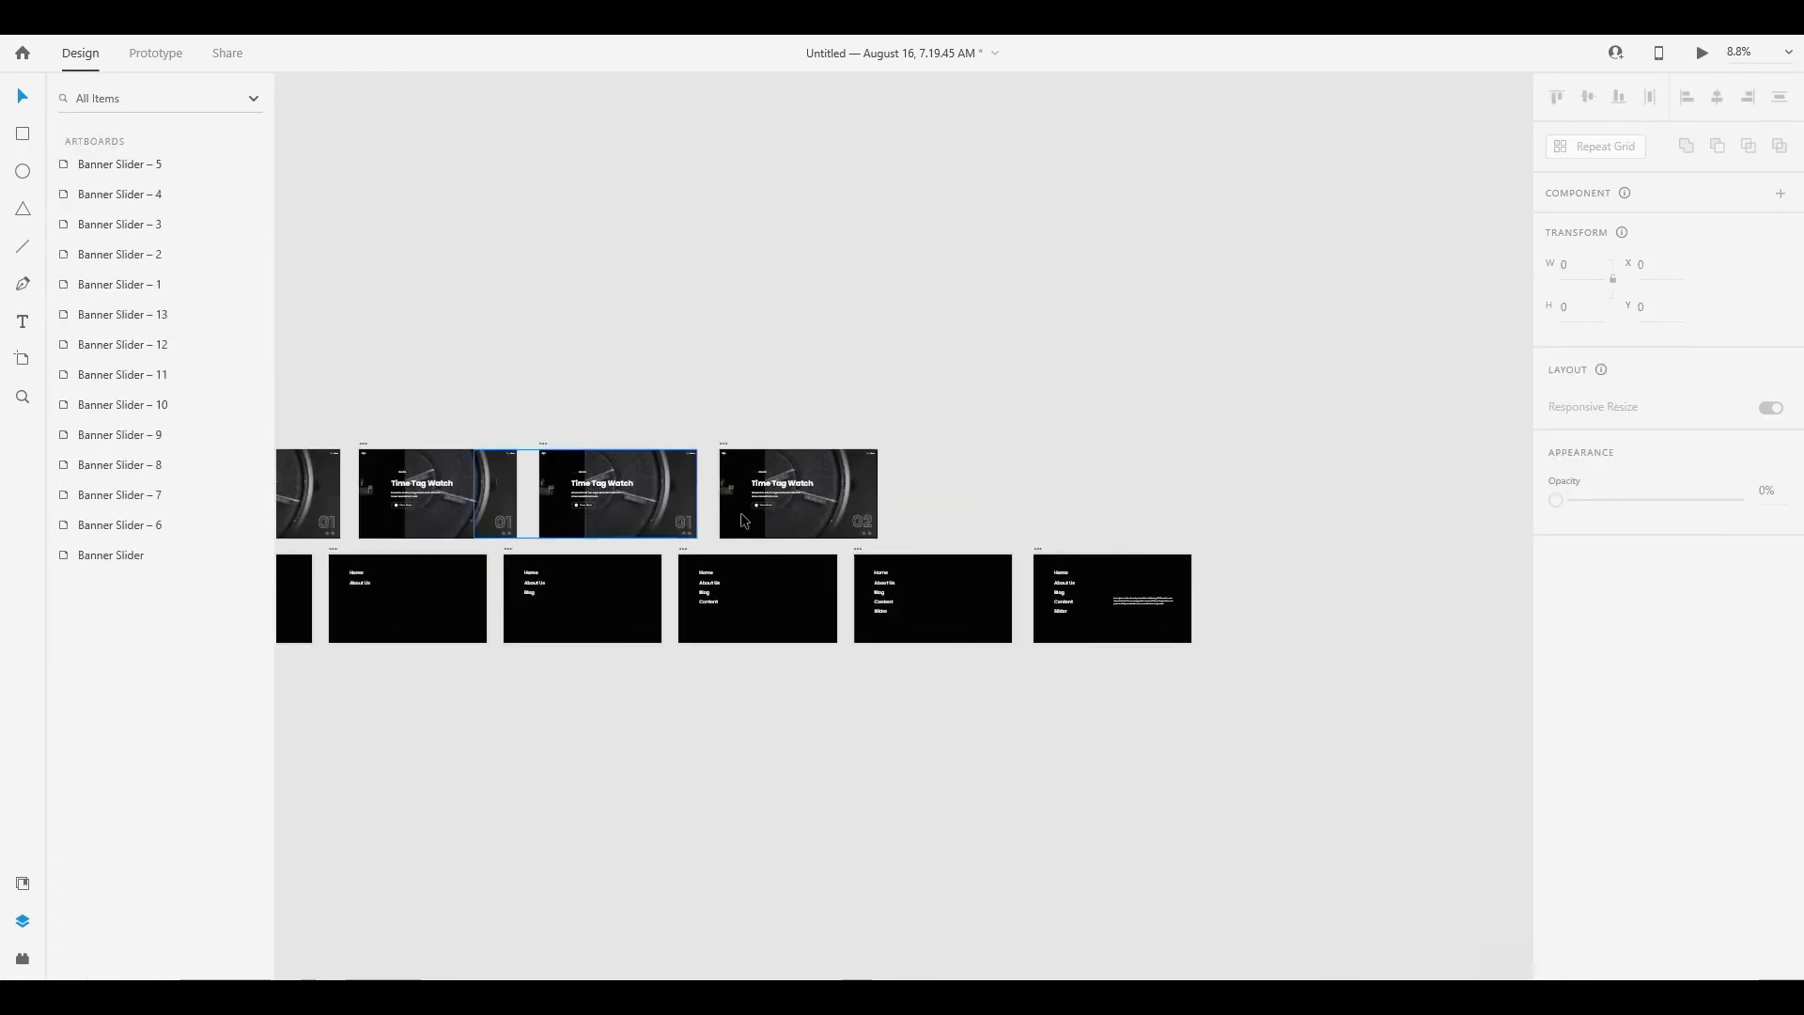
scroll(742, 519, "down", 4)
left_click(159, 55)
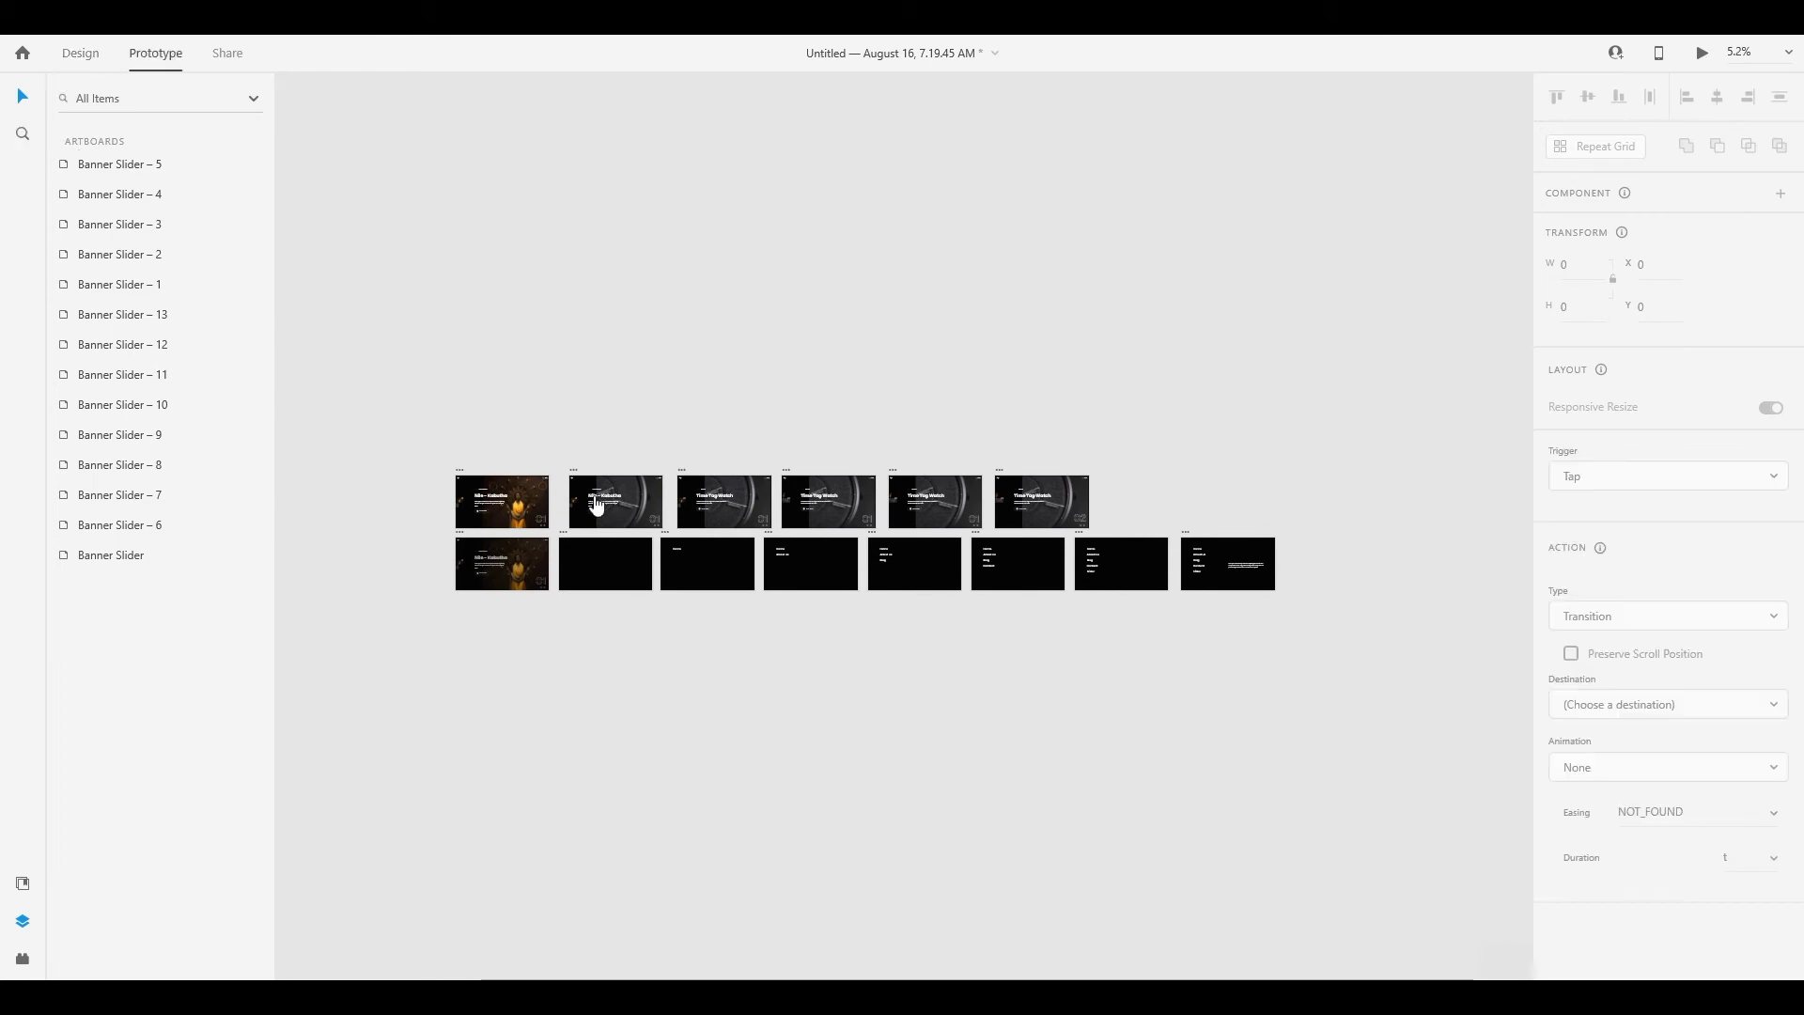
scroll(526, 521, "up", 3)
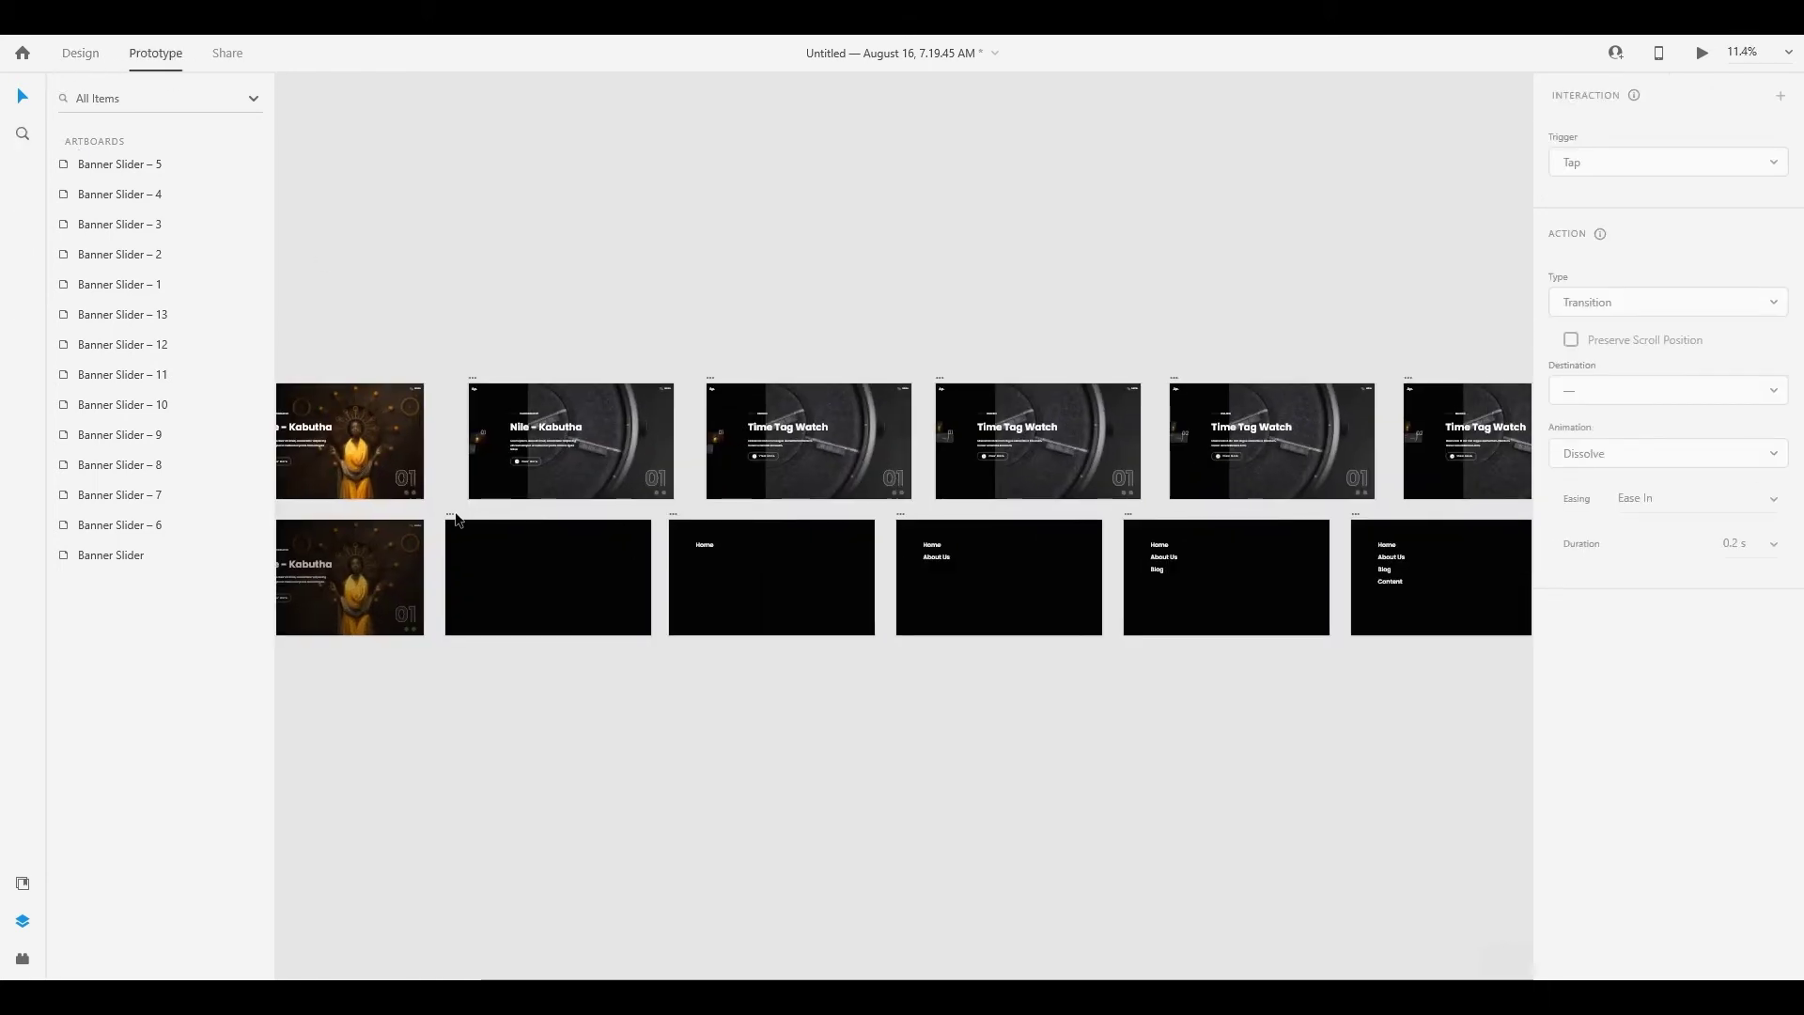
left_click(554, 546)
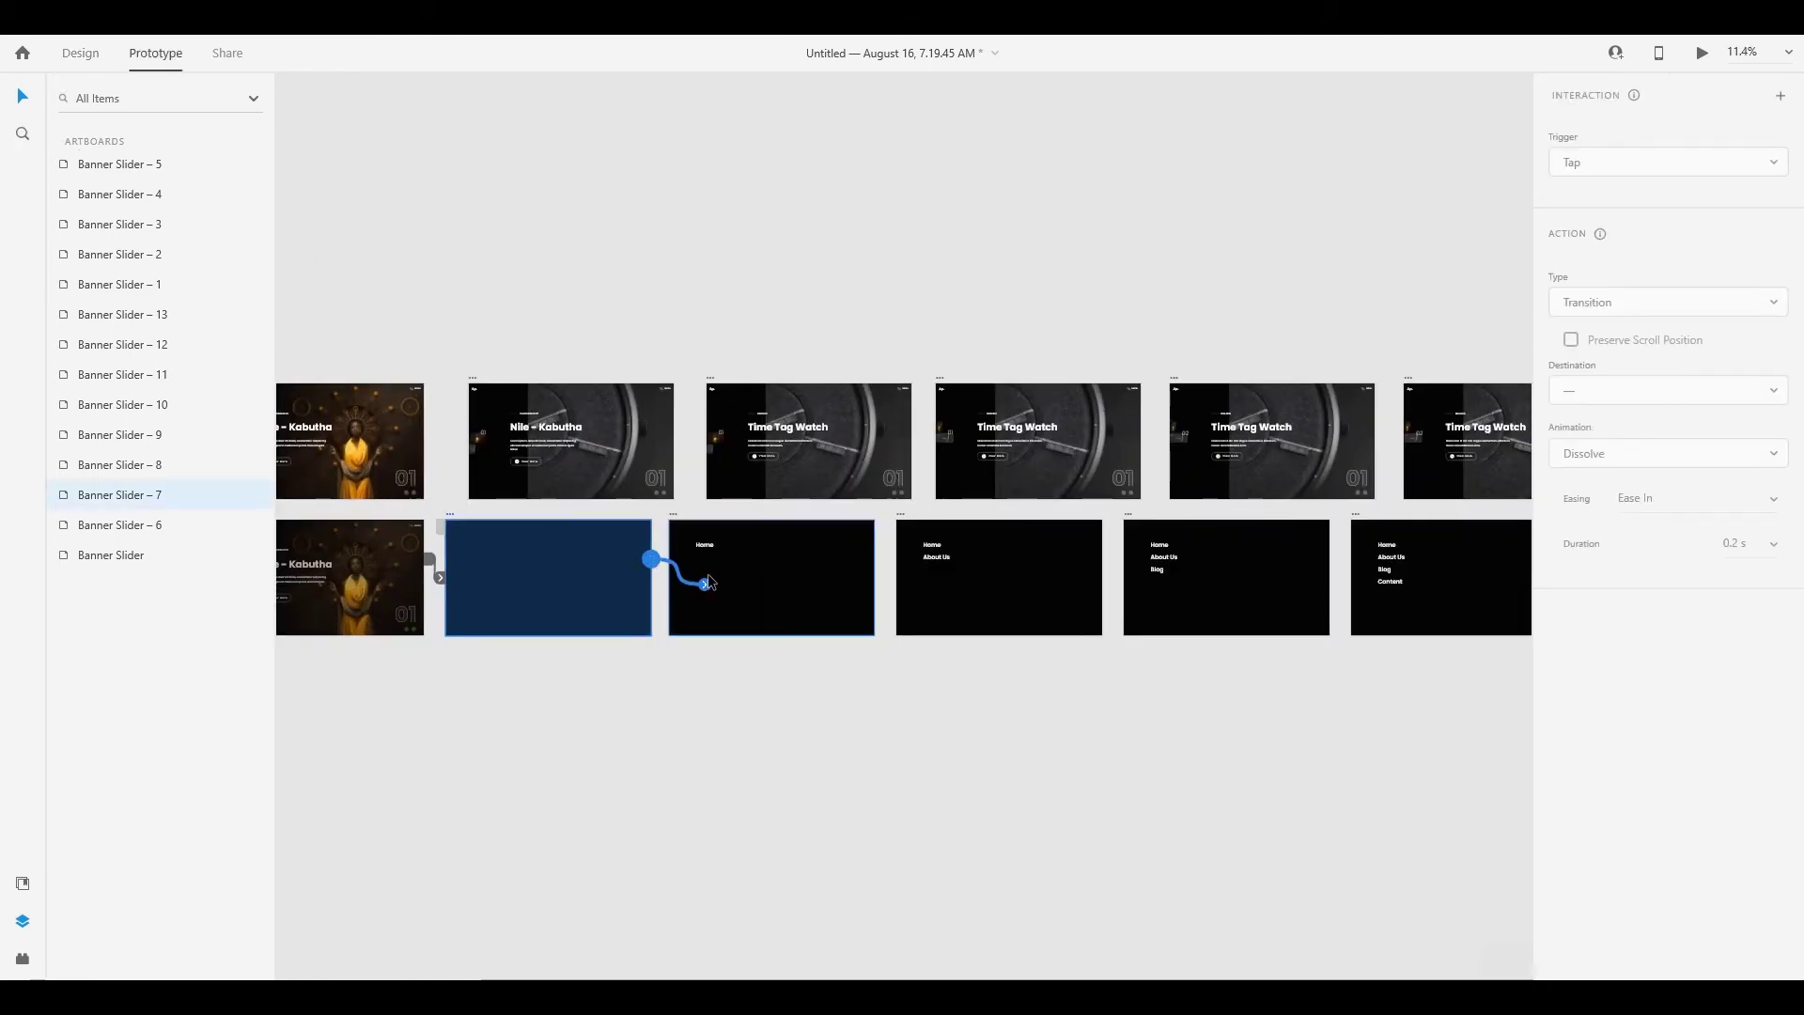
left_click_drag(709, 581, 724, 579)
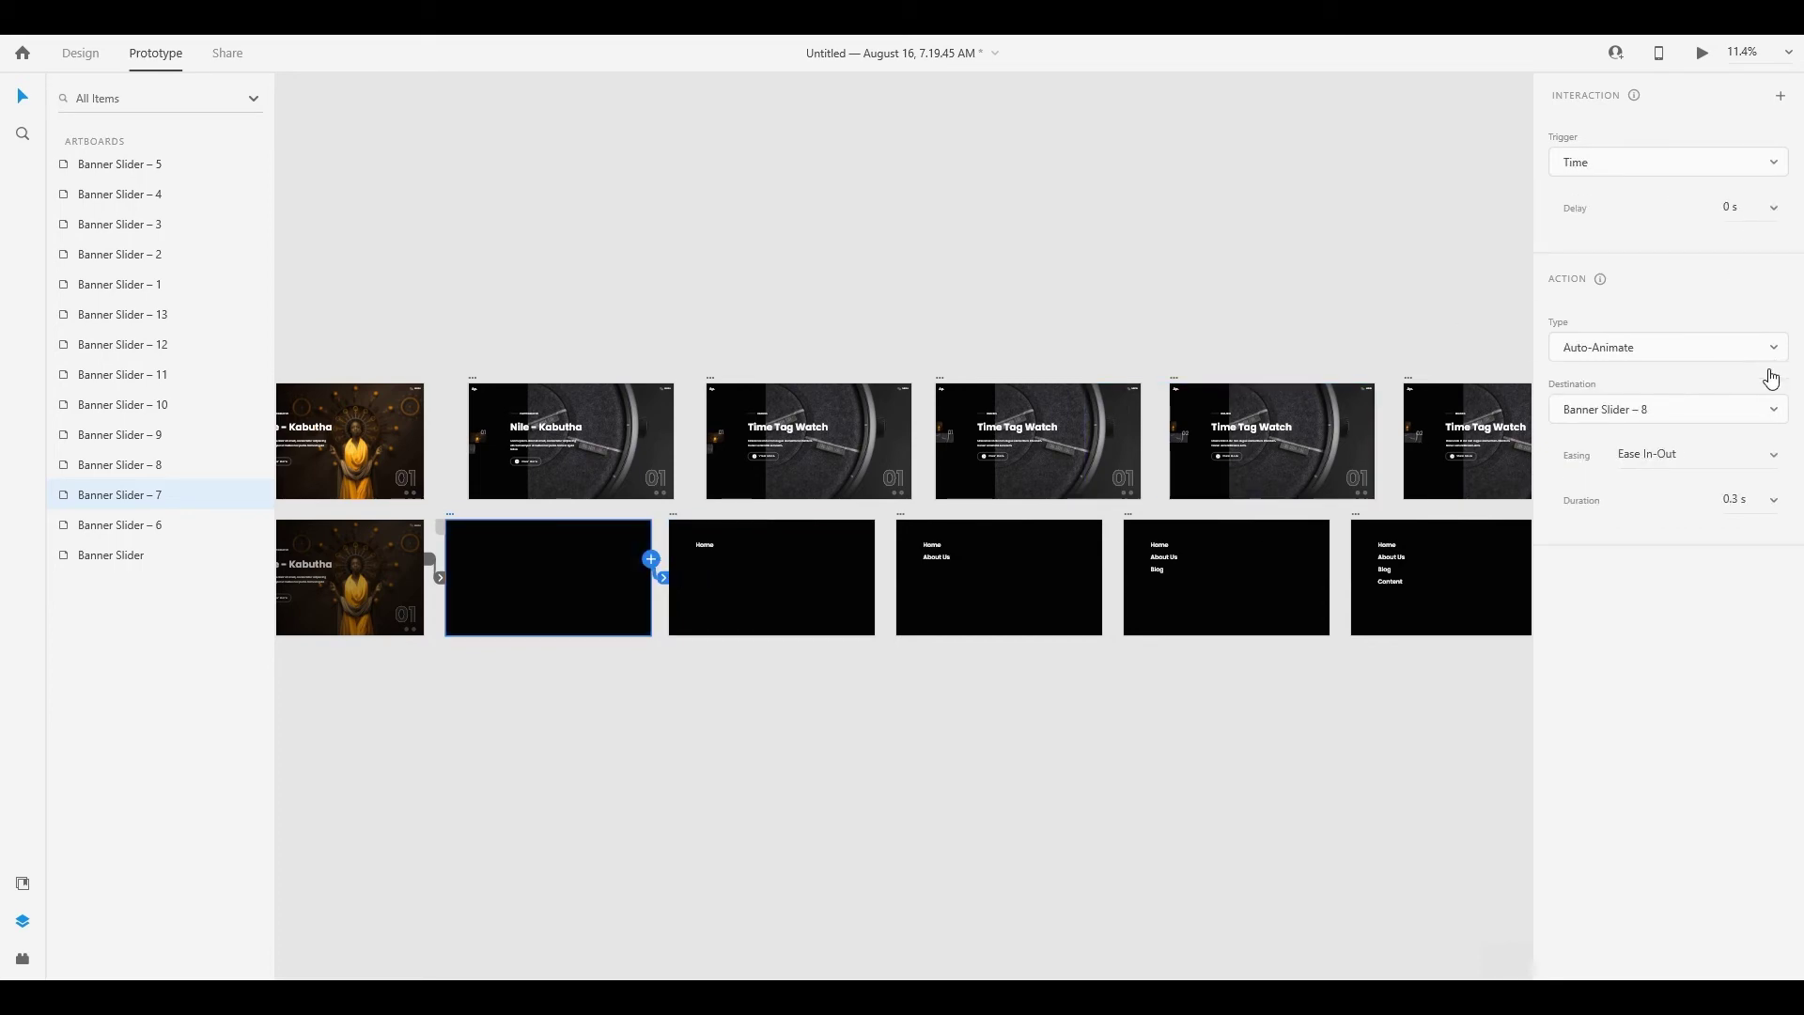
left_click(1775, 500)
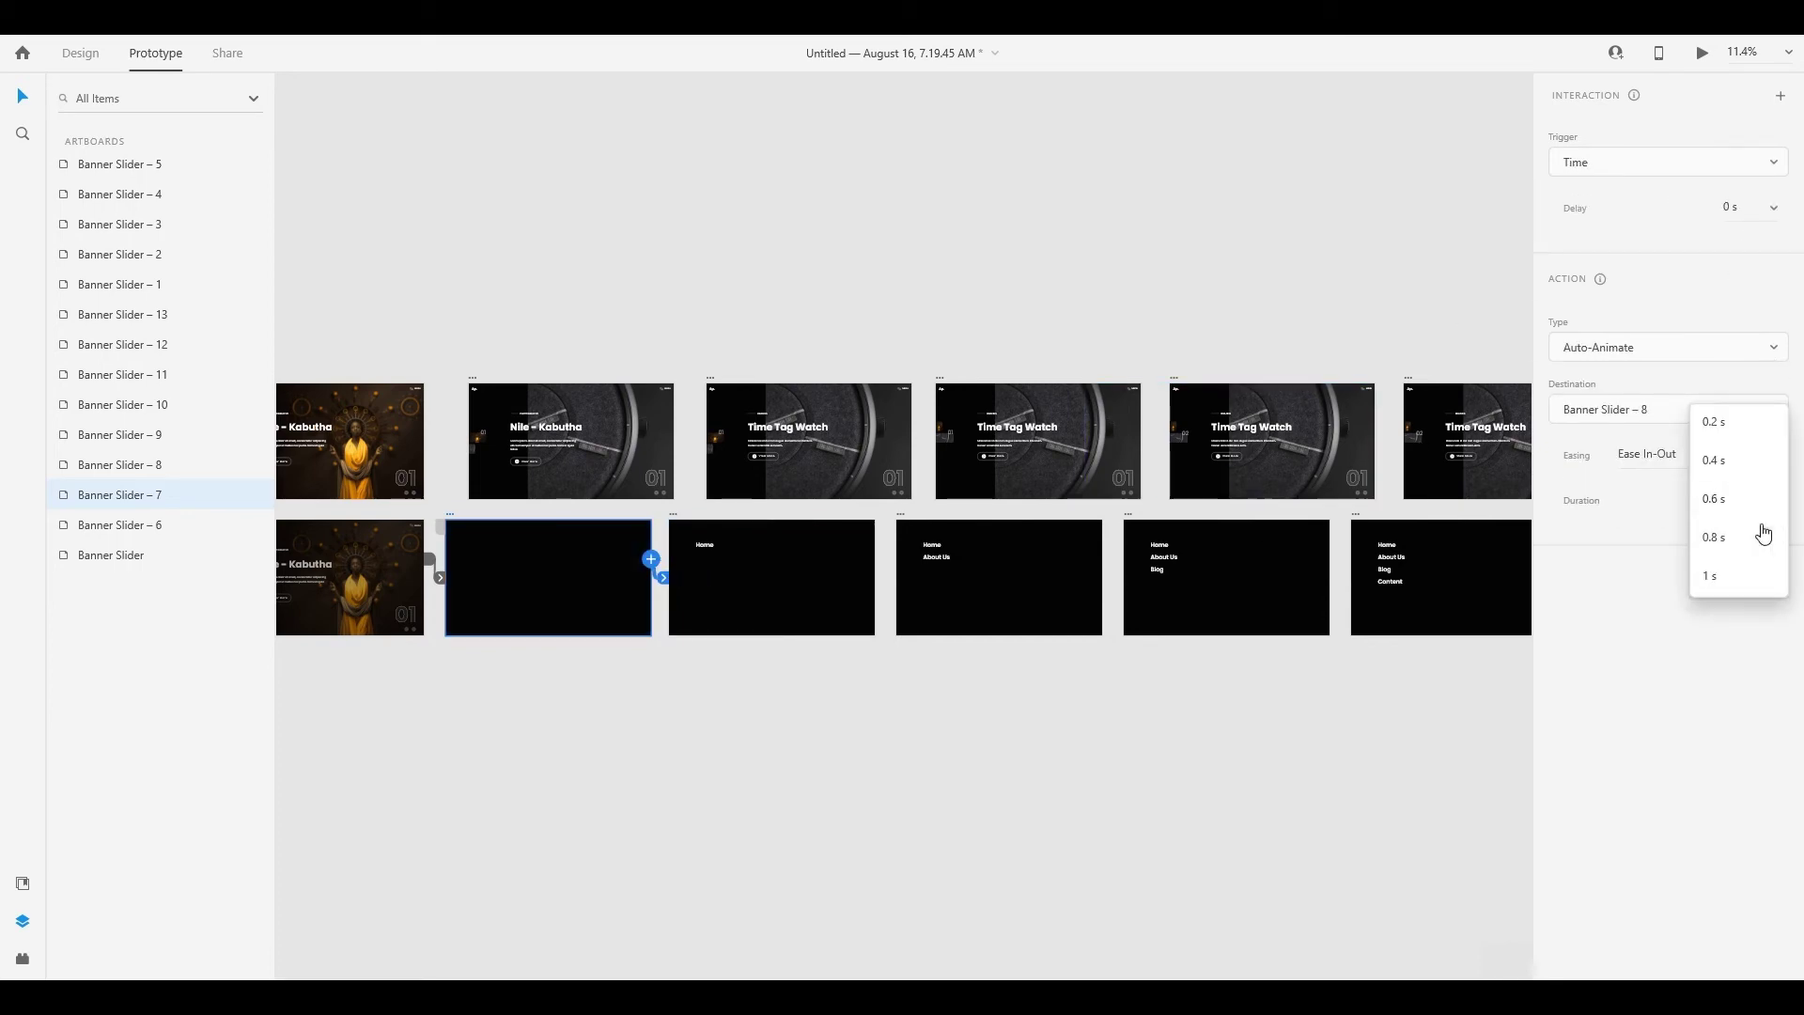
left_click(1758, 528)
Link Banner Slider – 8 to 9 and 9 to 10 with the same timed Auto-Animate of 0.6 s
left_click(673, 516)
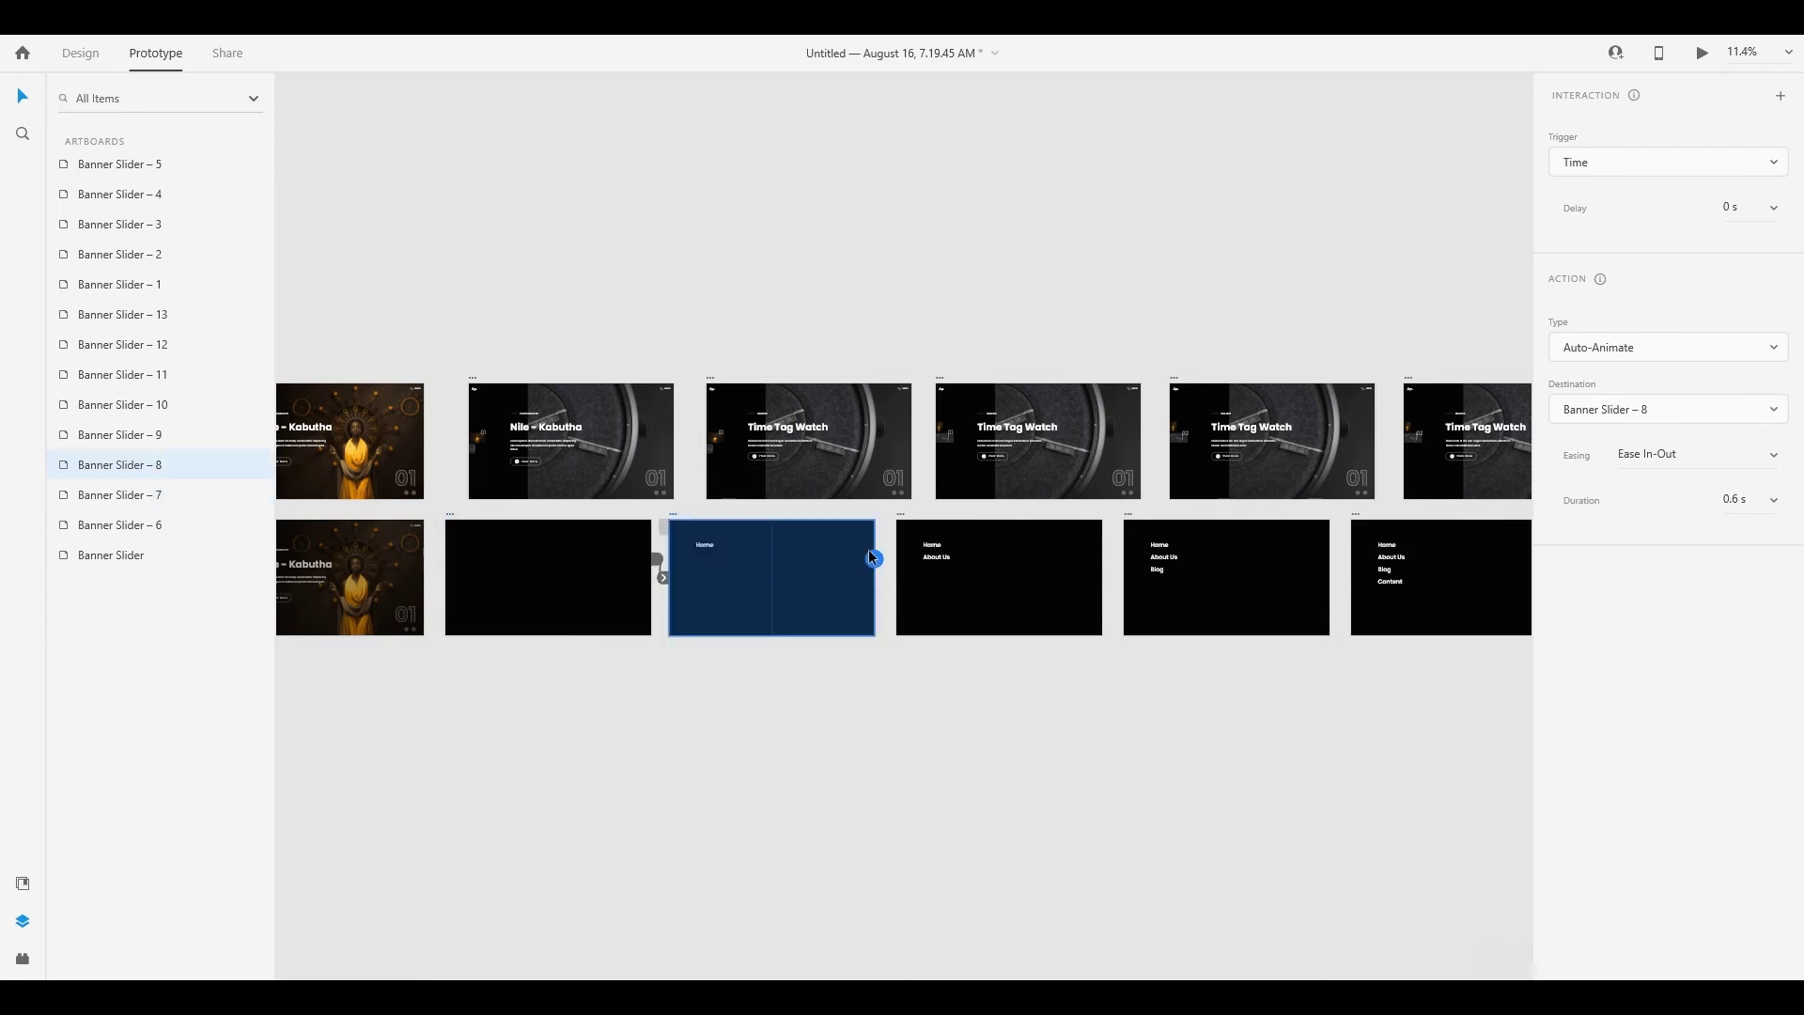
left_click_drag(874, 560, 1058, 612)
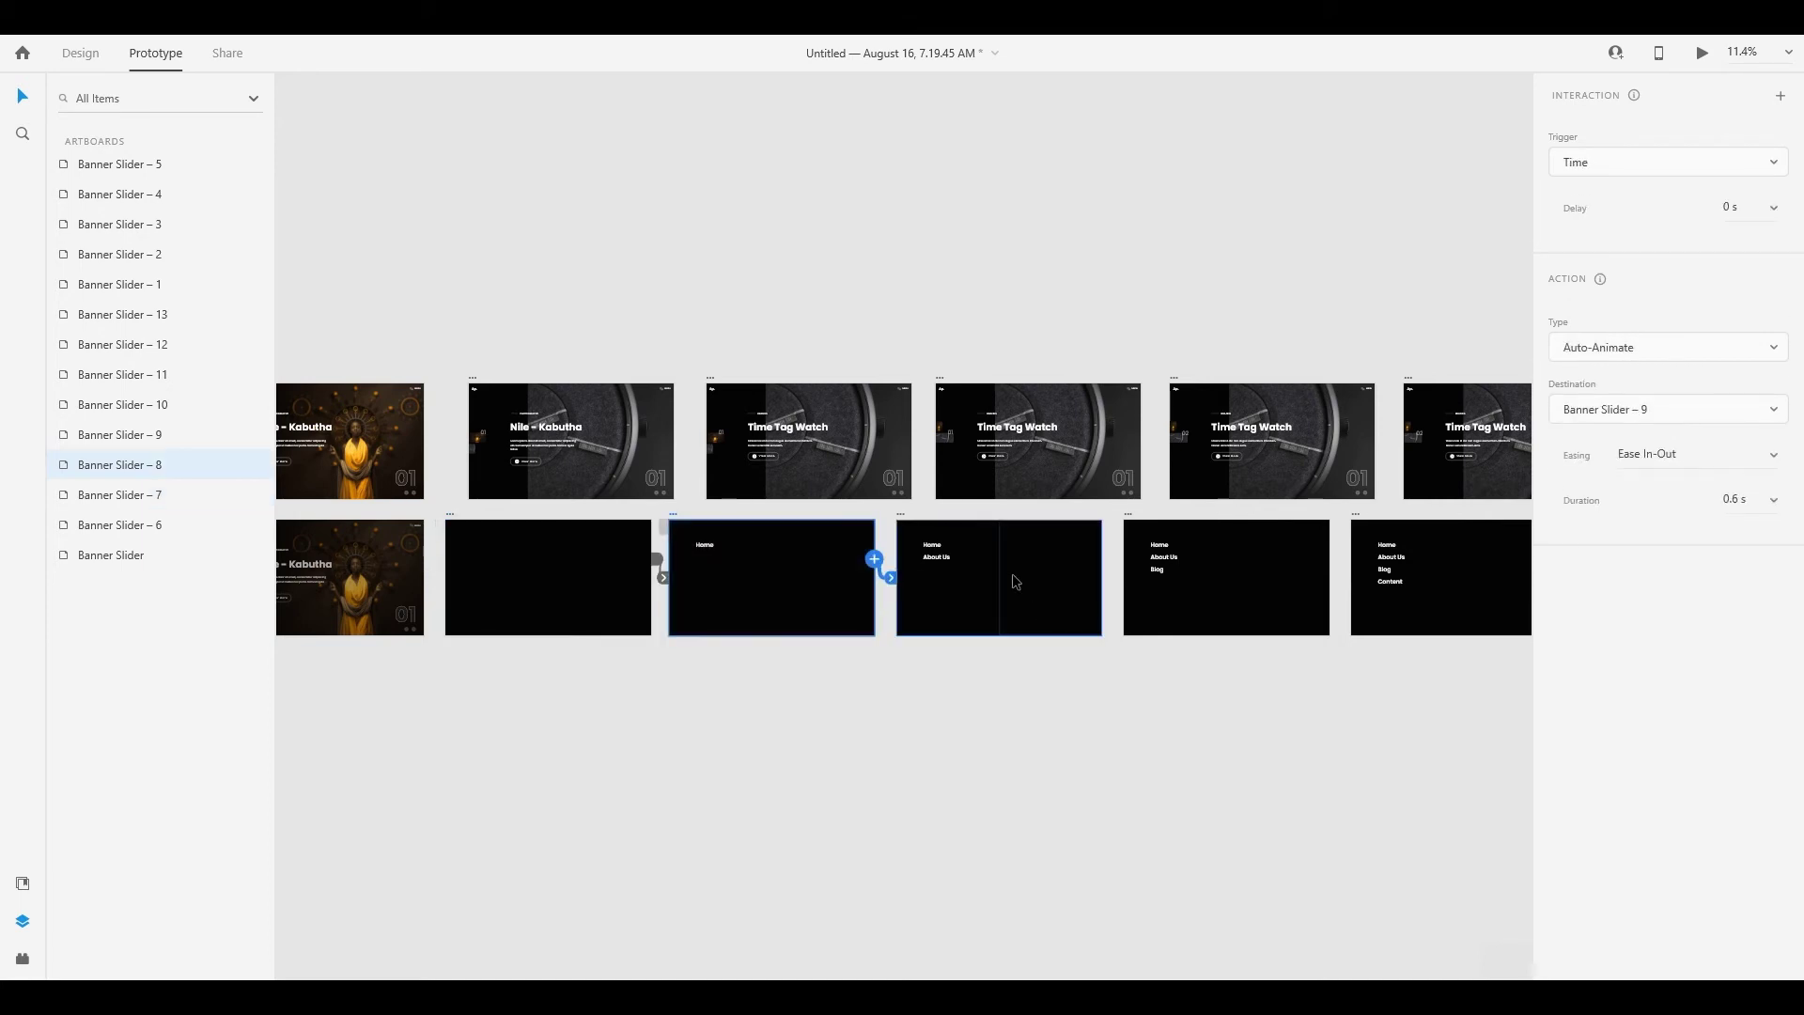
left_click(910, 519)
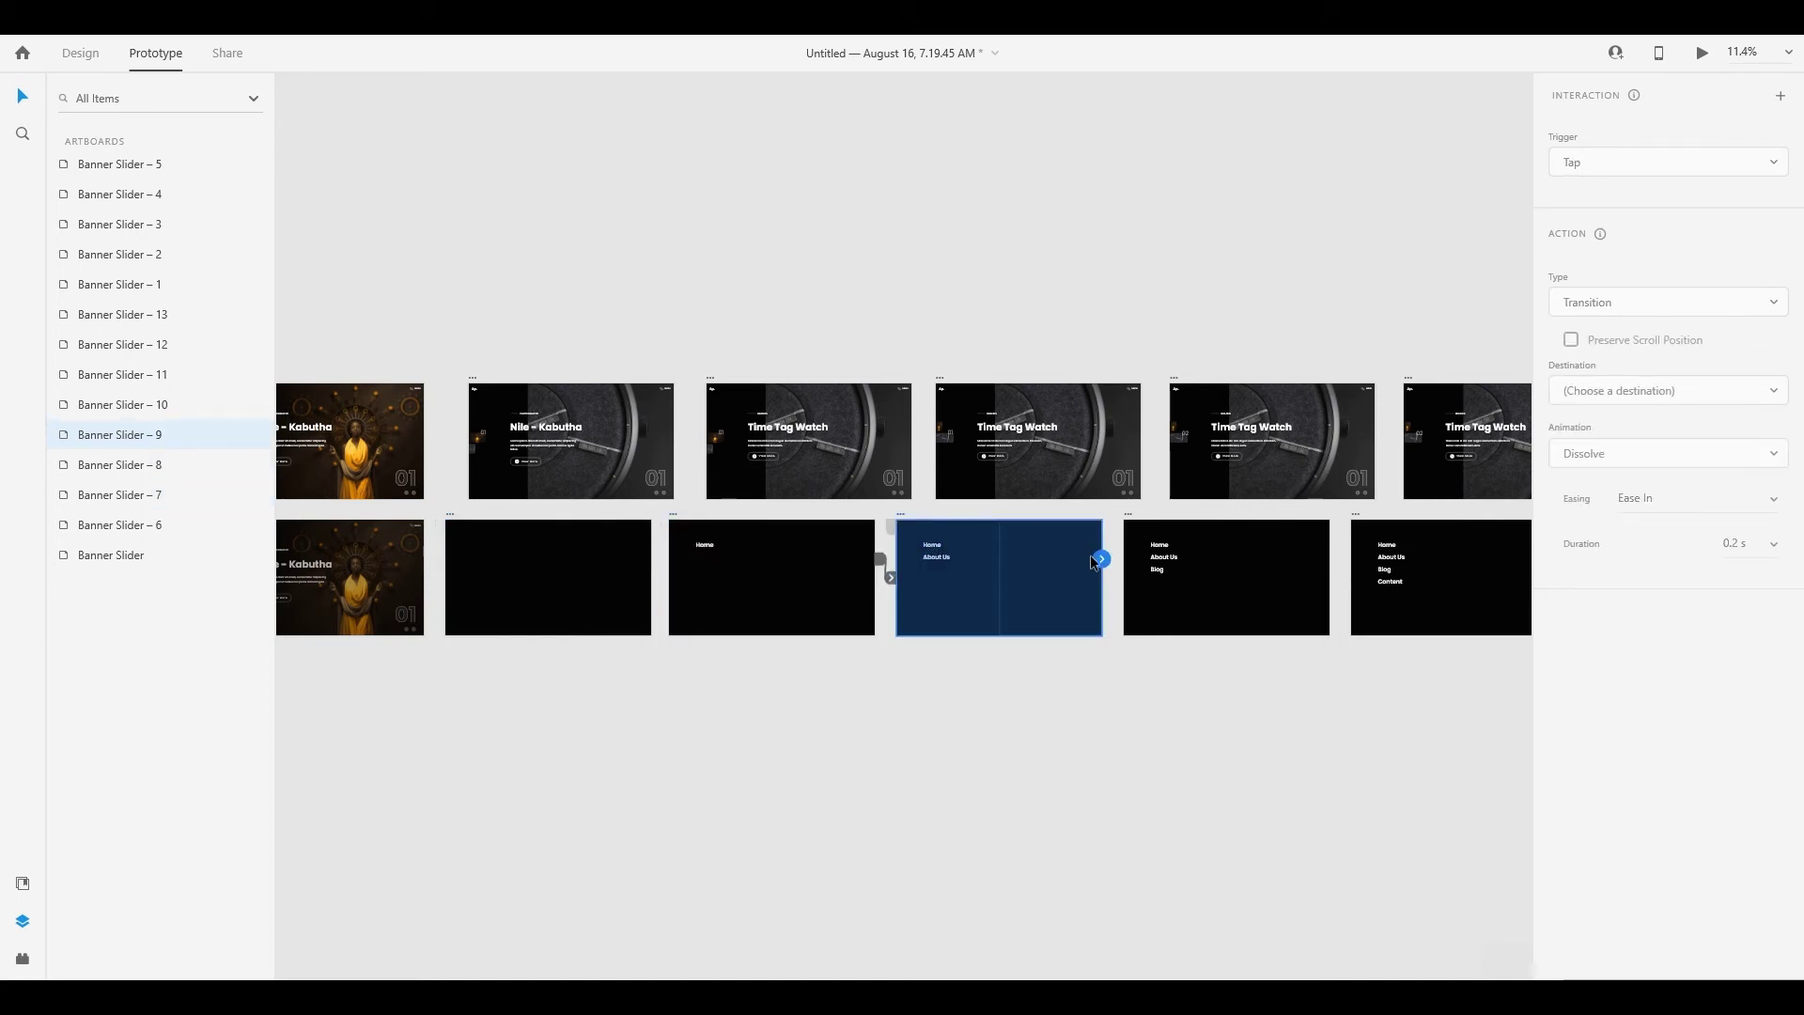
left_click_drag(1102, 559, 1030, 512)
Link Banner Slider – 10 through 13 in sequence, each with a Time-triggered Auto-Animate of 0.6 s and 0 s delay
left_click(800, 508)
left_click(1028, 507)
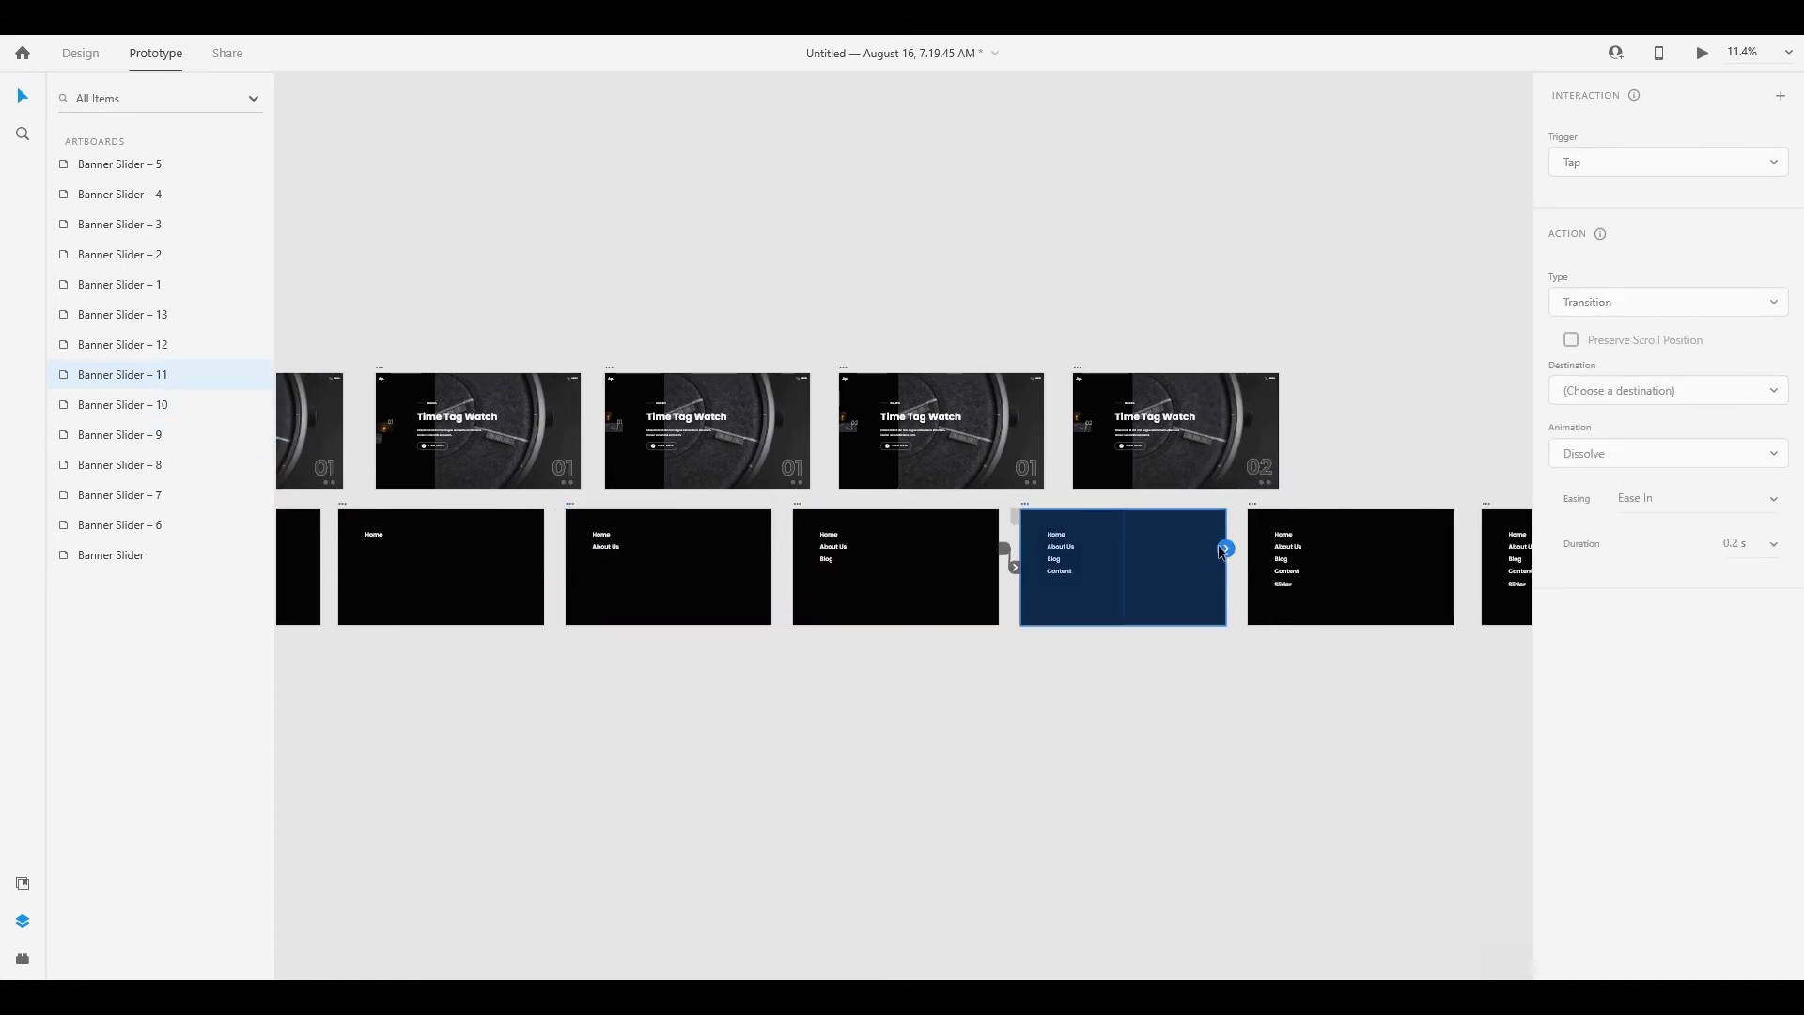
left_click_drag(1263, 576, 1038, 532)
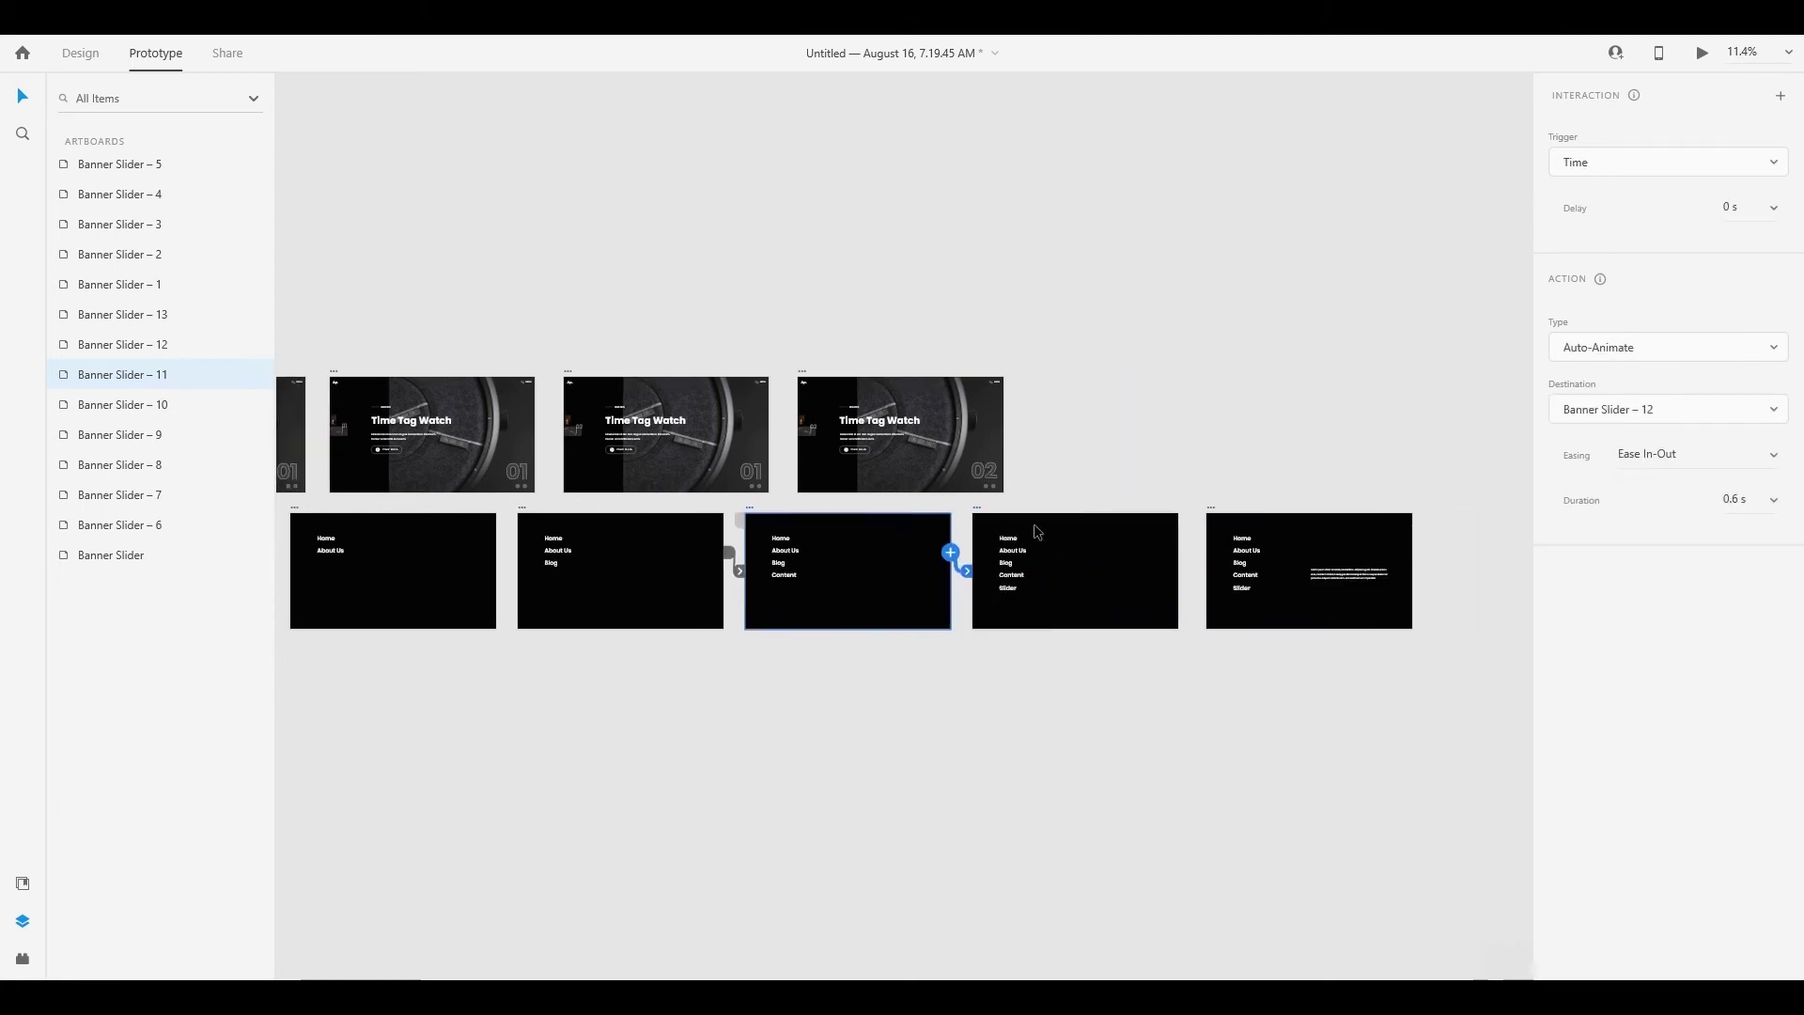
left_click(989, 513)
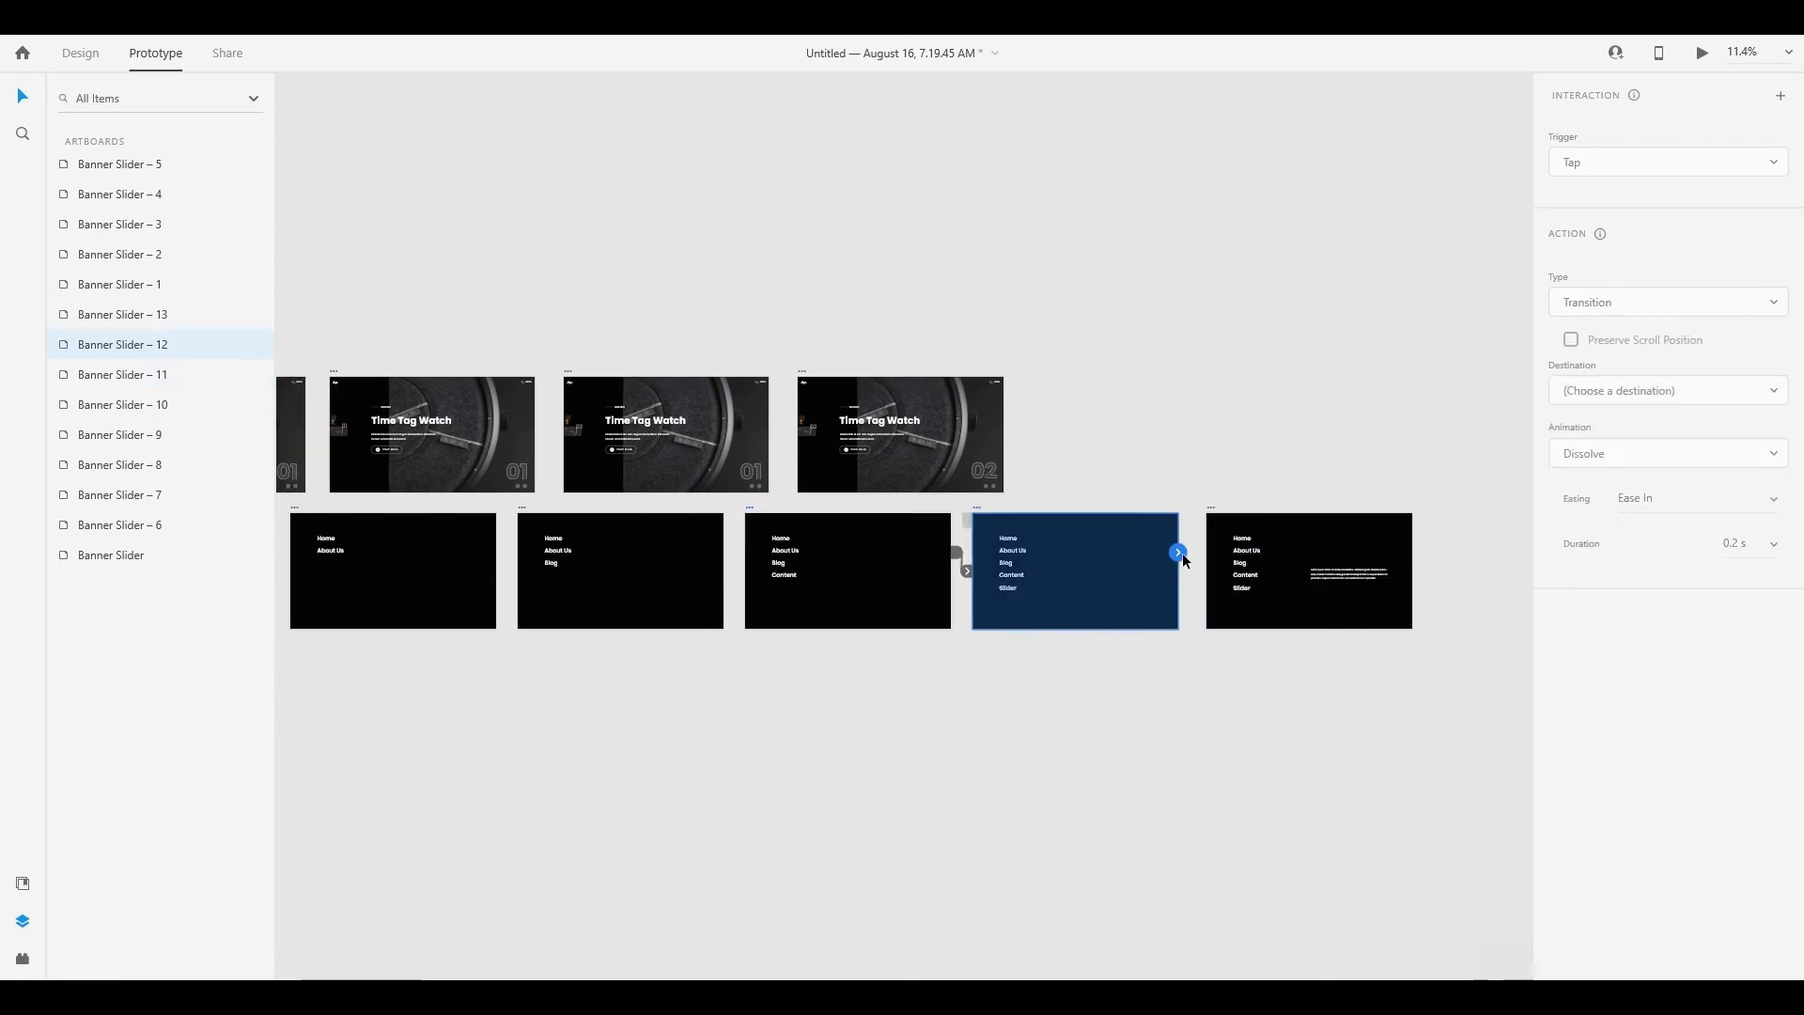
left_click_drag(1181, 557, 1239, 554)
Copy the Menu group (Group 2) from the Banner Slider artboard and paste it onto Banner Slider – 6
scroll(1247, 523, "down", 4)
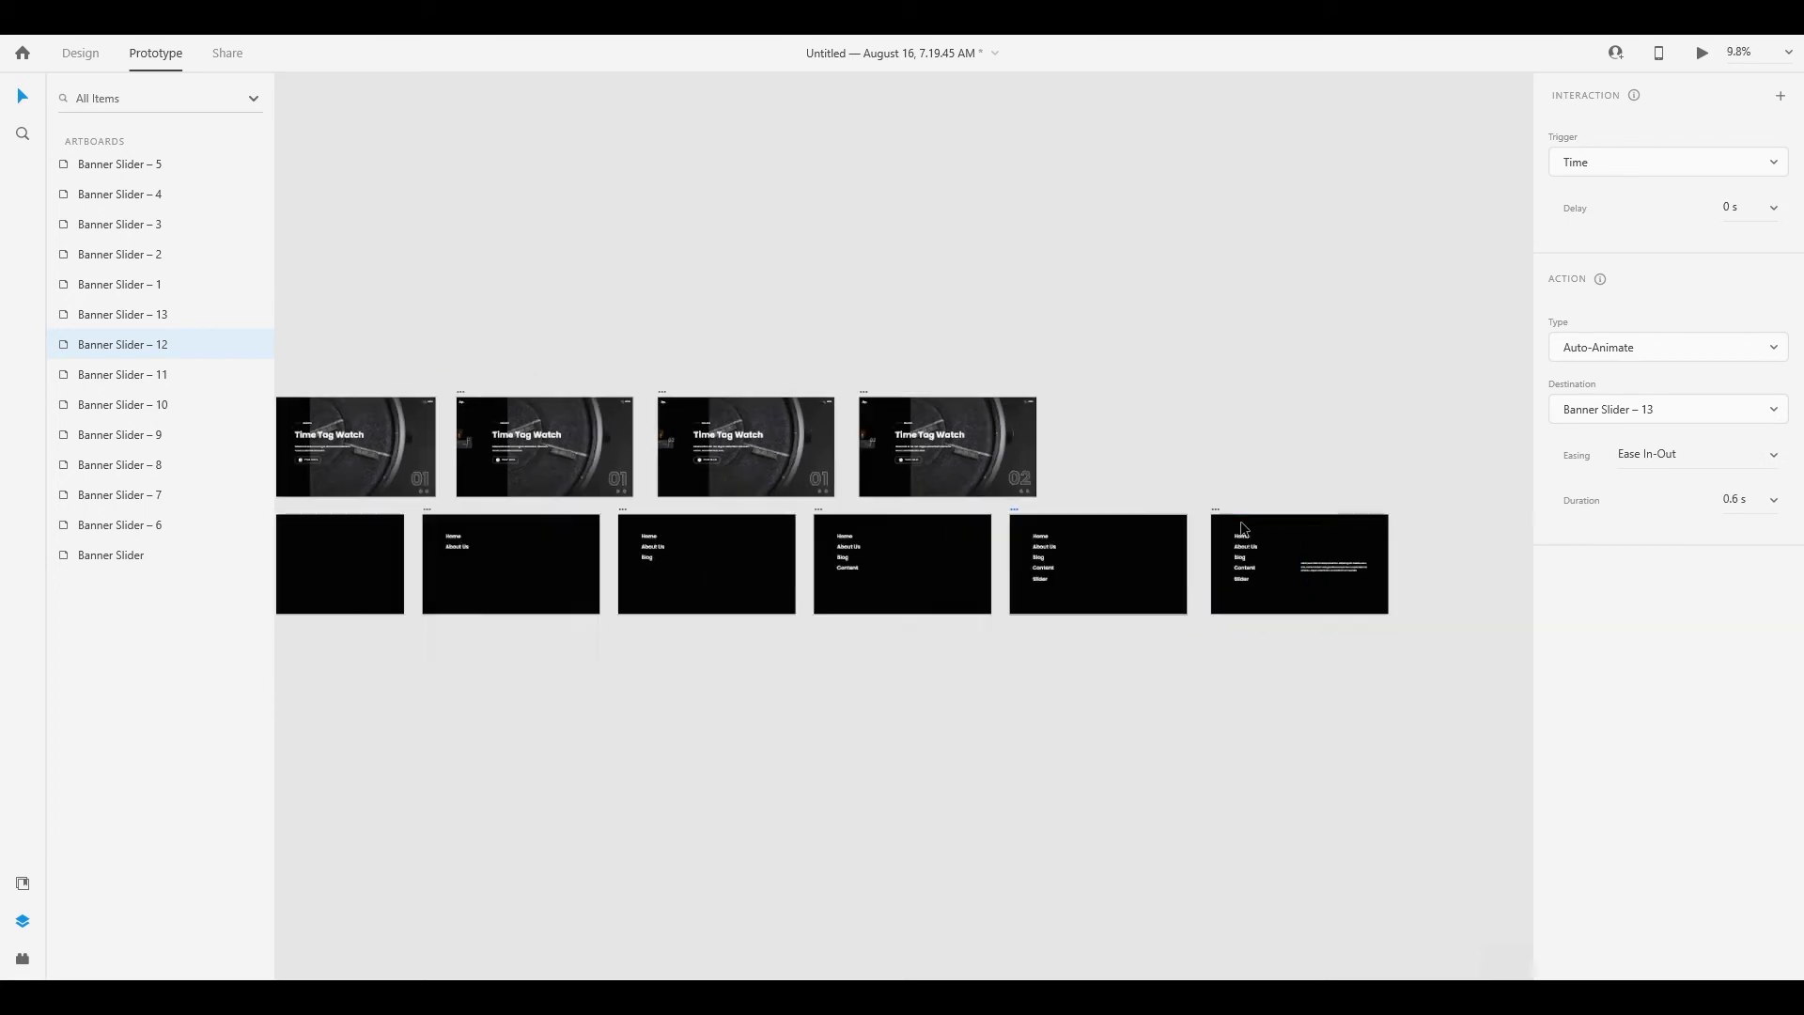
left_click_drag(733, 465, 832, 475)
scroll(660, 452, "up", 4)
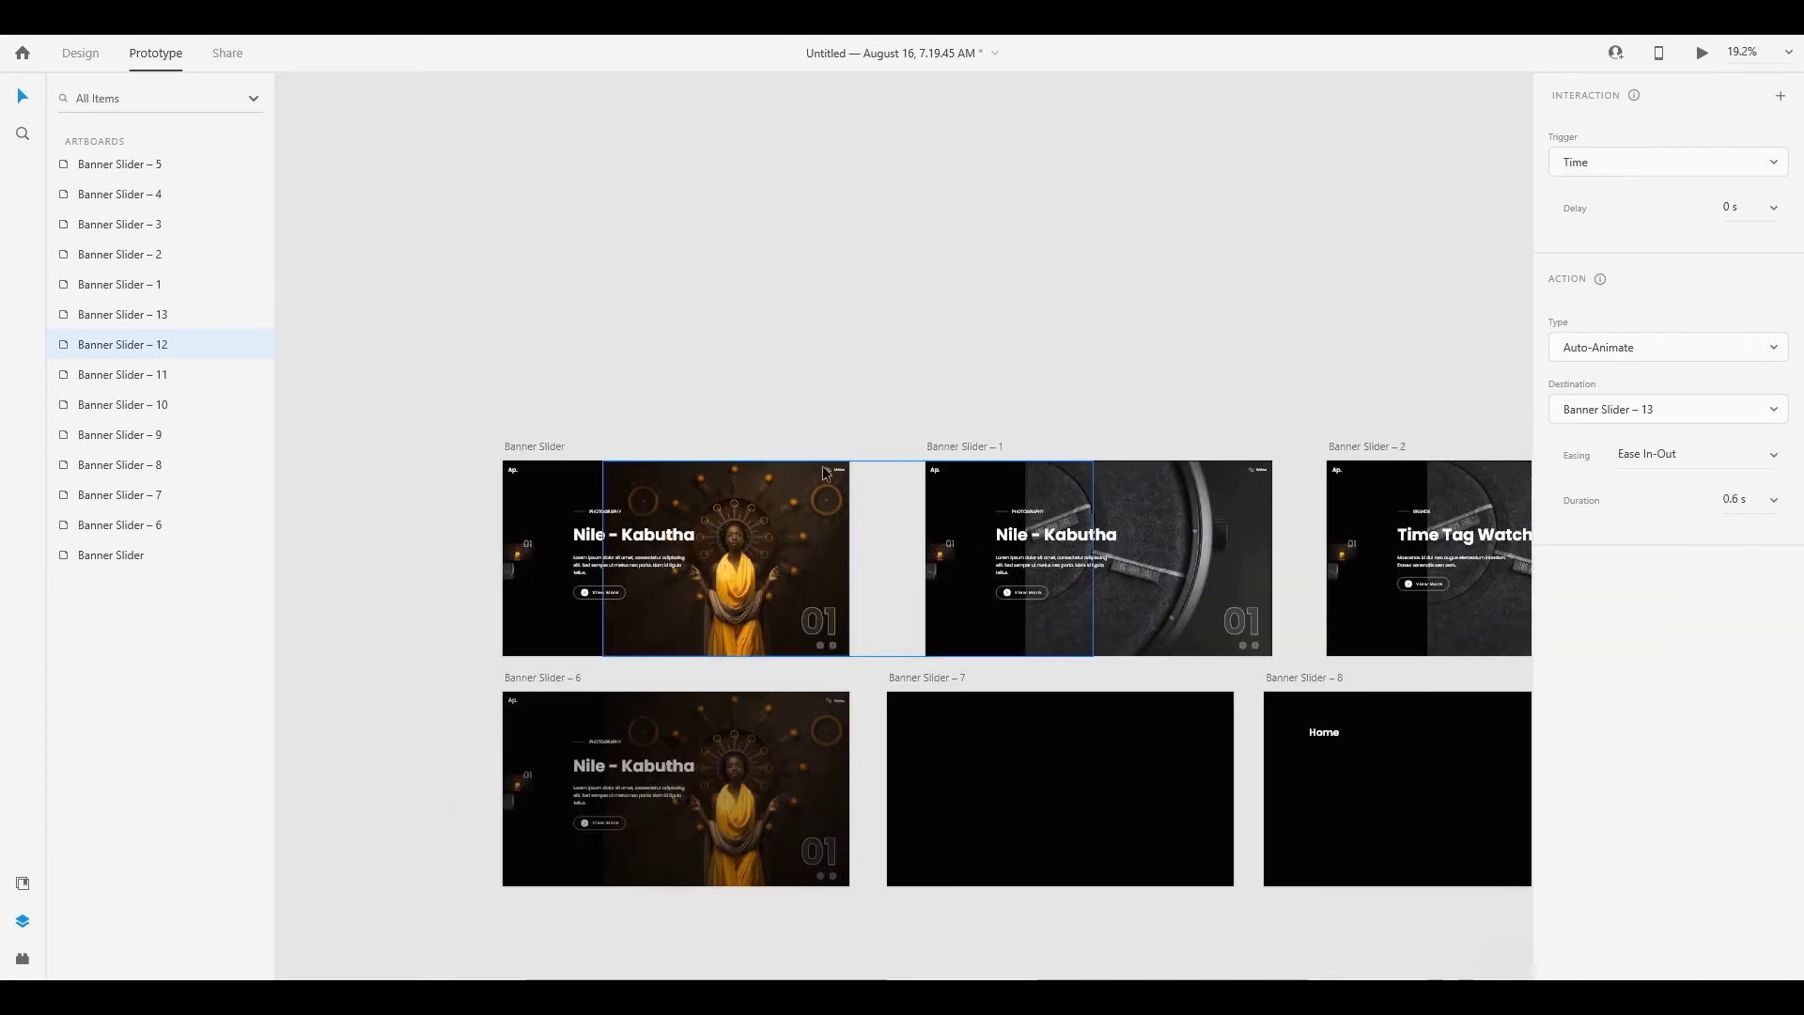
left_click(825, 474)
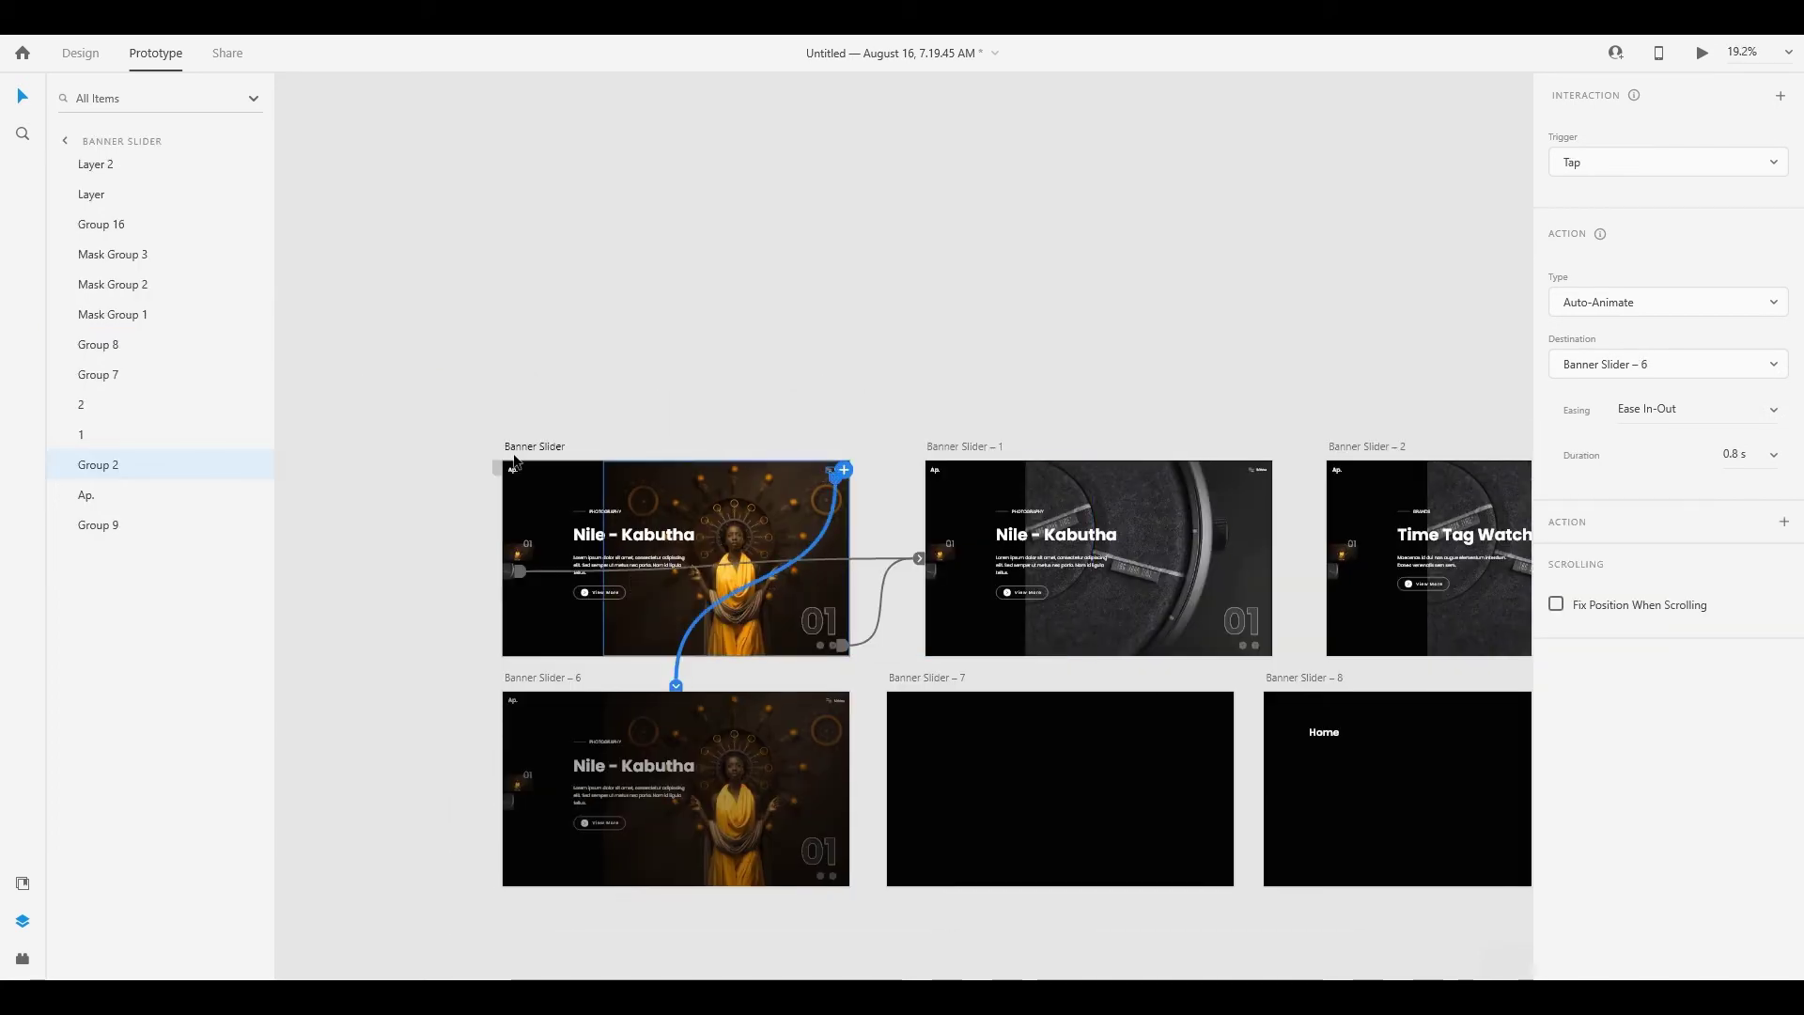
left_click(94, 57)
scroll(620, 658, "down", 2)
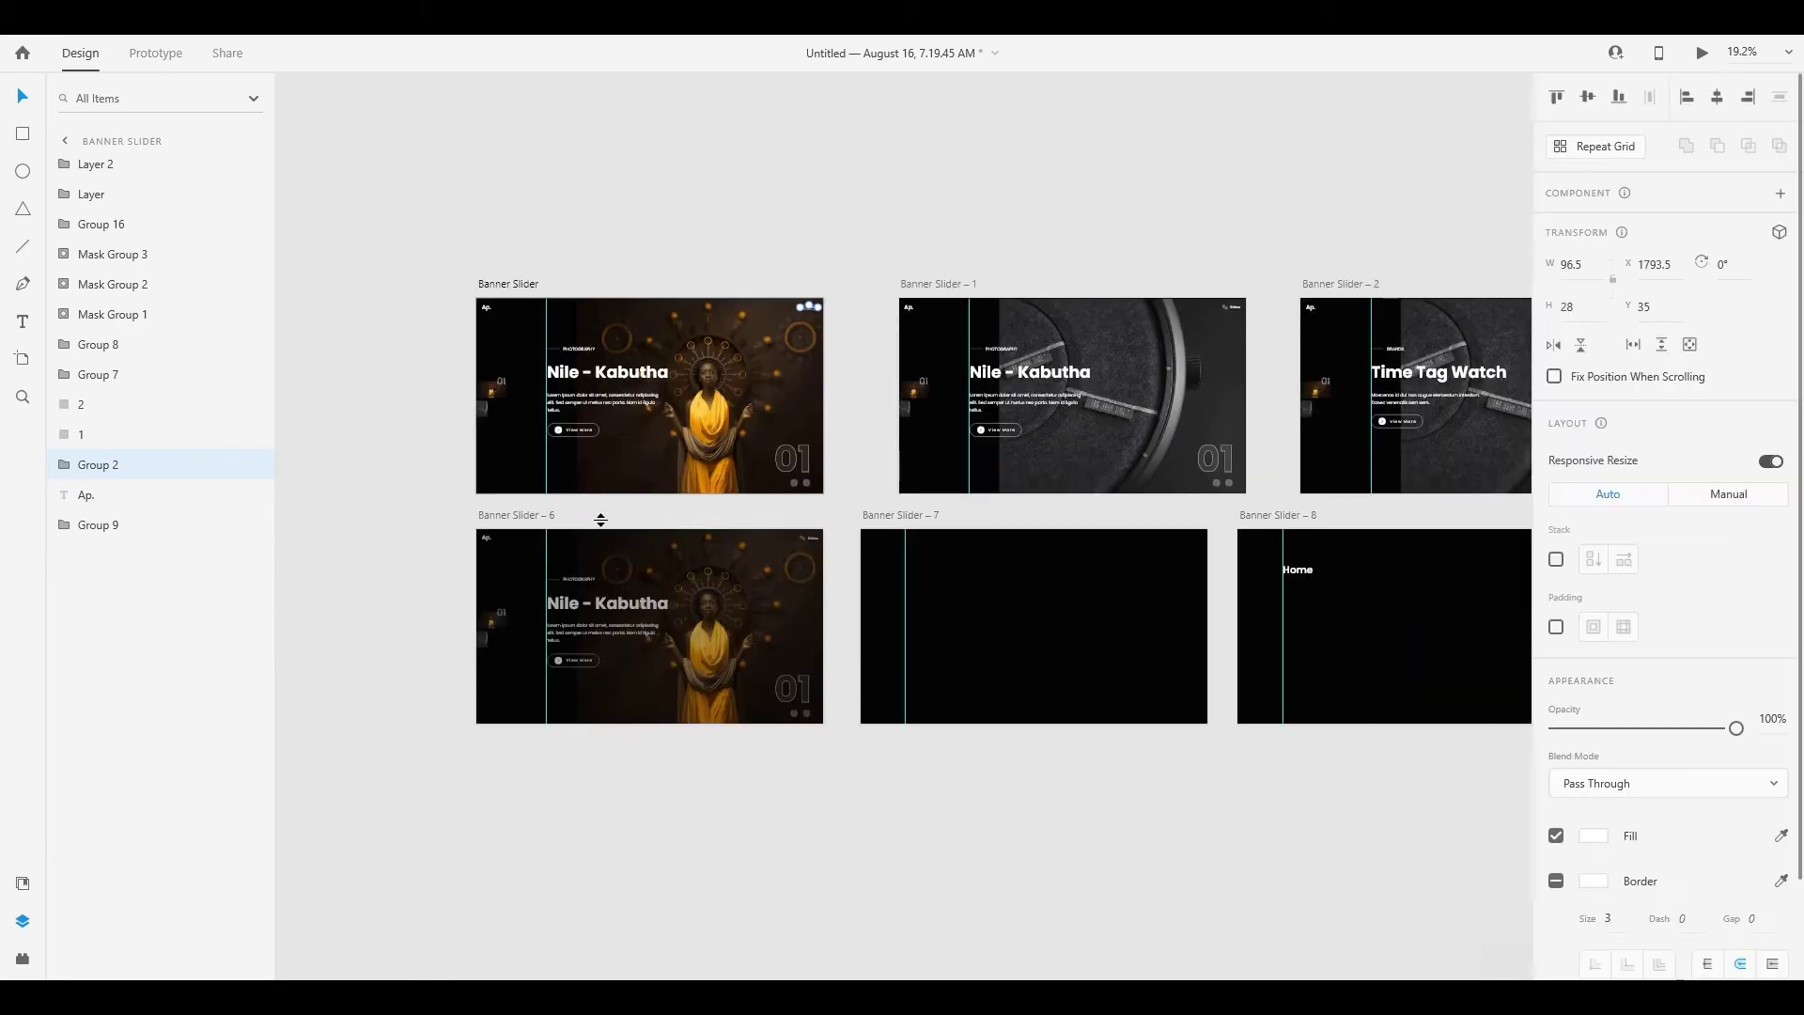
left_click(521, 512)
scroll(628, 564, "up", 3)
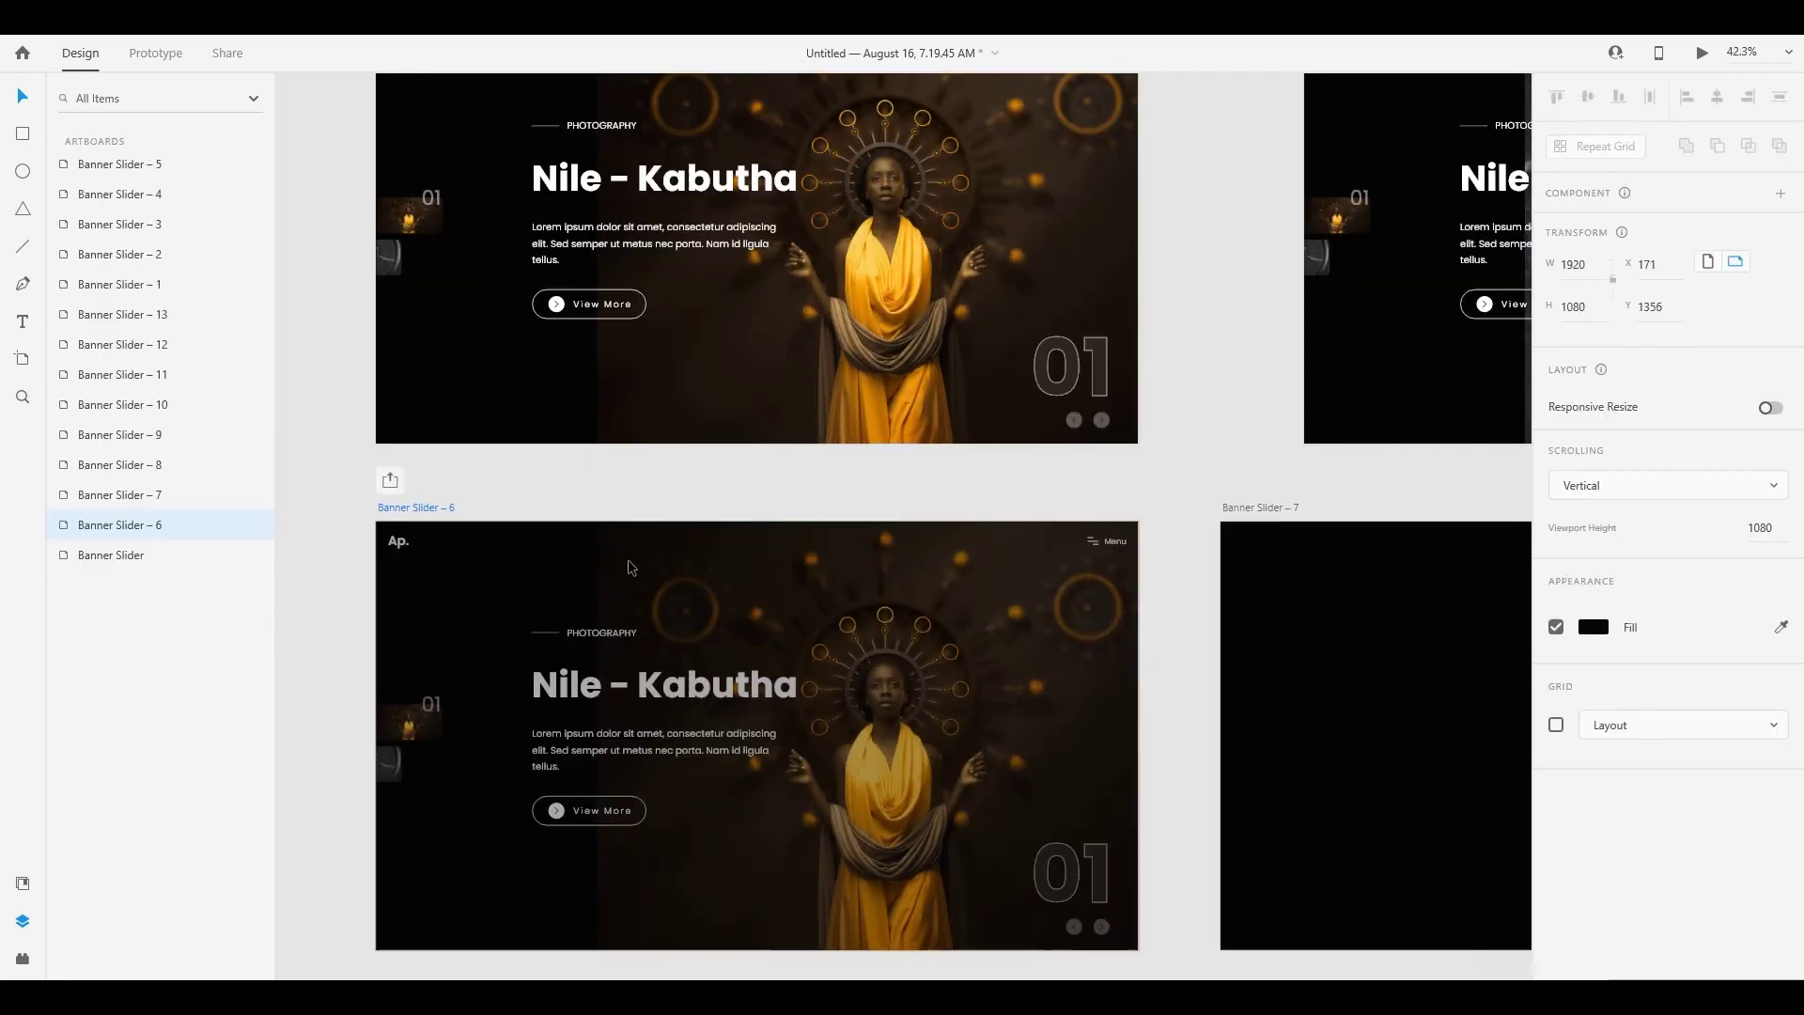
key("ctrl+v")
Paste the copied Menu group onto the Banner Slider – 7 and Banner Slider – 8 artboards
left_click_drag(1147, 614, 561, 516)
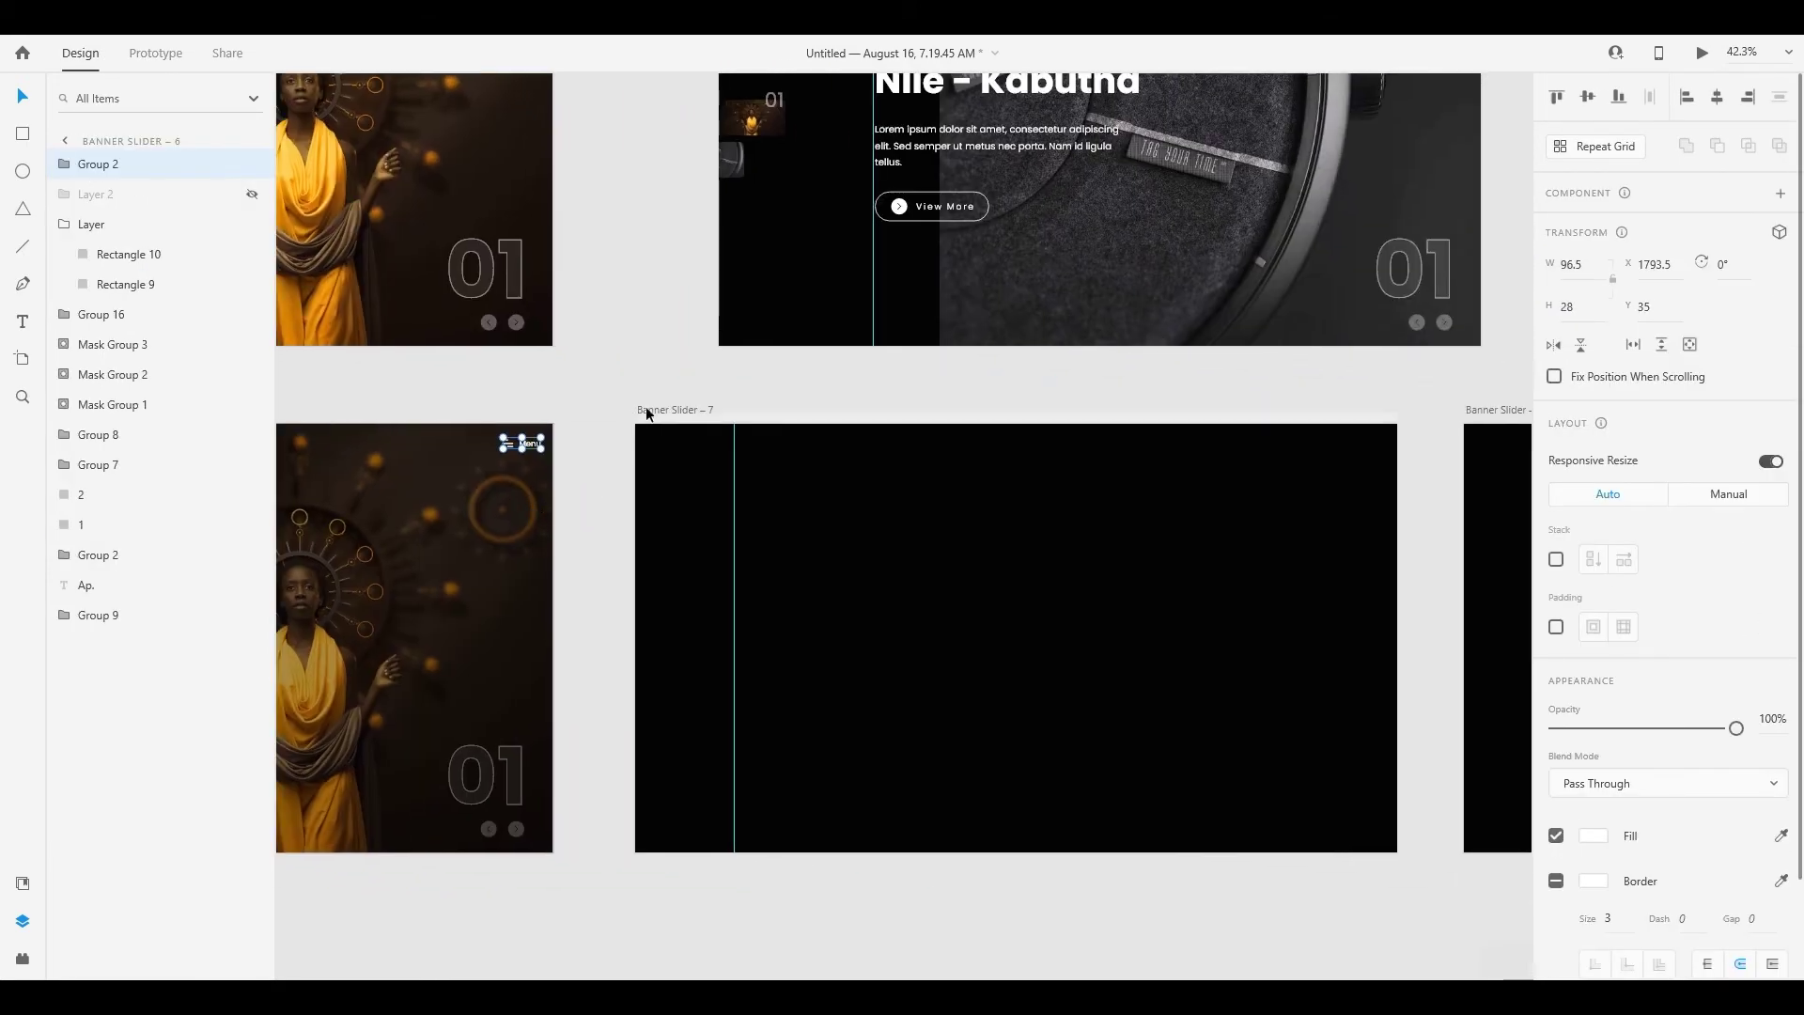
left_click(661, 410)
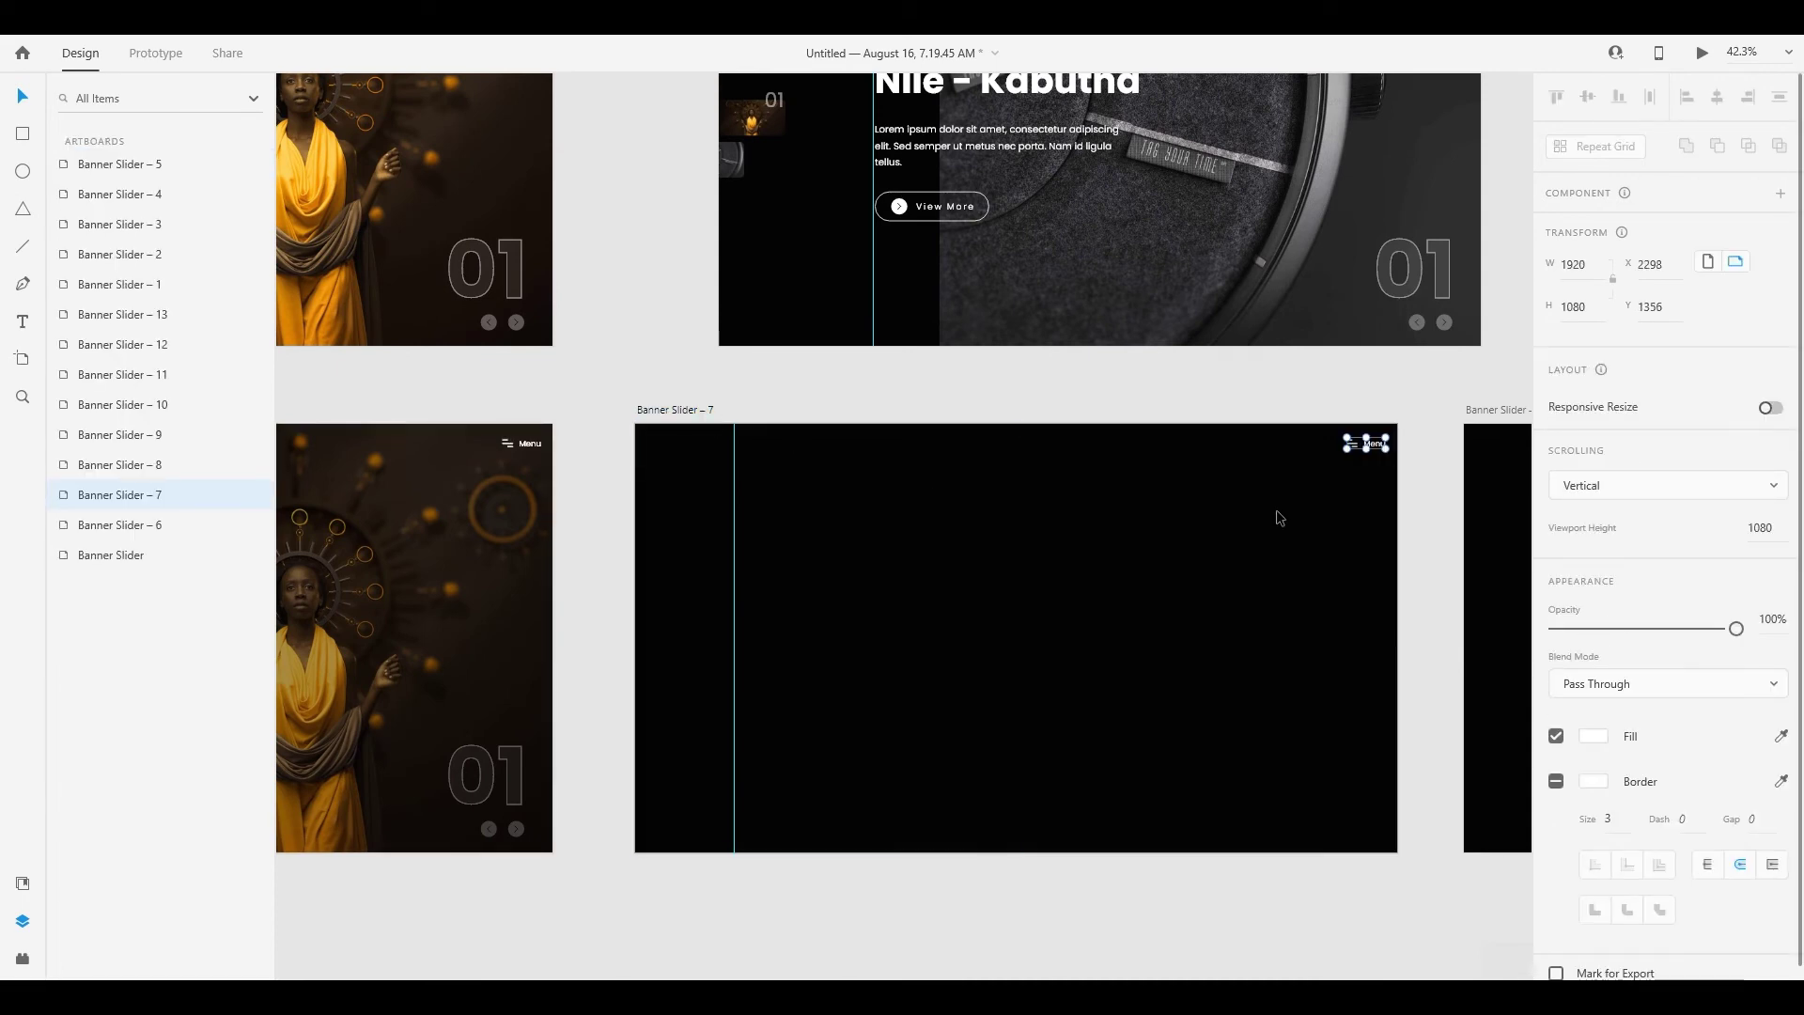
key("ctrl+v")
scroll(350, 477, "right", 10)
scroll(523, 411, "right", 1)
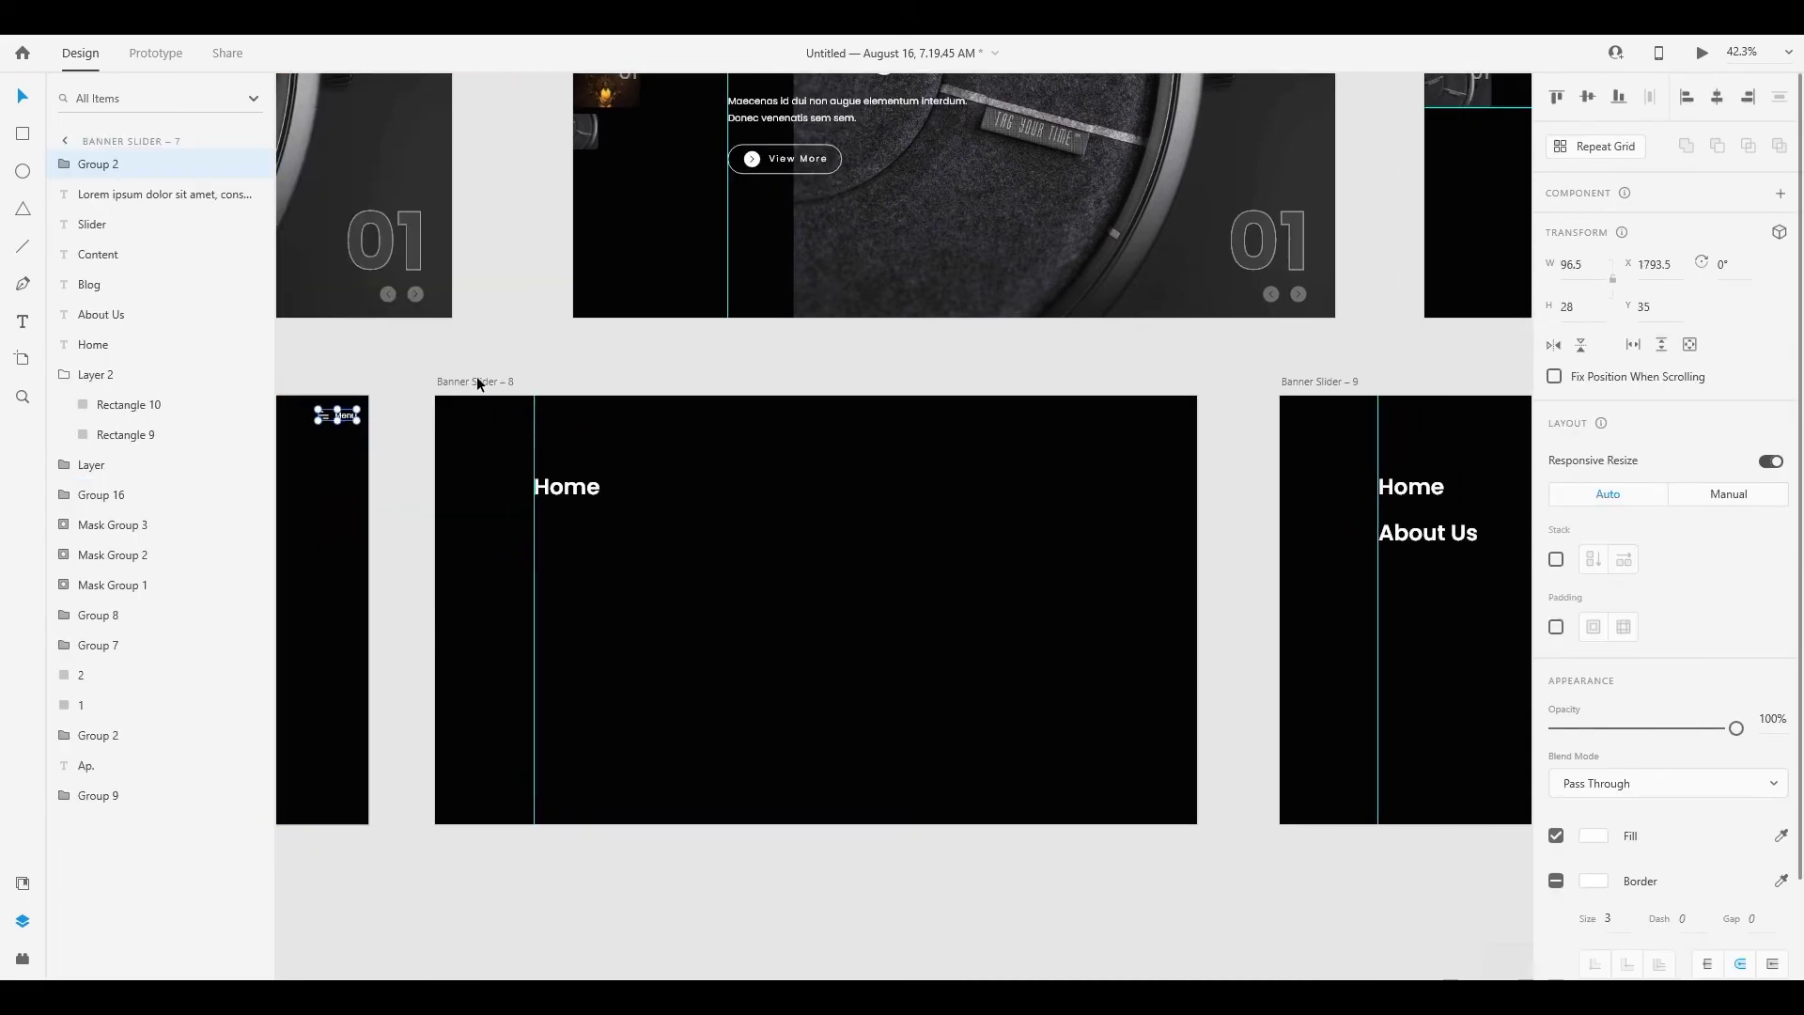
left_click(478, 382)
key("ctrl+v")
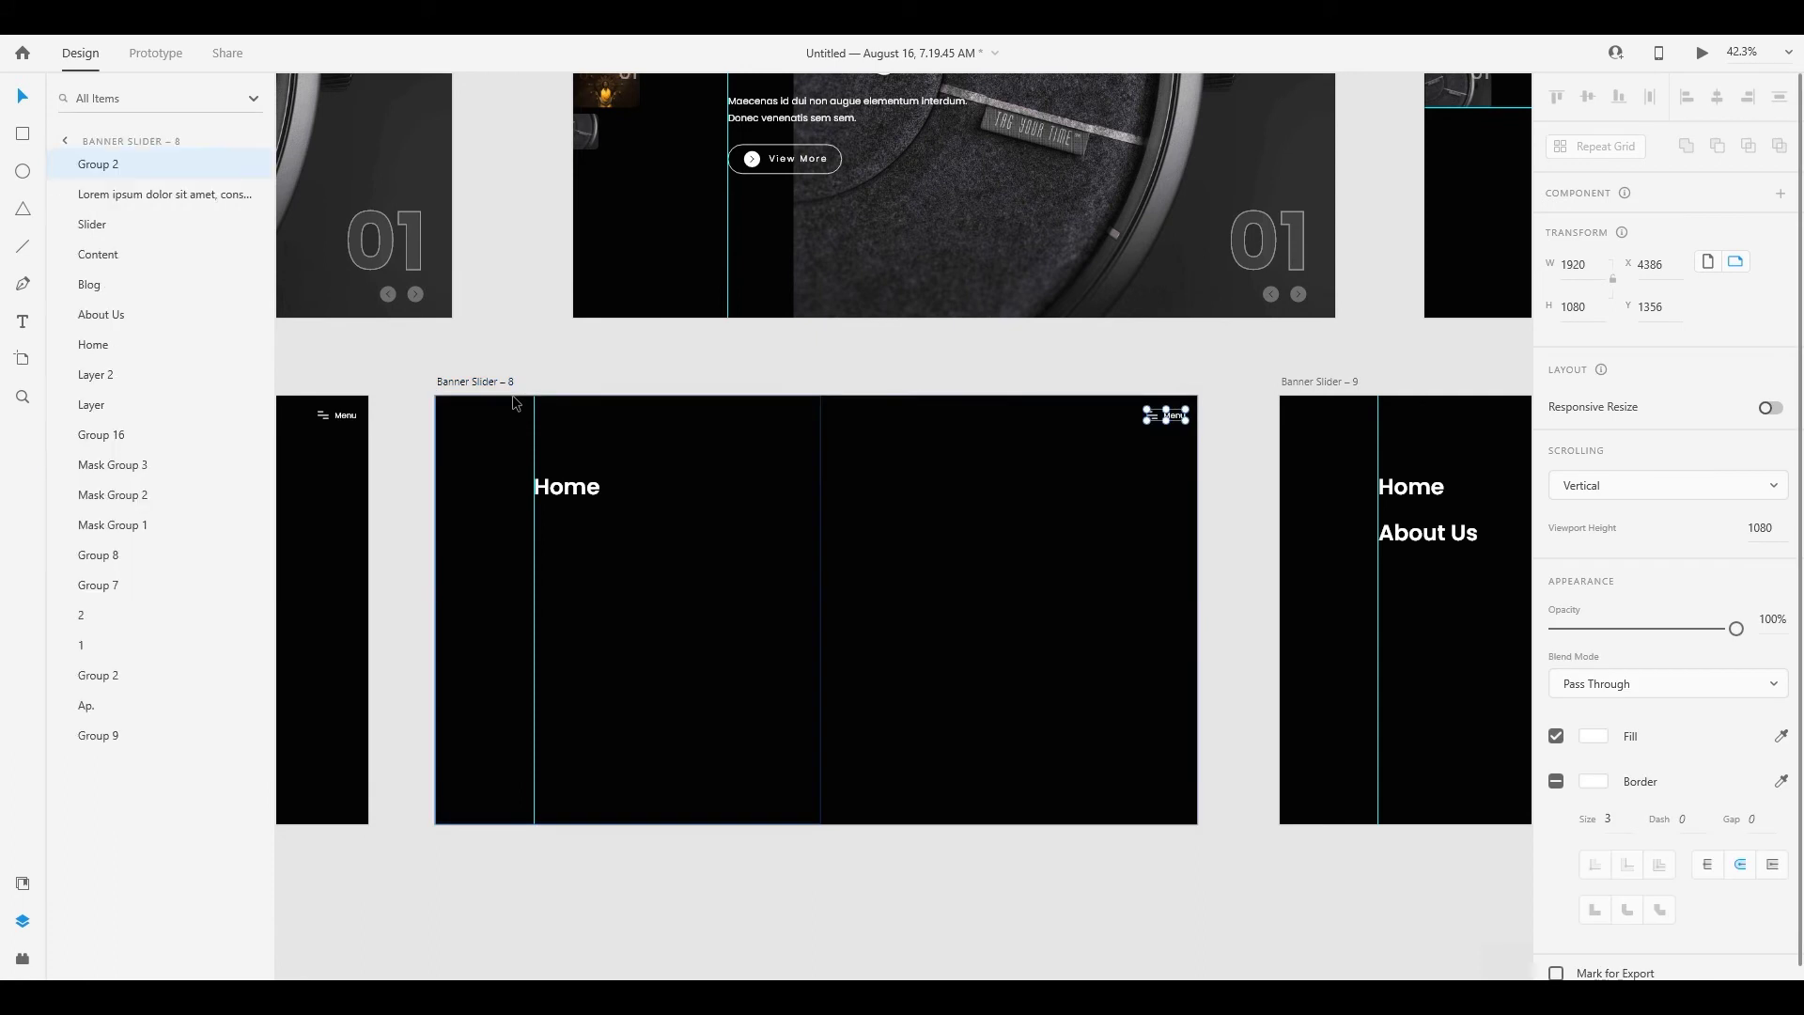
Paste the copied Menu group onto the Banner Slider – 9 and Banner Slider – 10 artboards
left_click(1389, 419)
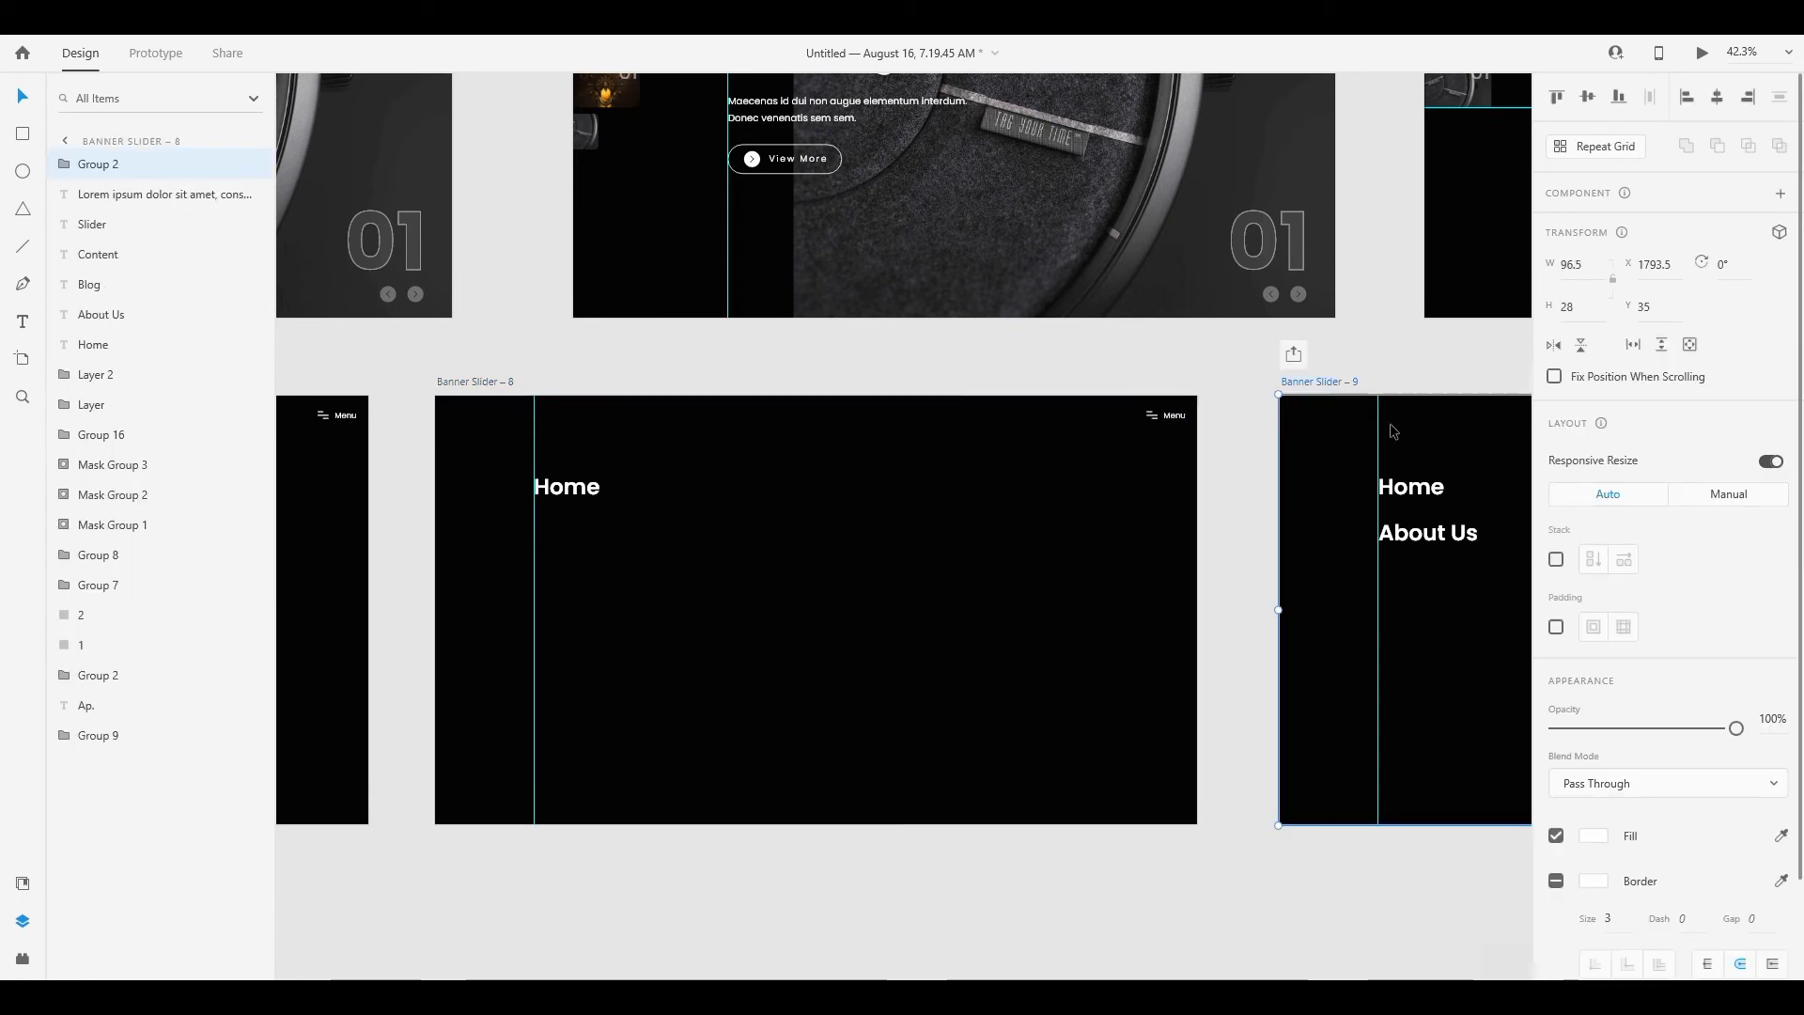
left_click_drag(803, 433, 778, 433)
key("ctrl+z")
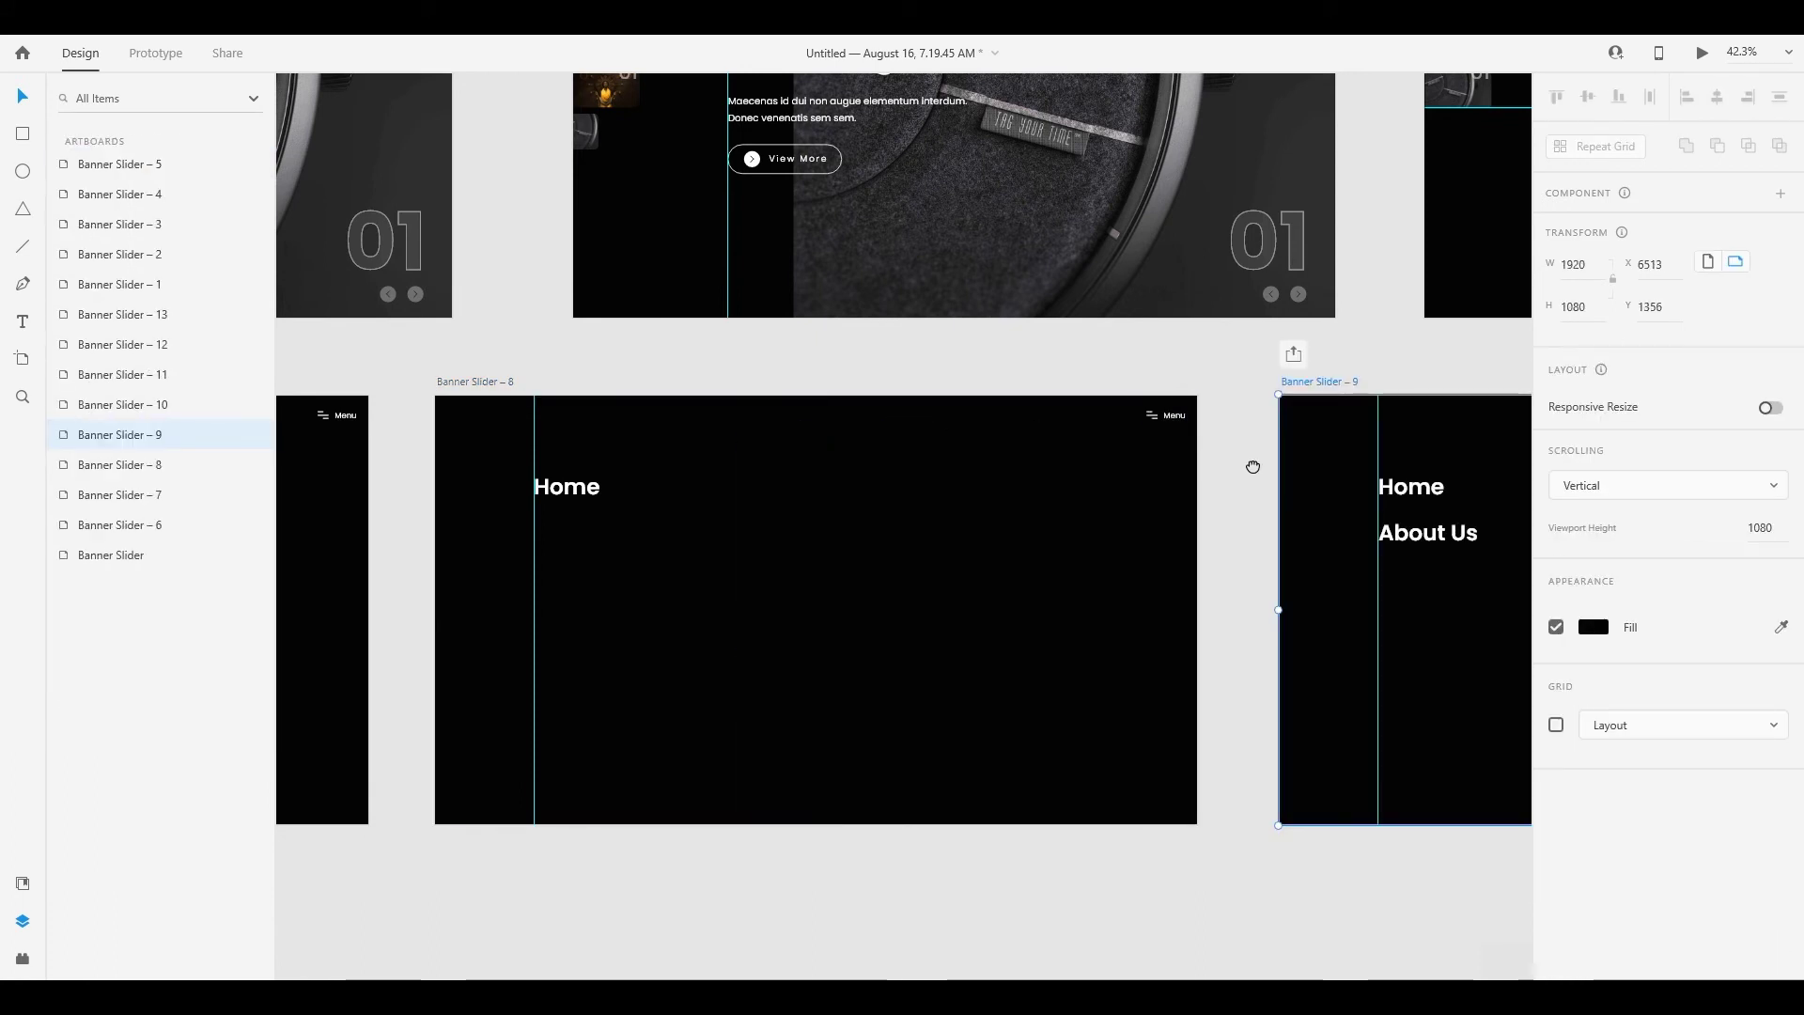
left_click_drag(1252, 466, 539, 467)
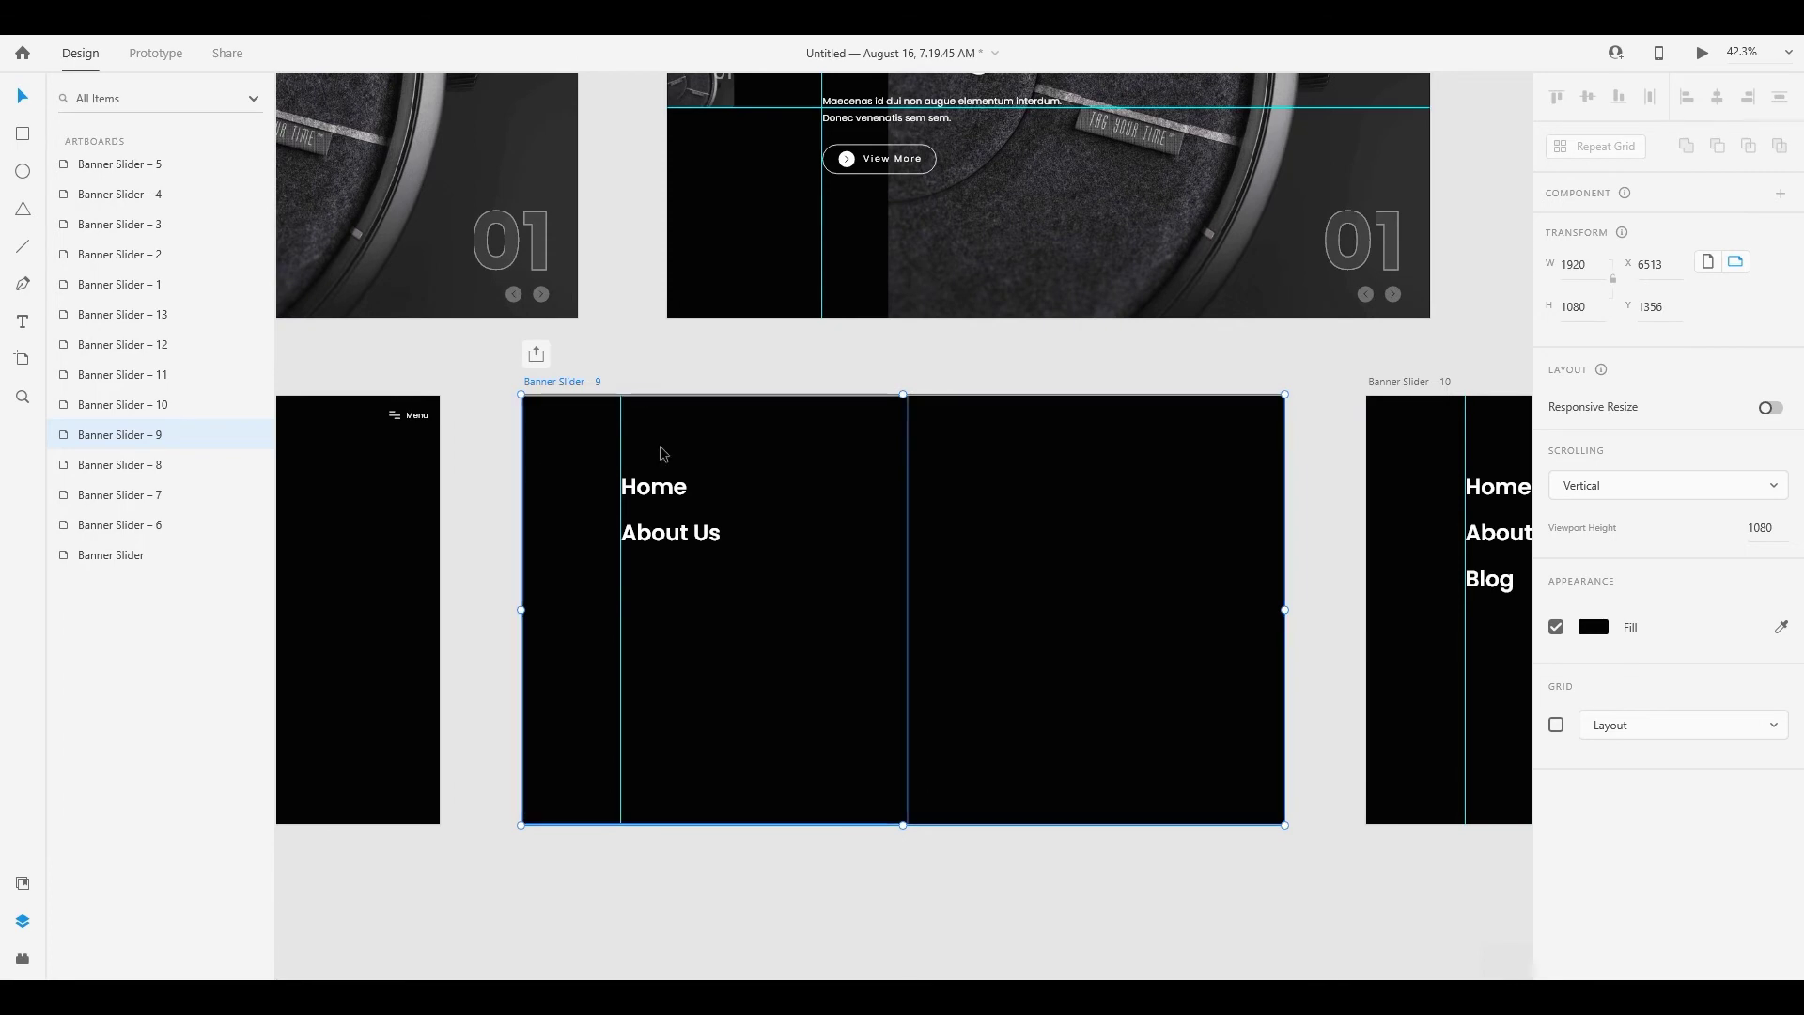
key("ctrl+v")
left_click_drag(1442, 423, 728, 442)
left_click(719, 402)
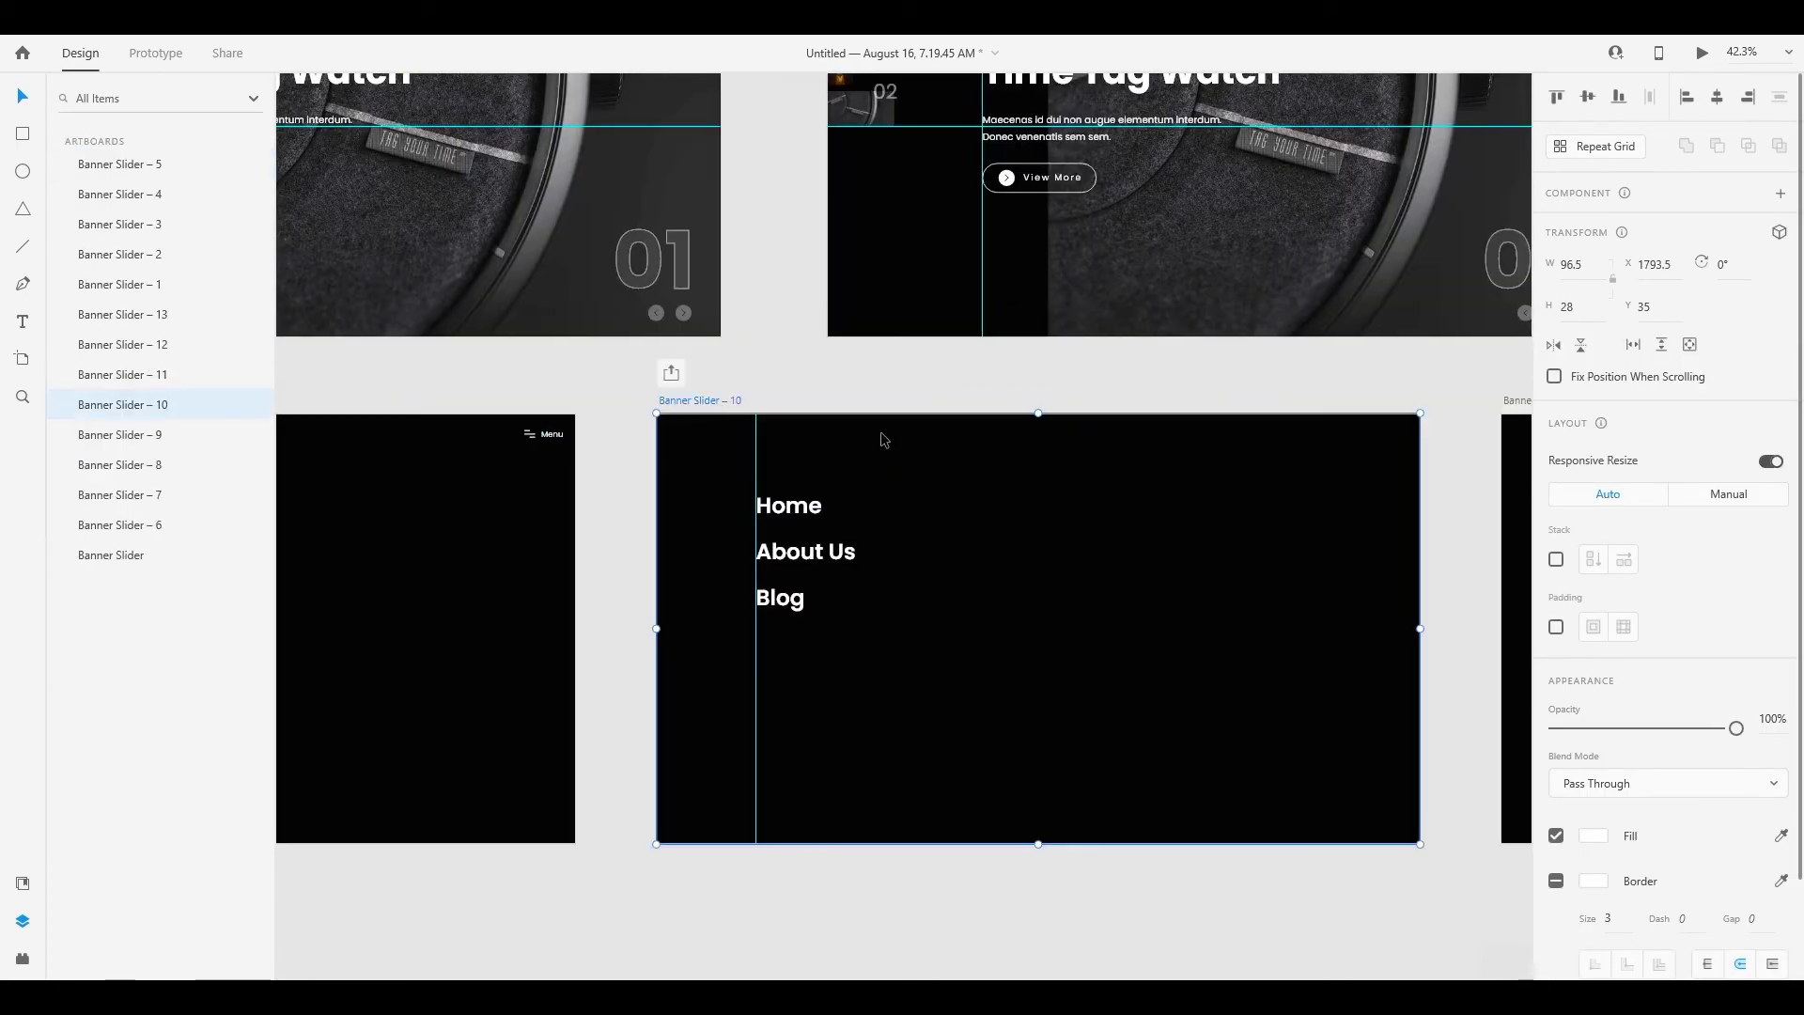
key("ctrl+v")
Paste the copied Menu group onto the Banner Slider – 11, Banner Slider – 12 and Banner Slider – 13 artboards
left_click(1413, 500)
left_click_drag(1422, 501, 661, 506)
left_click(749, 405)
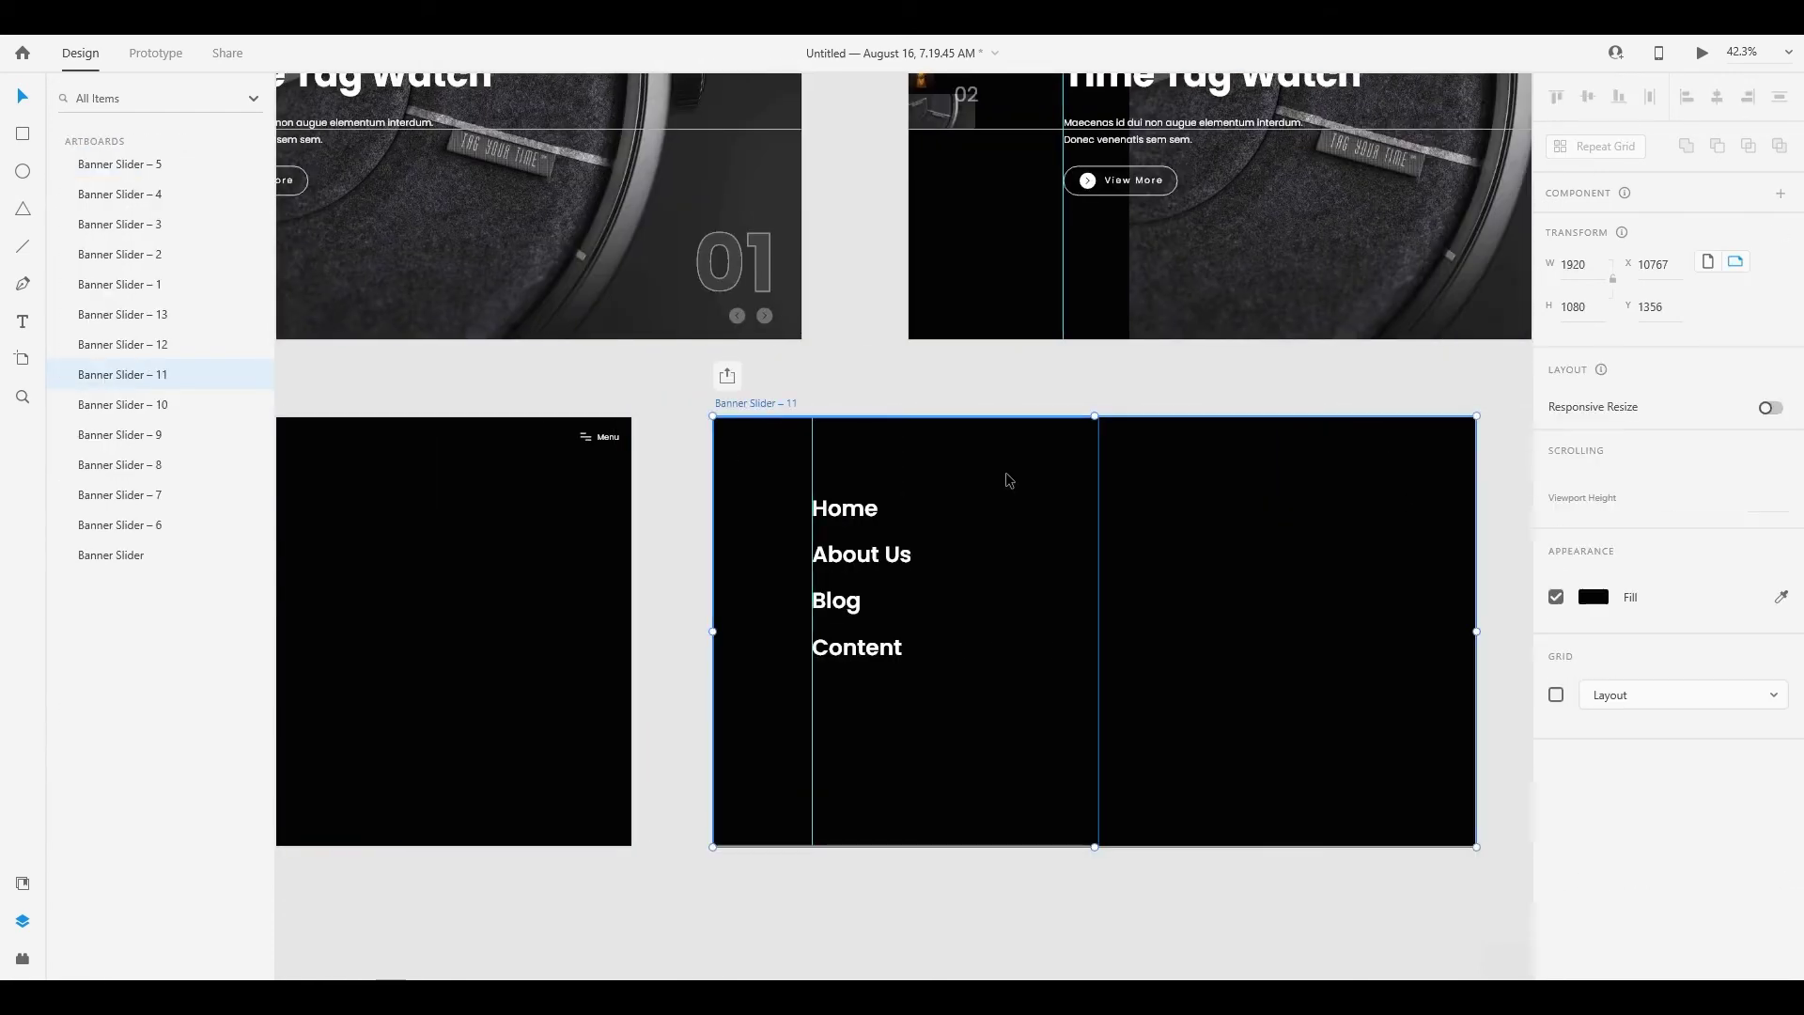
key("ctrl+v")
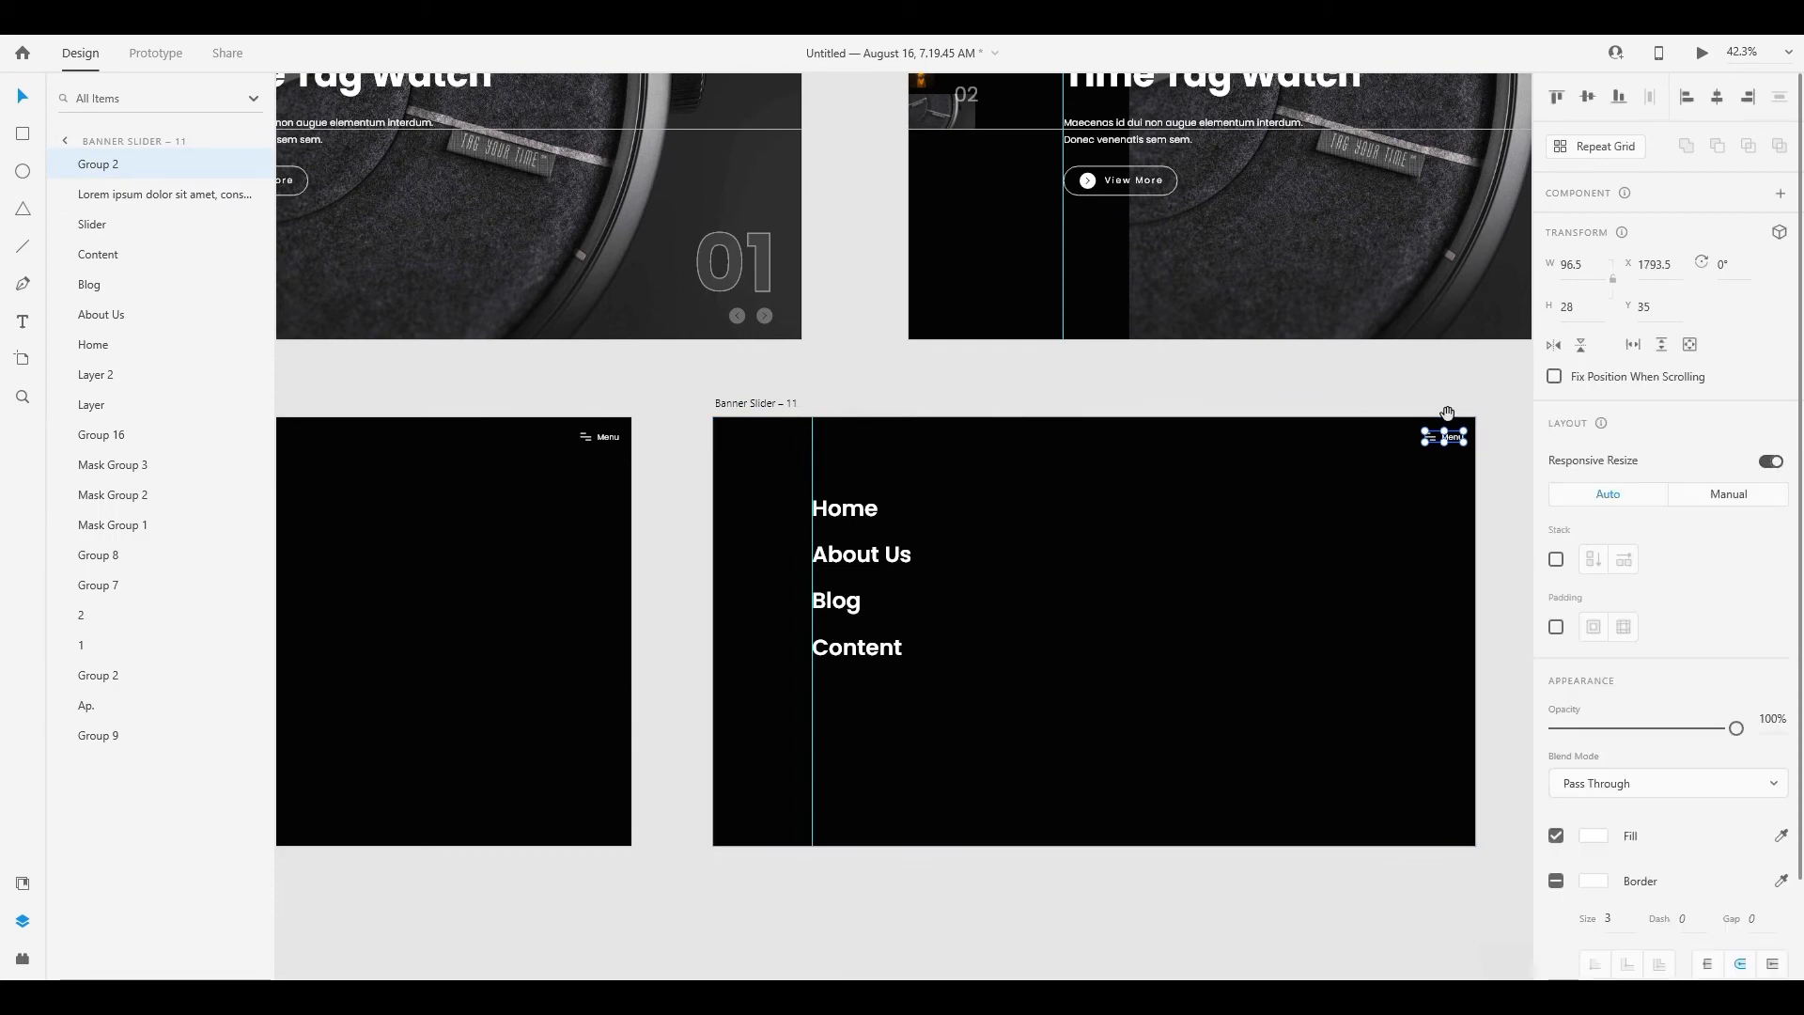
scroll(1264, 501, "right", 10)
left_click(648, 440)
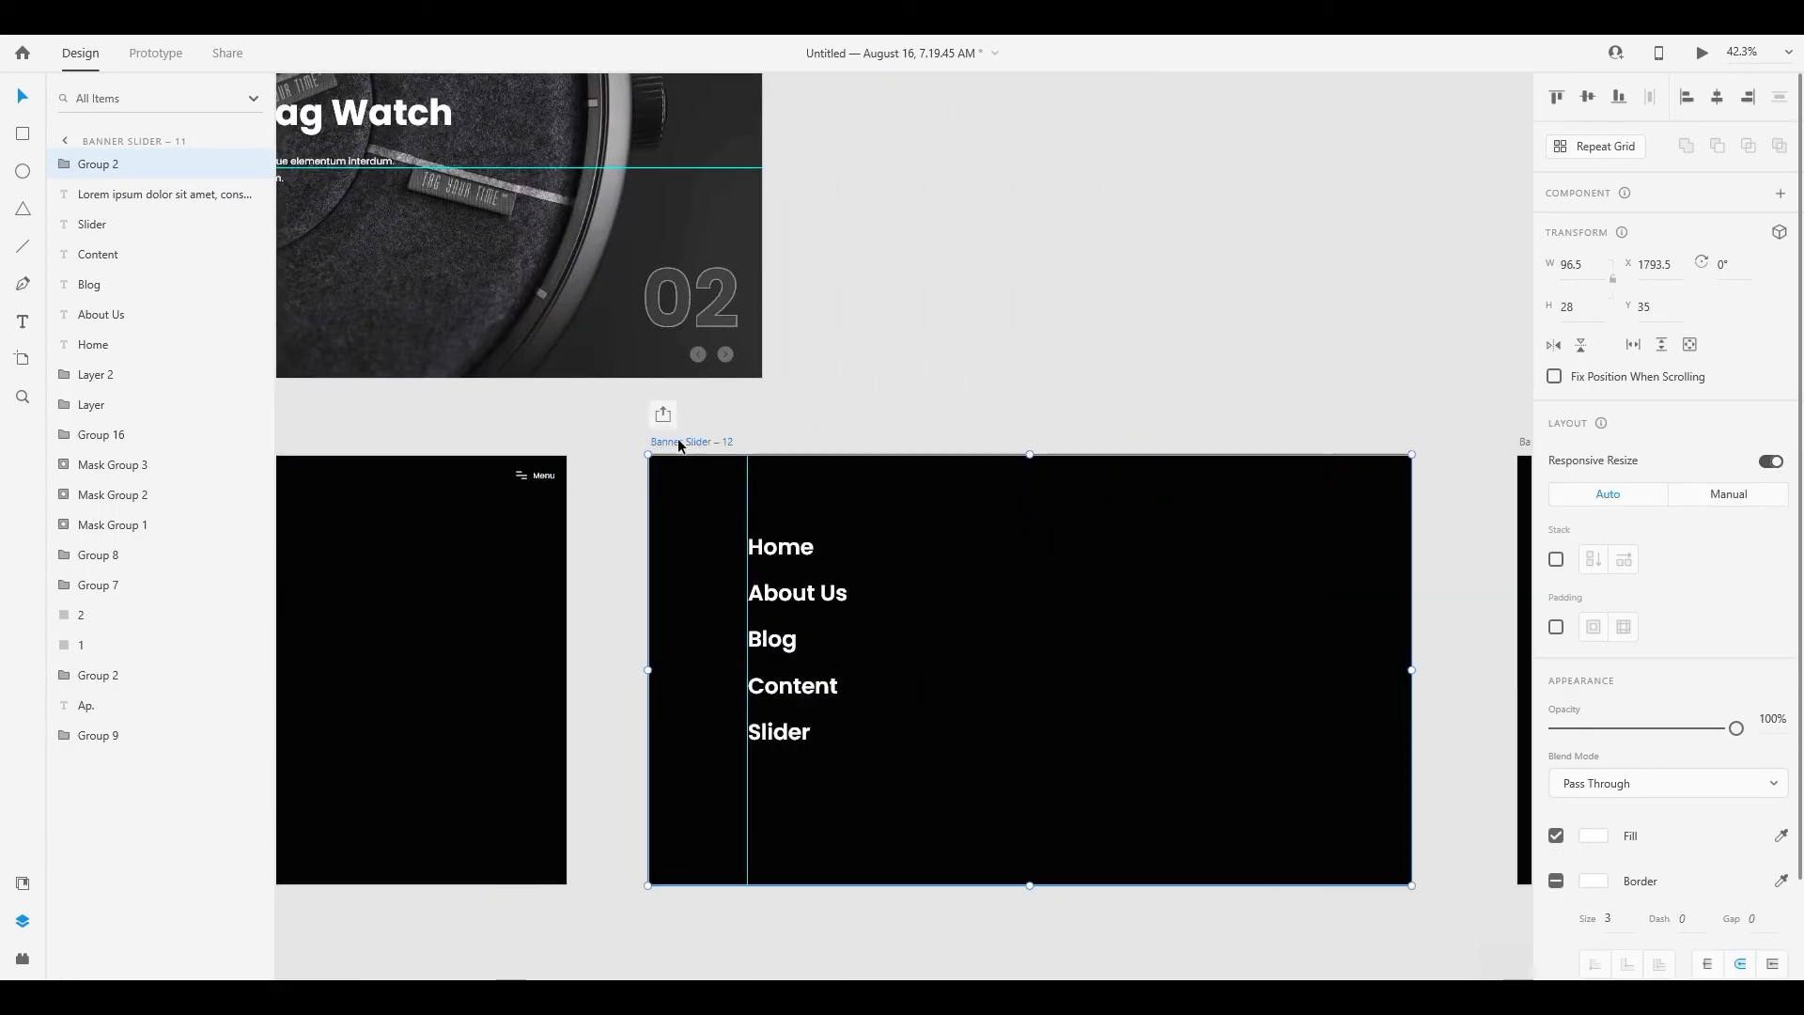
key("ctrl+v")
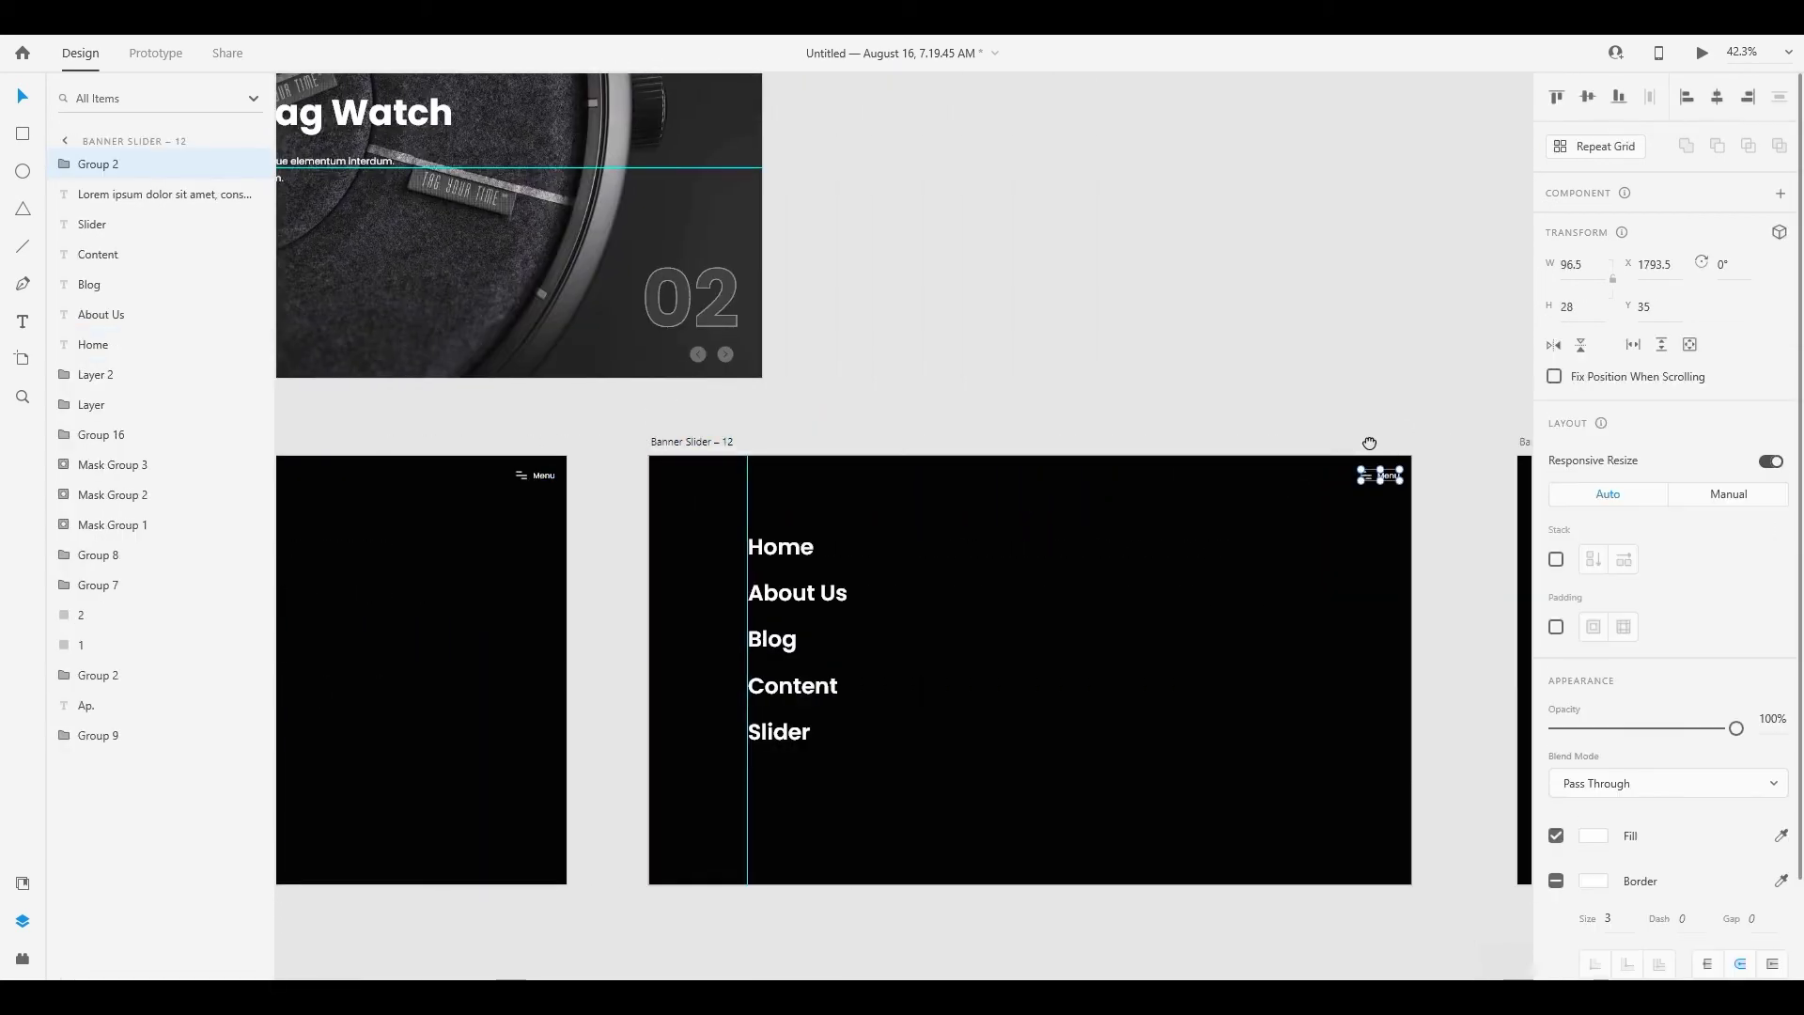
scroll(550, 403, "right", 11)
left_click(563, 425)
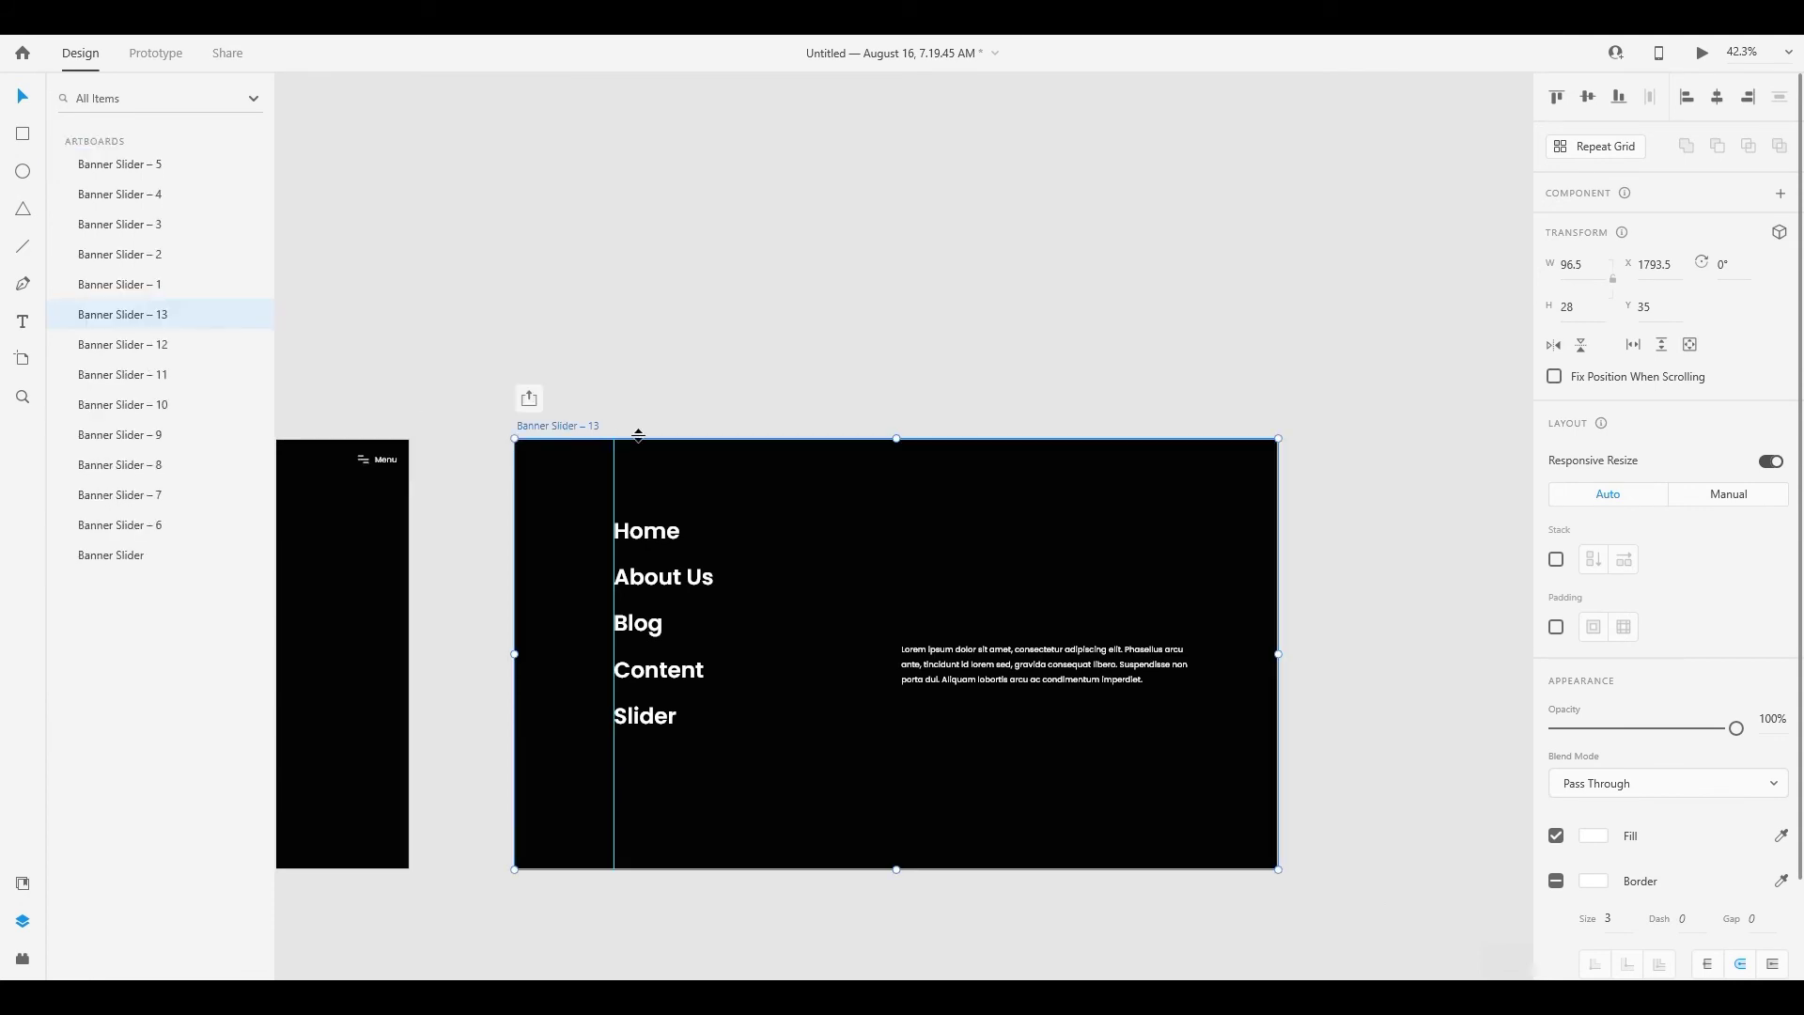
key("ctrl+v")
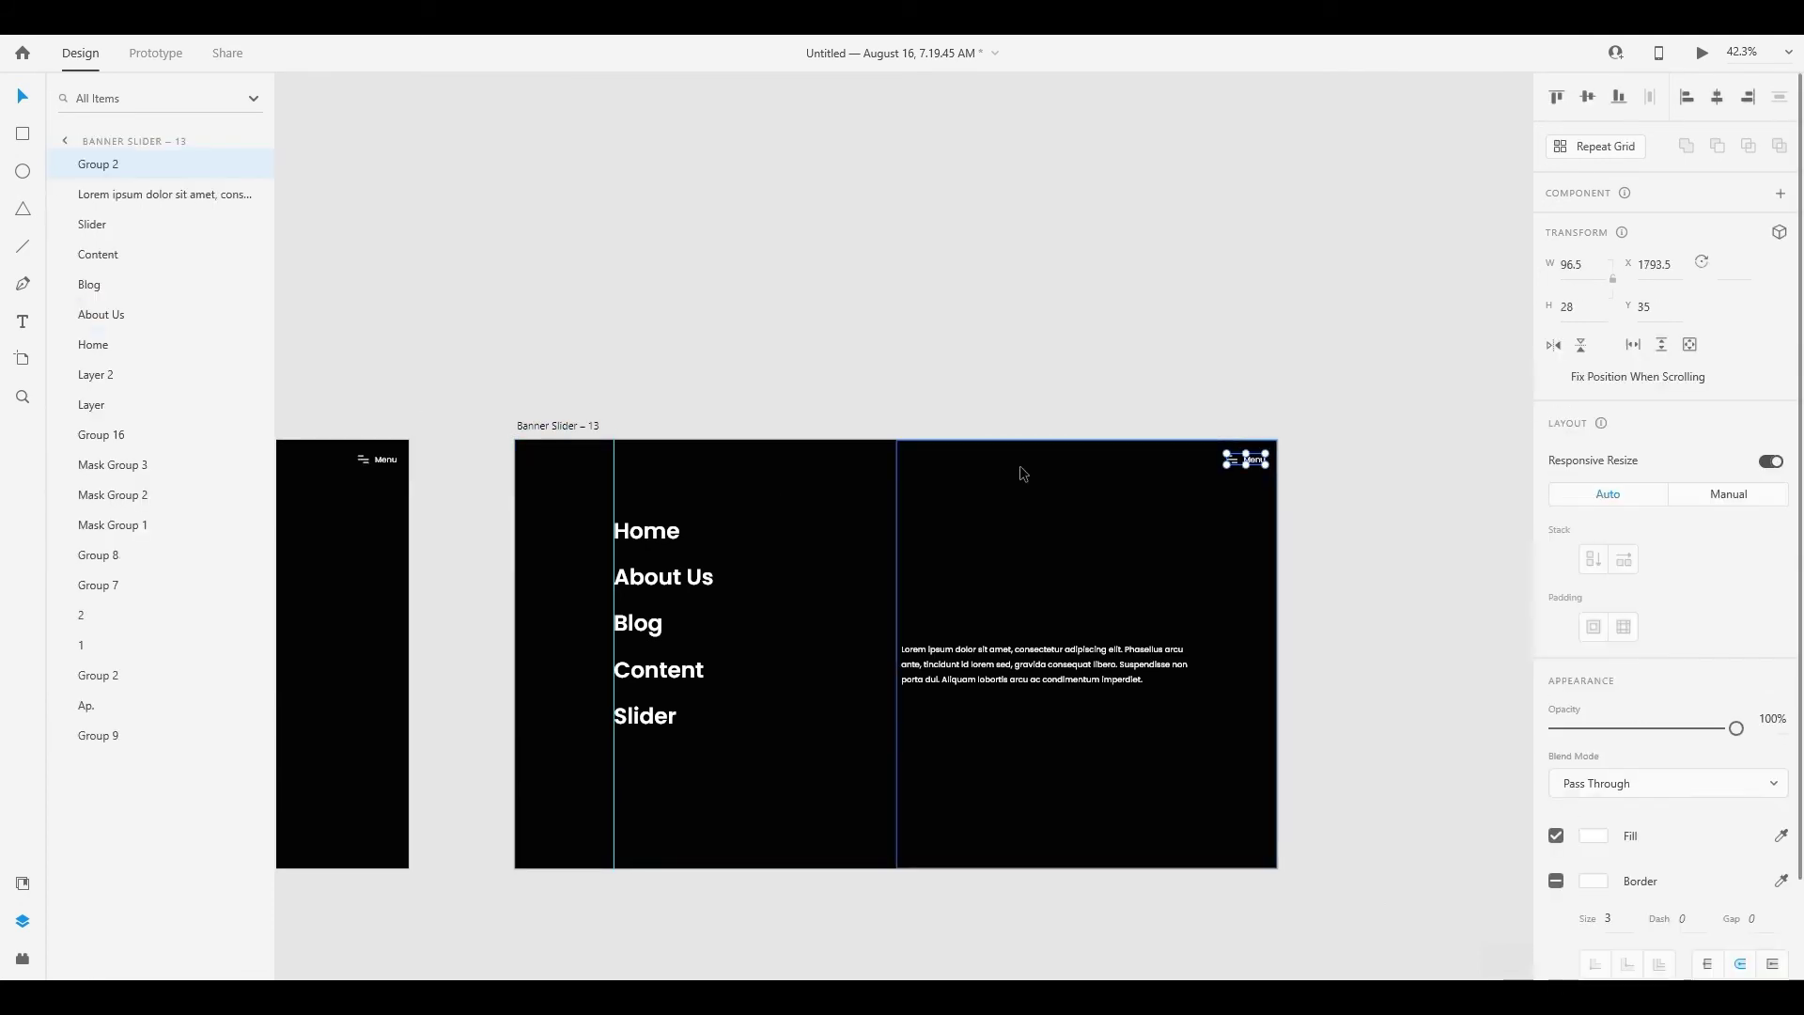
Link the Menu group on Banner Slider – 13 back to Banner Slider with a Tap-triggered Auto-Animate, Ease In-Out, lasting 2 s
scroll(1018, 470, "down", 5)
left_click(155, 54)
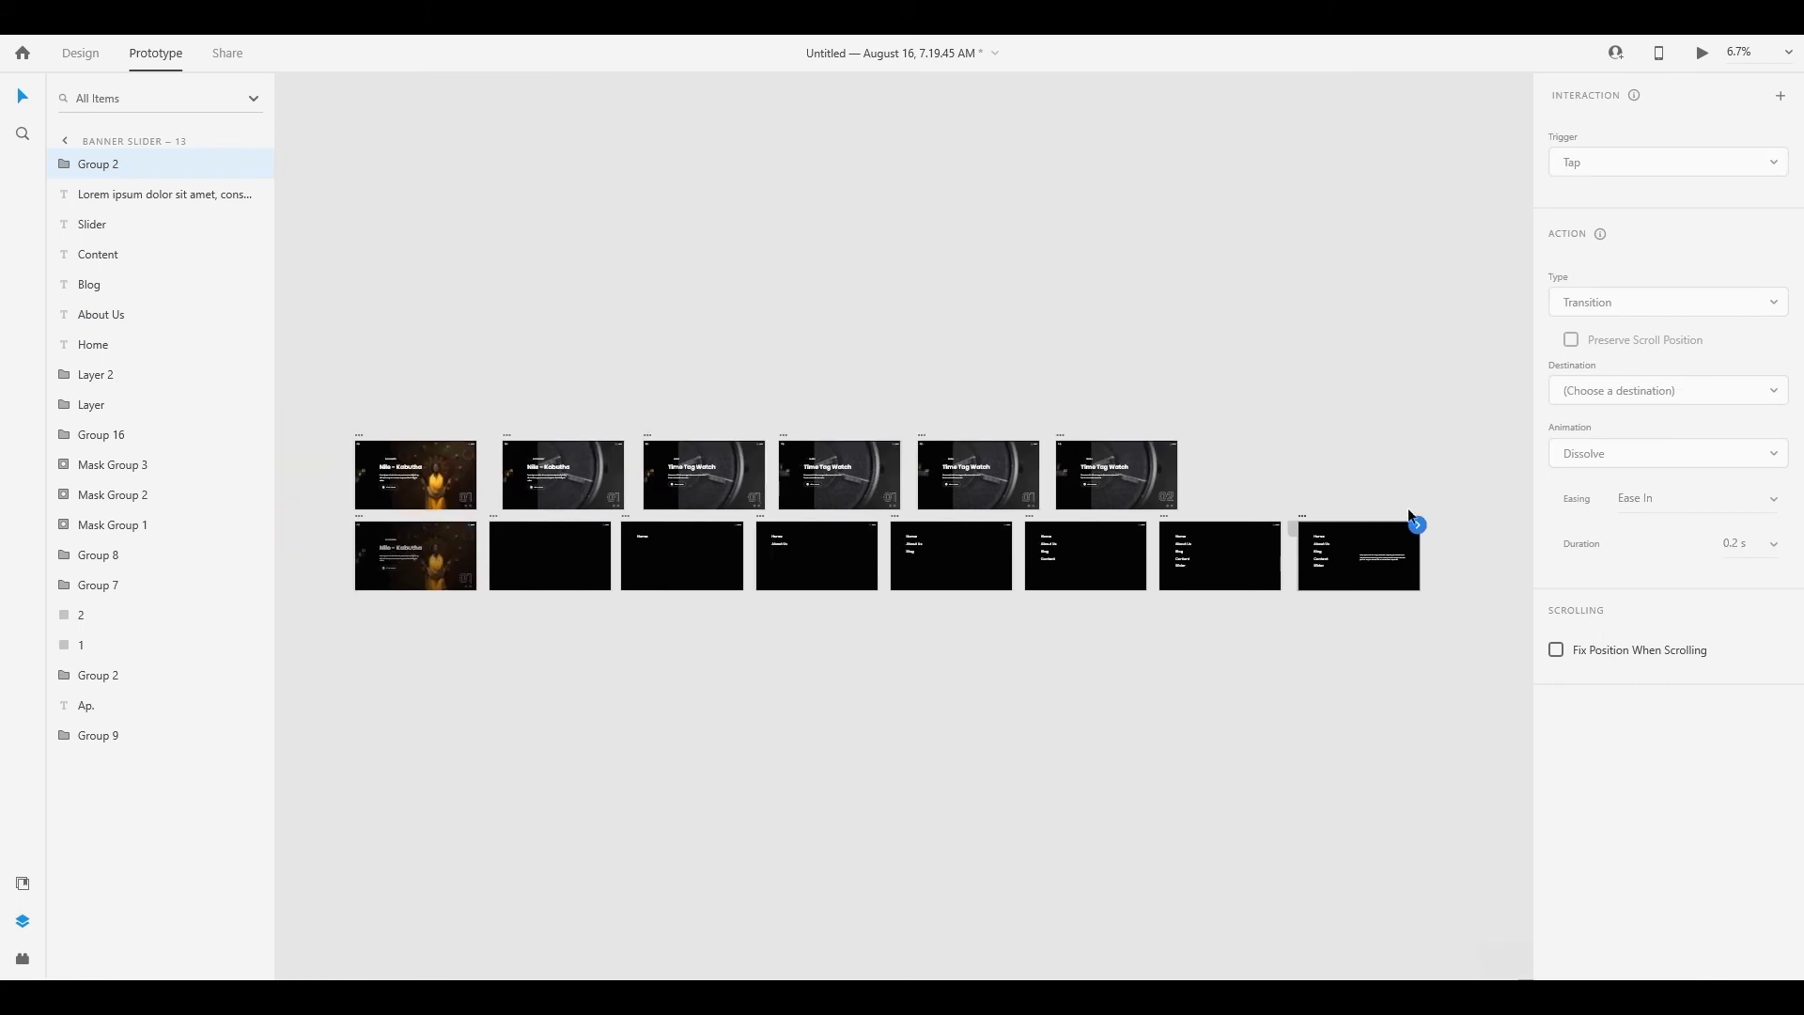
scroll(1410, 515, "up", 3)
left_click_drag(1419, 534, 496, 429)
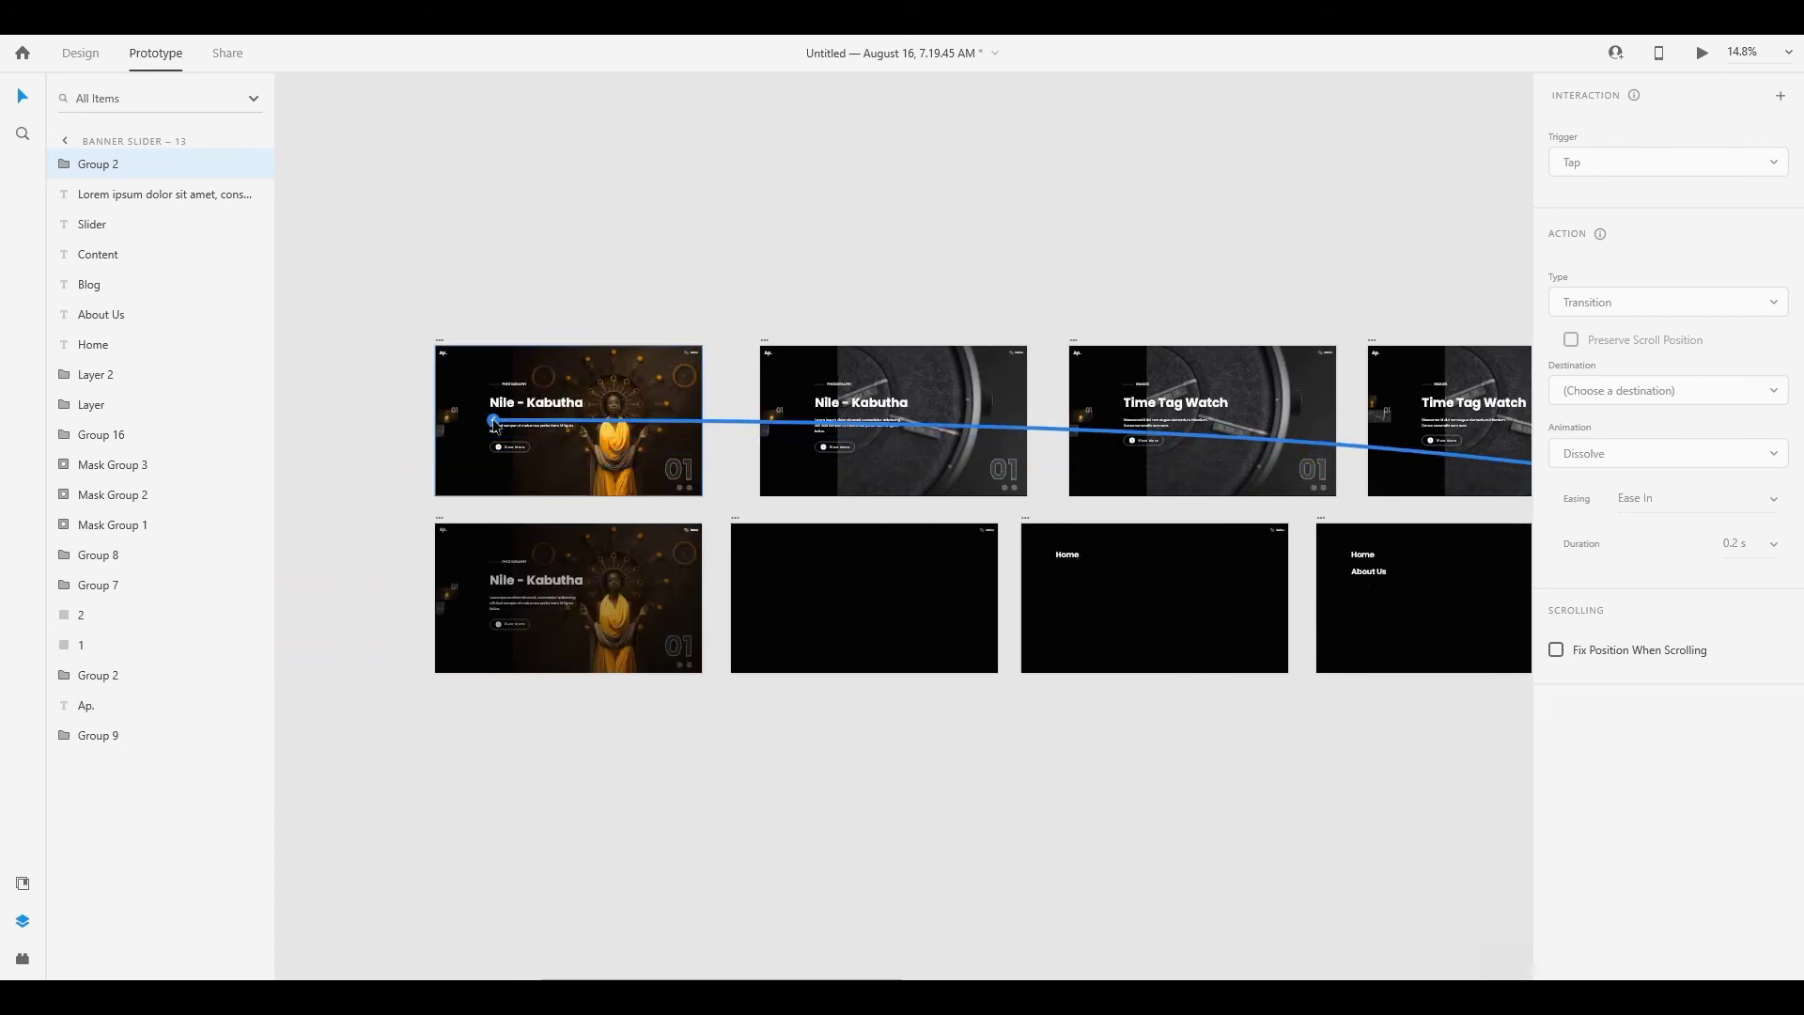
left_click(1773, 455)
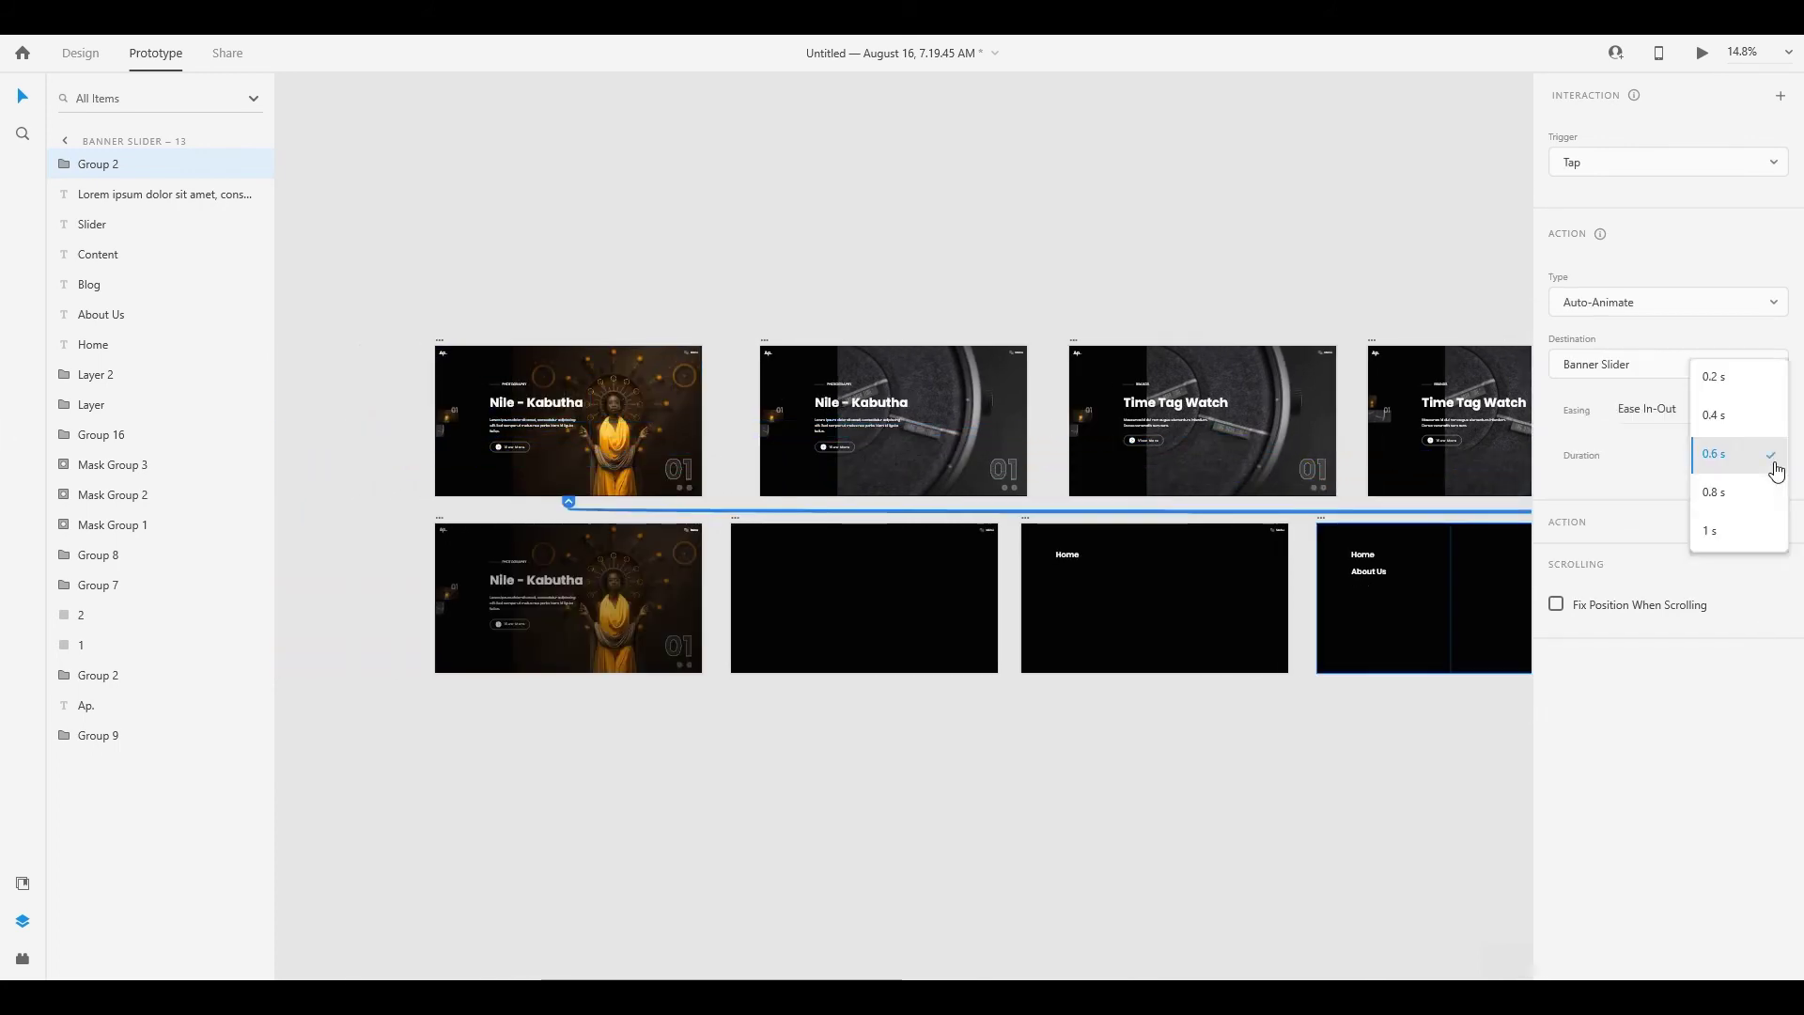
left_click(1742, 495)
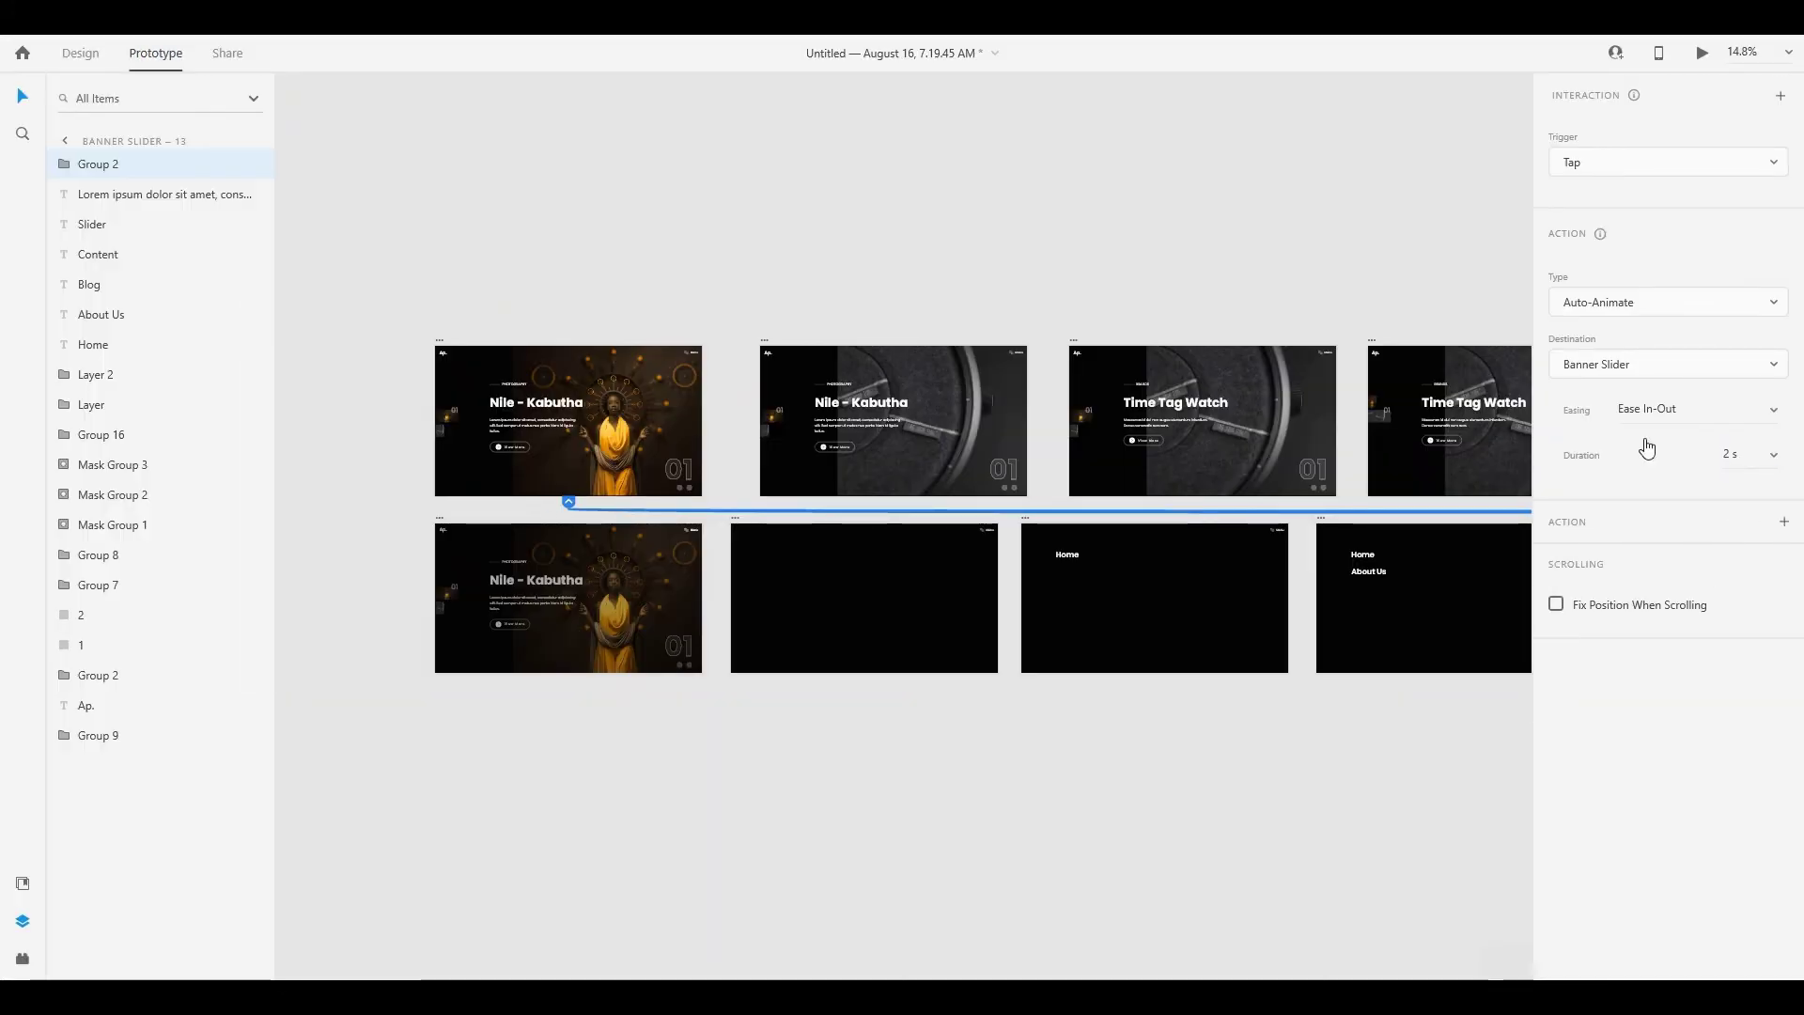
Preview the prototype starting from the Banner Slider artboard
left_click(440, 342)
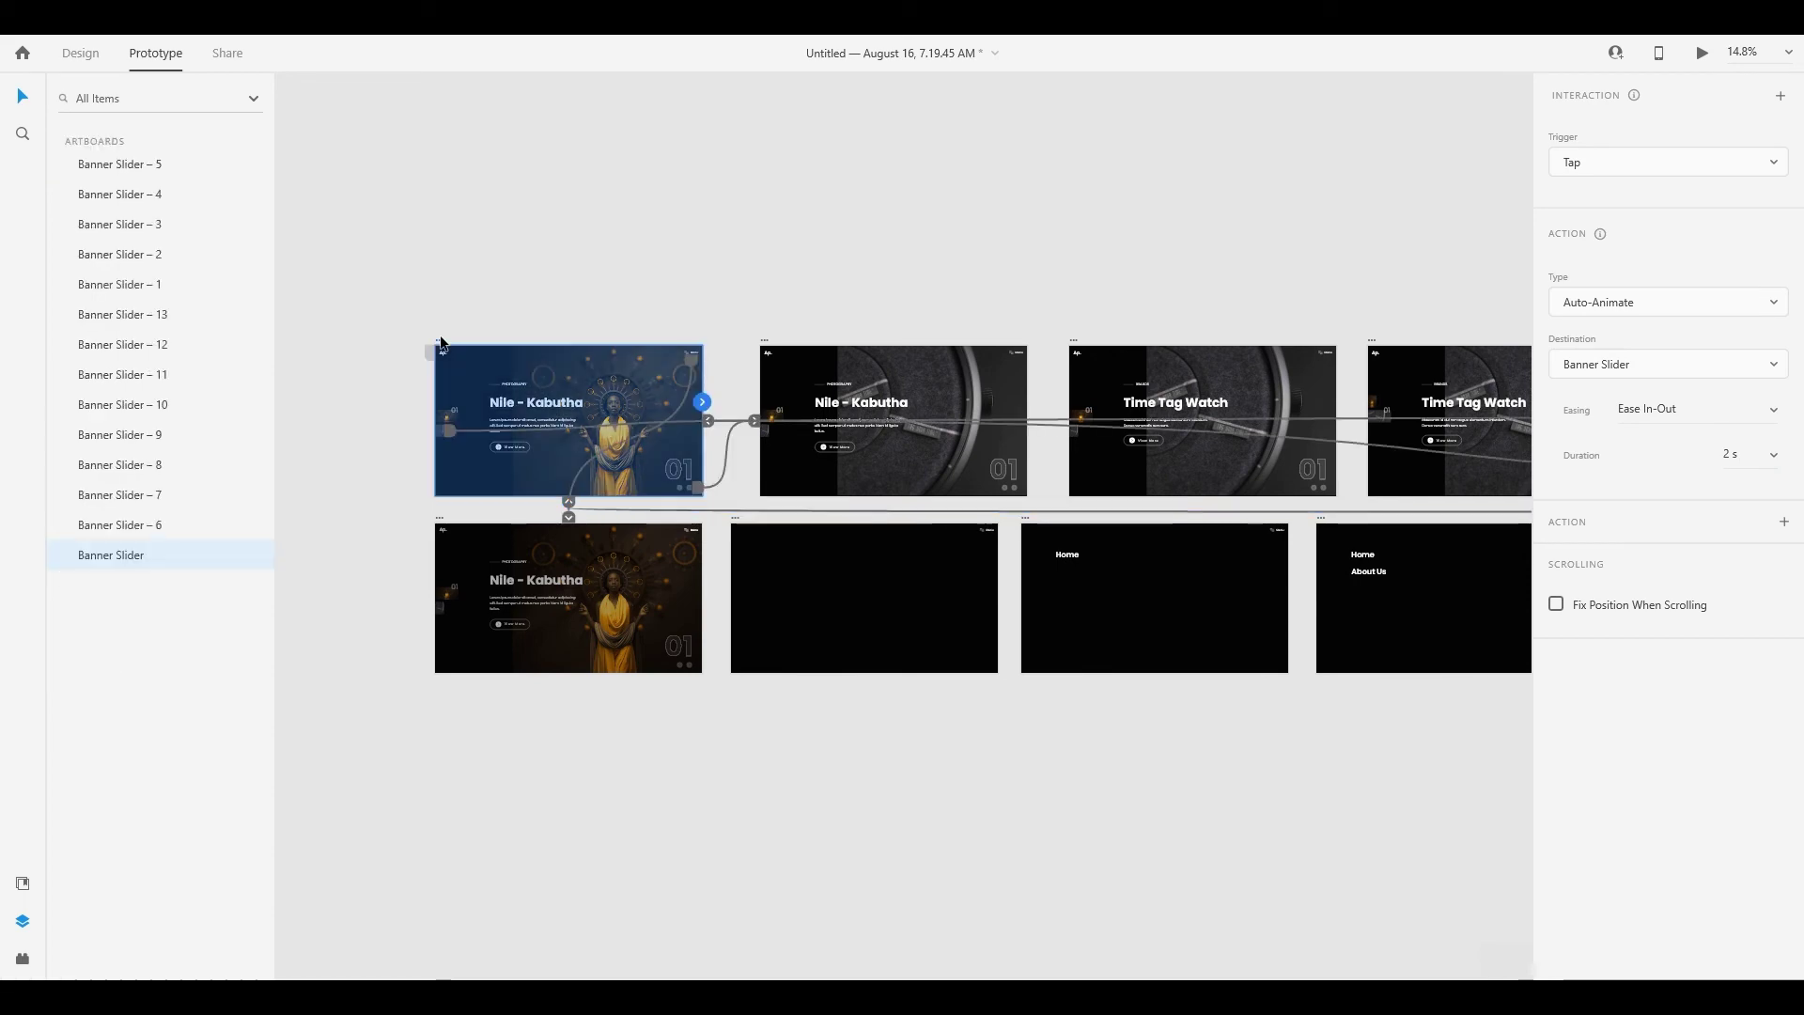
key("ctrl+Return")
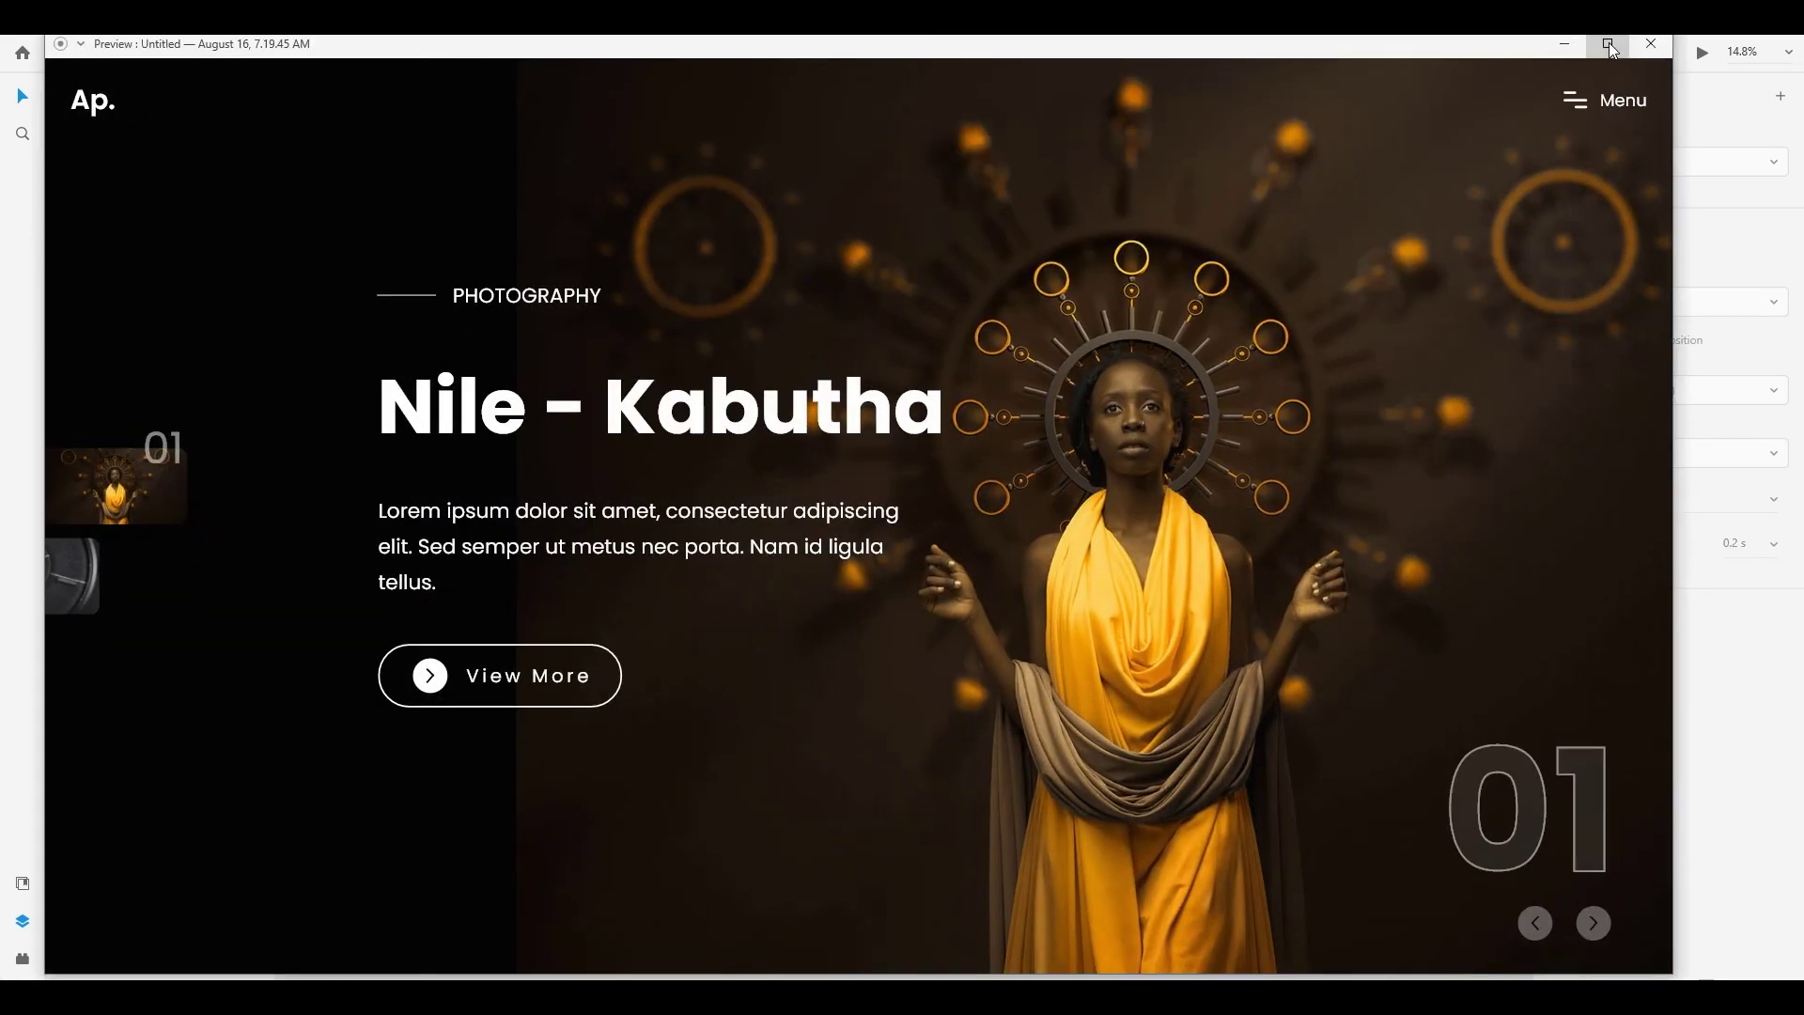
left_click(1609, 47)
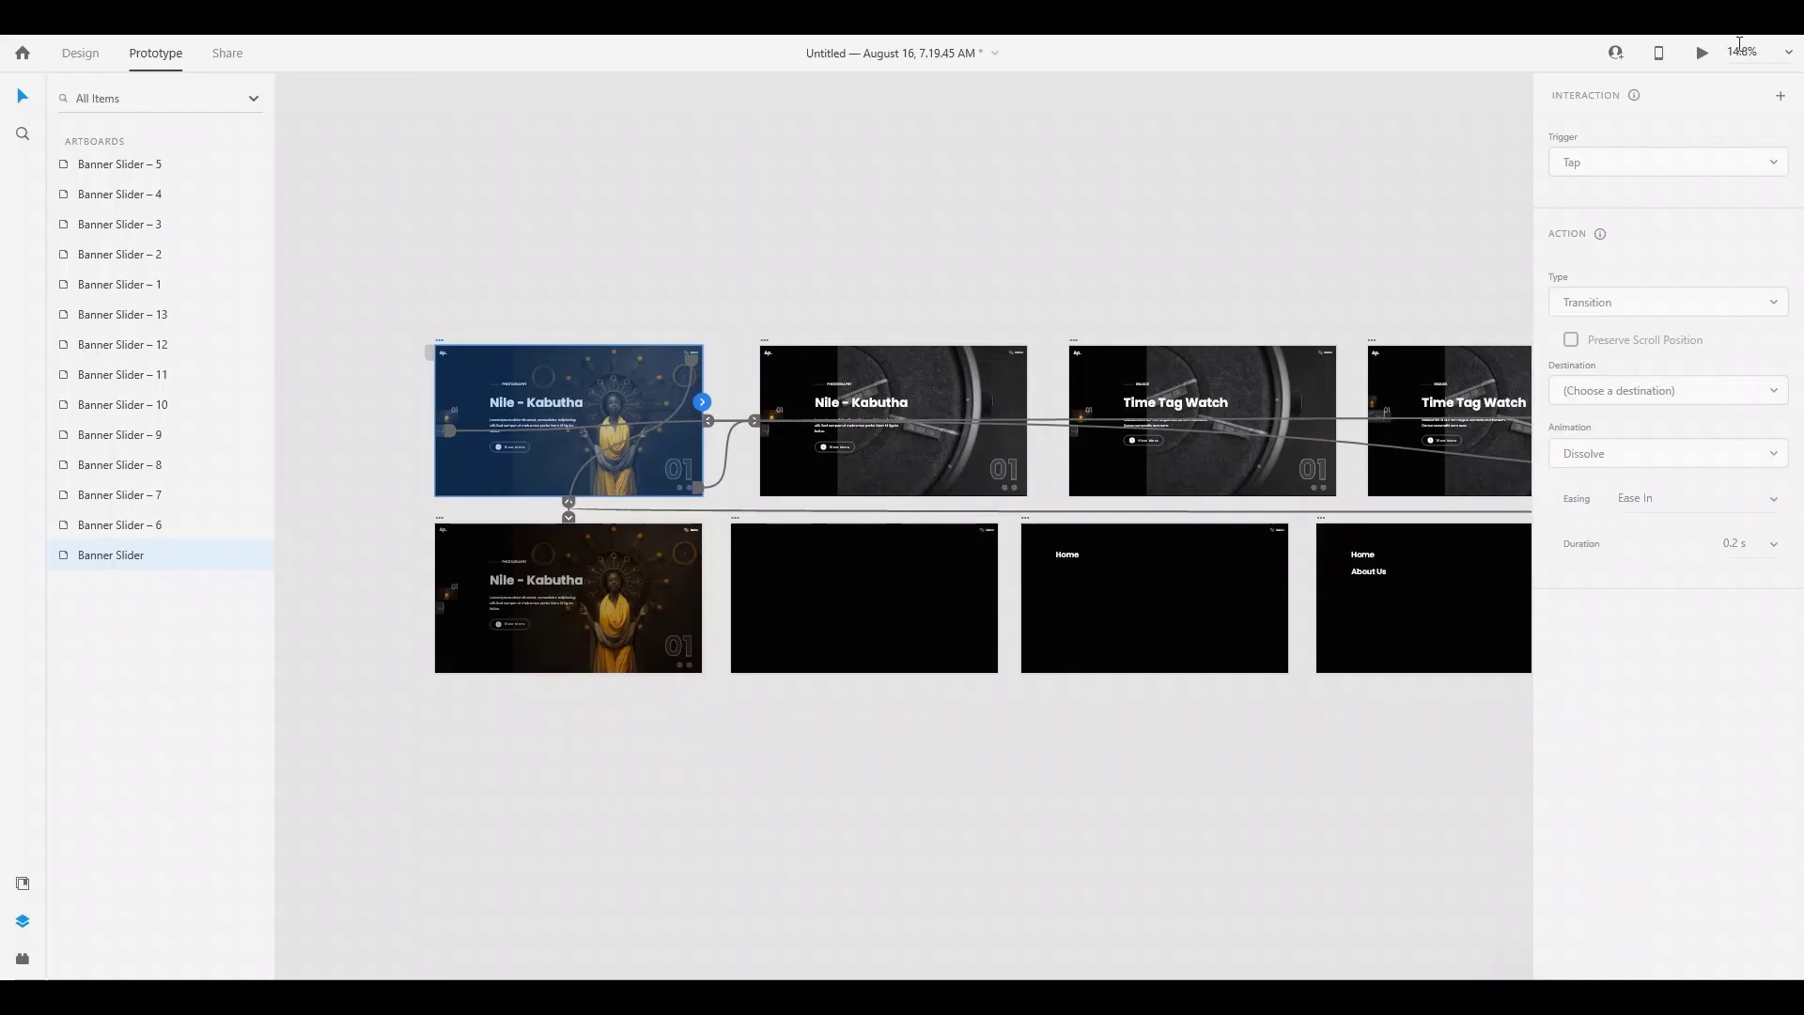
Inspect the interaction settings that link Banner Slider – 12 to Banner Slider – 13
left_click(111, 58)
scroll(1040, 250, "down", 5)
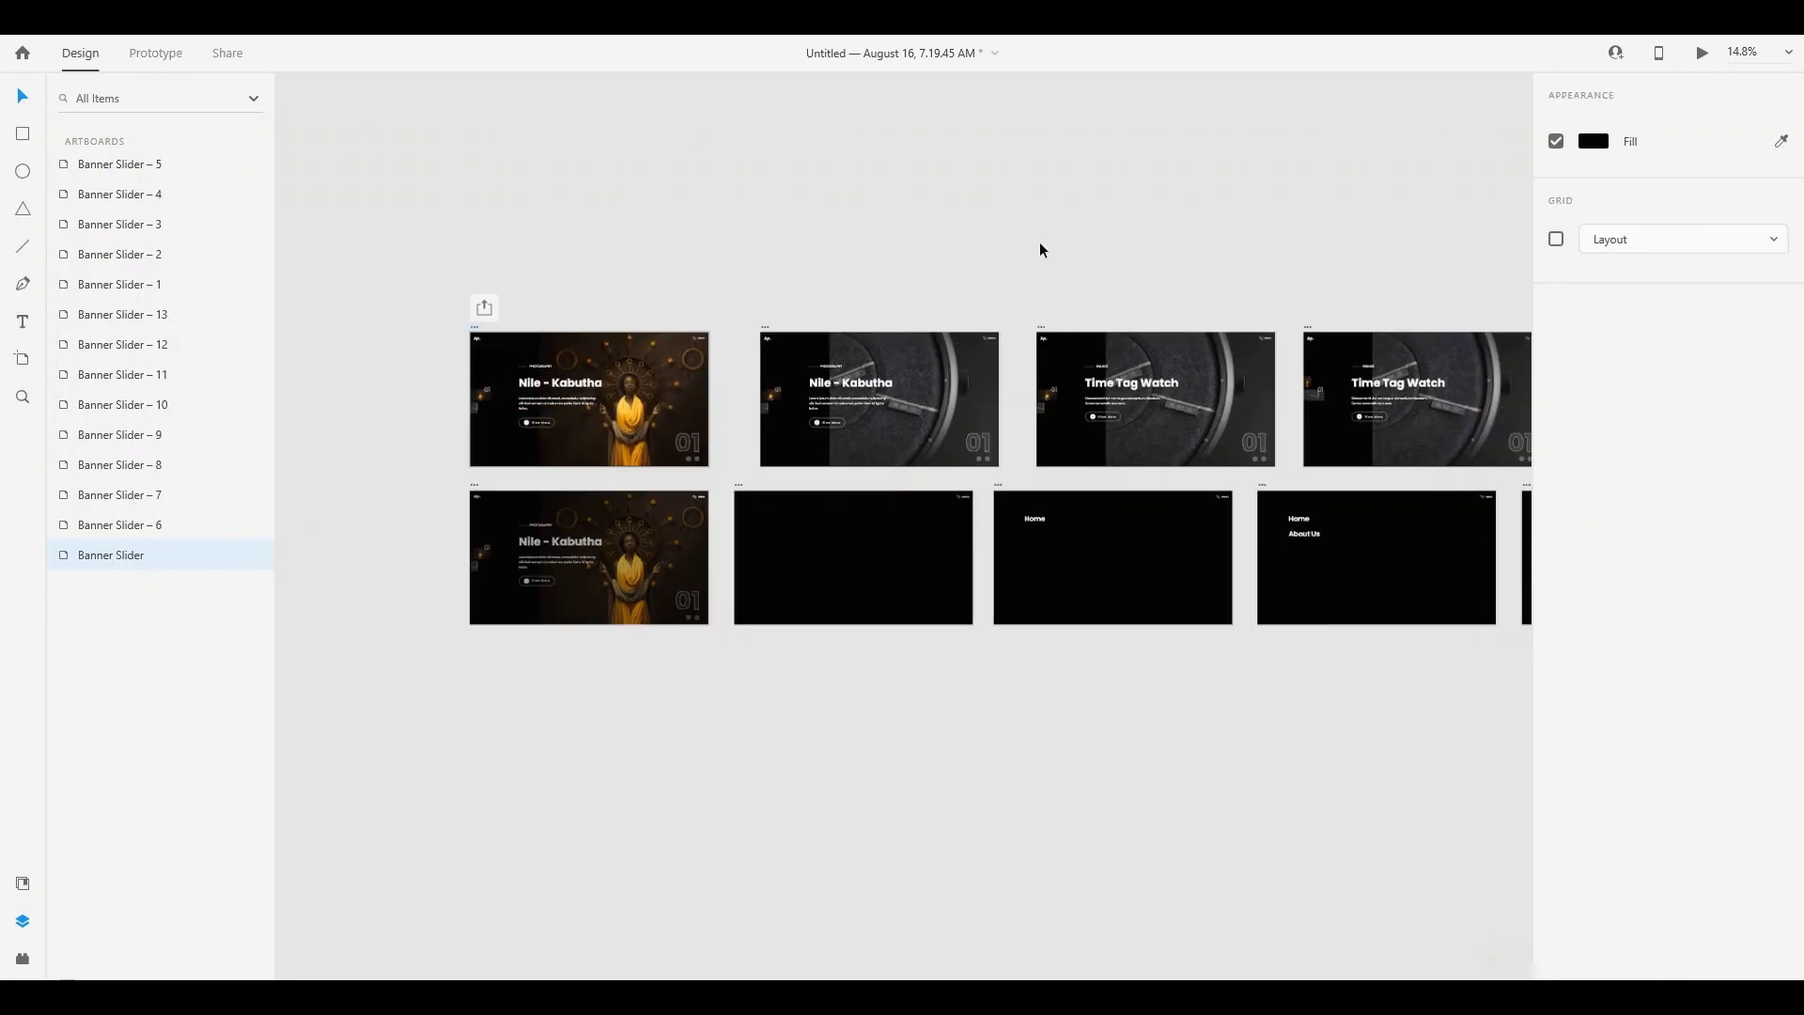
scroll(1168, 386, "right", 8)
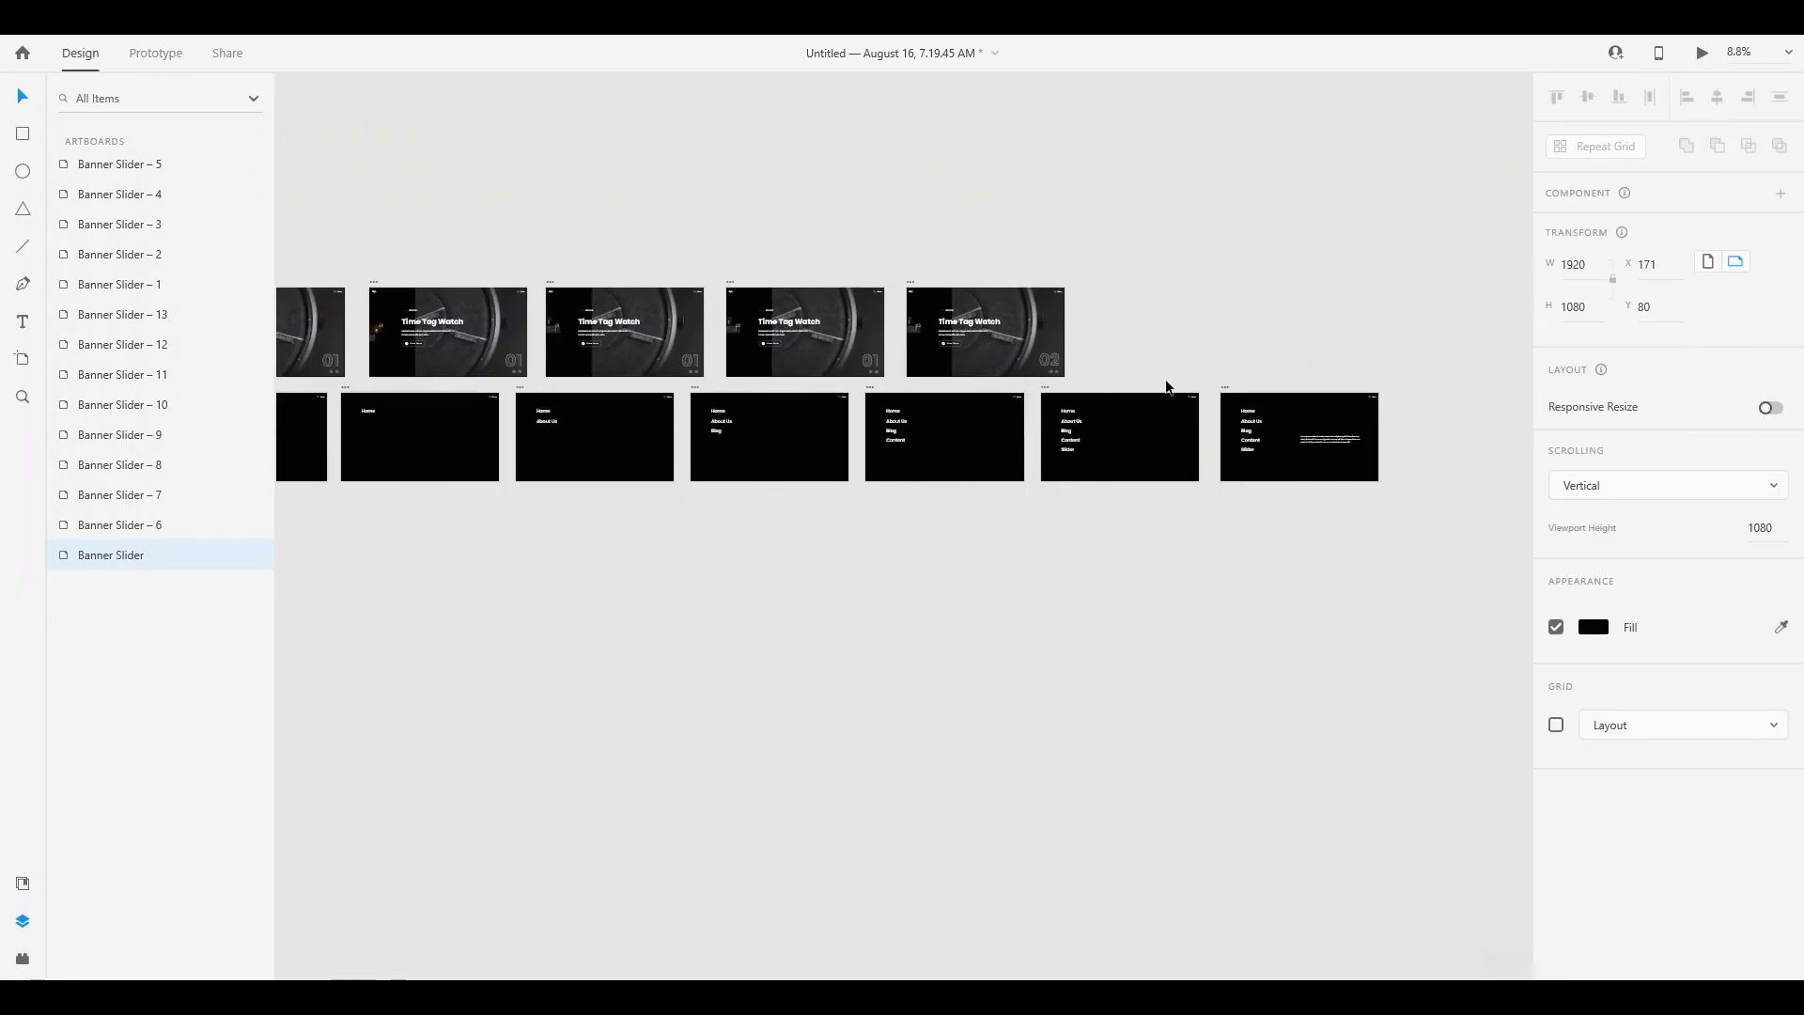
scroll(1131, 410, "up", 1)
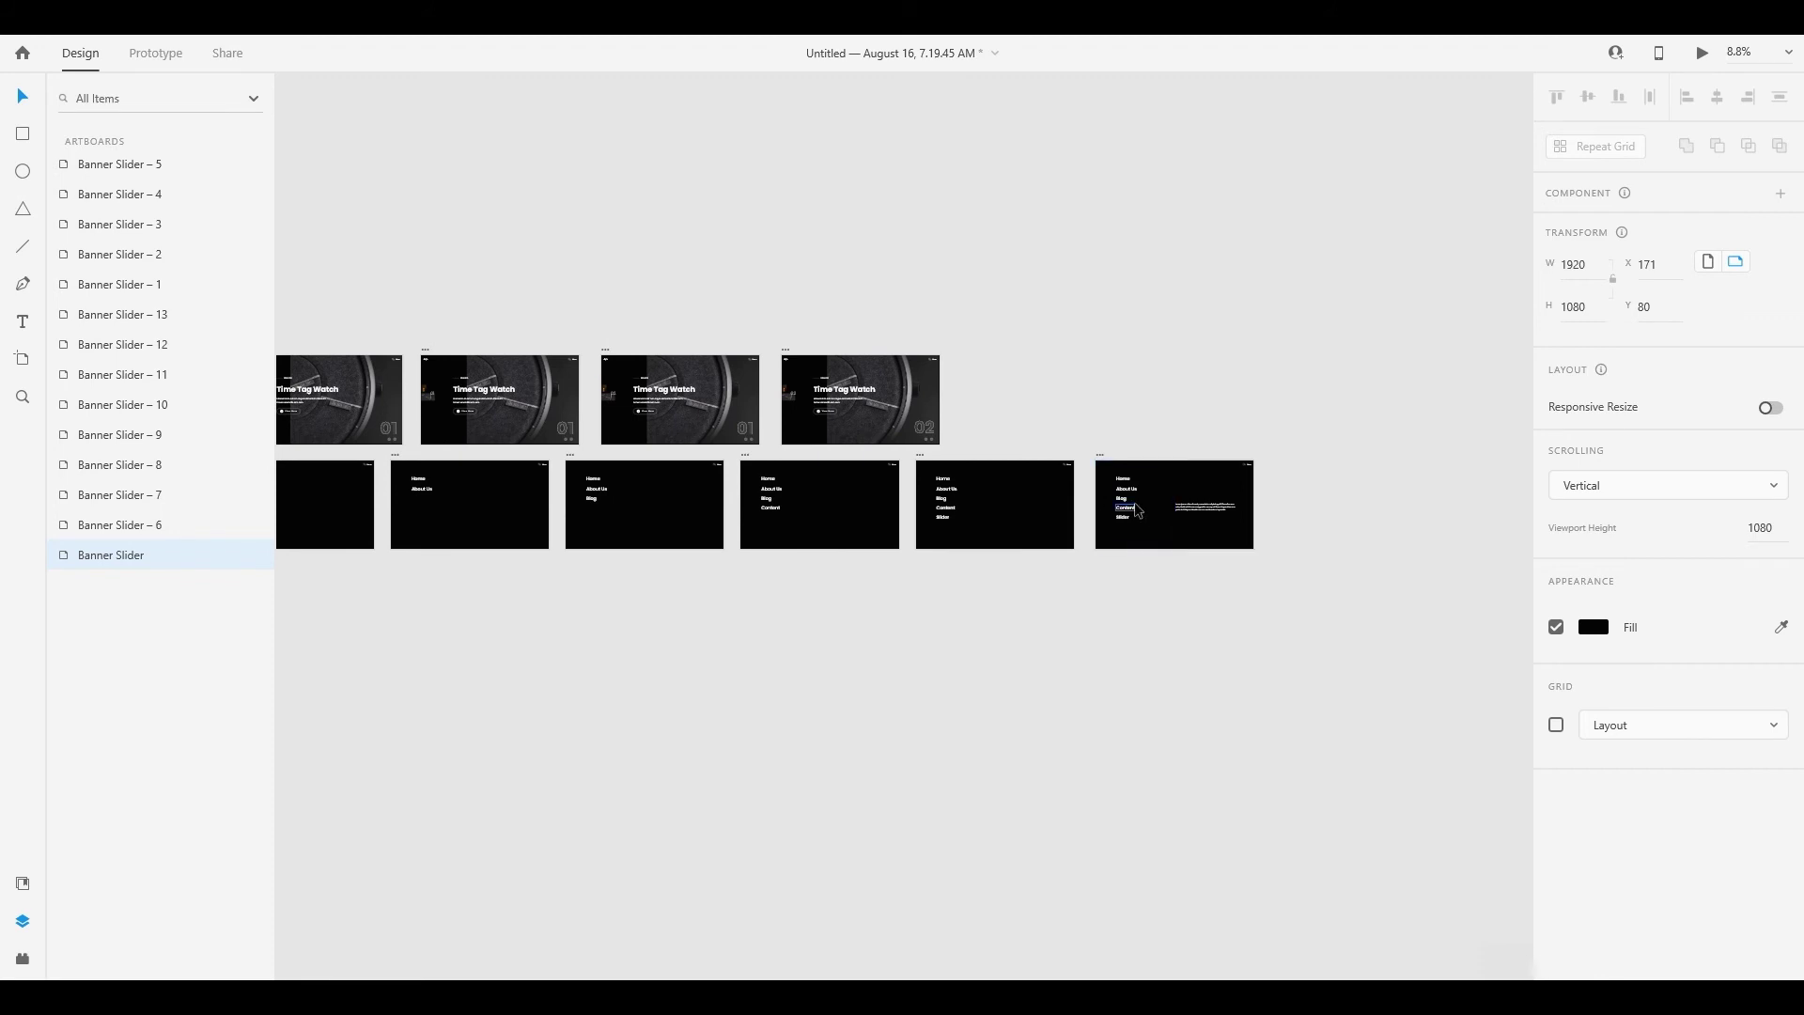
scroll(1135, 508, "up", 4)
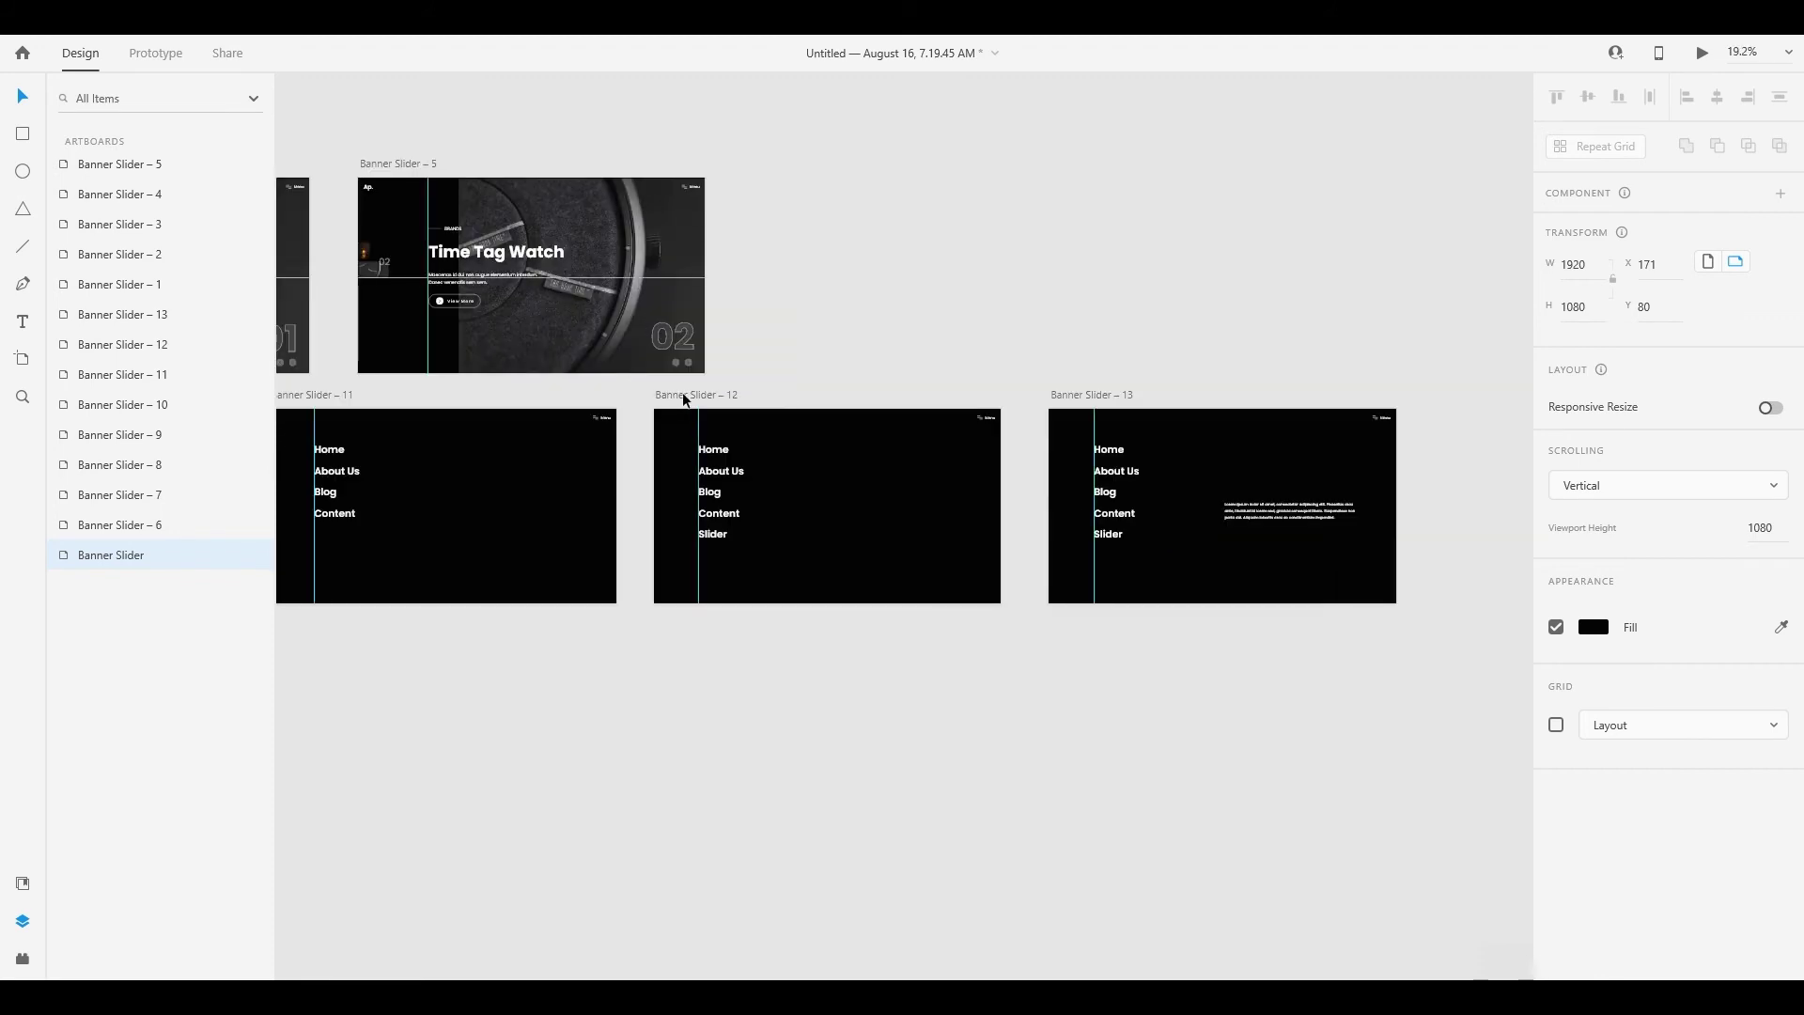
left_click(683, 399)
left_click(150, 54)
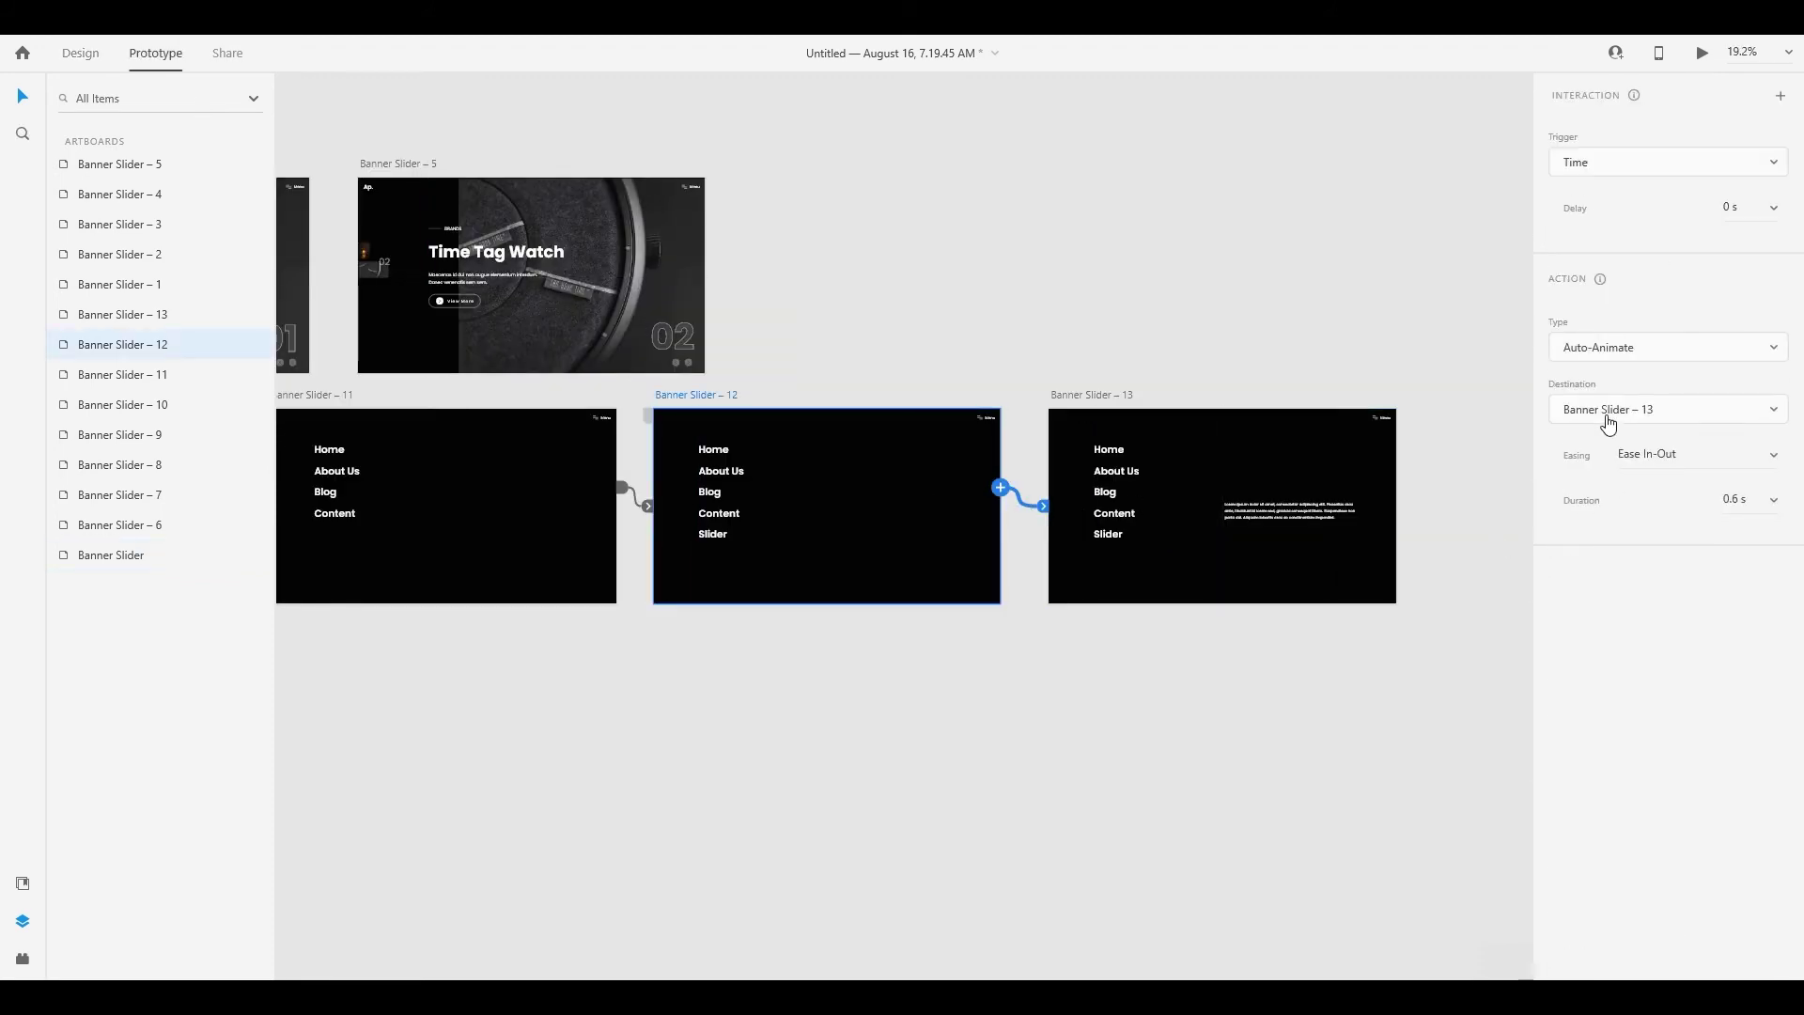
Delete the Lorem ipsum paragraph from the Banner Slider – 13 artboard
left_click(1295, 515)
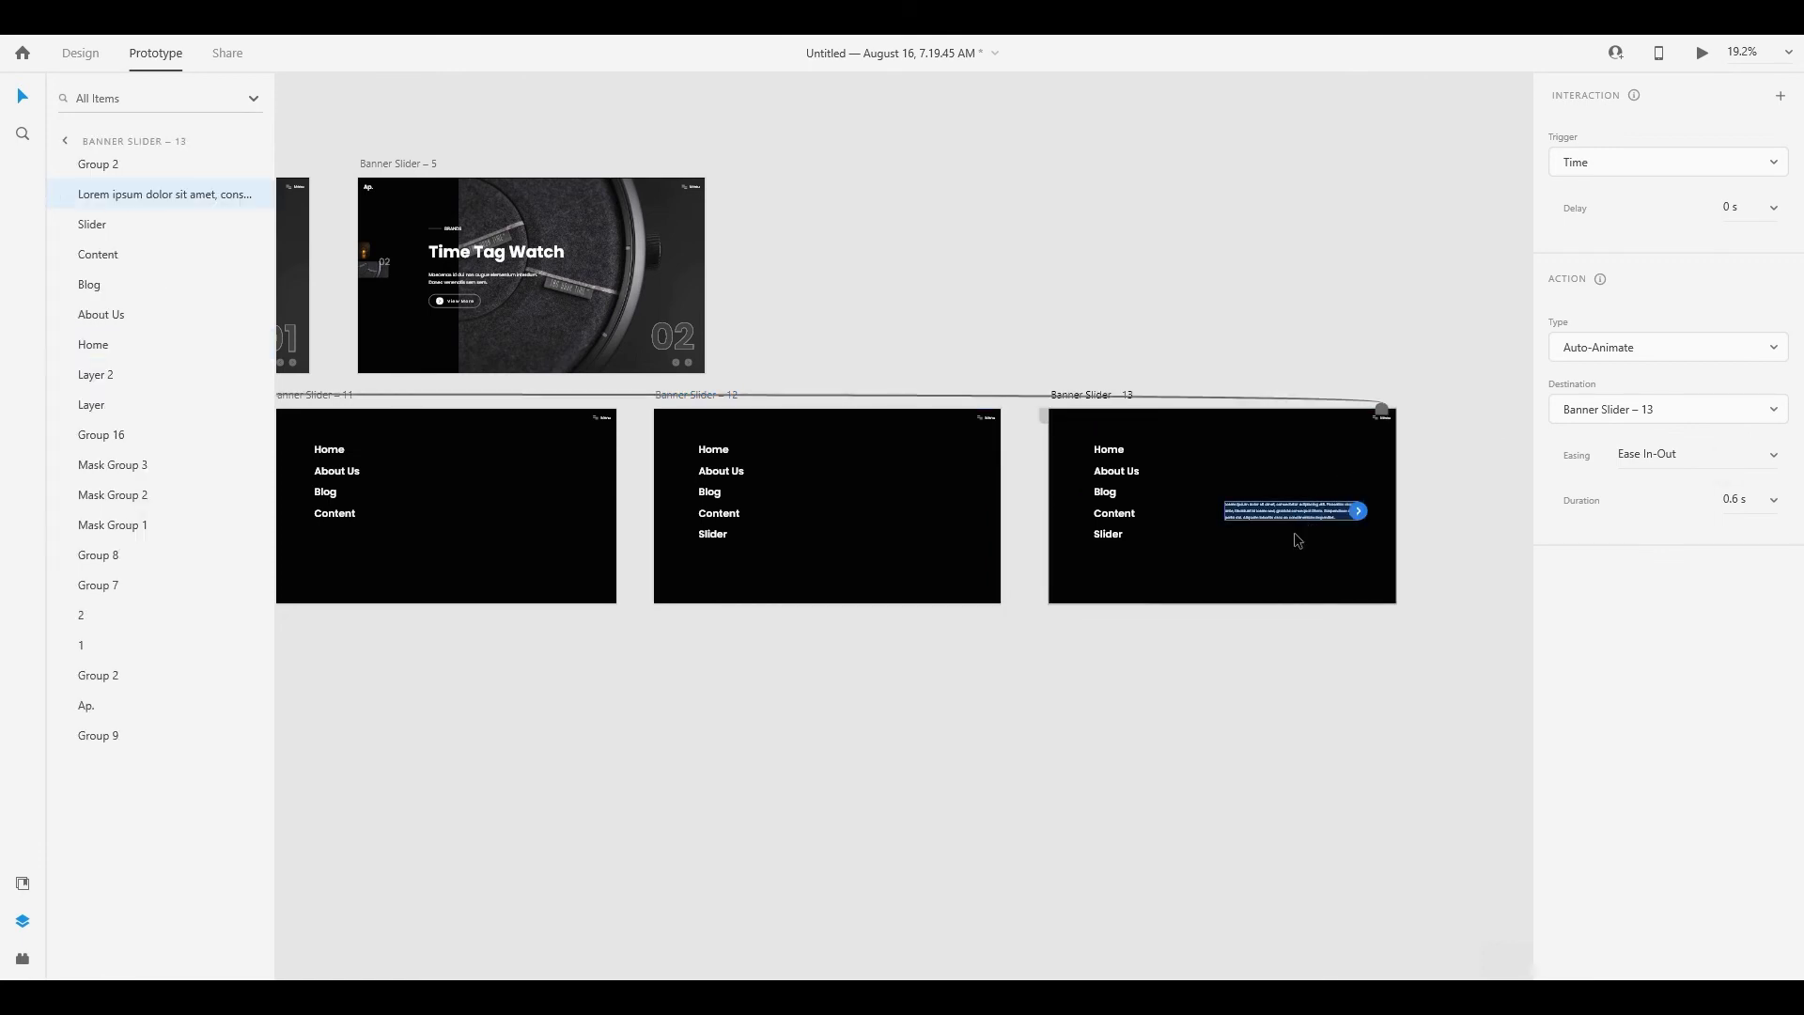
scroll(1304, 527, "up", 1)
left_click(80, 53)
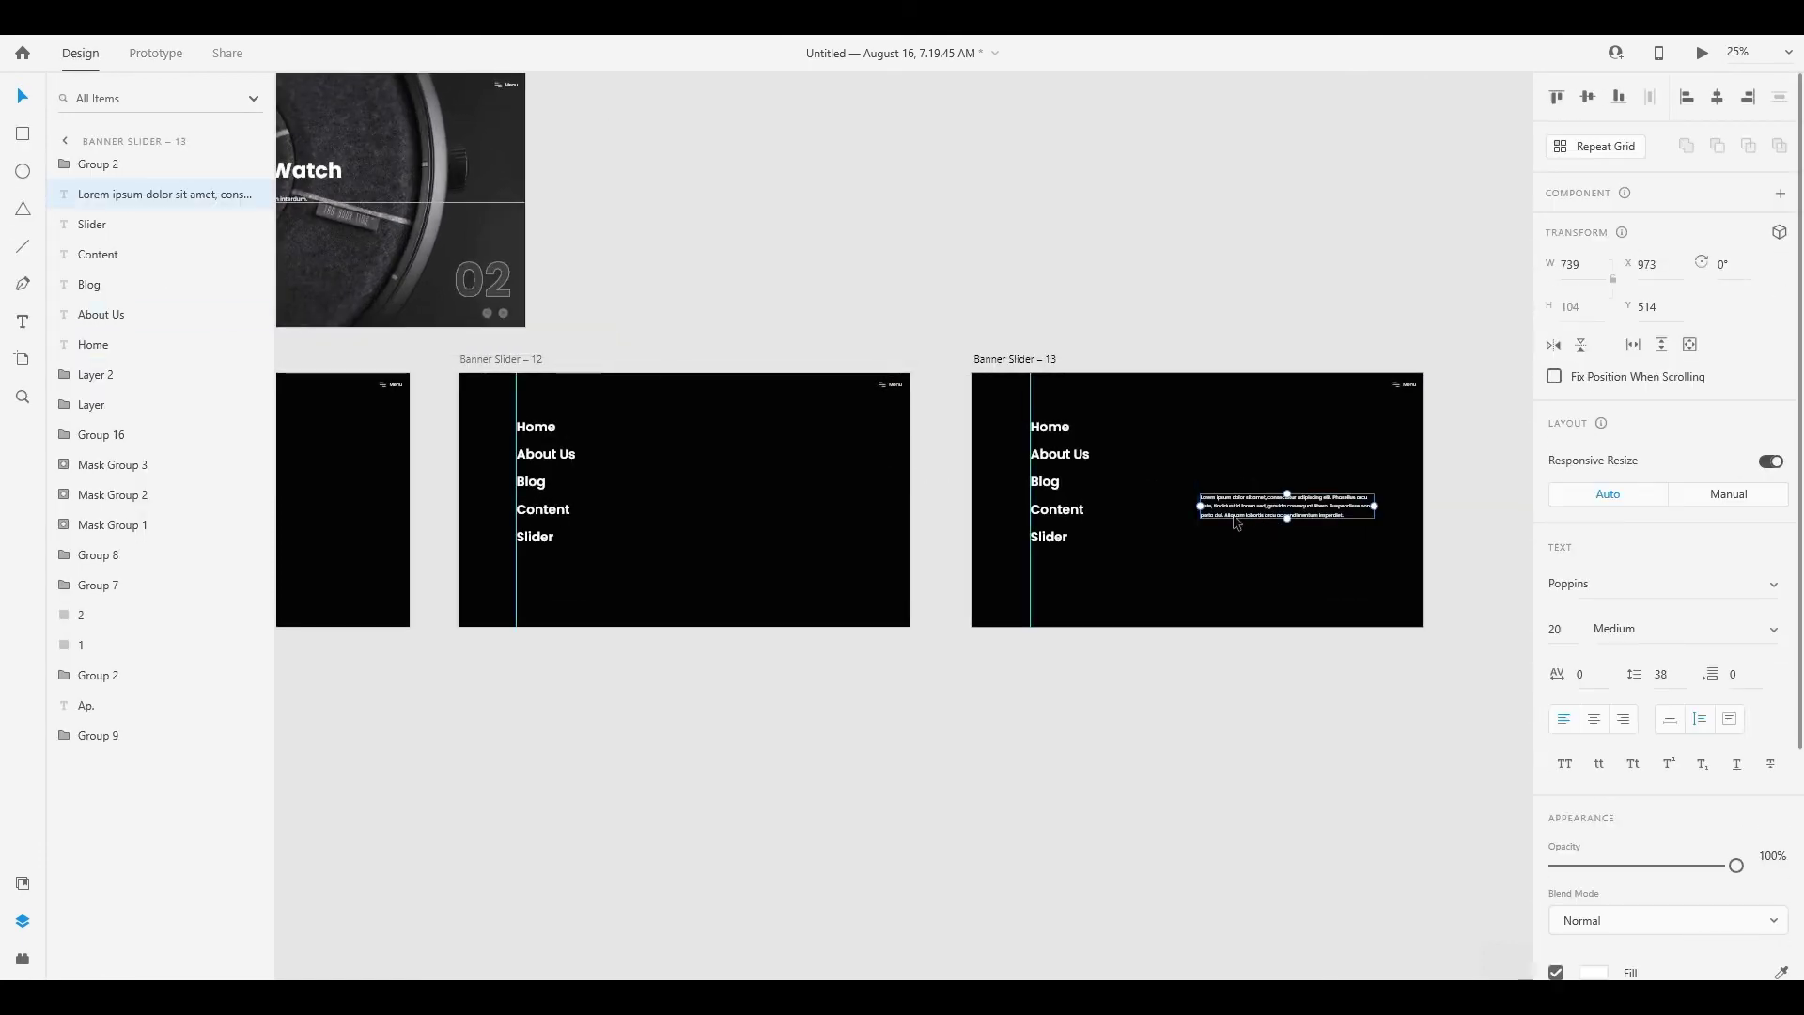
Select the hidden Lorem ipsum paragraph on the Banner Slider – 12 artboard
left_click(714, 485)
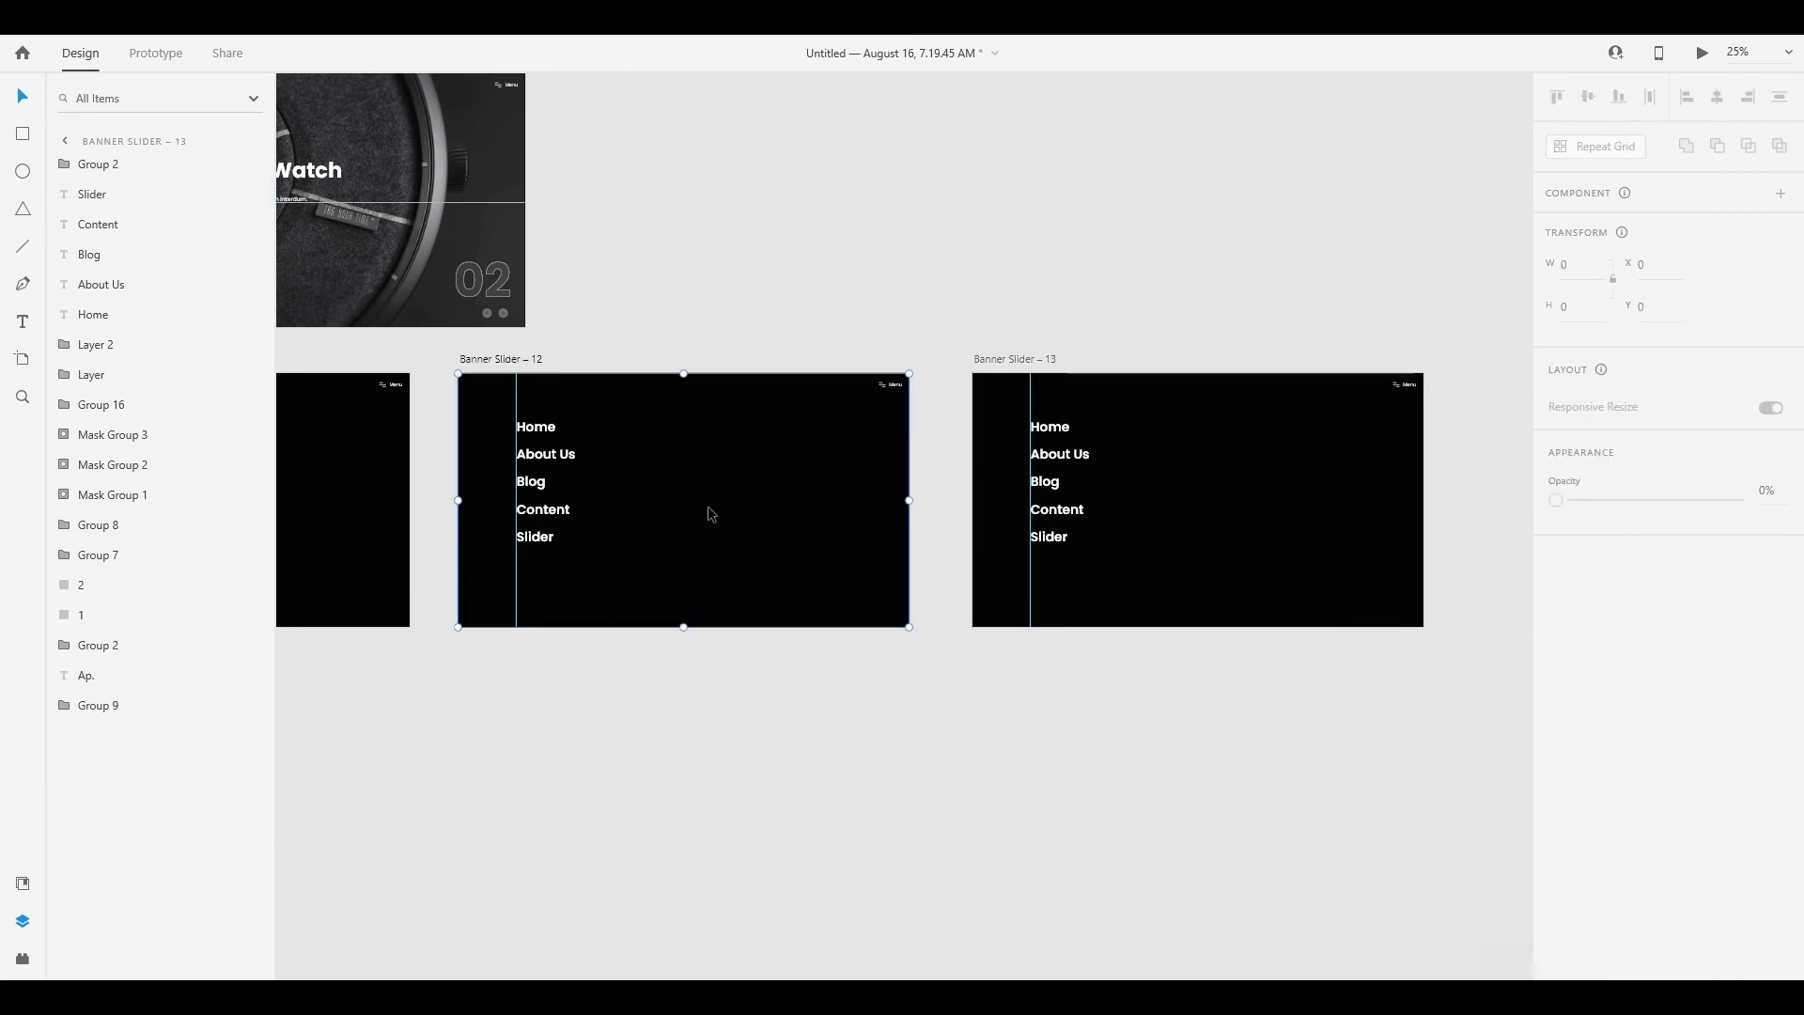
scroll(708, 505, "up", 2)
double_click(666, 491)
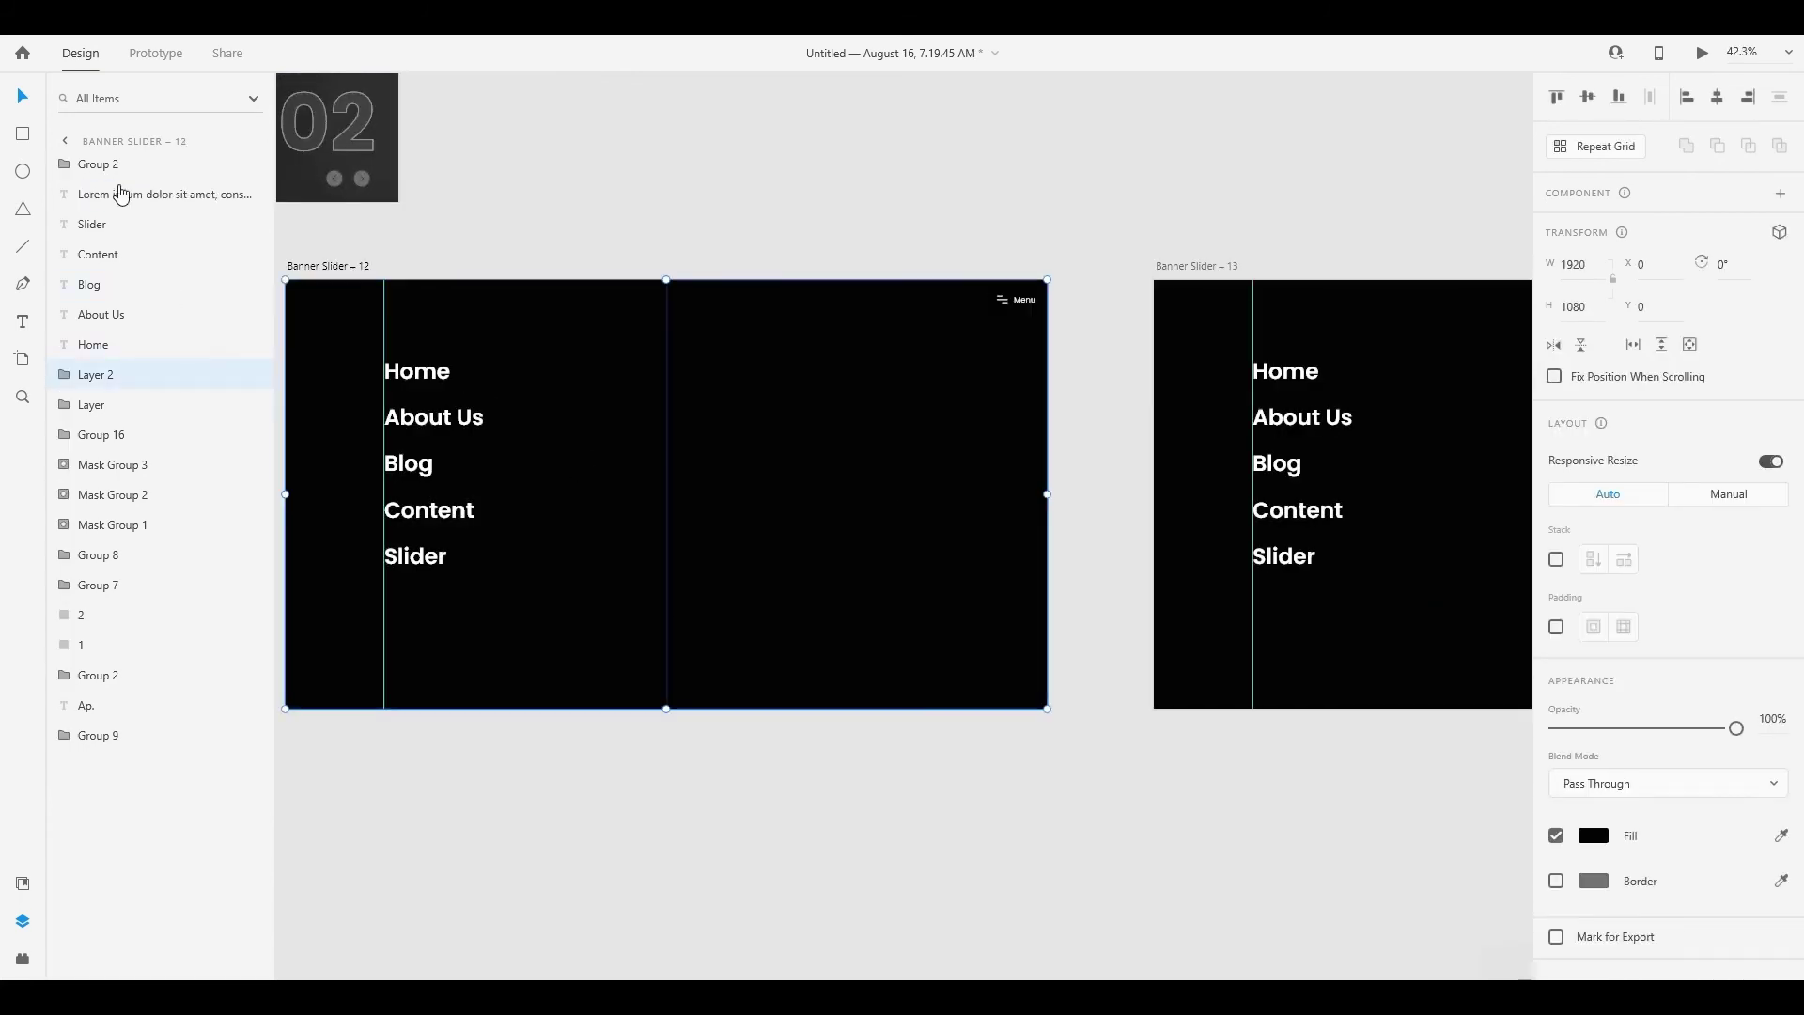
left_click(667, 483)
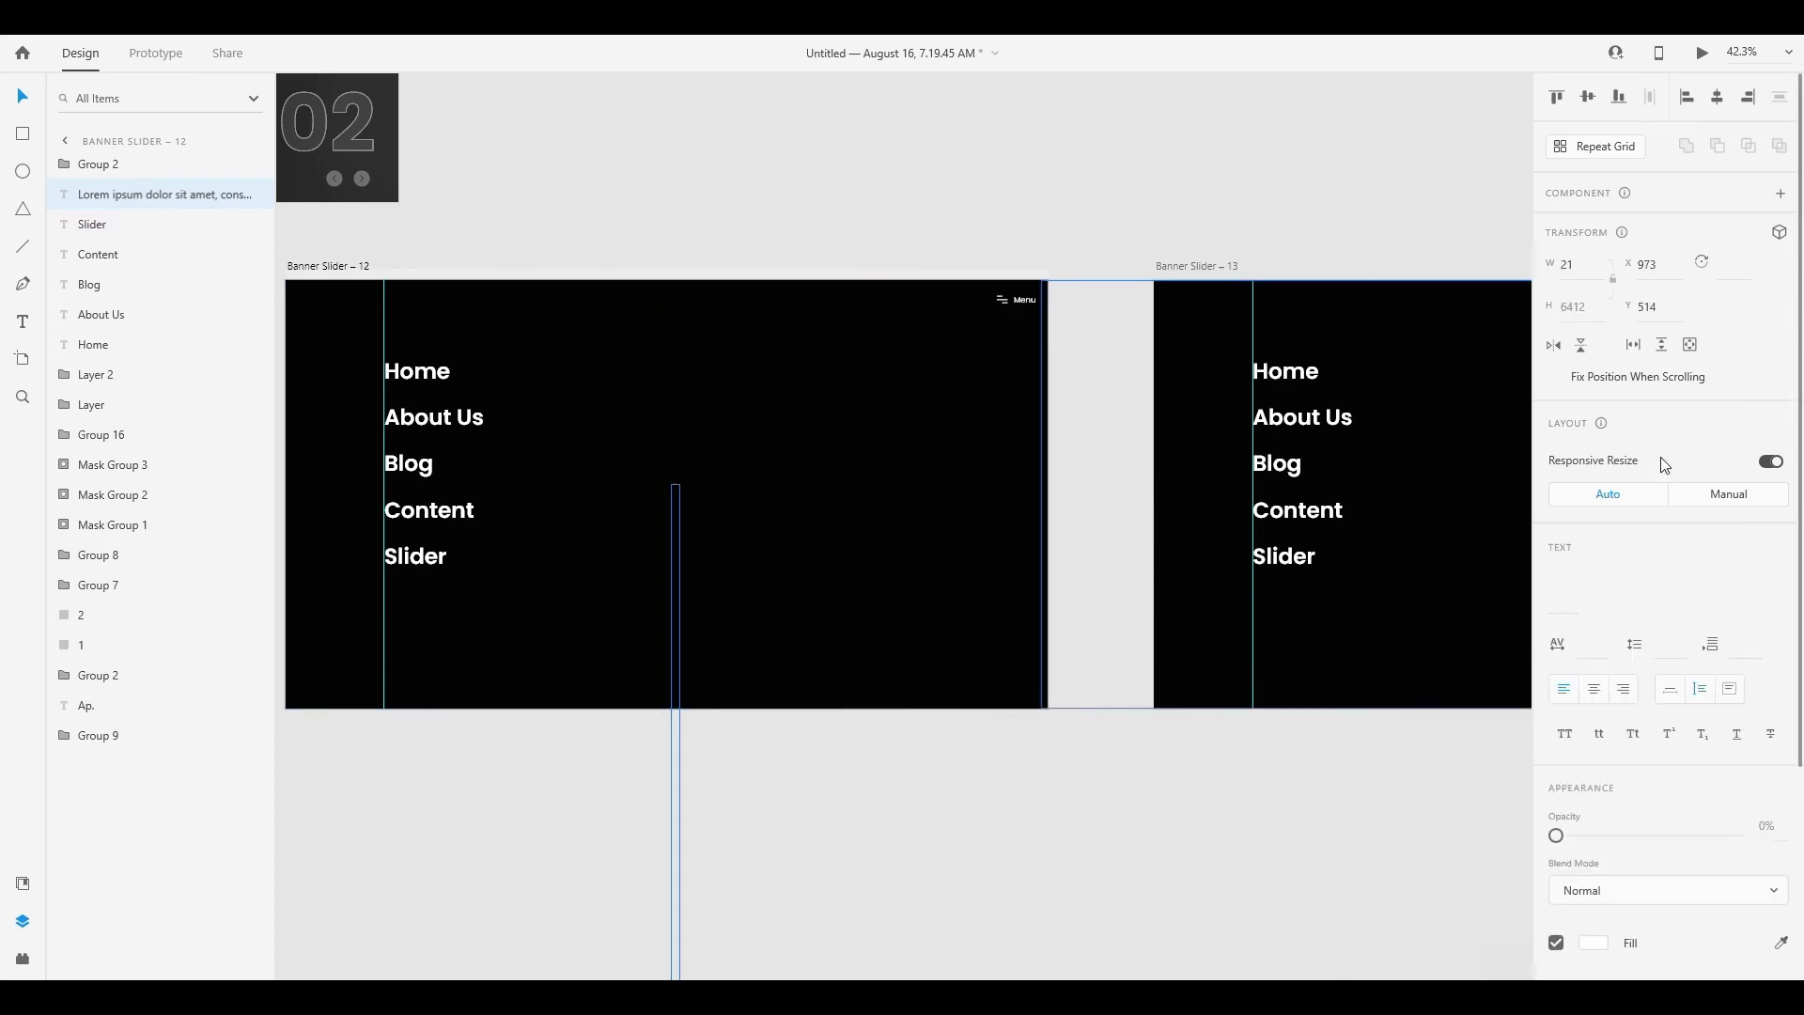
Try widths of 2001 and 201 for the hidden paragraph on Banner Slider – 12
key("Return")
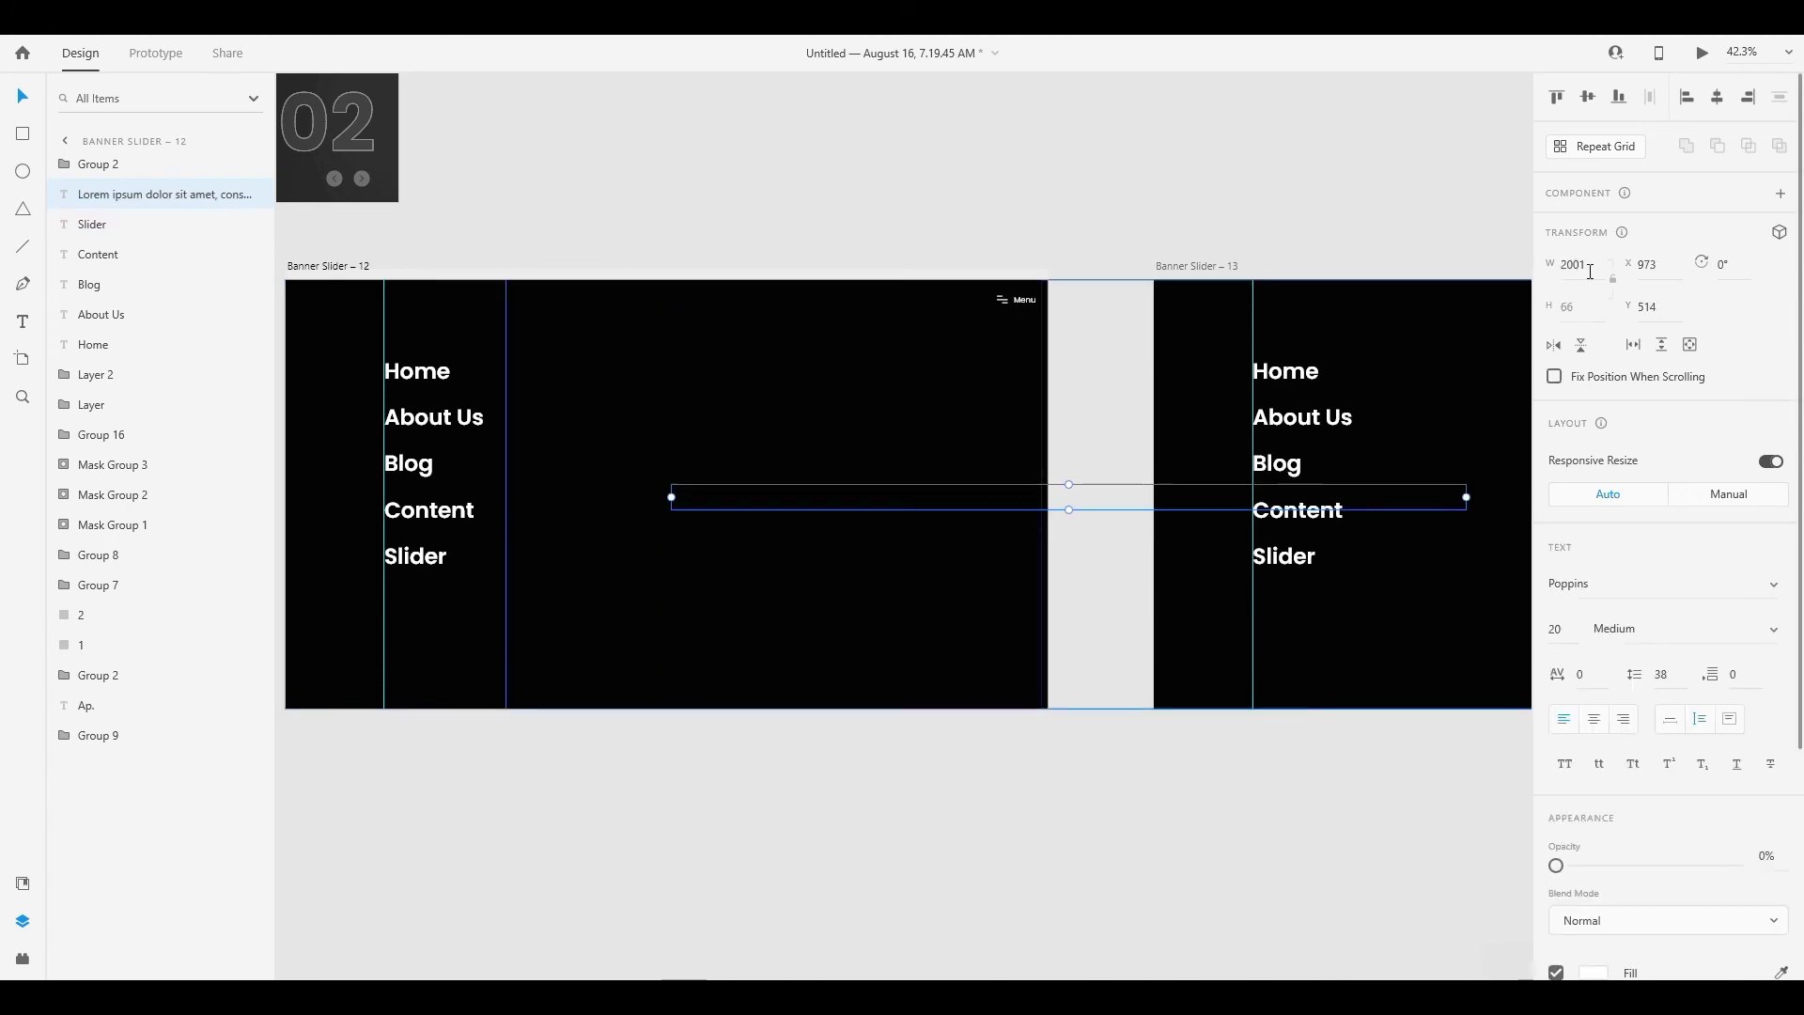
type("201")
key("Return")
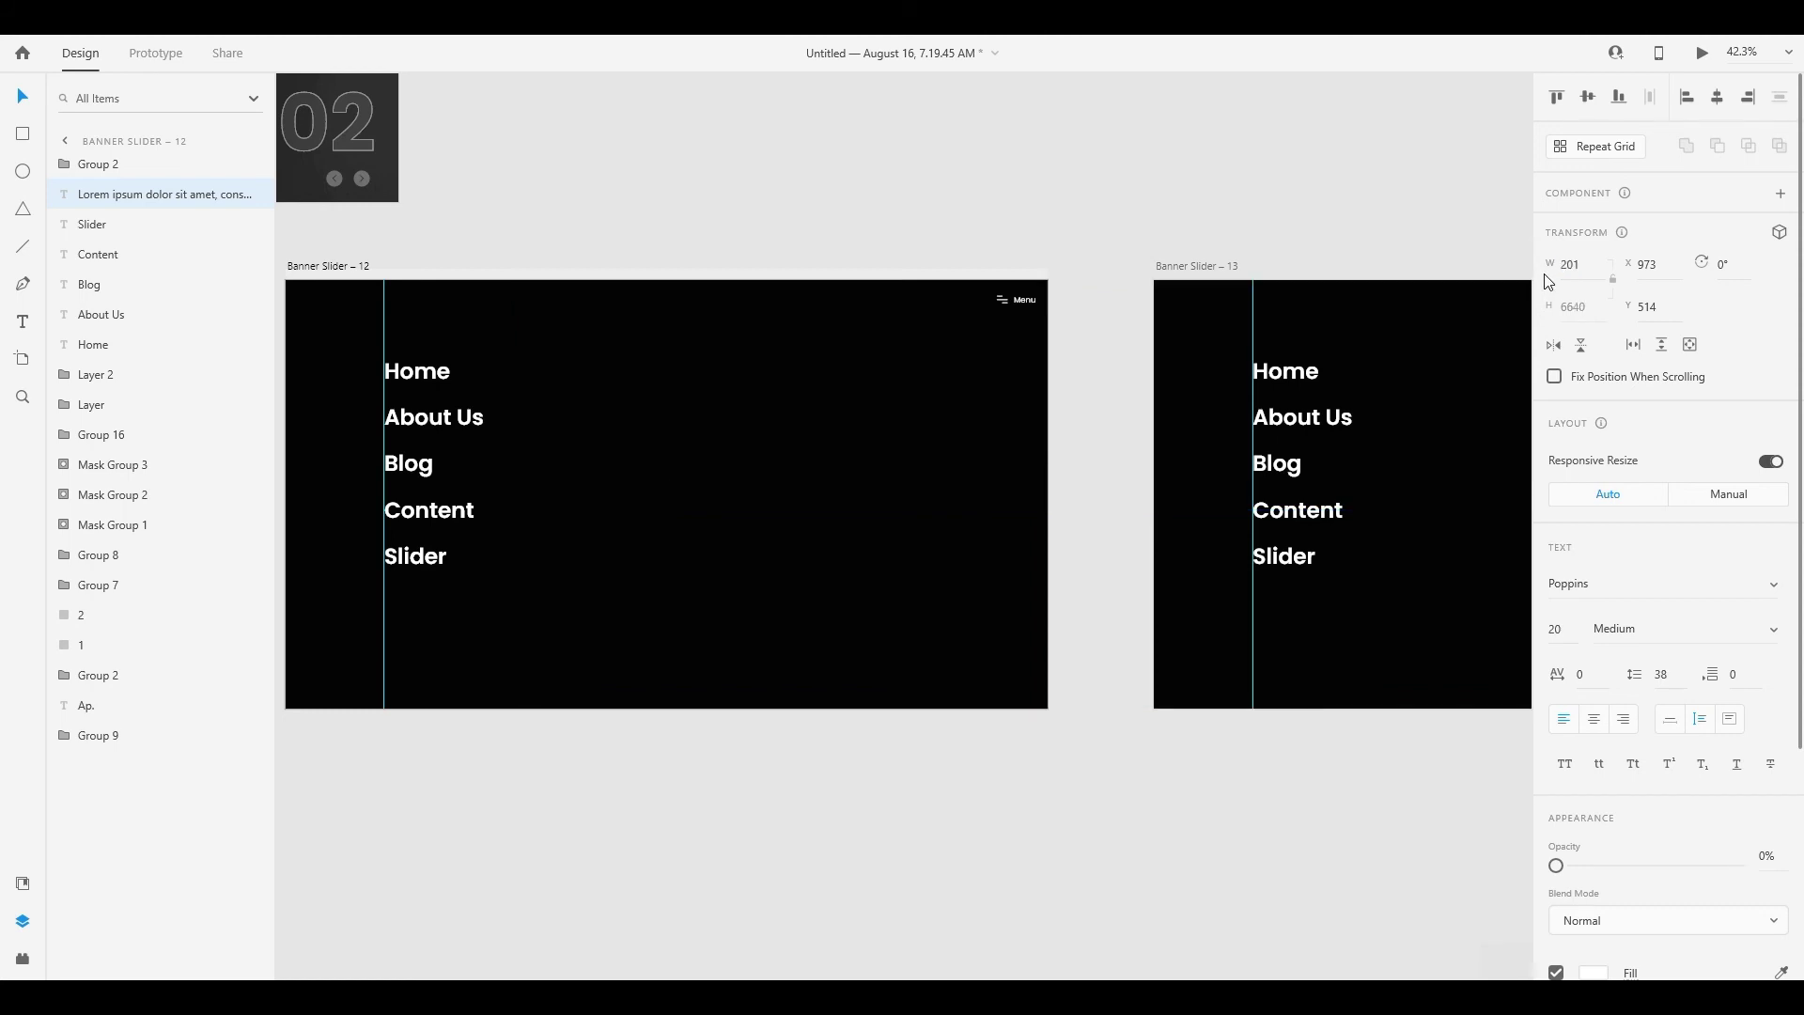
left_click(1593, 270)
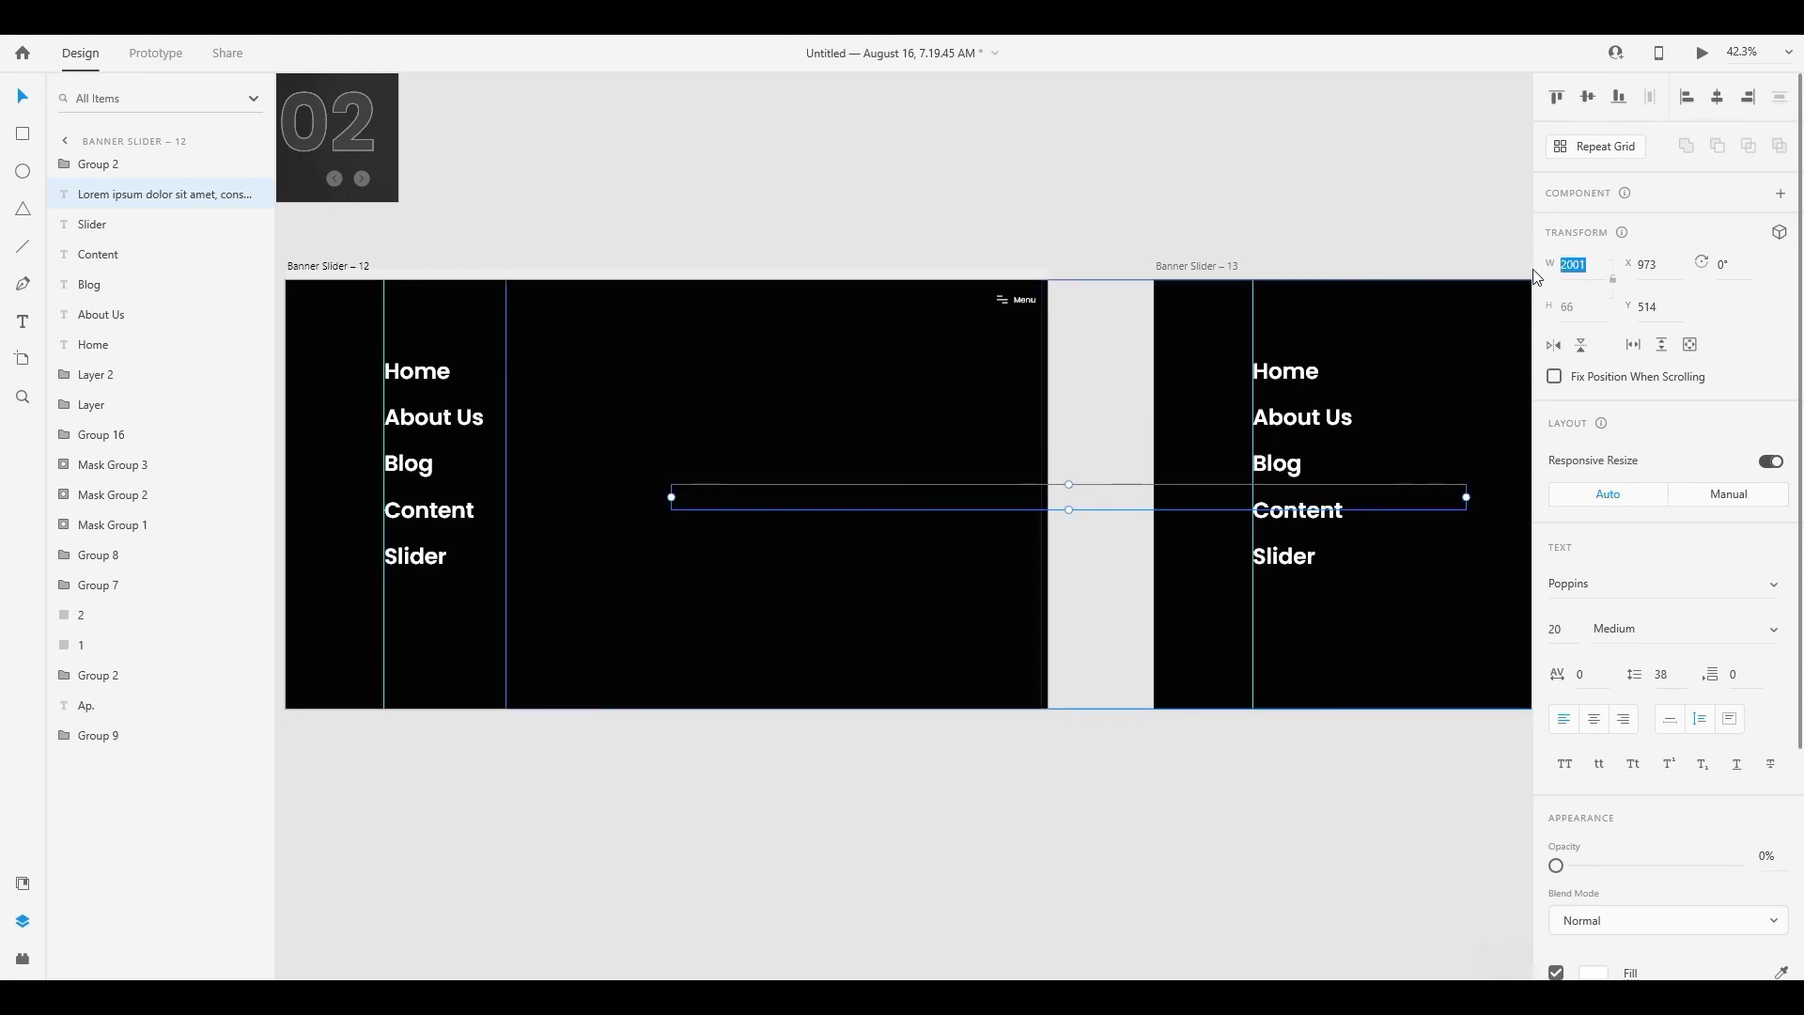
type("2001")
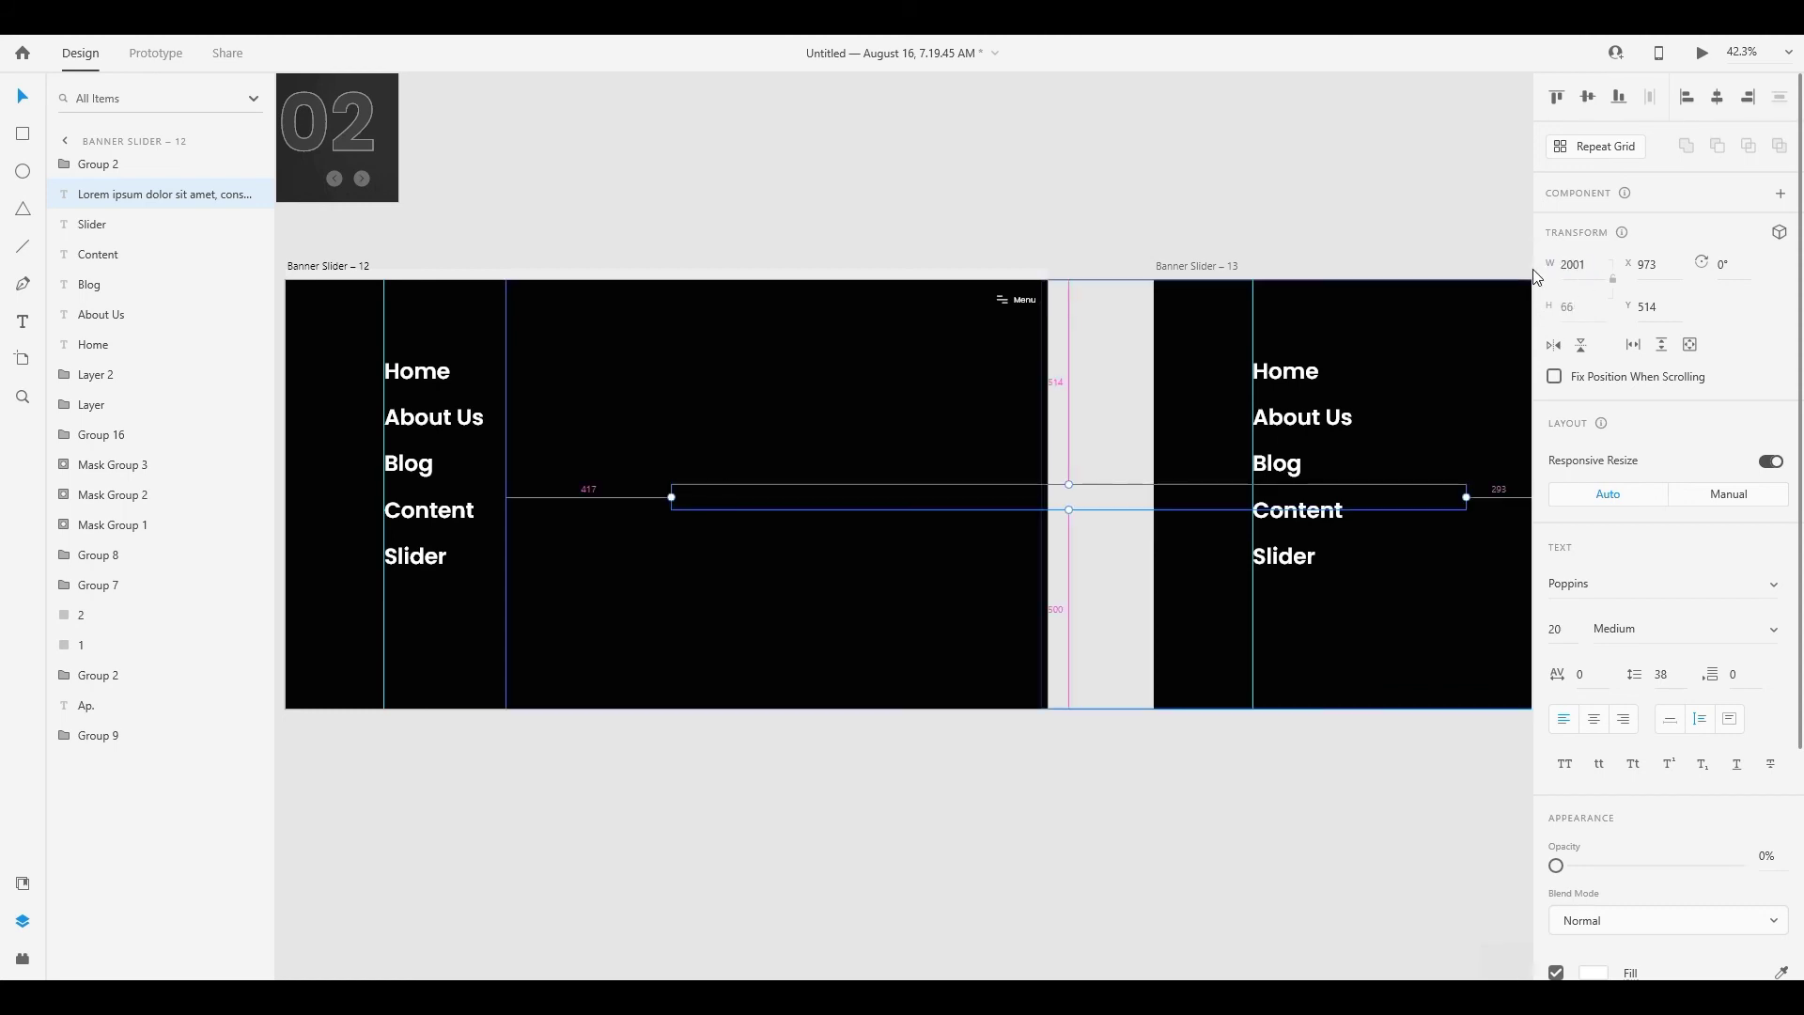
key("alt+Tab")
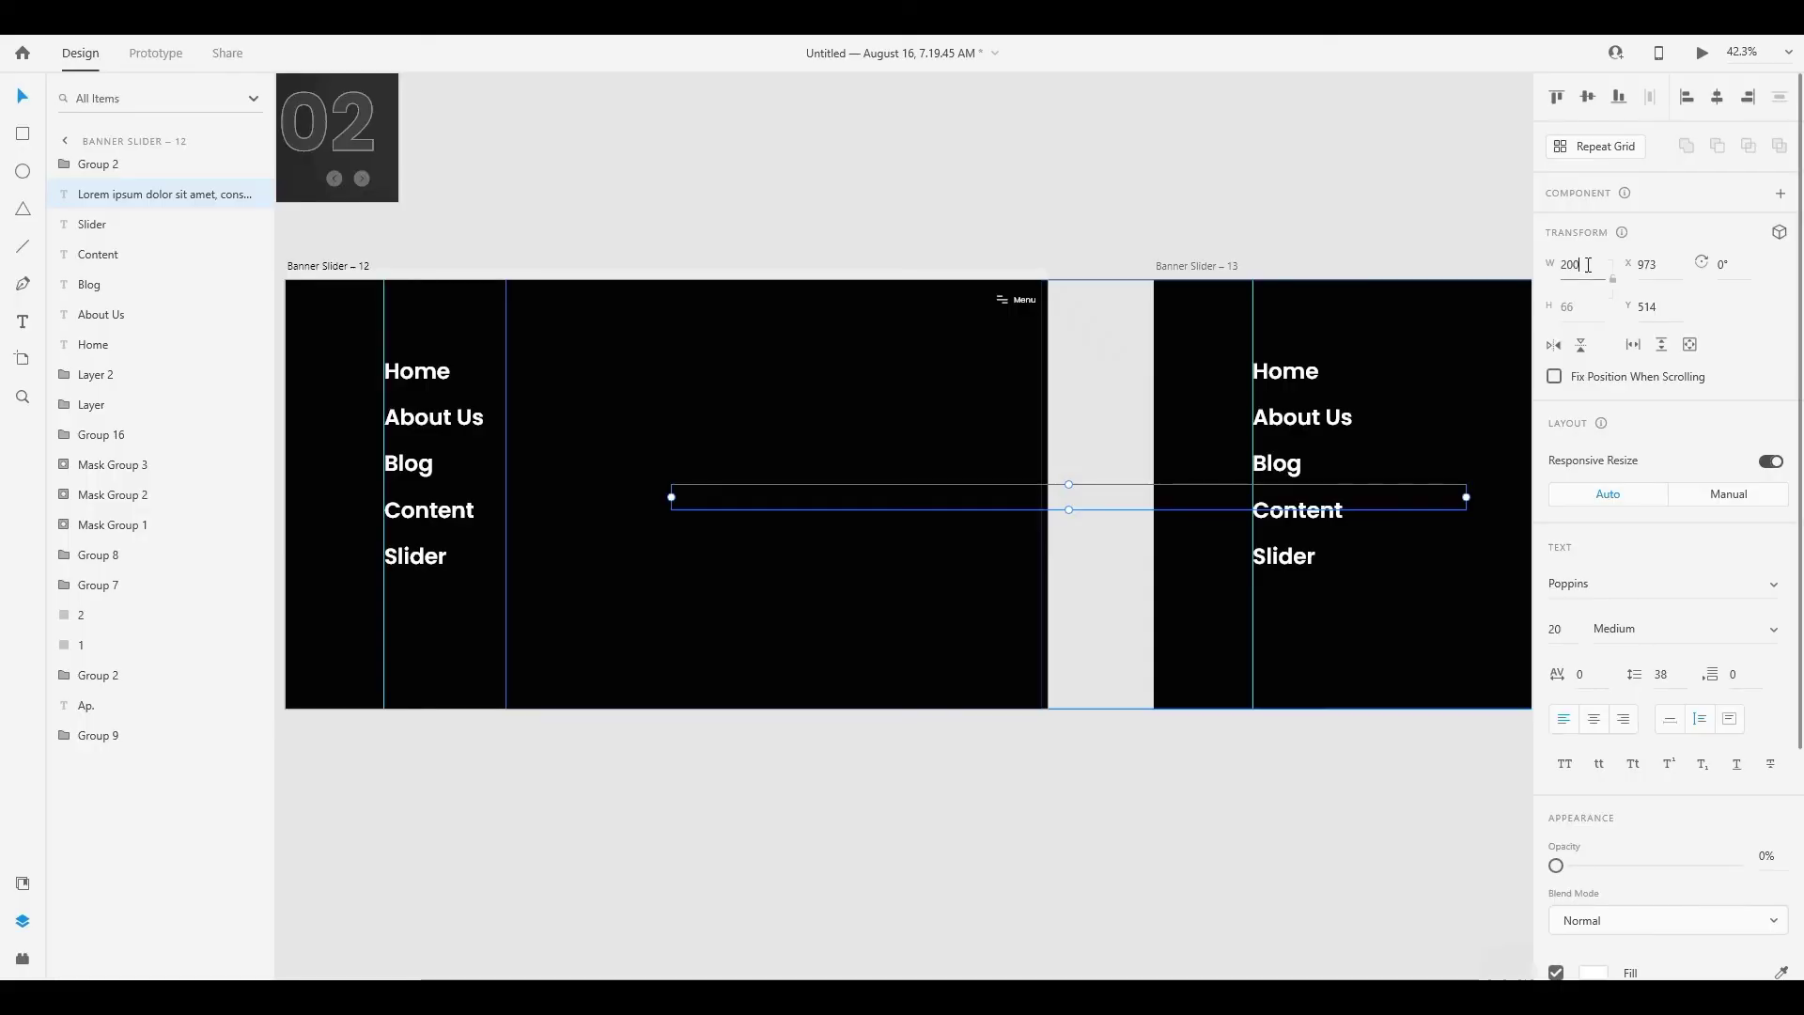
Set the Banner Slider – 12 paragraph's width to 500 and raise its opacity to 100%
type("500")
key("Return")
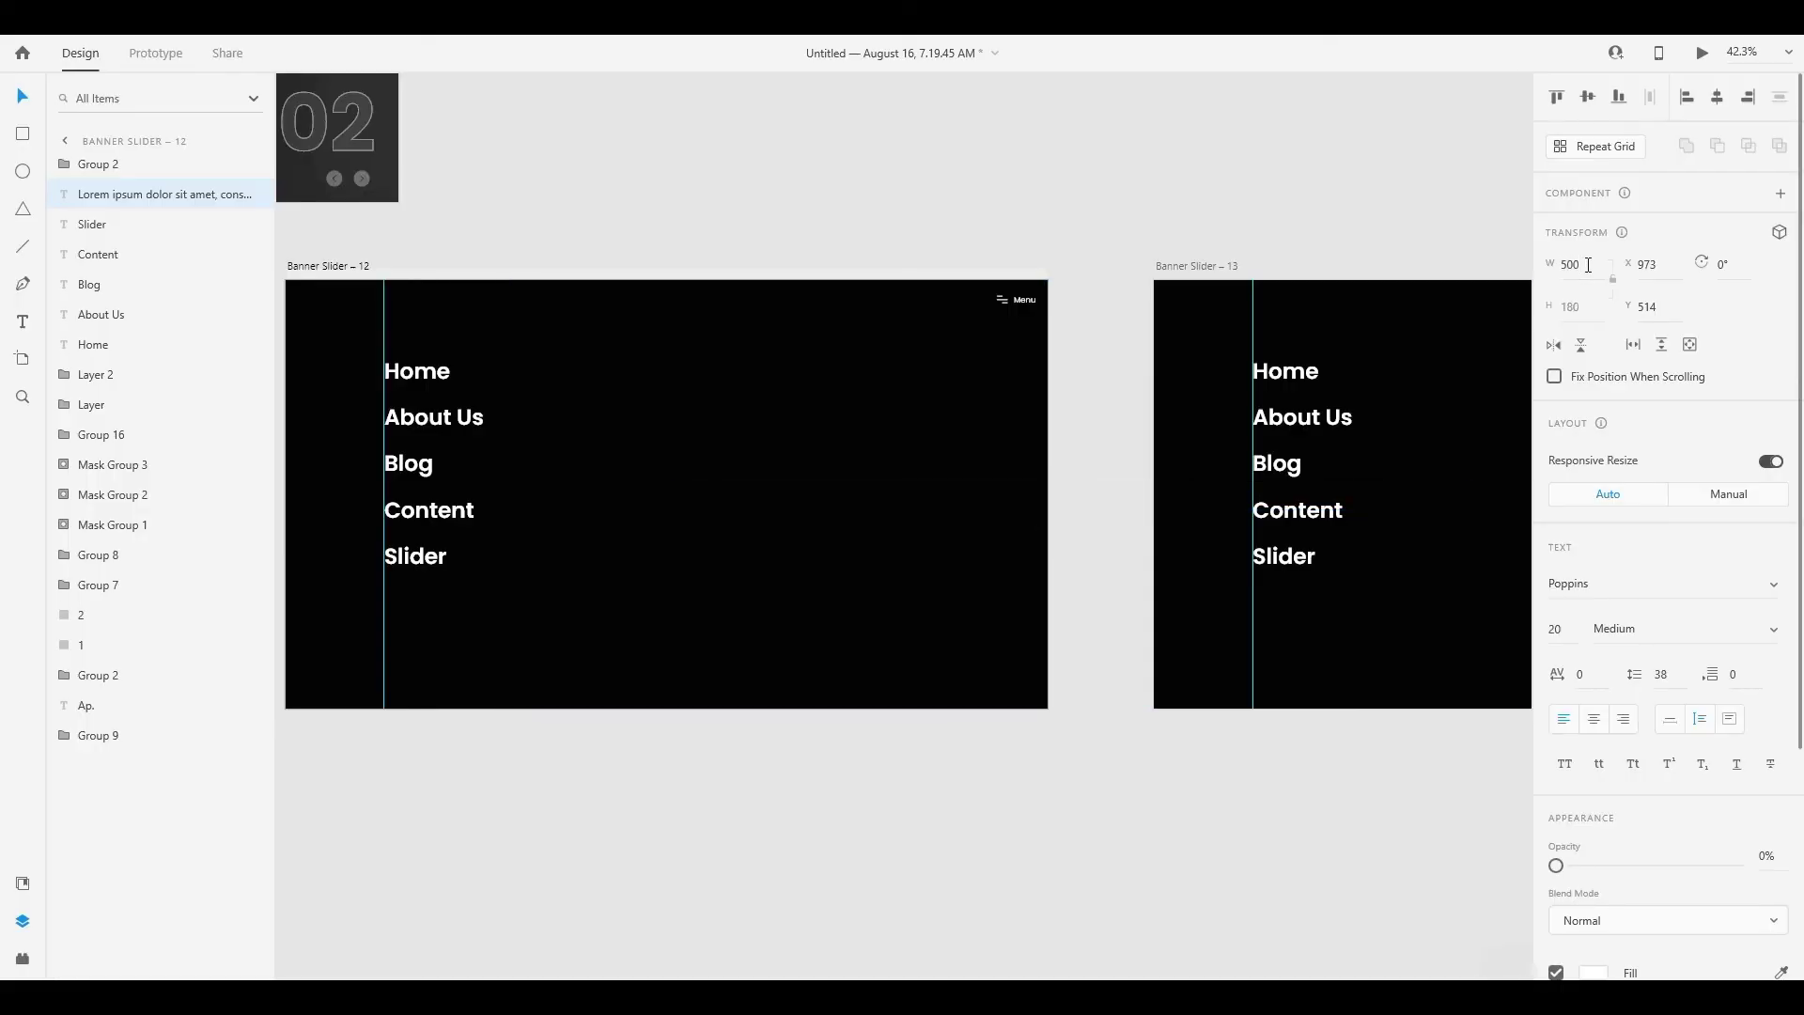
scroll(1608, 700, "down", 3)
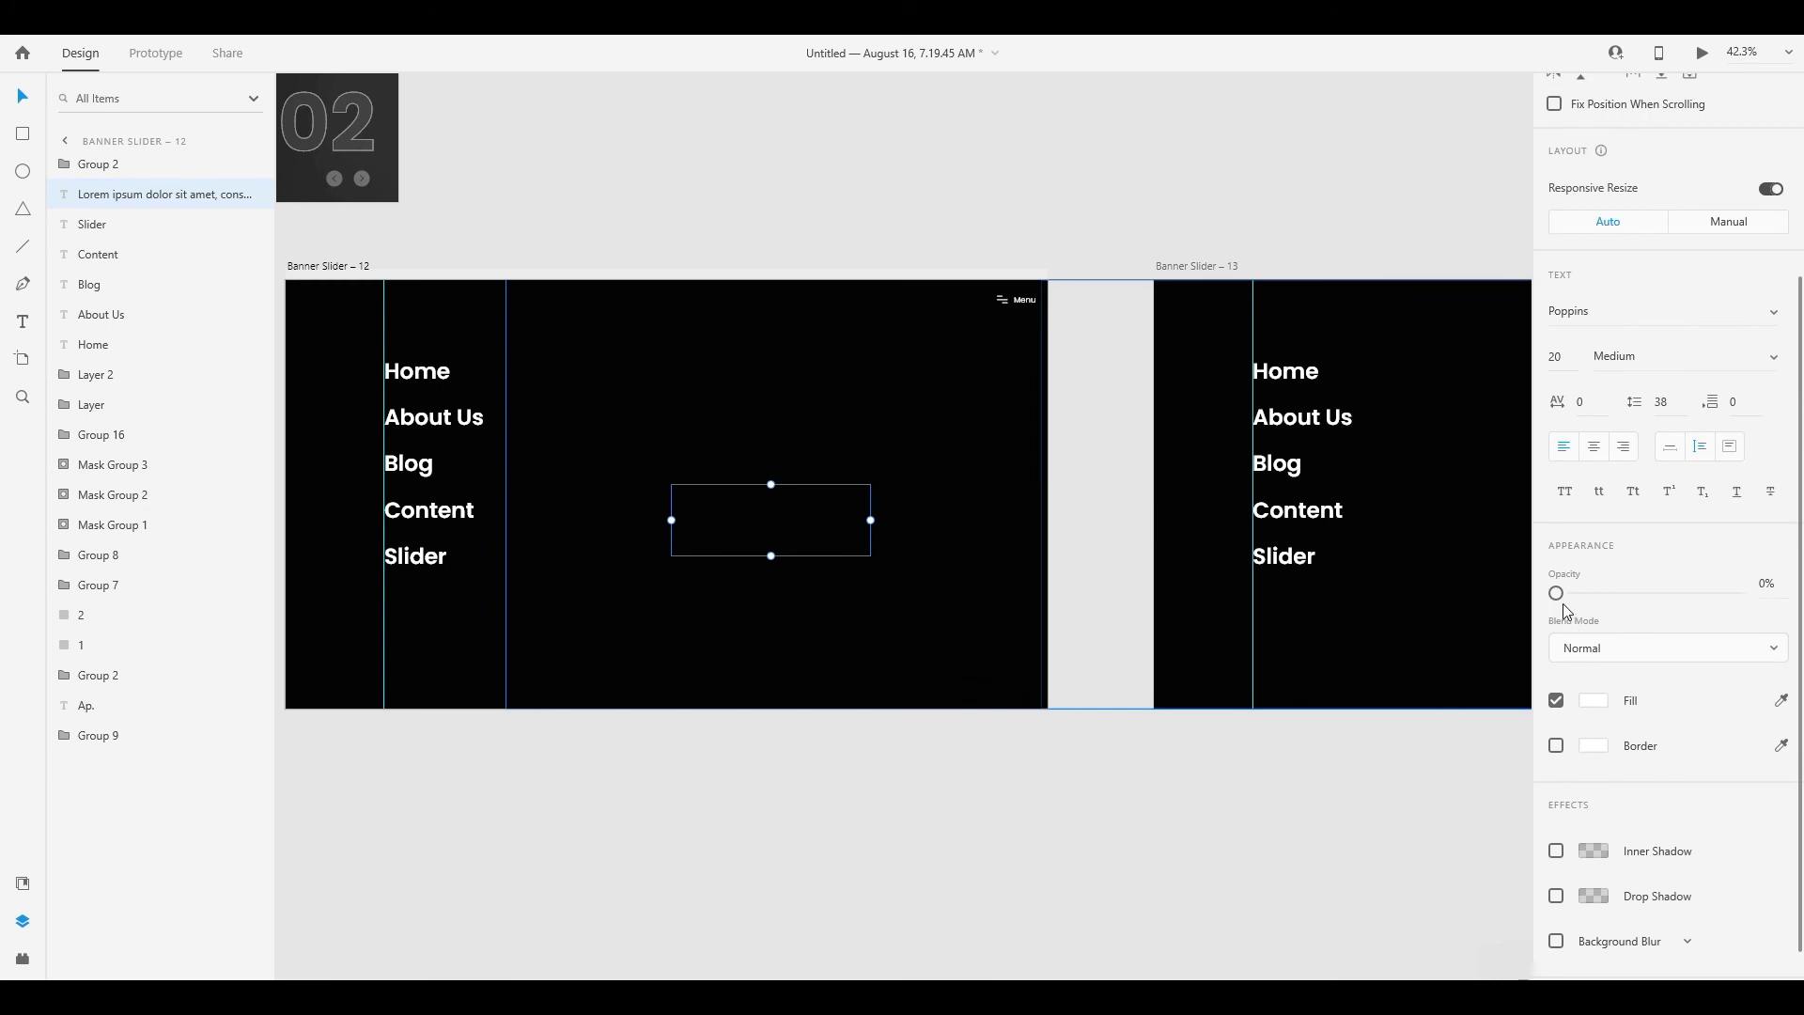
left_click_drag(1556, 593, 1772, 582)
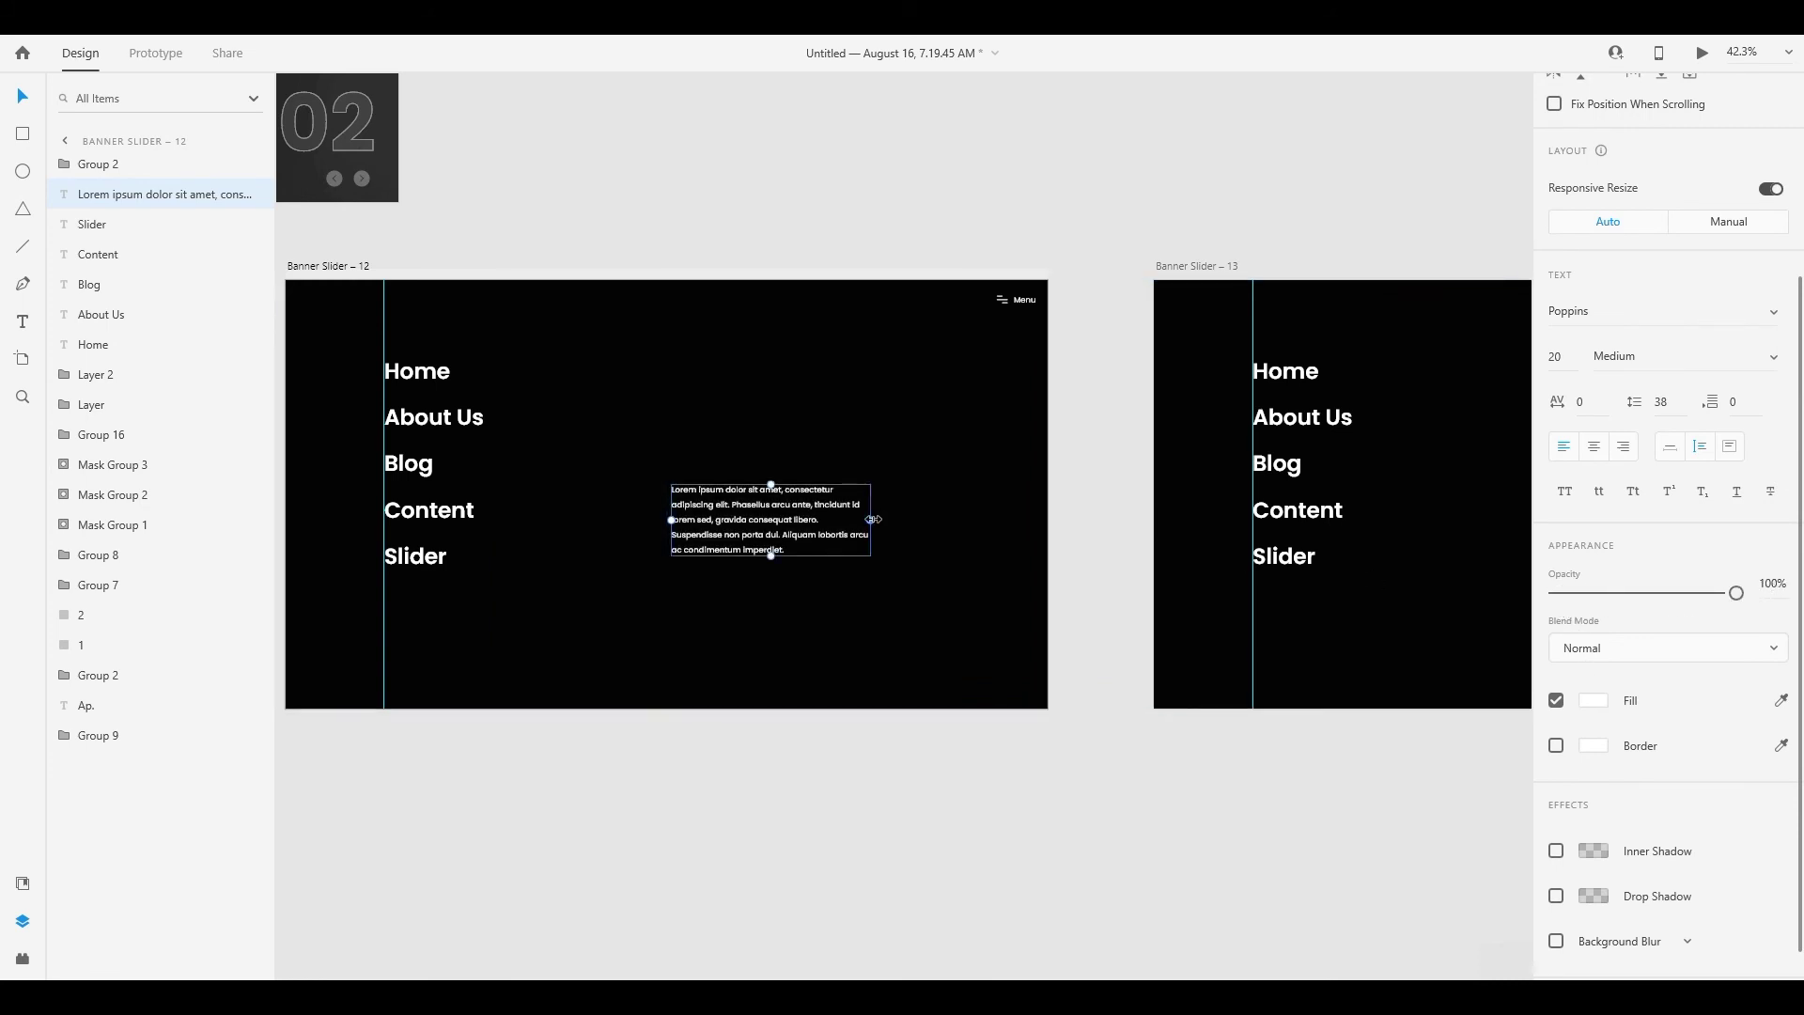
Resize the Lorem ipsum paragraph on Banner Slider – 12 to about 606 wide and move it slightly higher
left_click_drag(882, 521, 809, 550)
scroll(808, 550, "up", 5)
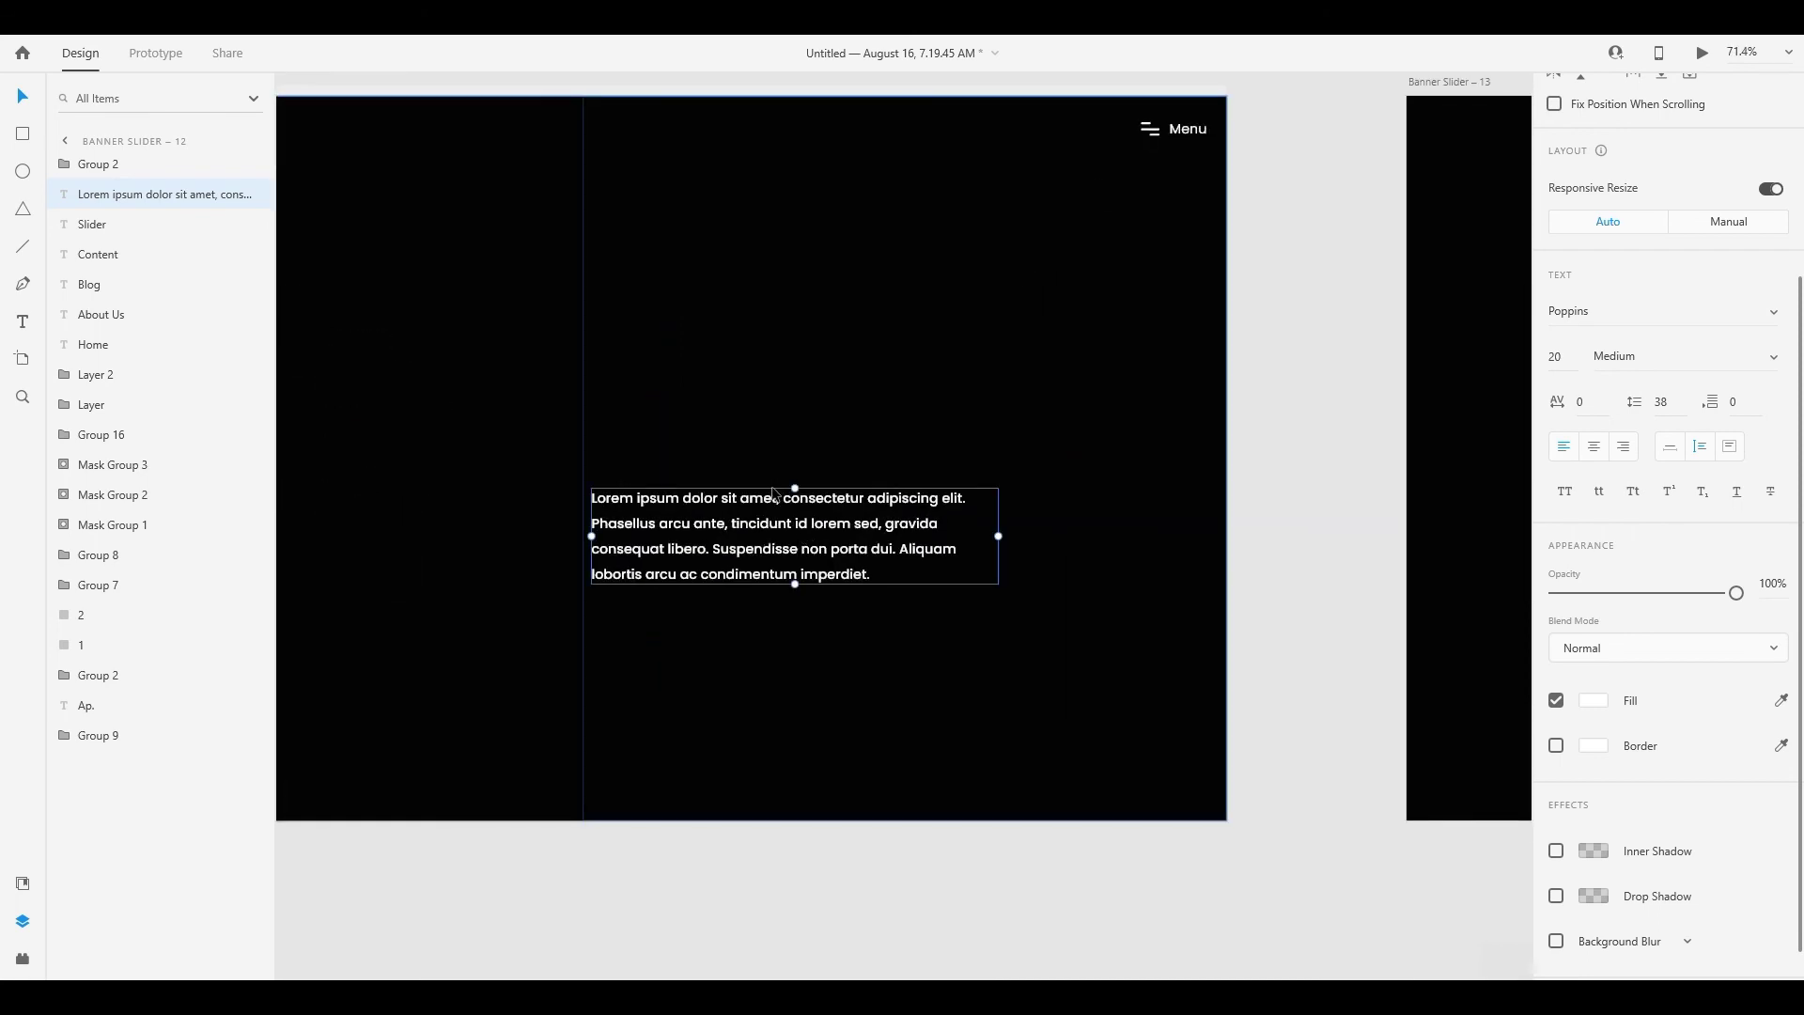
double_click(831, 557)
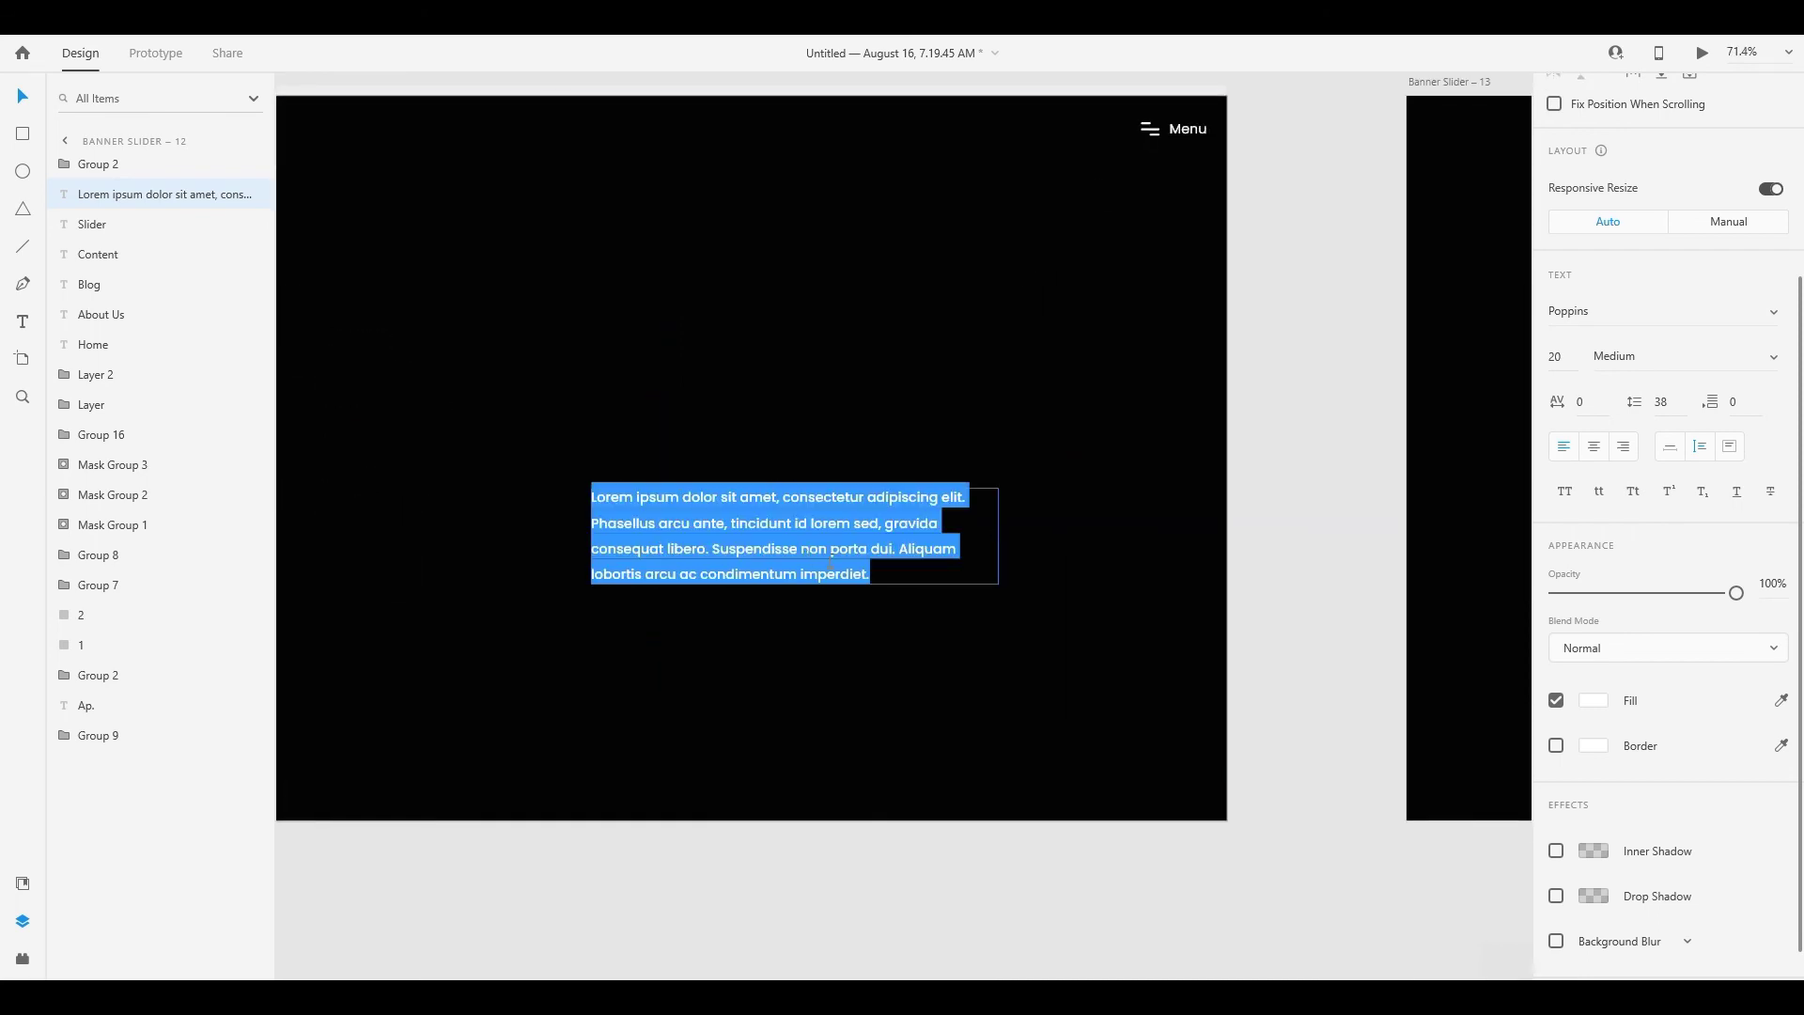
key("Escape")
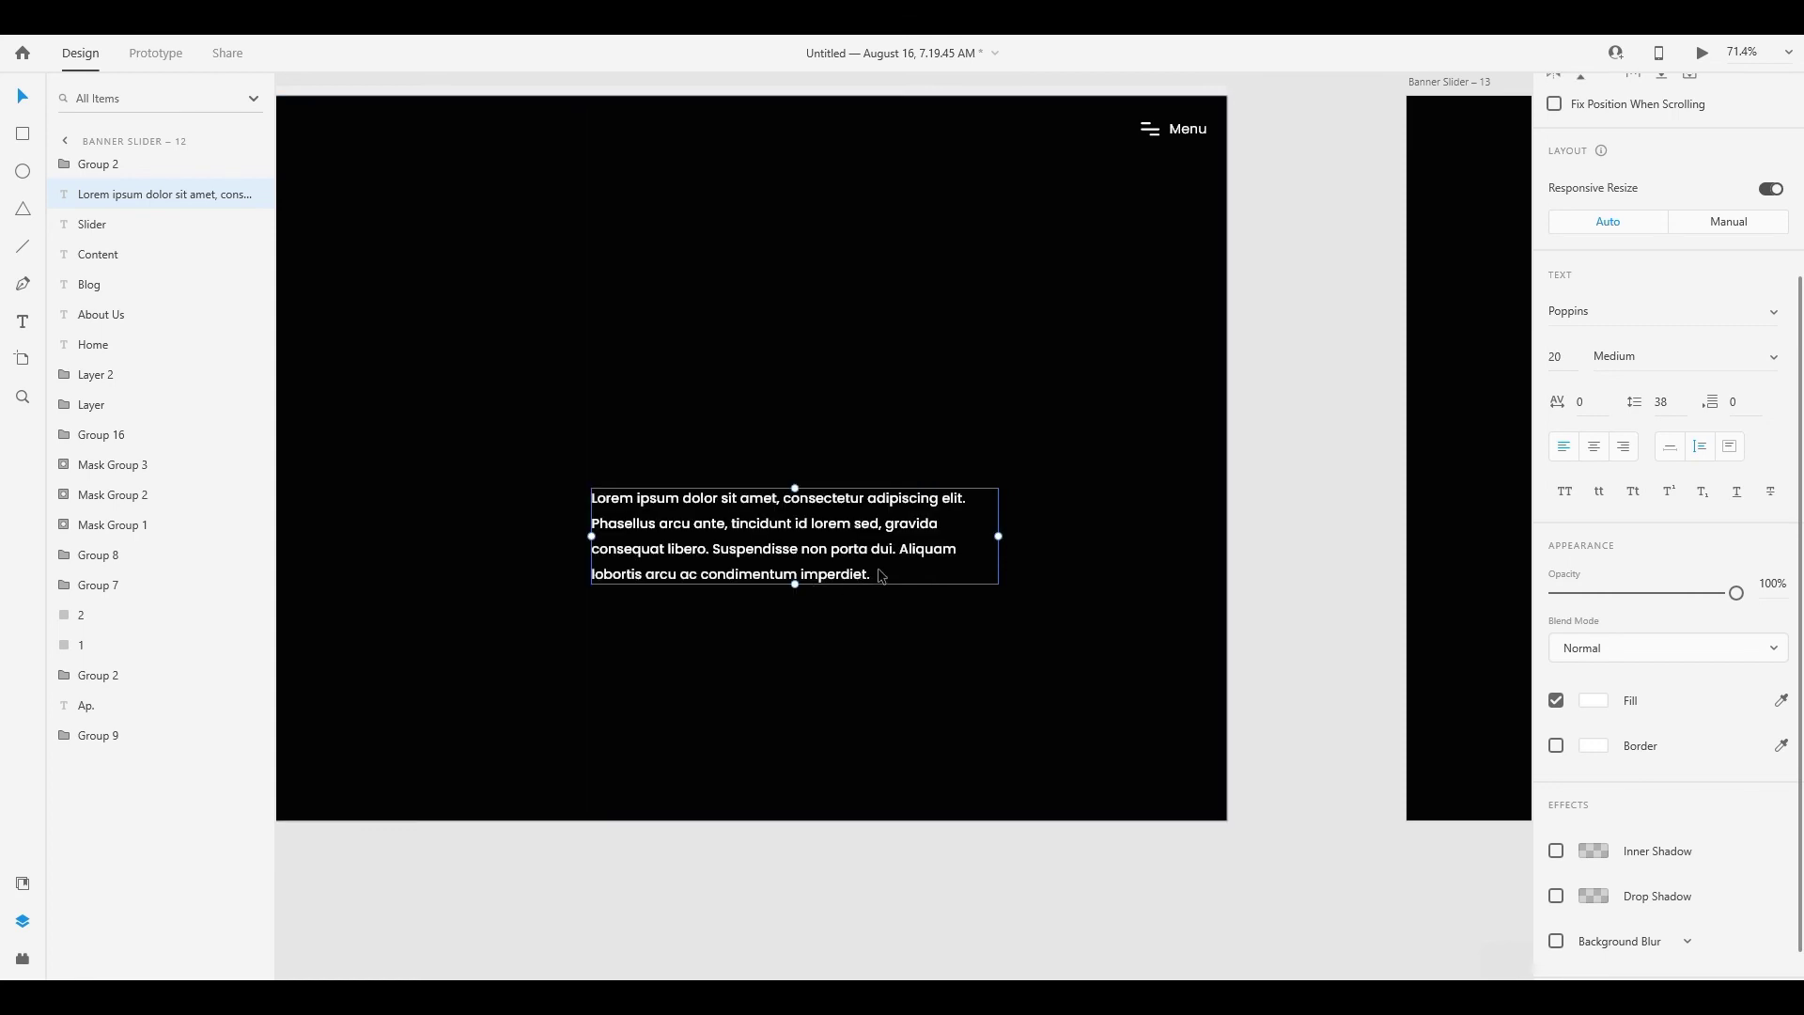
double_click(884, 573)
key("Escape")
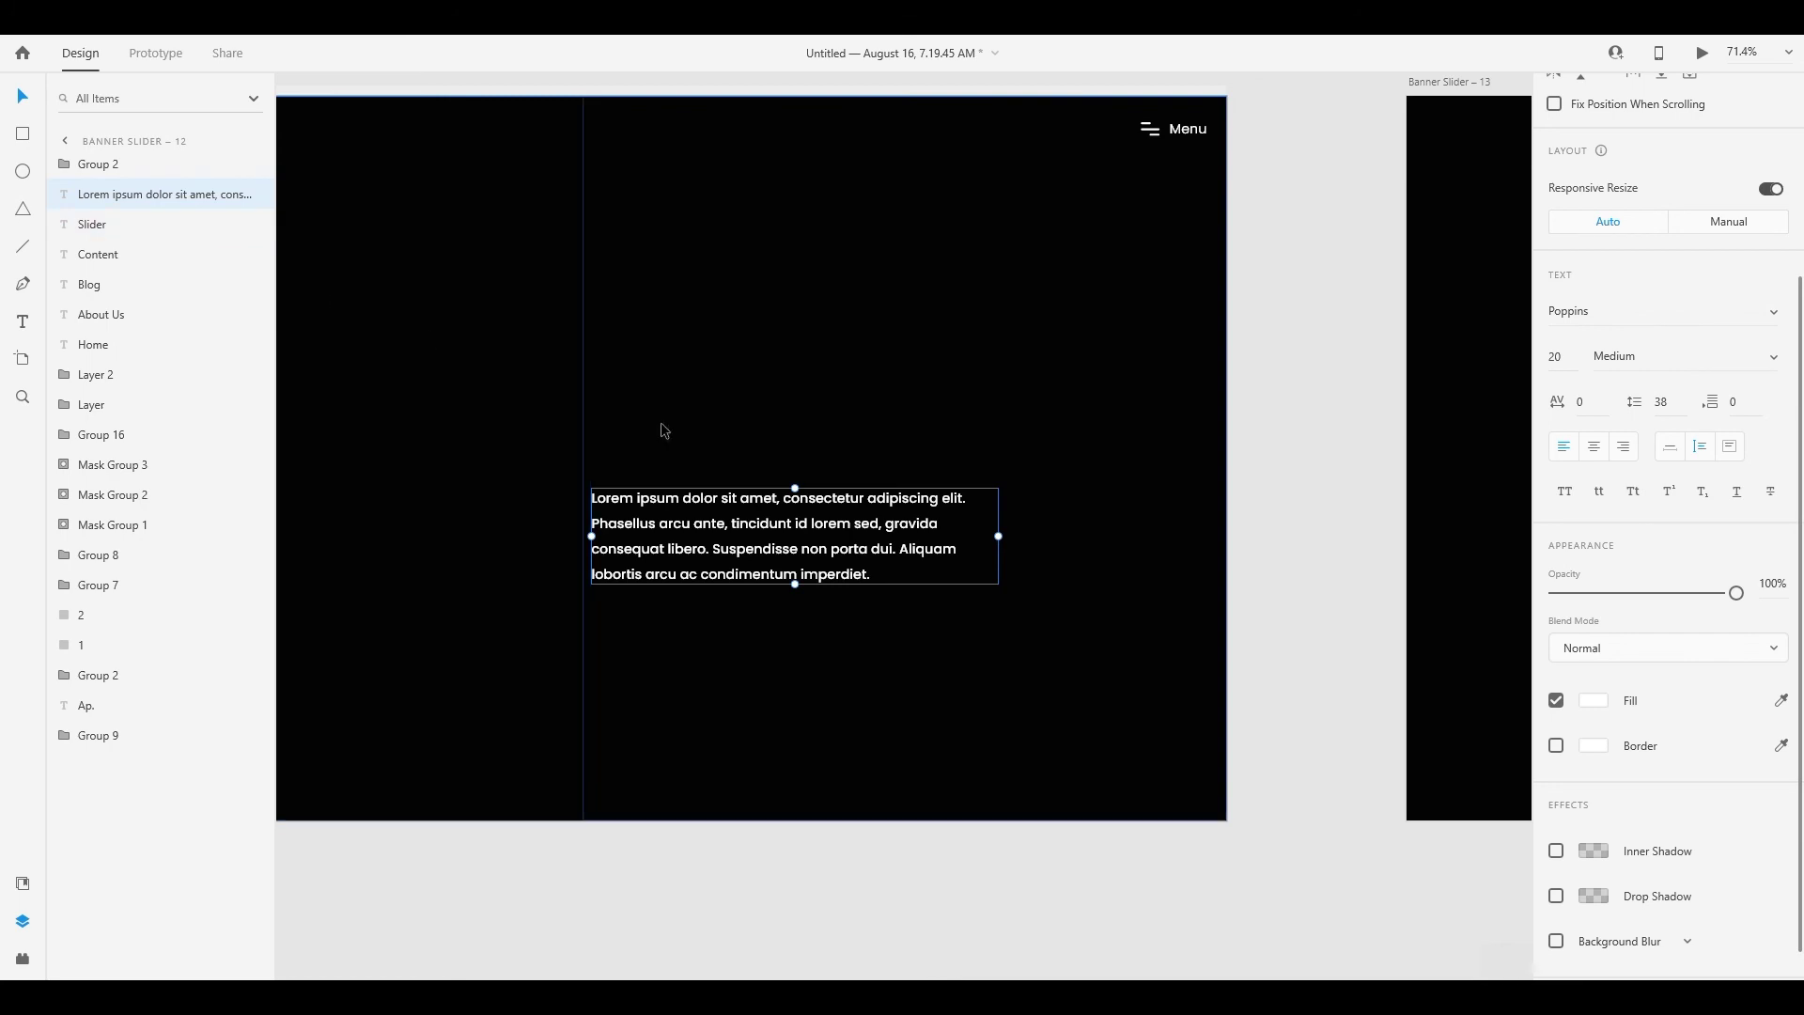
left_click_drag(797, 533, 798, 454)
Draw a rectangle about 674 × 190 over the paragraph and place it below Group 2, directly above the paragraph in the layer order
left_click(24, 141)
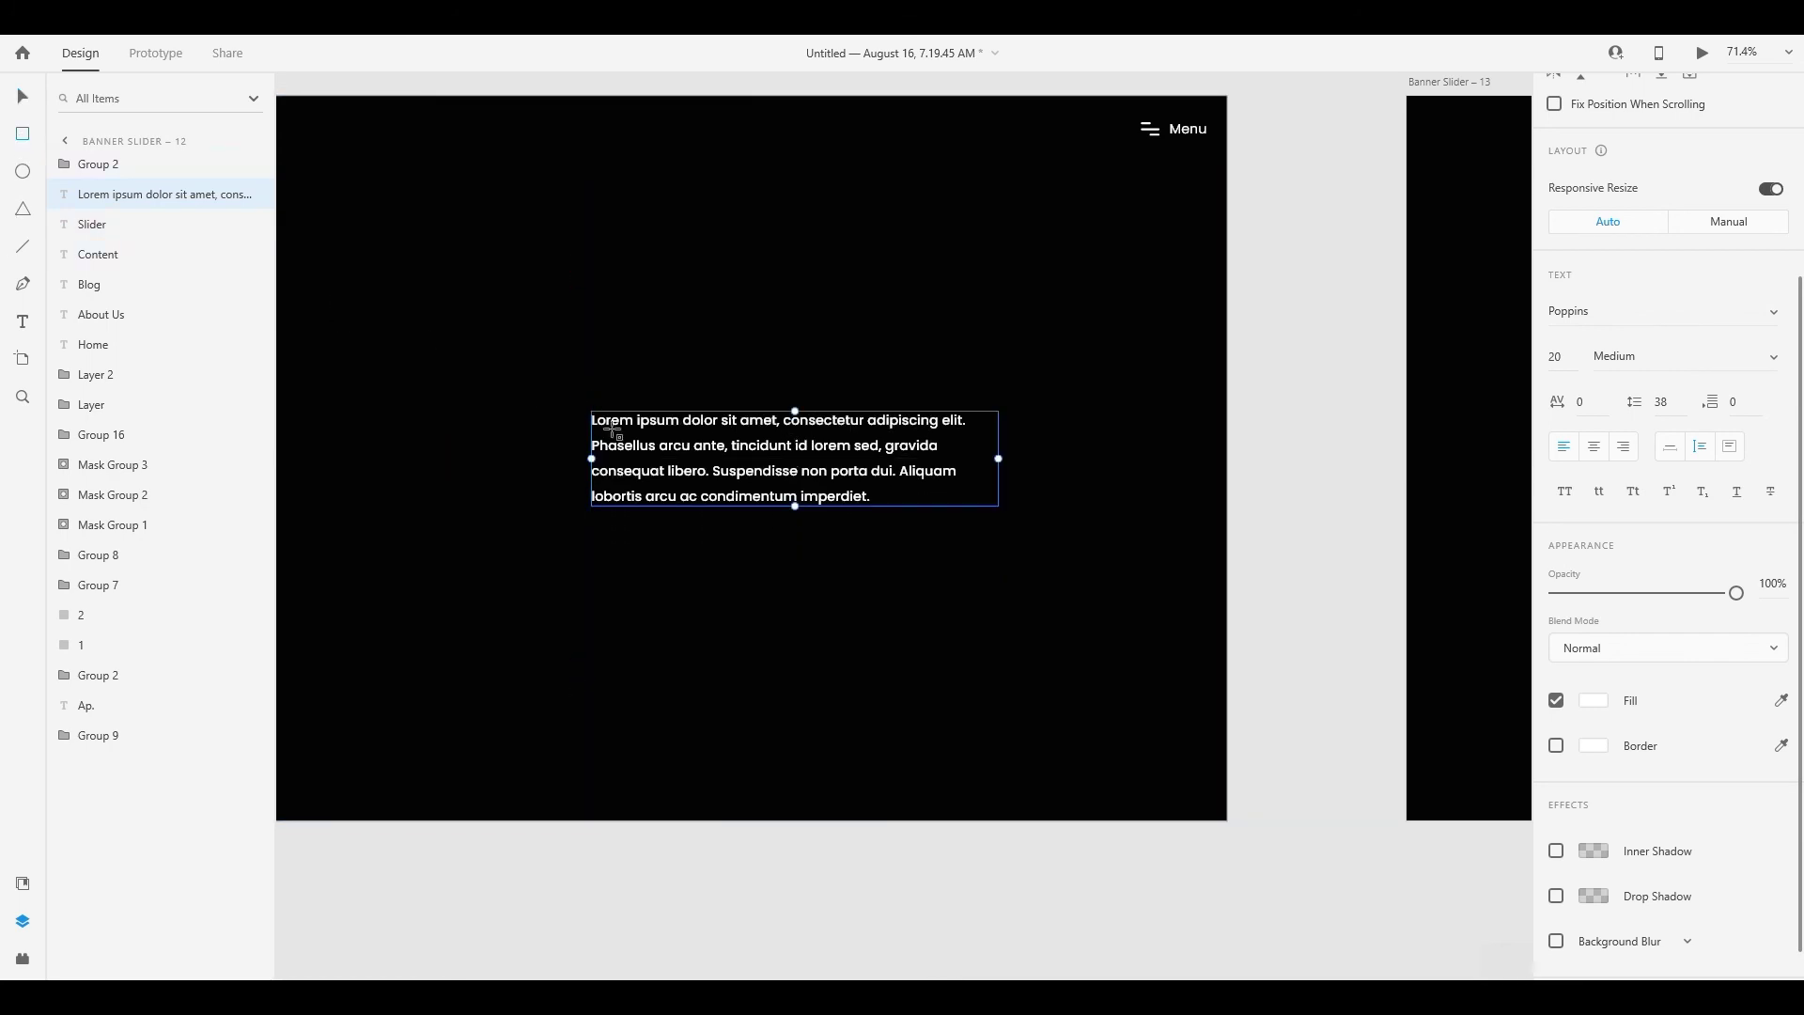
left_click_drag(575, 389, 1026, 516)
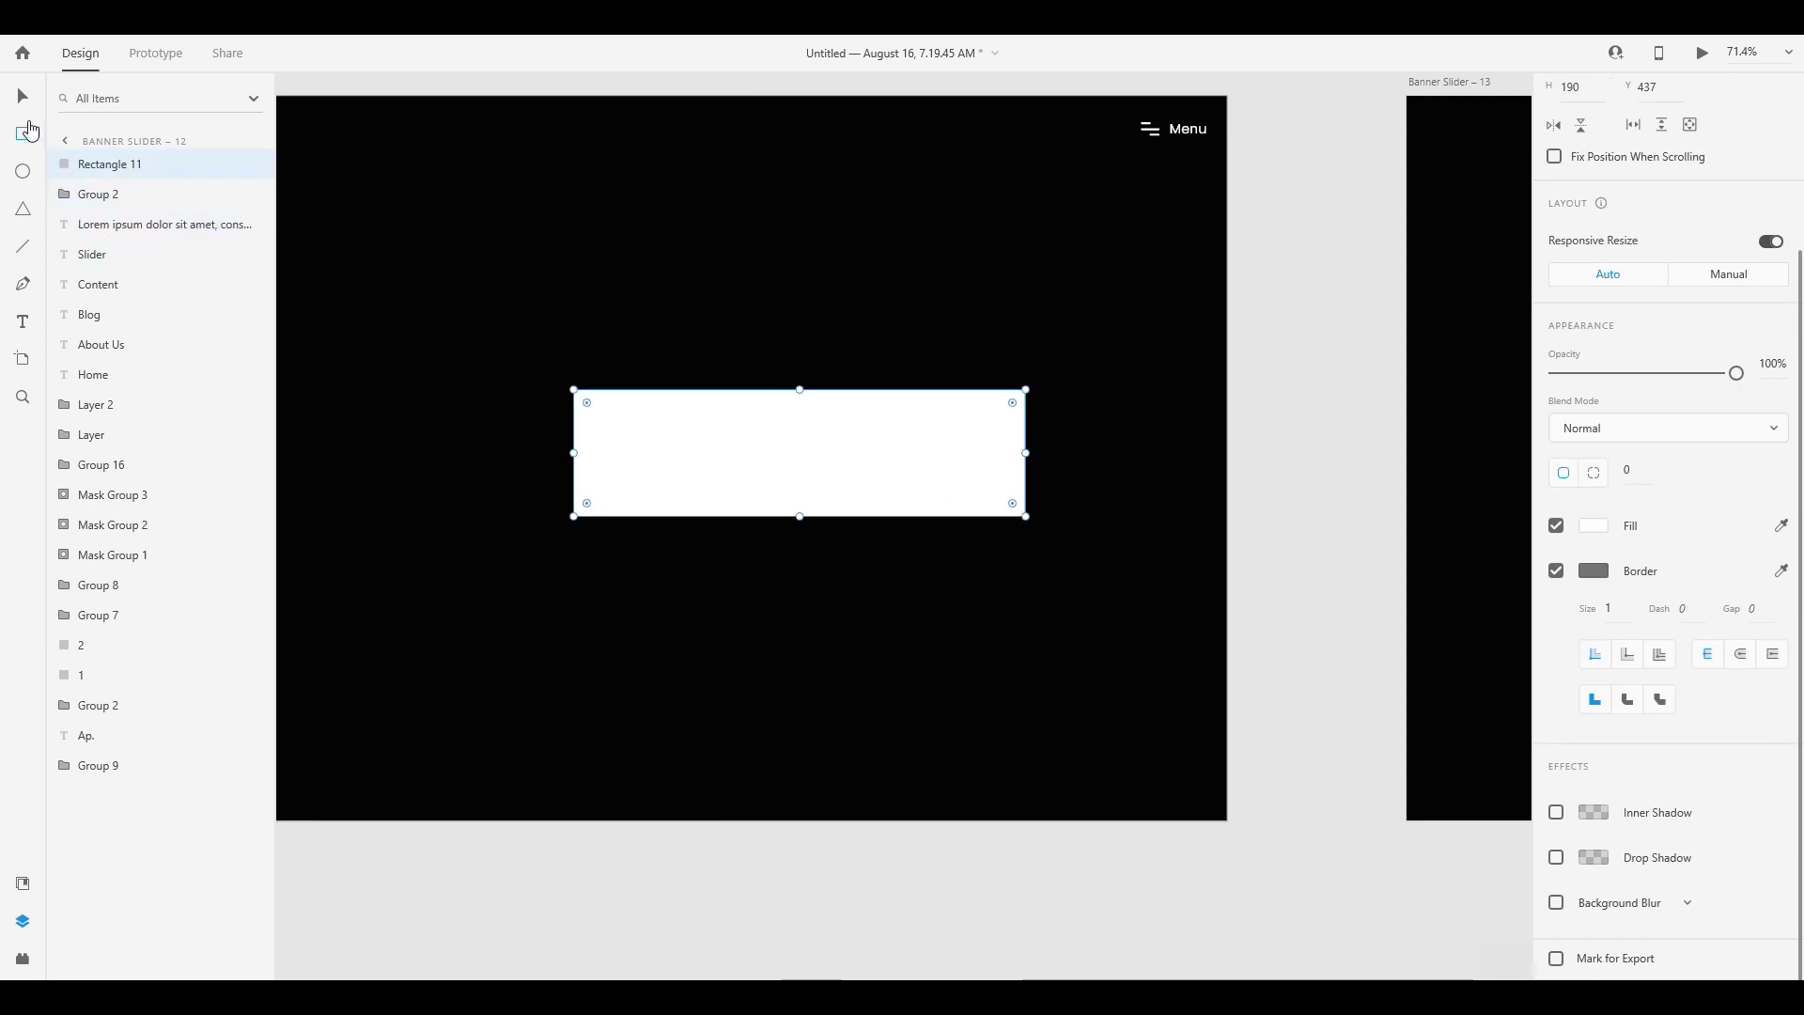
left_click_drag(104, 162, 138, 211)
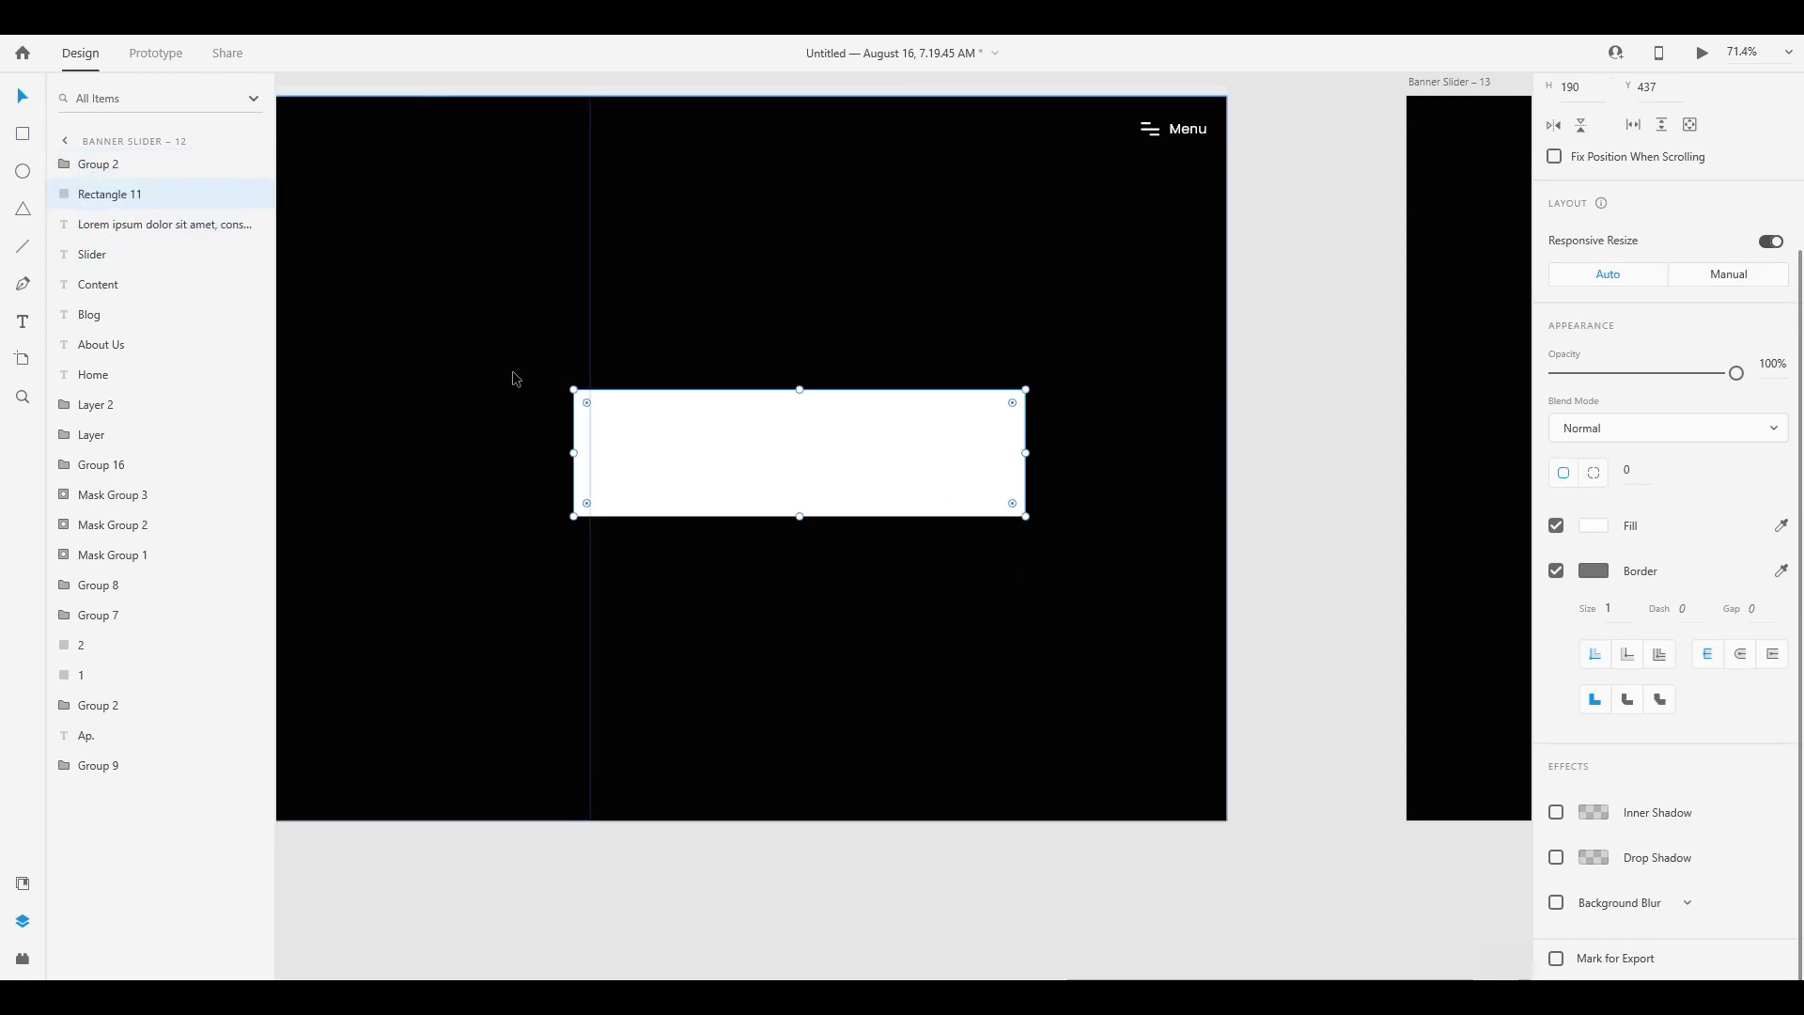
Mask the Lorem ipsum paragraph with the rectangle drawn over it
left_click(109, 224, "shift")
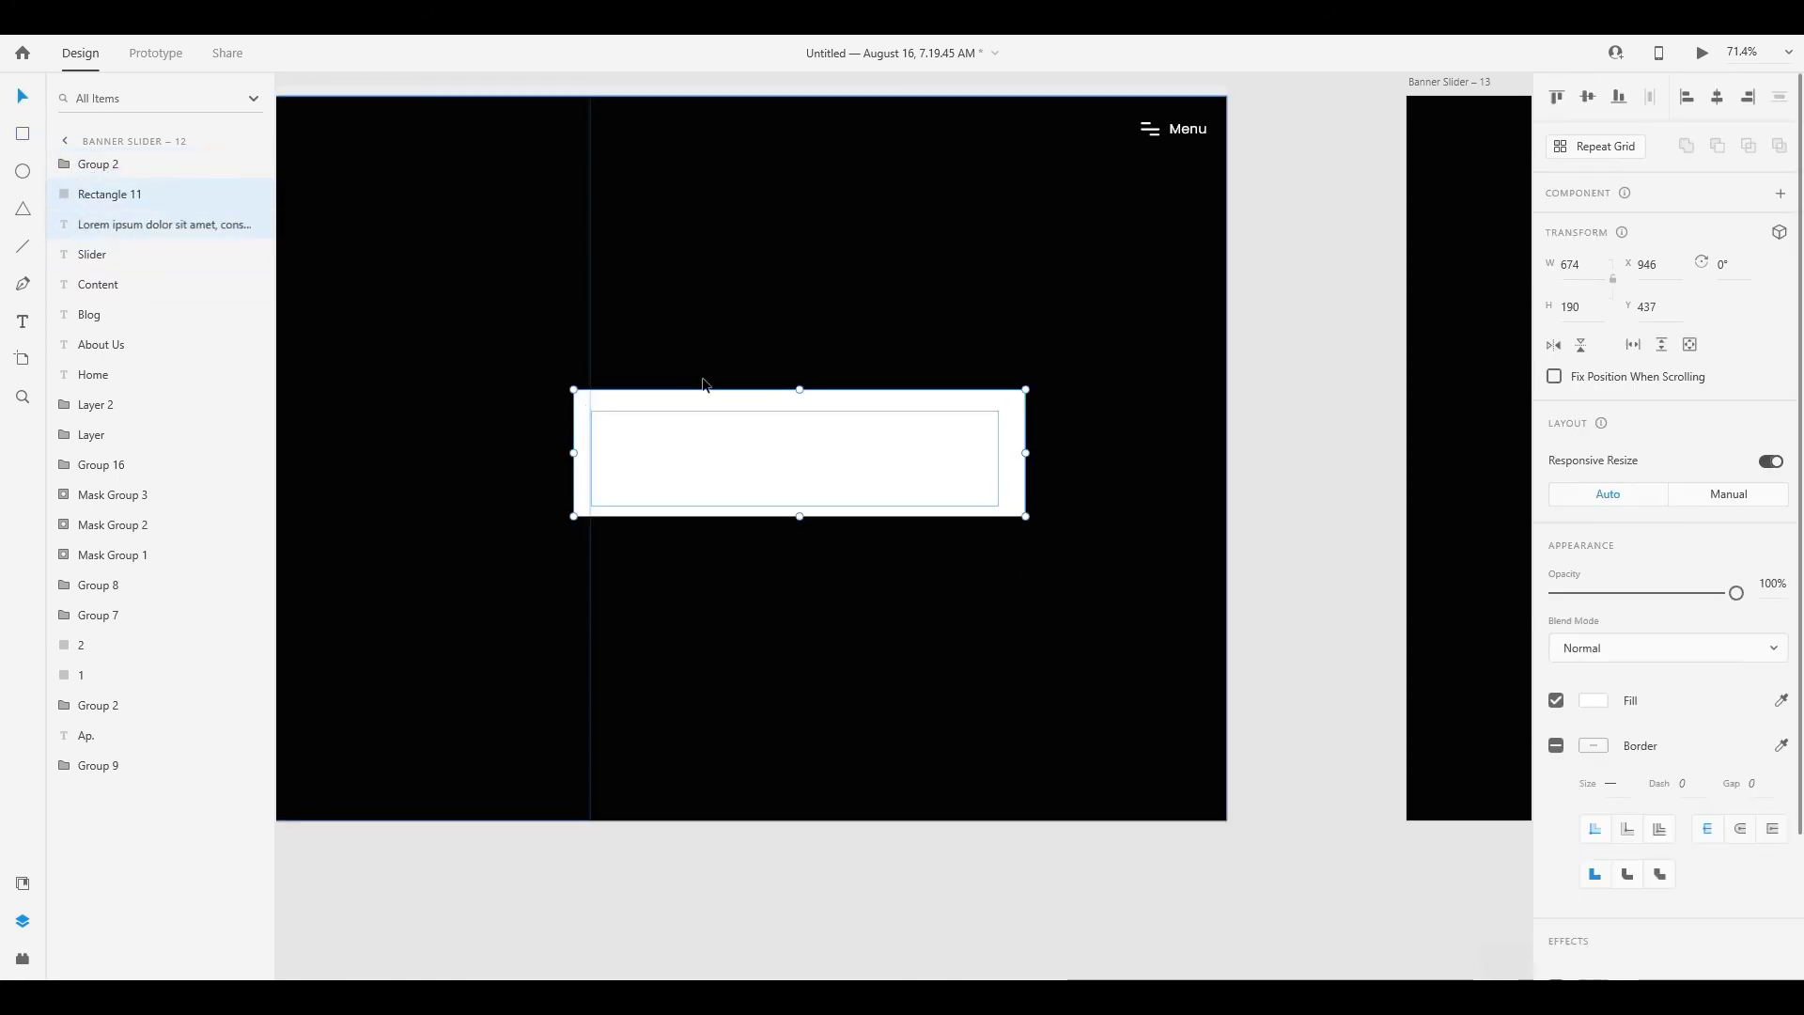
right_click(888, 477)
scroll(1024, 395, "down", 1)
left_click(971, 290)
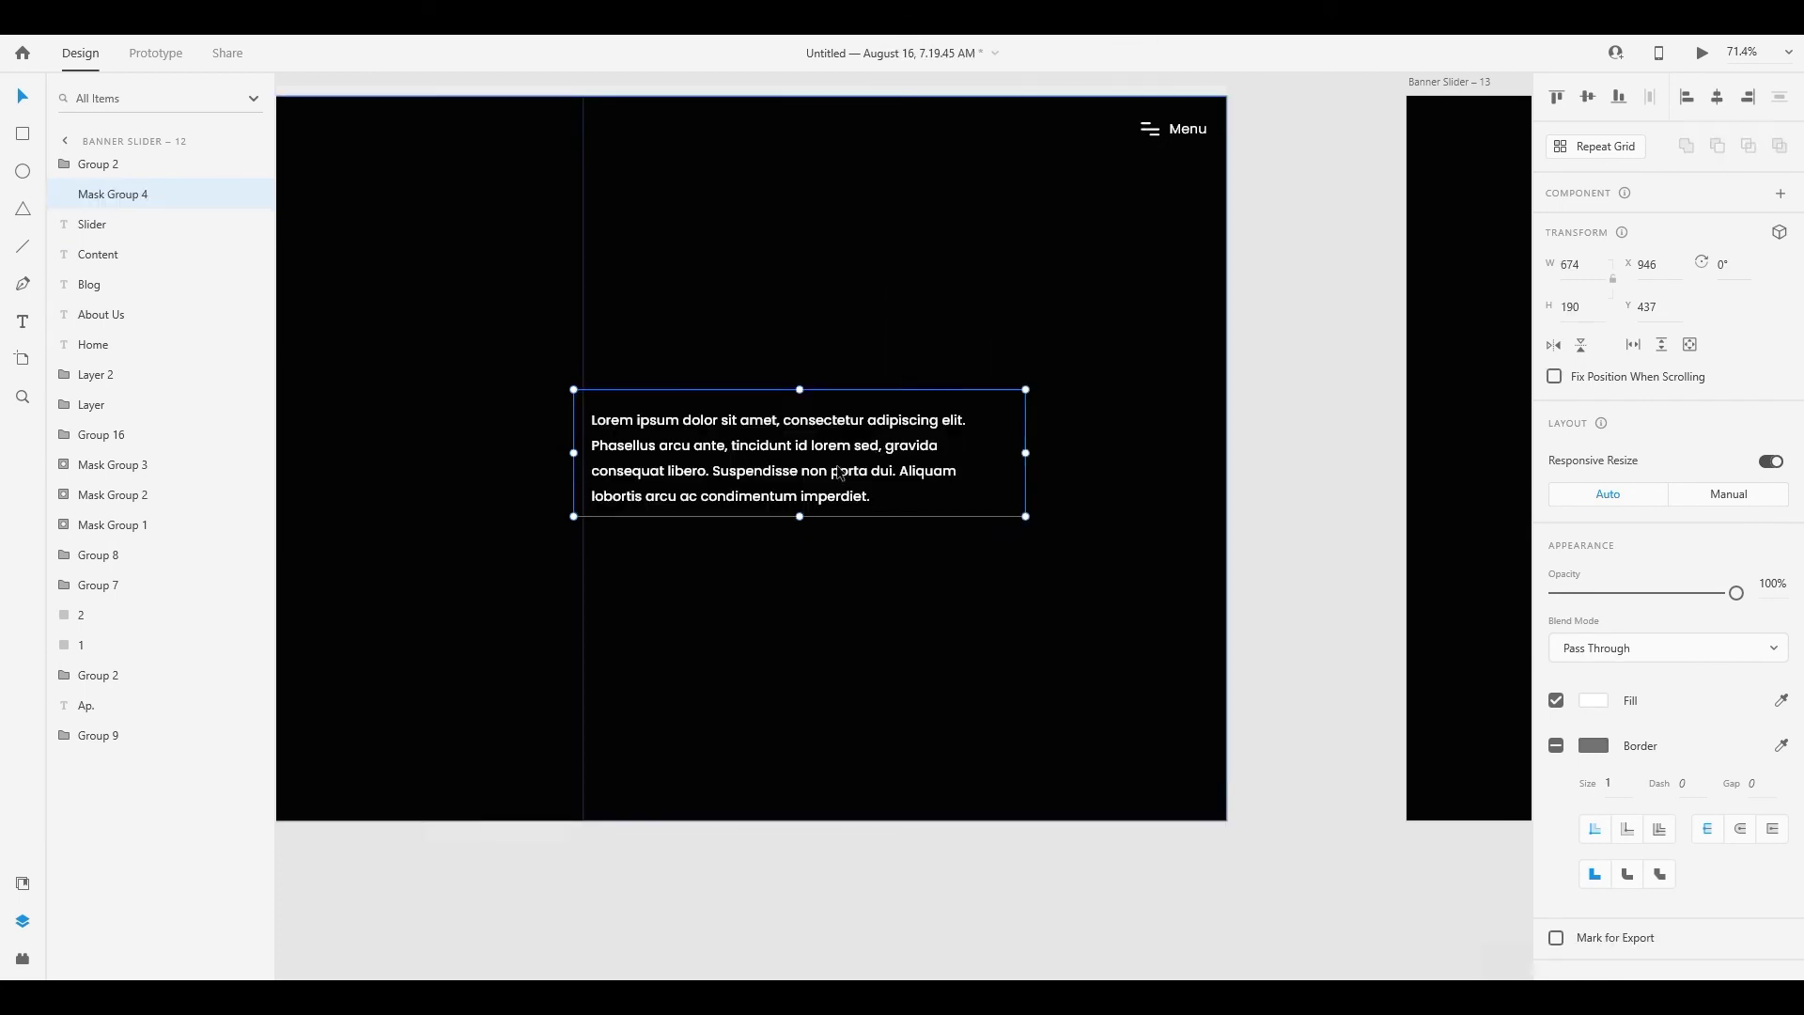
Move the masked paragraph down to Y 561 and open the mask group to select its rectangle
scroll(839, 473, "down", 2)
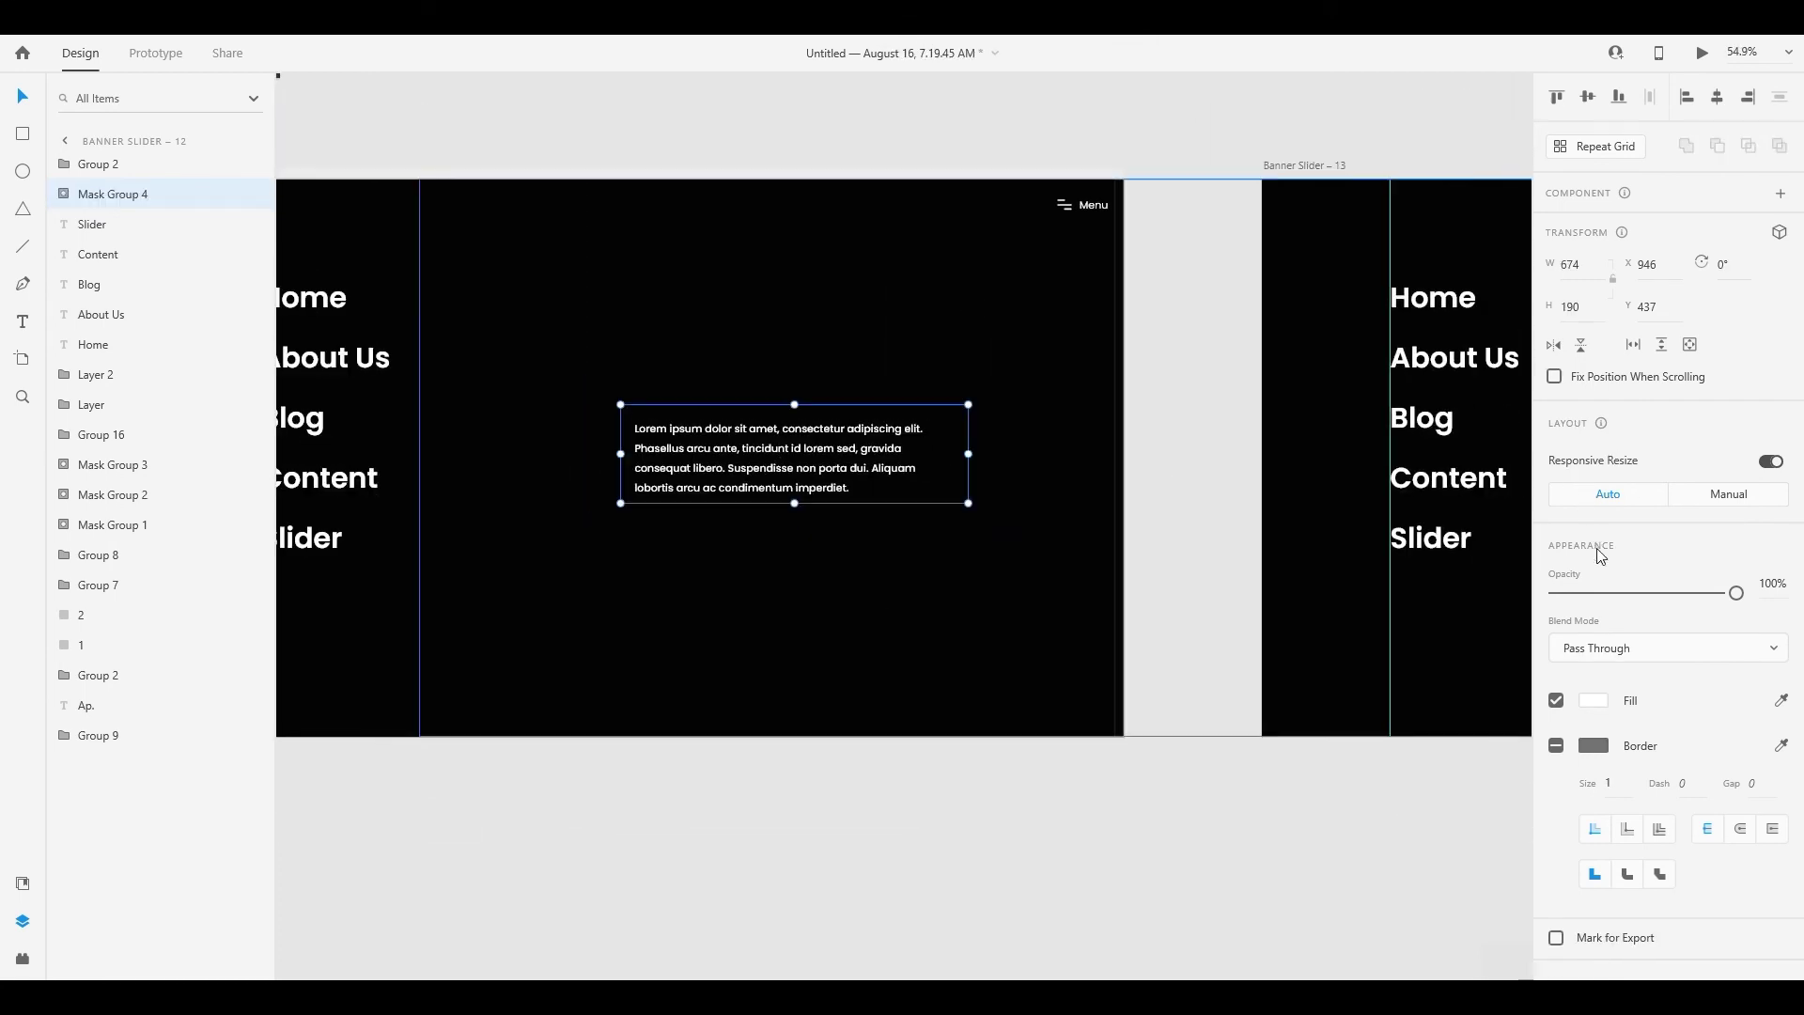
left_click_drag(797, 472, 797, 524)
left_click(848, 509)
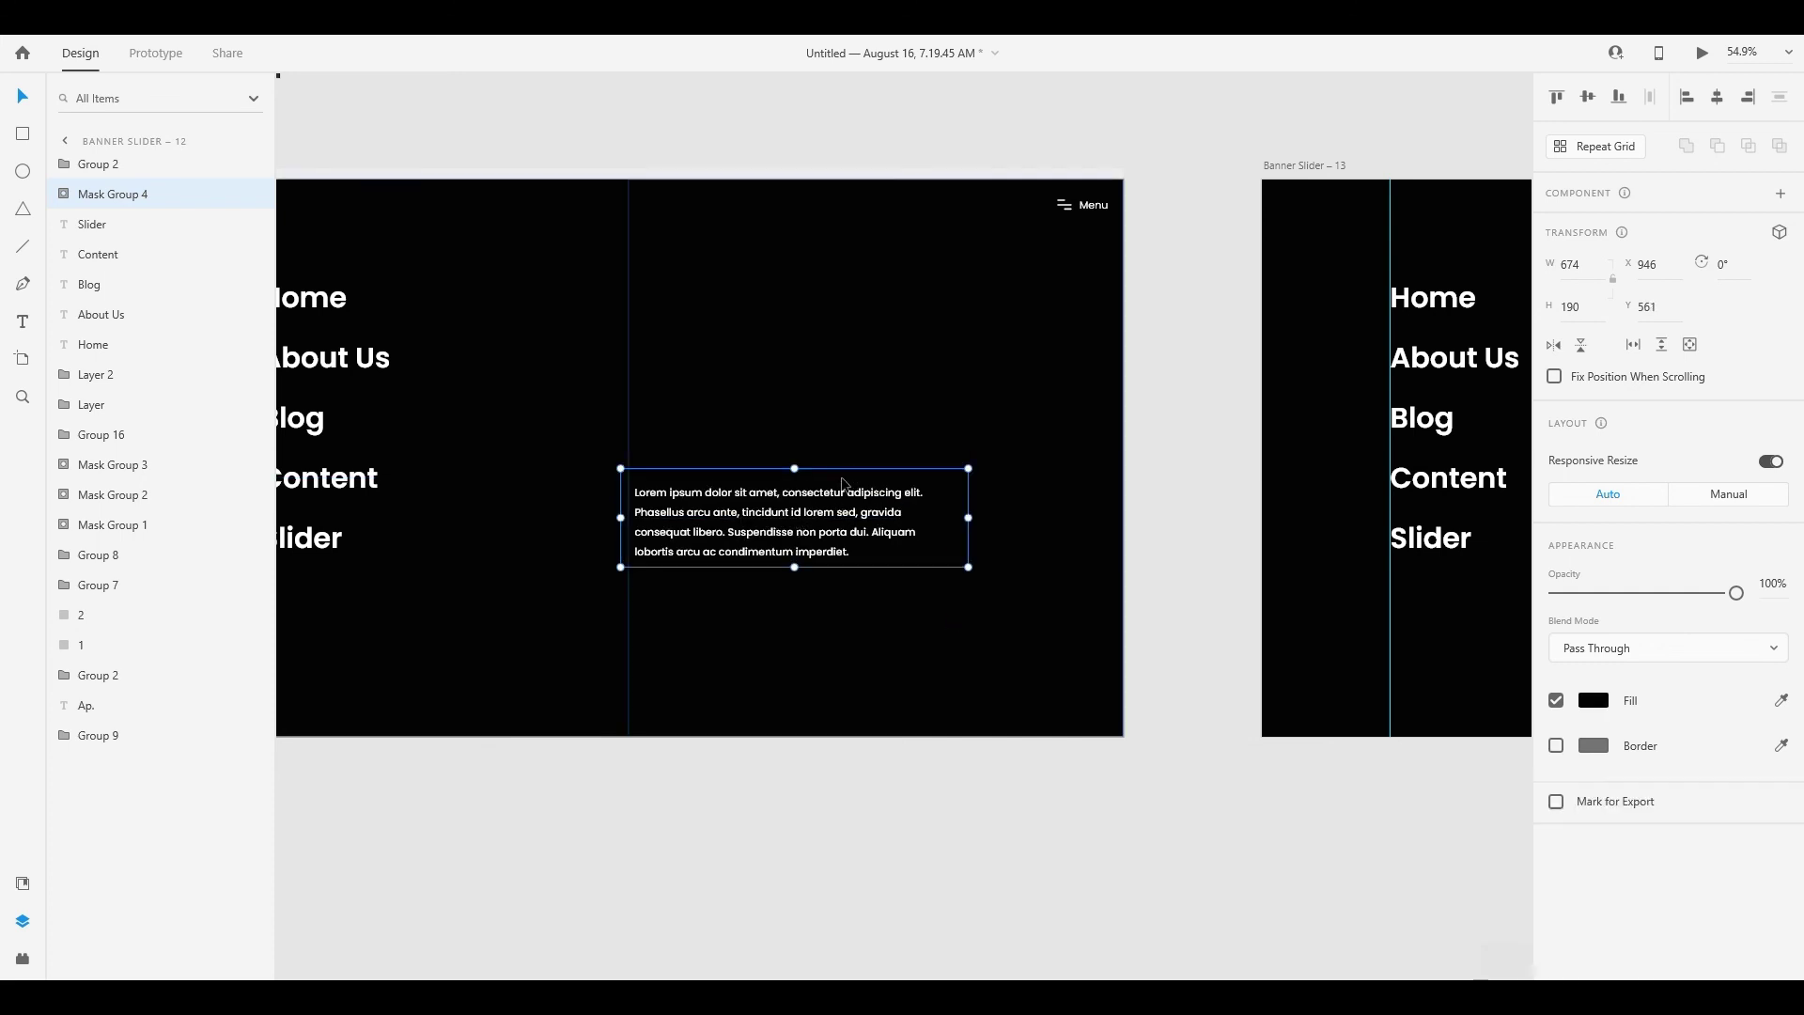
double_click(848, 509)
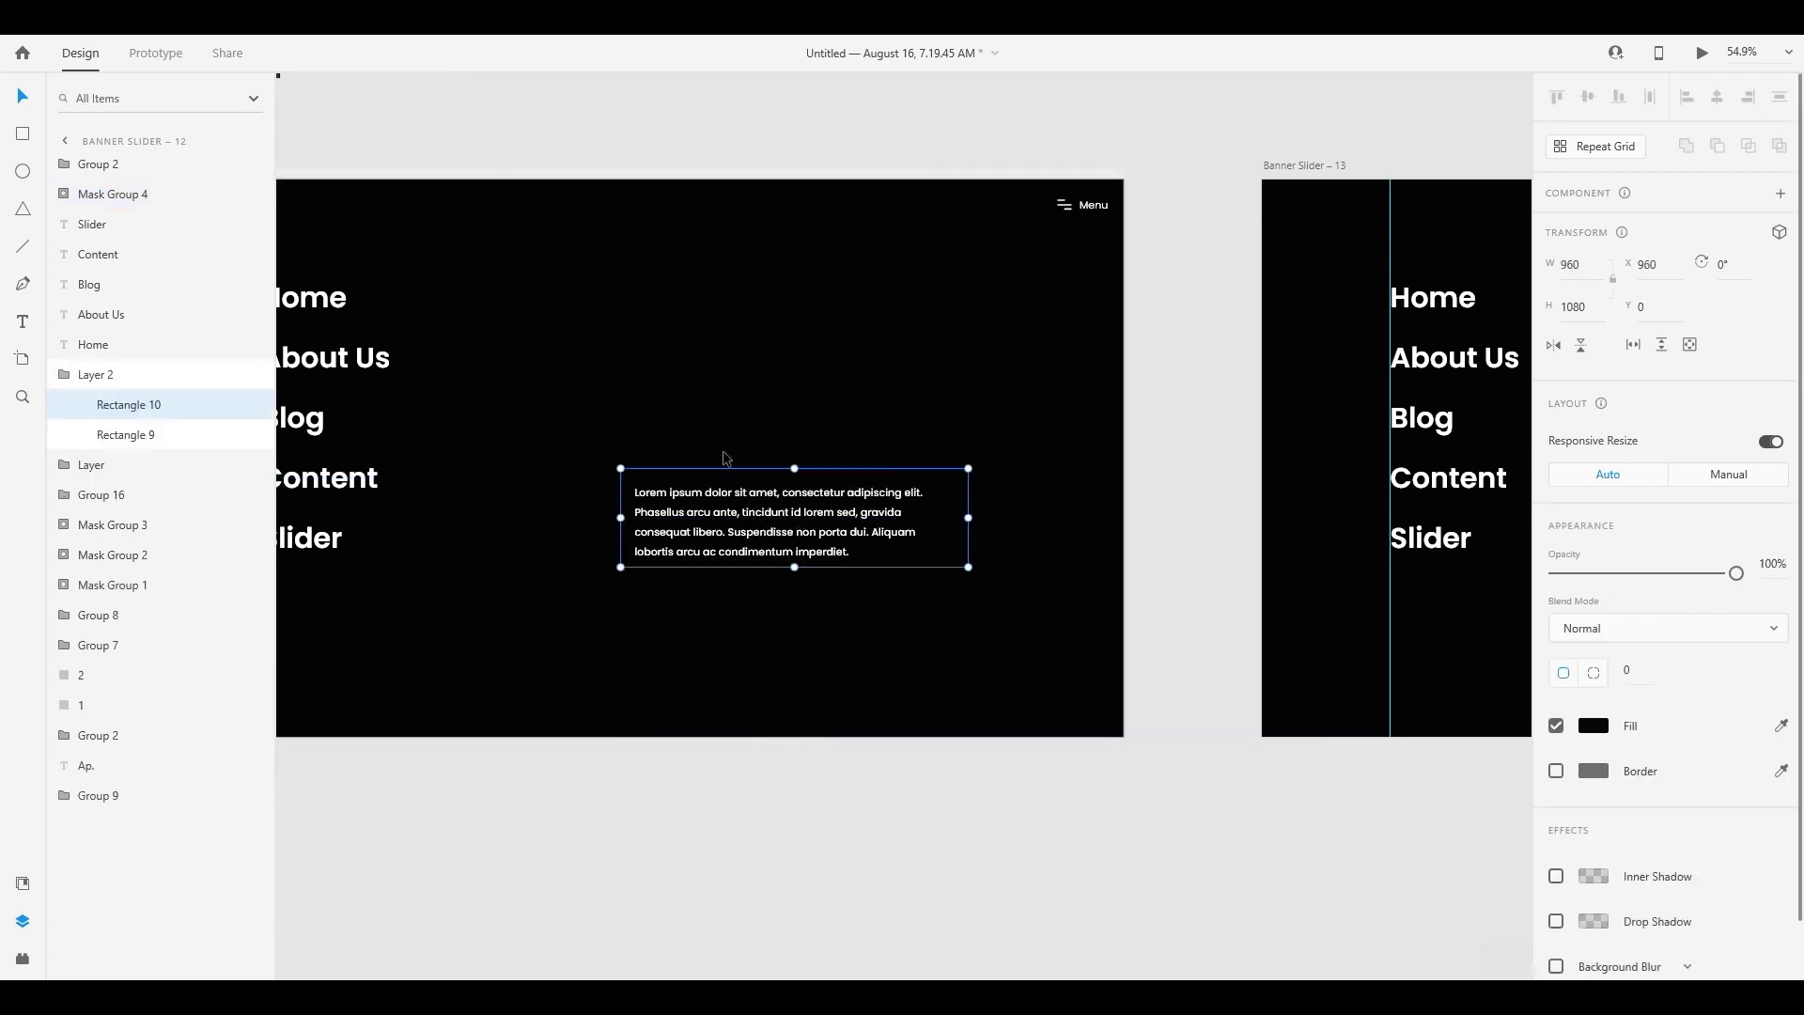
double_click(87, 194)
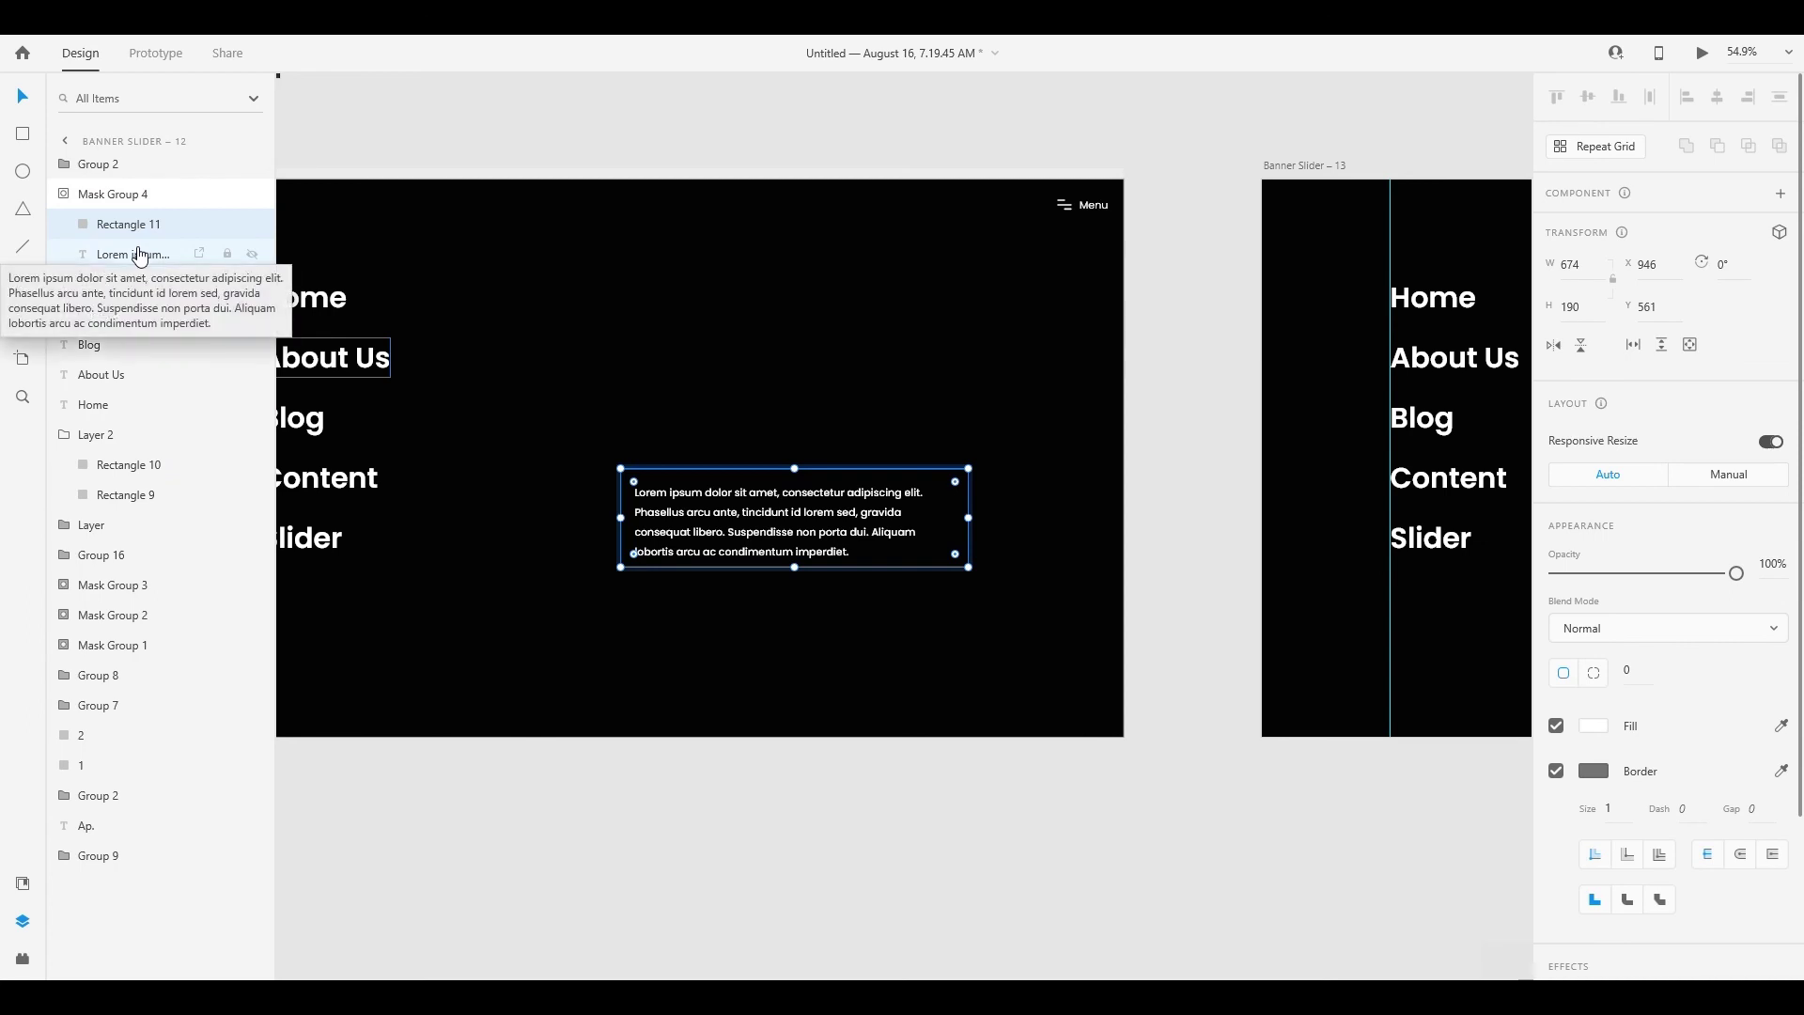
Try to move the mask rectangle up to Y 351, clear of the paragraph
key("shift+Up")
key("shift+Up")
key("shift+Up")
key("shift+Up")
key("shift+Up")
key("shift+Up")
key("shift+Up")
key("shift+Up")
key("shift+Up")
key("shift+Up")
key("shift+Up")
key("shift+Up")
key("shift+Up")
key("shift+Up")
key("shift+Up")
key("shift+Up")
key("shift+Up")
key("shift+Up")
key("shift+Up")
key("shift+Up")
key("shift+Up")
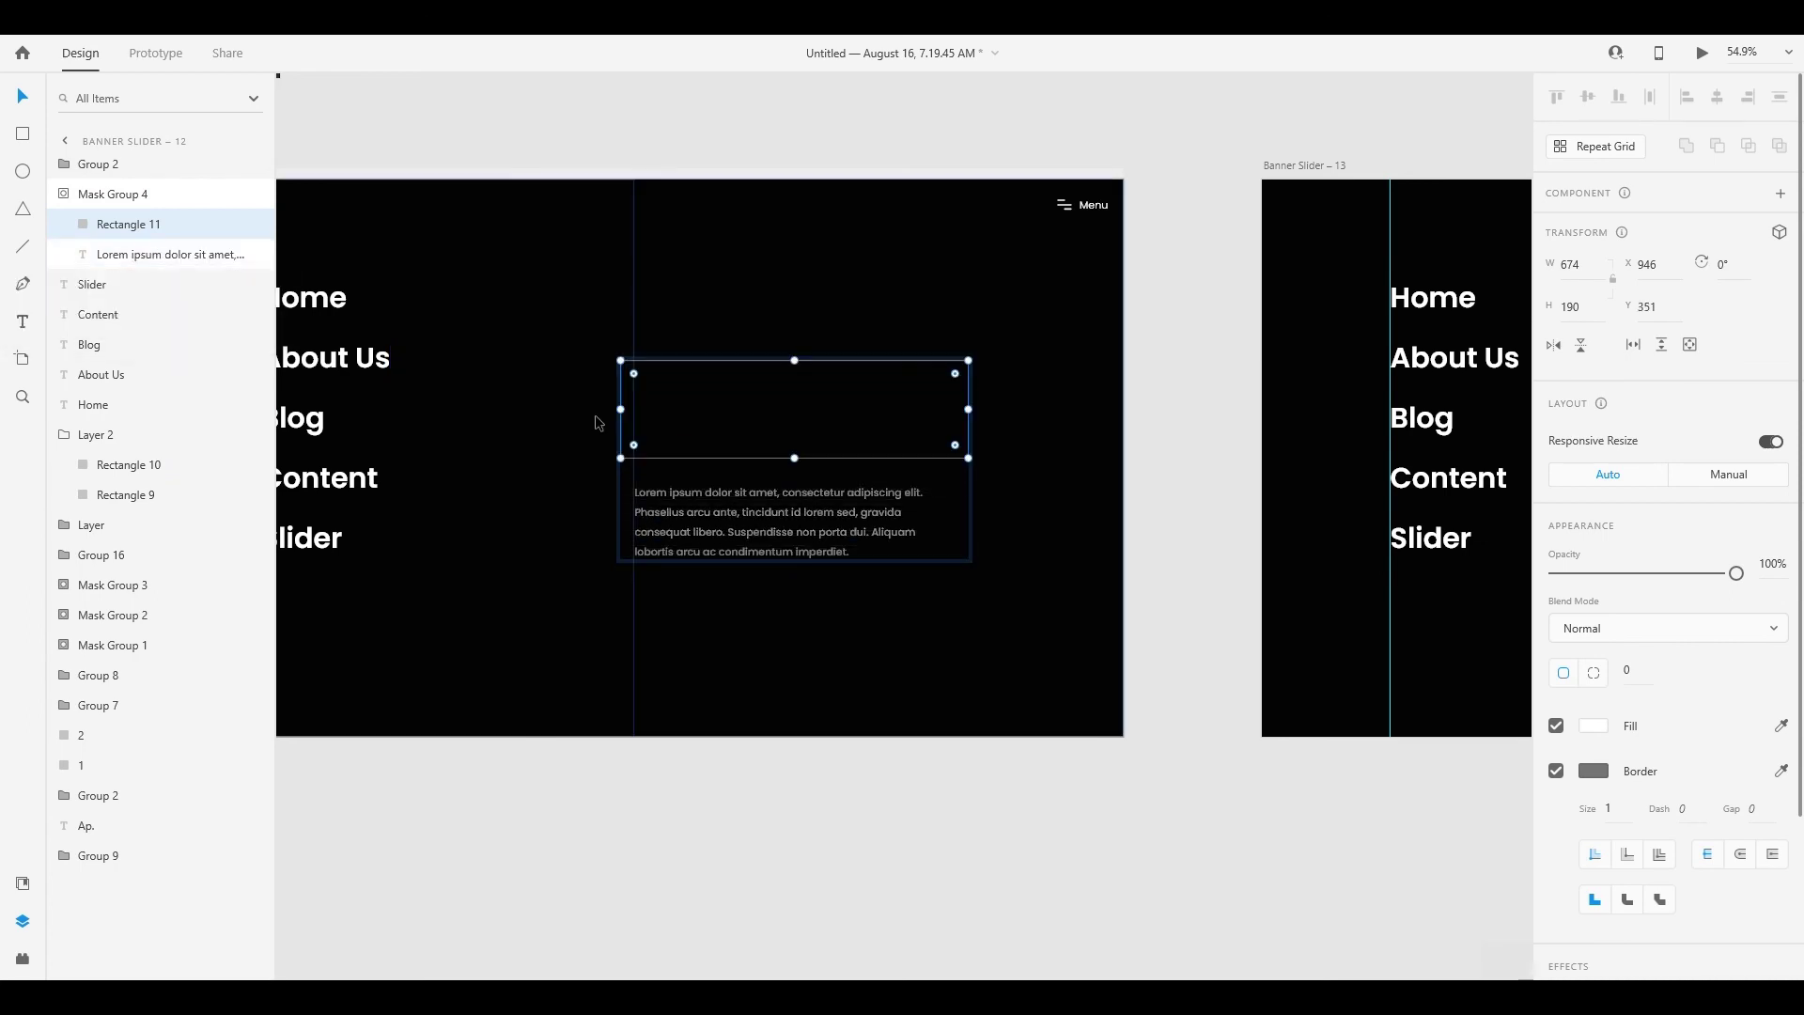
key("shift+Down")
key("shift+Down")
key("ctrl+z")
key("ctrl+z")
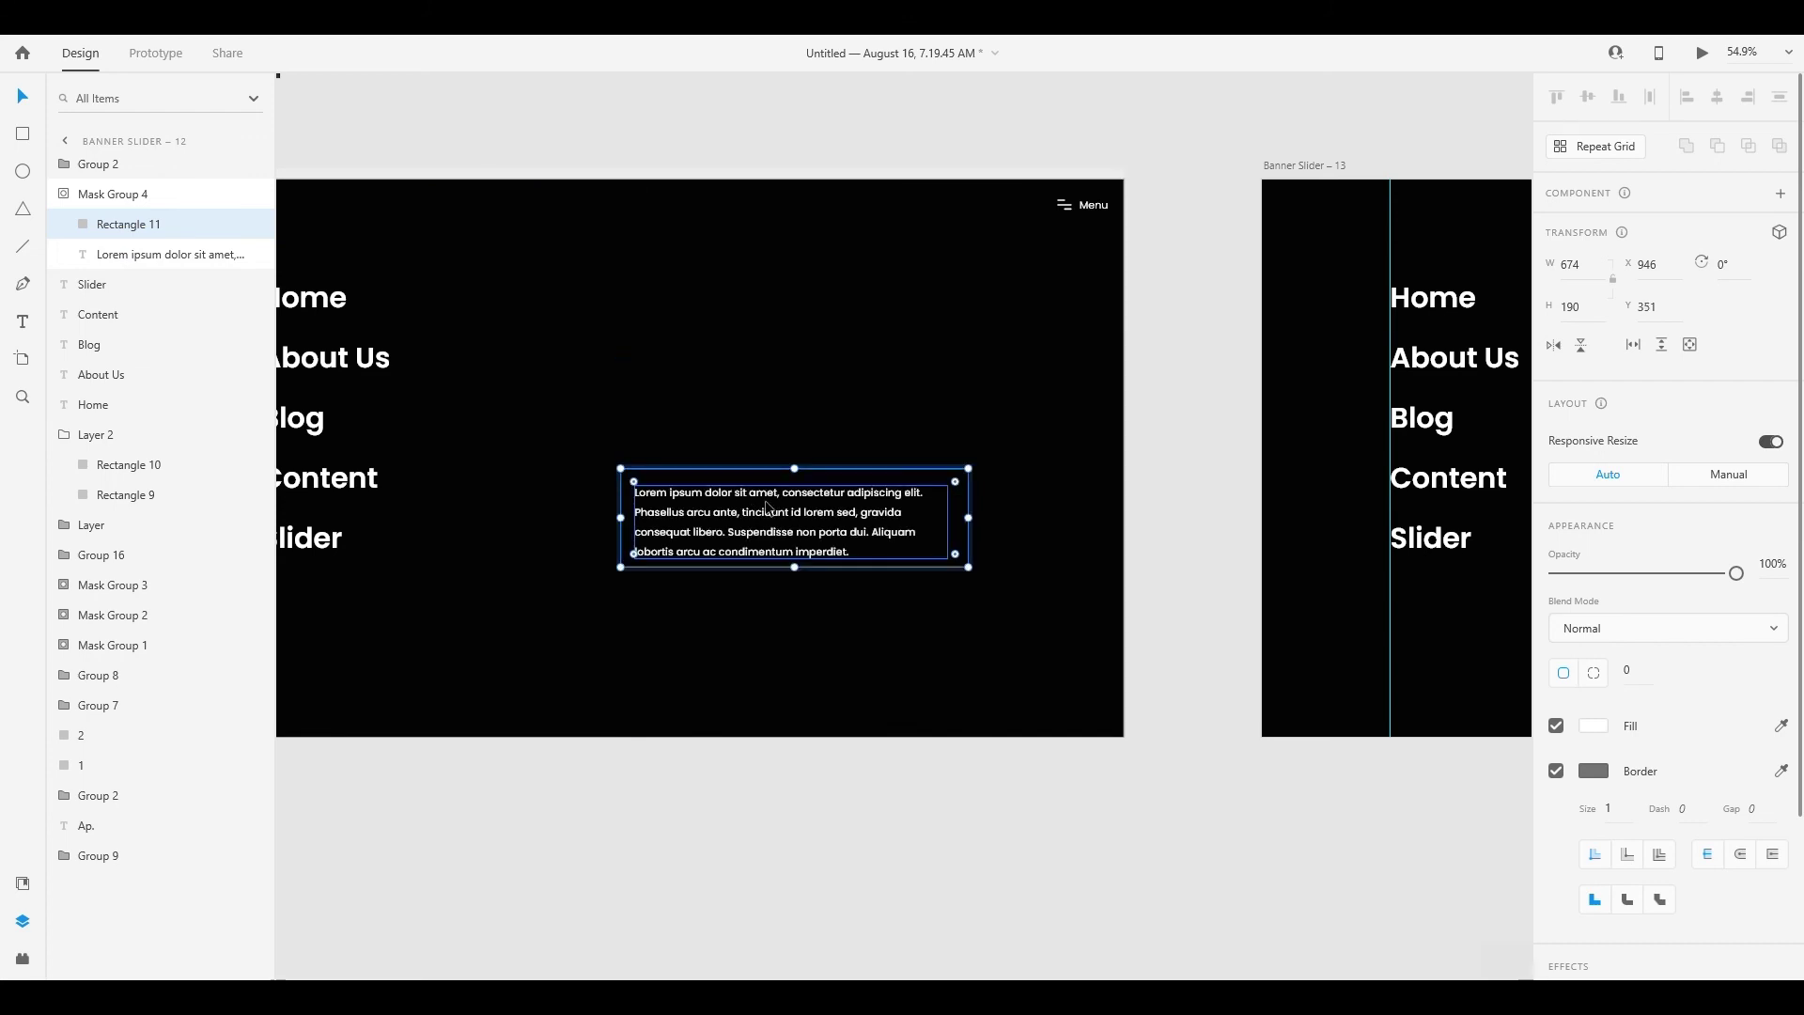
Move the paragraph inside the Banner Slider – 12 mask up to Y 393 so that it is fully hidden
left_click(772, 516)
key("shift+Up")
key("shift+Up")
key("shift+Up")
key("shift+Up")
key("shift+Up")
key("shift+Up")
key("shift+Up")
key("shift+Up")
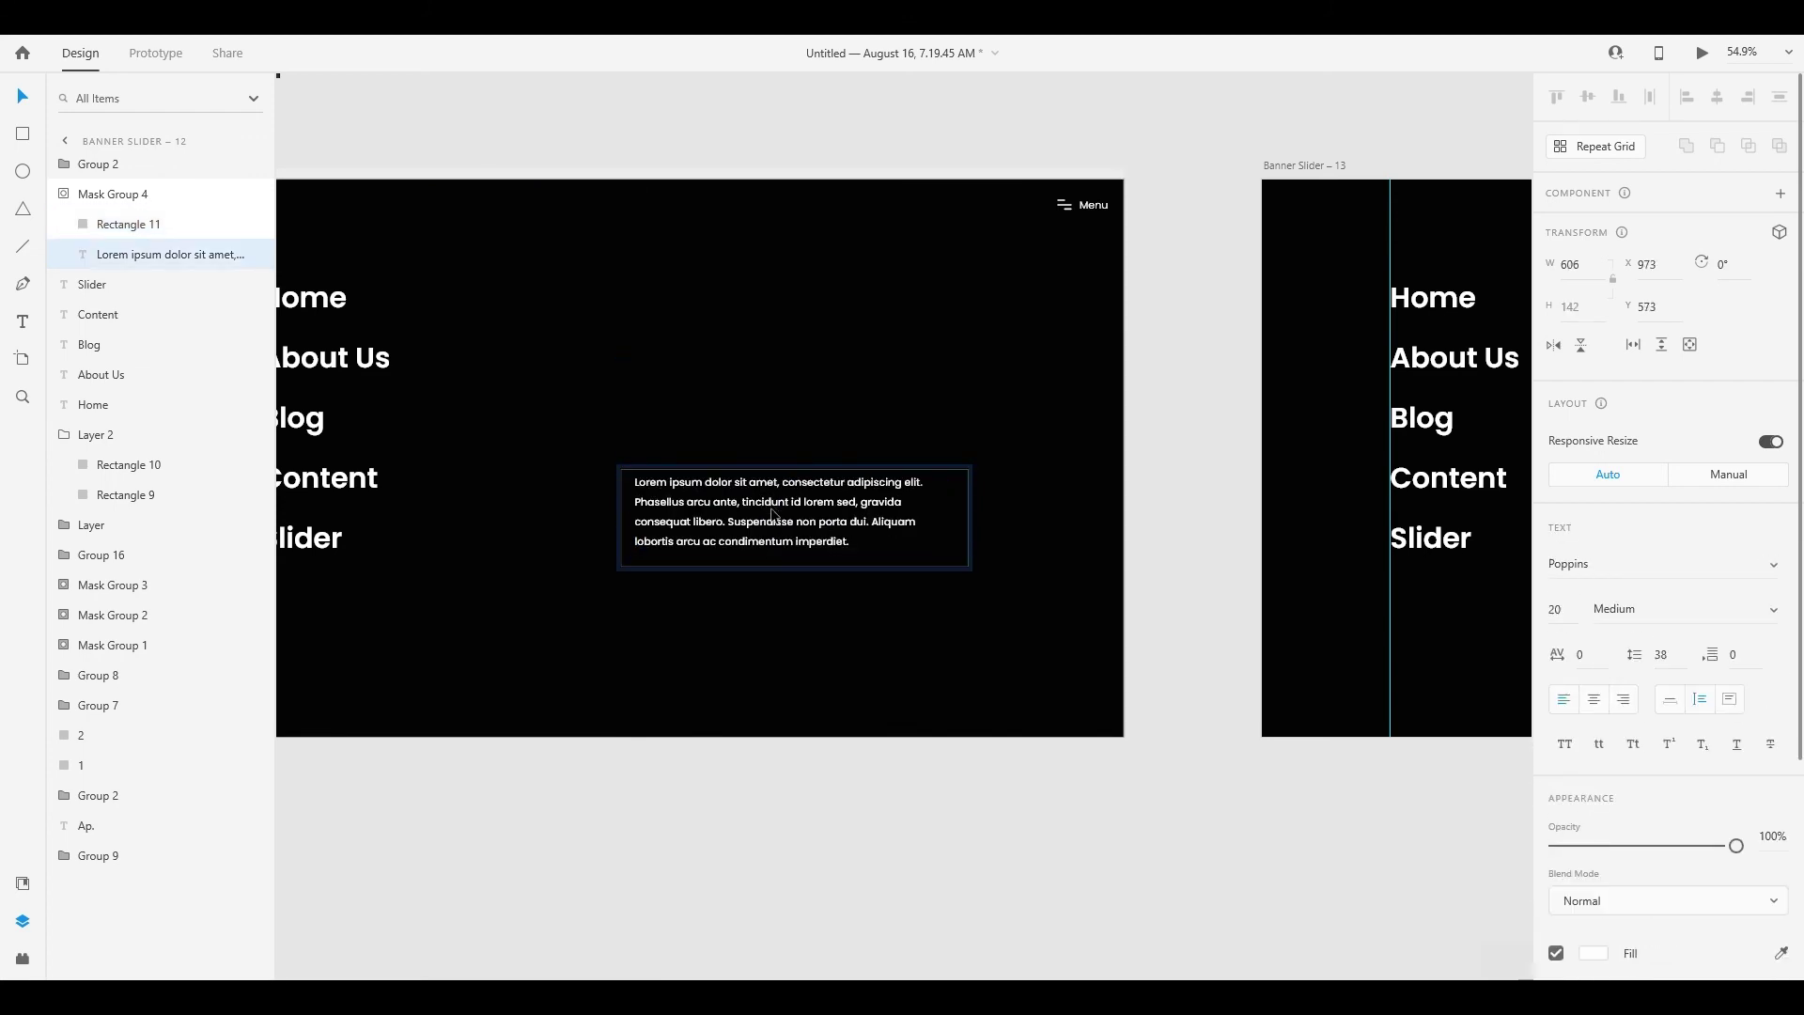
key("shift+Up")
key("shift+Up")
key("shift+Up")
key("shift+Up")
key("shift+Up")
key("shift+Up")
key("shift+Up")
key("shift+Up")
key("shift+Up")
key("shift+Up")
key("shift+Up")
key("shift+Up")
key("shift+Up")
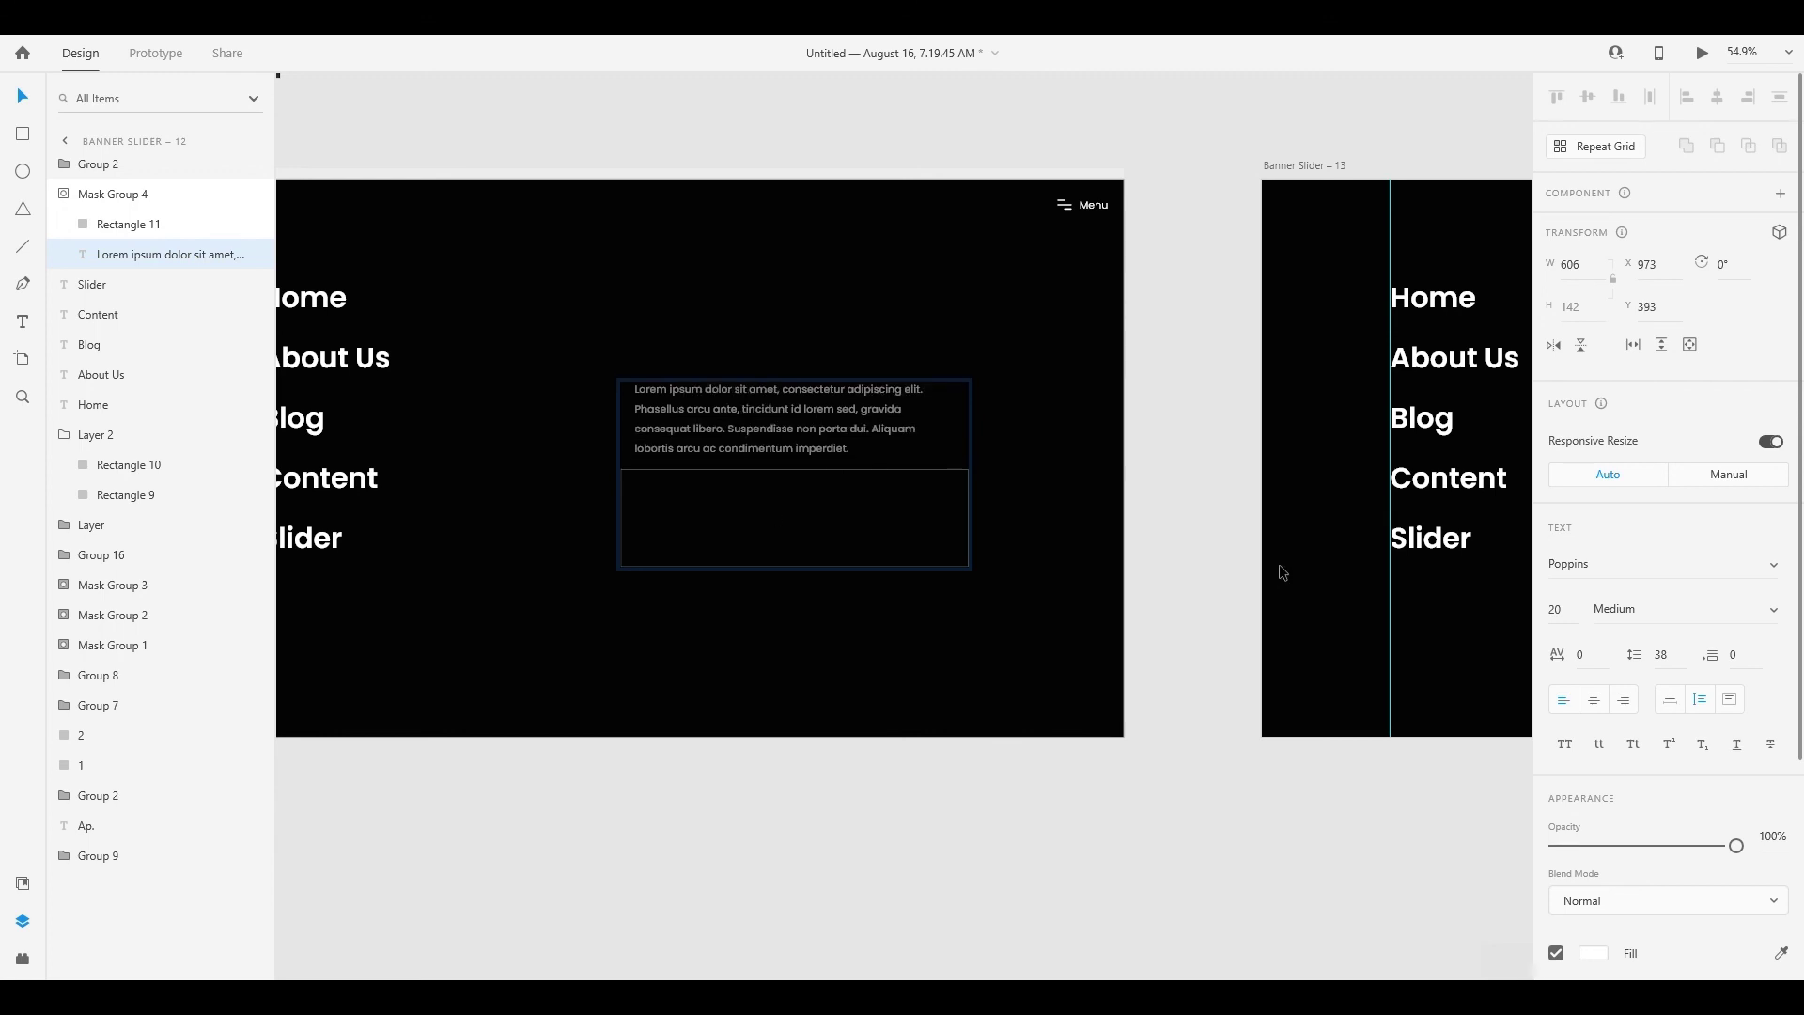
left_click(869, 664)
left_click(856, 655)
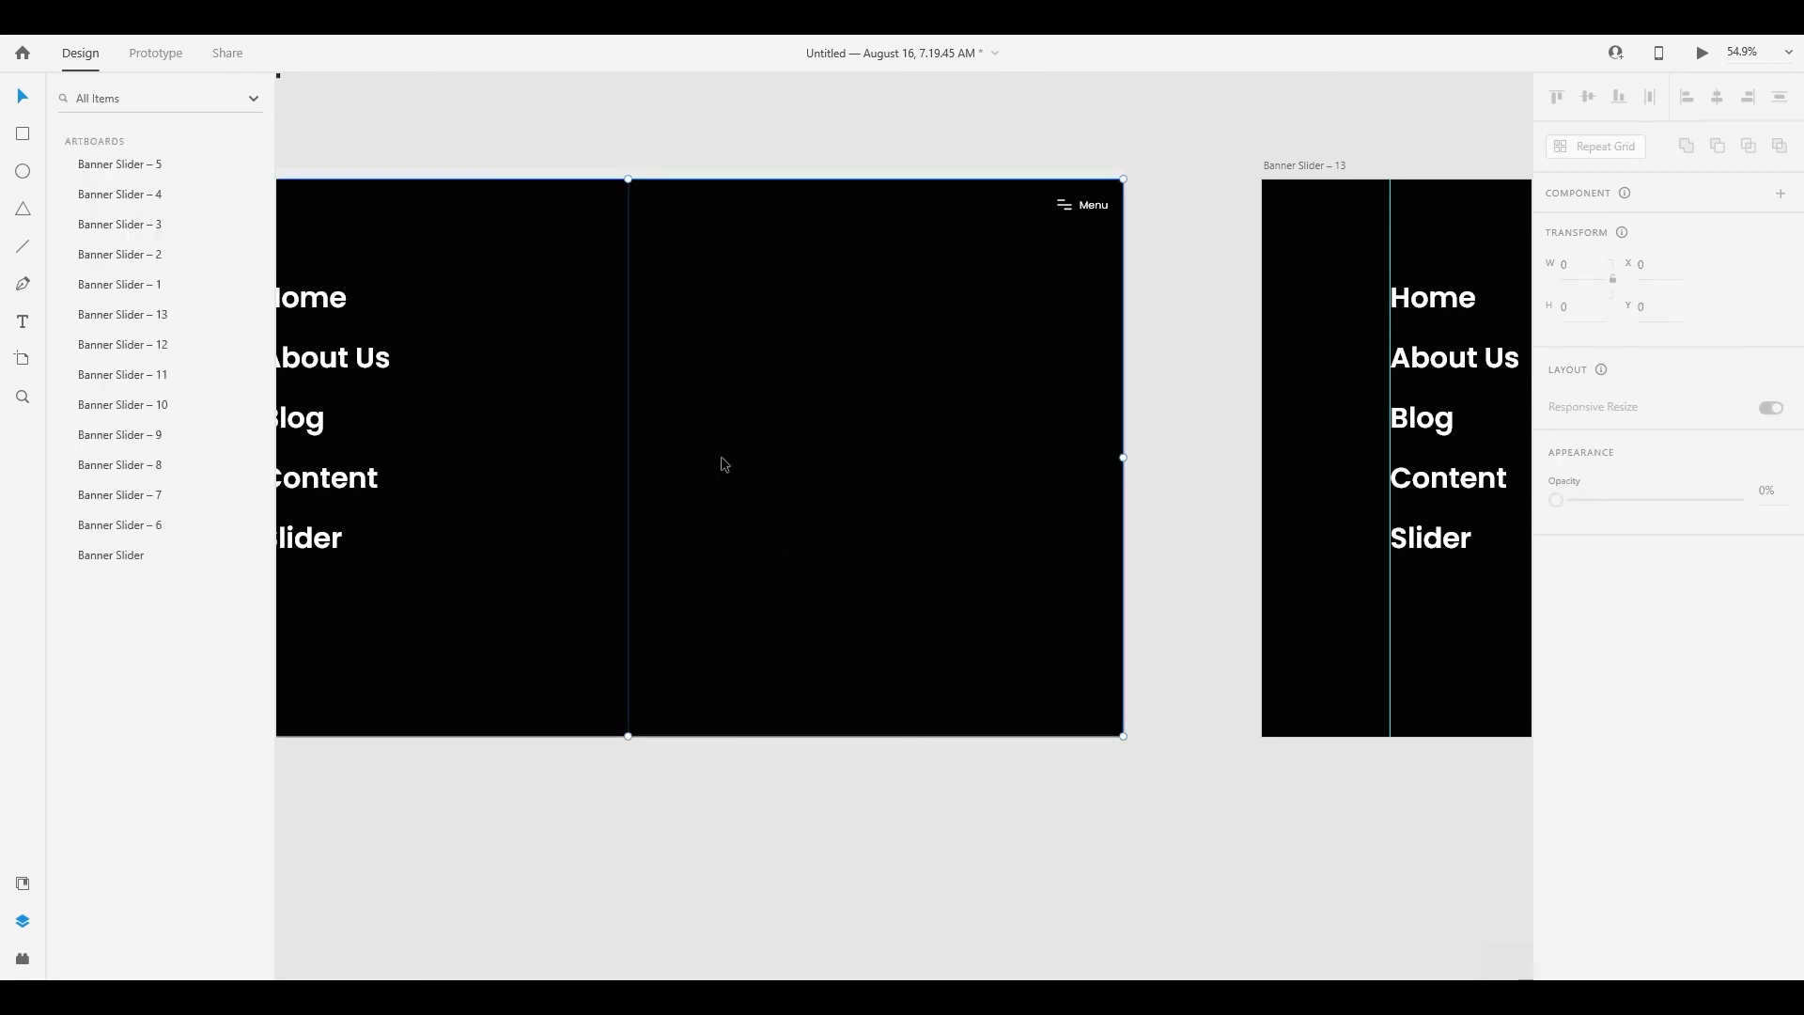
Copy Mask Group 4 from Banner Slider – 12 onto the Banner Slider – 13 artboard at the same position
left_click(735, 437)
double_click(734, 436)
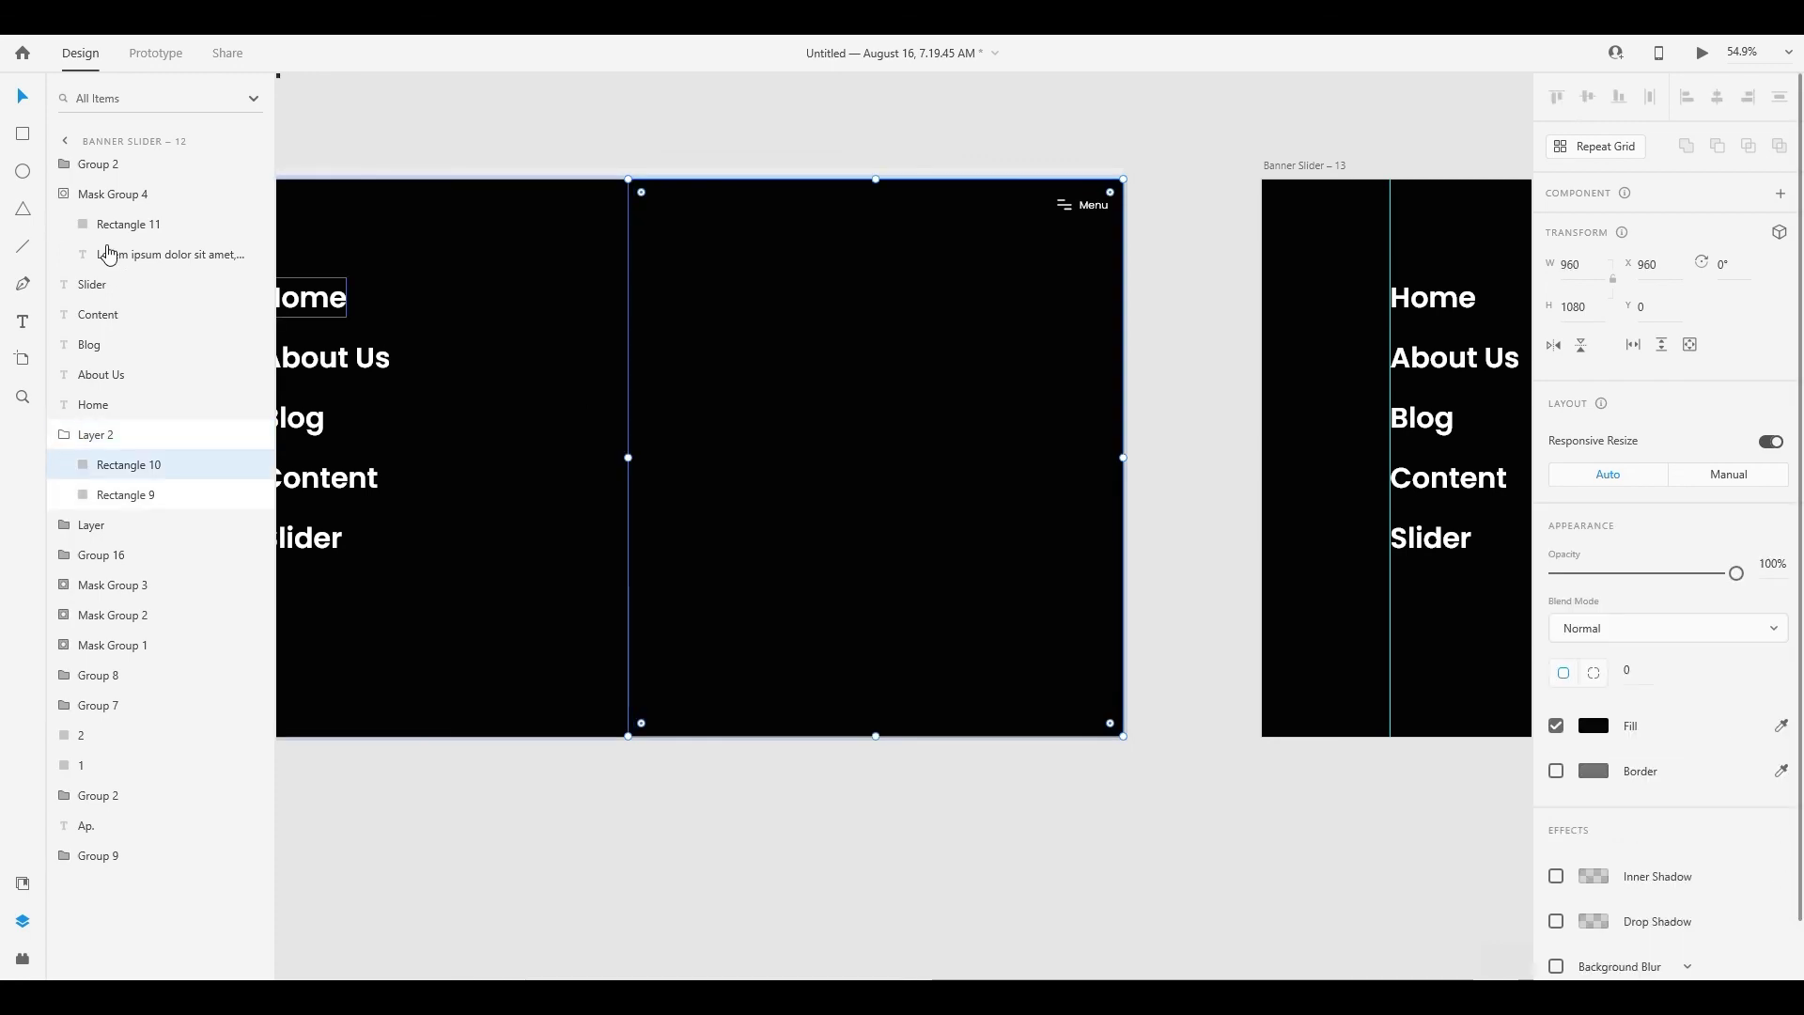
left_click(51, 201)
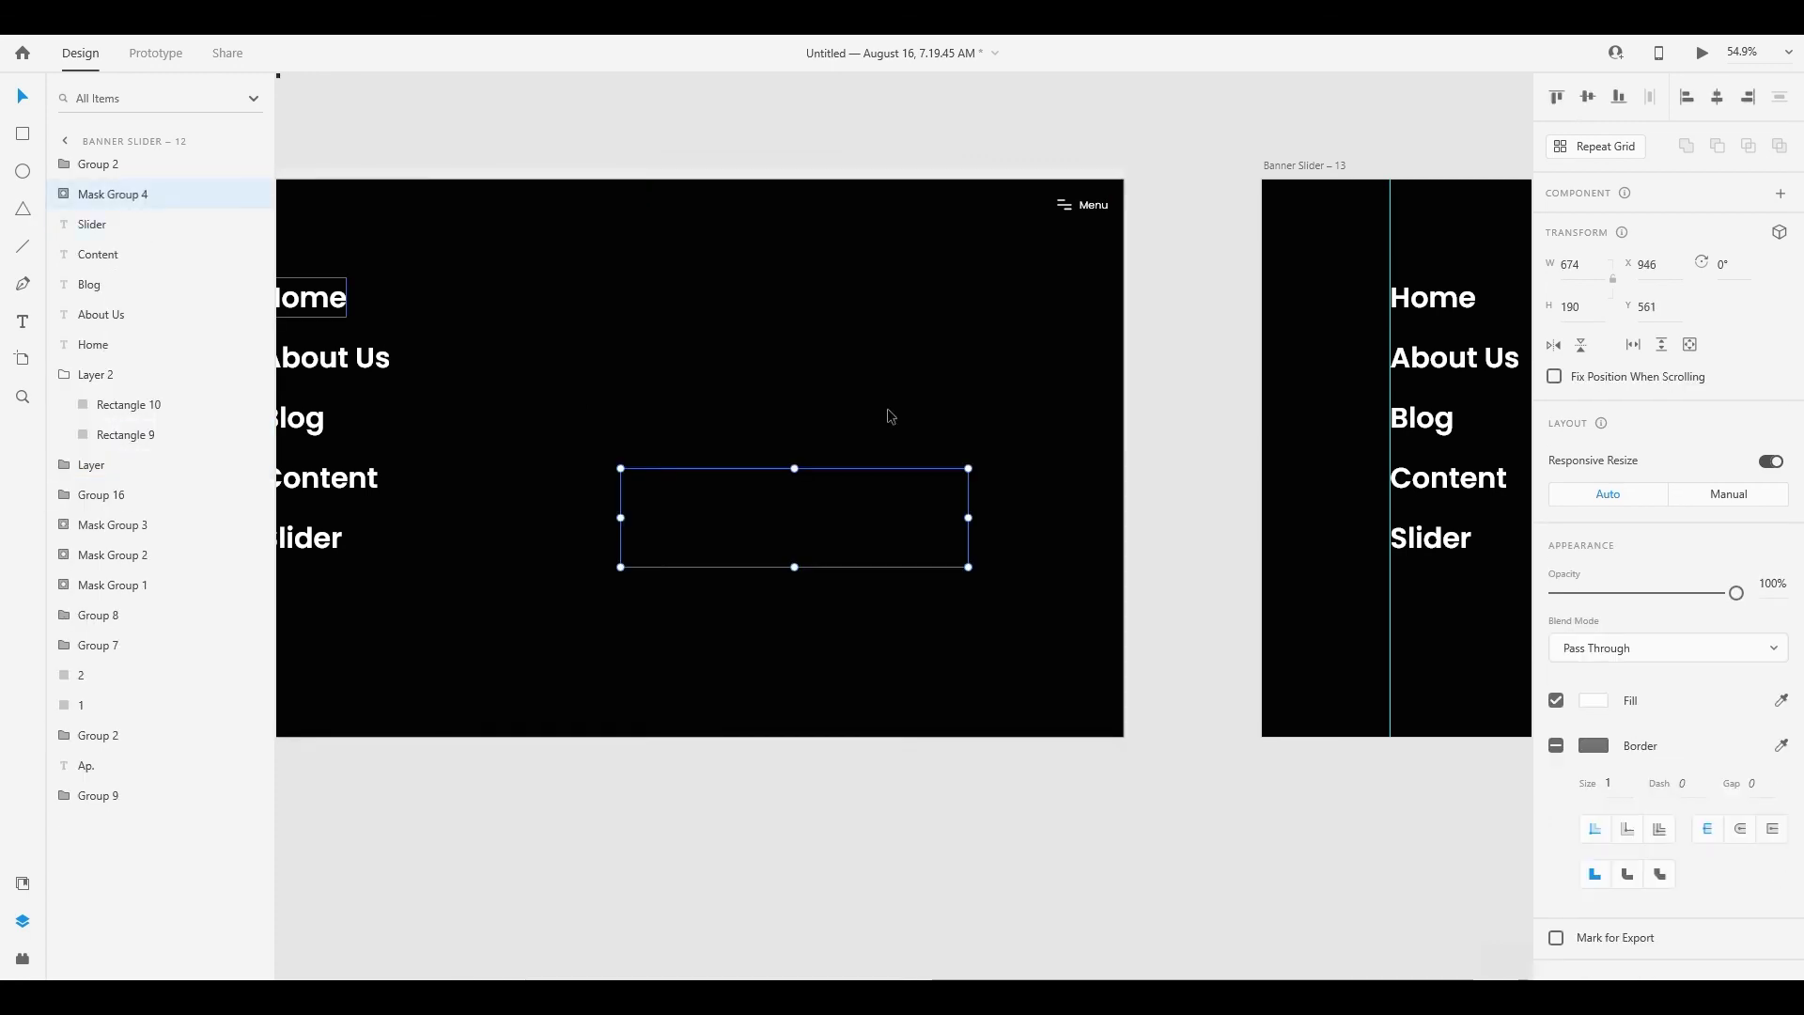
scroll(890, 406, "down", 3)
left_click_drag(1126, 429, 697, 404)
left_click(741, 230)
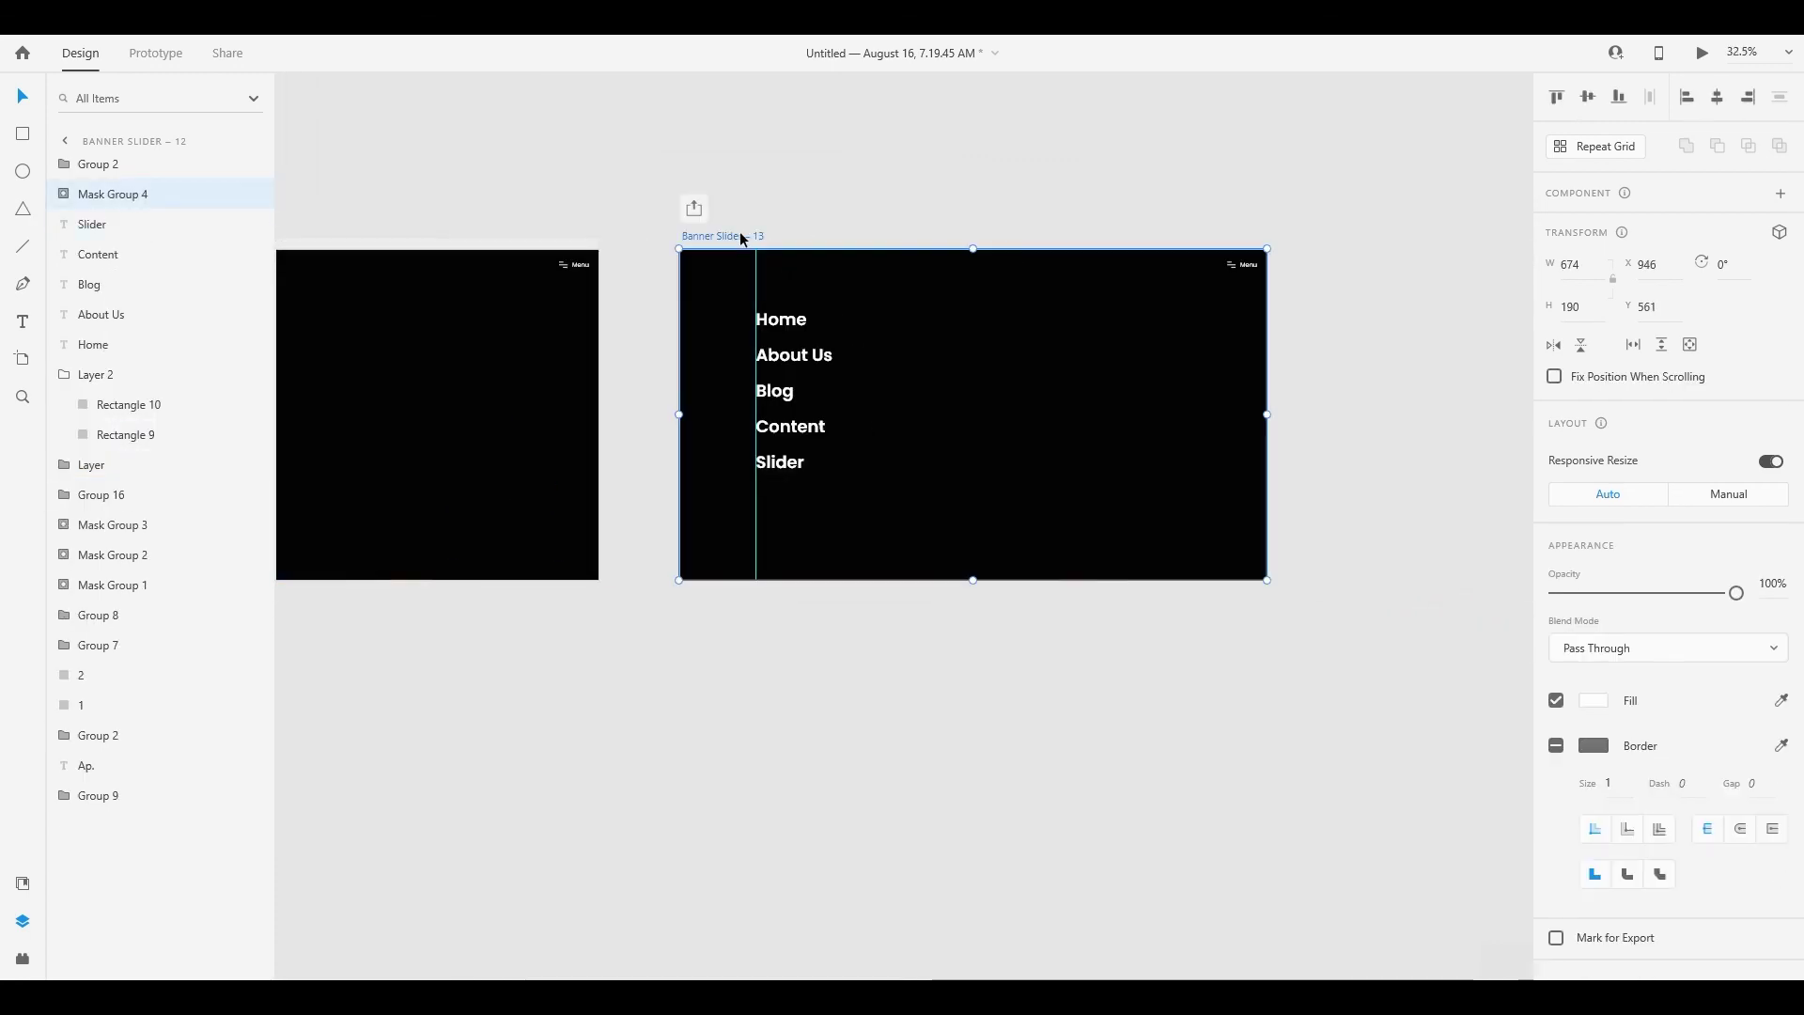
left_click(959, 427)
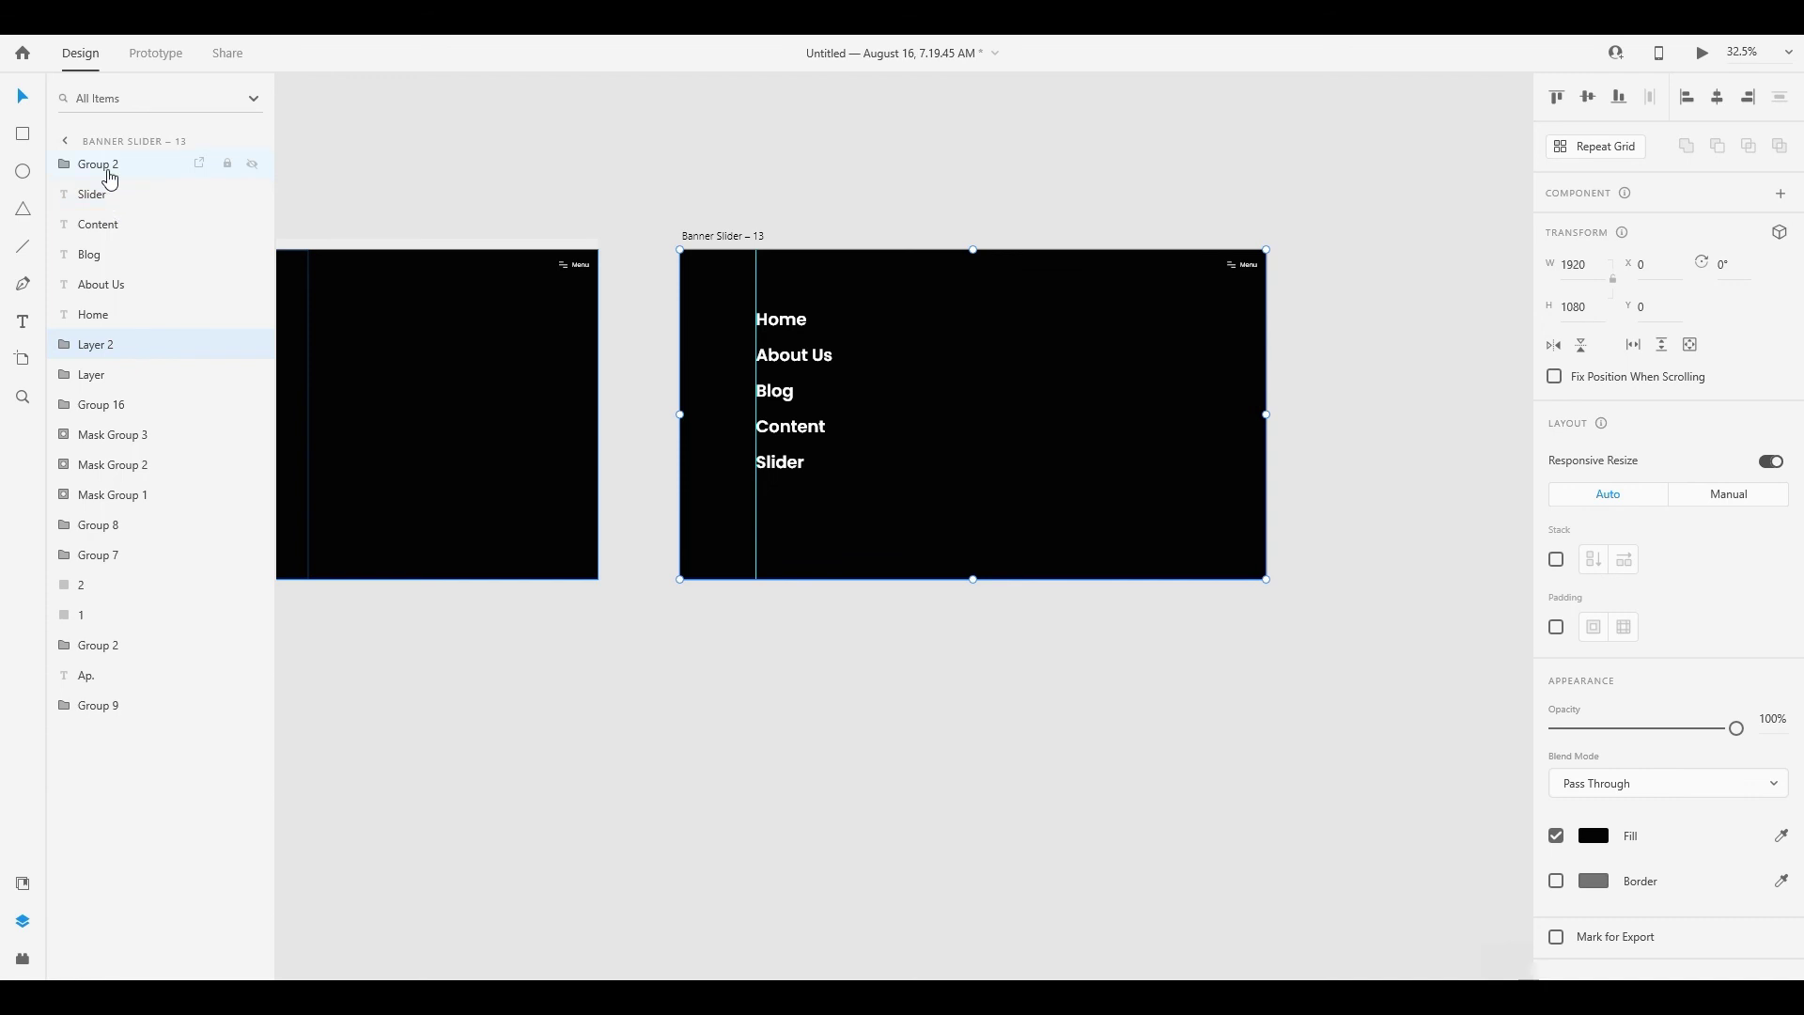
left_click(108, 173)
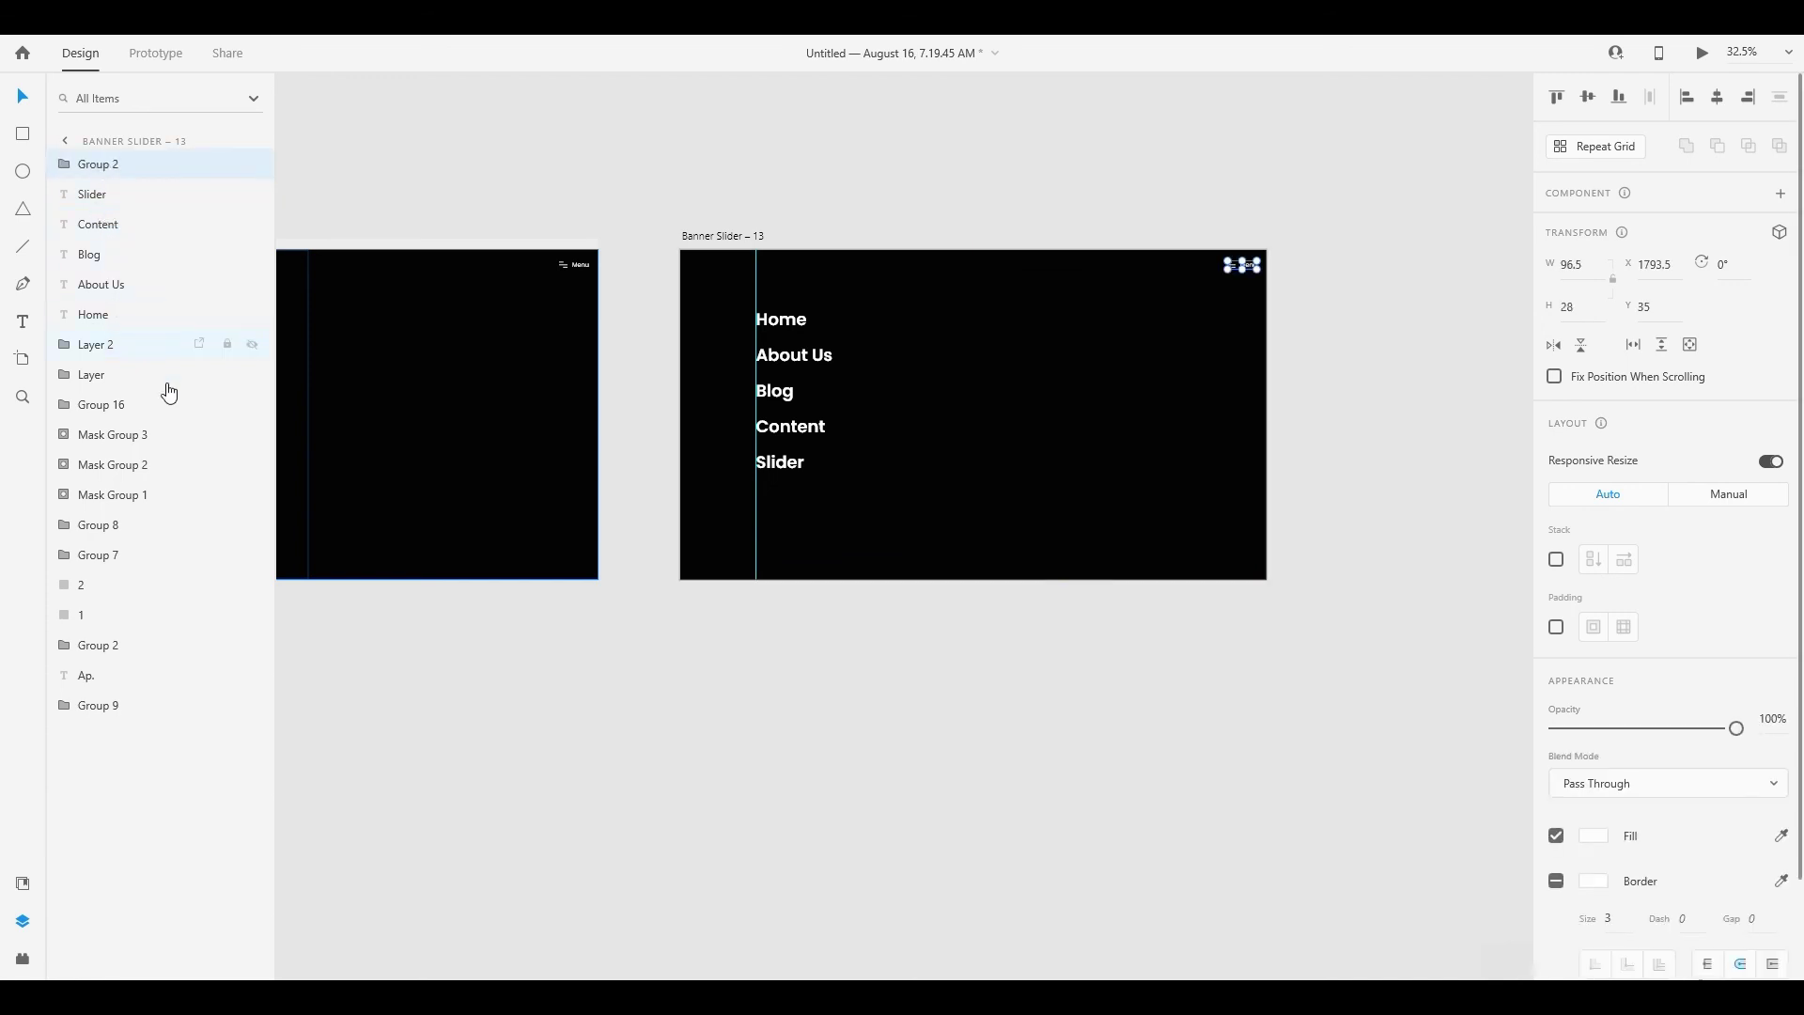
left_click(963, 498)
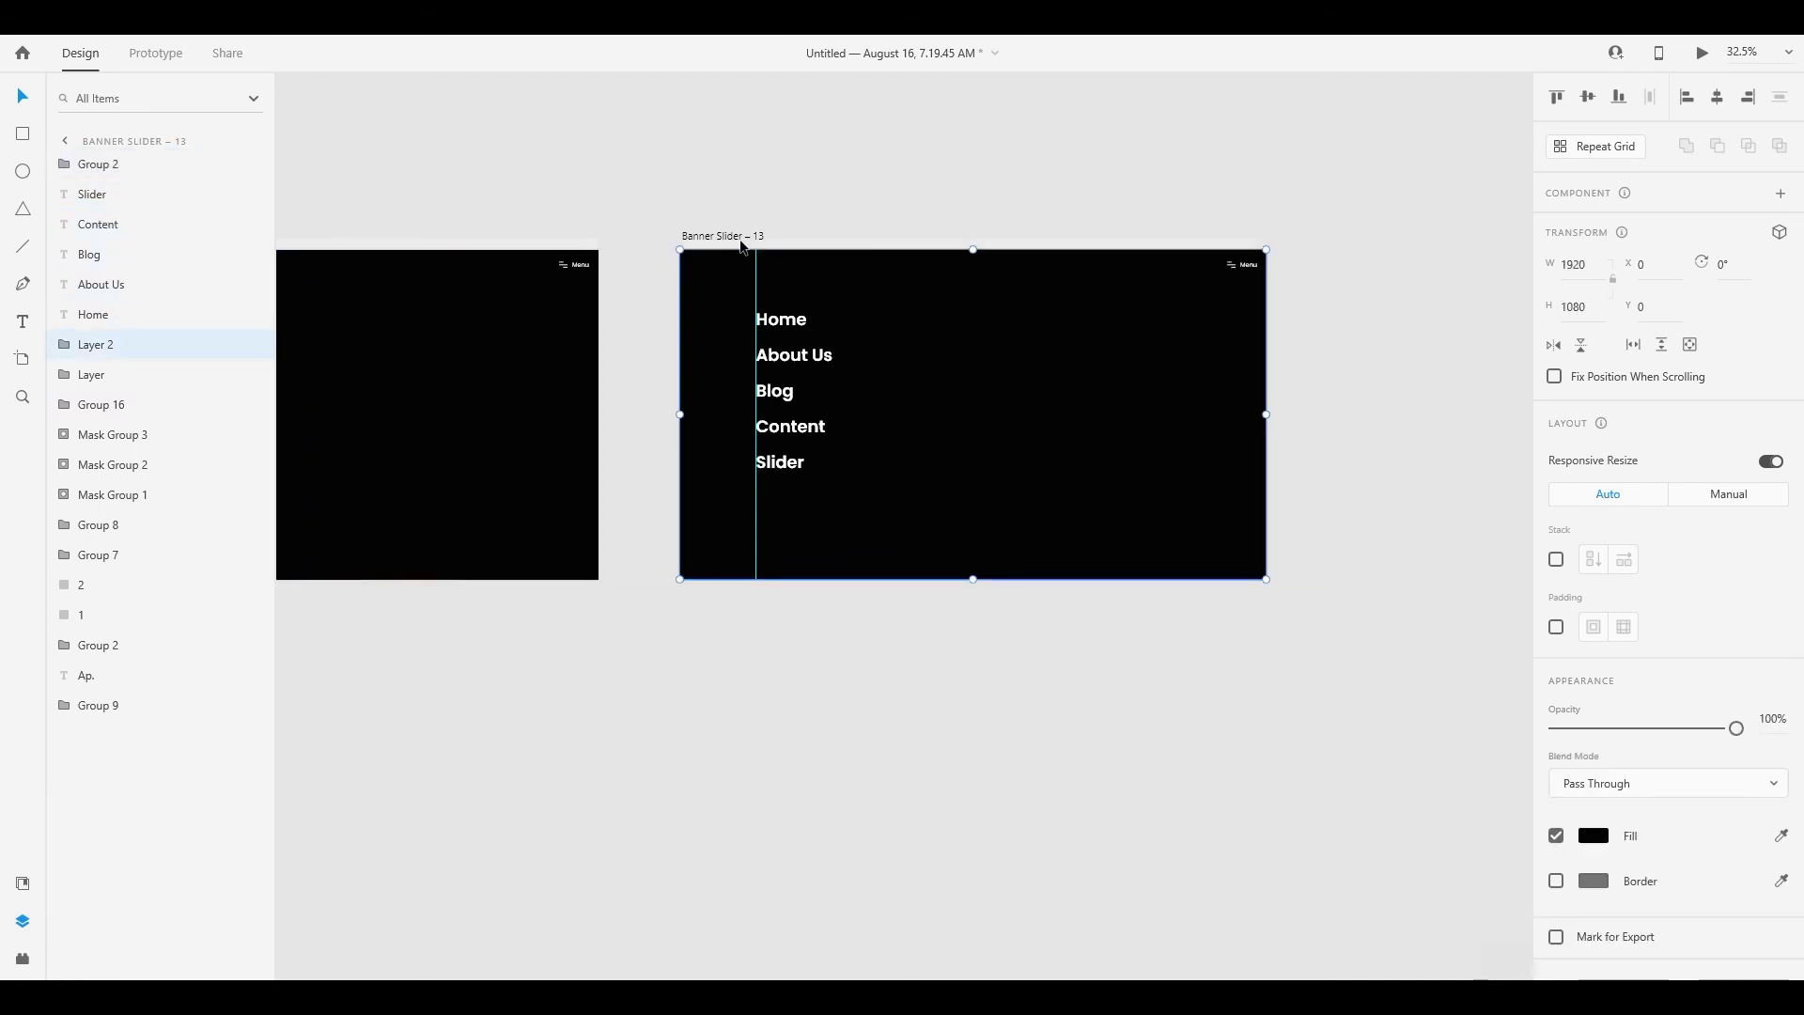
left_click(741, 241)
left_click(1059, 457)
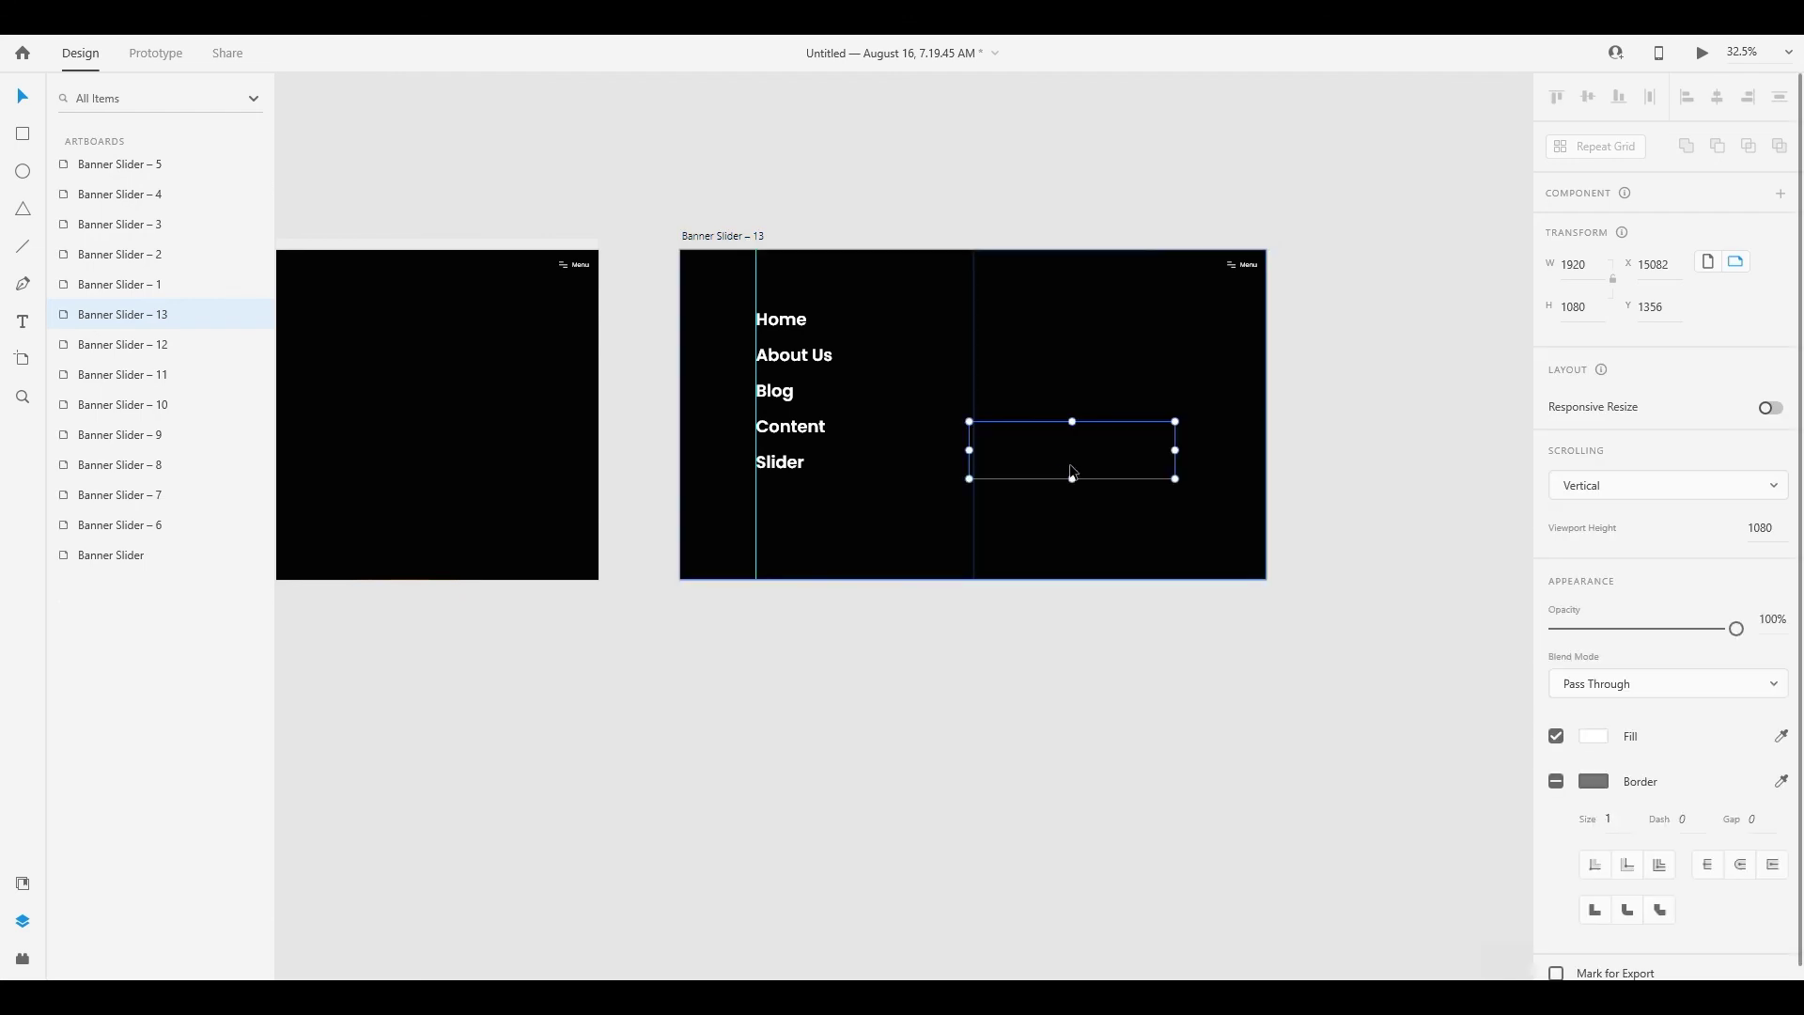
Move the paragraph inside the Banner Slider – 13 mask down to Y 593 so that it is fully revealed
left_click(73, 173)
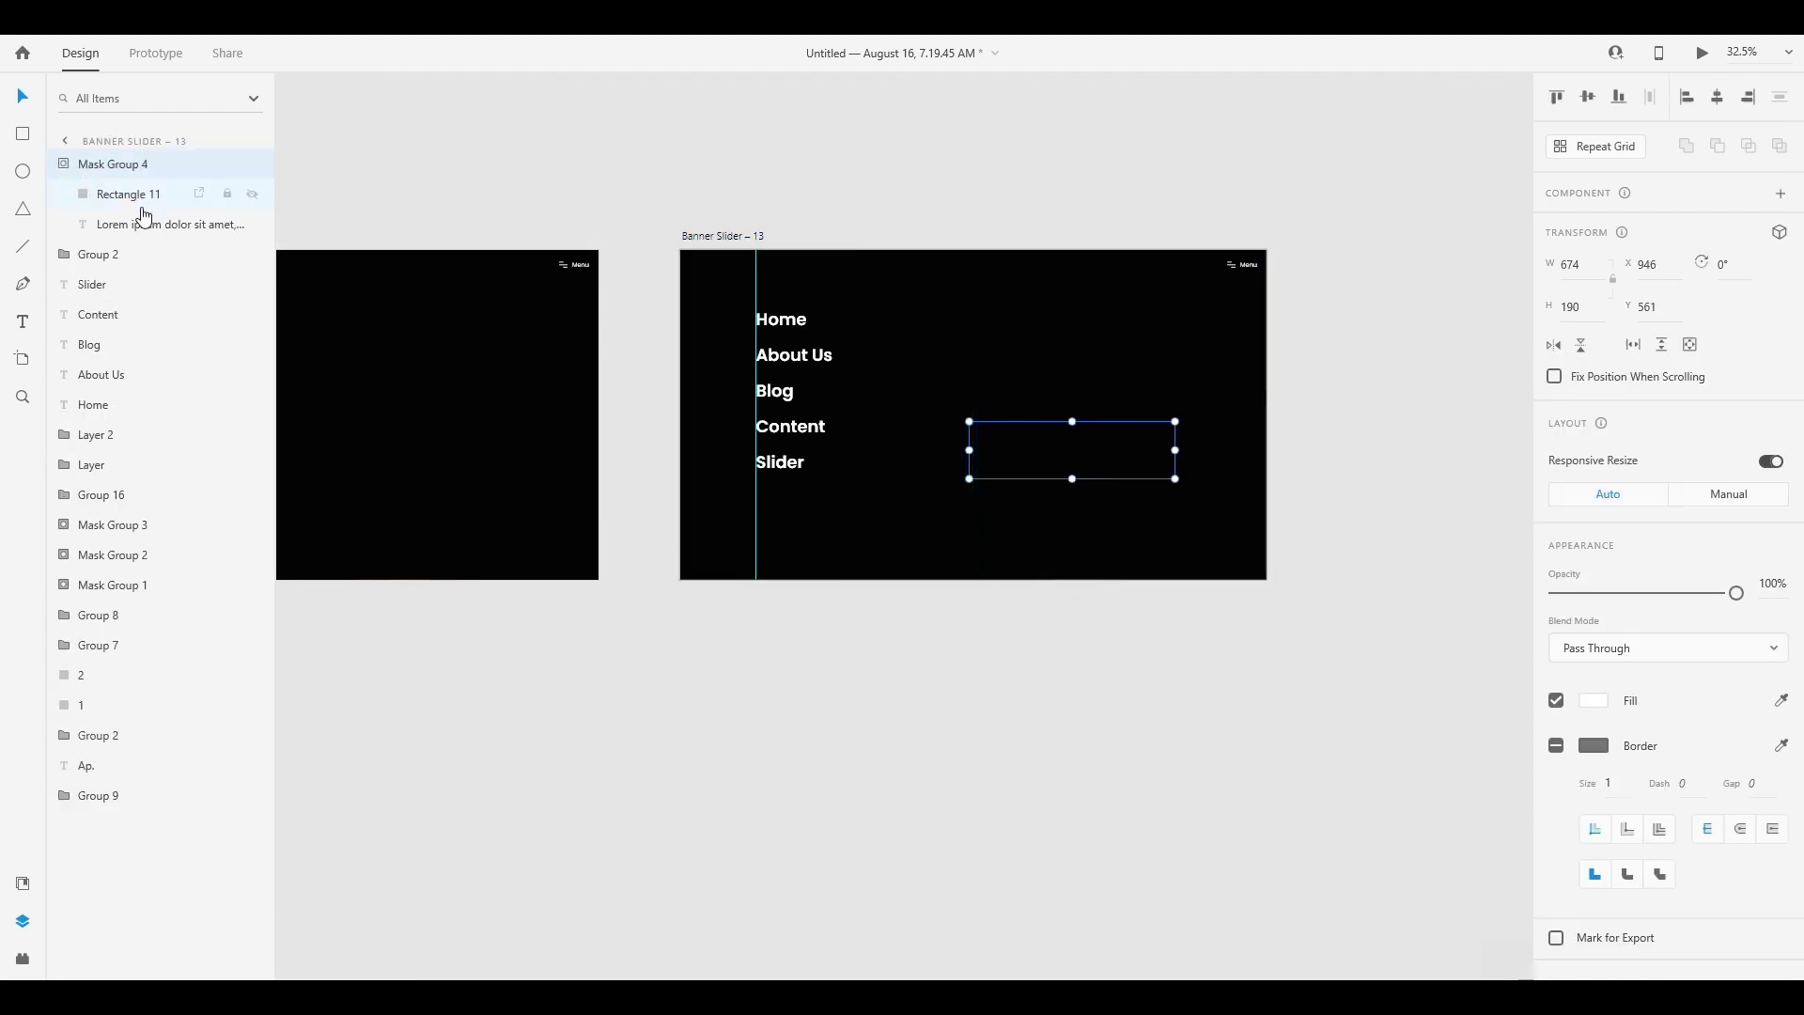
left_click(143, 226)
key("shift+Down")
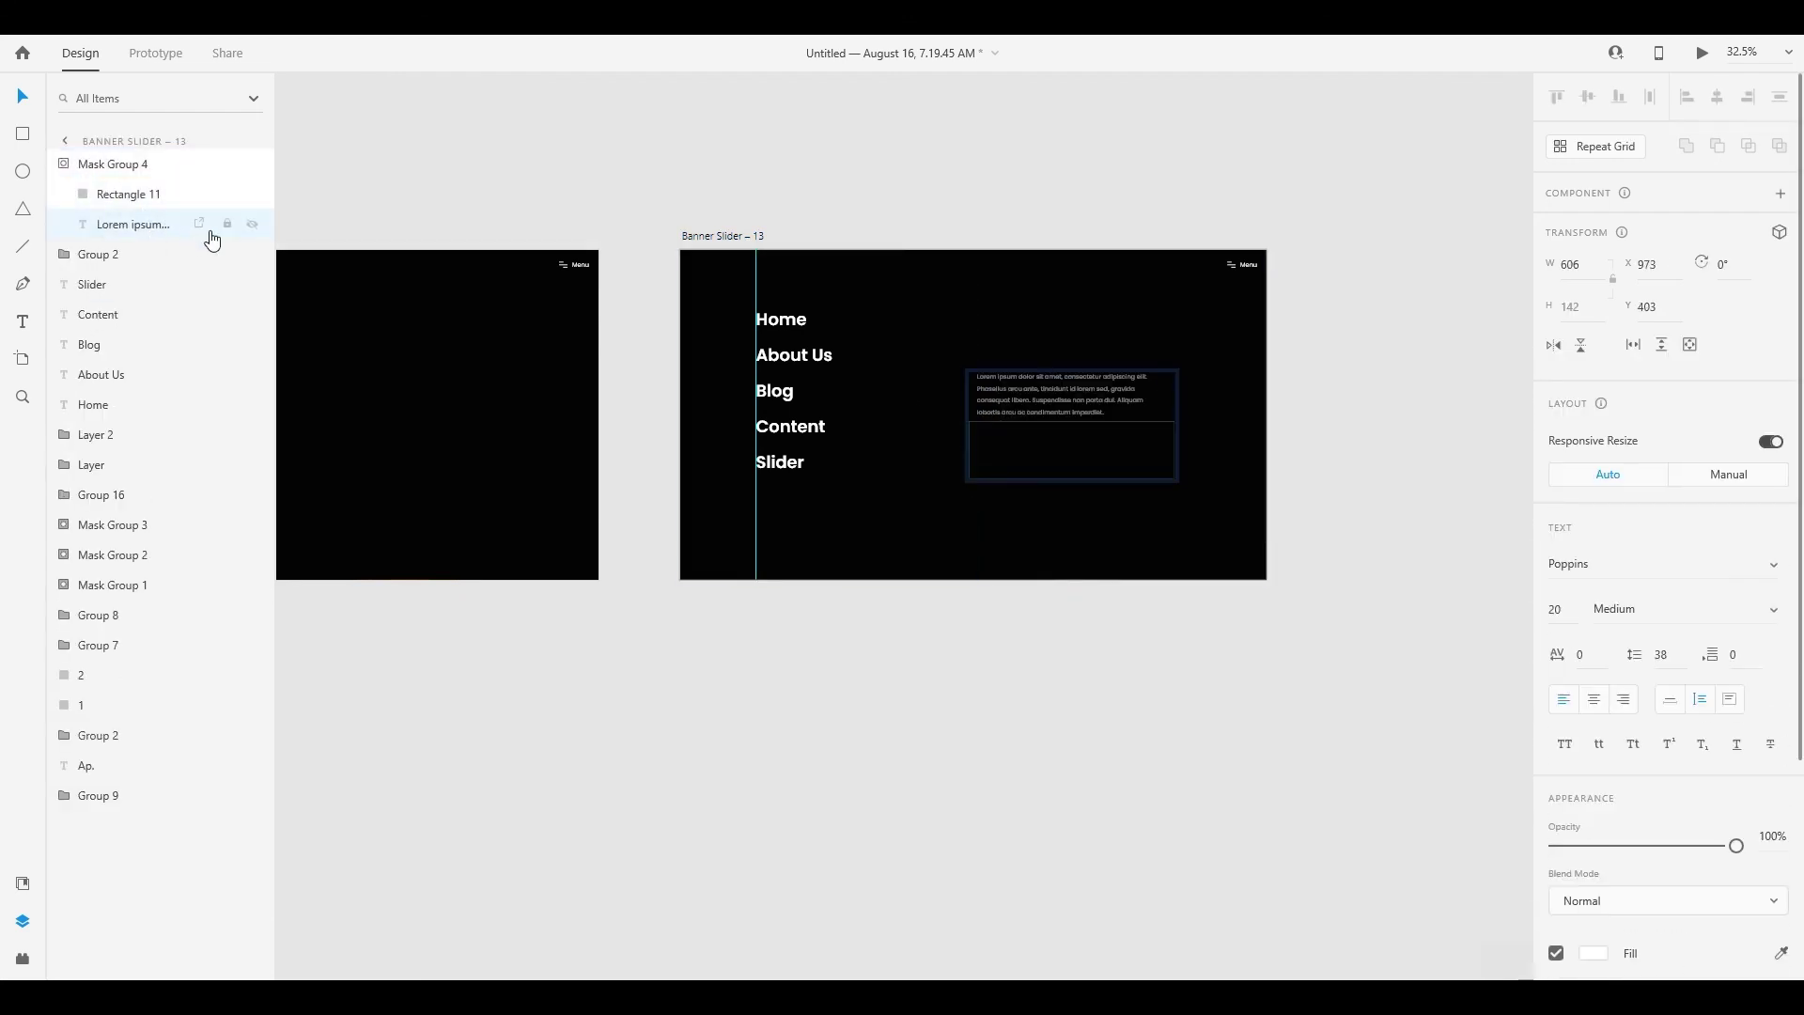
key("shift+Down")
key("shift+Down")
key("shift+Down")
key("shift+Down")
key("shift+Down")
key("shift+Down")
key("shift+Down")
key("shift+Down")
key("shift+Down")
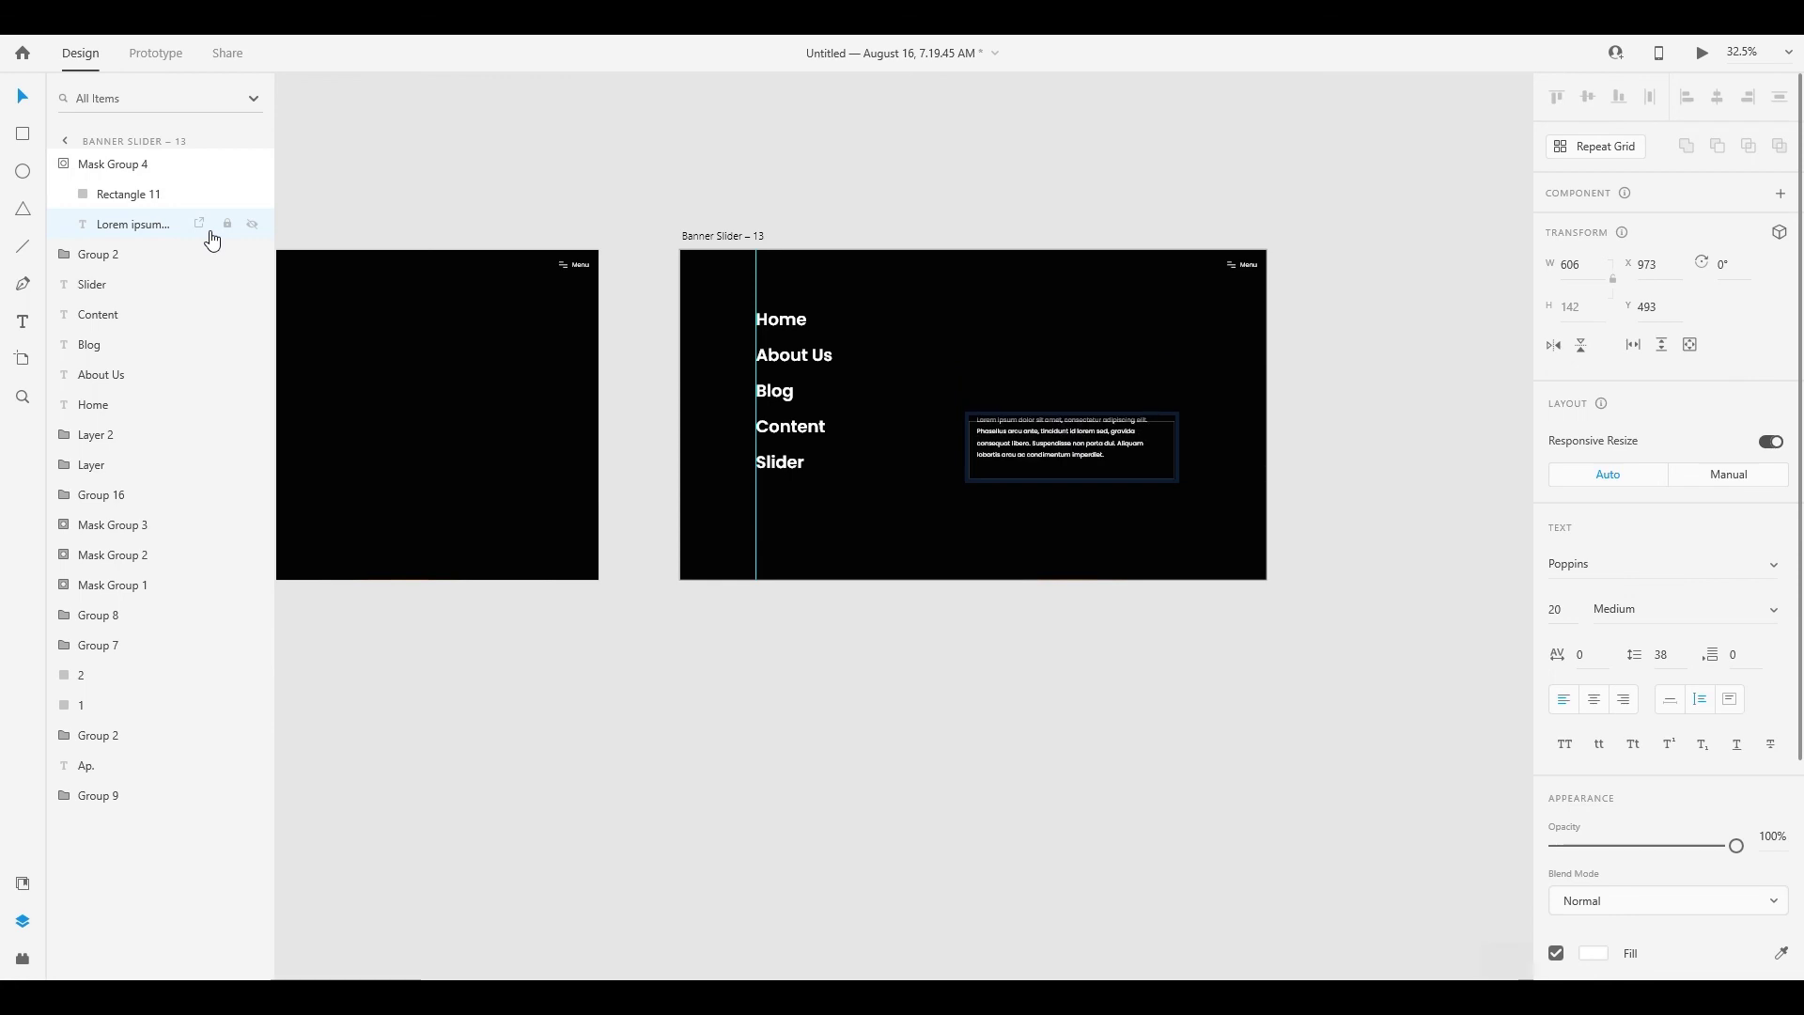
key("shift+Down")
key("shift+Down")
key("shift+Down")
key("shift+Down")
key("shift+Down")
key("shift+Down")
key("shift+Down")
key("shift+Down")
key("shift+Down")
key("shift+Down")
key("shift+Down")
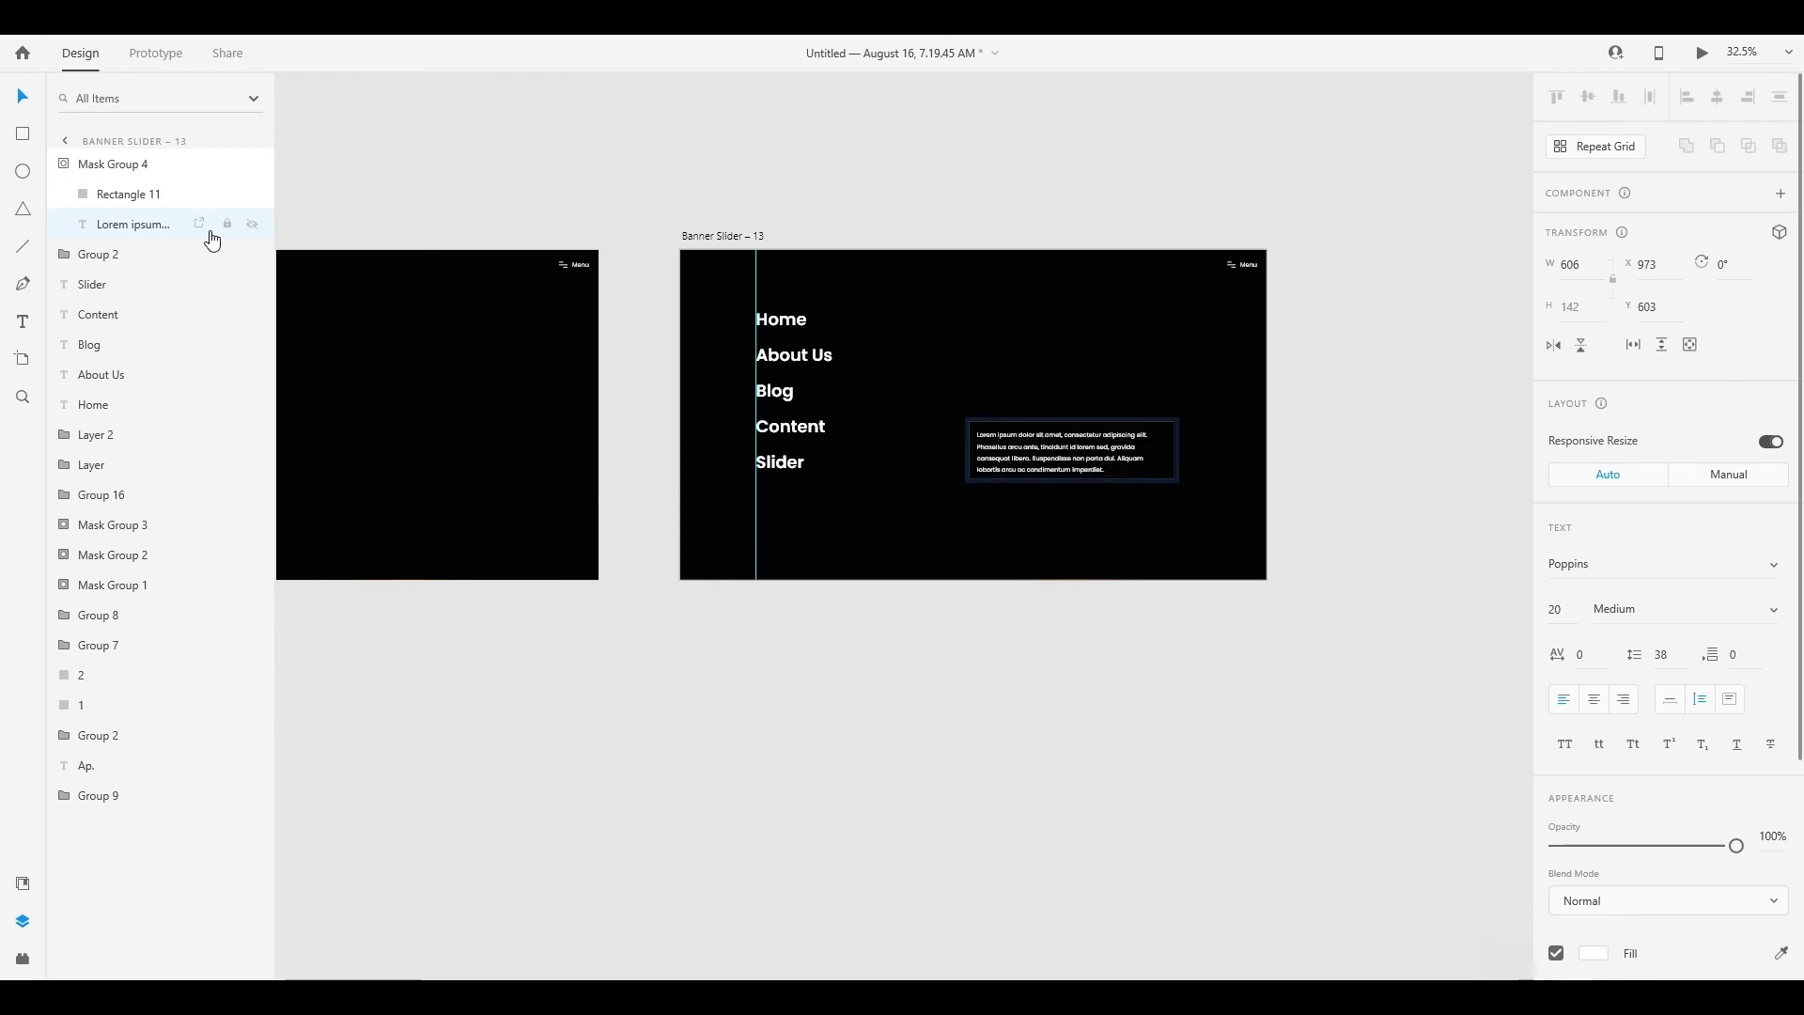
left_click(761, 613)
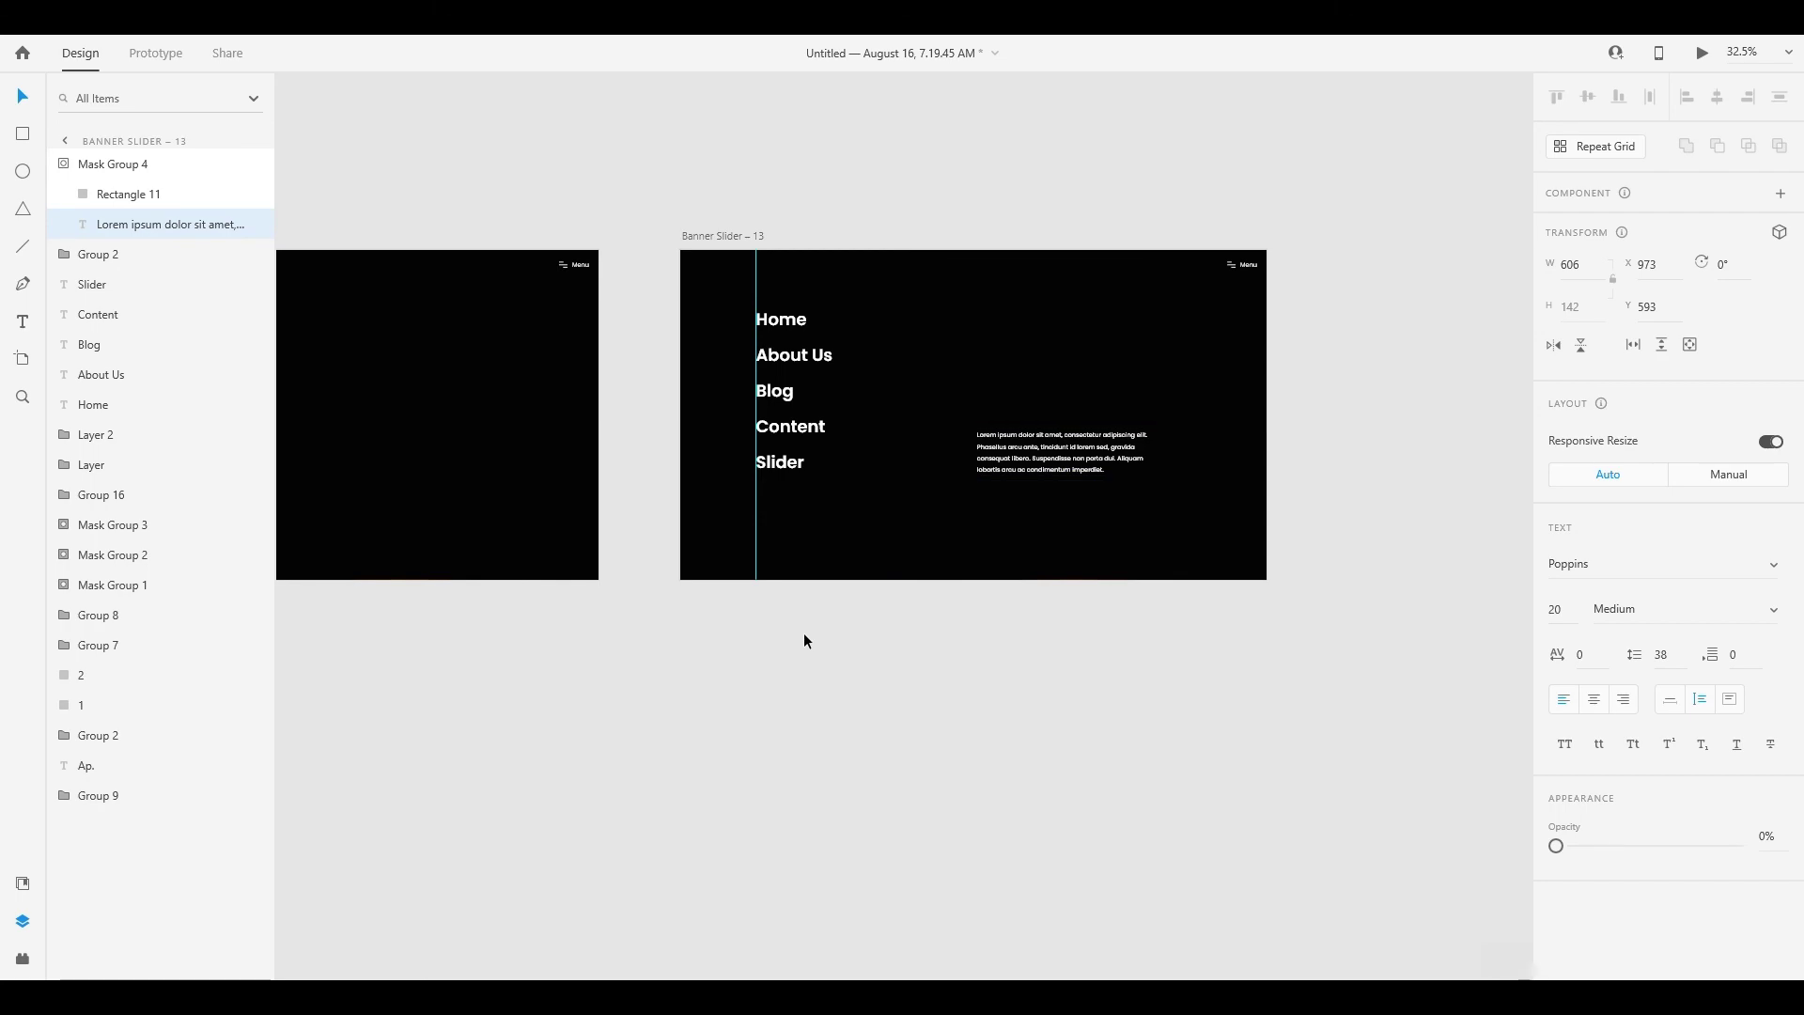
Preview the prototype from the first slider artboard, opening and closing the full-screen menu
scroll(803, 633, "down", 2)
scroll(804, 633, "down", 10)
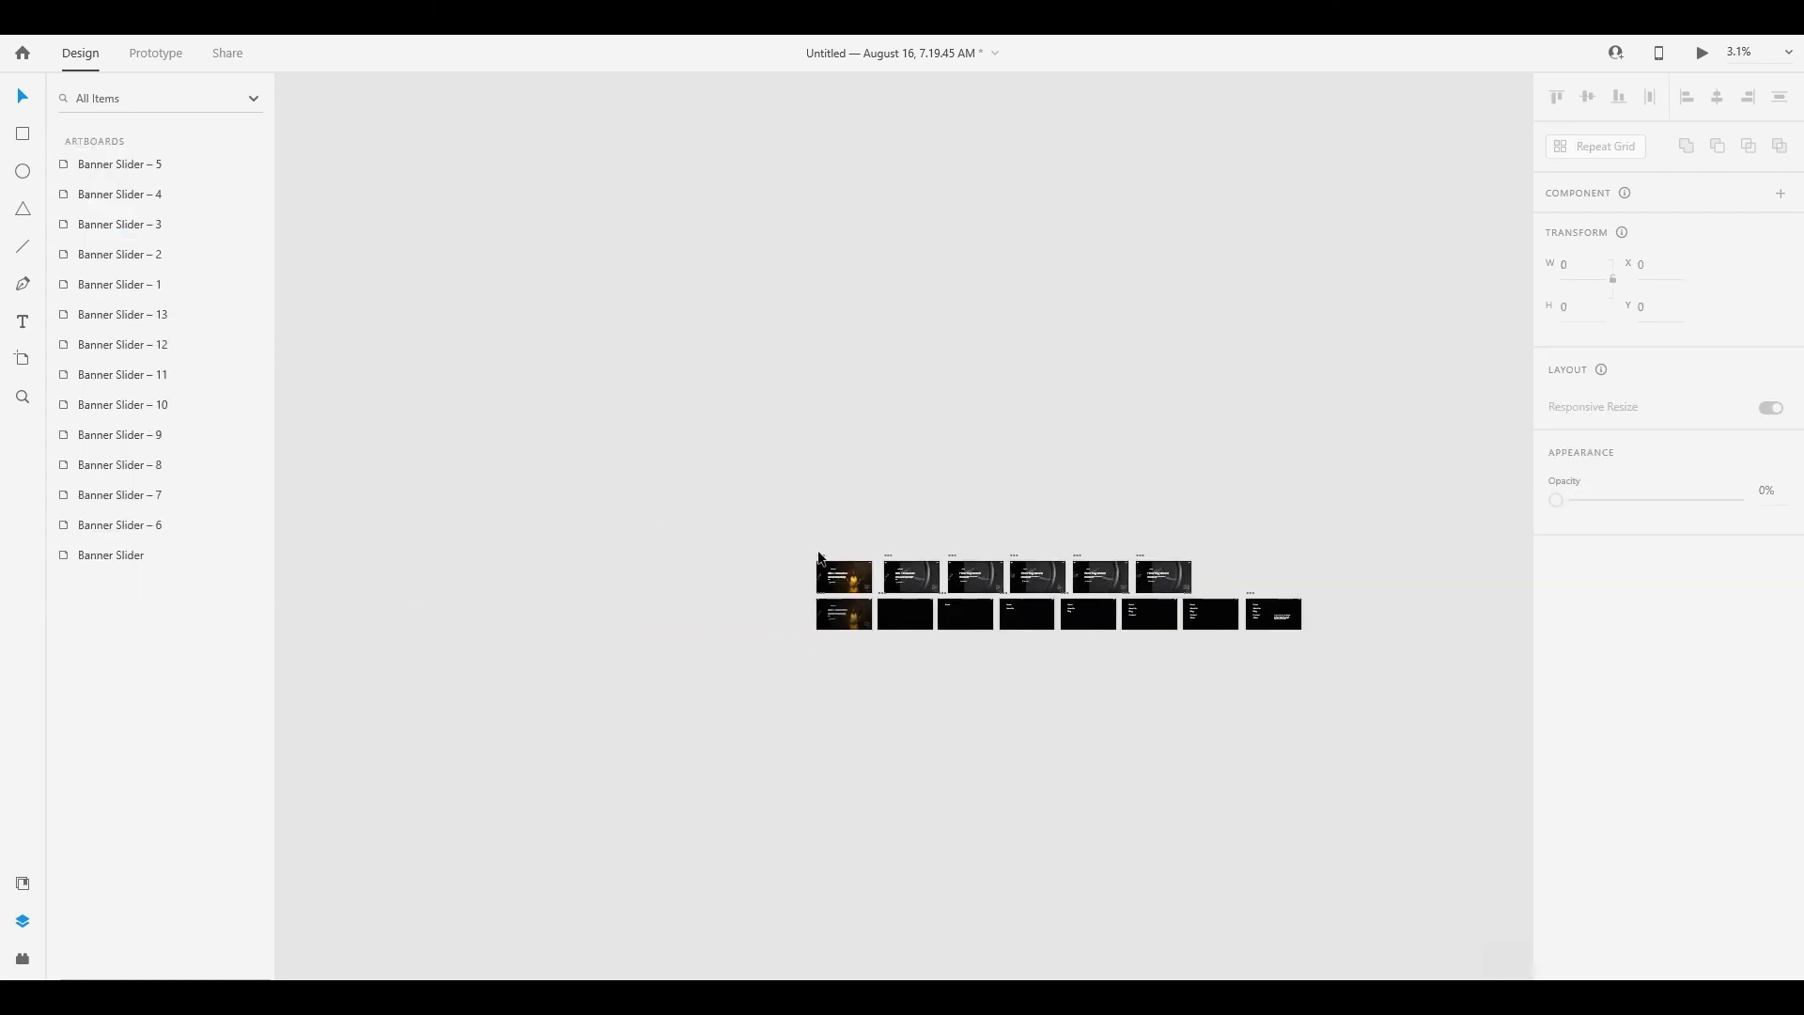
left_click(820, 558)
key("ctrl+Return")
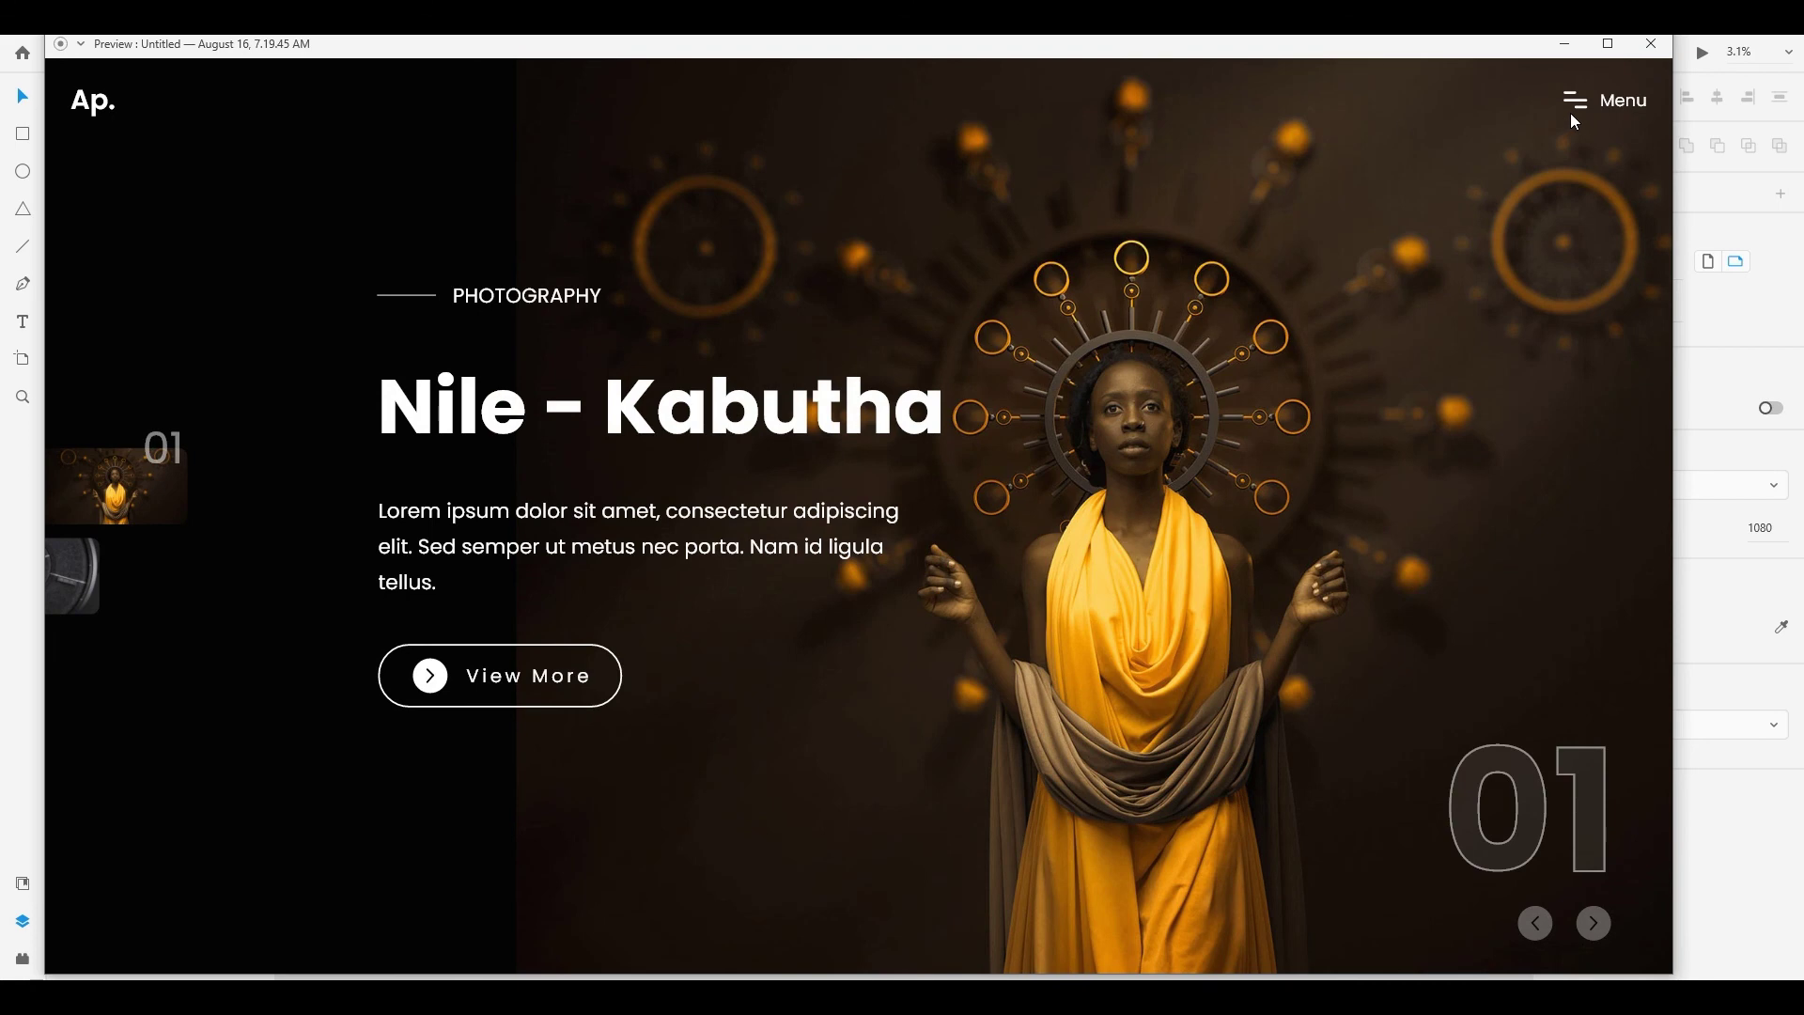
left_click(1592, 105)
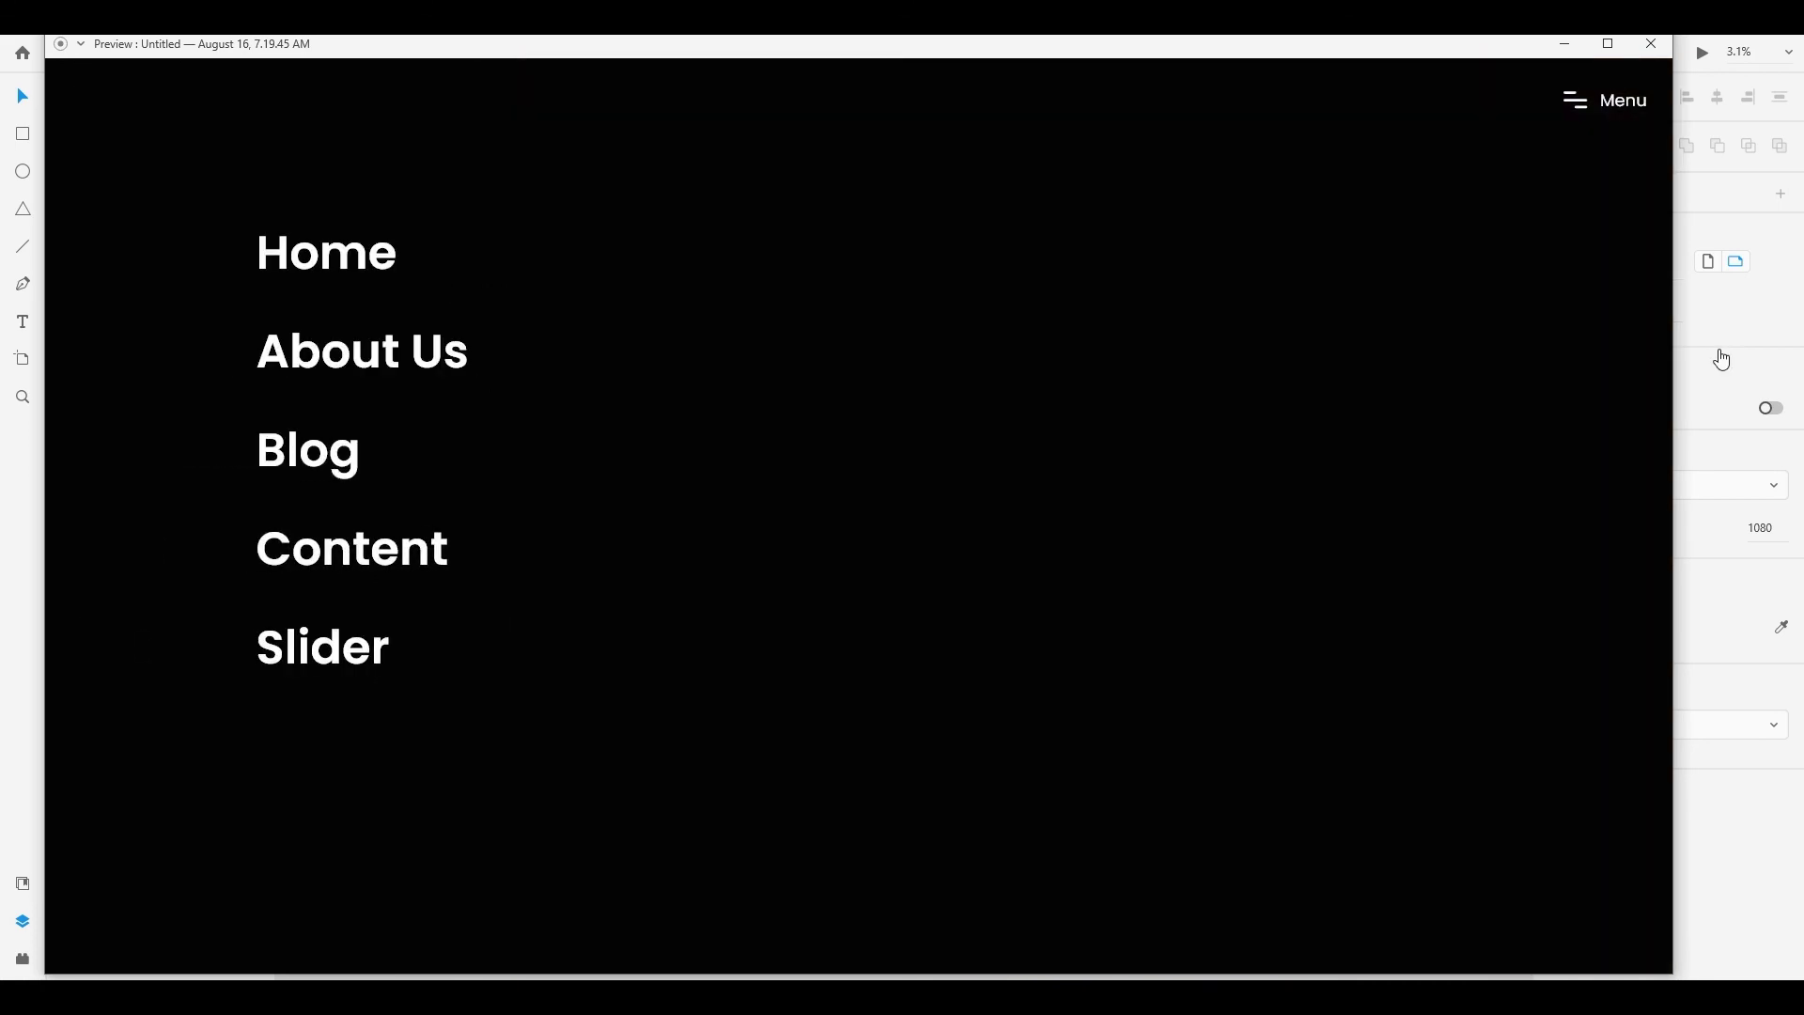
left_click(1618, 101)
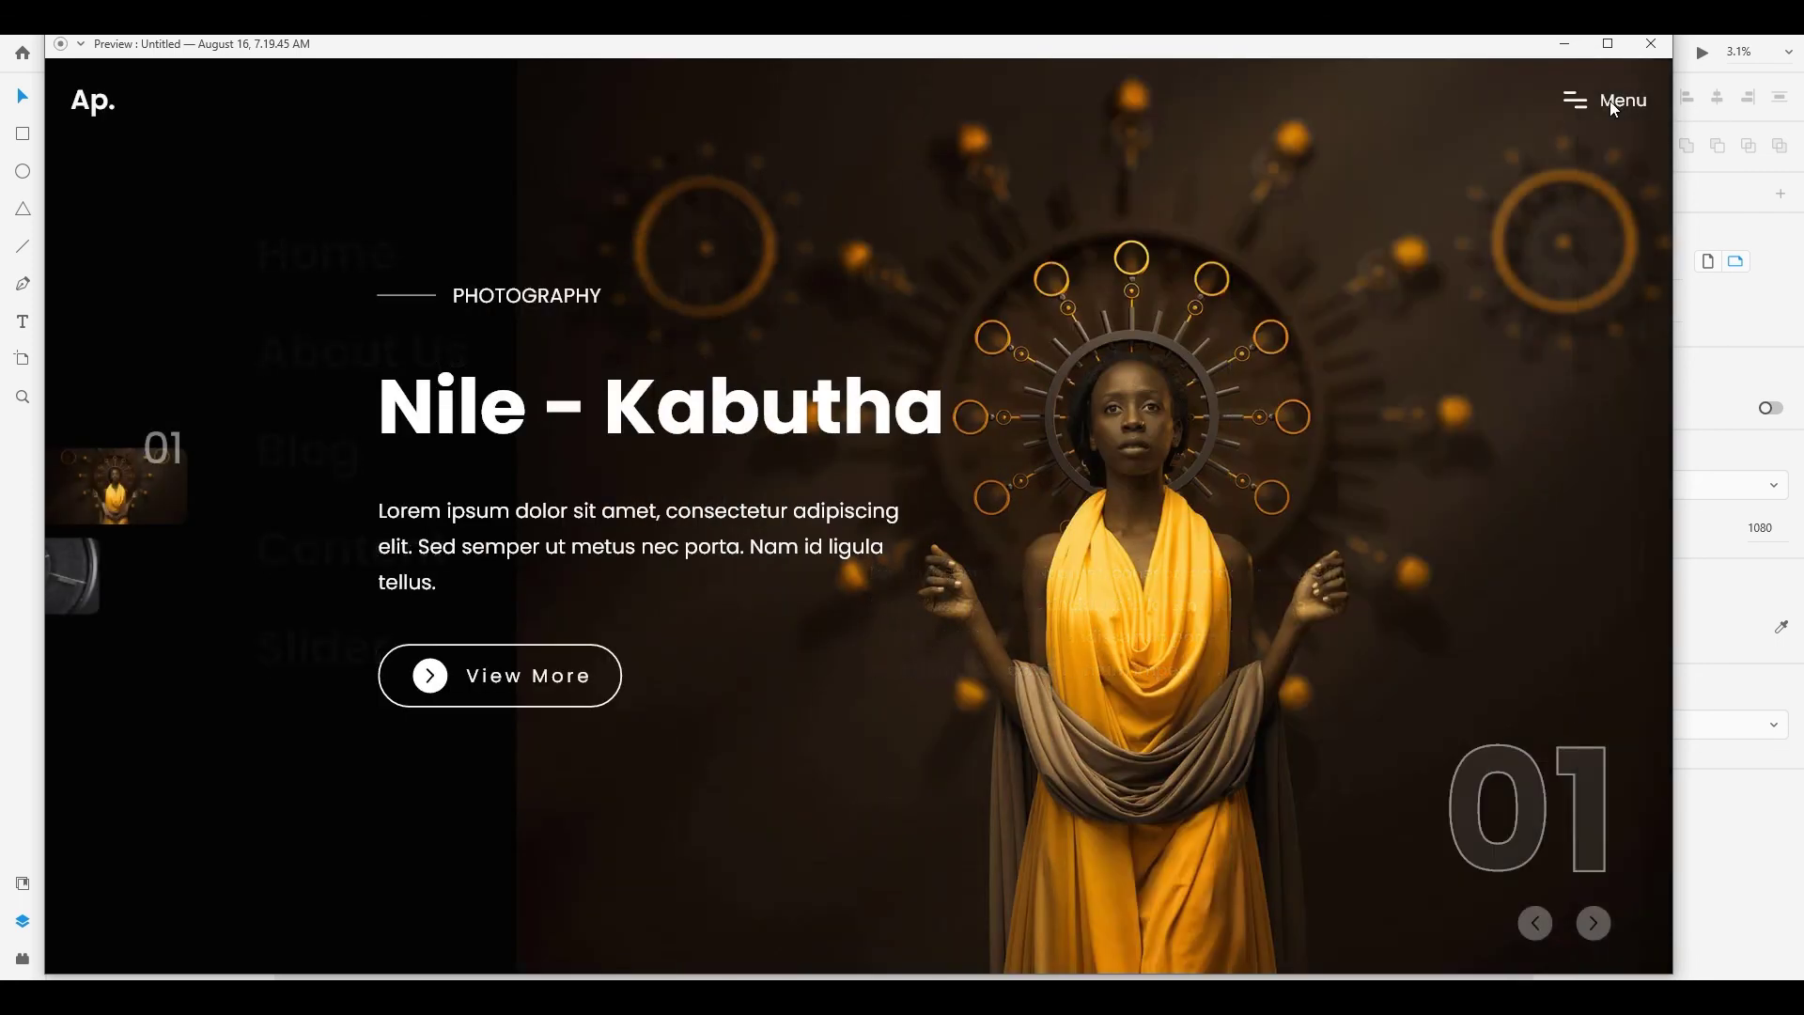
left_click(1652, 46)
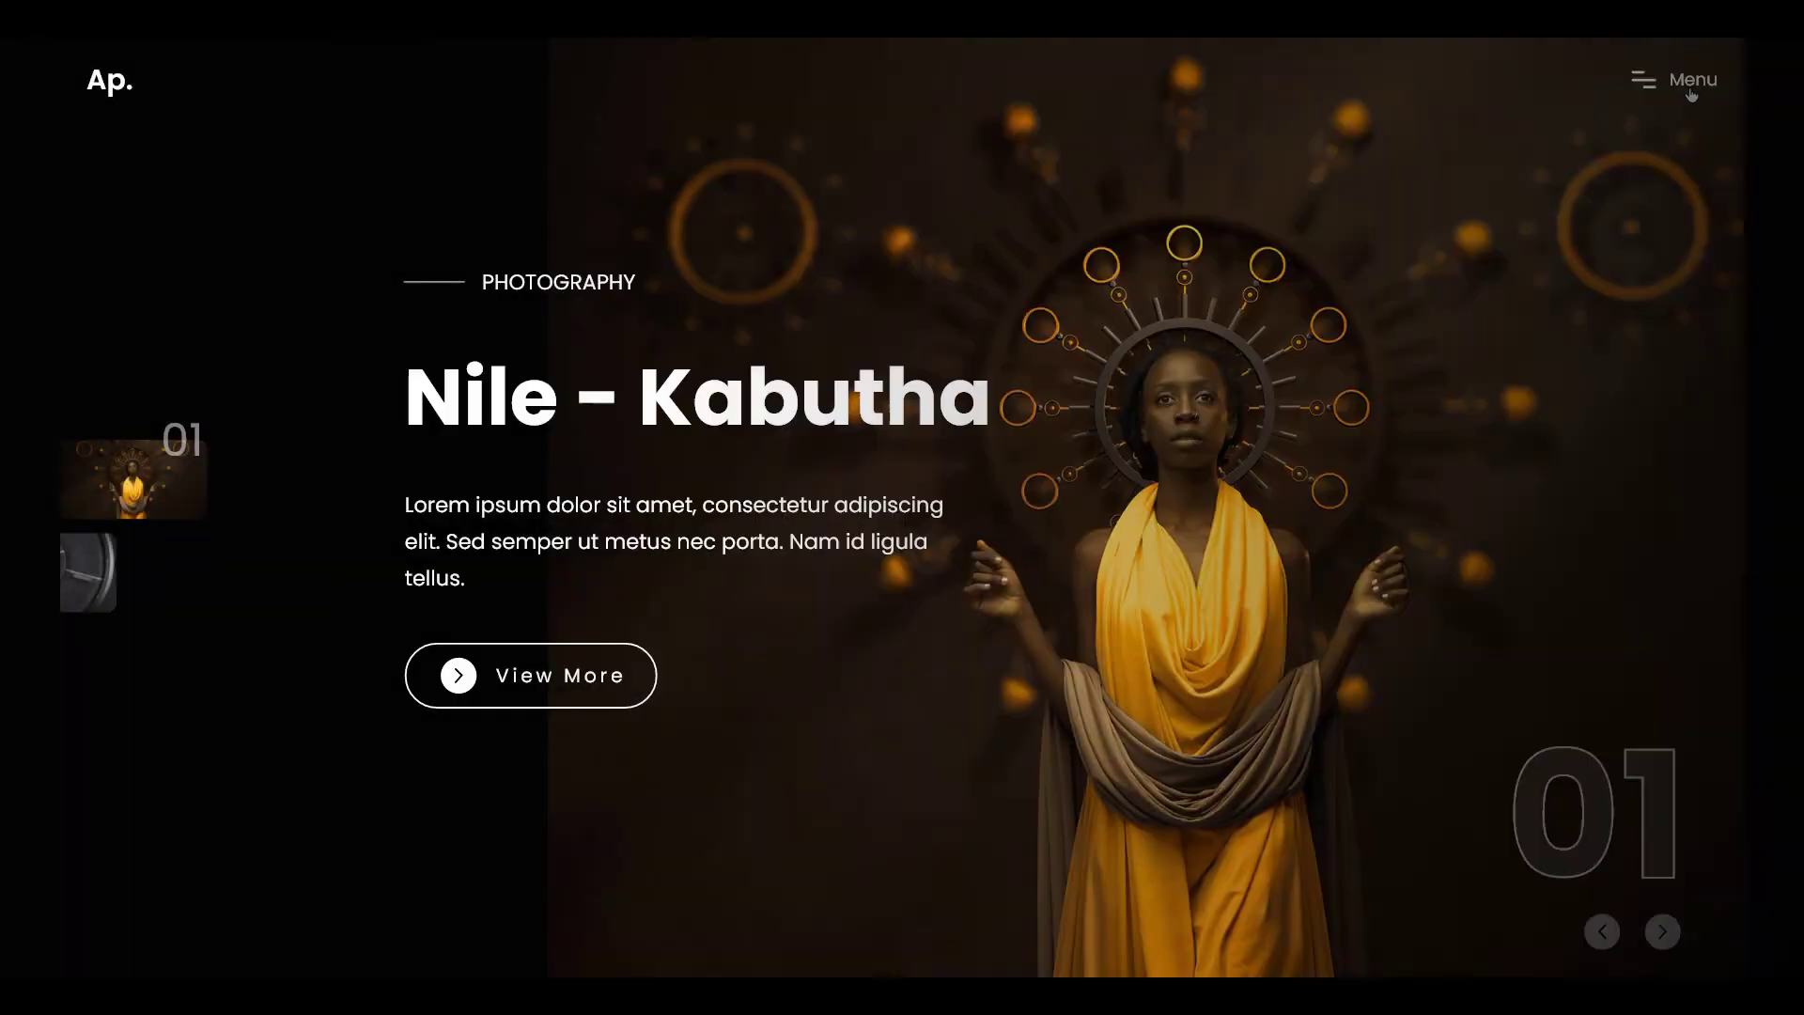
Play the finished prototype, opening and closing the menu and switching to the watch slide with its thumbnail
left_click(1689, 87)
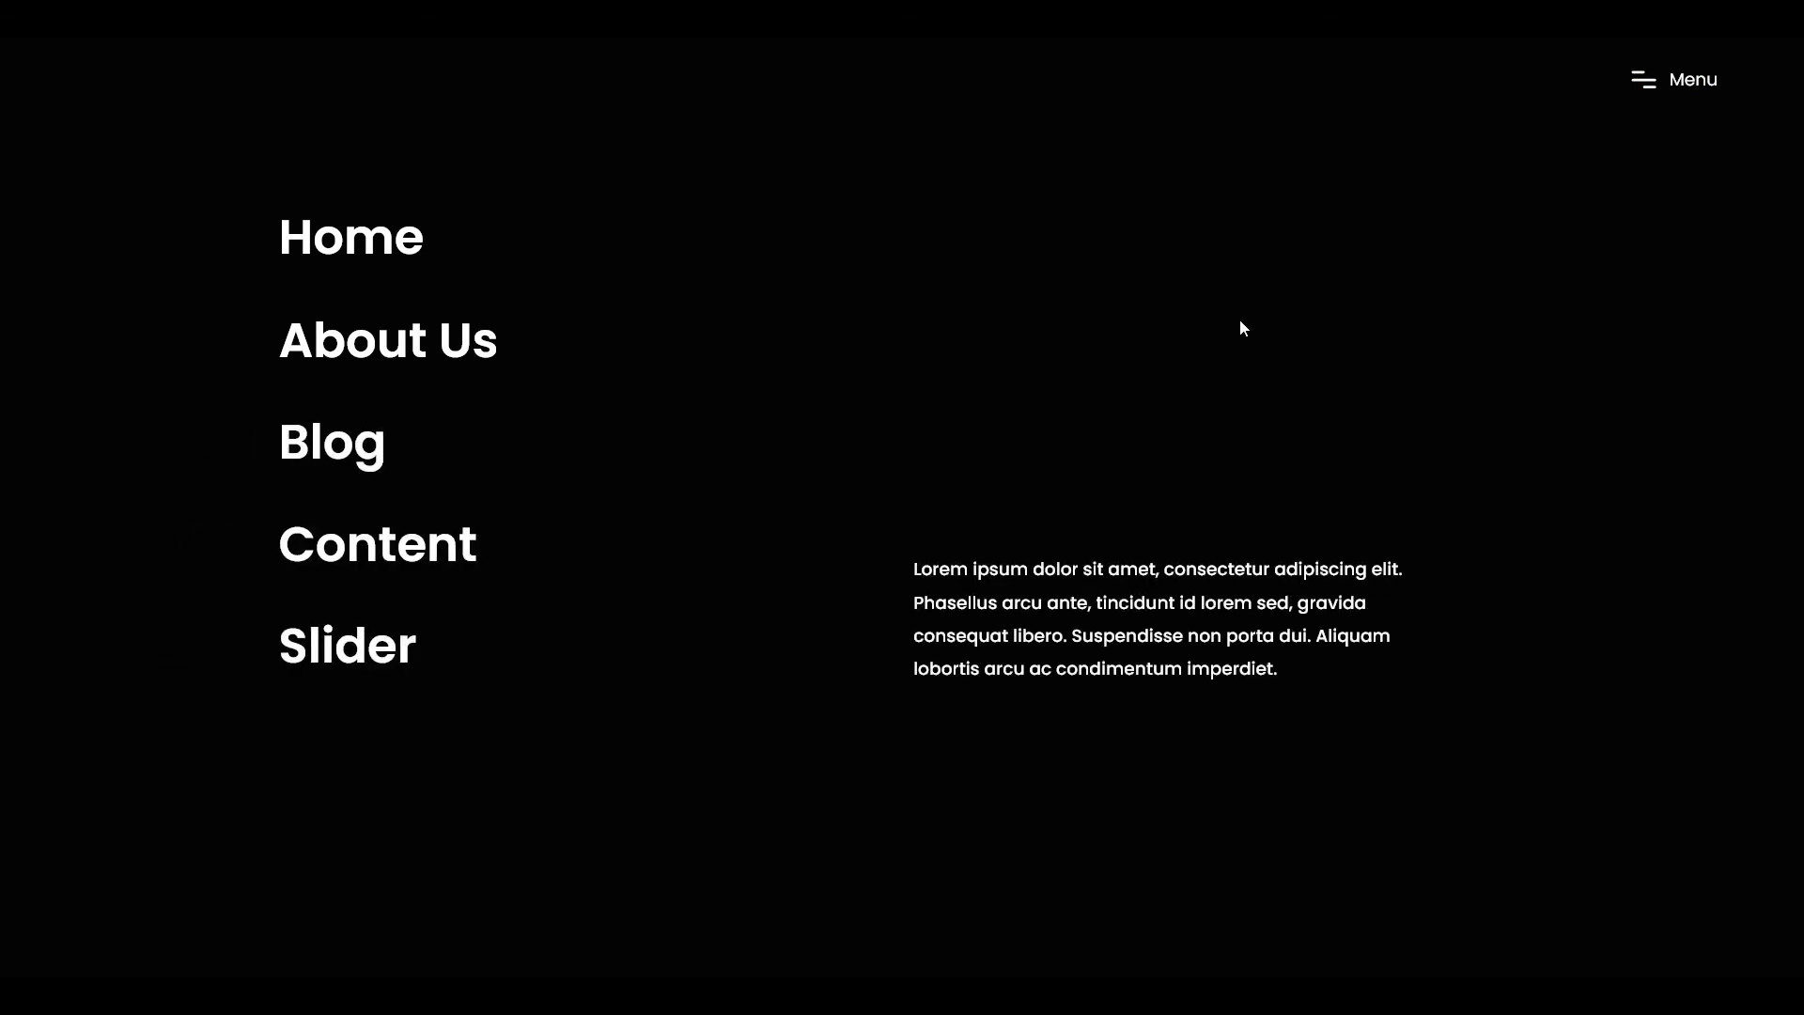
left_click(1662, 81)
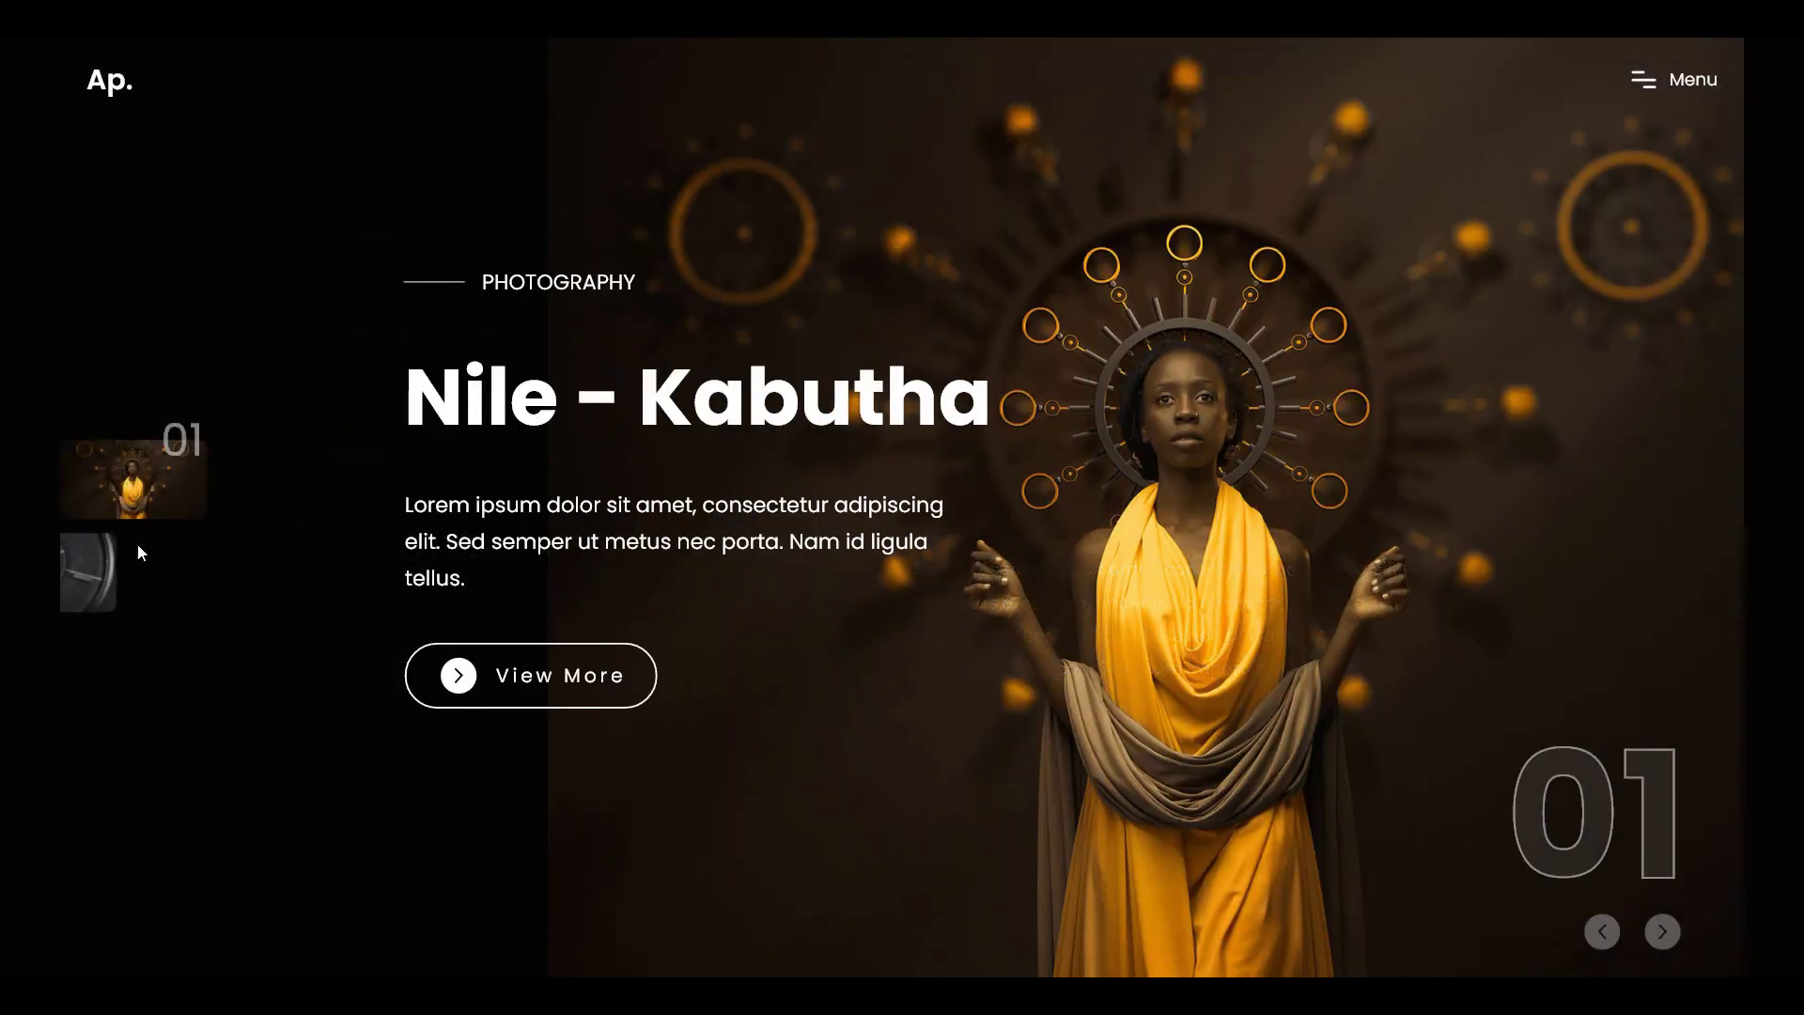
left_click(104, 572)
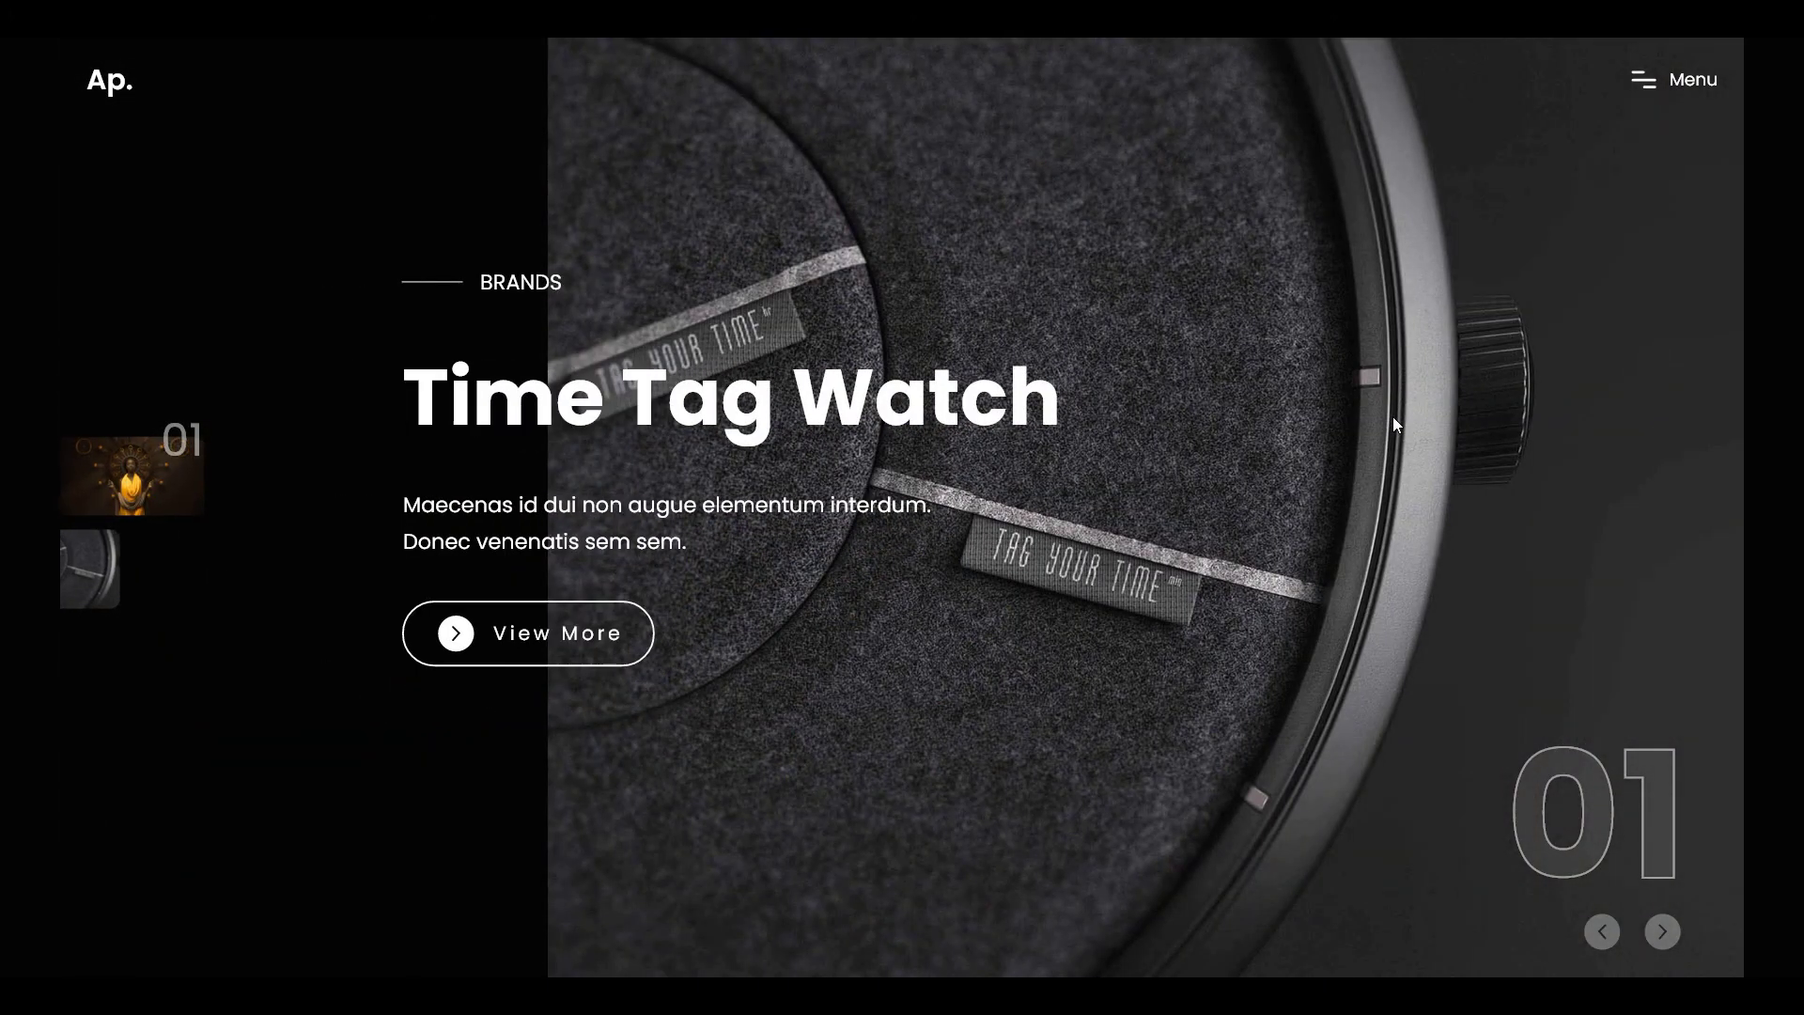